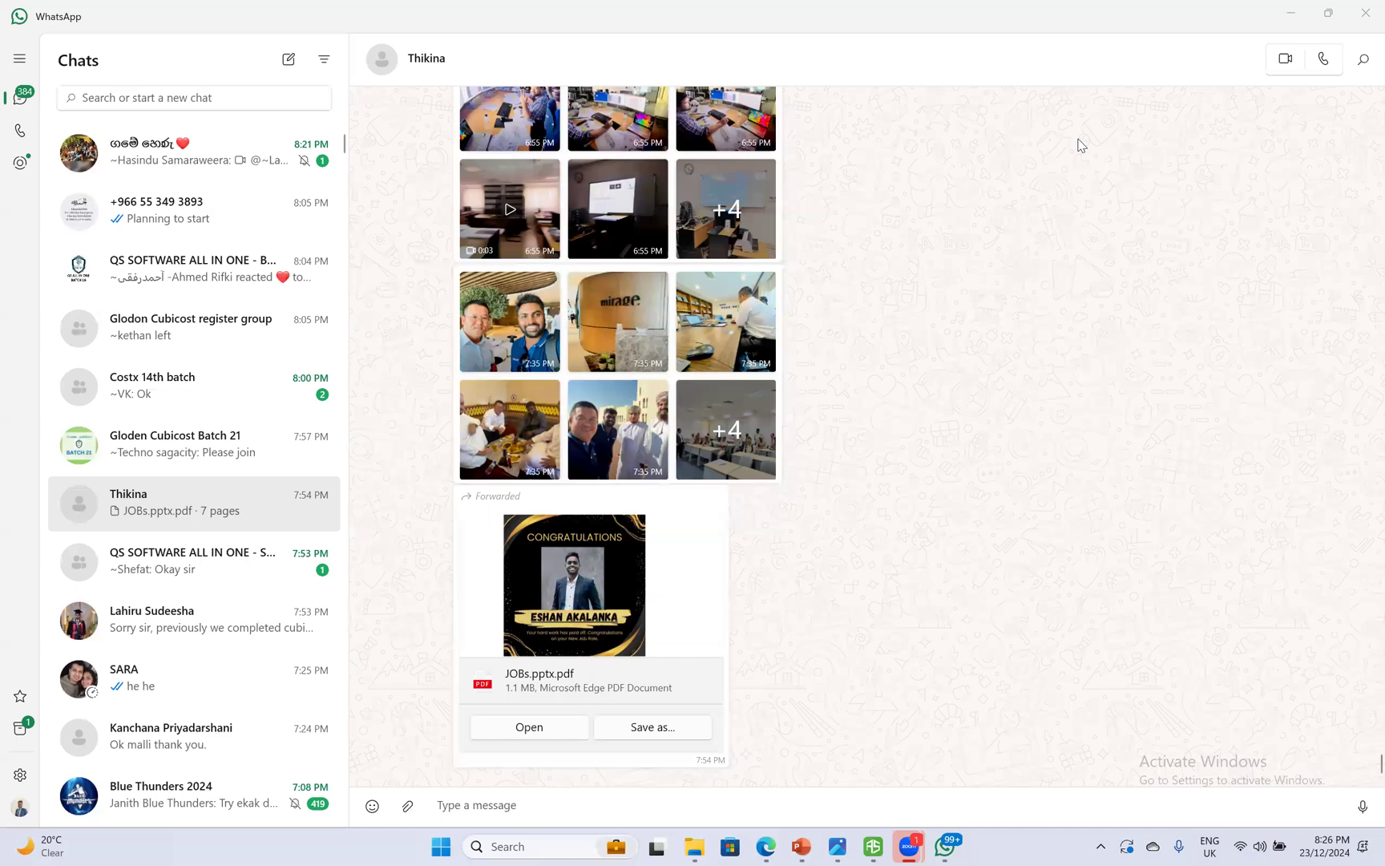
Put the WhatsApp chat away and switch to the open building model in Cubicost TAS.
left_click(1290, 13)
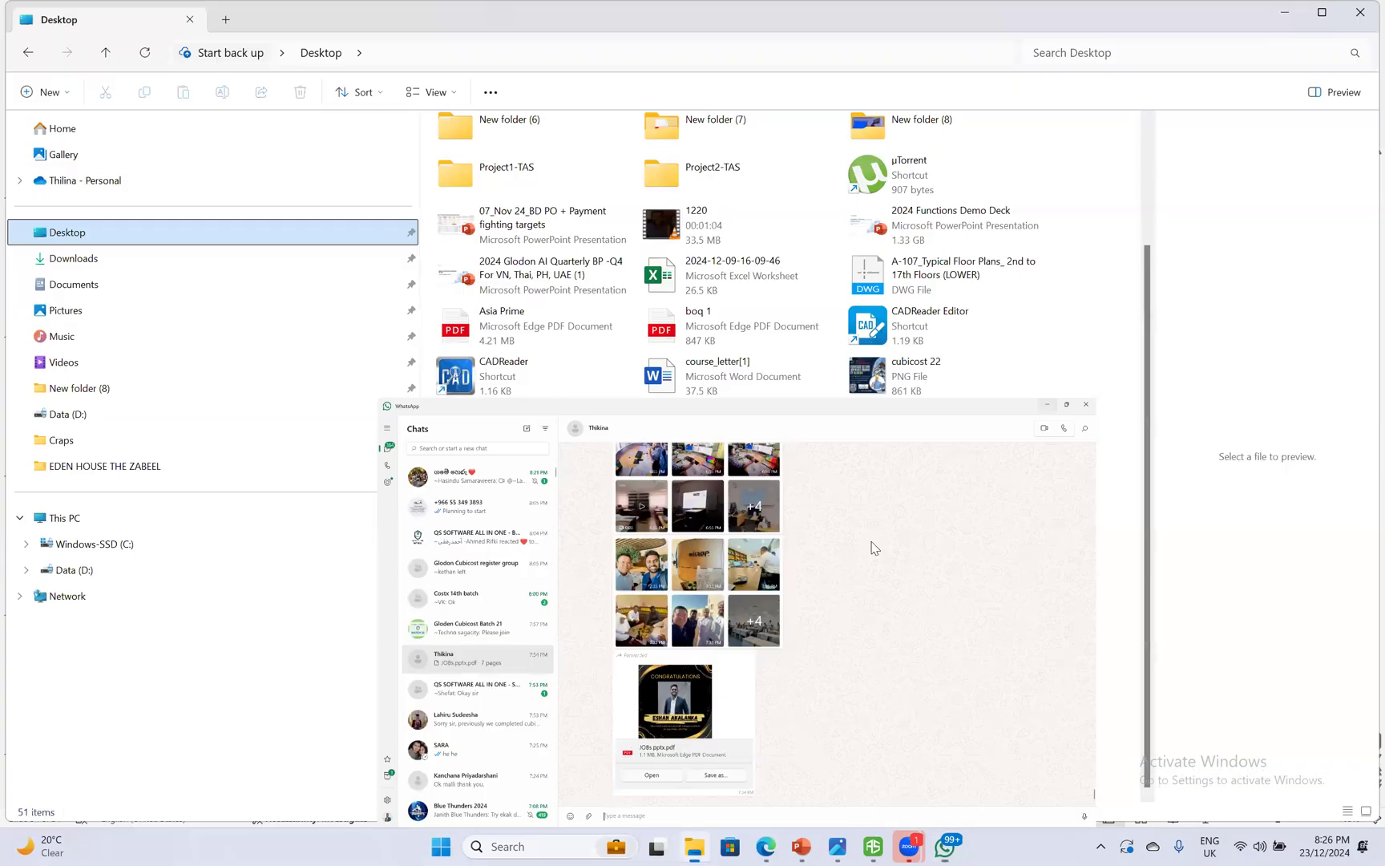
left_click(873, 846)
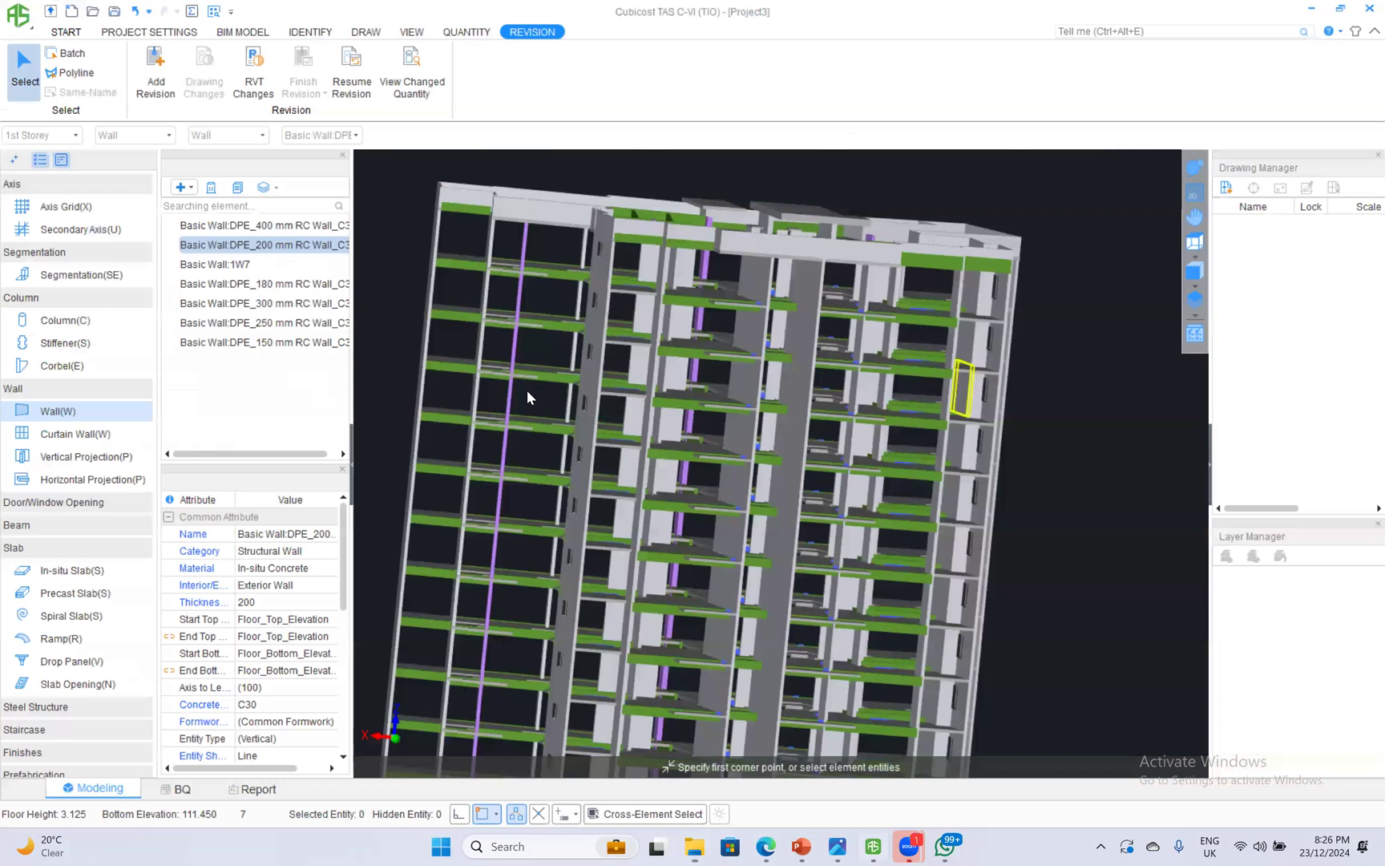
left_click(737, 454)
scroll(747, 408, "down", 5)
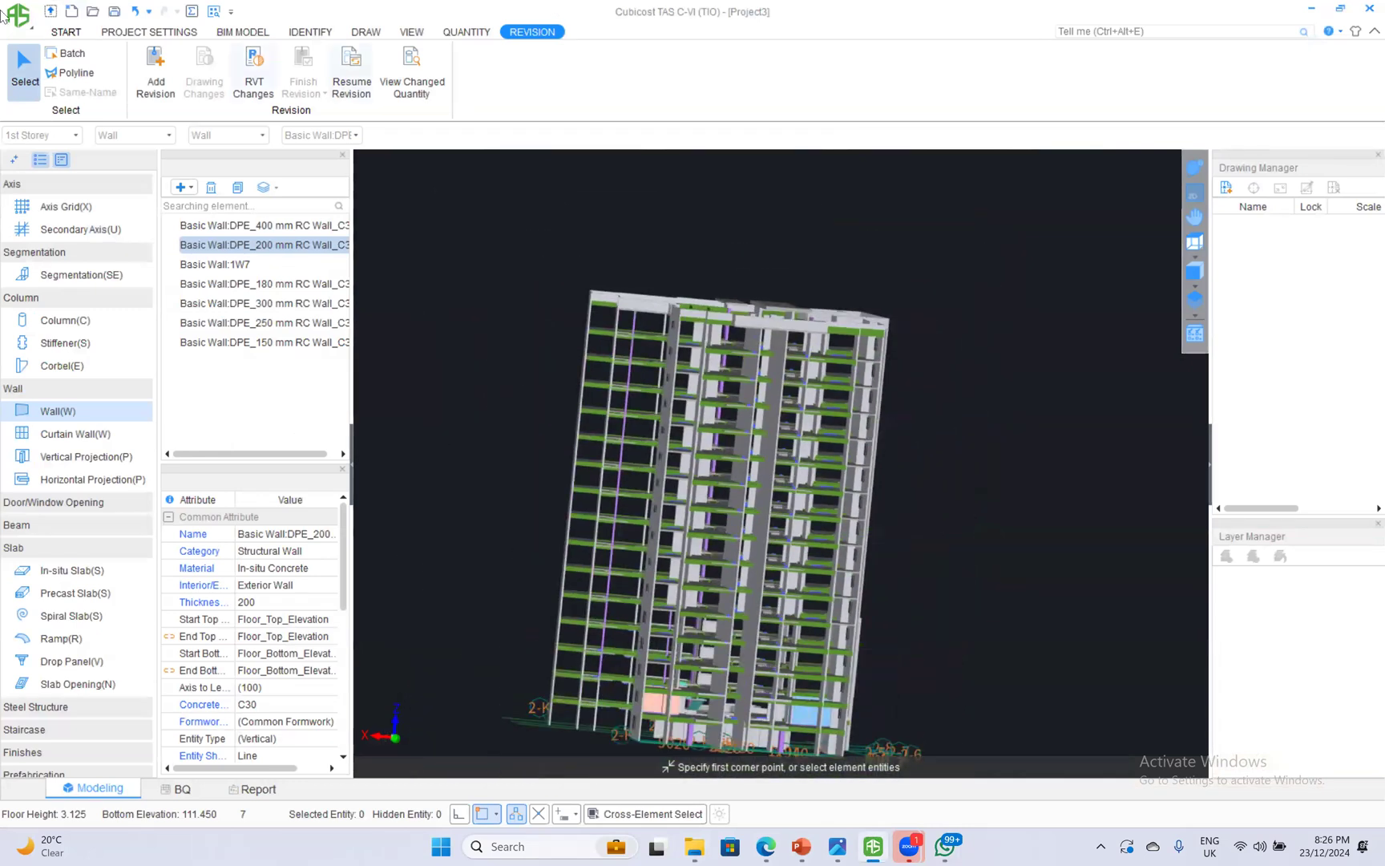
Close the open building model and create a new empty project.
left_click(66, 31)
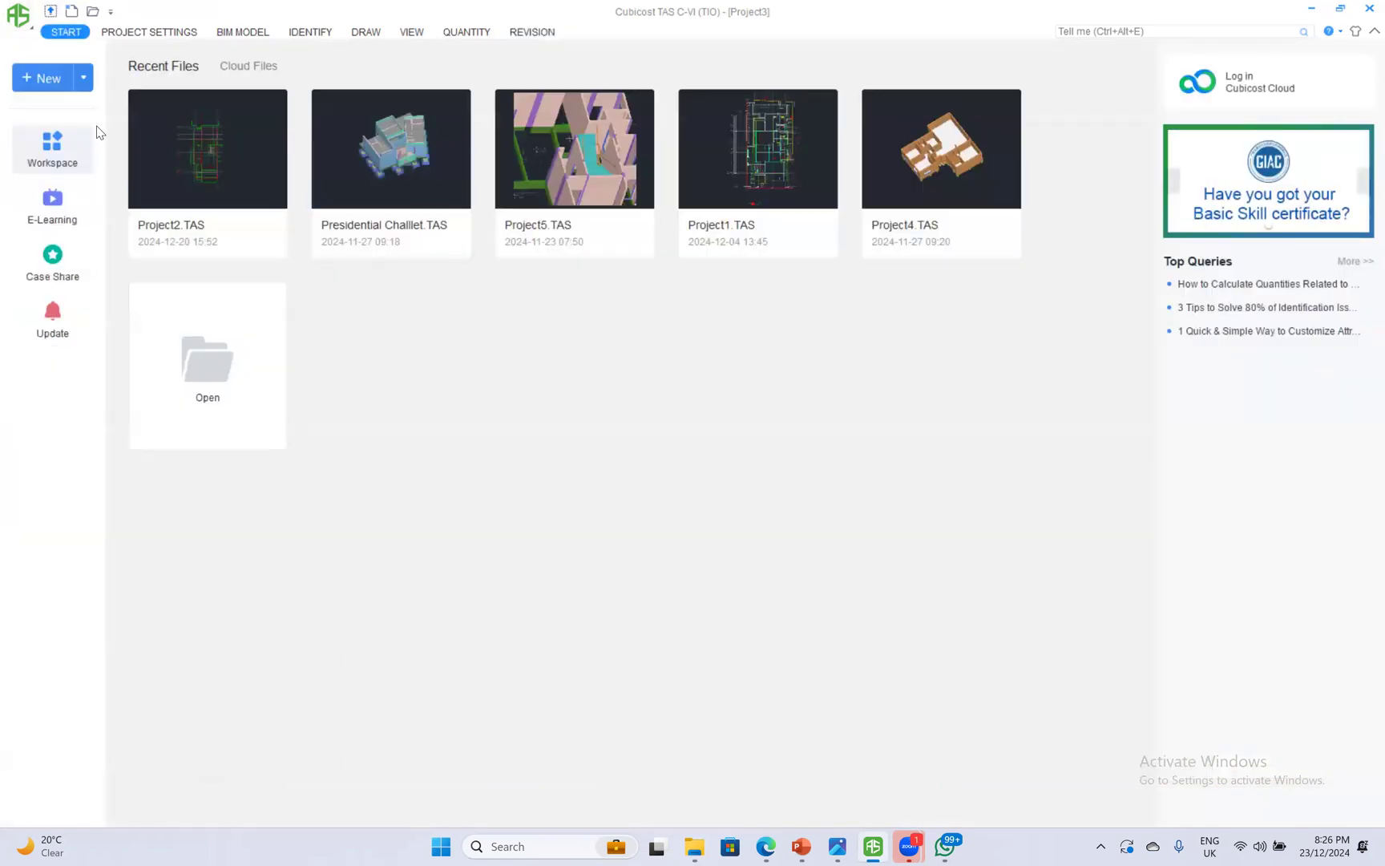
left_click(41, 78)
left_click(709, 454)
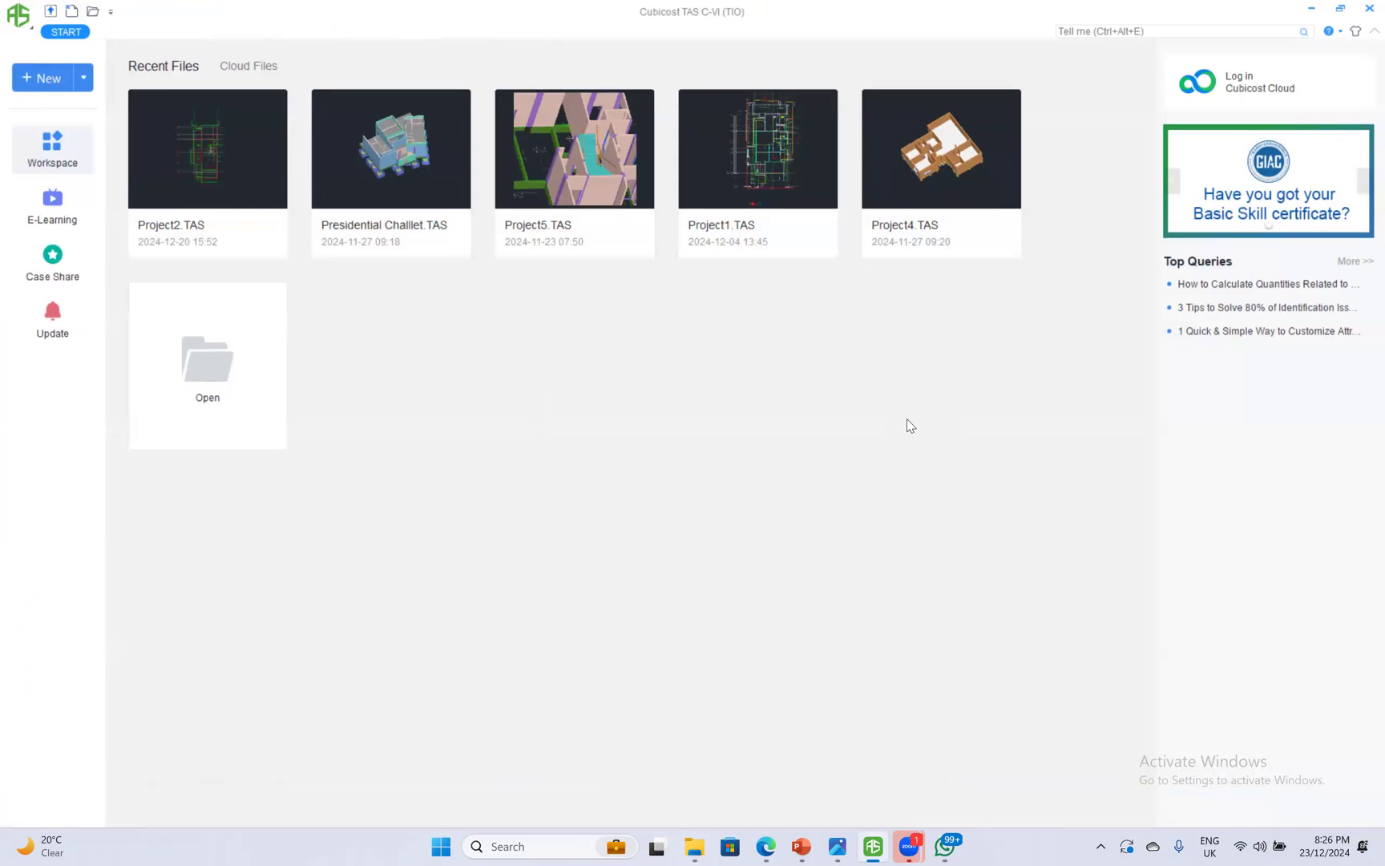
left_click(910, 513)
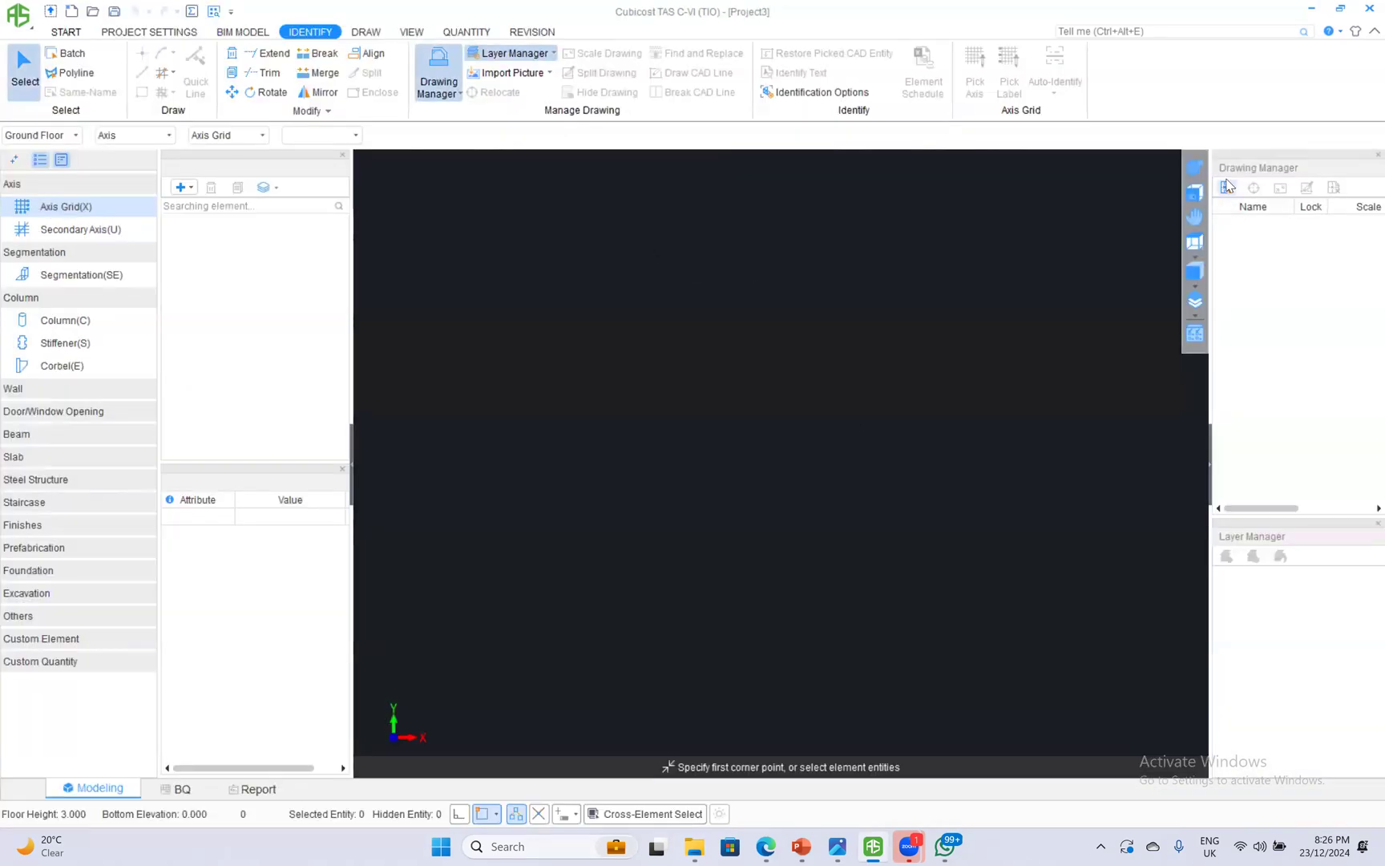
Add the DWG files 01. Structural Layout Plan, 02. Architecture Layout Plan & DoorWindow Schedule and 03. Pile Cap Details from the training folder D.
left_click(1228, 187)
double_click(453, 342)
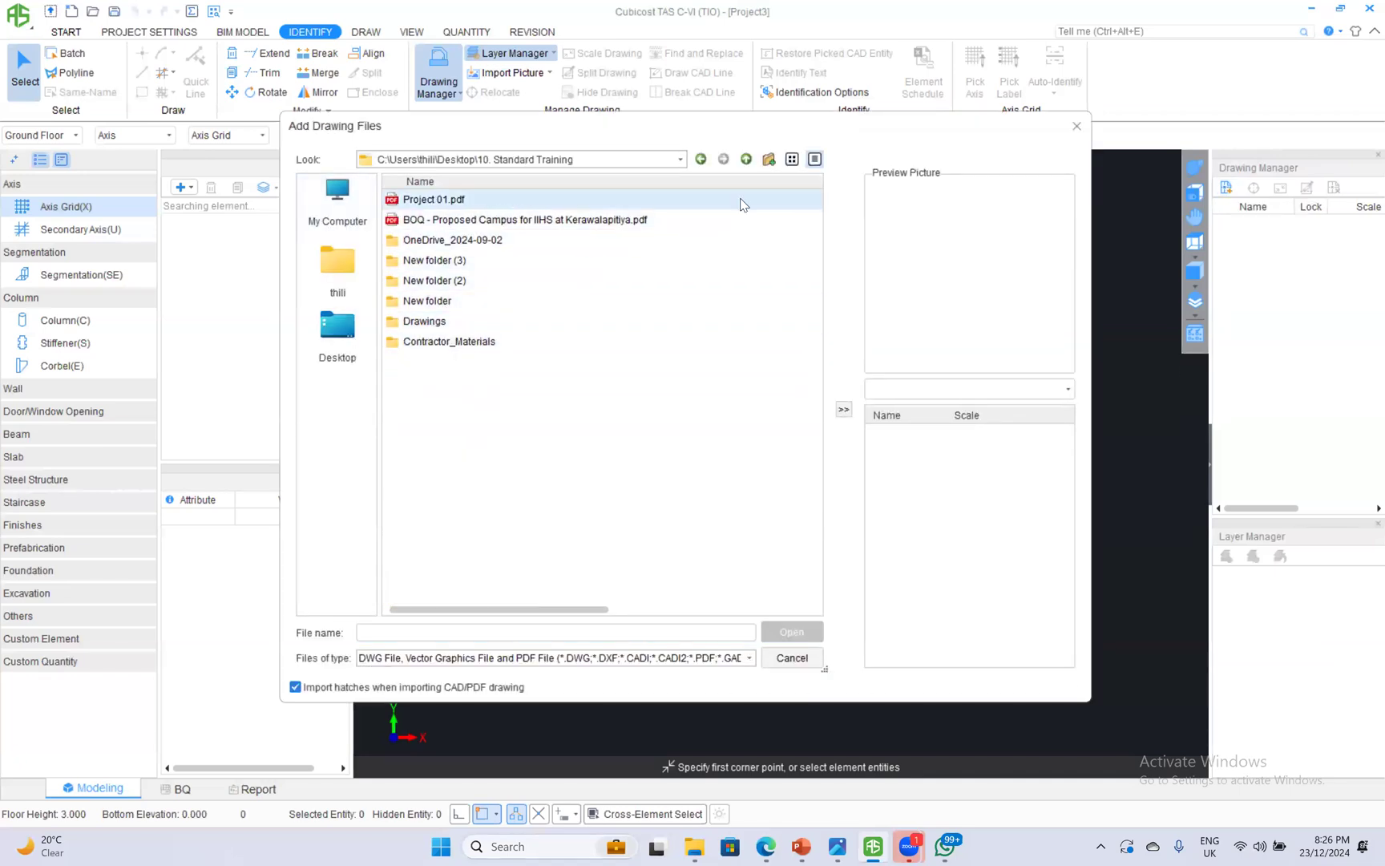
double_click(449, 279)
double_click(449, 199)
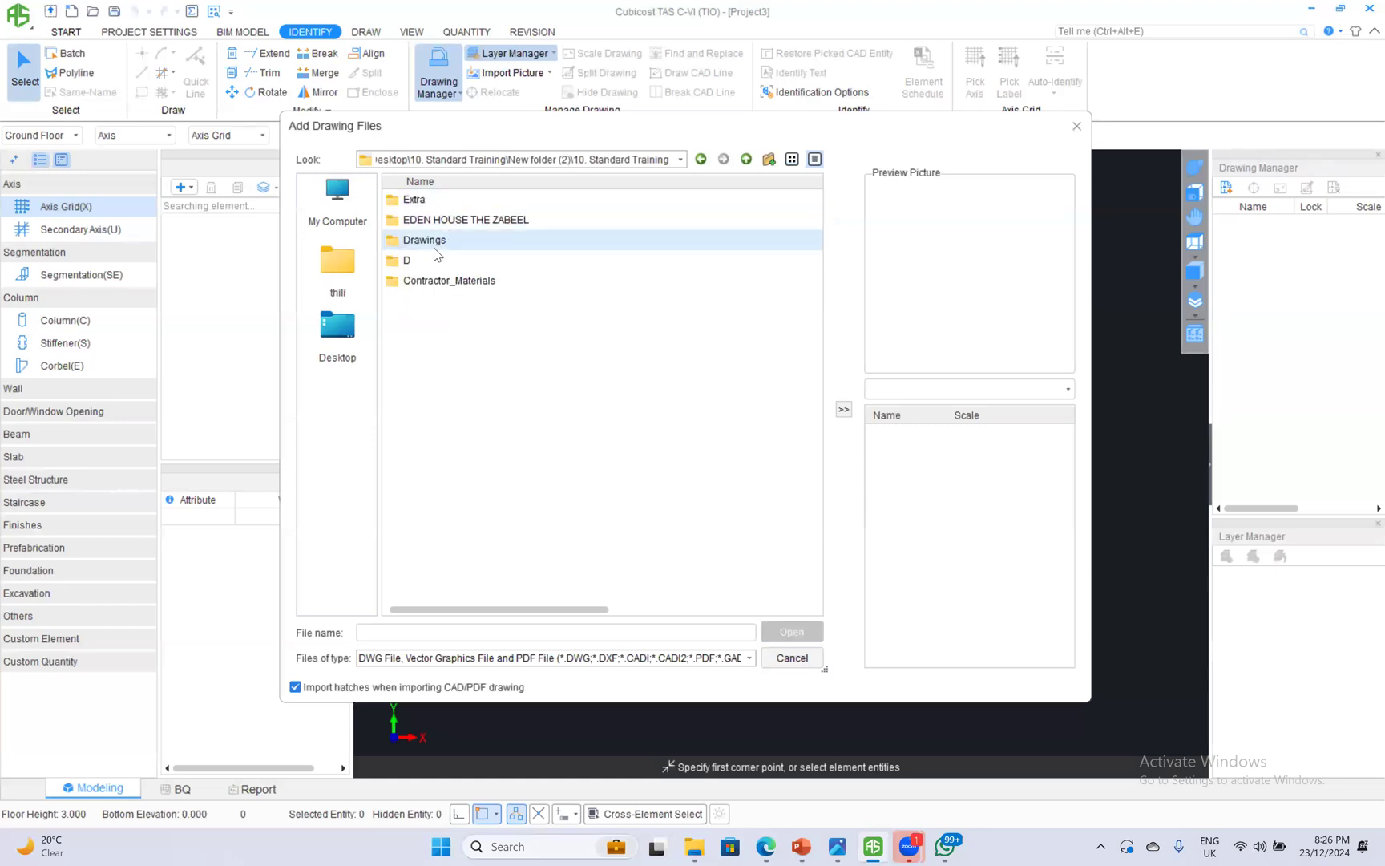
double_click(434, 260)
left_click(475, 507)
left_click(476, 480, "ctrl")
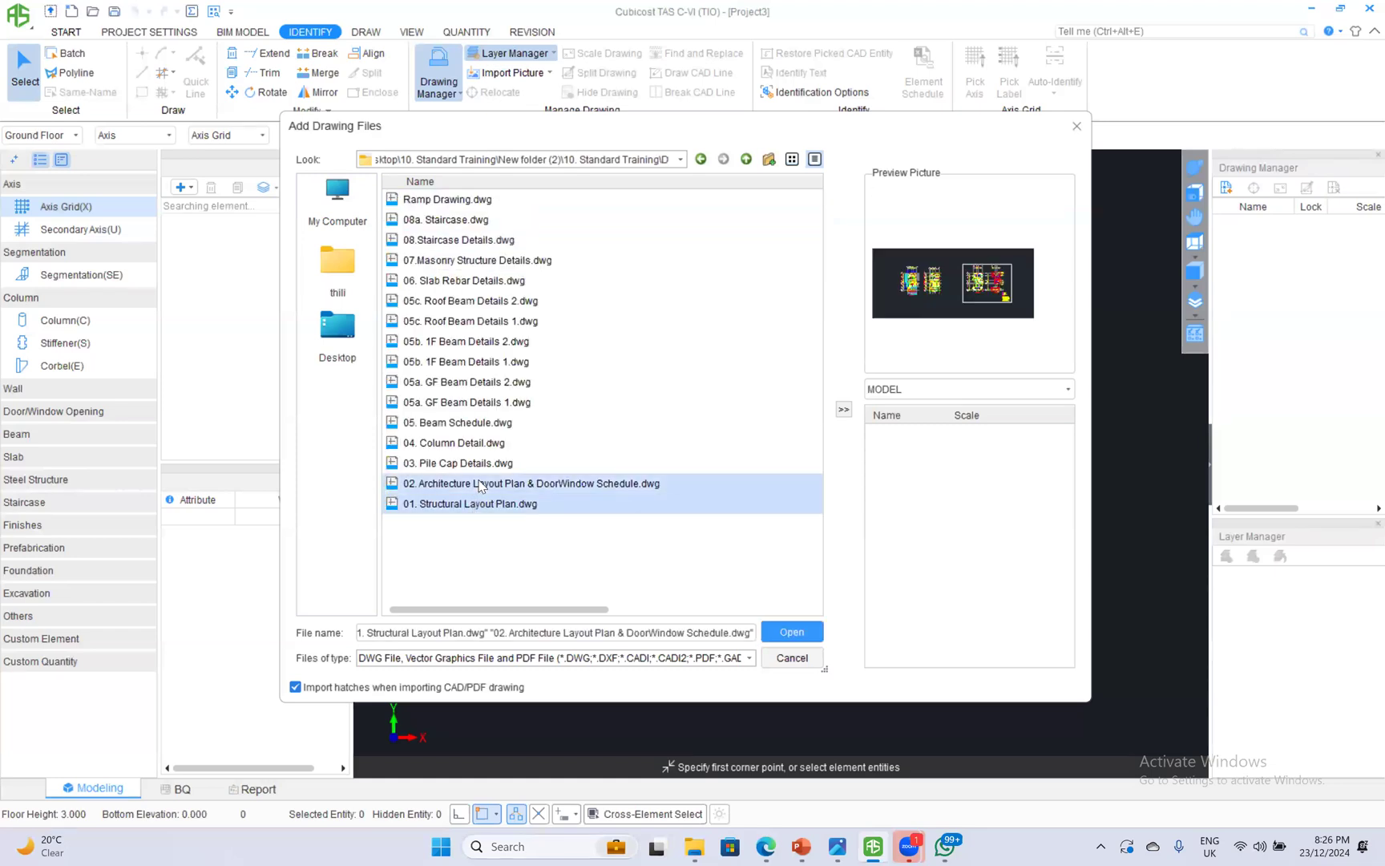
left_click(478, 464, "ctrl")
left_click(789, 633)
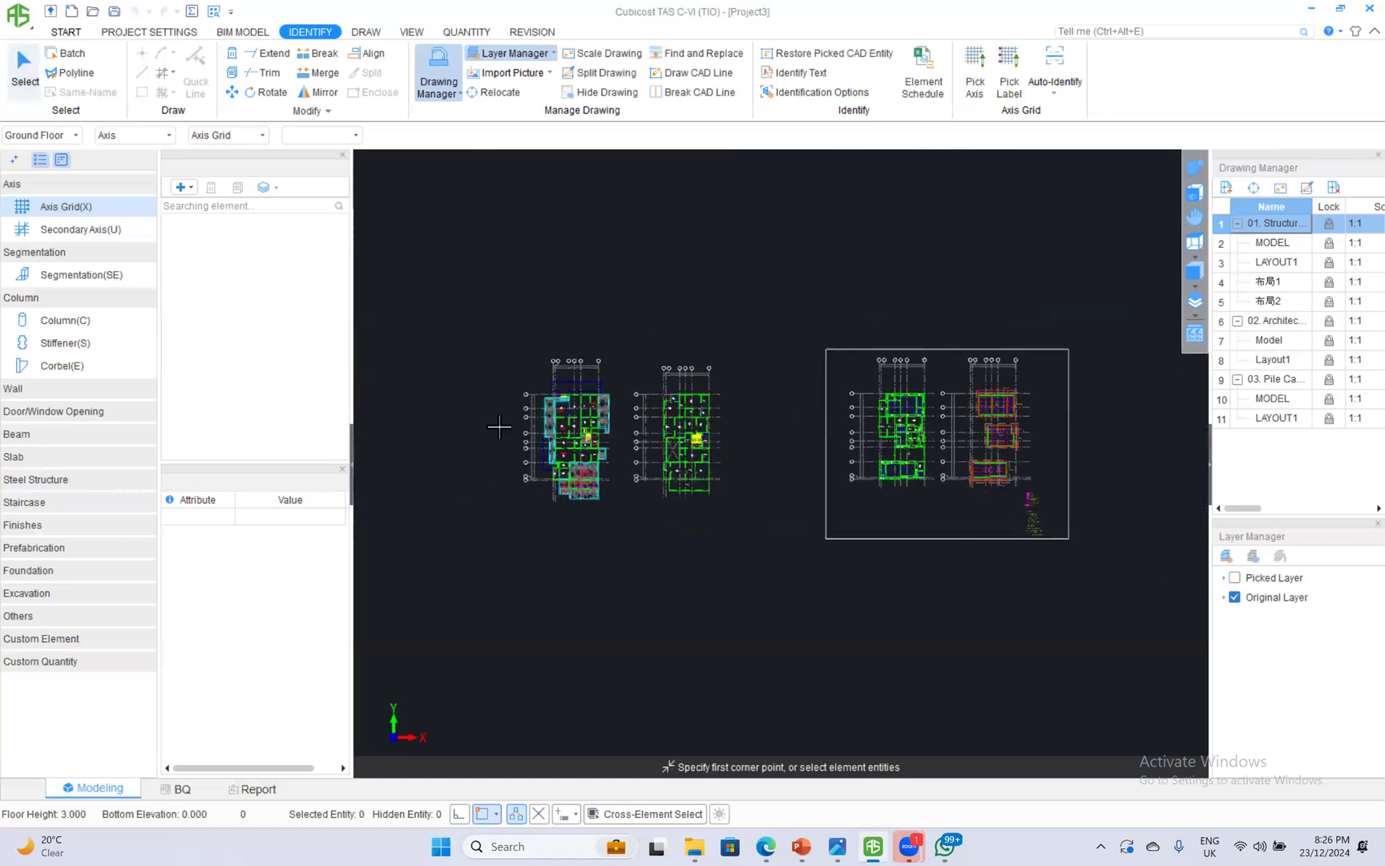
Look over the structural layout plans and open the 02. Architecture Layout Plan drawing.
scroll(678, 465, "up", 3)
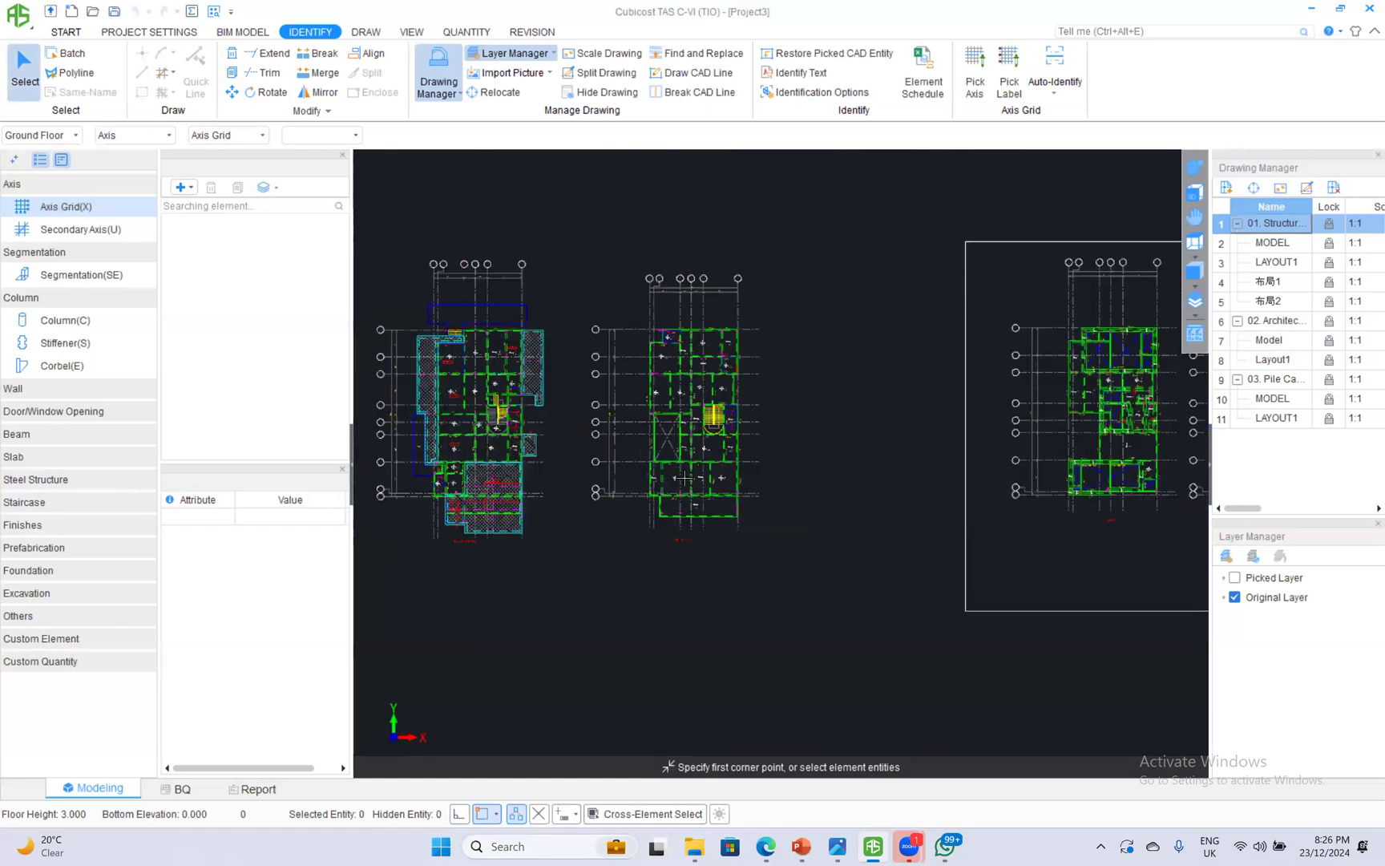
scroll(656, 559, "down", 1)
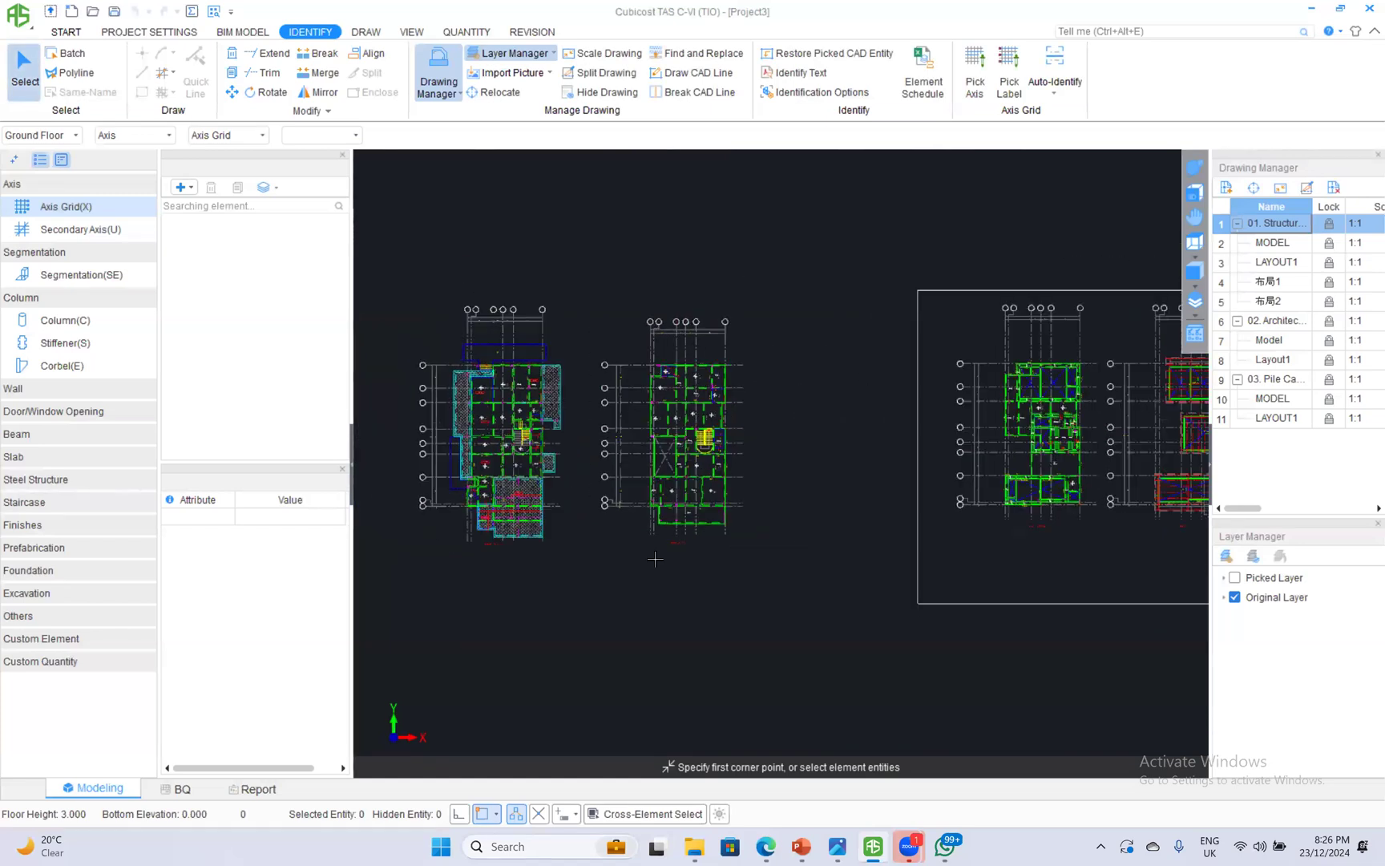
scroll(636, 546, "down", 1)
scroll(635, 546, "down", 1)
double_click(1294, 325)
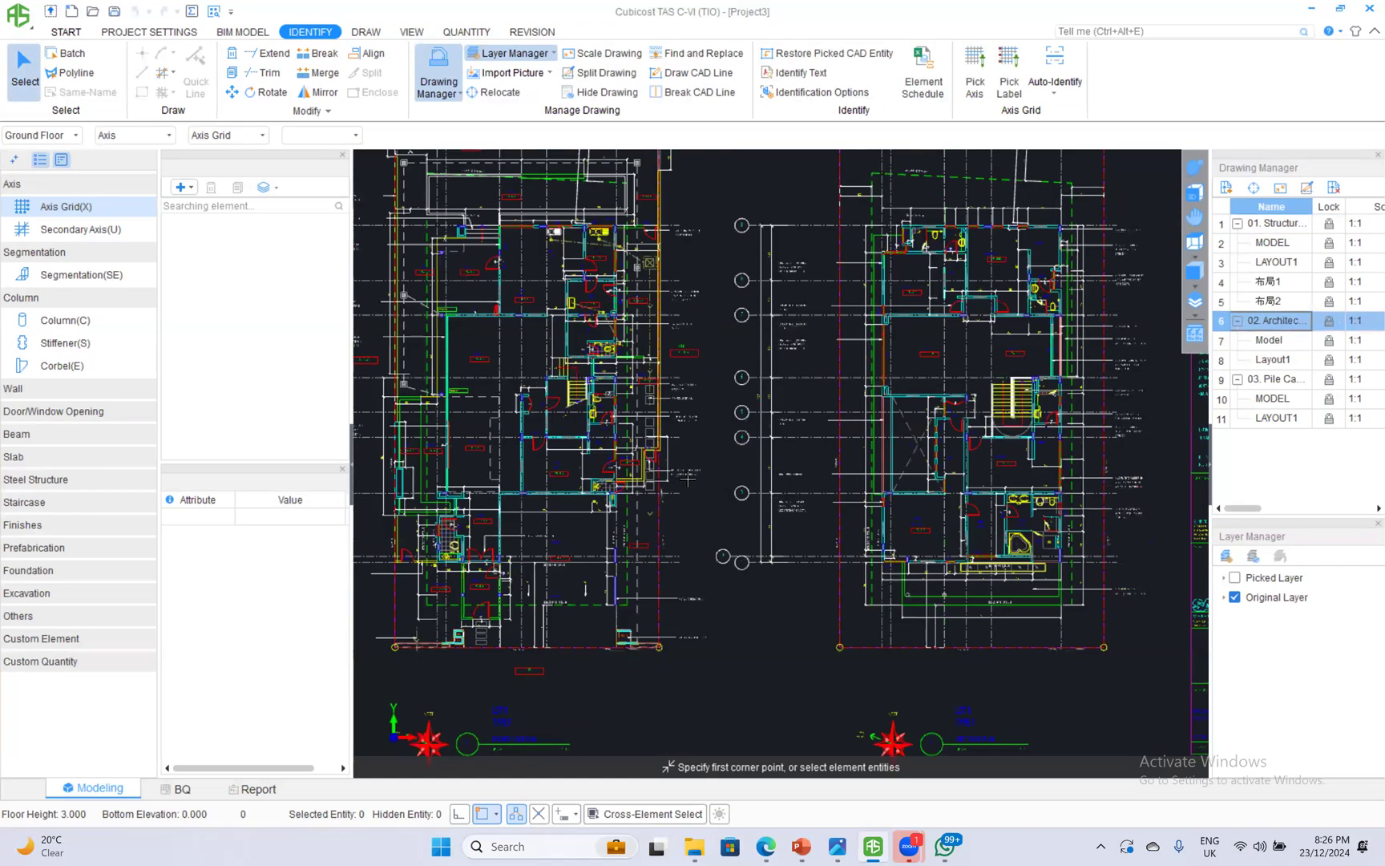
scroll(688, 479, "down", 2)
scroll(890, 508, "up", 2)
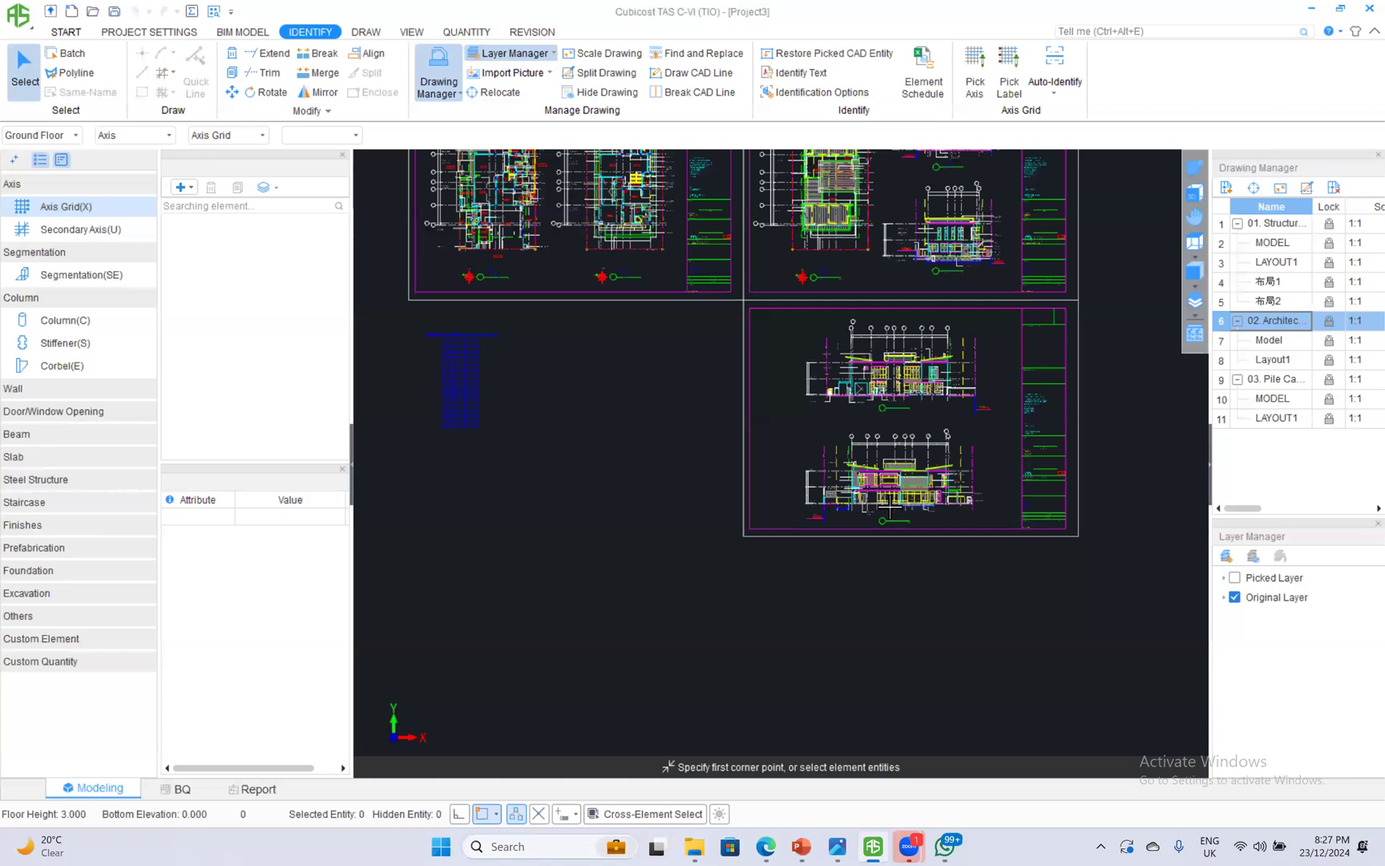
Examine the floor levels and storey heights marked on the elevation in the architecture drawing.
scroll(842, 469, "up", 4)
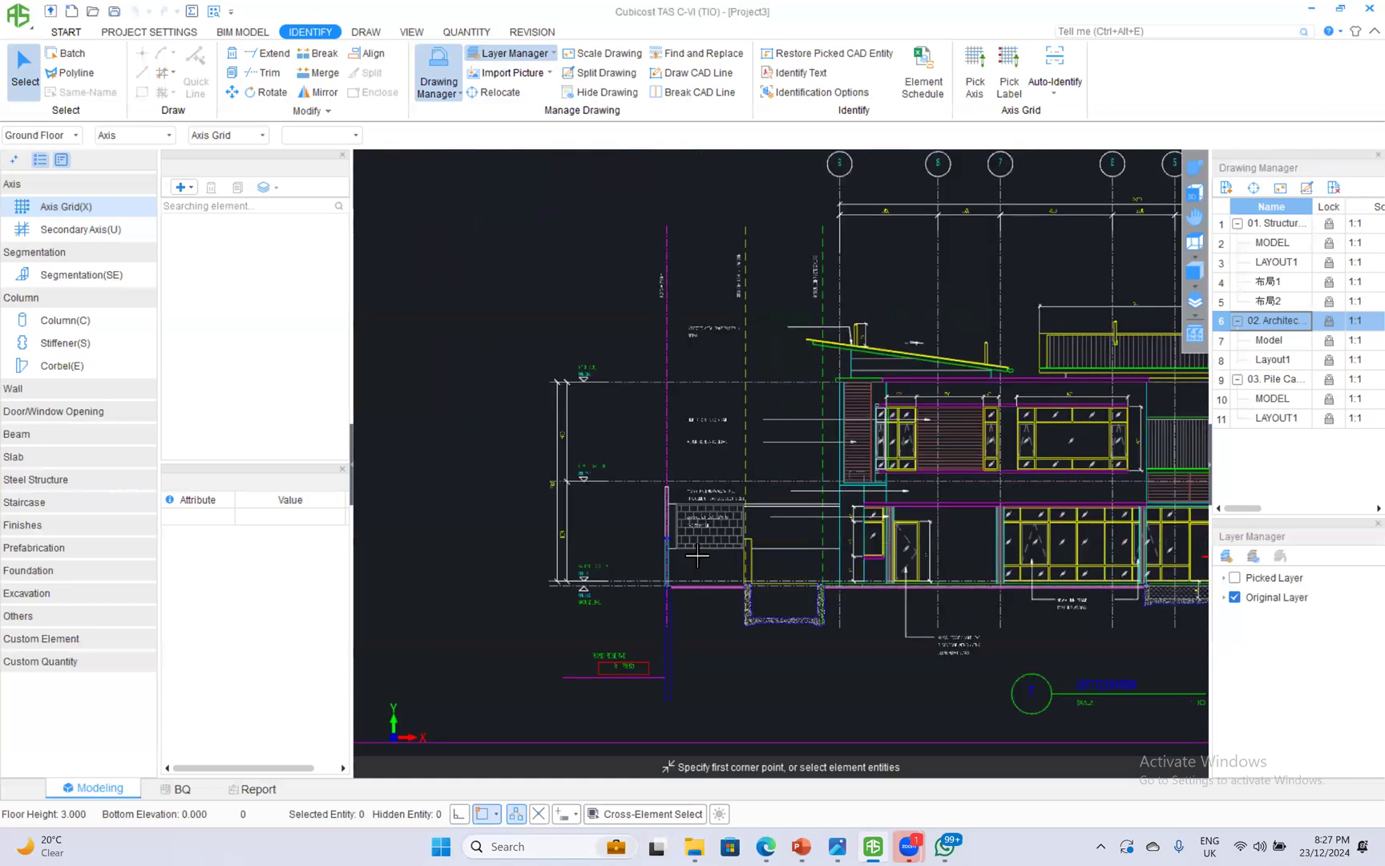
scroll(697, 555, "up", 2)
scroll(506, 525, "up", 2)
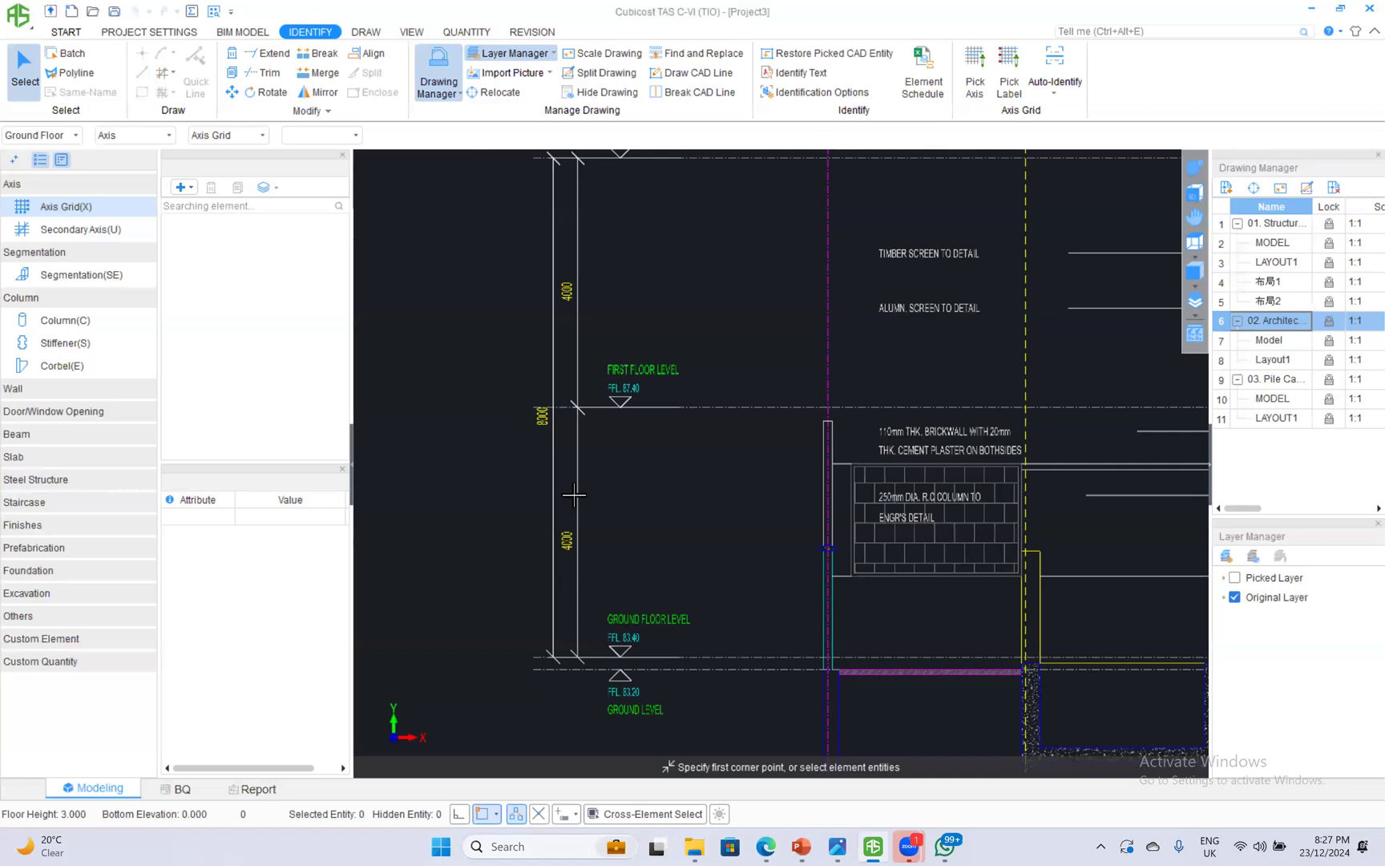
middle_click_drag(570, 378, 570, 467)
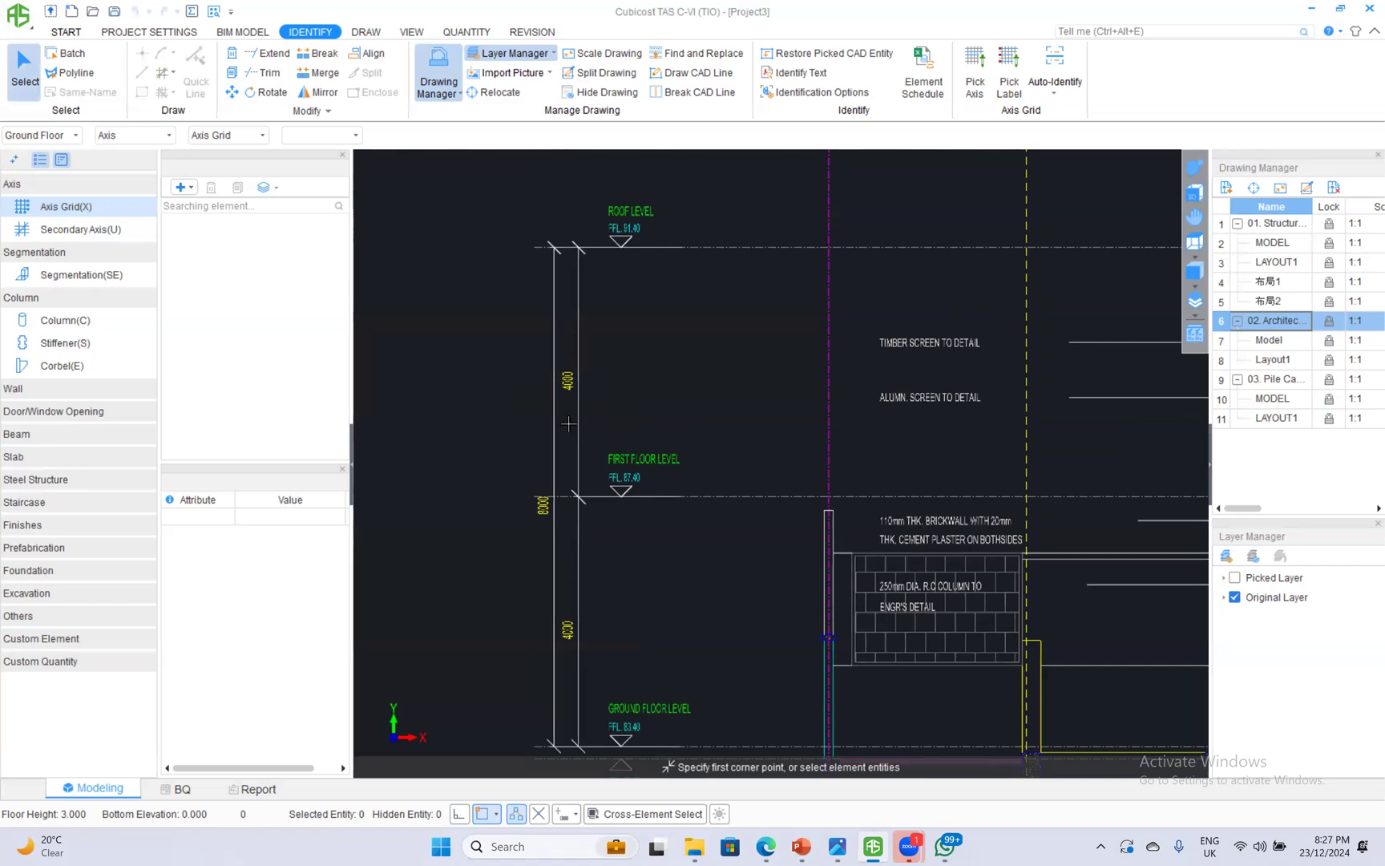
scroll(569, 424, "down", 3)
scroll(583, 612, "up", 3)
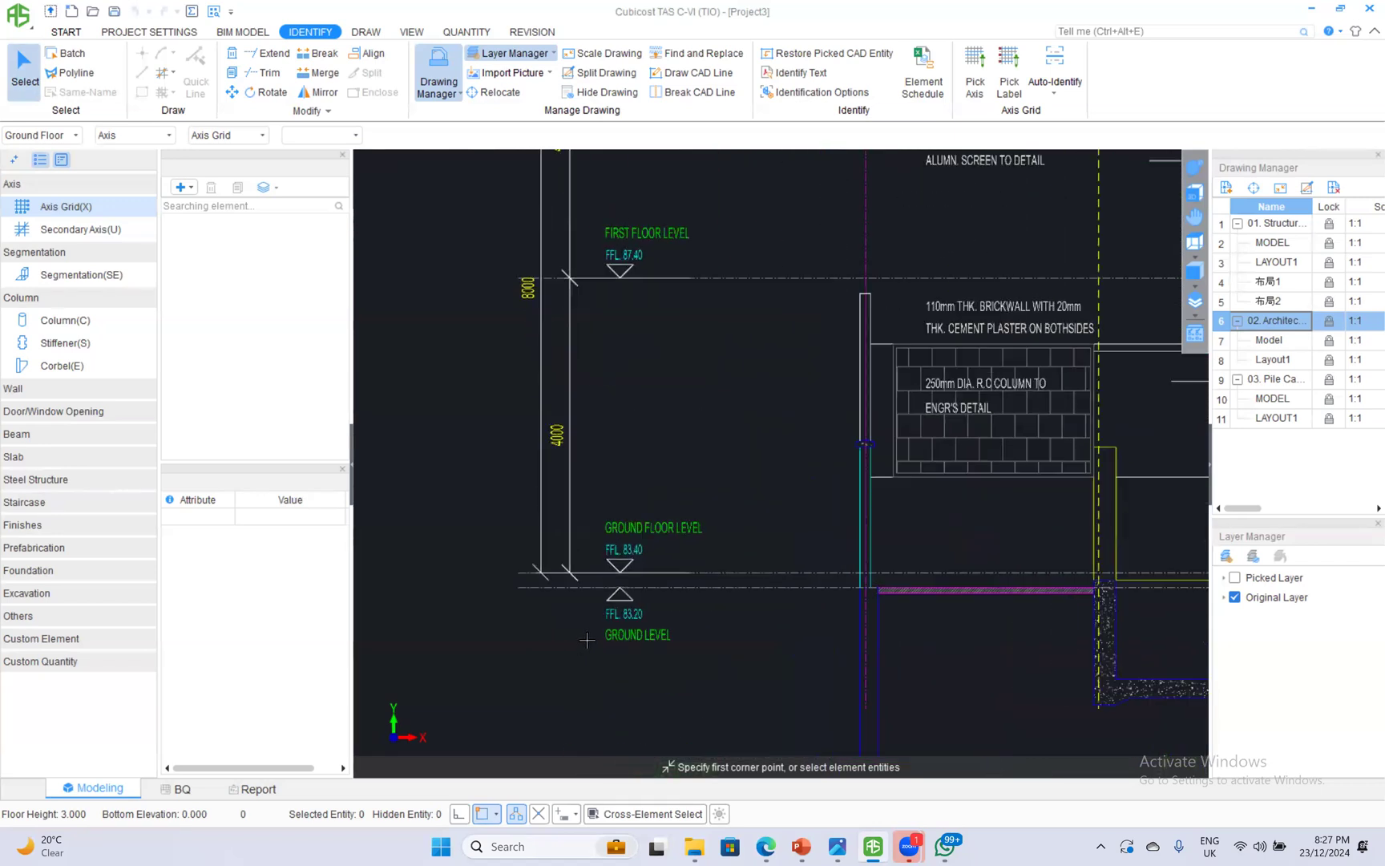
scroll(633, 585, "up", 1)
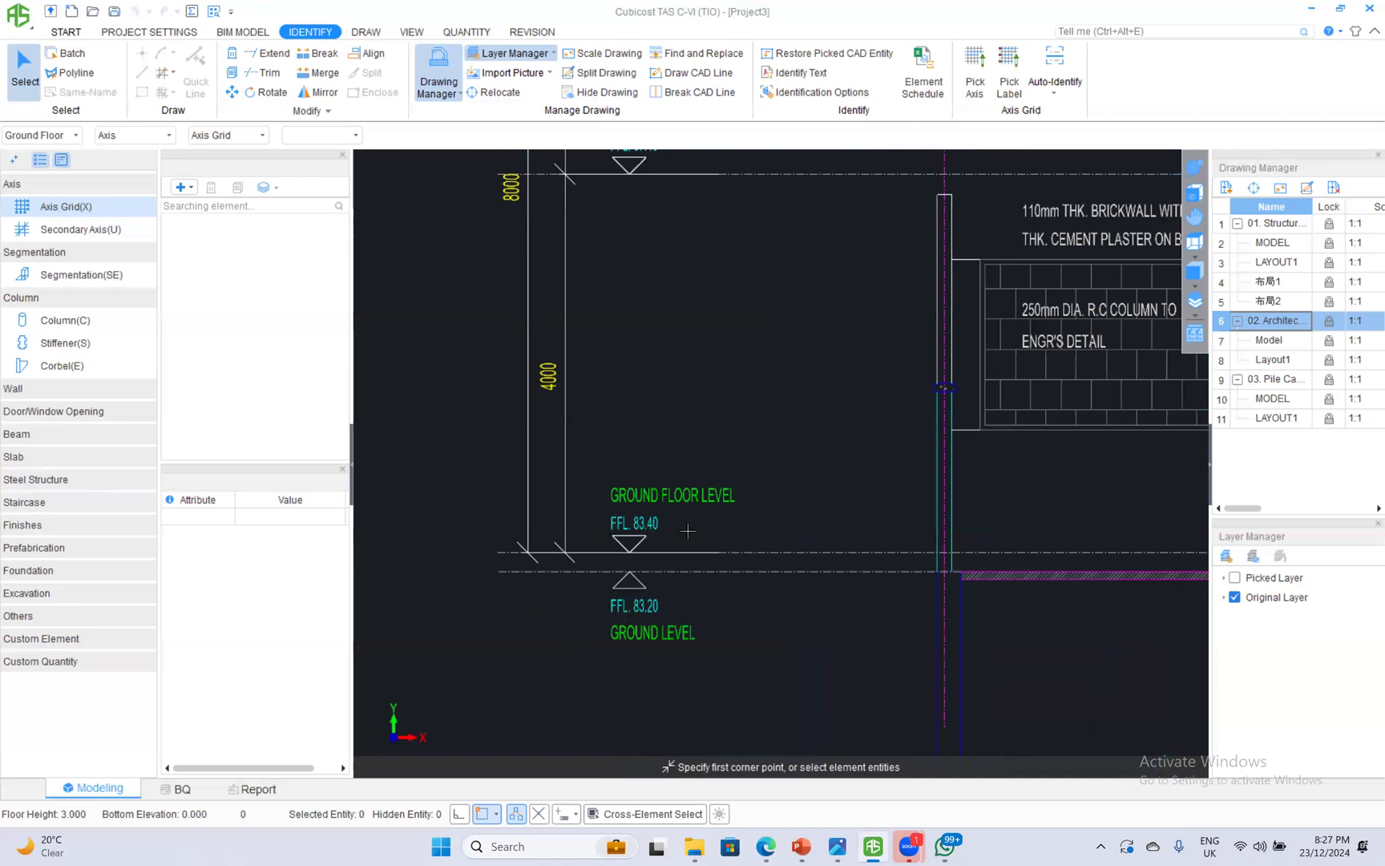
scroll(637, 525, "down", 4)
scroll(834, 547, "down", 2)
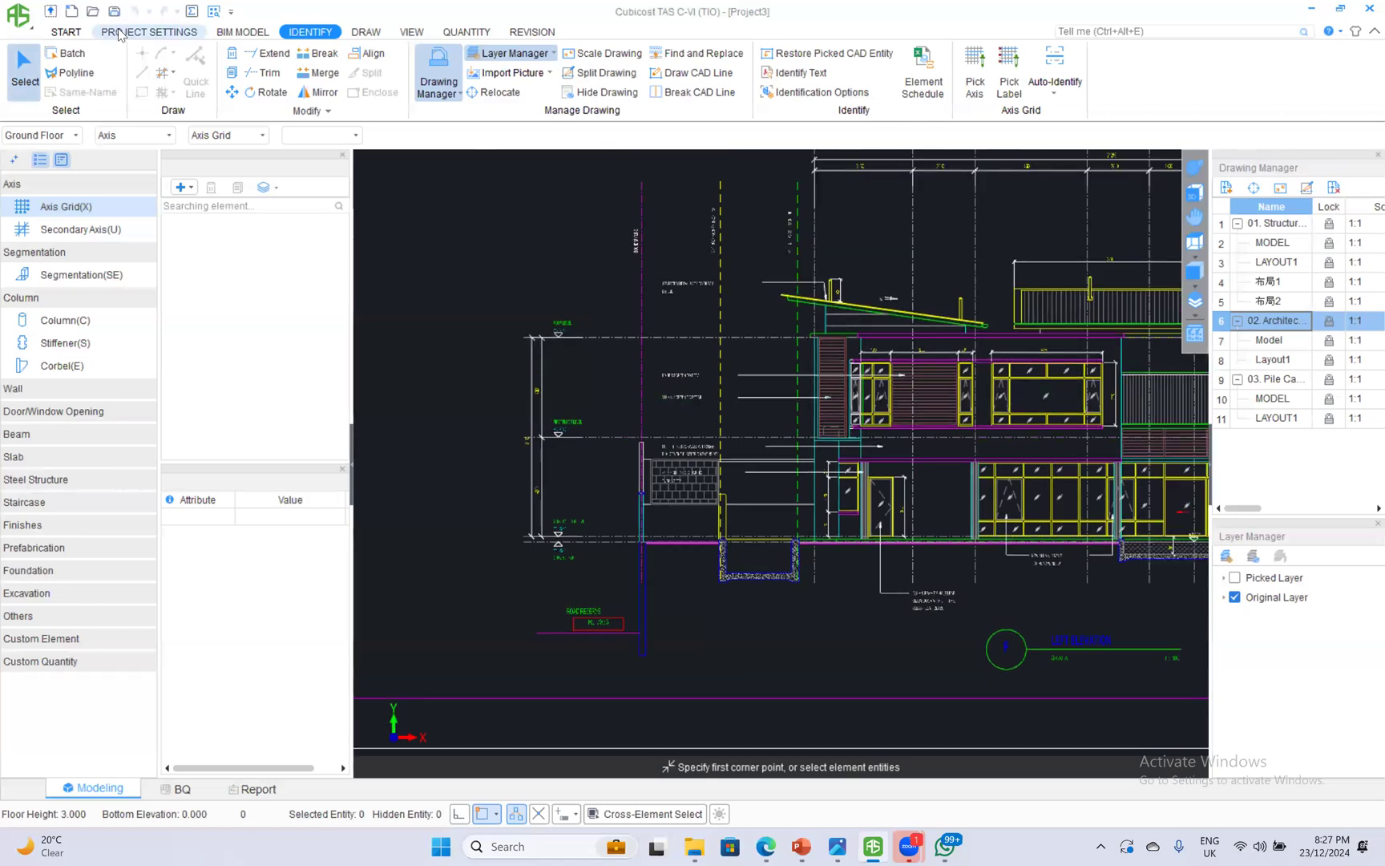
In the floor settings, set the Ground Floor bottom elevation to 83.4 m and the Ground Floor and 1st Floor heights to 4 m.
left_click(149, 31)
left_click(88, 66)
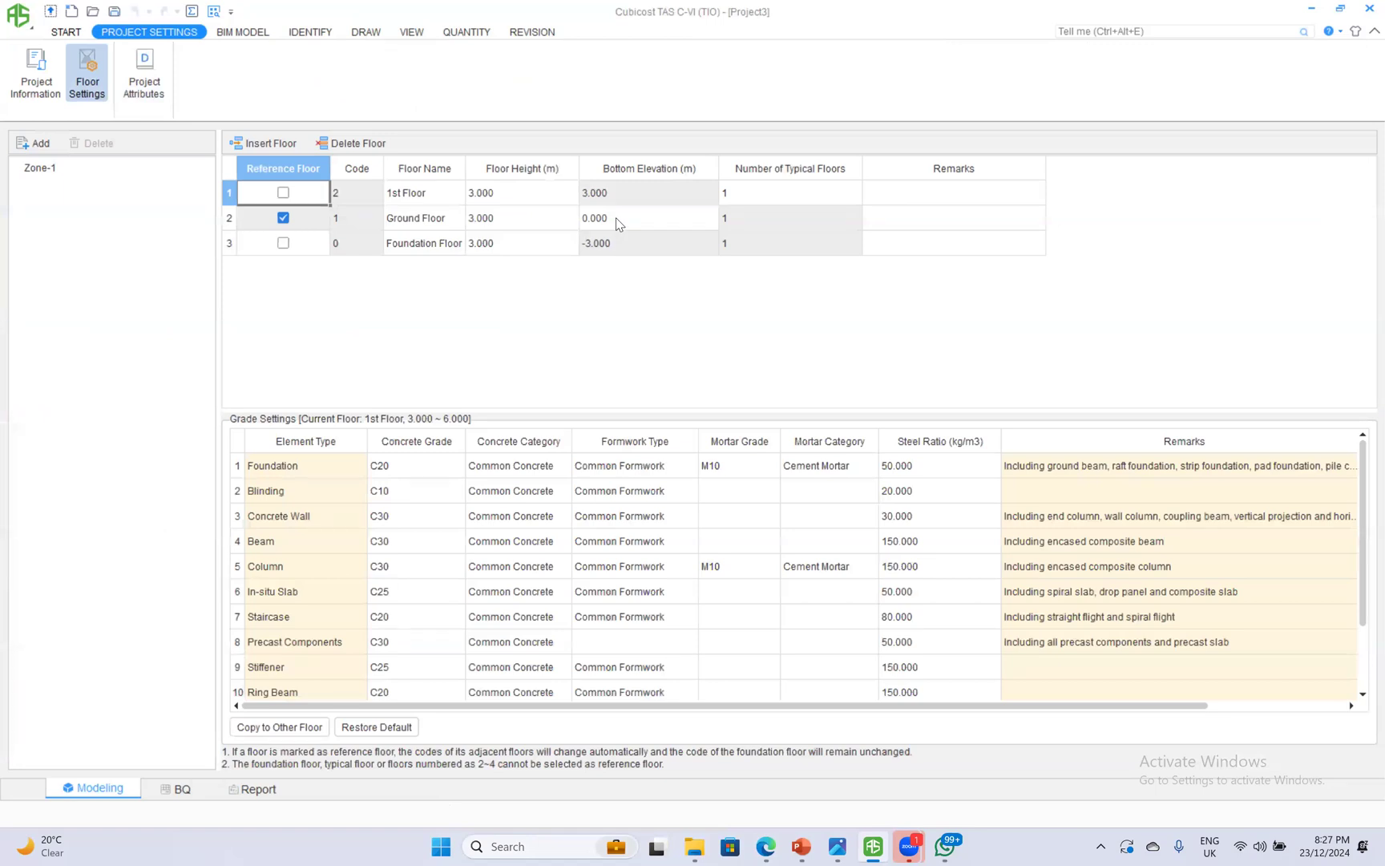
left_click(617, 218)
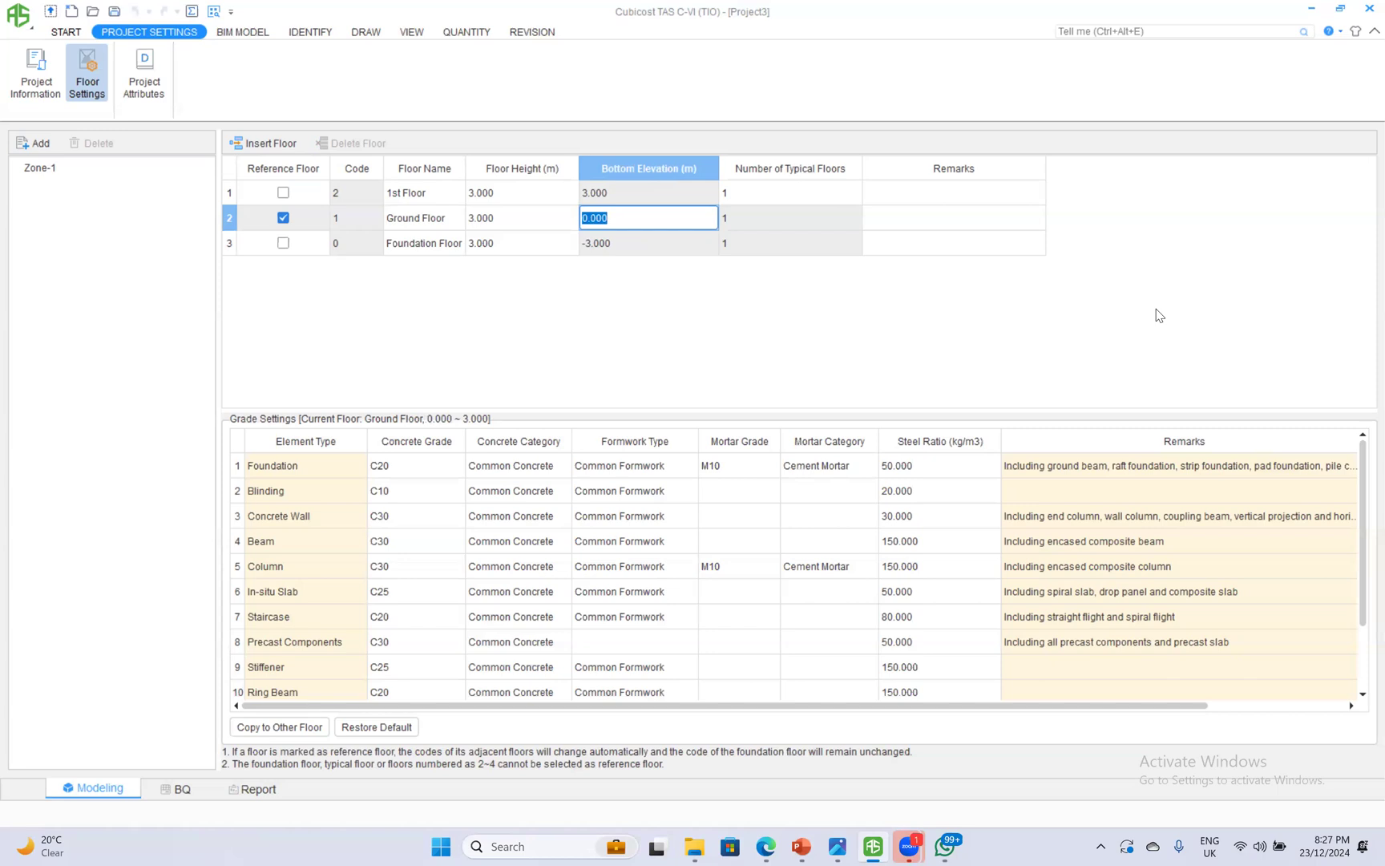
type("83.4")
left_click(491, 210)
type("4")
left_click(496, 196)
type("4")
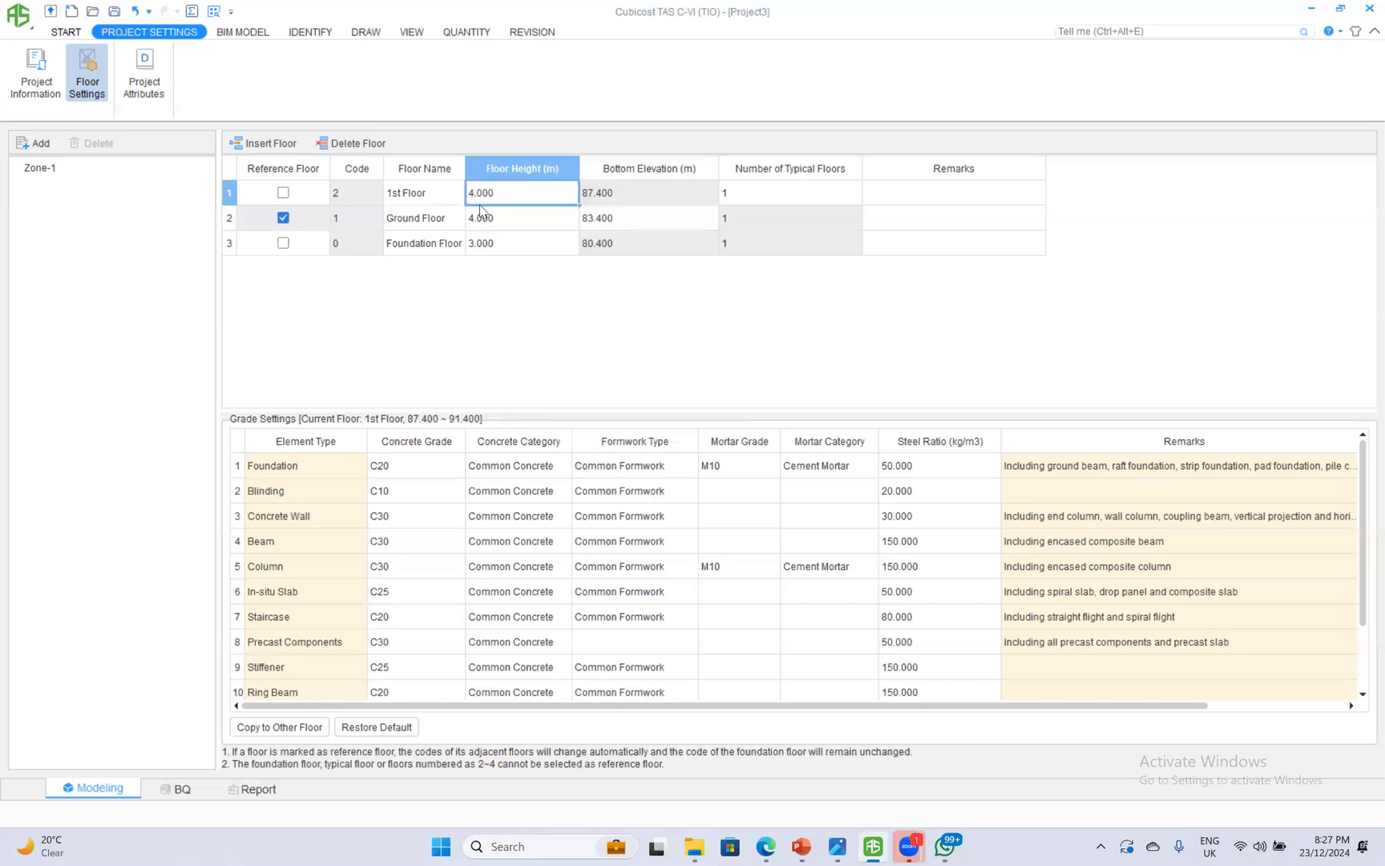
Insert a floor above the 1st Floor and name it Roof Floor.
left_click(264, 142)
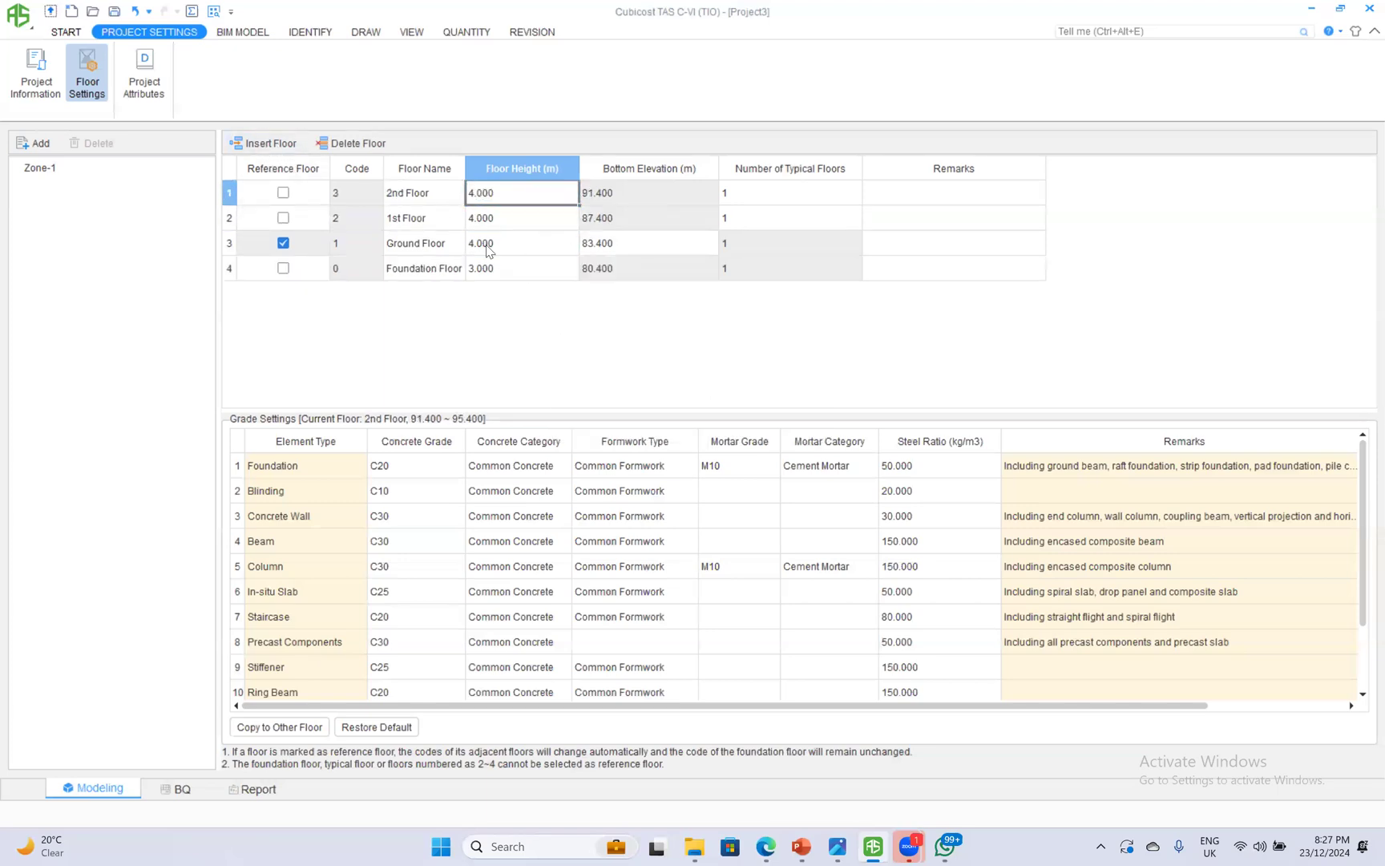
left_click(424, 192)
type("Roof")
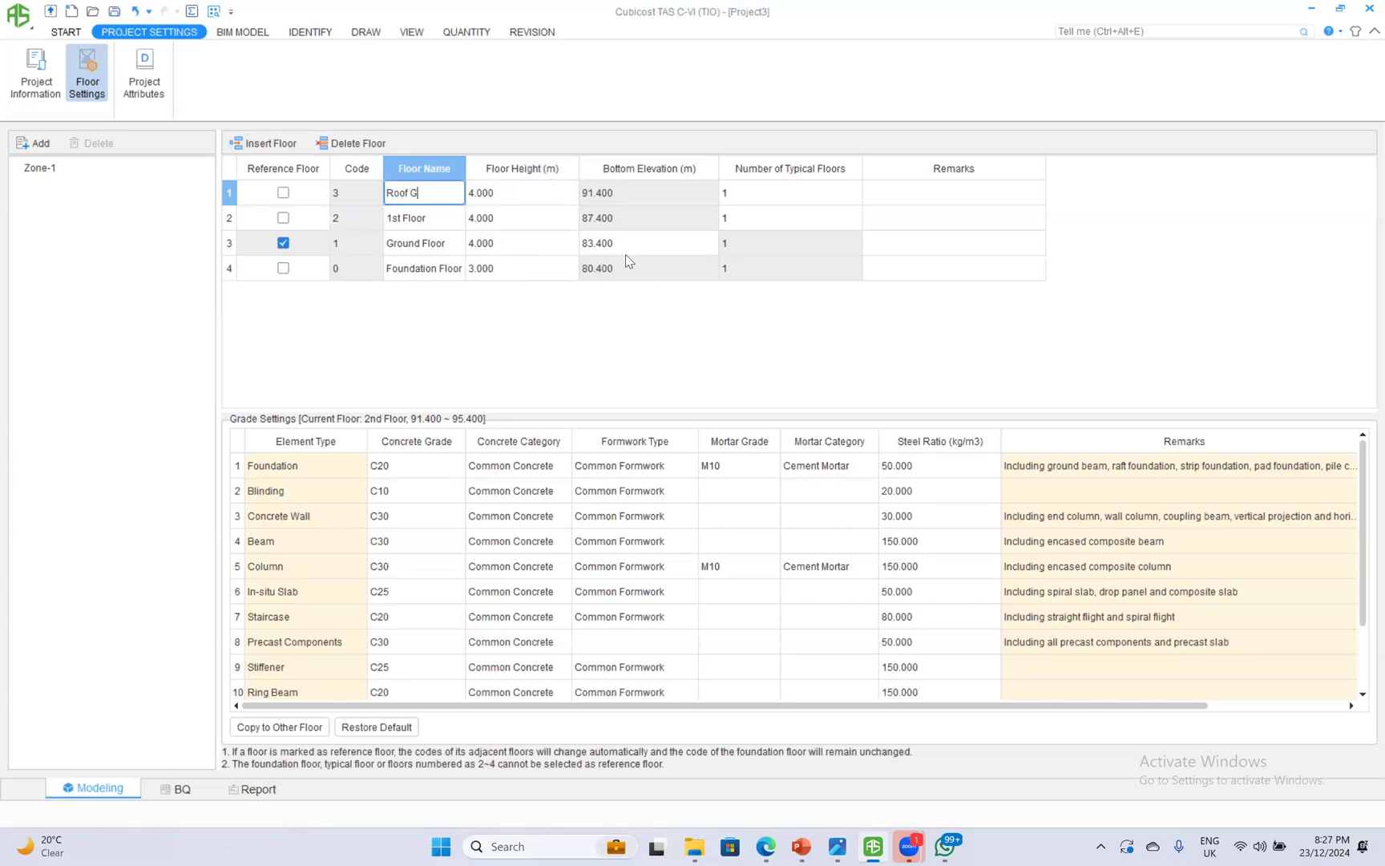
type(" Floor")
left_click(424, 268)
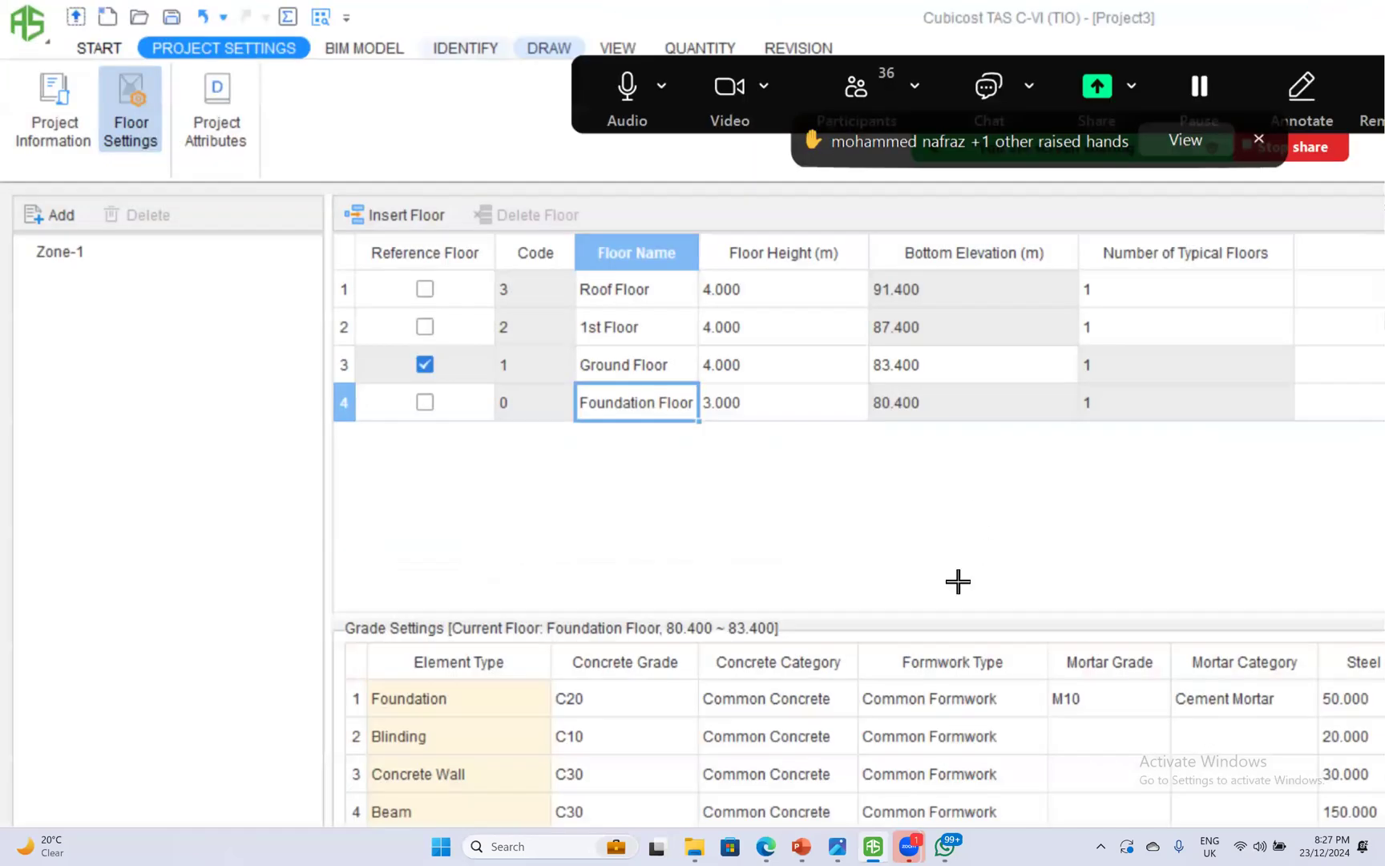
Return to the modelling view and open the 01. Structural Layout Plan drawing.
left_click(549, 48)
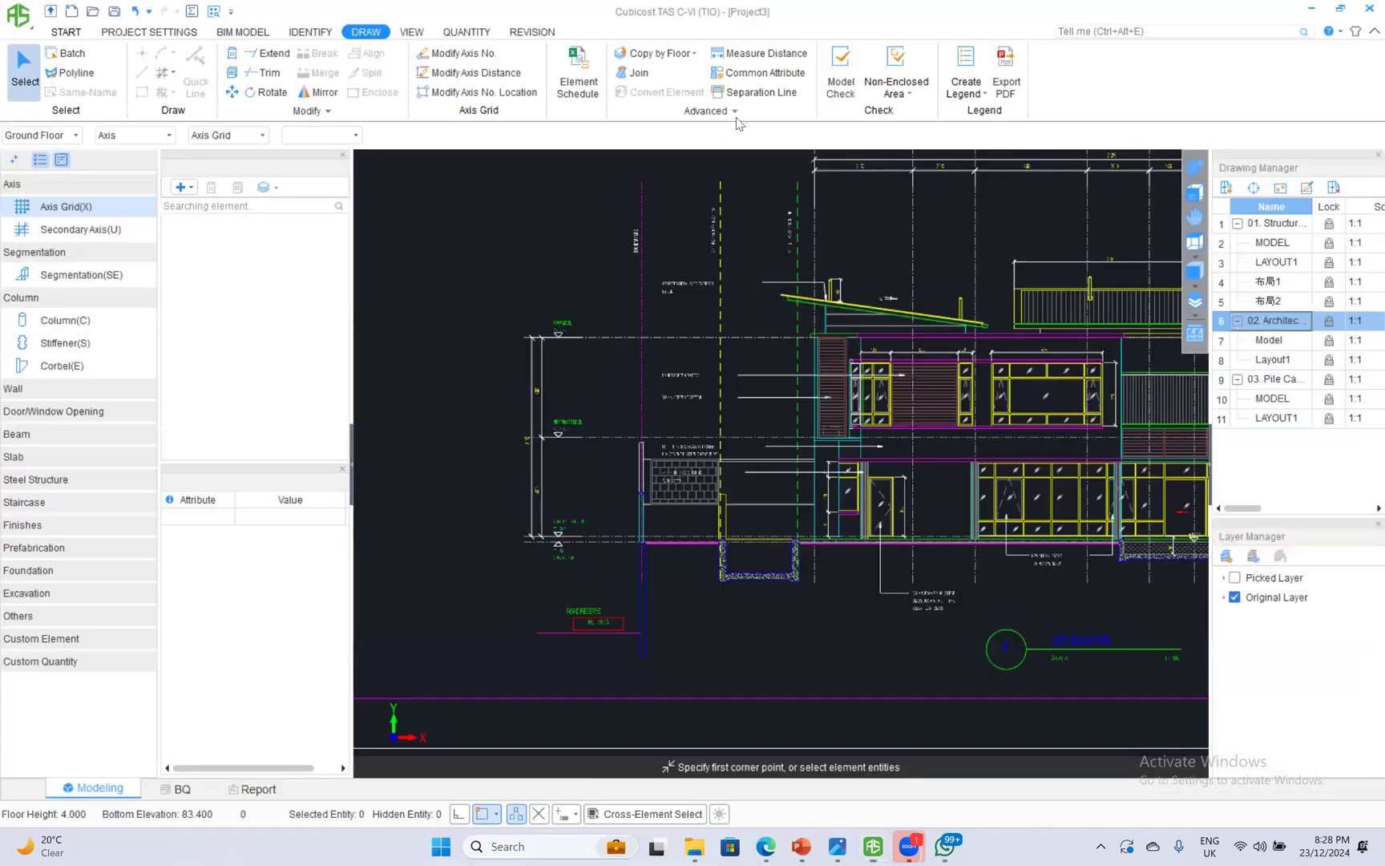
scroll(918, 480, "down", 3)
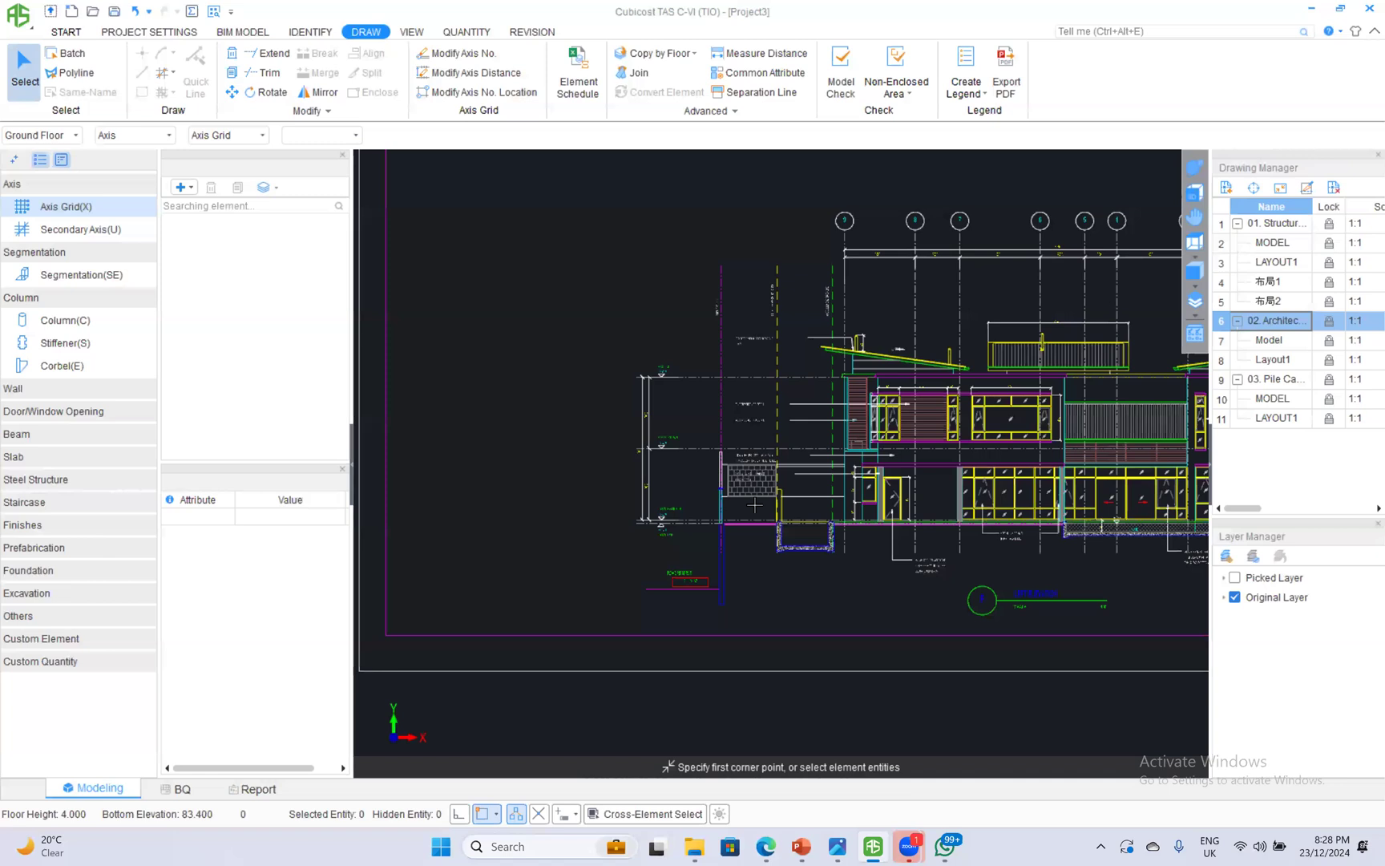
scroll(754, 505, "down", 5)
double_click(1282, 223)
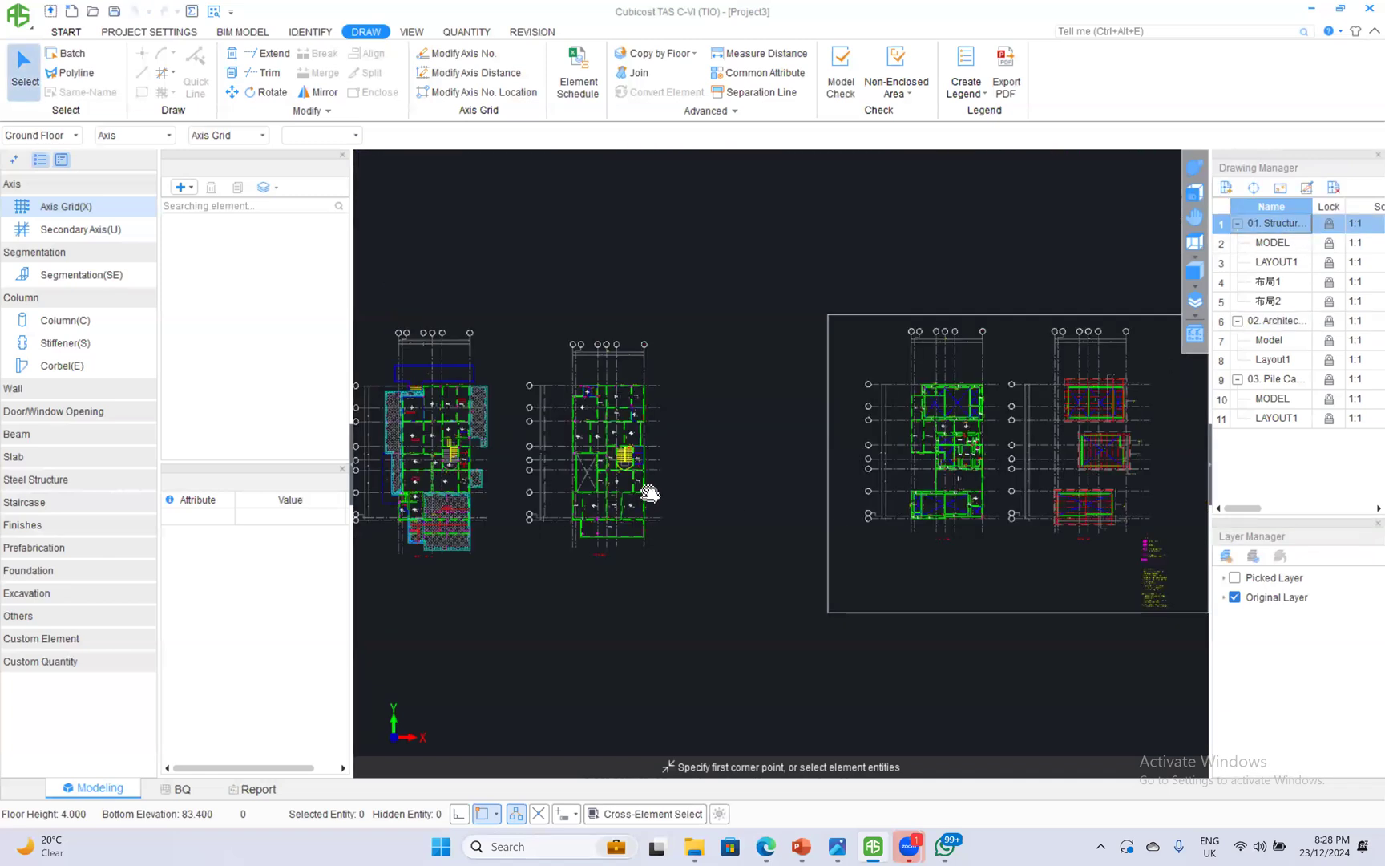
middle_click_drag(649, 494, 789, 470)
Split the ground floor plan out of the structural drawing, naming it from its title text, and open the split drawing.
left_click(1306, 188)
mouse_move(465, 284)
left_mouse_down()
mouse_move(550, 465)
mouse_move(650, 571)
left_mouse_up()
right_click(650, 571)
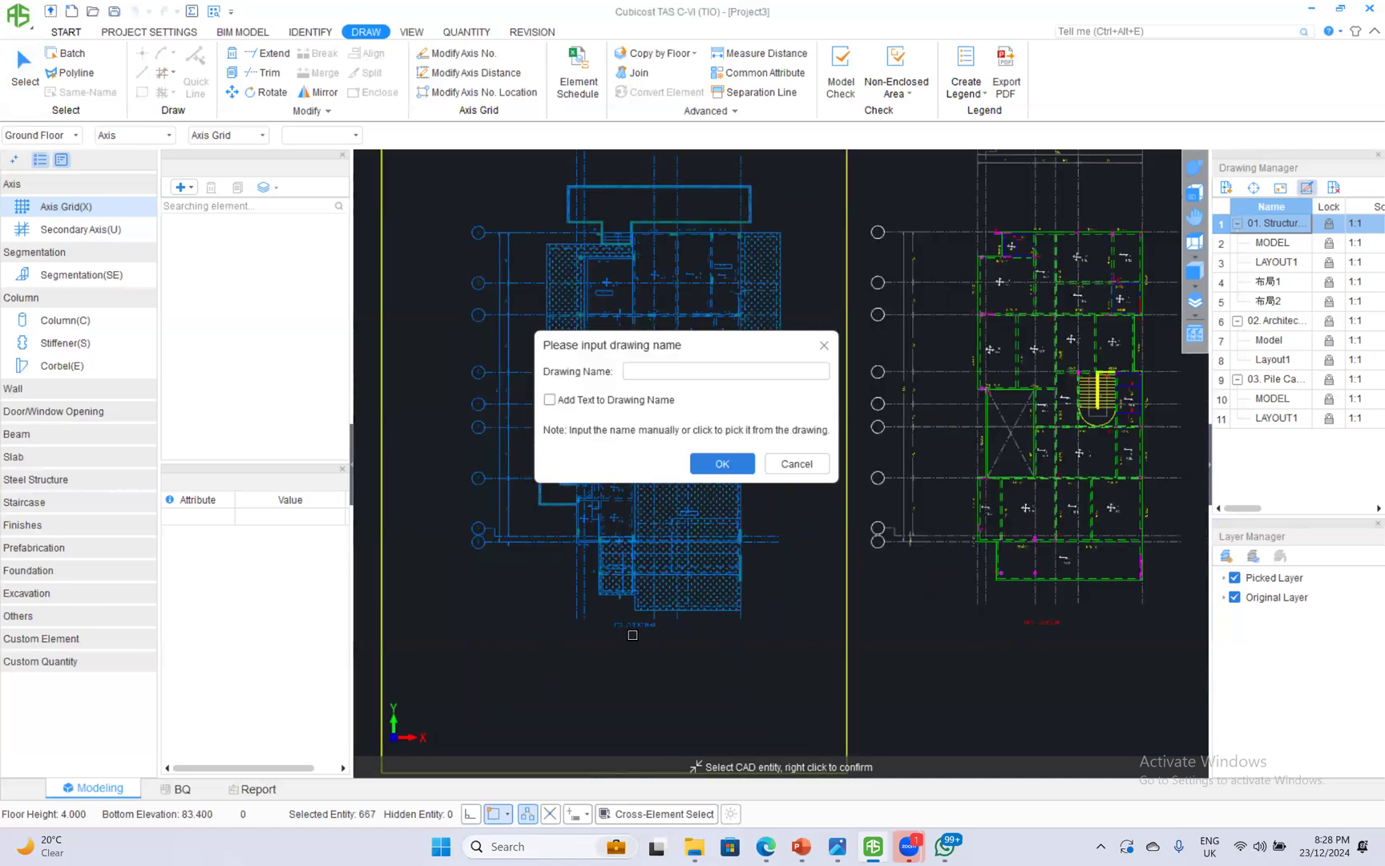
left_click(633, 622)
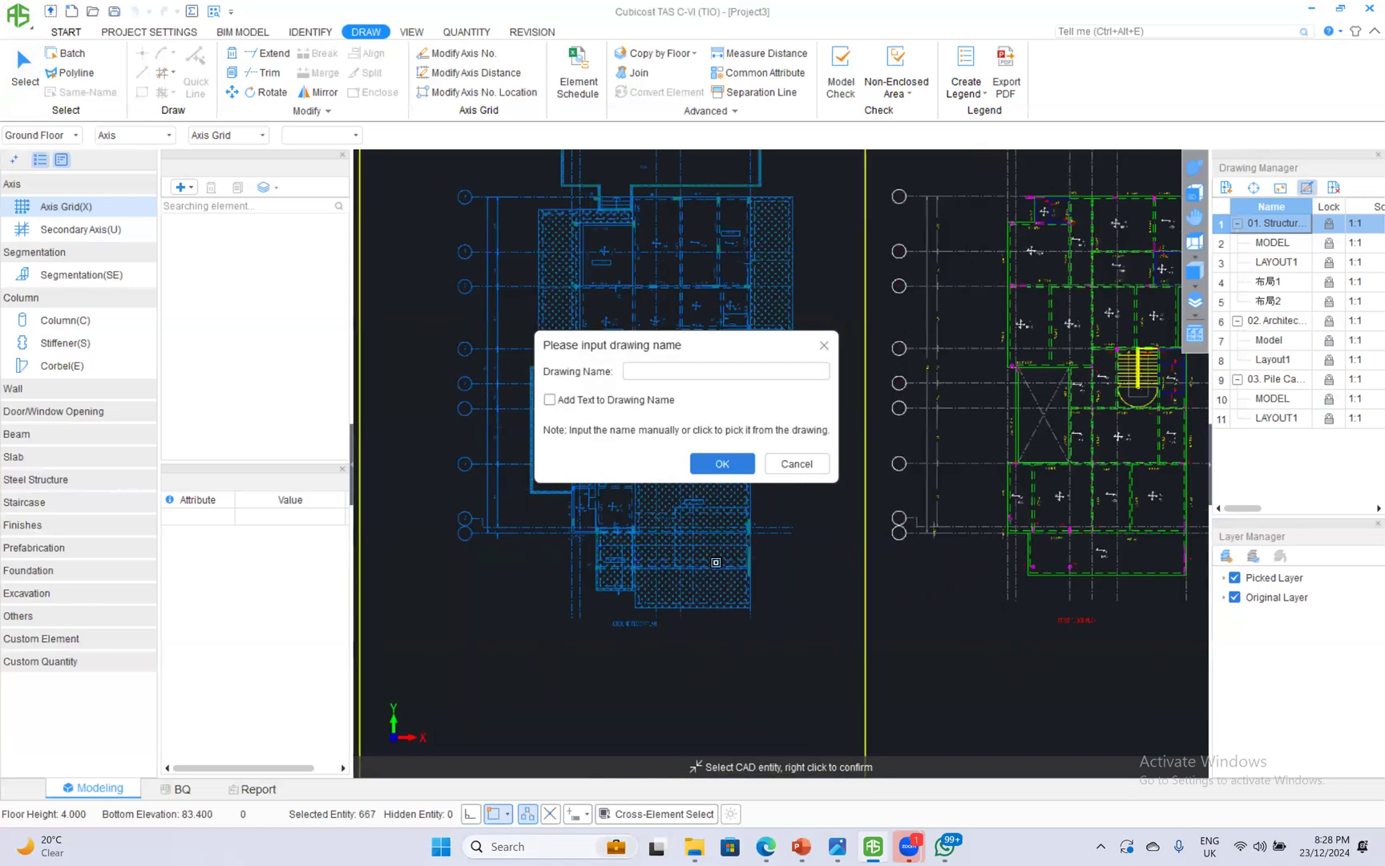
left_click(722, 463)
double_click(1273, 321)
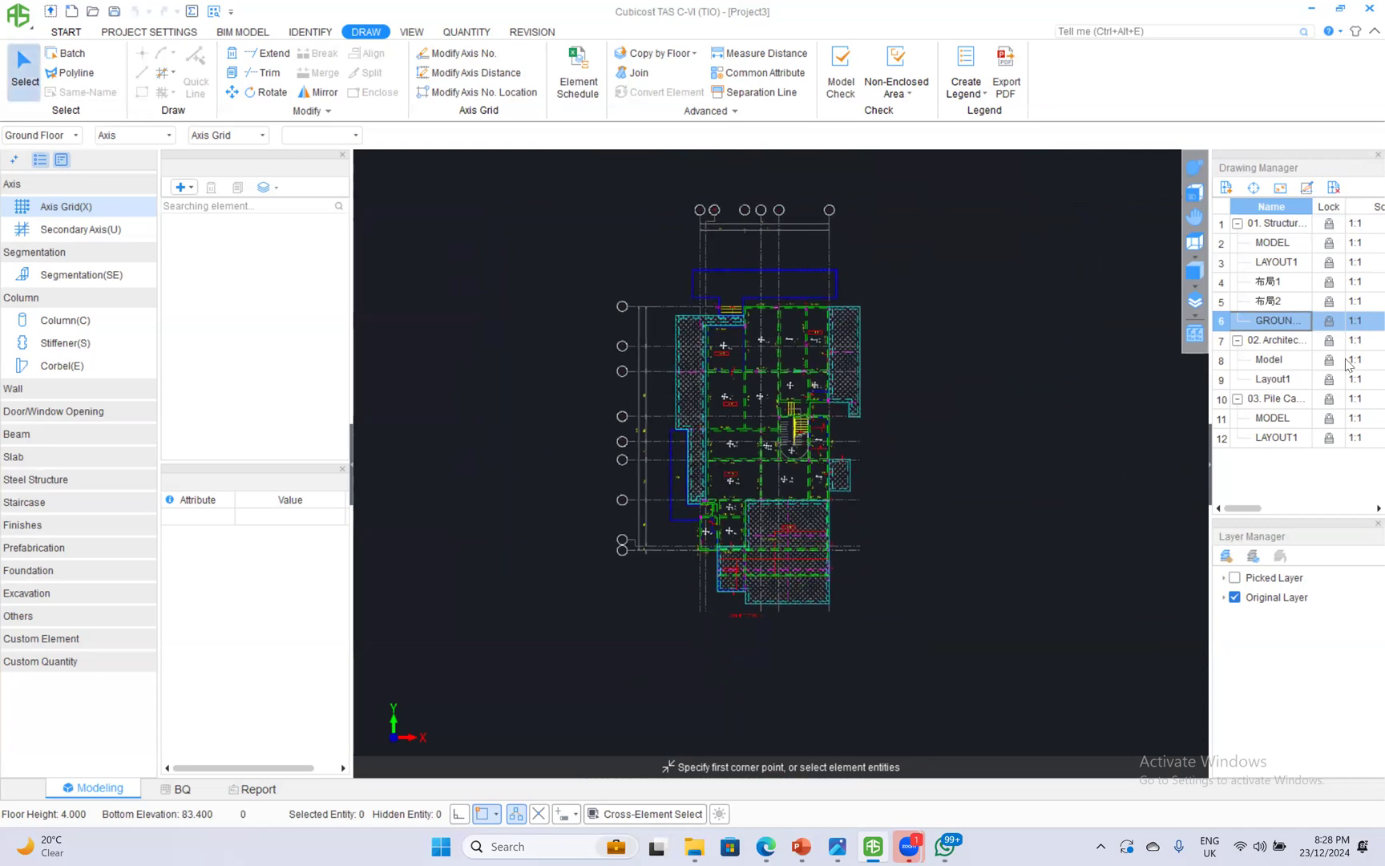
Open the architectural drawing and split its ground floor plan into a separate drawing named GROUND FLOOR PLAN.
double_click(1271, 340)
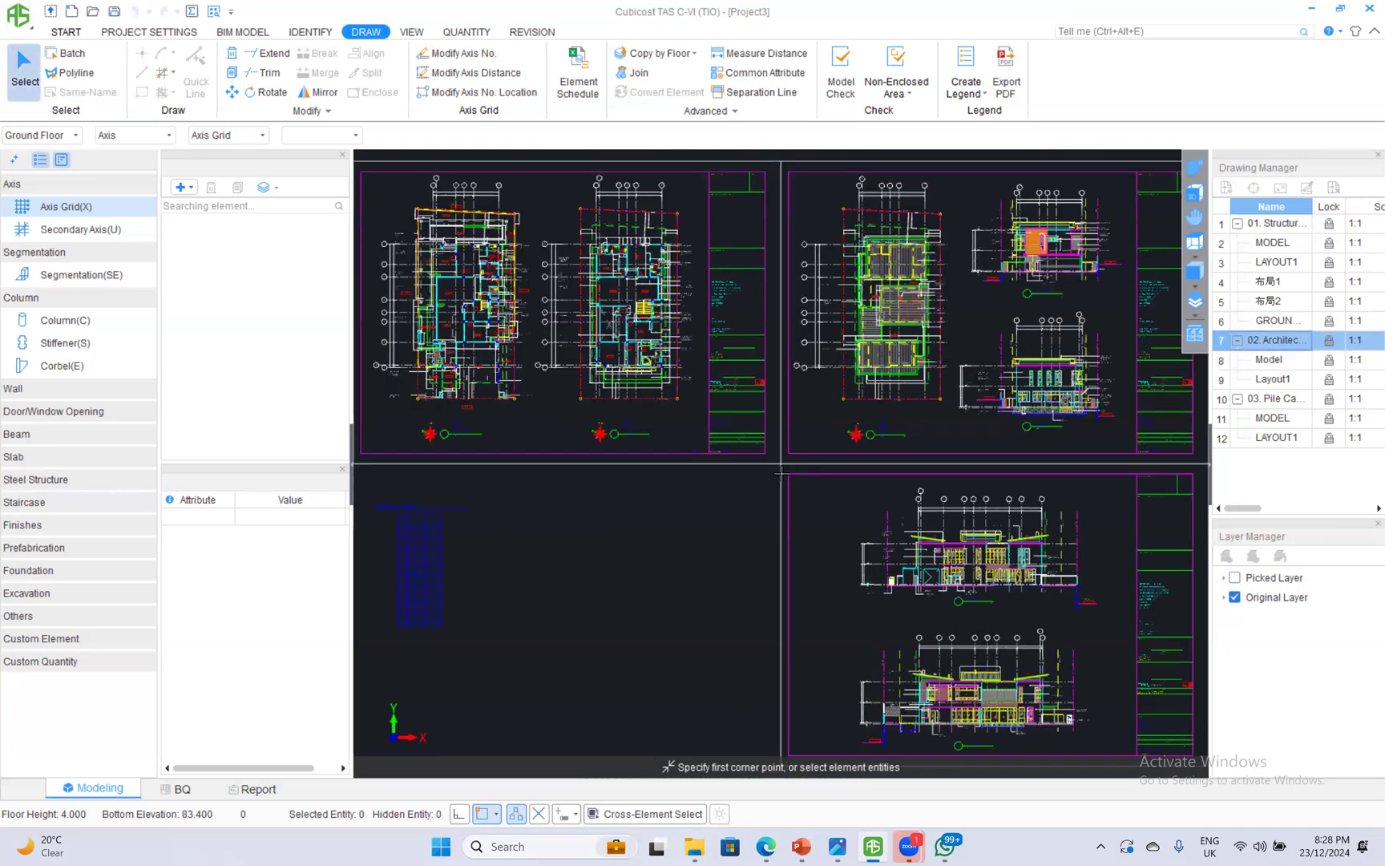
left_click(1307, 187)
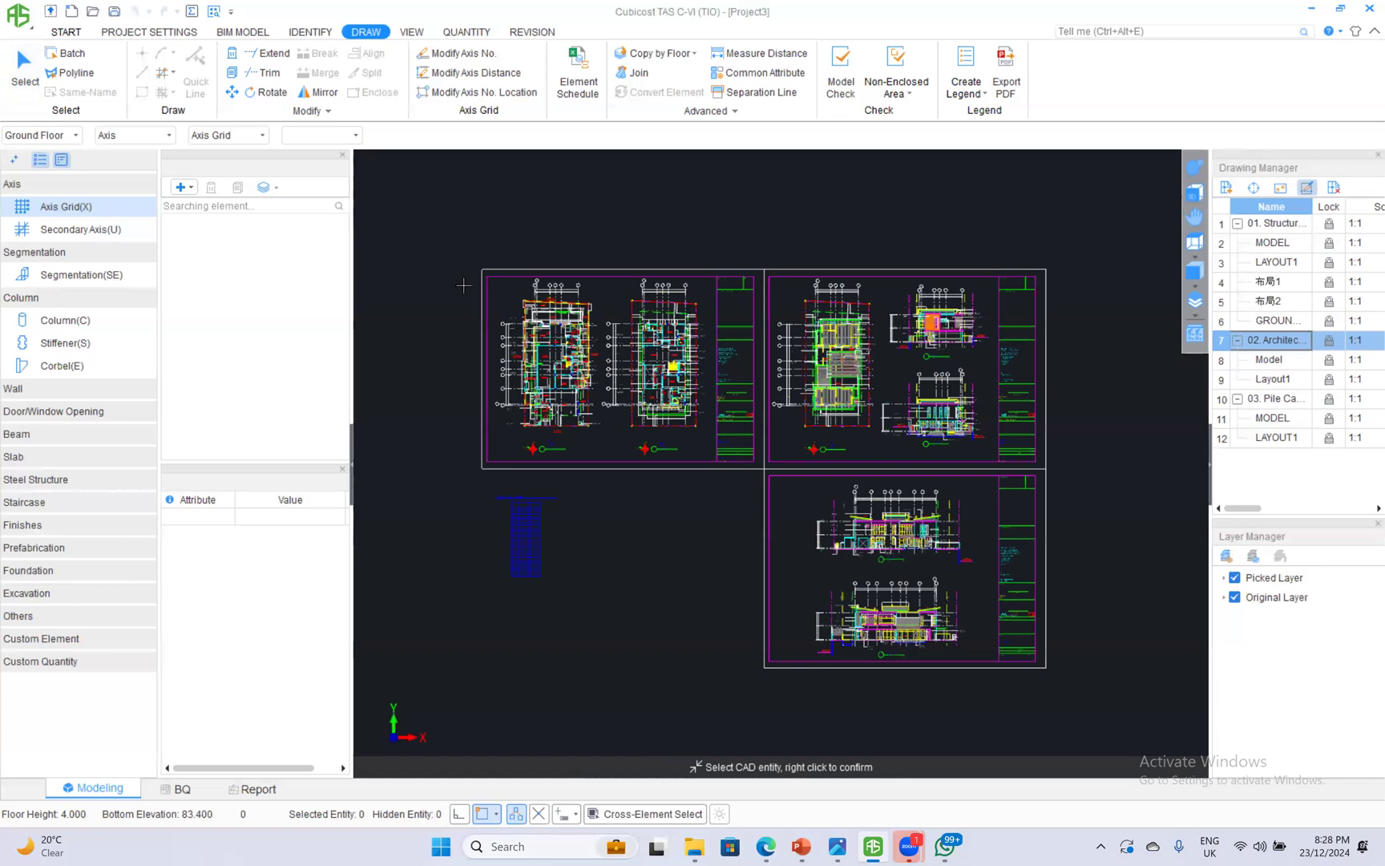
scroll(493, 273, "up", 2)
left_click_drag(493, 273, 670, 548)
right_click(740, 566)
scroll(593, 526, "up", 3)
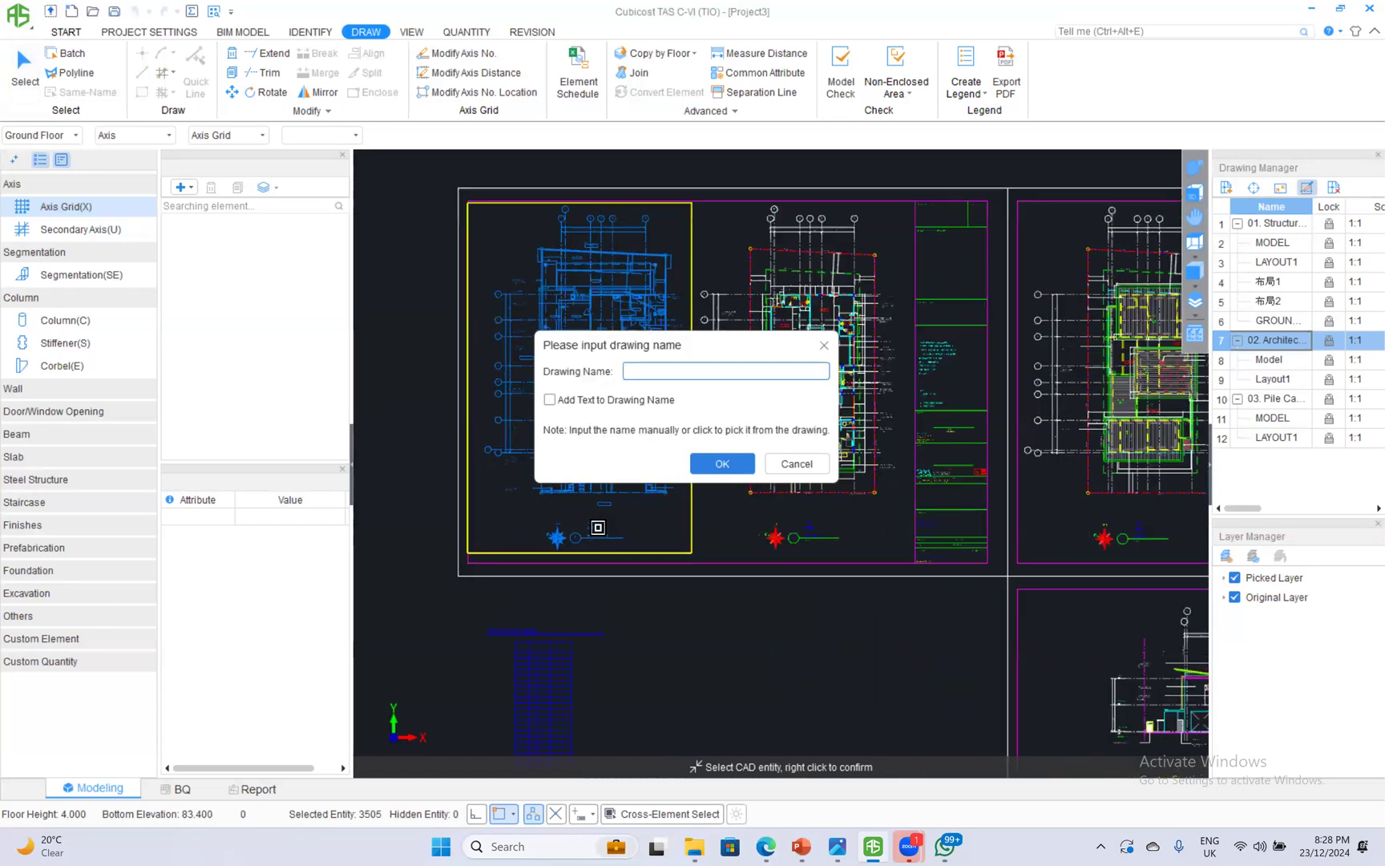
left_click(641, 516)
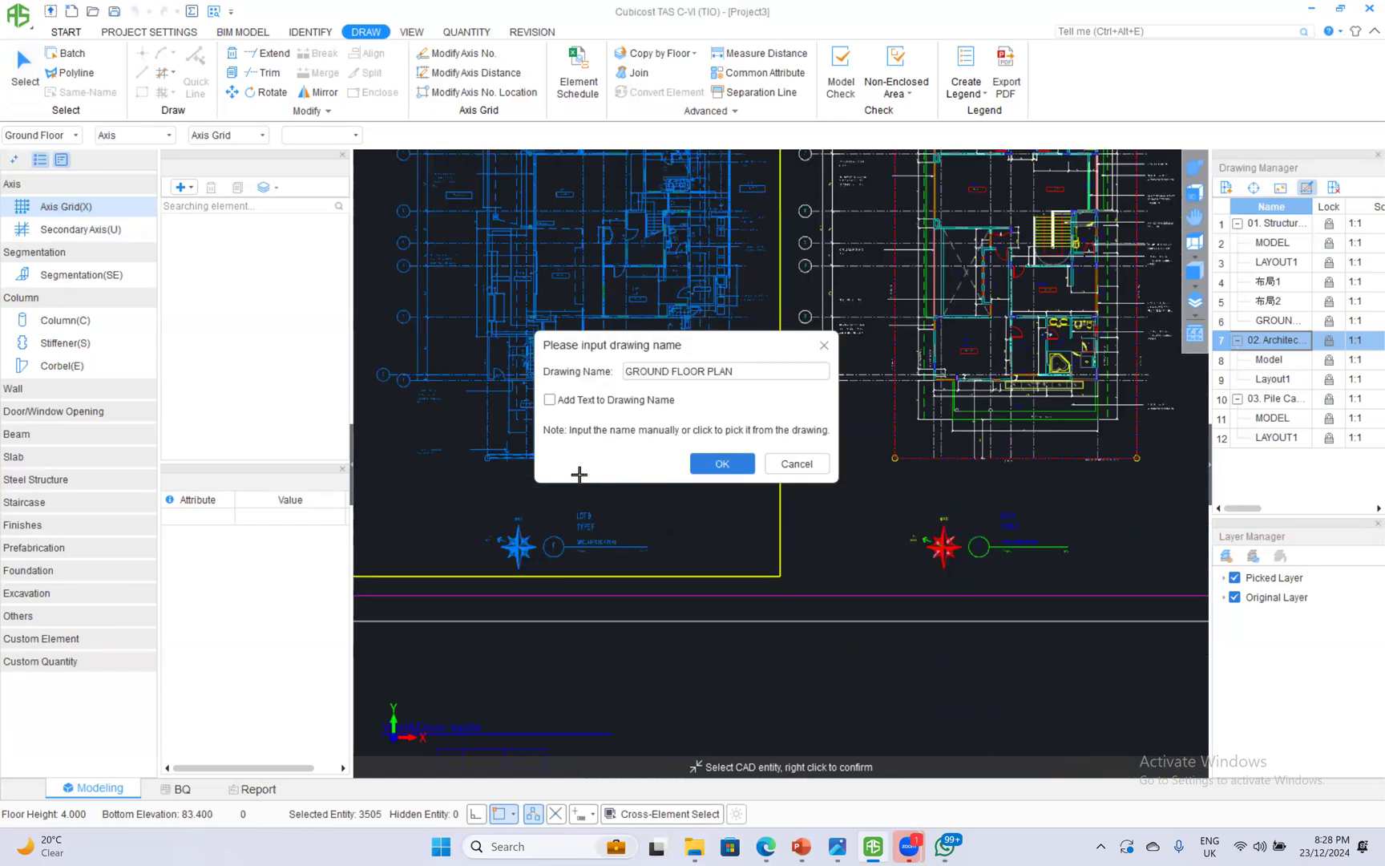
left_click(722, 464)
right_click(723, 491)
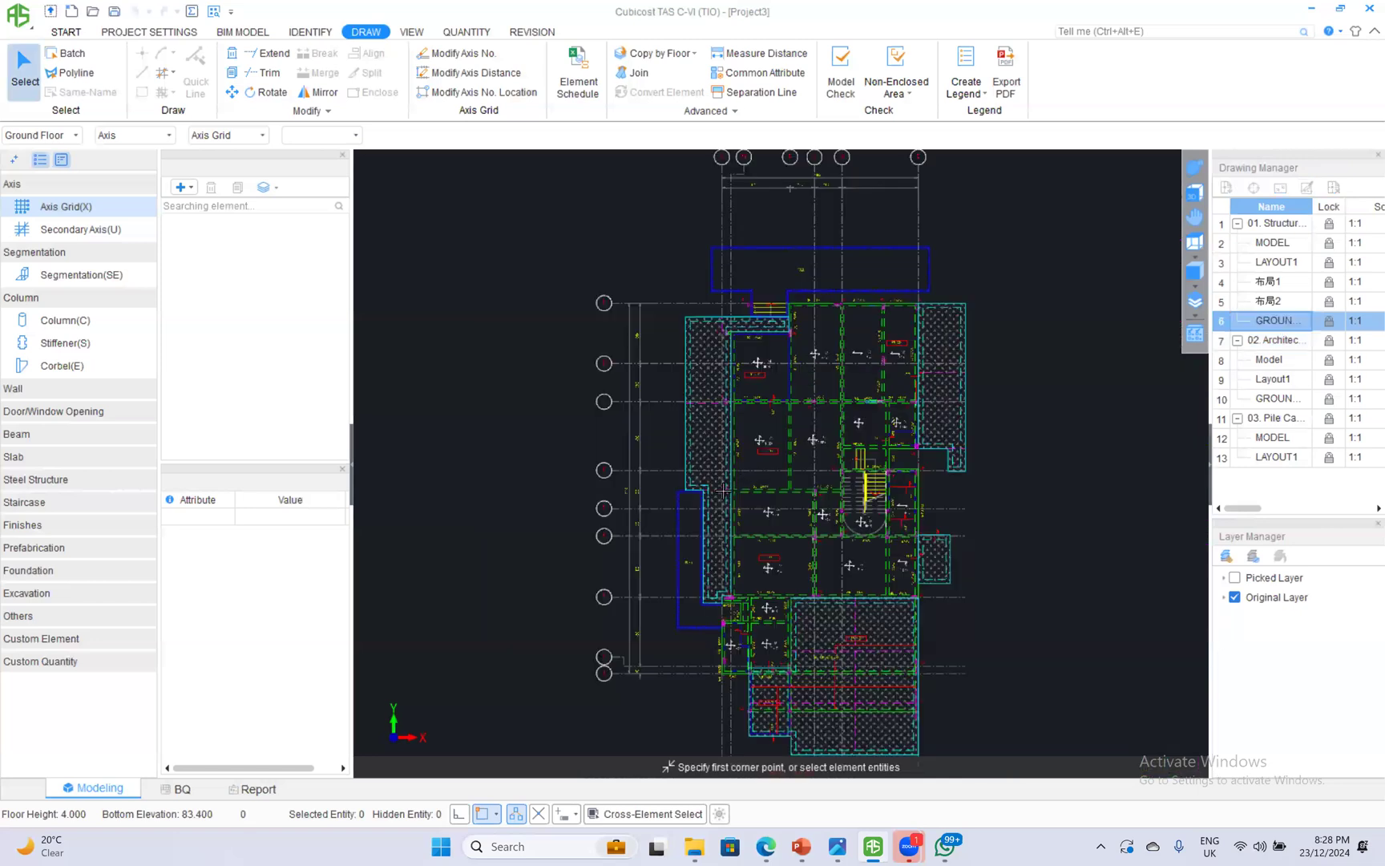
Pick the axis lines by layer from the structural ground floor plan for axis grid identification.
scroll(748, 420, "down", 3)
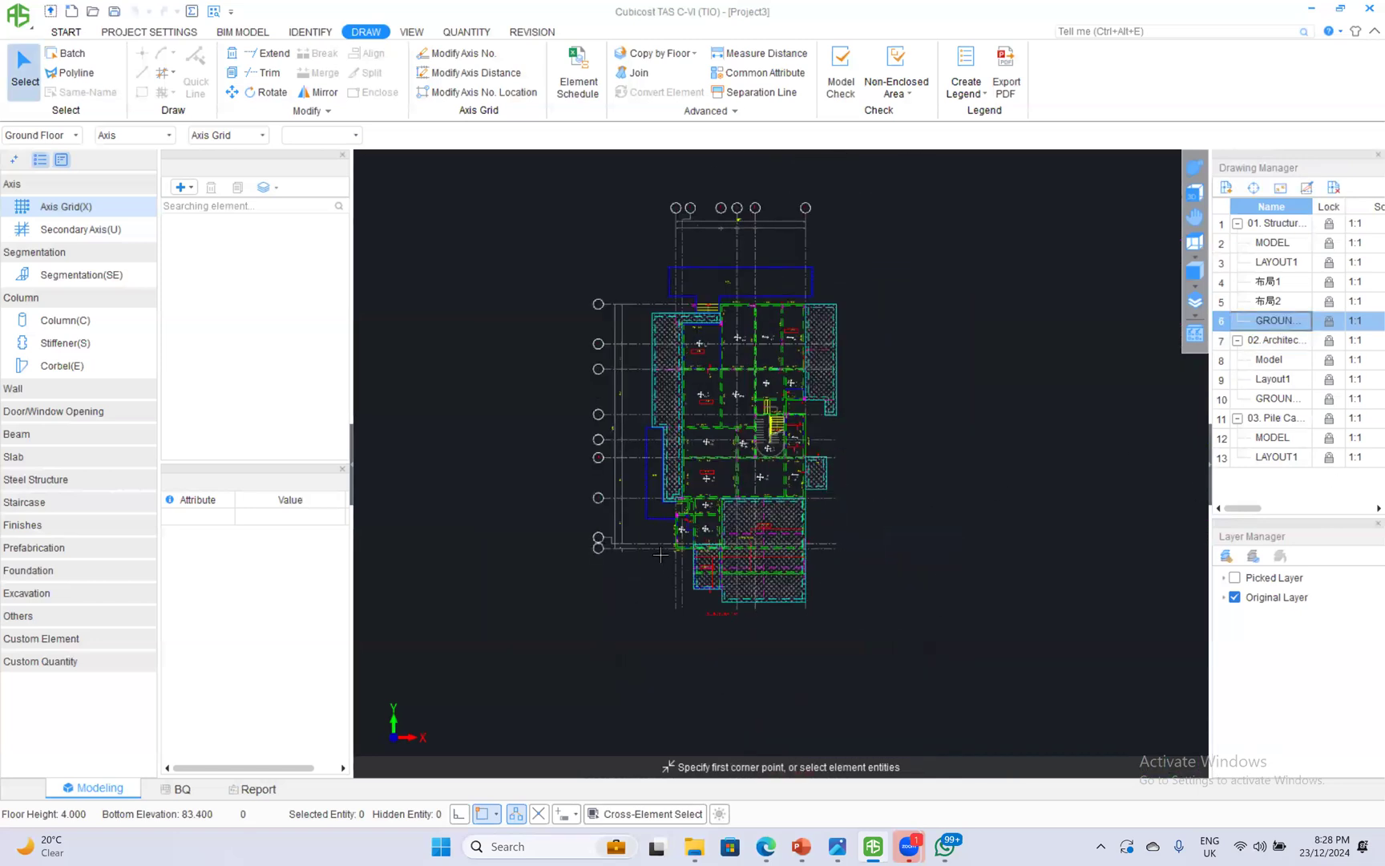
scroll(598, 324, "up", 1)
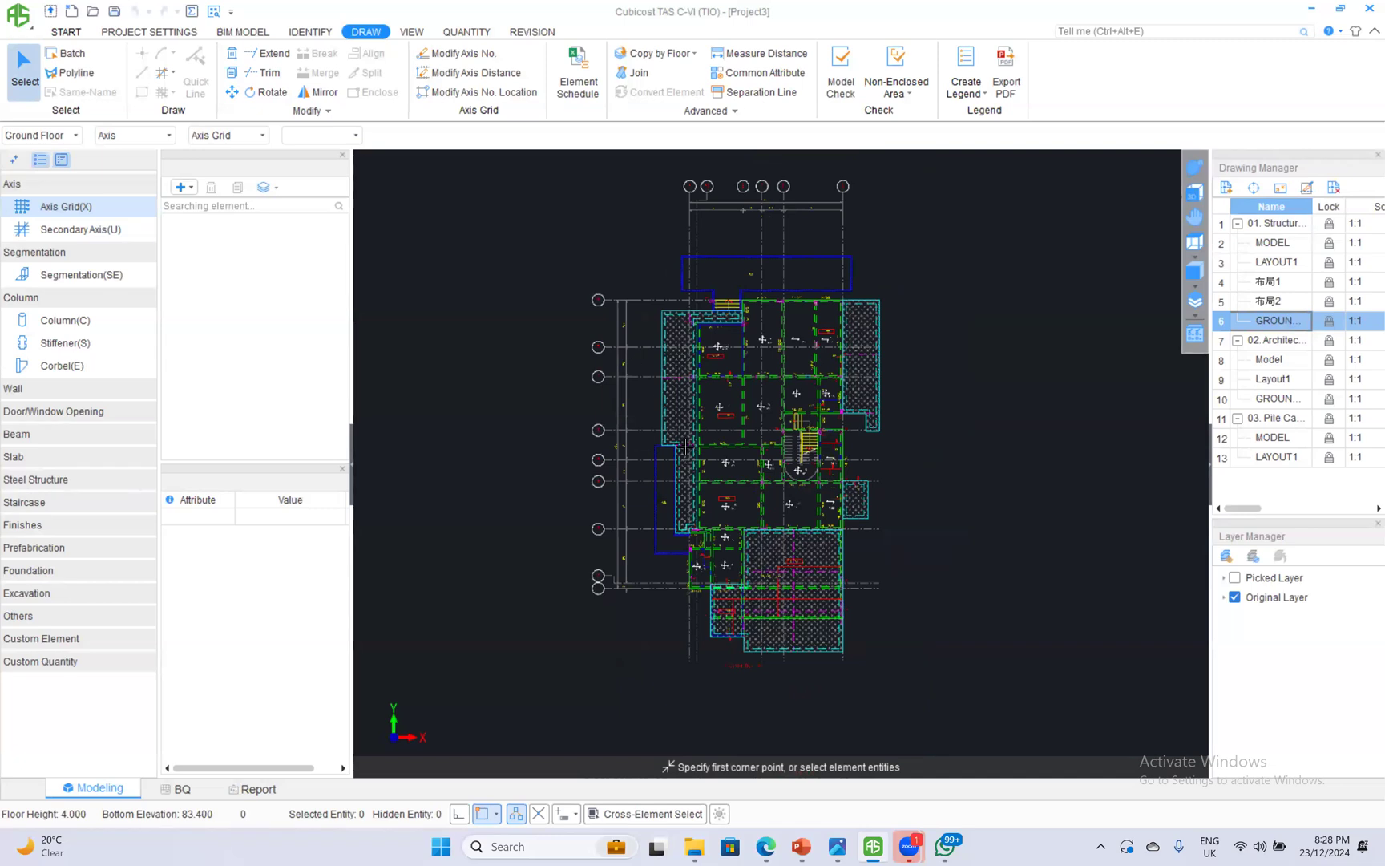
scroll(687, 445, "down", 1)
left_click(285, 32)
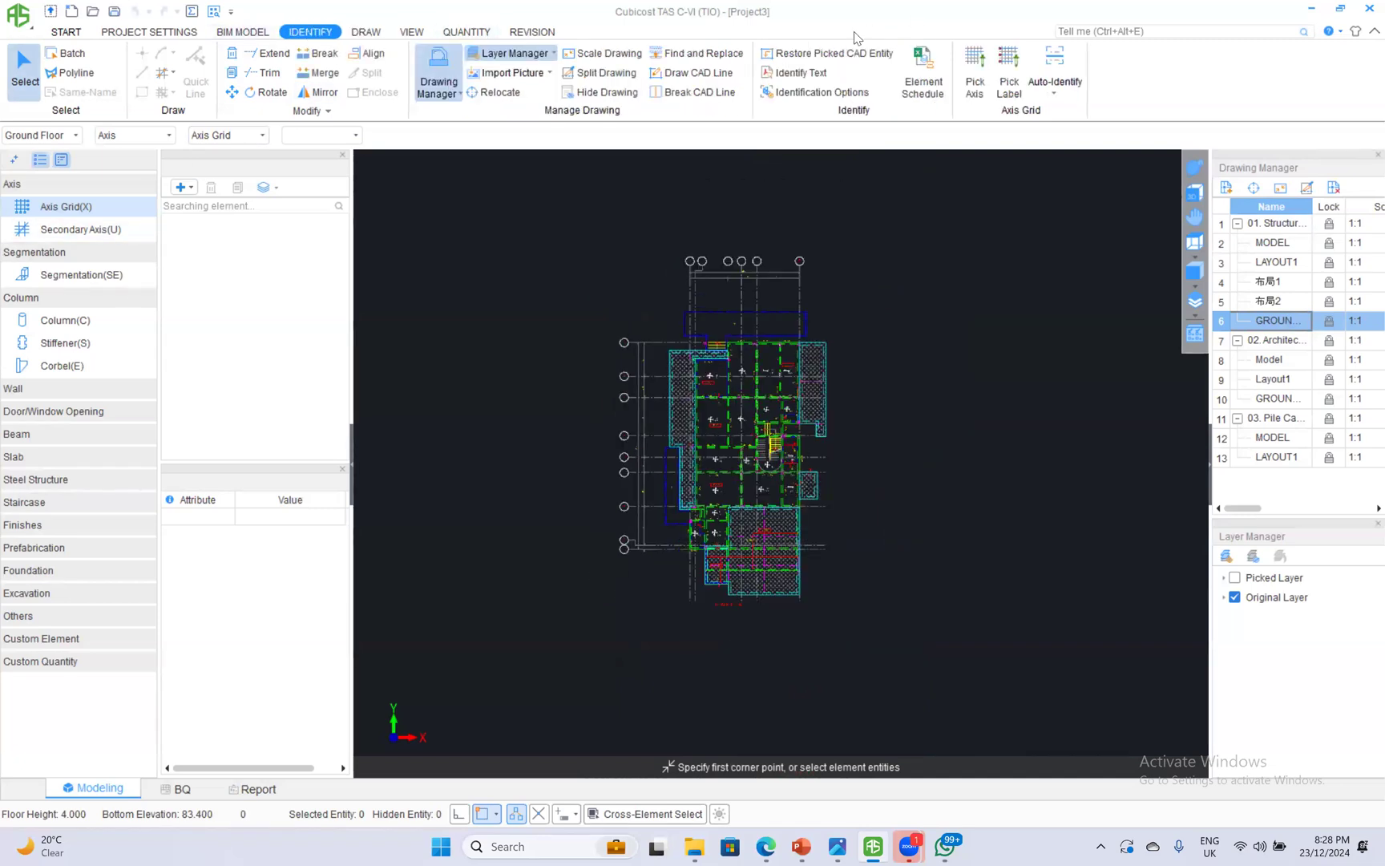
left_click(975, 76)
scroll(710, 271, "up", 3)
left_click(709, 271)
middle_click_drag(596, 354, 618, 496)
right_click(612, 392)
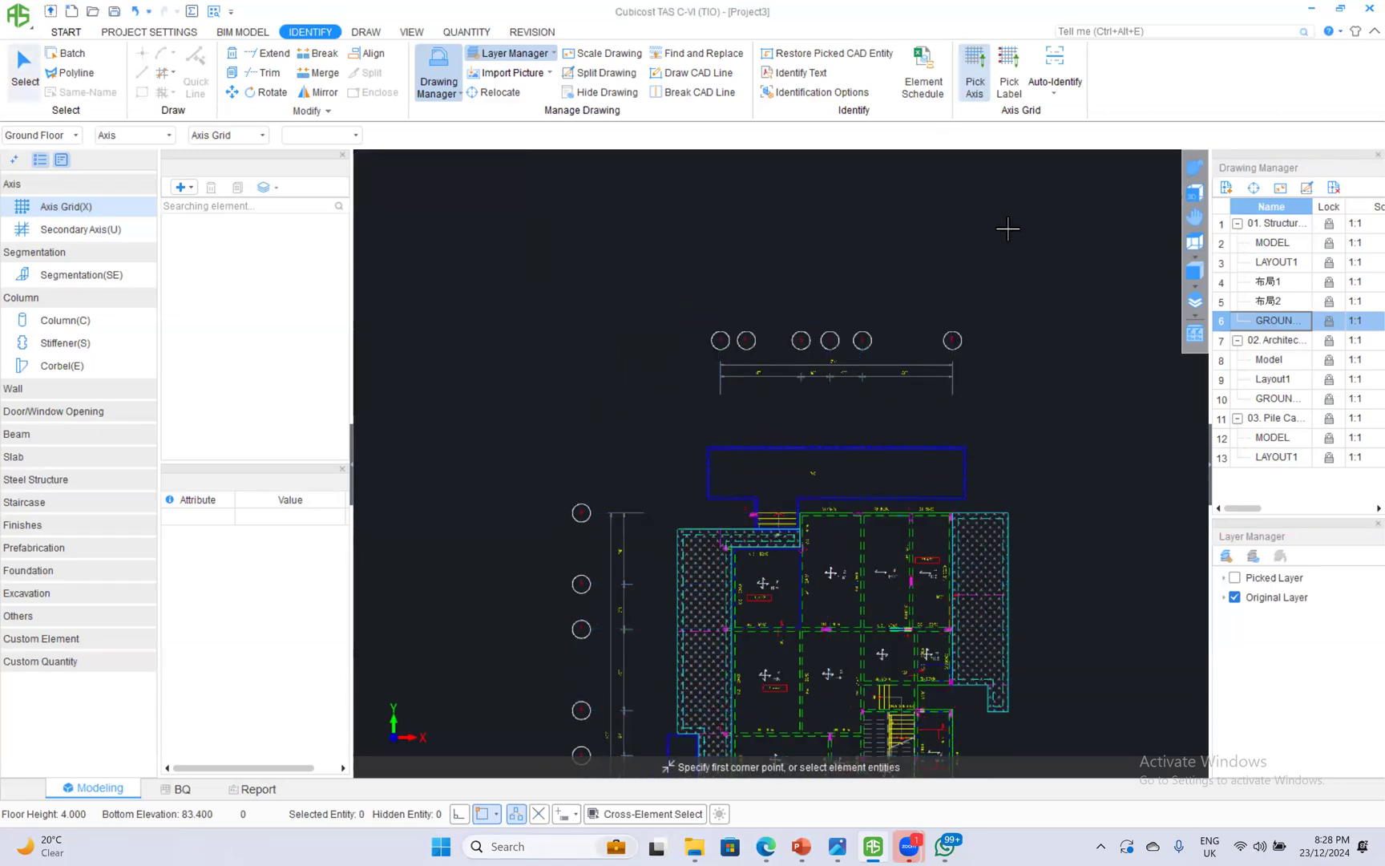
Pick the axis label bubbles by layer from the structural ground floor plan.
left_click(1009, 77)
scroll(742, 338, "up", 4)
left_click(719, 338)
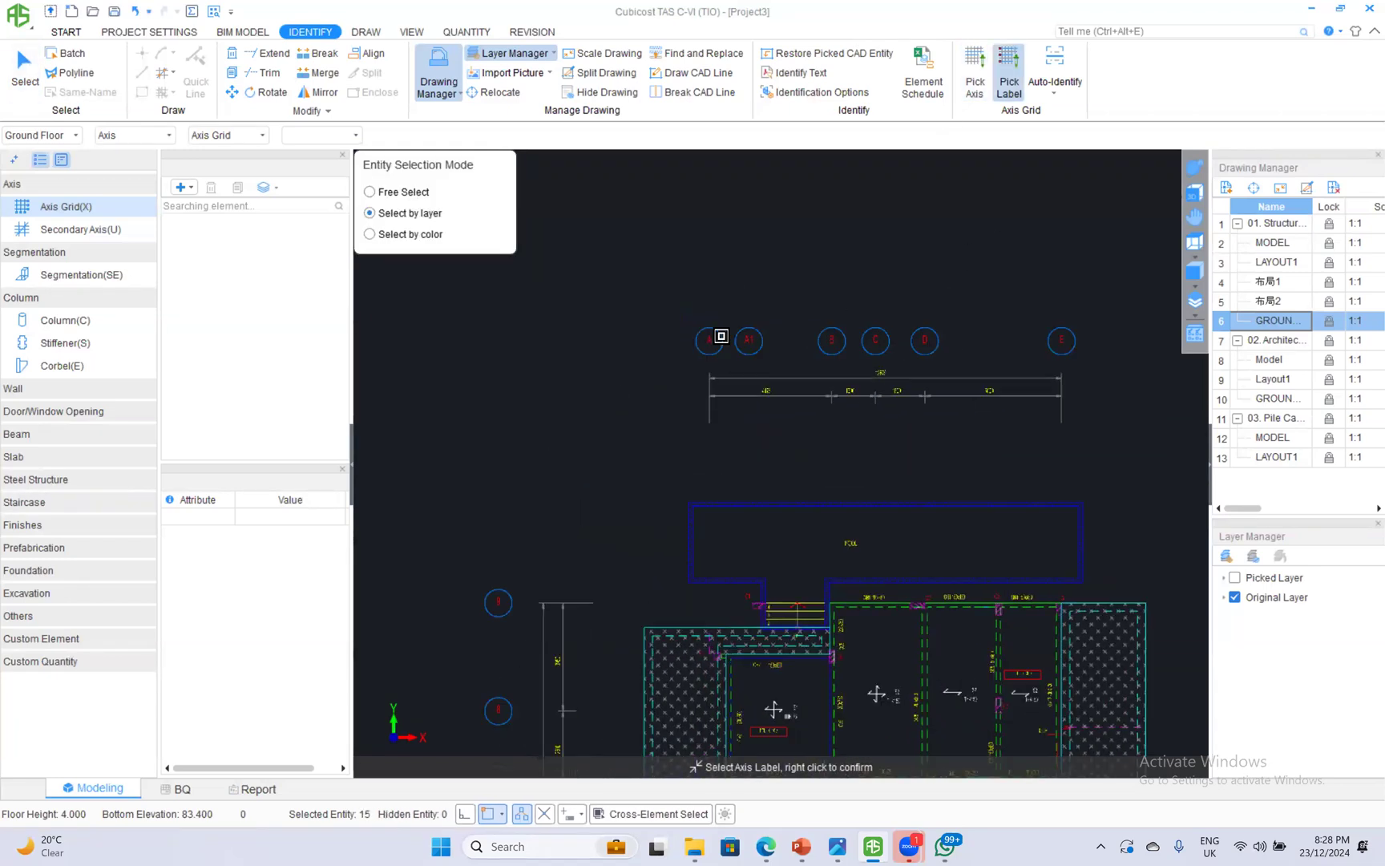
right_click(862, 333)
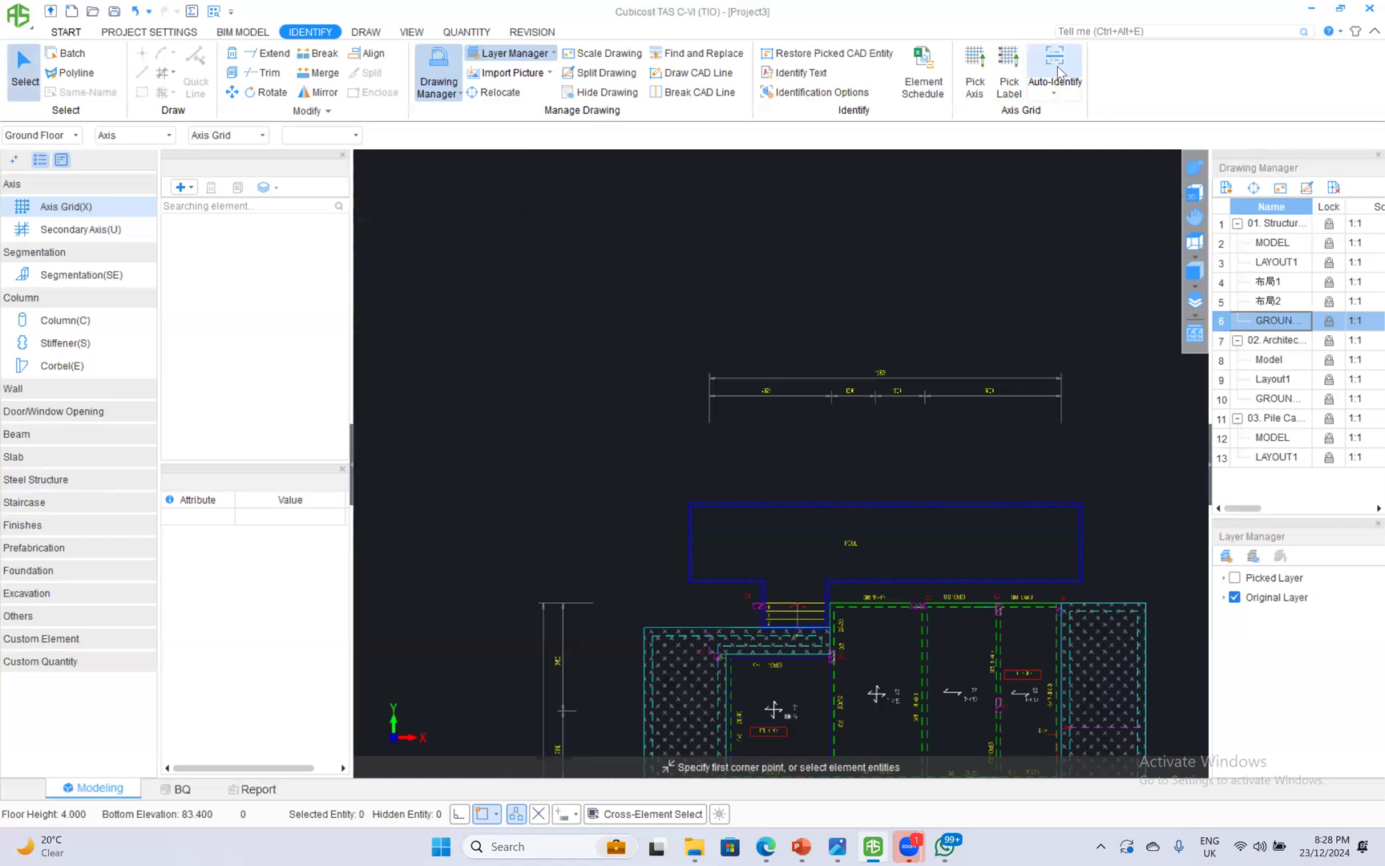
Auto-identify the axis grid and turn the original drawing layer back on to compare the grid with the plan.
left_click(1057, 74)
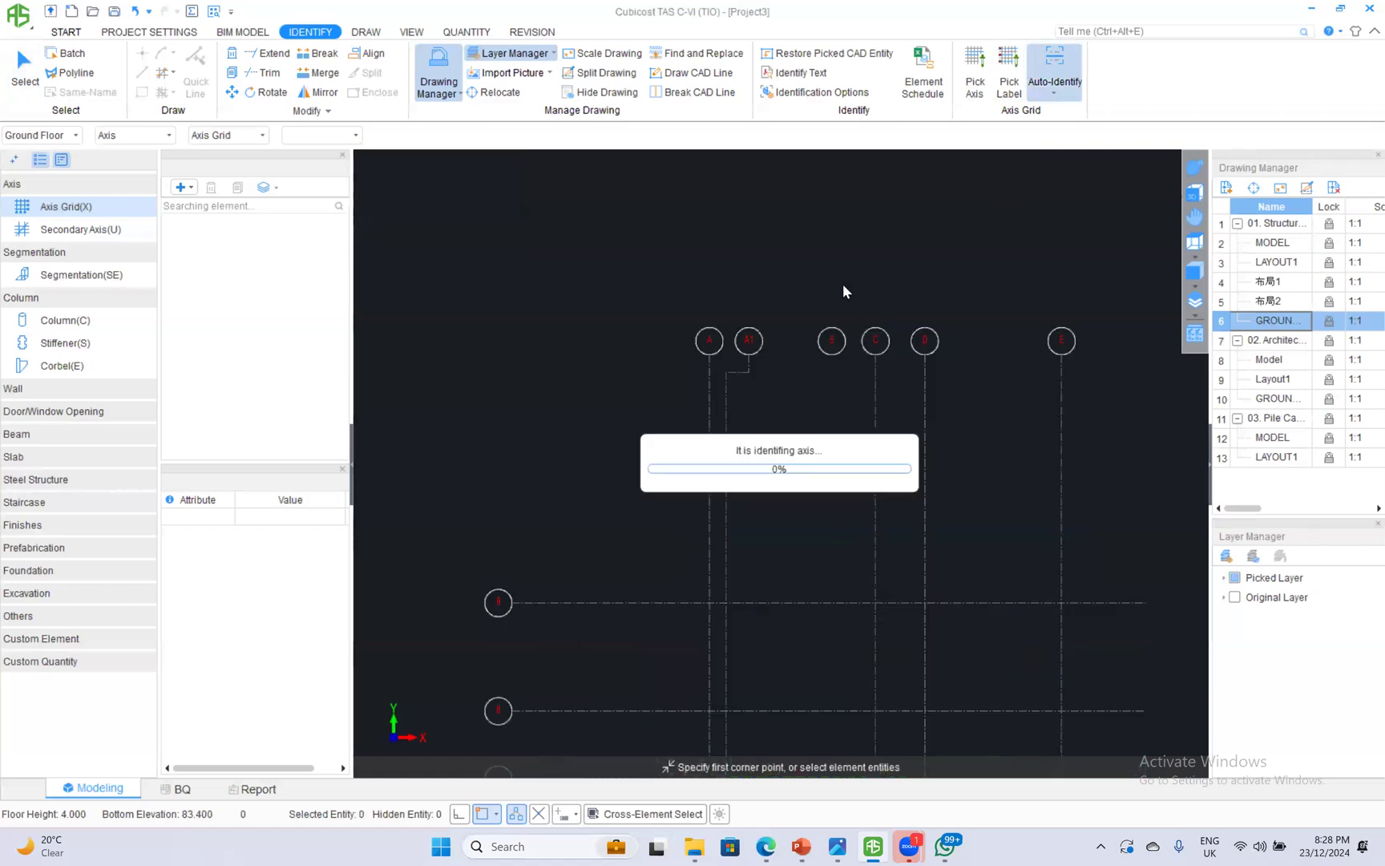
left_click(1234, 597)
middle_click_drag(700, 513, 760, 426)
scroll(757, 377, "up", 3)
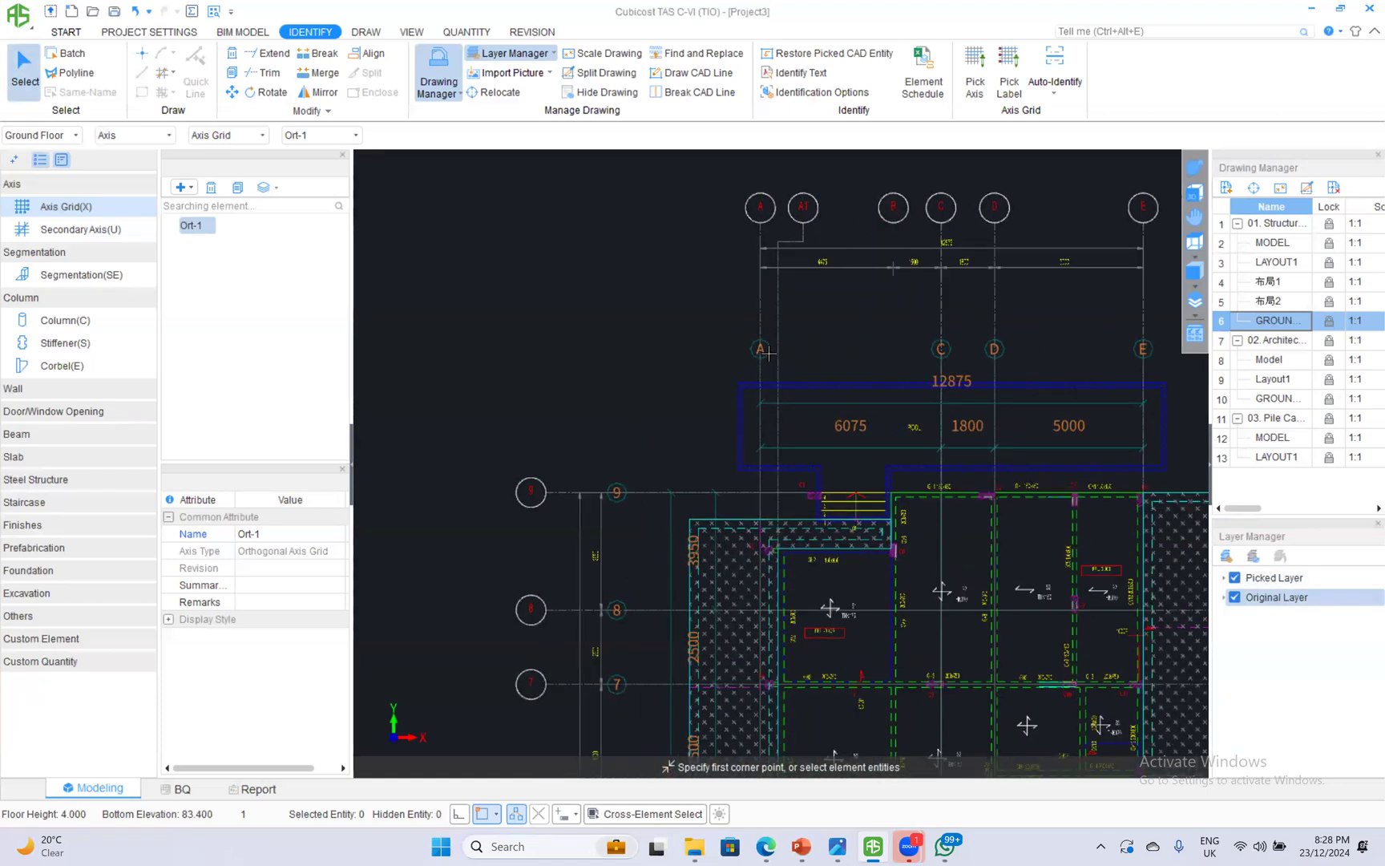
middle_click_drag(666, 484, 668, 625)
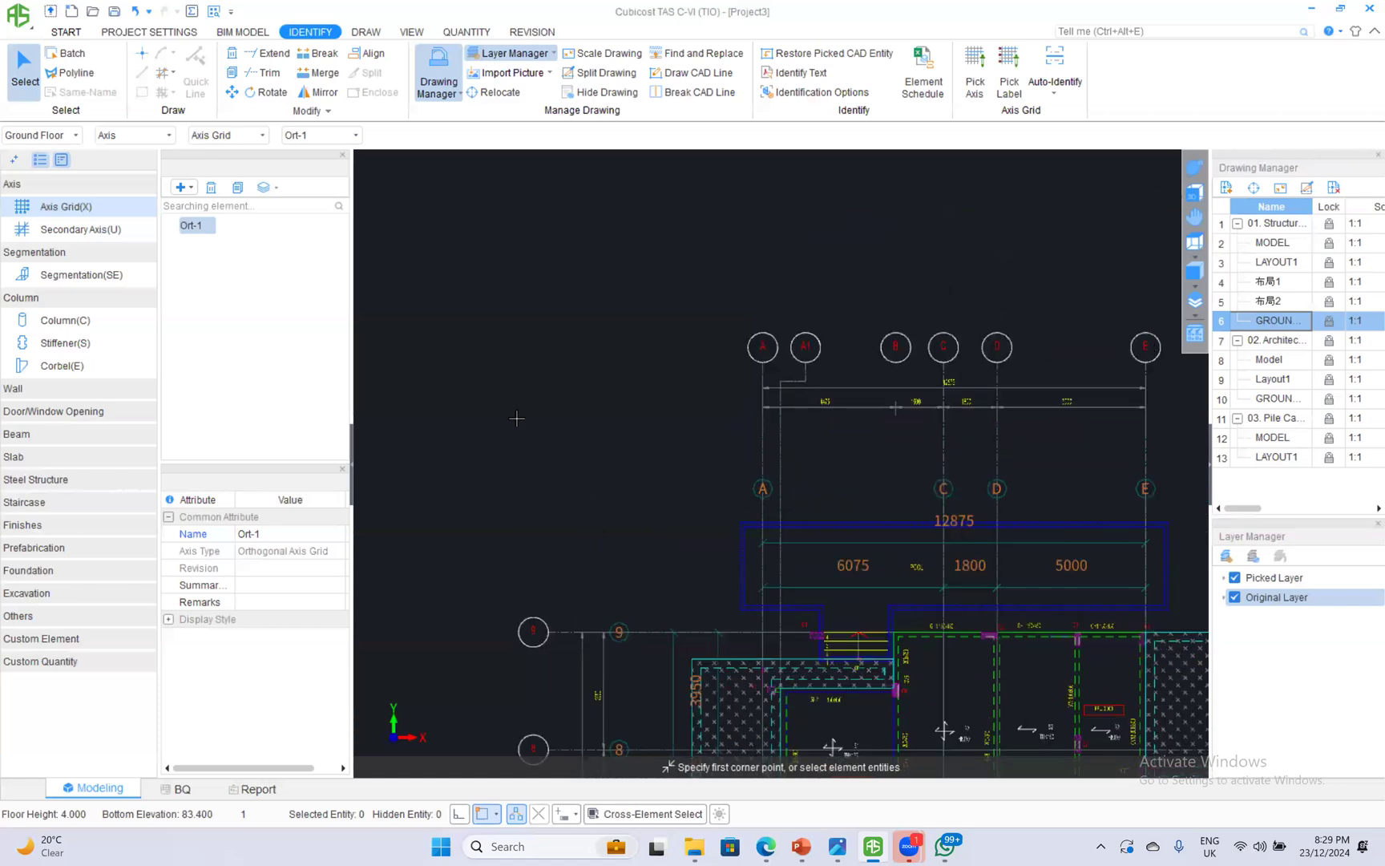
scroll(516, 418, "down", 4)
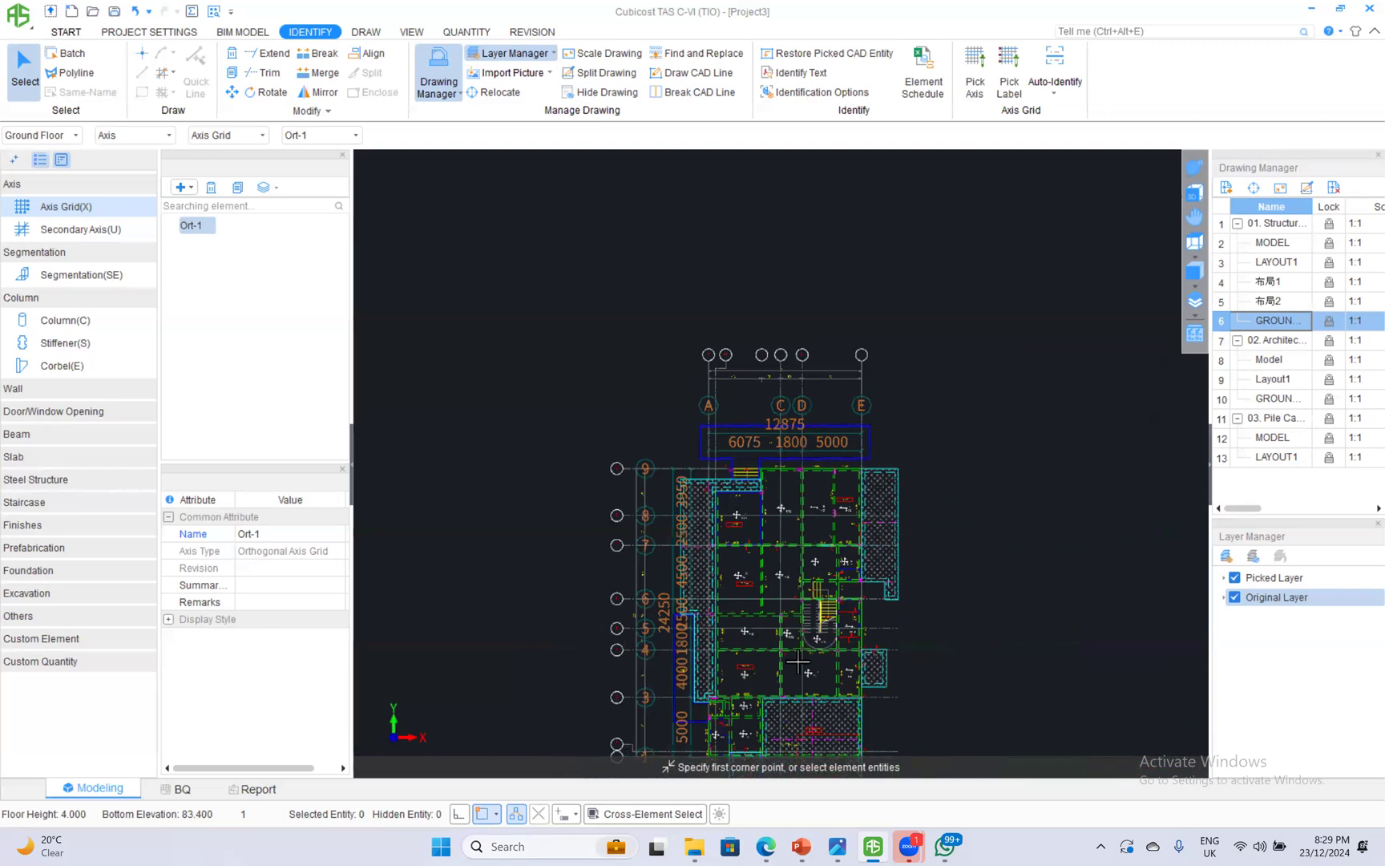
middle_click_drag(796, 664, 796, 601)
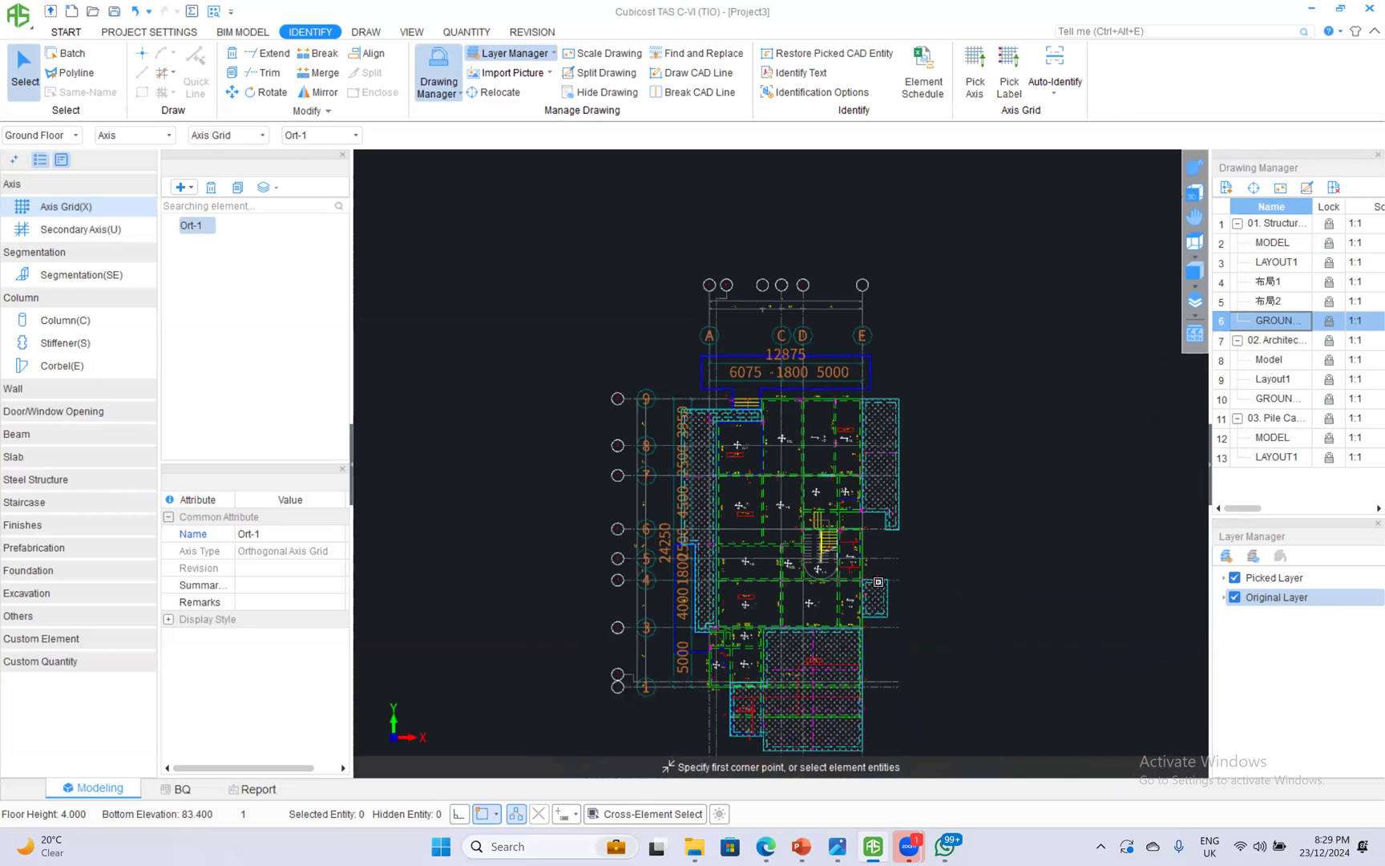
middle_click_drag(879, 582, 882, 506)
scroll(694, 261, "up", 2)
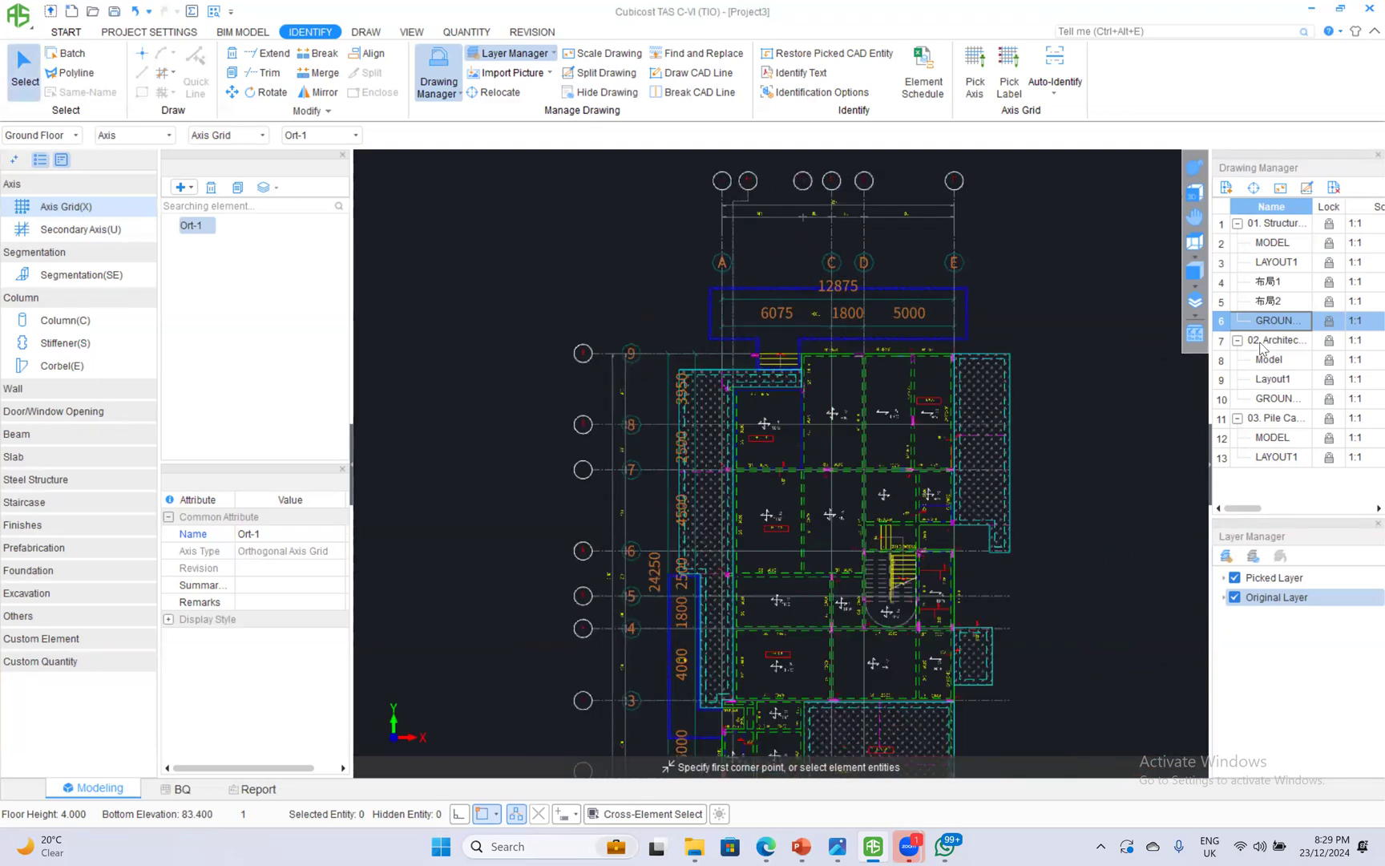
Open the architectural ground floor plan and relocate it so its A/9 axis intersection sits on the same intersection of the identified grid.
double_click(1273, 401)
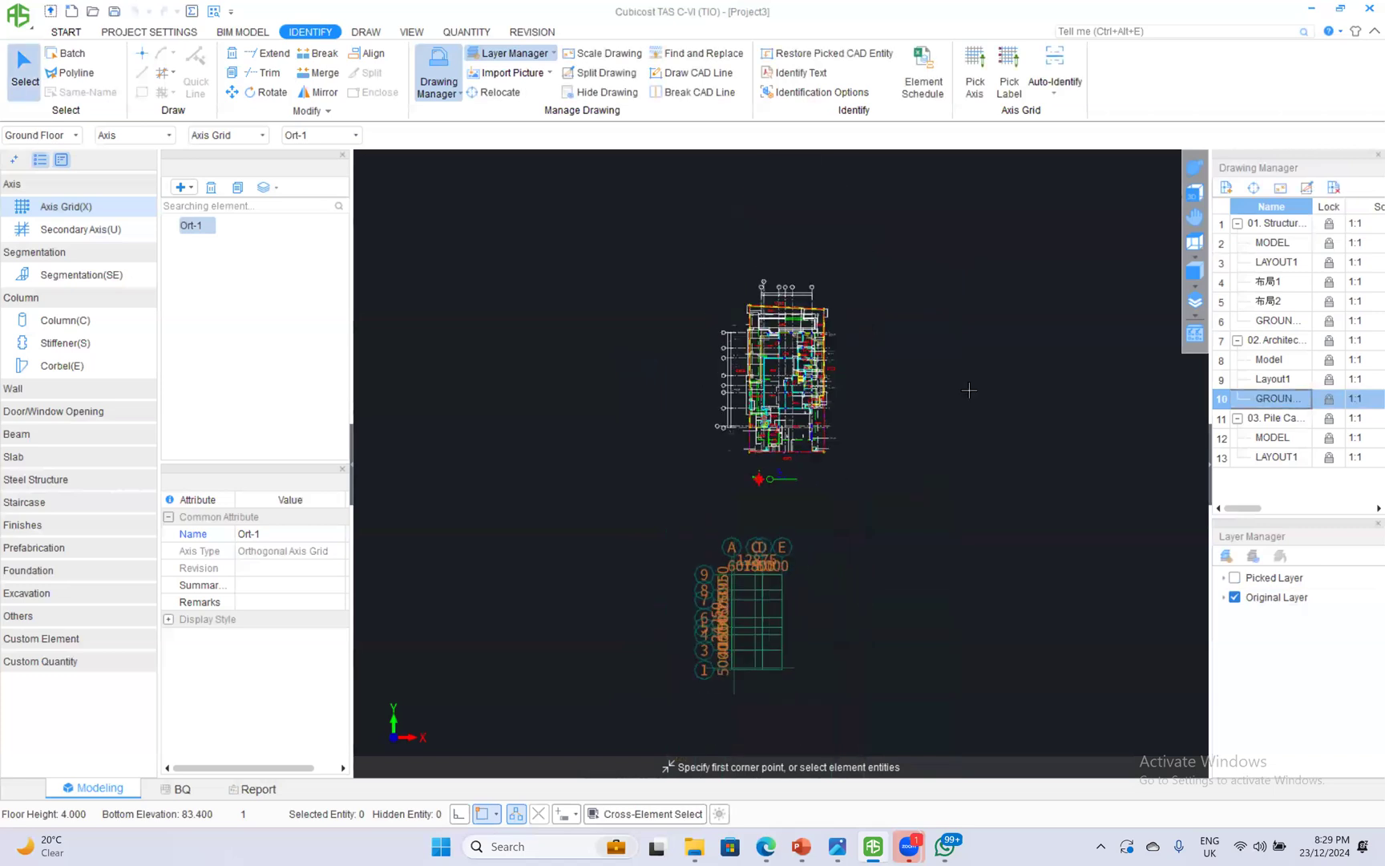
left_click(1255, 189)
scroll(773, 401, "up", 2)
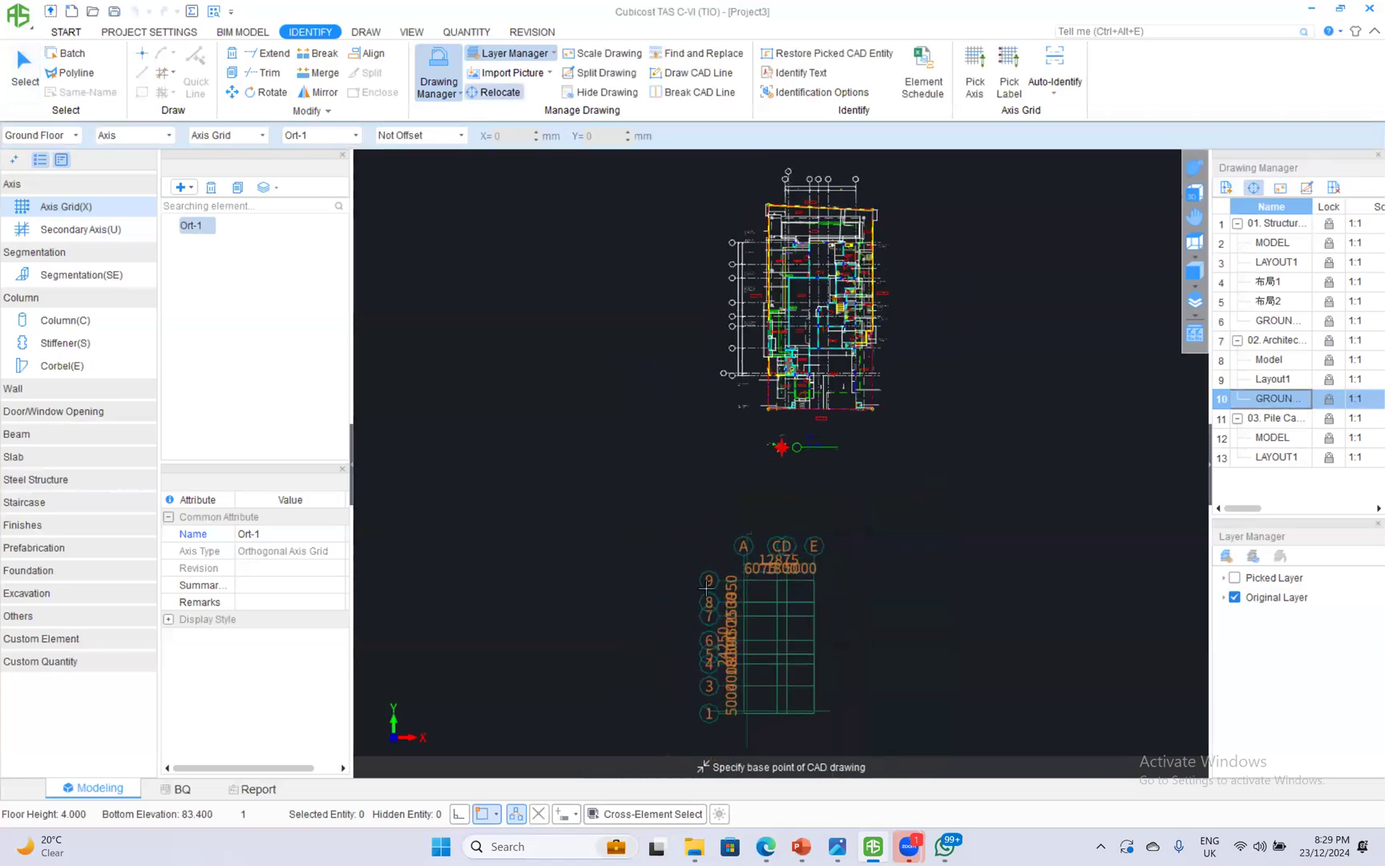
scroll(766, 417, "up", 3)
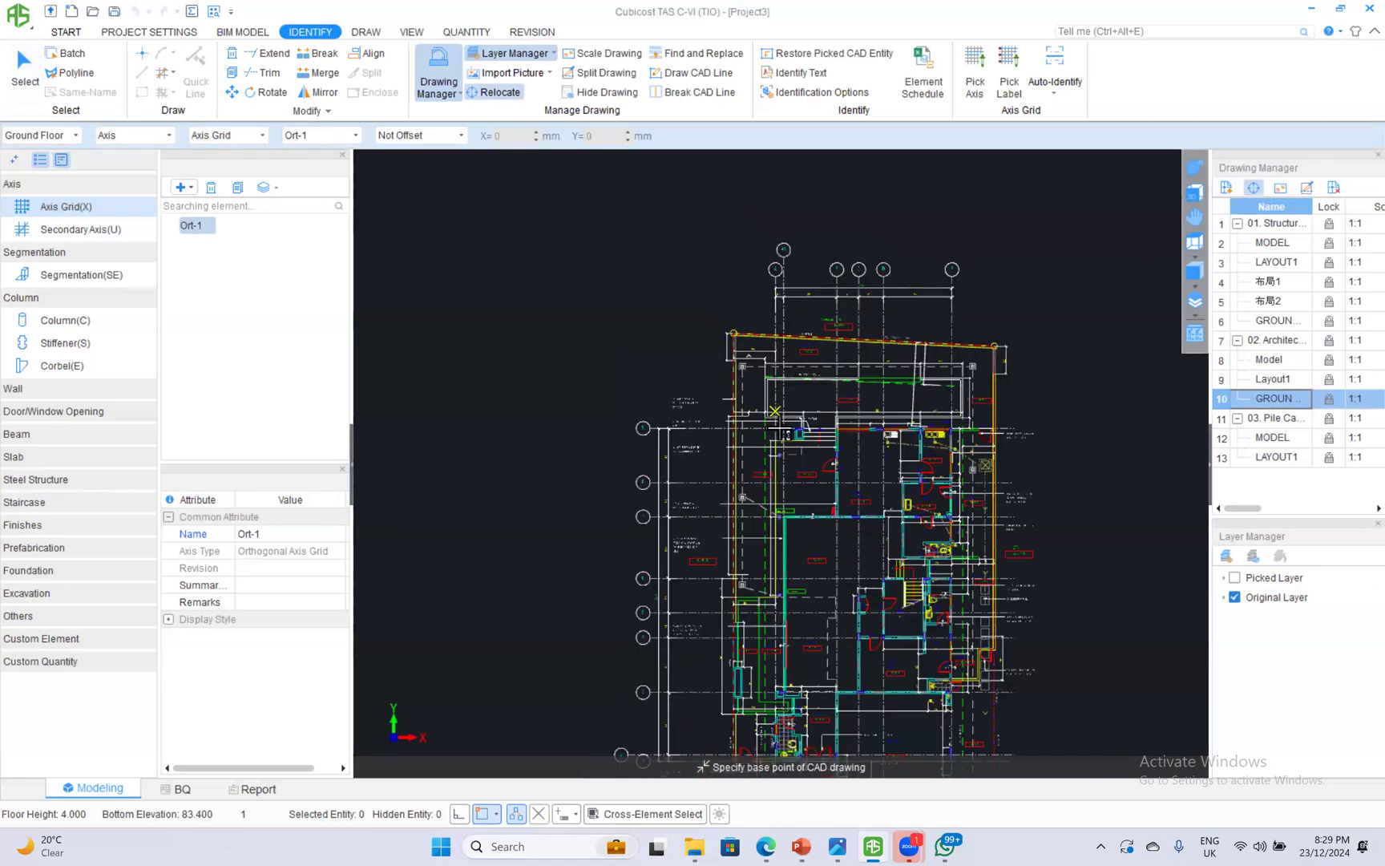
scroll(777, 434, "up", 1)
left_click(773, 427)
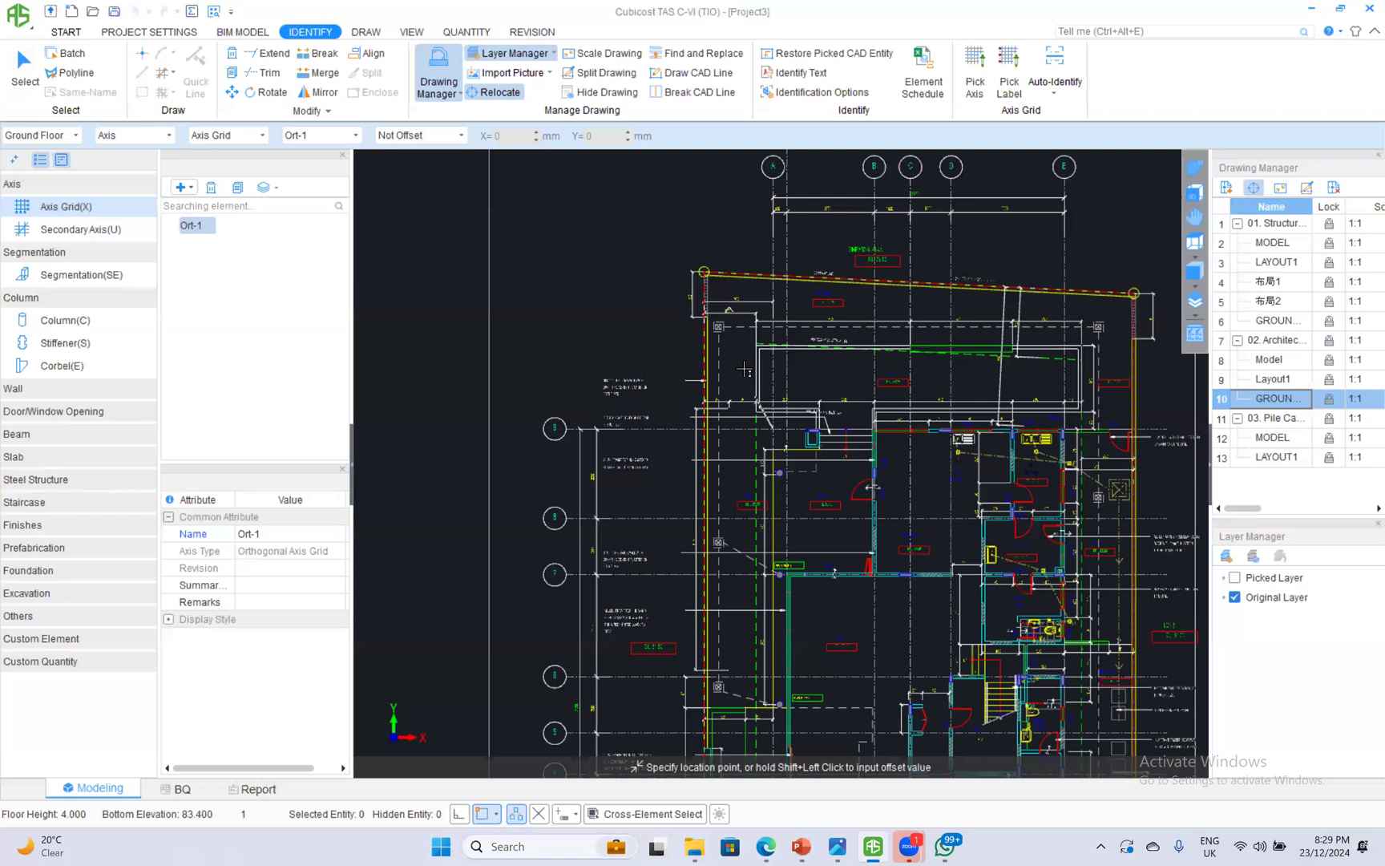
scroll(731, 350, "down", 4)
scroll(724, 559, "up", 4)
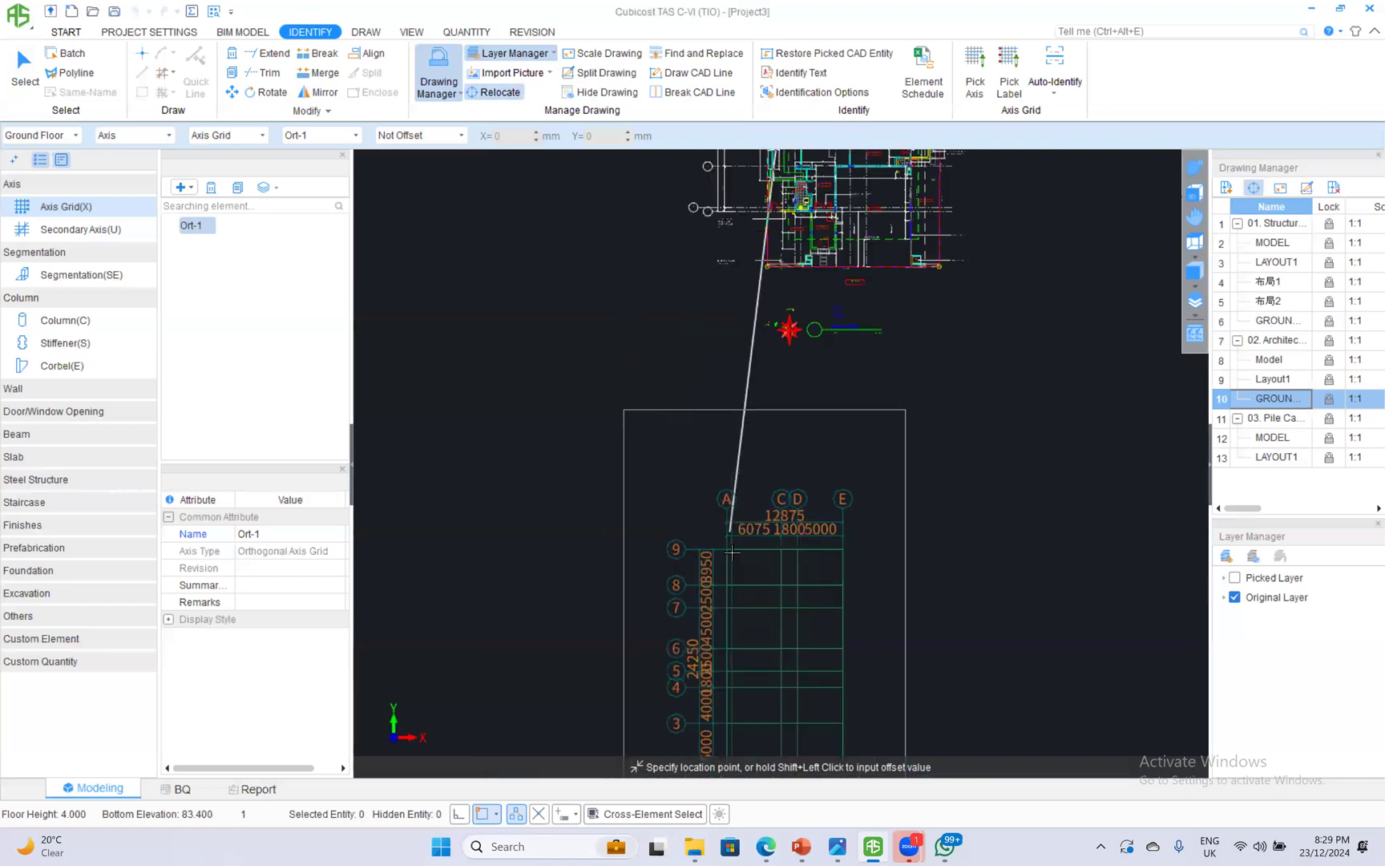
left_click(724, 556)
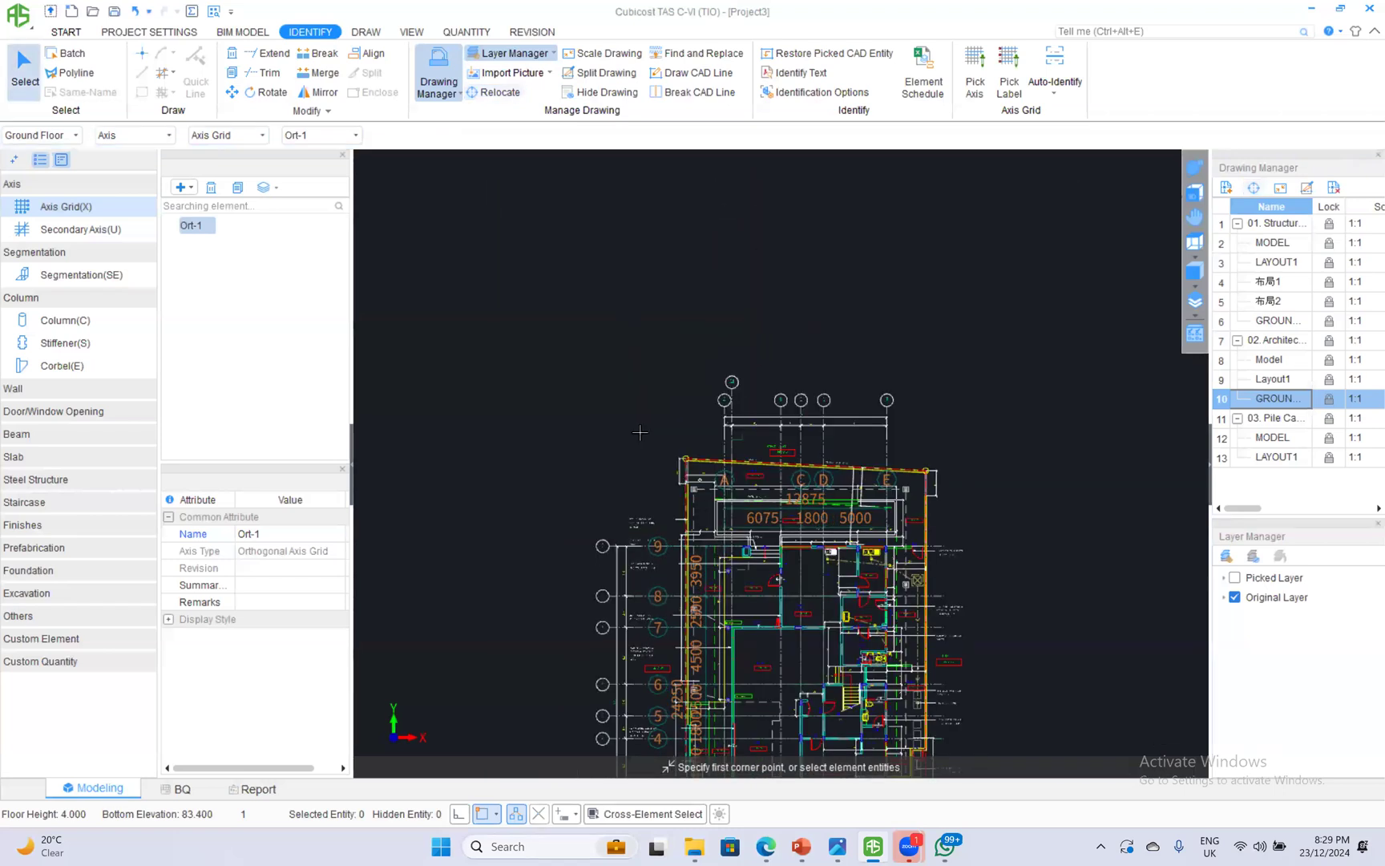
scroll(645, 443, "down", 2)
Reopen the structural ground floor plan and check its columns against the axis grid.
double_click(1275, 320)
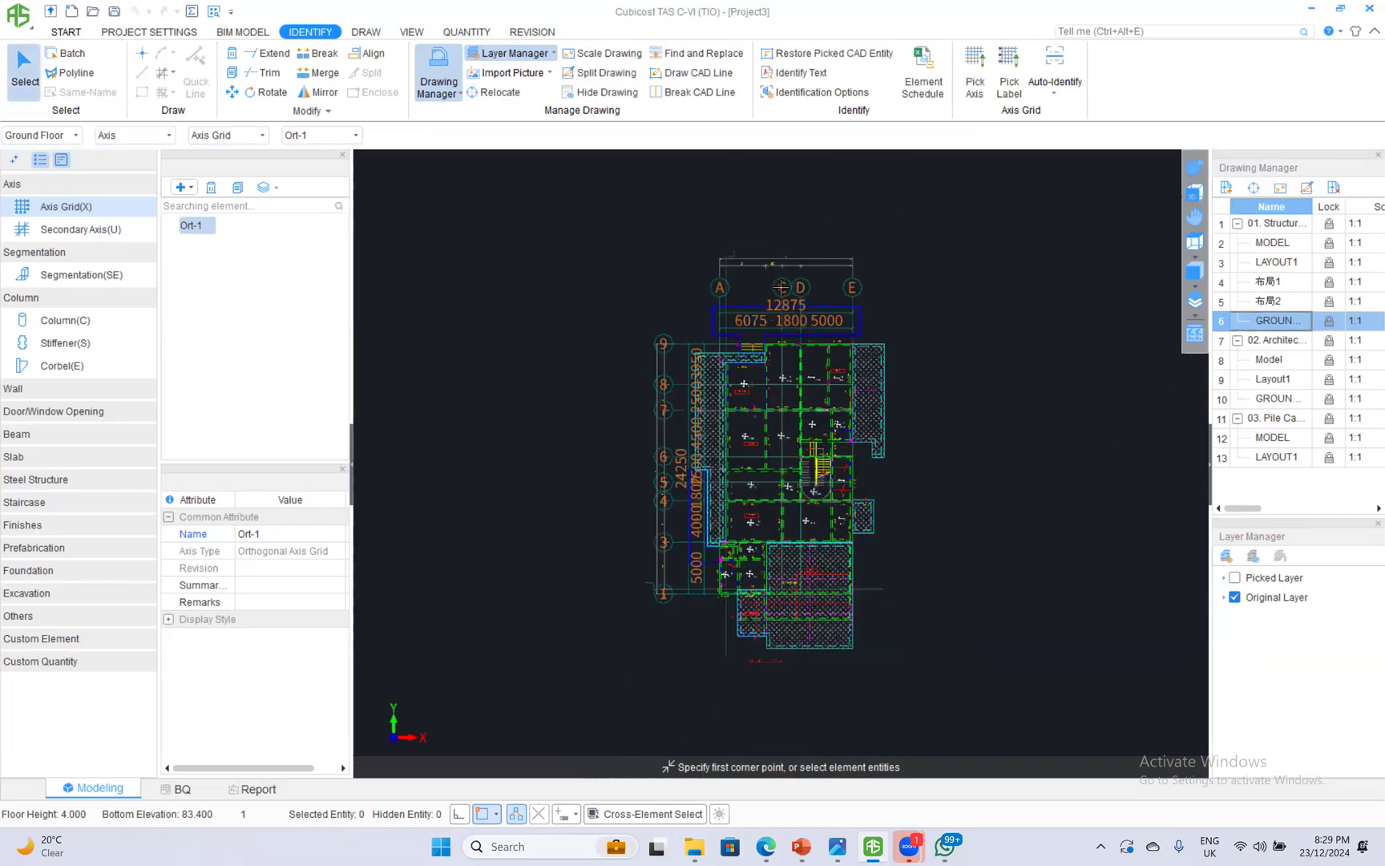
scroll(738, 374, "up", 4)
scroll(739, 374, "up", 2)
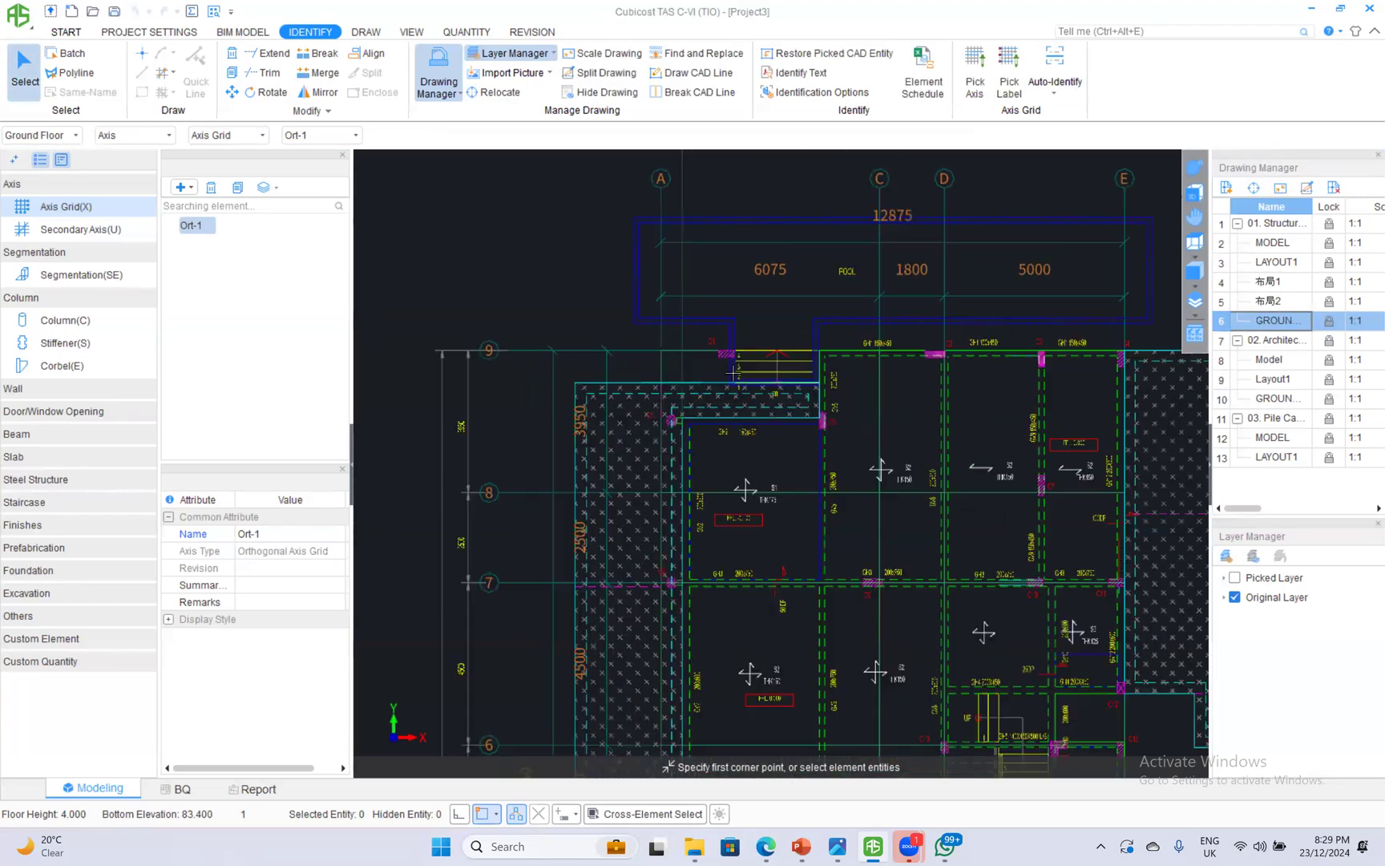
scroll(888, 418, "down", 2)
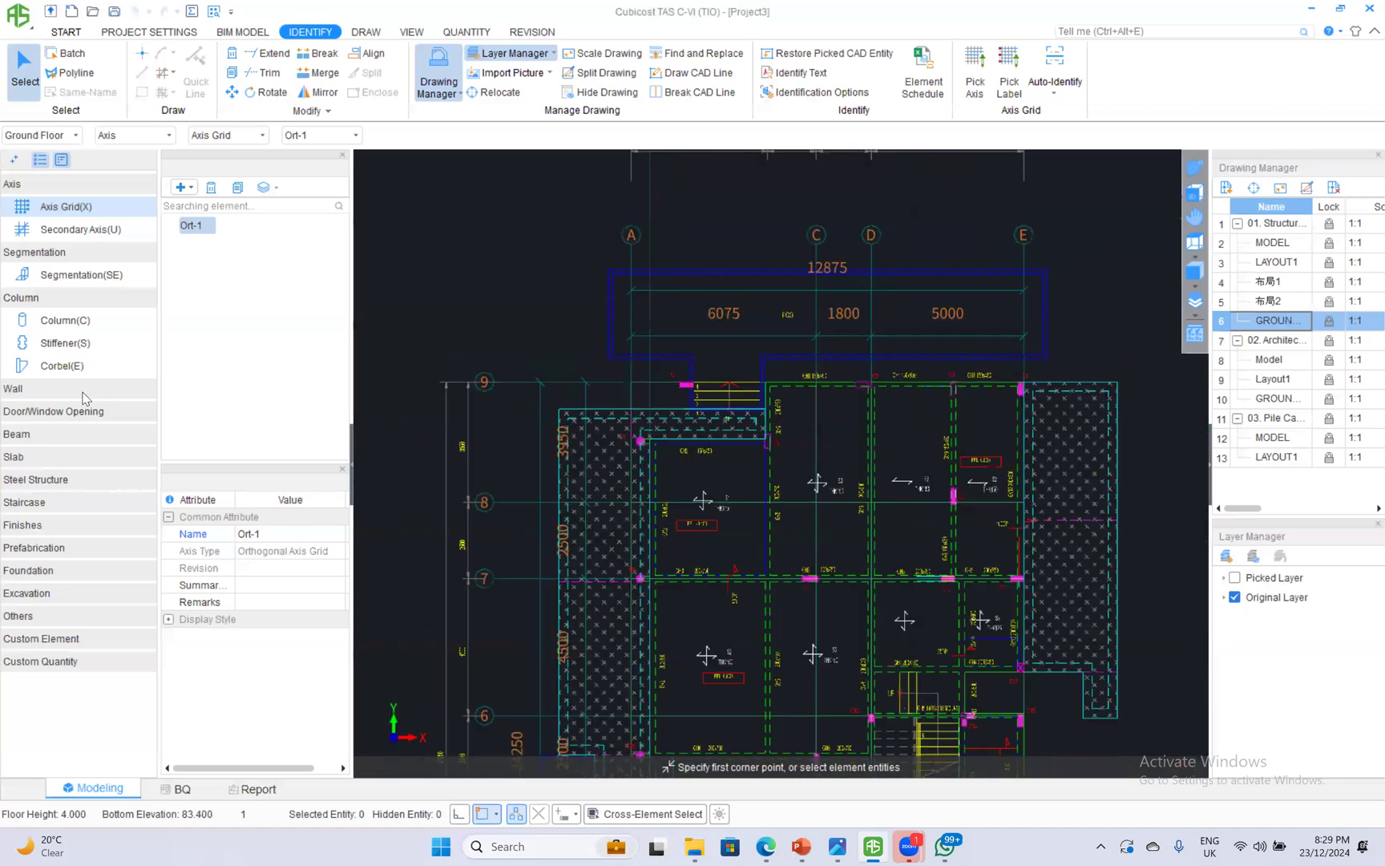
For the Column element, pick the column sidelines and column labels by layer from the structural plan.
left_click(77, 323)
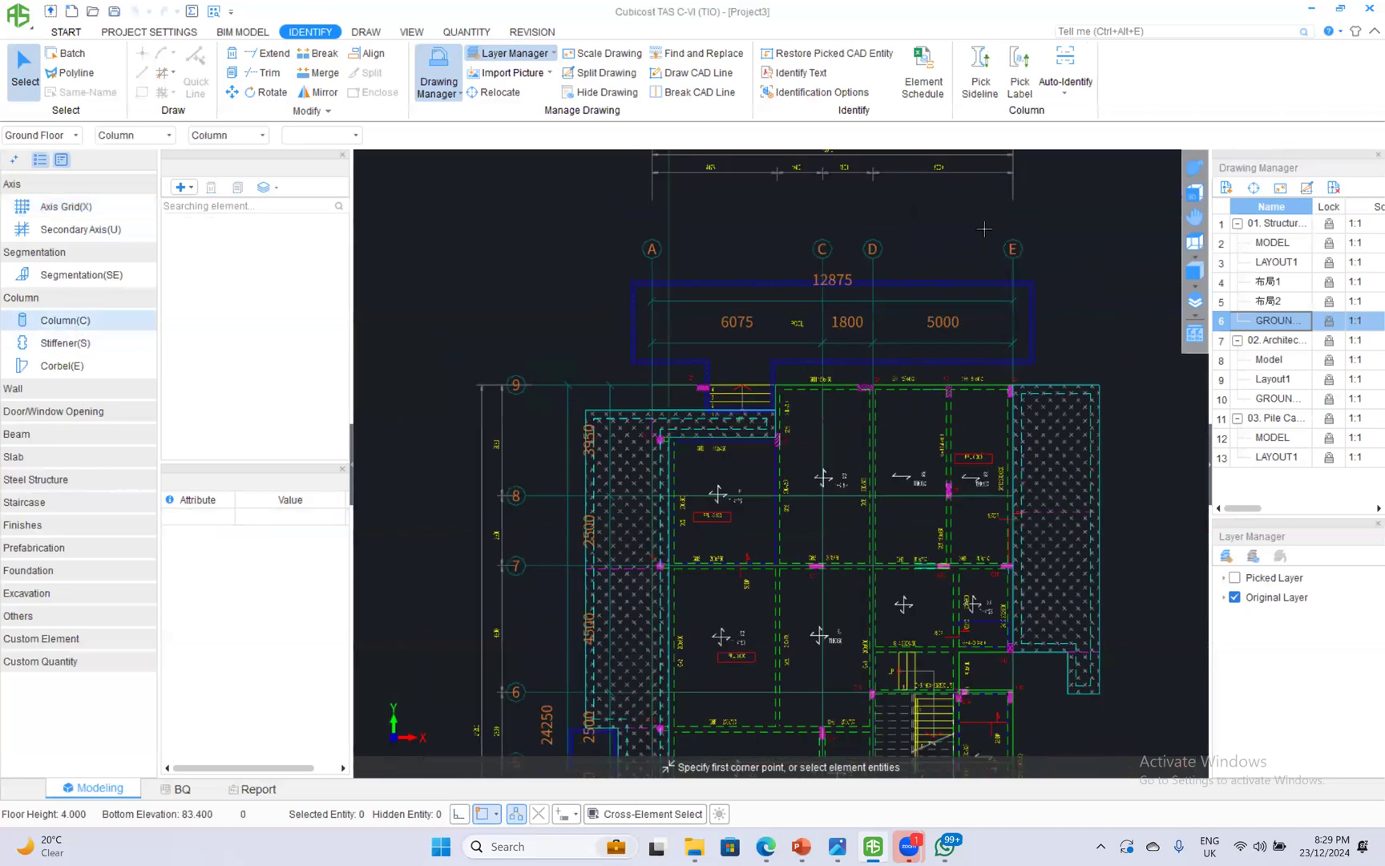
left_click(980, 72)
scroll(729, 404, "up", 3)
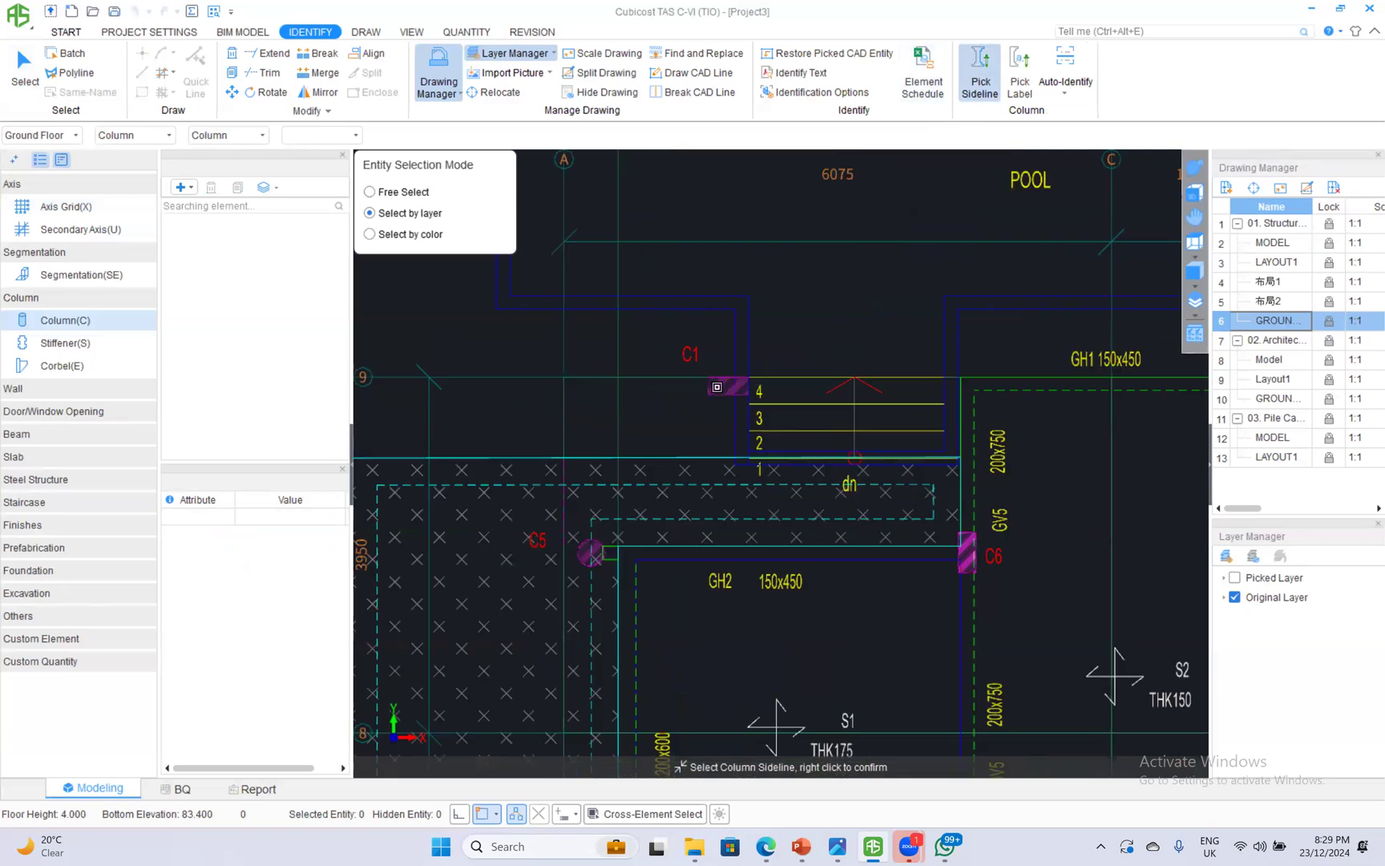
right_click(651, 433)
left_click(1020, 77)
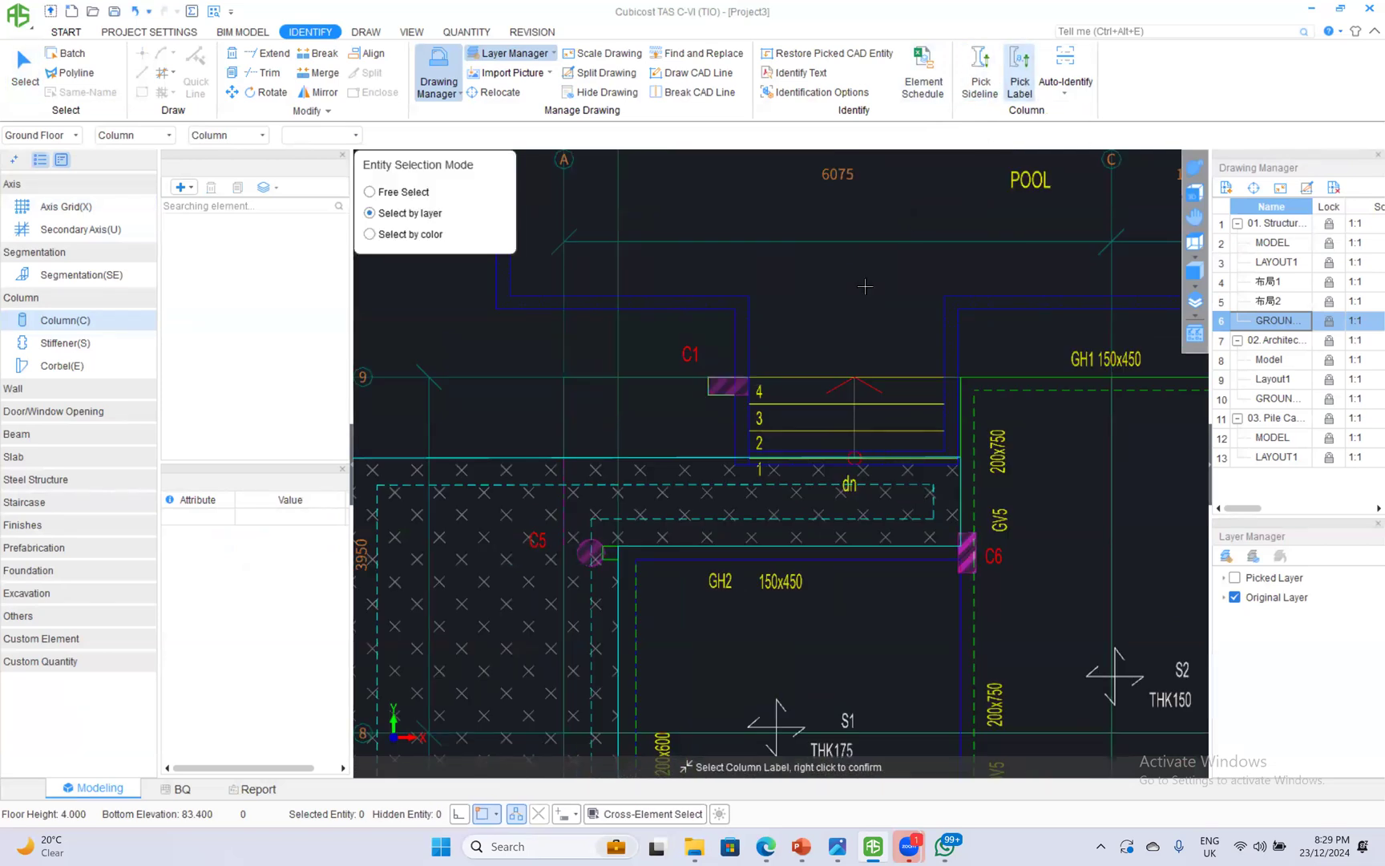
right_click(864, 343)
Auto-identify the Ground Floor columns from the picked sidelines and labels, and view them in 3D.
left_click(1066, 76)
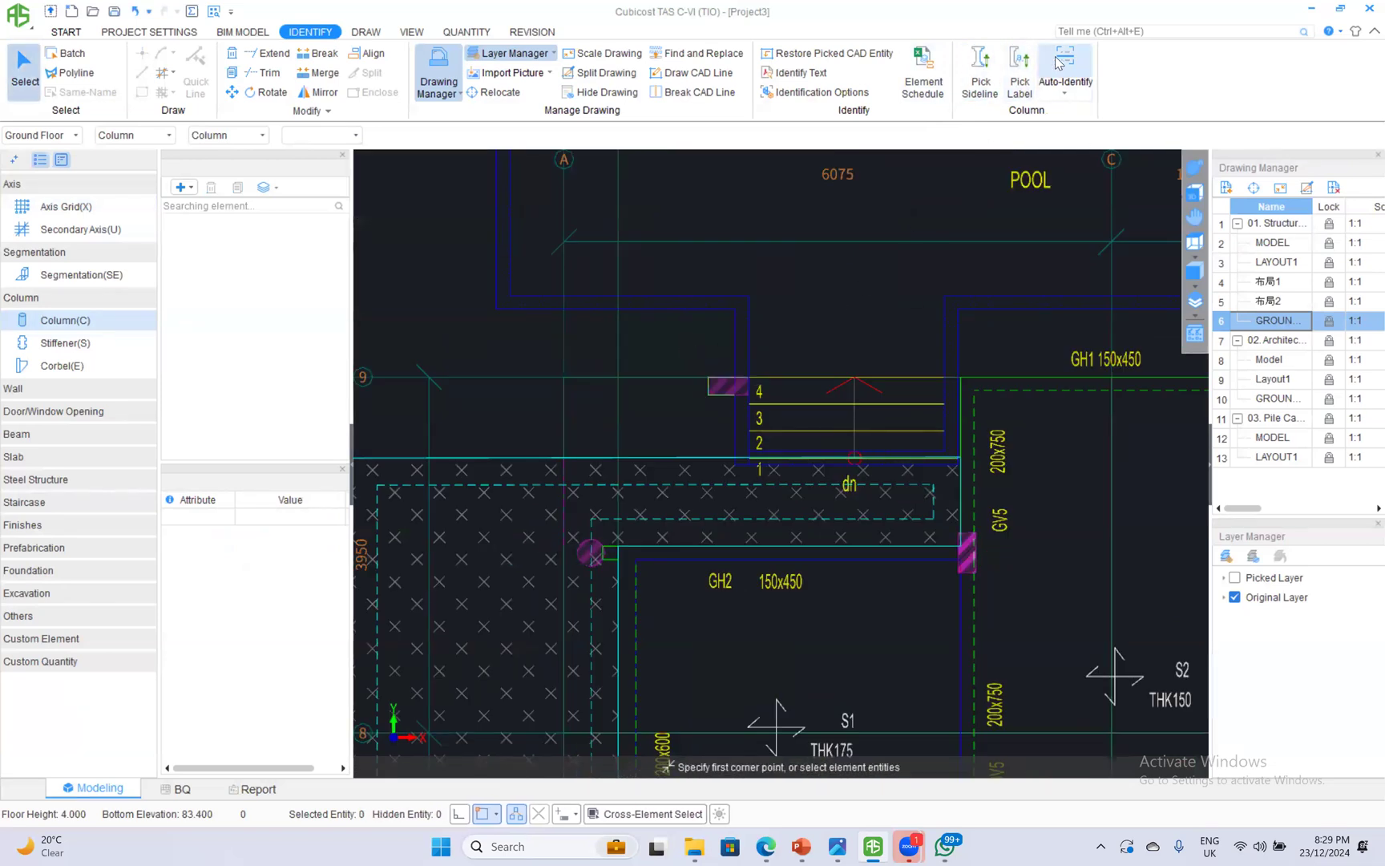
left_click(792, 453)
scroll(785, 457, "down", 4)
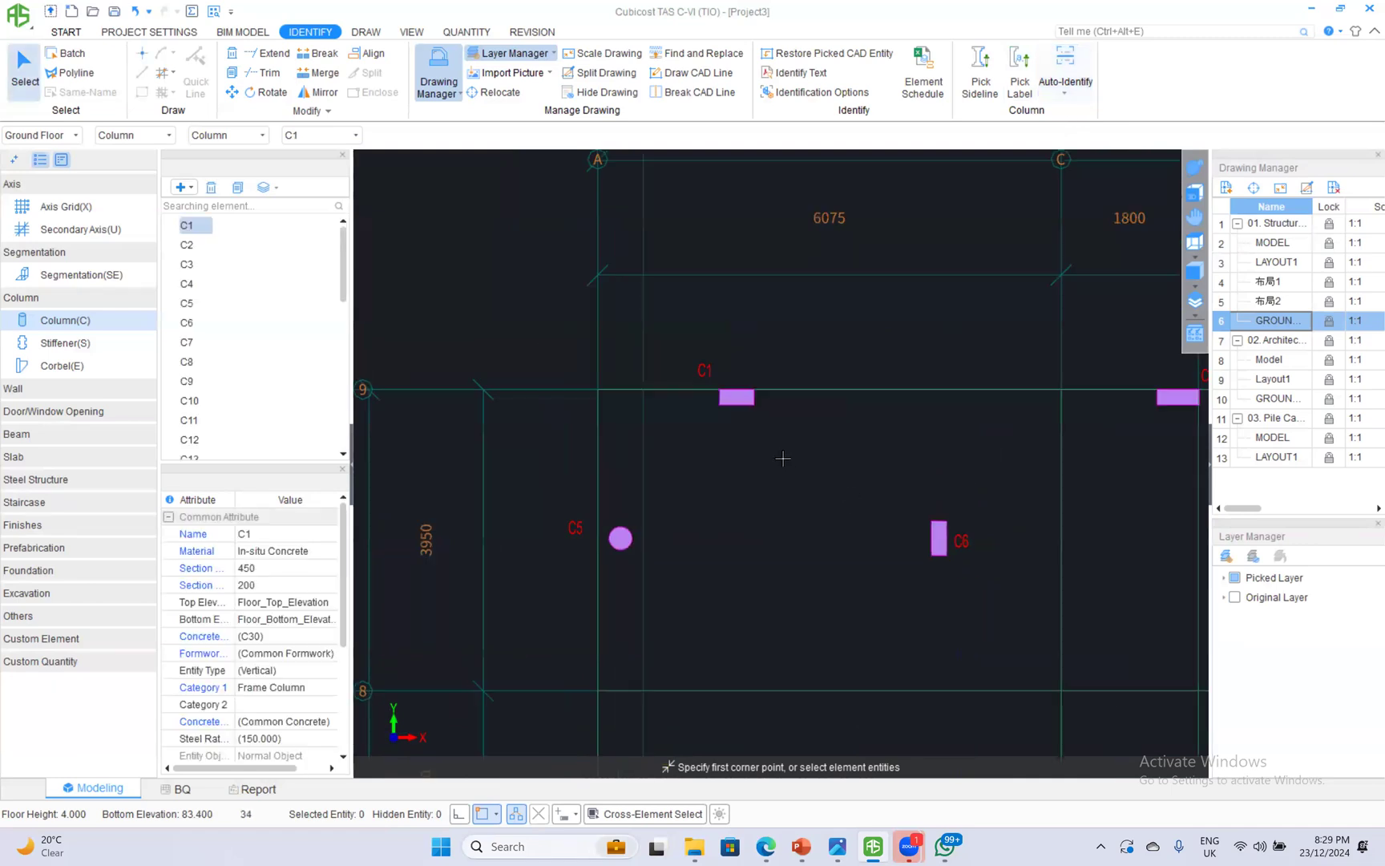
scroll(986, 490, "down", 4)
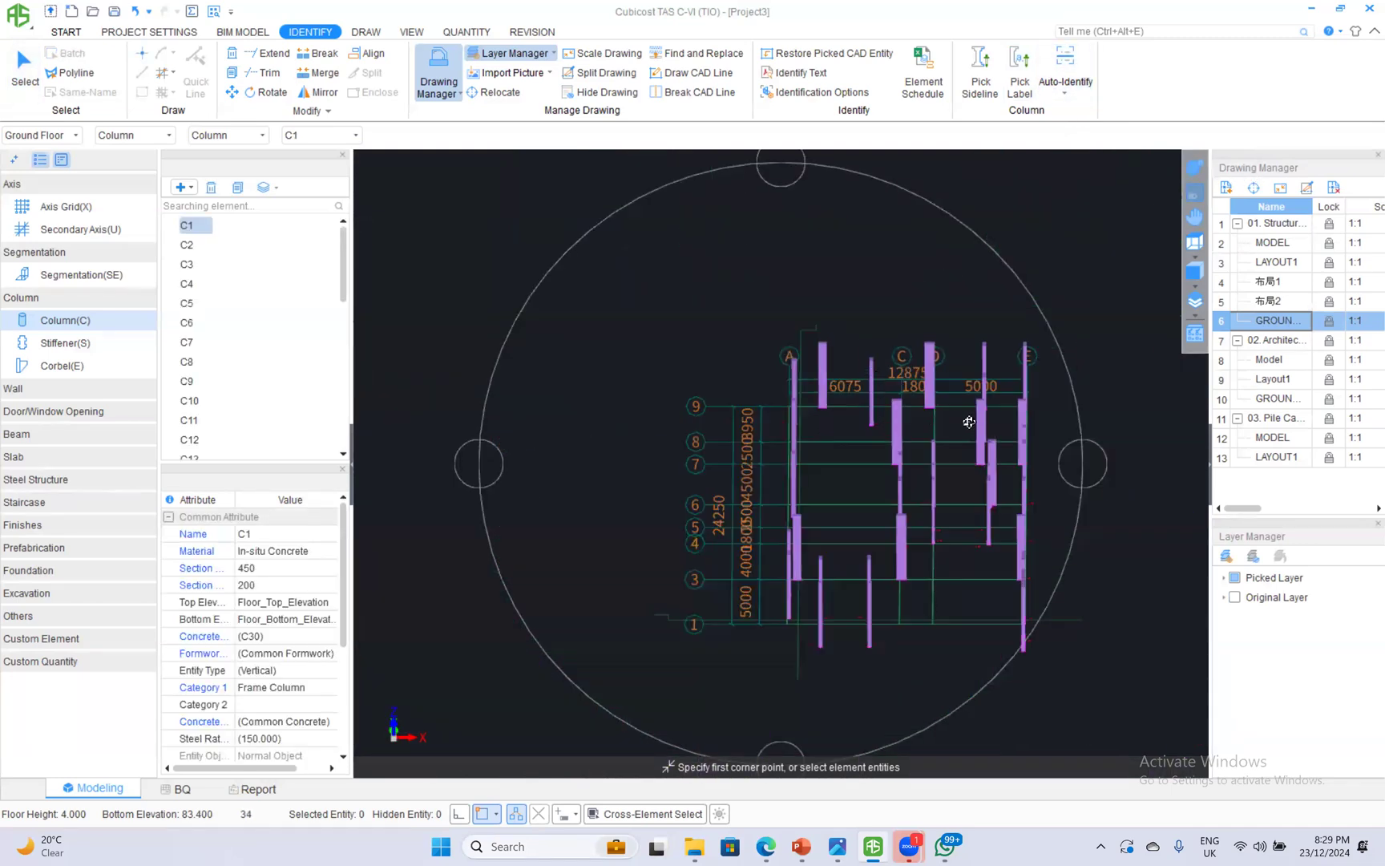
middle_click_drag(968, 422, 959, 435, "shift")
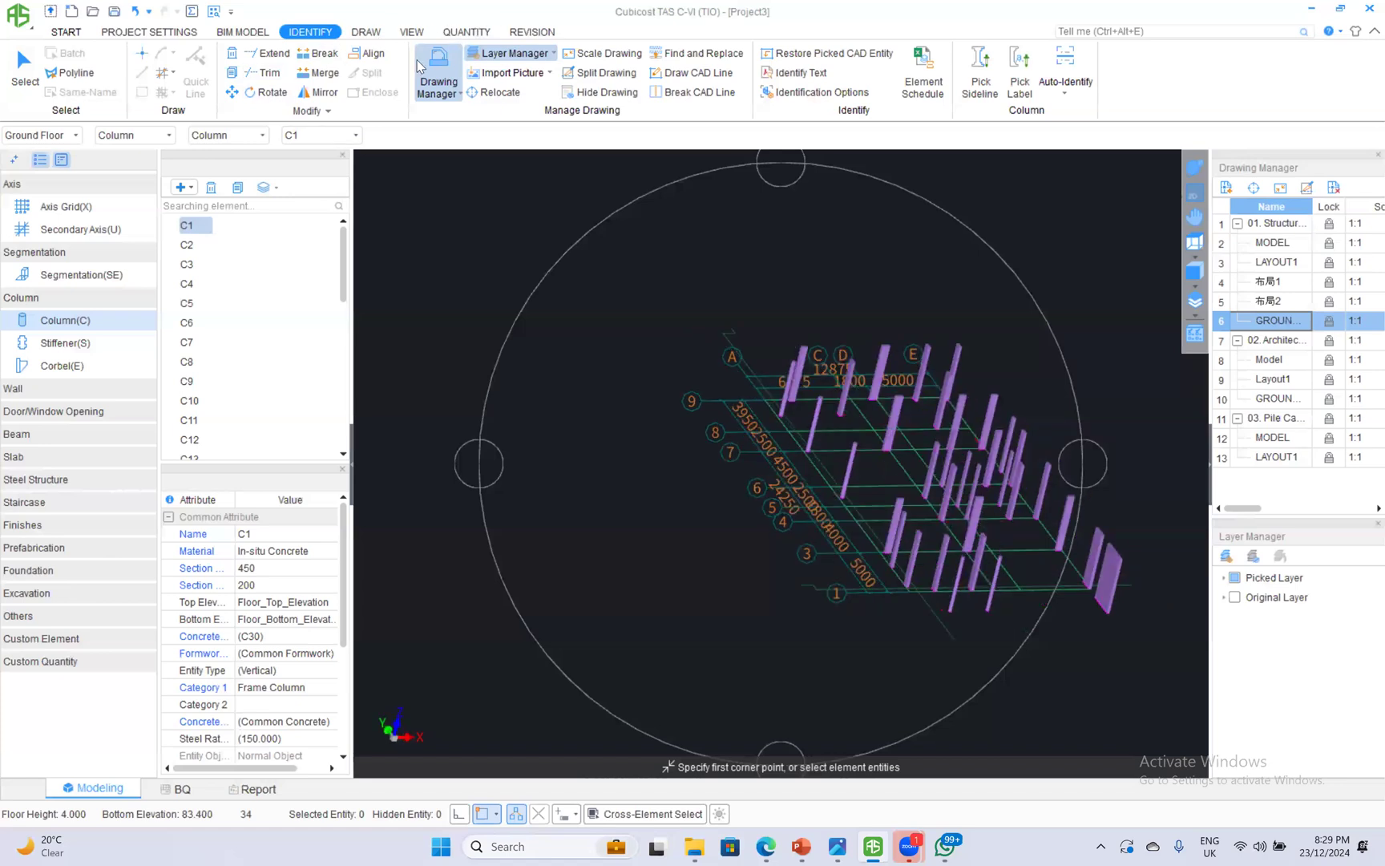
Start the quantity calculation for the modelled Ground Floor columns.
left_click(466, 32)
left_click(312, 76)
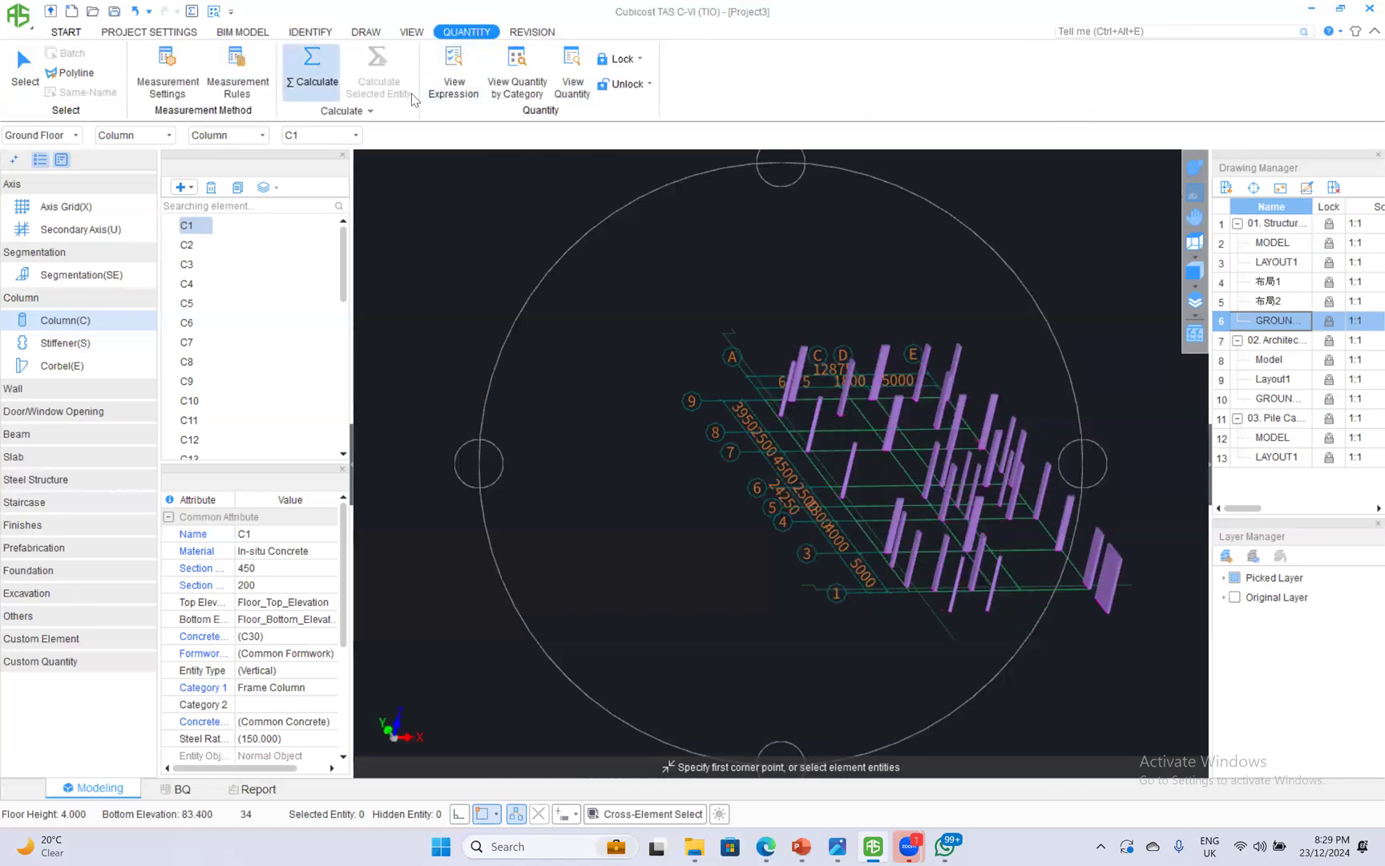
left_click(726, 529)
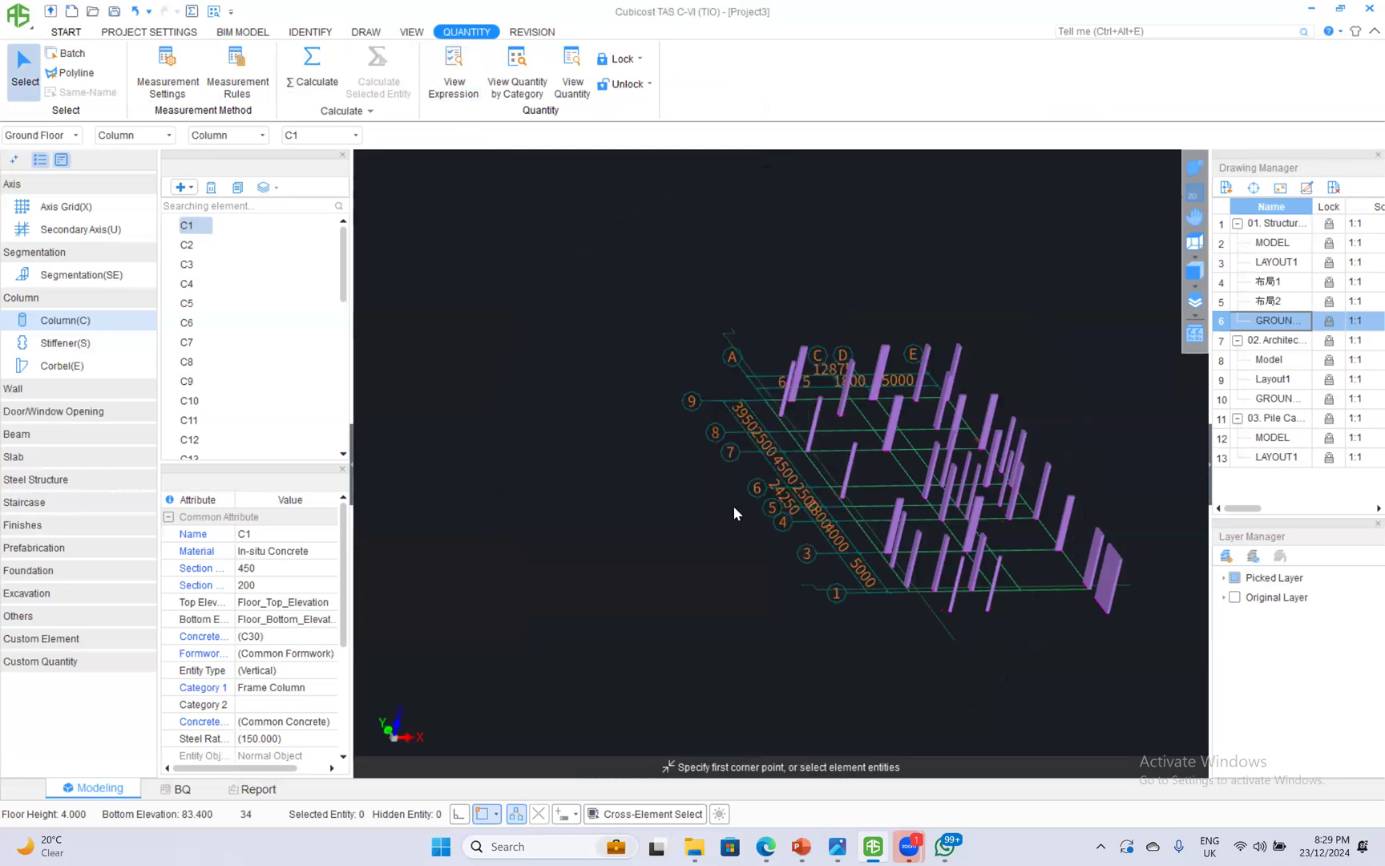
Finish the calculation and review the Ground Floor column quantities by category.
left_click(807, 457)
left_click(517, 73)
left_click(860, 558)
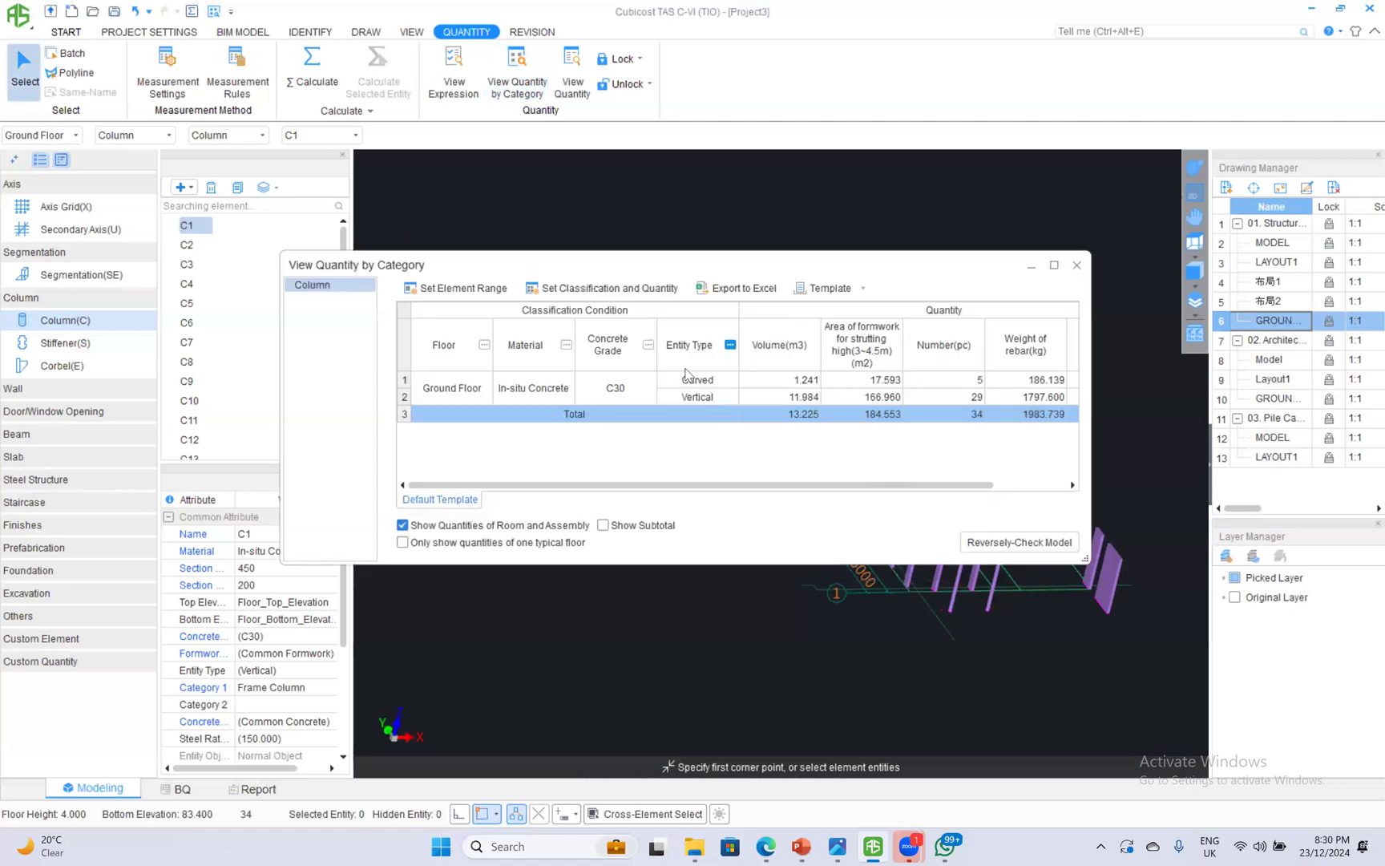
left_click(800, 416)
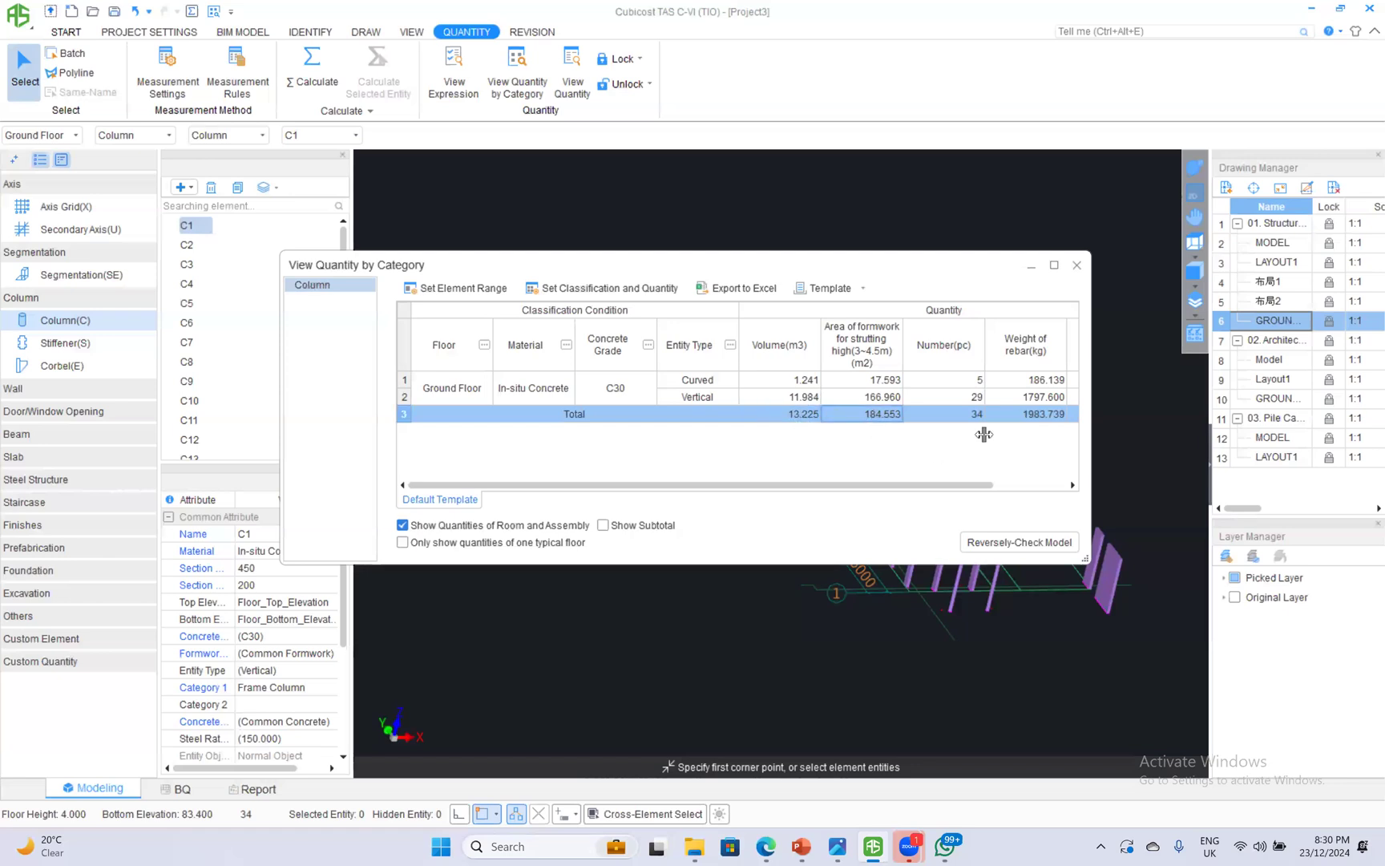
left_click(1077, 264)
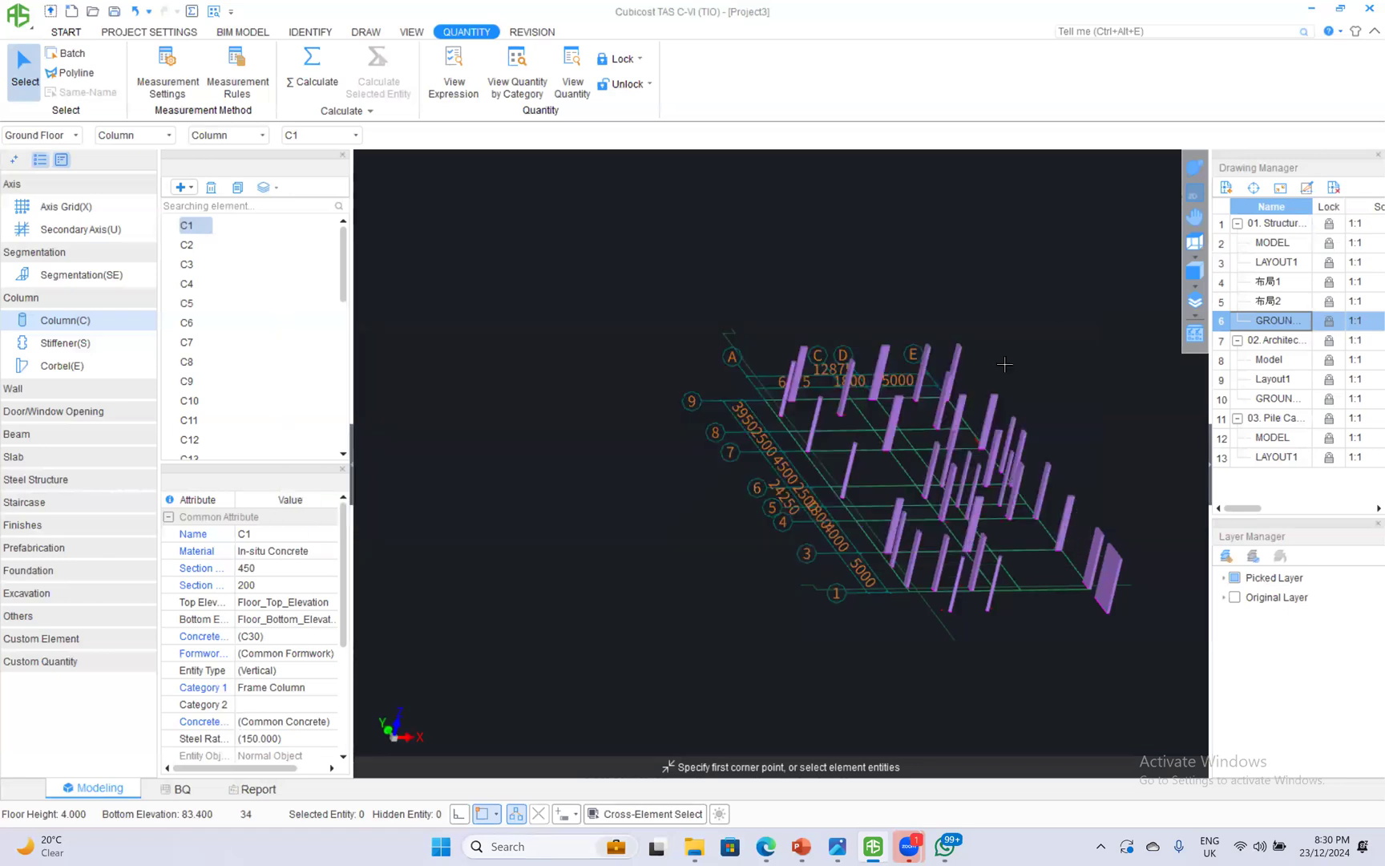
Return to the plan view, show the original drawing layer, and switch to the Beam element.
left_click(1194, 195)
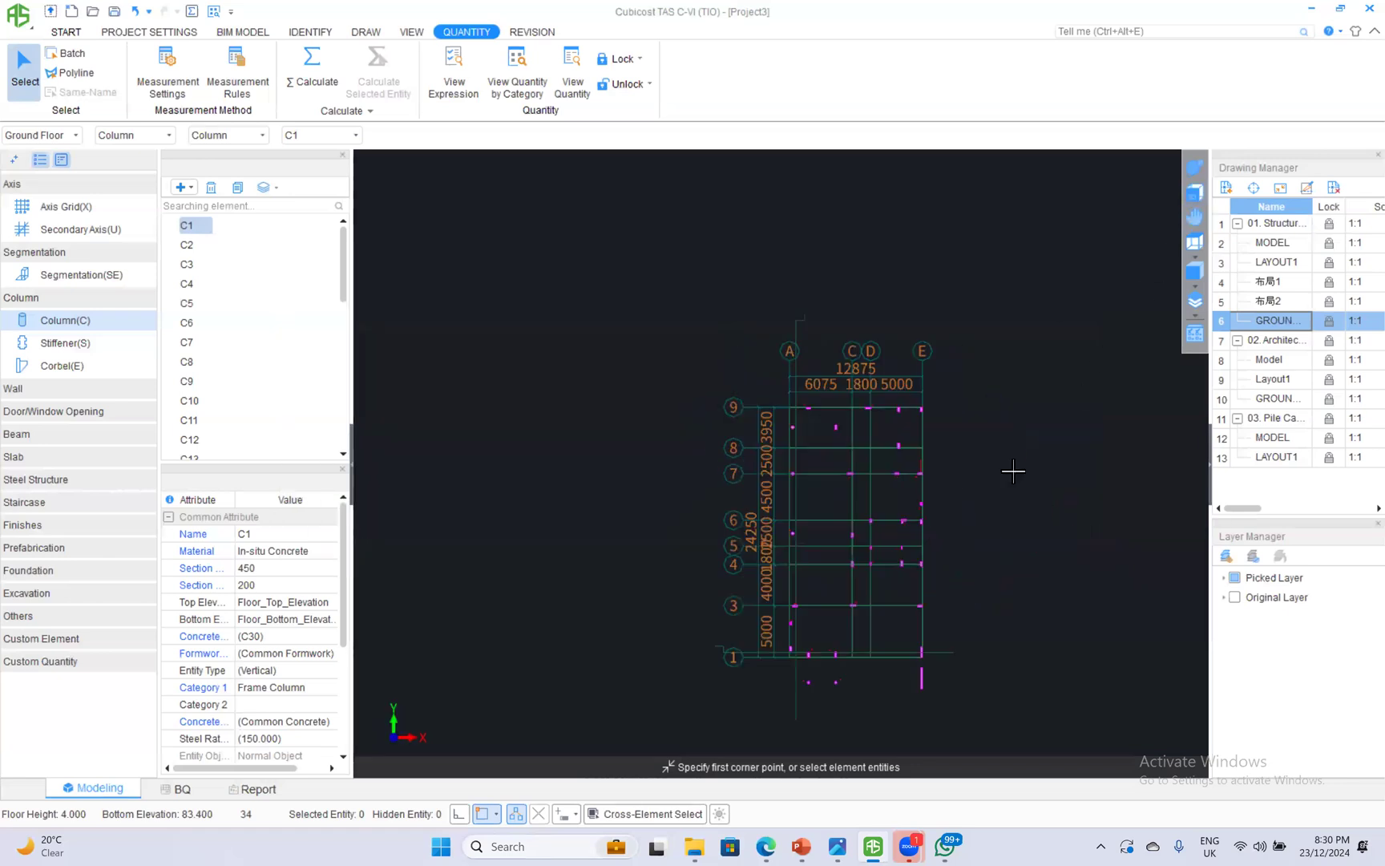
left_click(1235, 598)
scroll(872, 441, "up", 2)
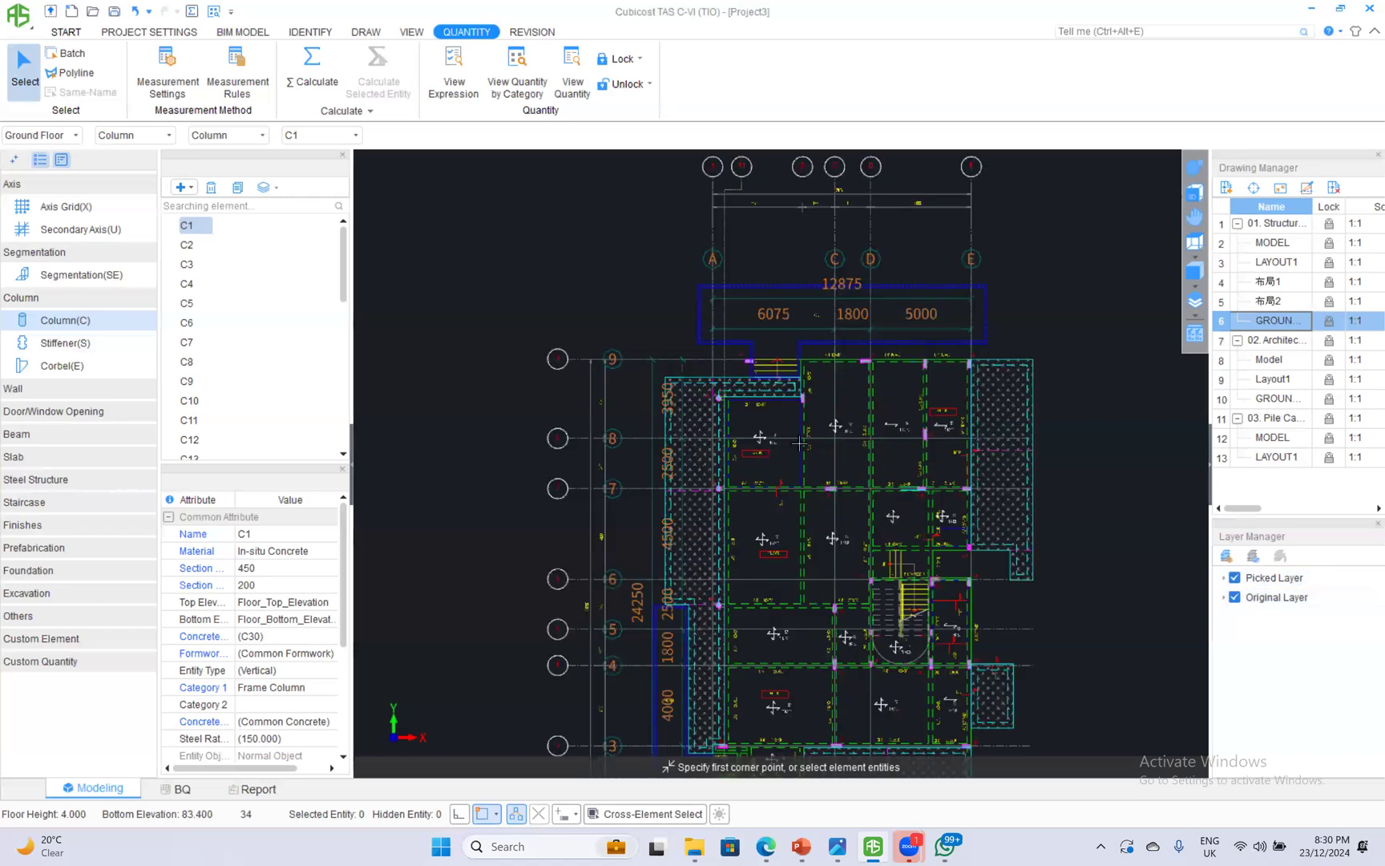
left_click(17, 433)
left_click(32, 456)
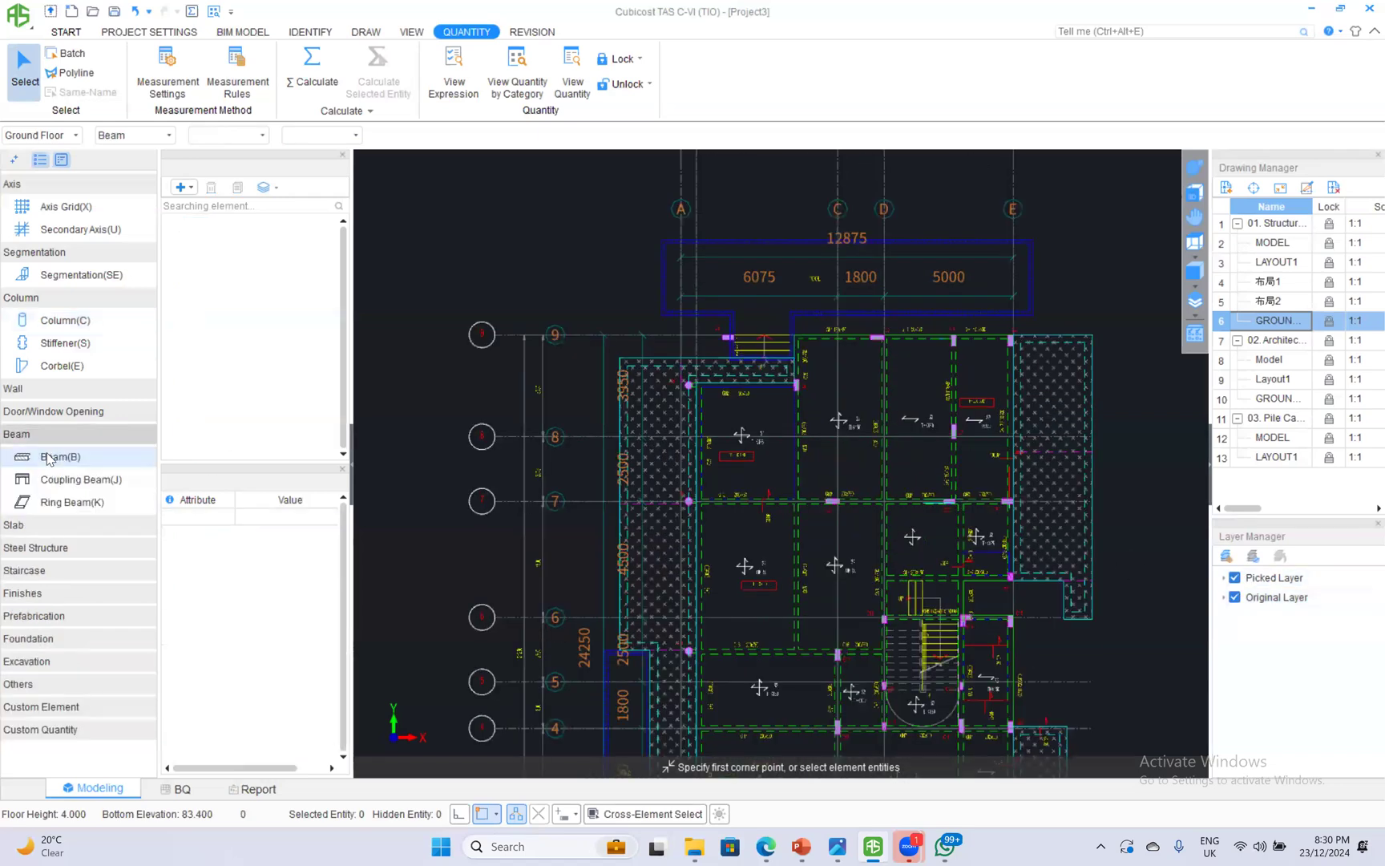
scroll(760, 394, "up", 2)
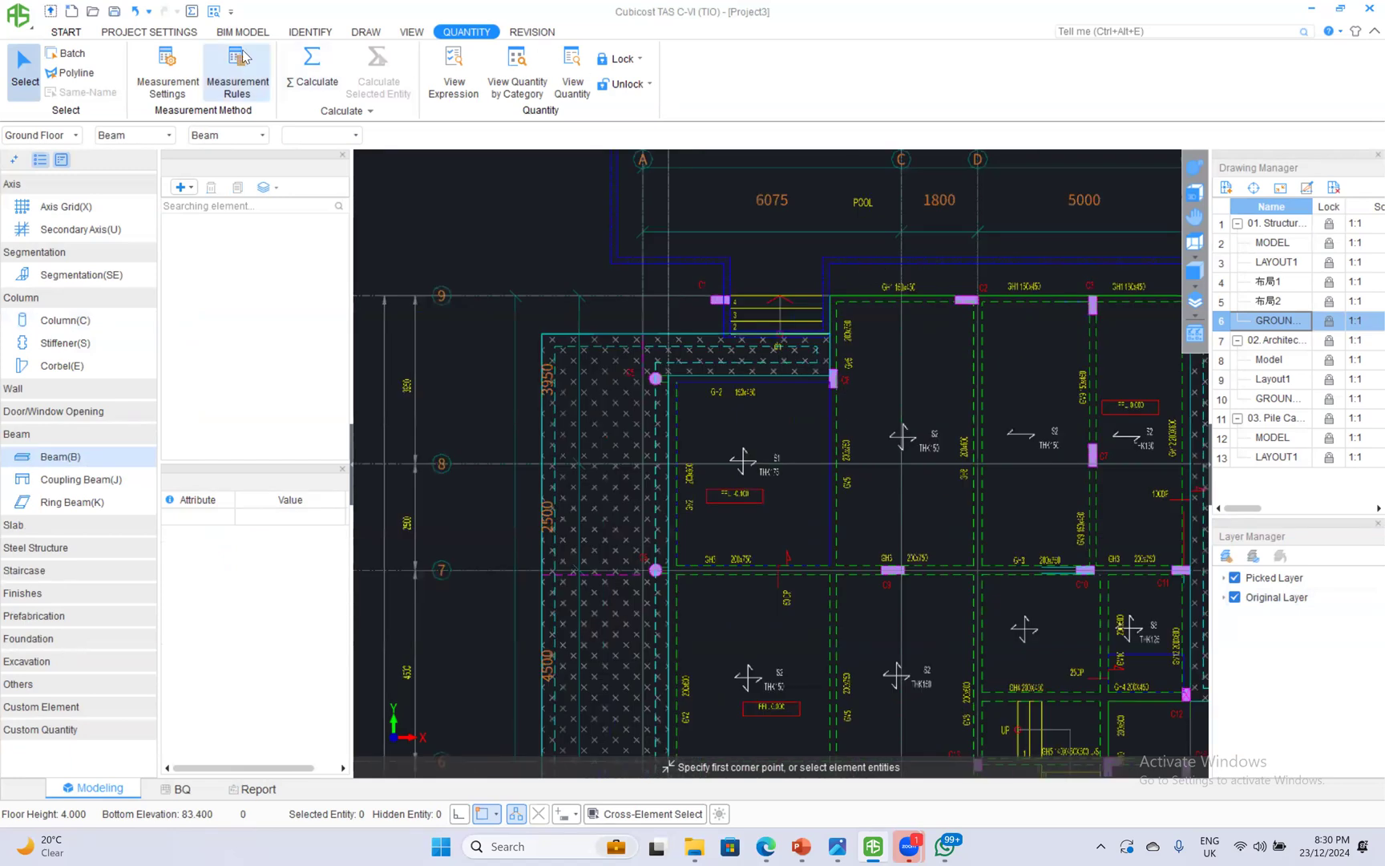
Pick the beam sidelines and beam labels by layer from the structural ground floor plan.
left_click(981, 80)
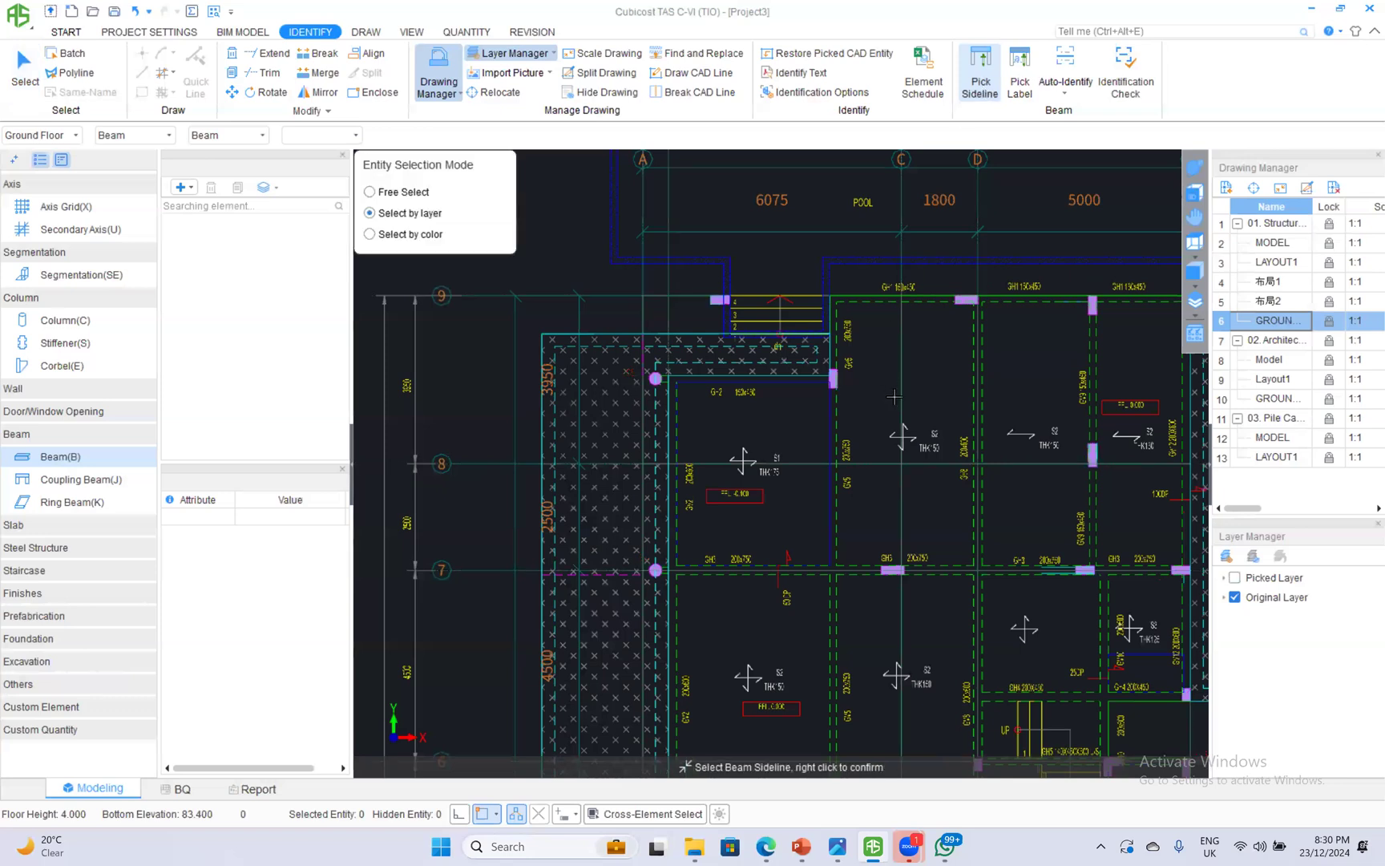
scroll(962, 375, "up", 1)
middle_click_drag(790, 616, 816, 432)
left_click(830, 494)
right_click(830, 495)
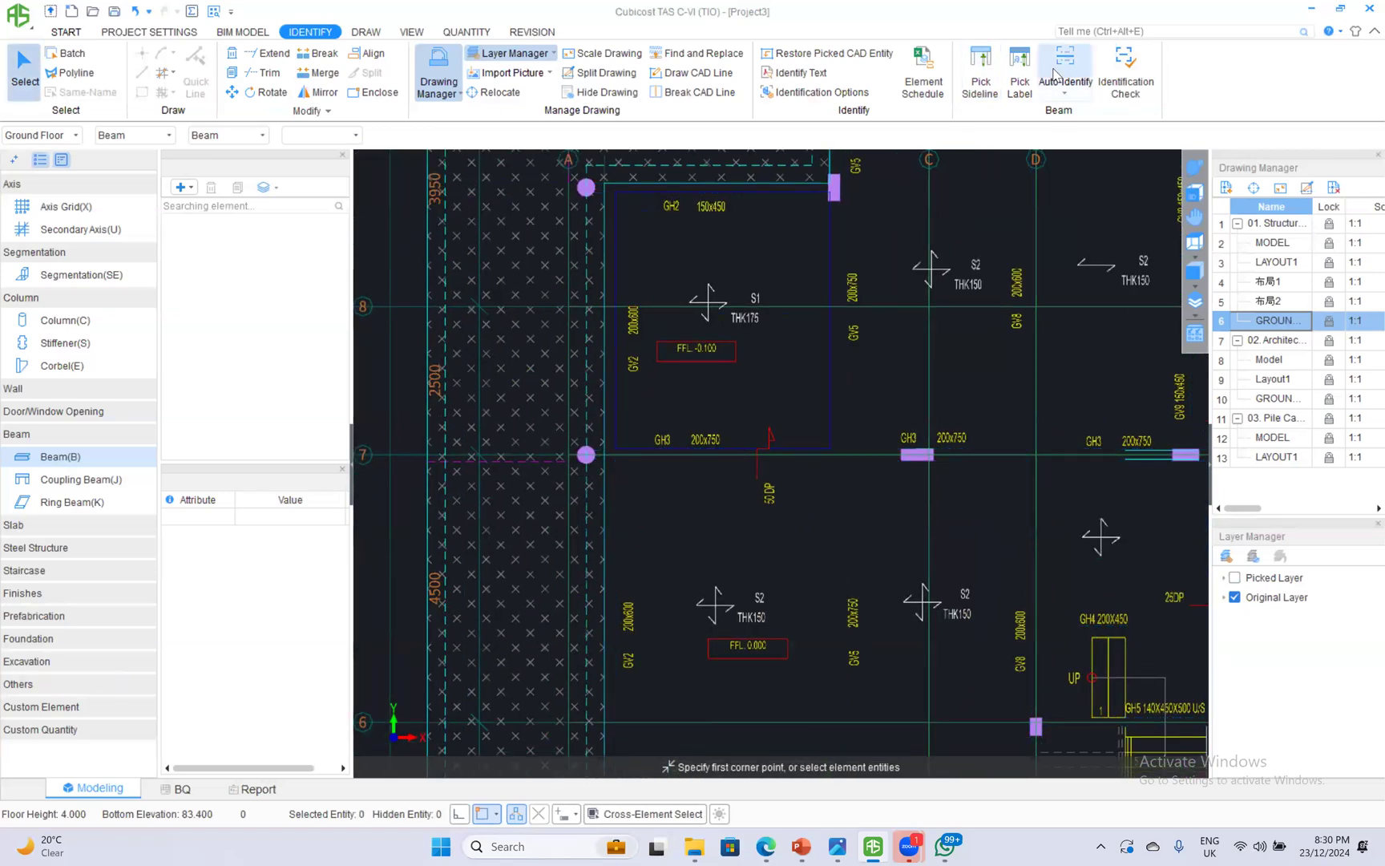
left_click(1019, 76)
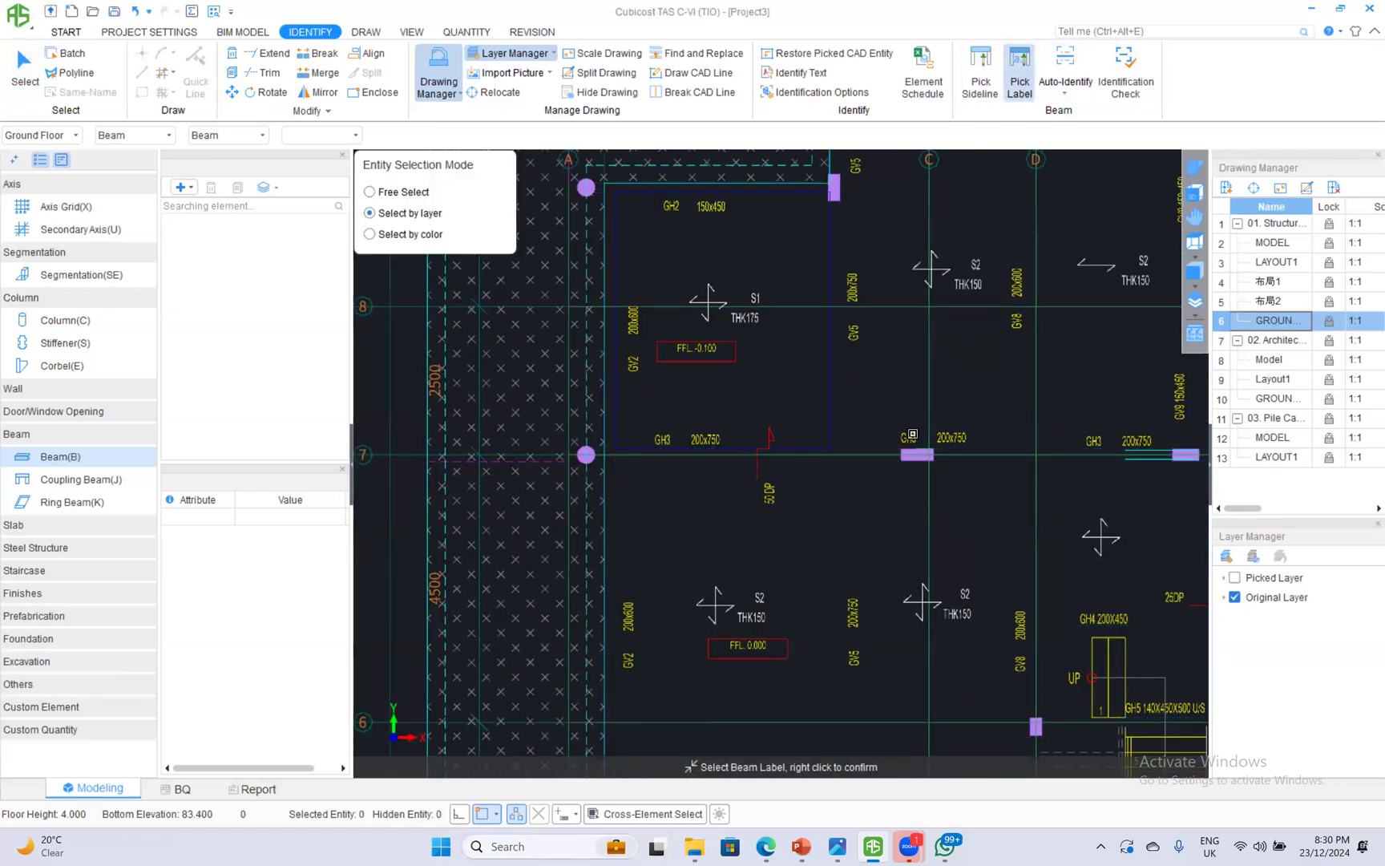
right_click(959, 376)
Auto-identify the Ground Floor beams from the picked sidelines and labels, and check them in 3D.
left_click(1065, 74)
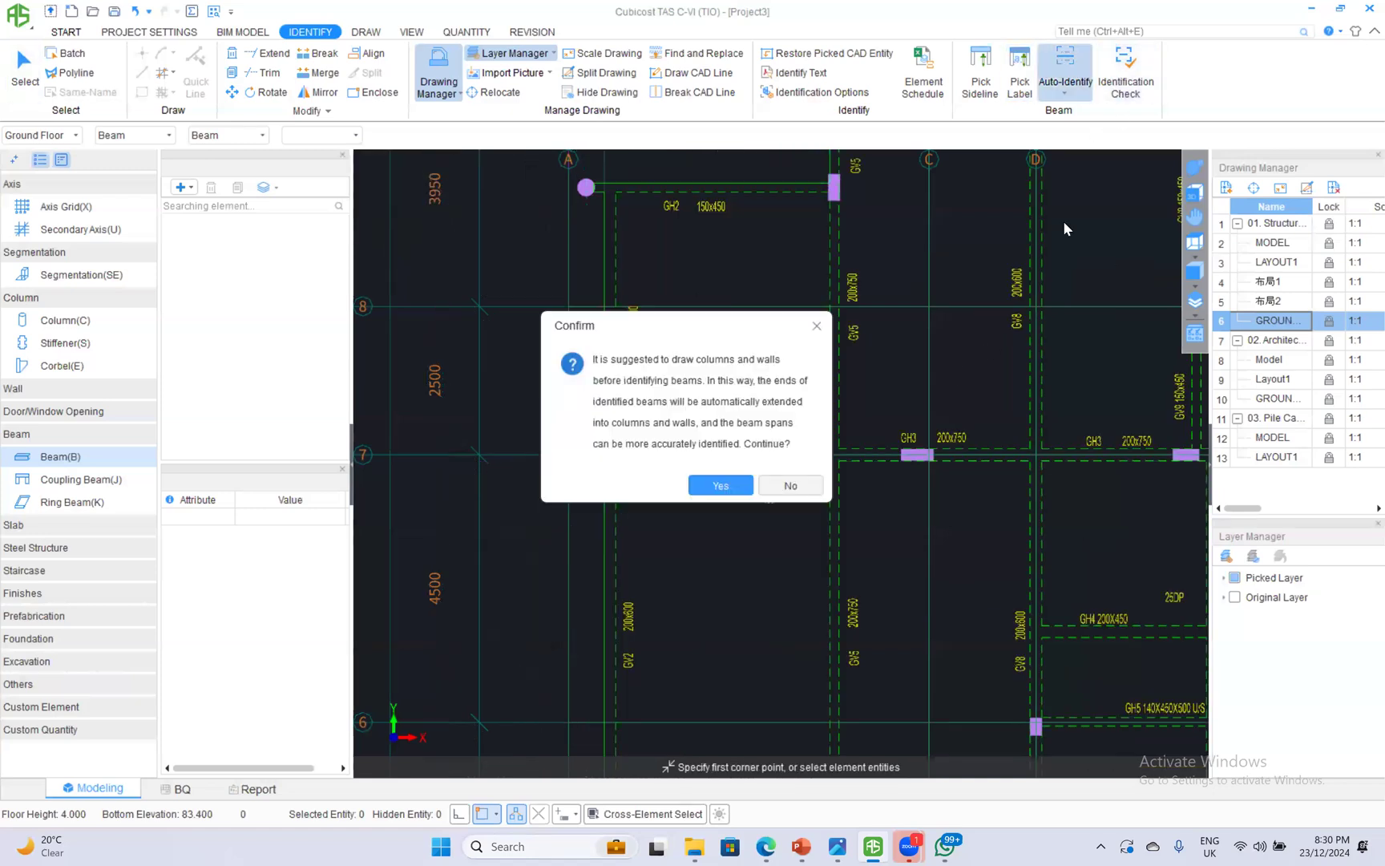
left_click(720, 486)
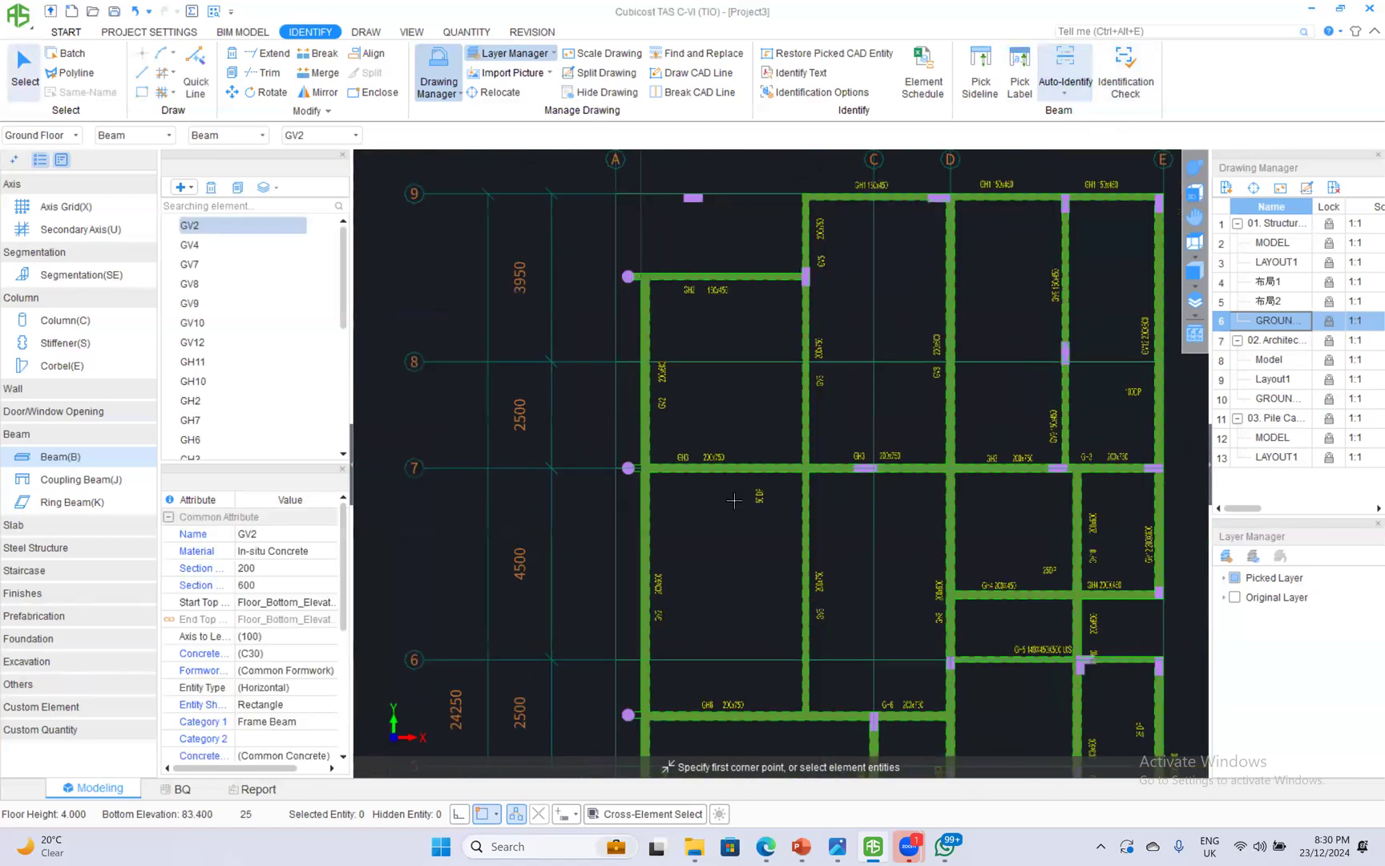
scroll(734, 500, "down", 4)
left_click(1195, 168)
left_click_drag(919, 572, 982, 457)
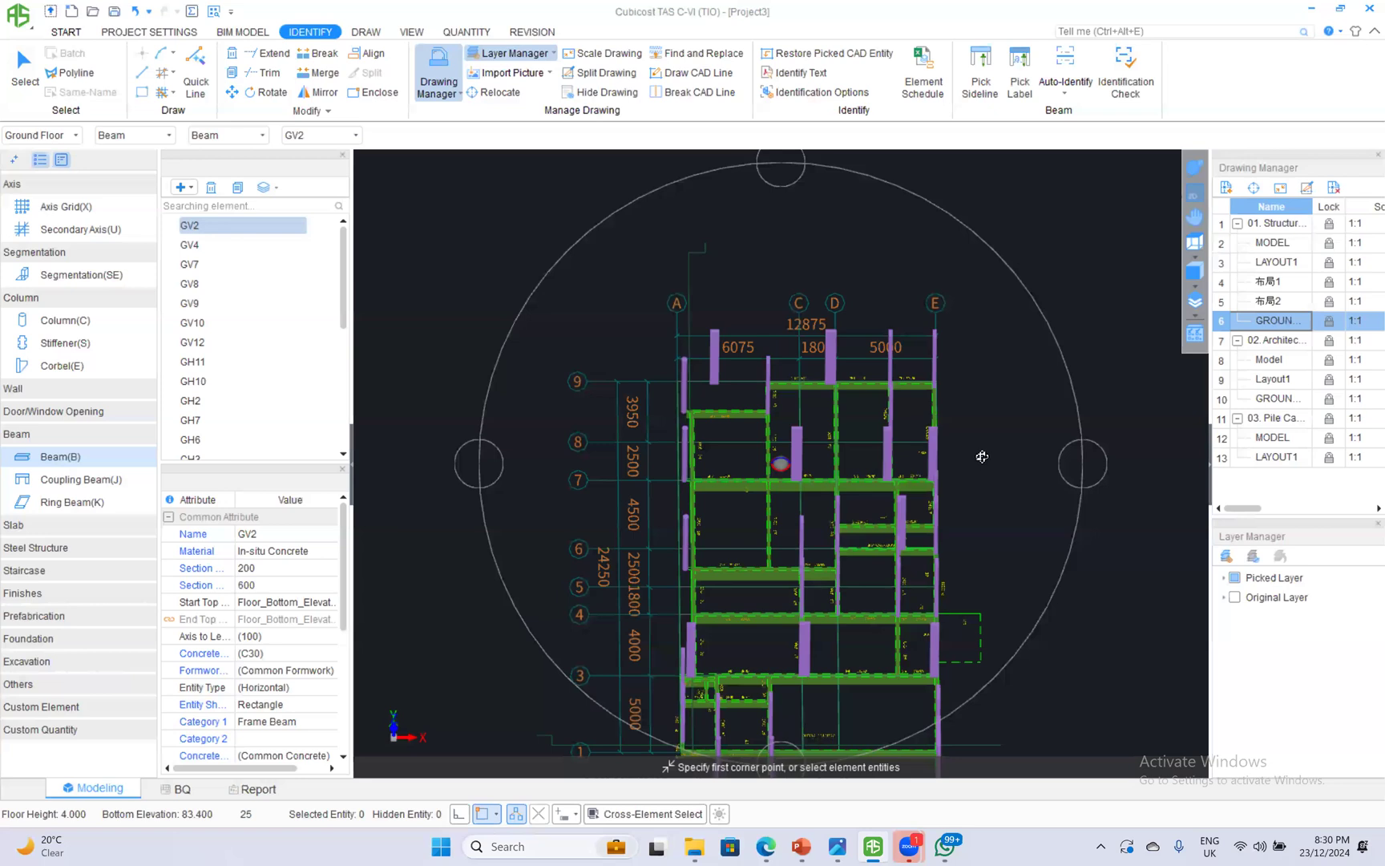
left_click(1194, 195)
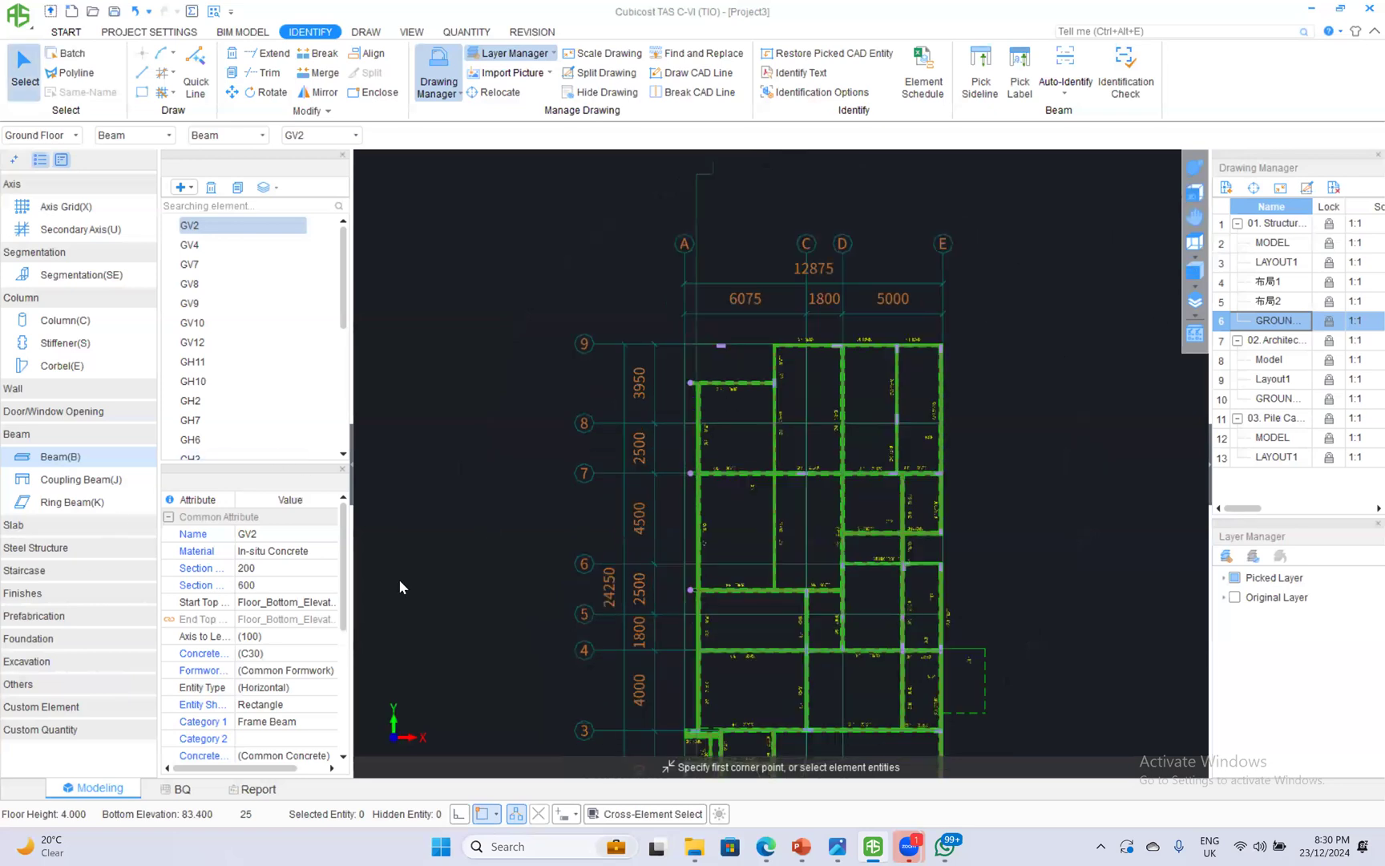
For the In-situ Slab element, pick the slab labels by layer from the structural plan.
left_click(44, 524)
left_click(73, 547)
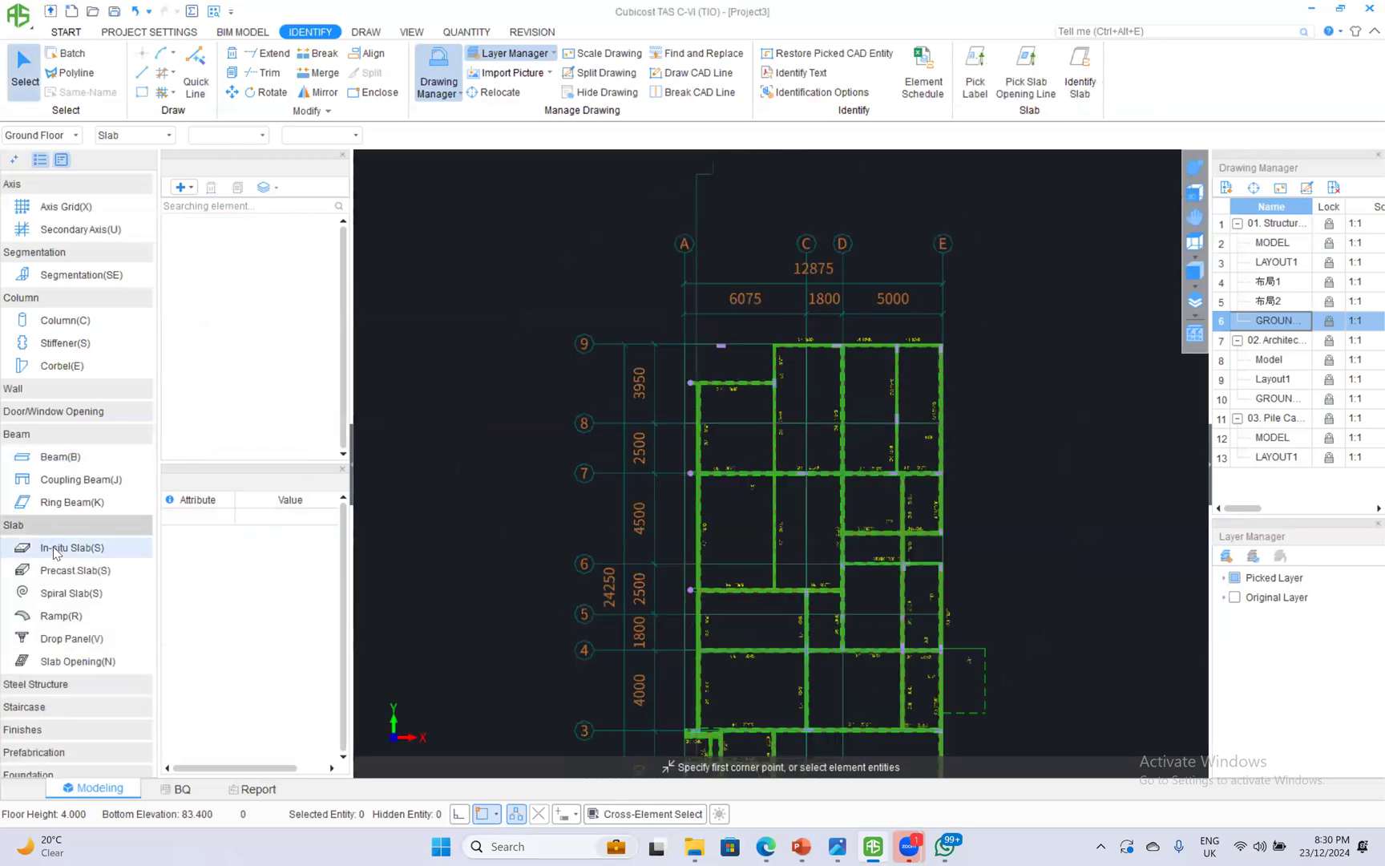
scroll(792, 466, "up", 2)
scroll(698, 395, "up", 2)
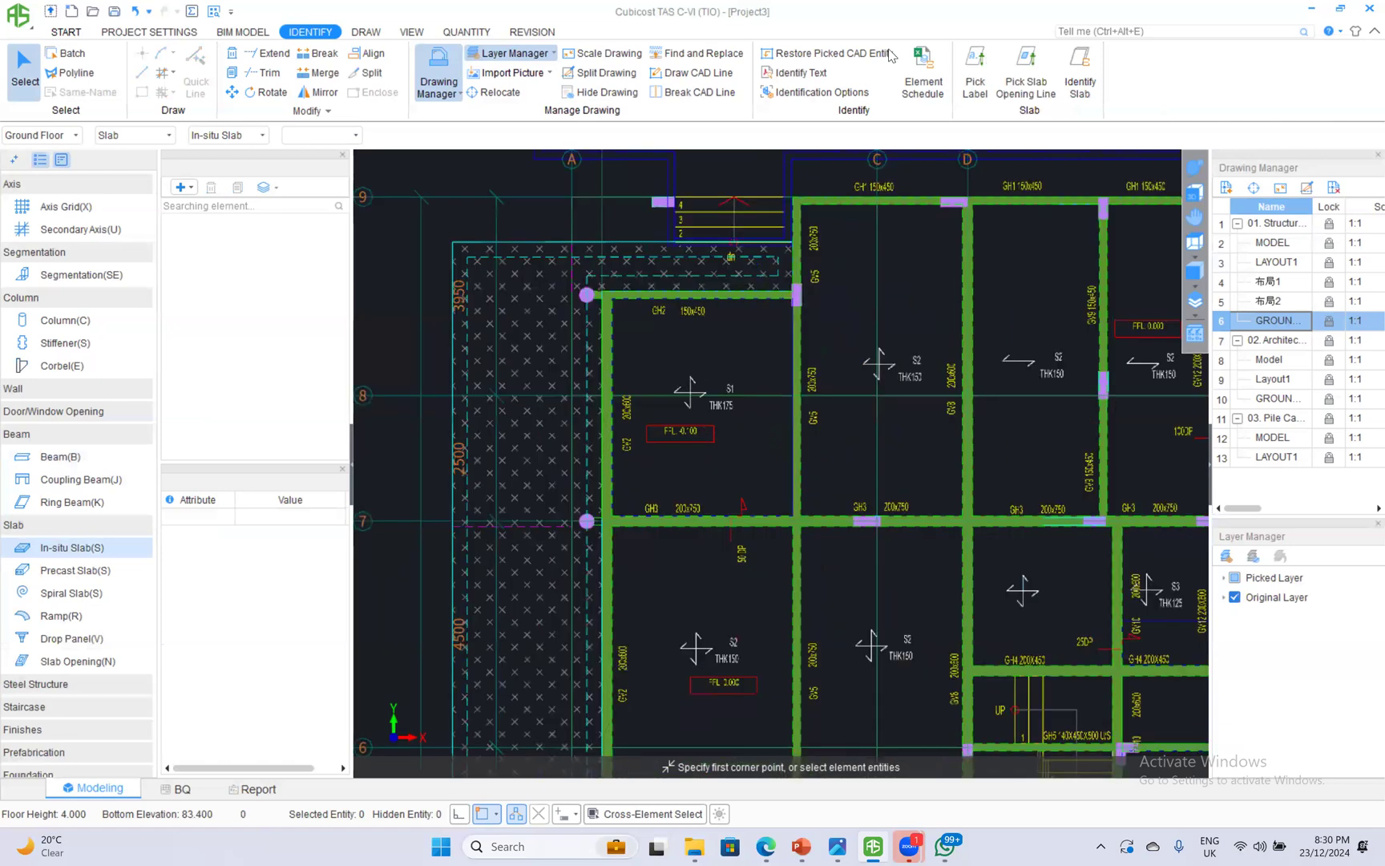
left_click(974, 72)
left_click(693, 385)
right_click(742, 345)
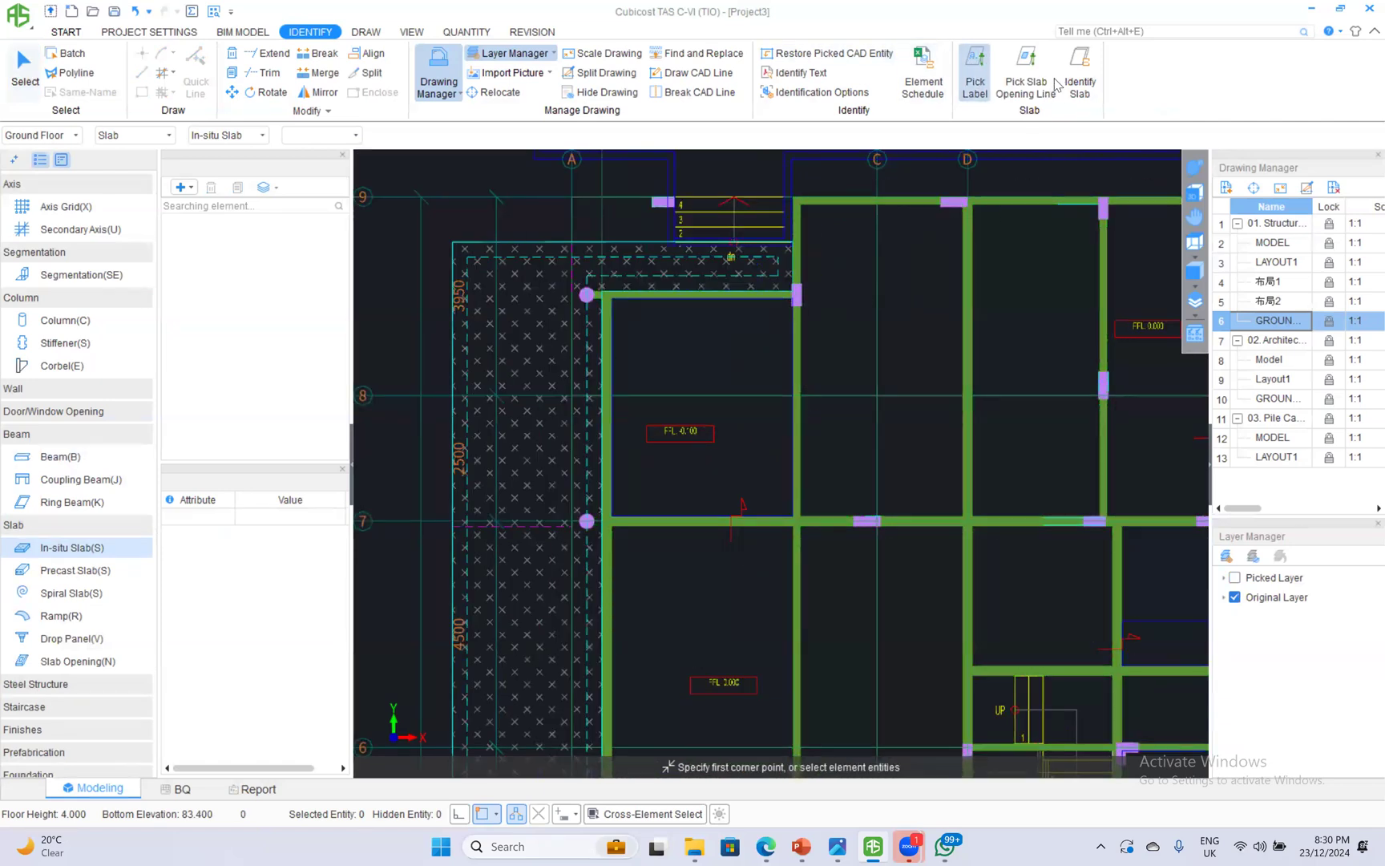
Identify the slabs with concrete walls, frame beams and non-frame beams as supports, and check them in 3D.
left_click(1080, 76)
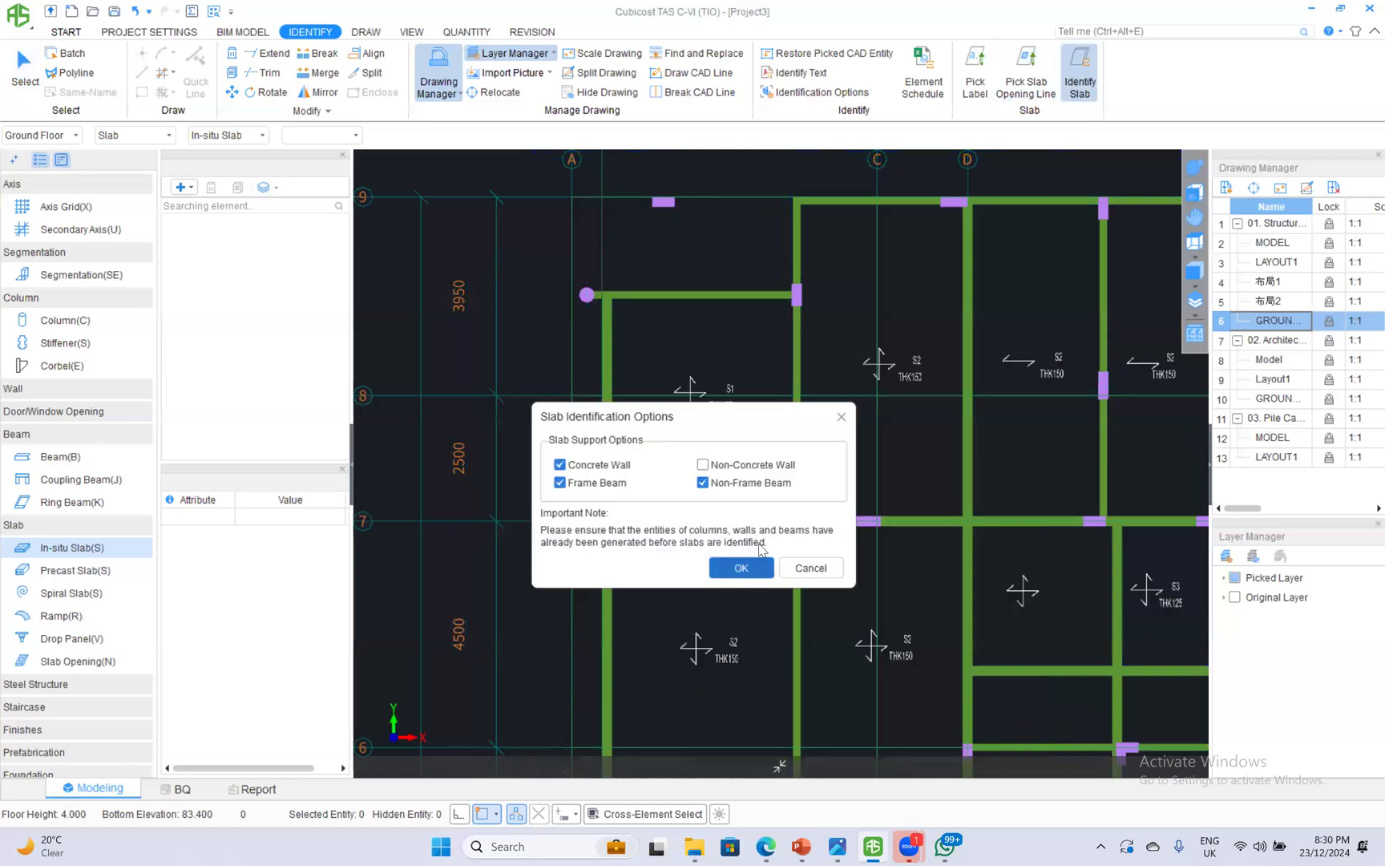
left_click(726, 567)
left_click(750, 607)
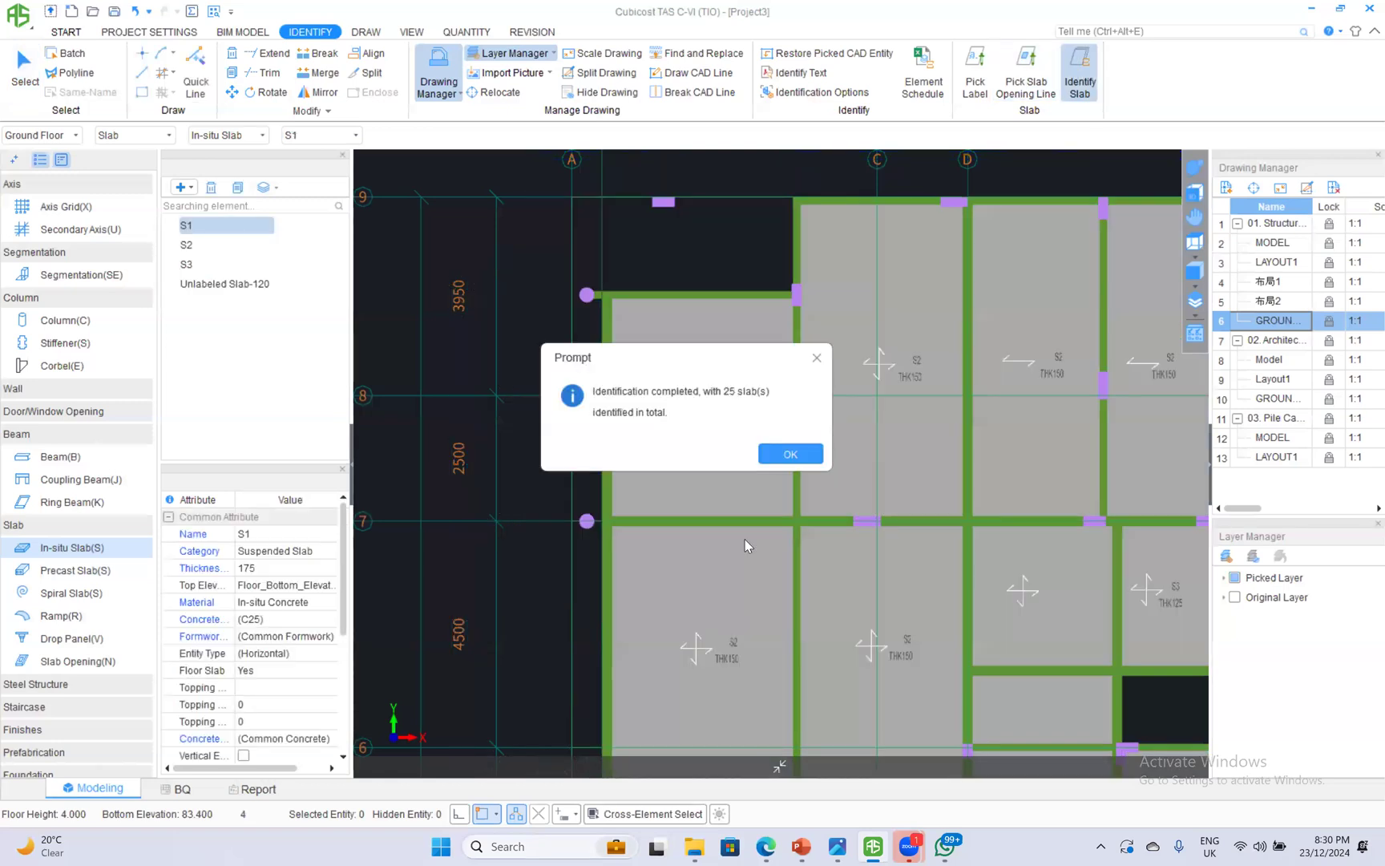
left_click(798, 457)
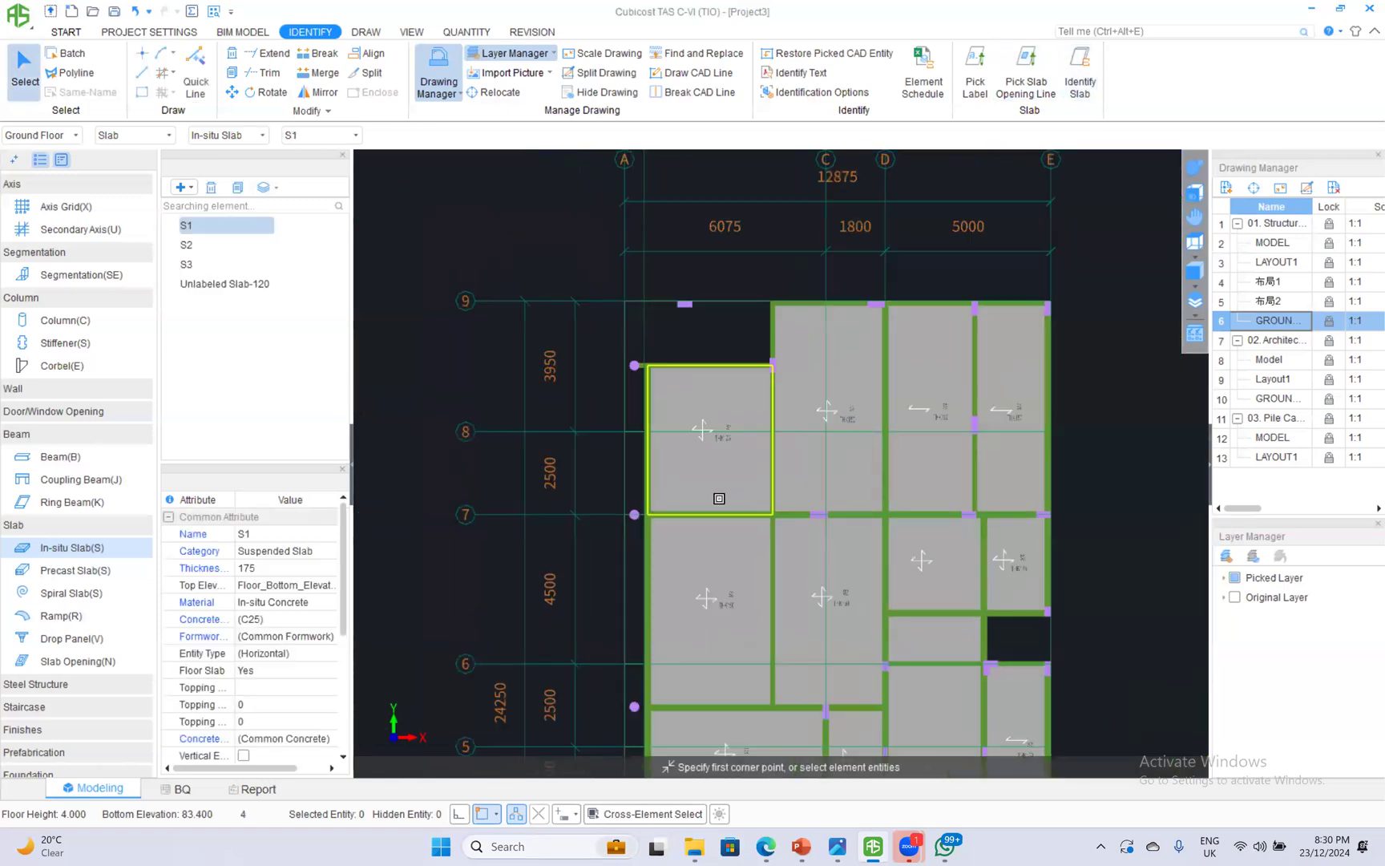
left_click(1198, 169)
left_click_drag(892, 600, 914, 425)
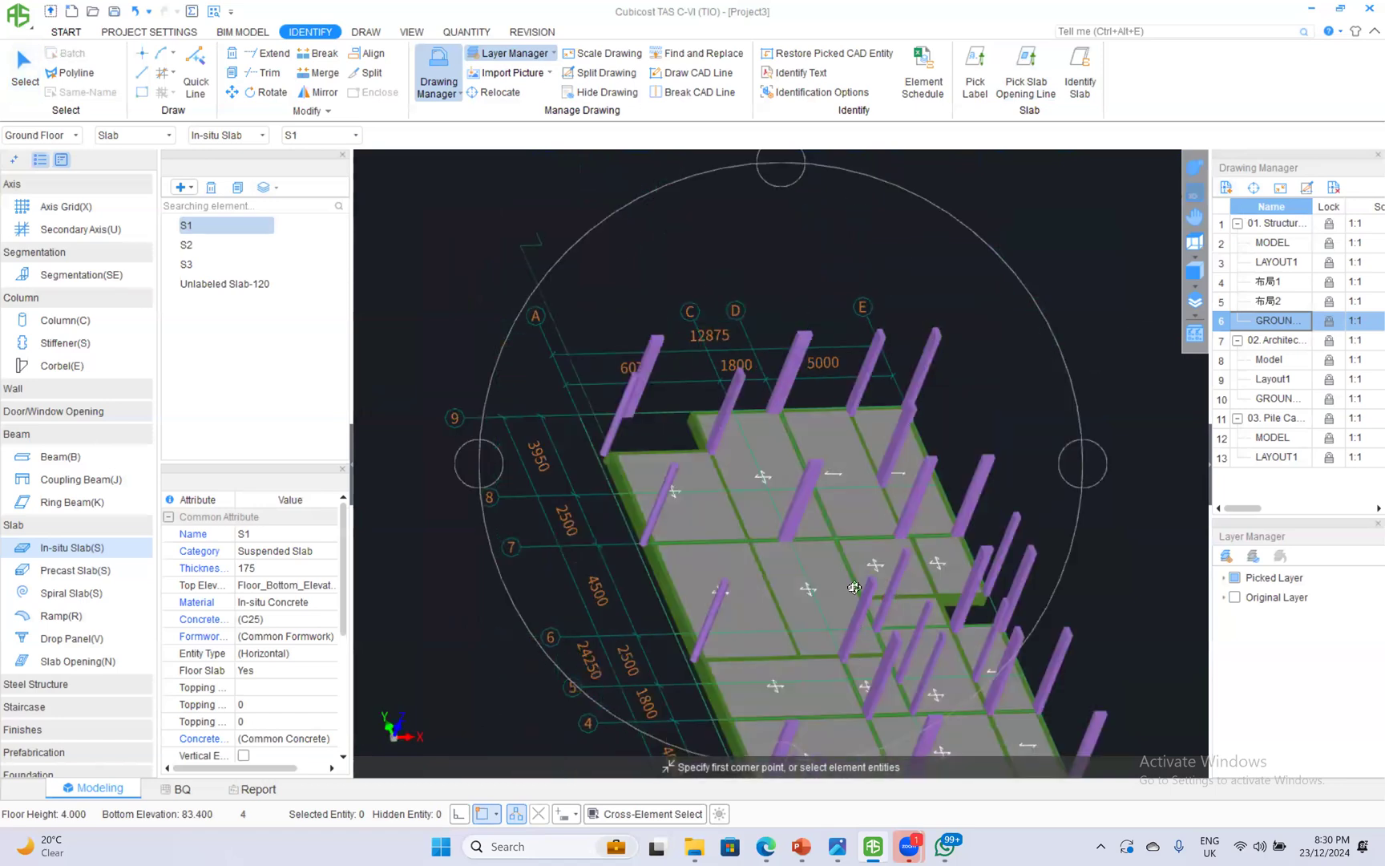
left_click_drag(854, 587, 819, 543)
left_click(1194, 193)
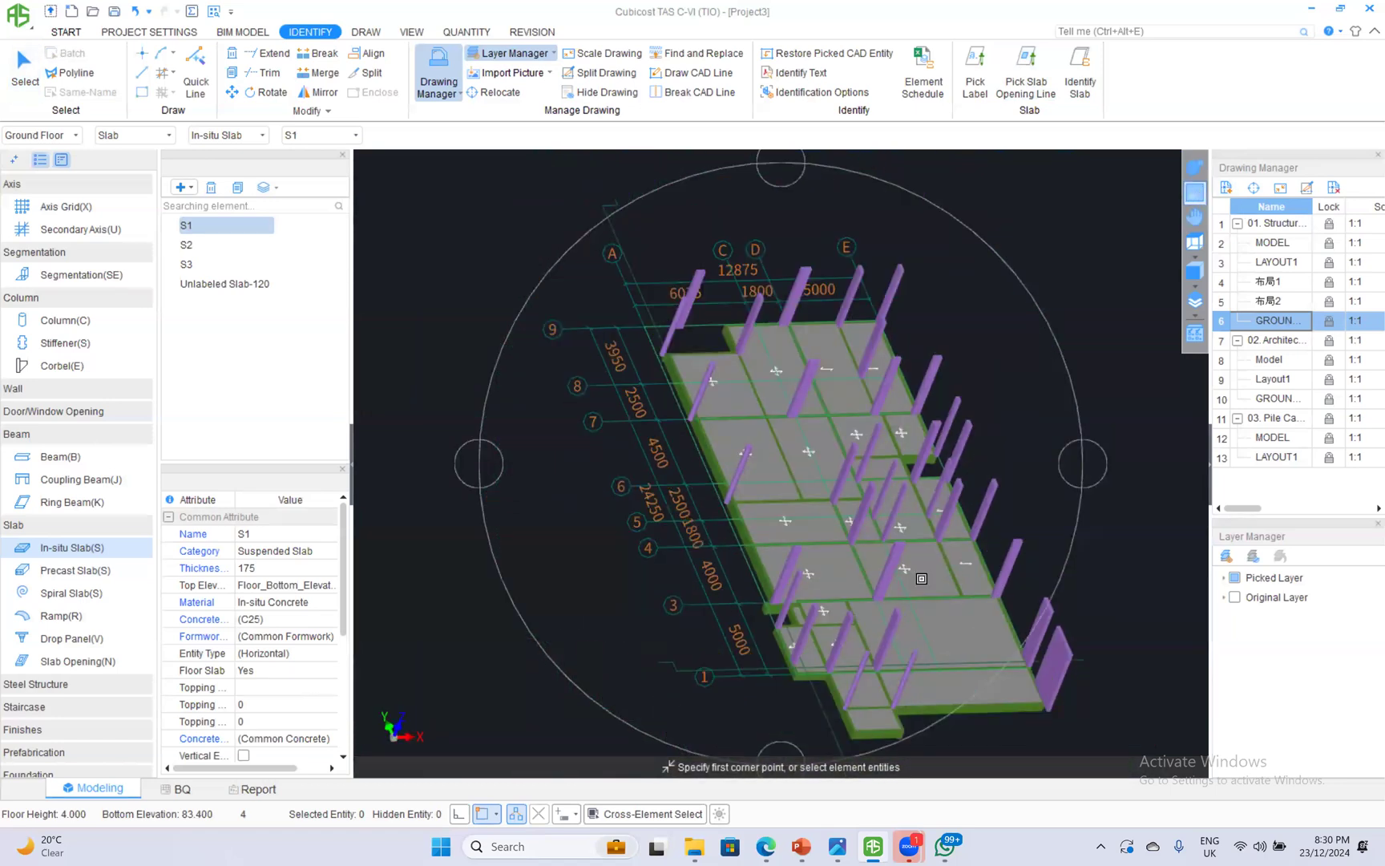
Open the architectural ground floor plan and switch to the Wall element.
double_click(1284, 398)
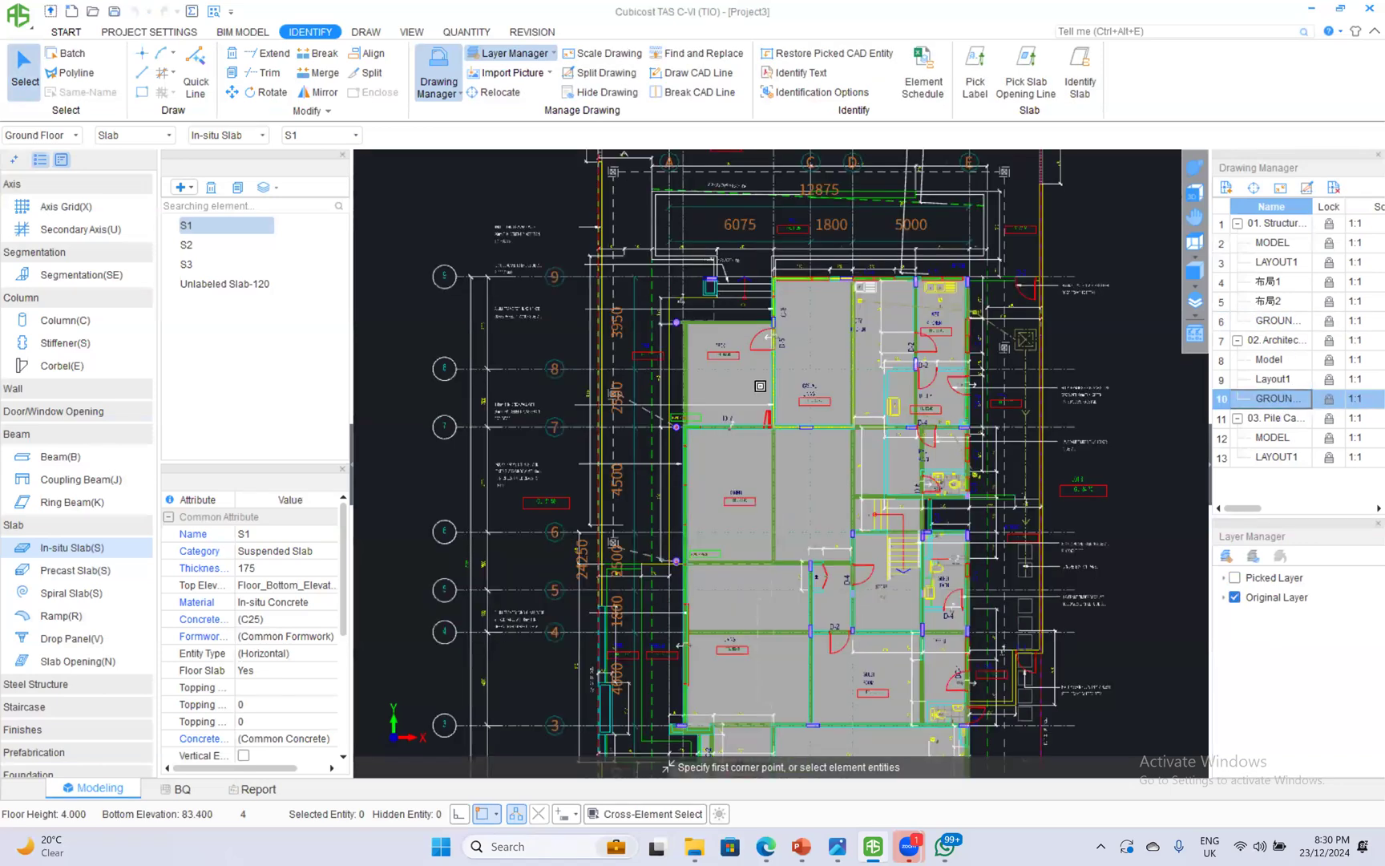
scroll(760, 386, "up", 2)
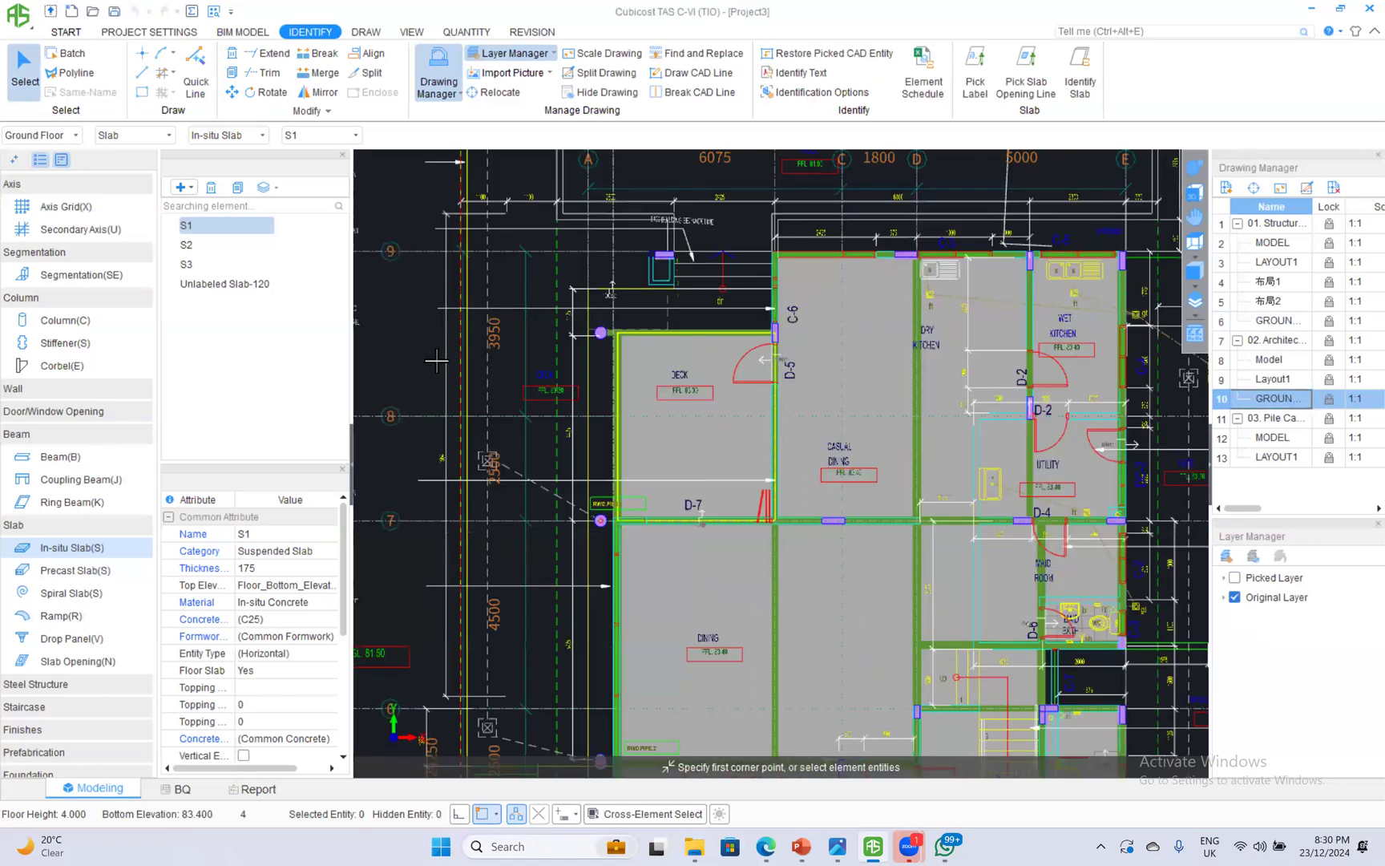
left_click(48, 388)
left_click(58, 411)
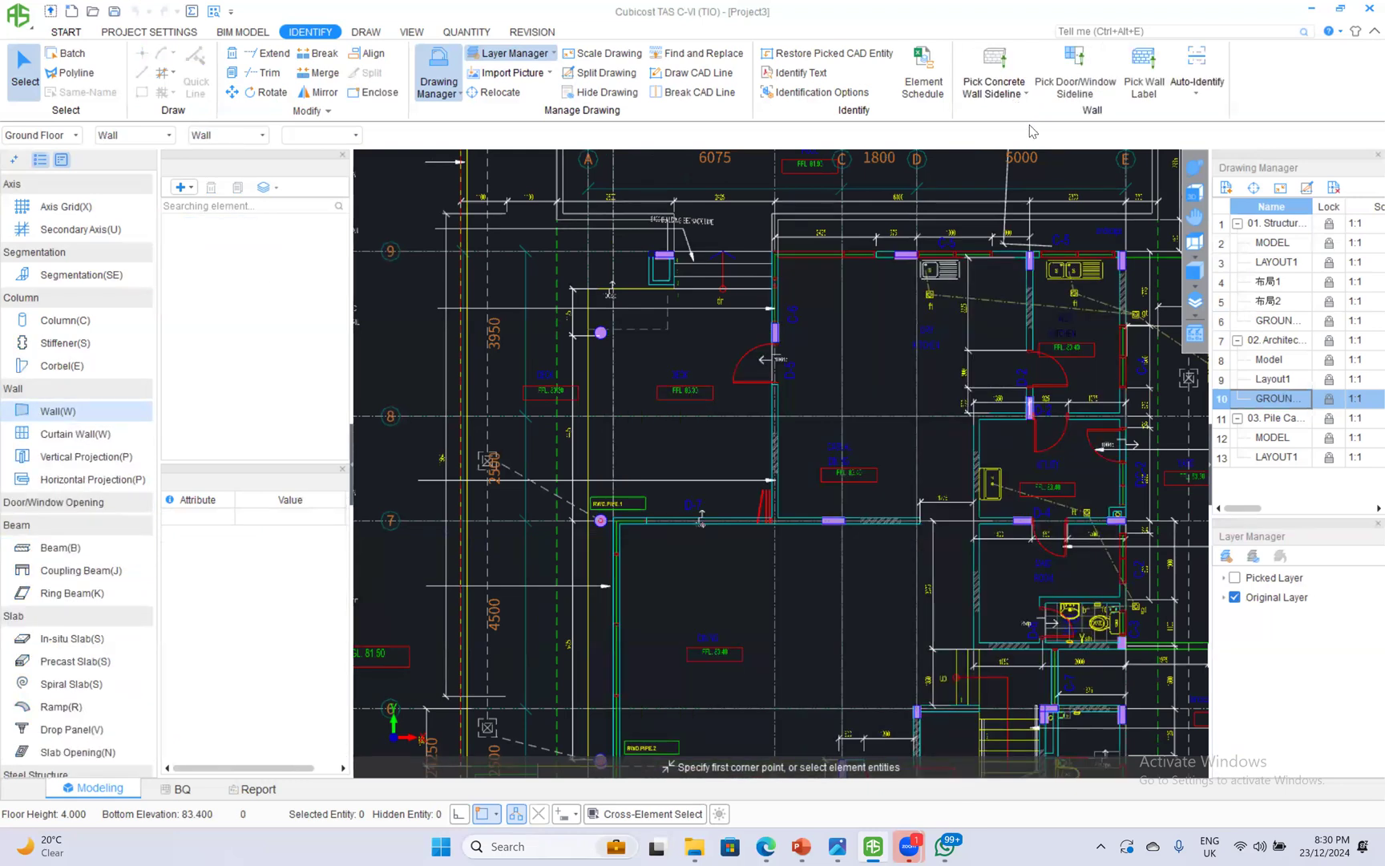
Pick the masonry wall sidelines by layer from the architectural ground floor plan.
left_click(1030, 136)
scroll(873, 297, "up", 2)
scroll(735, 321, "up", 3)
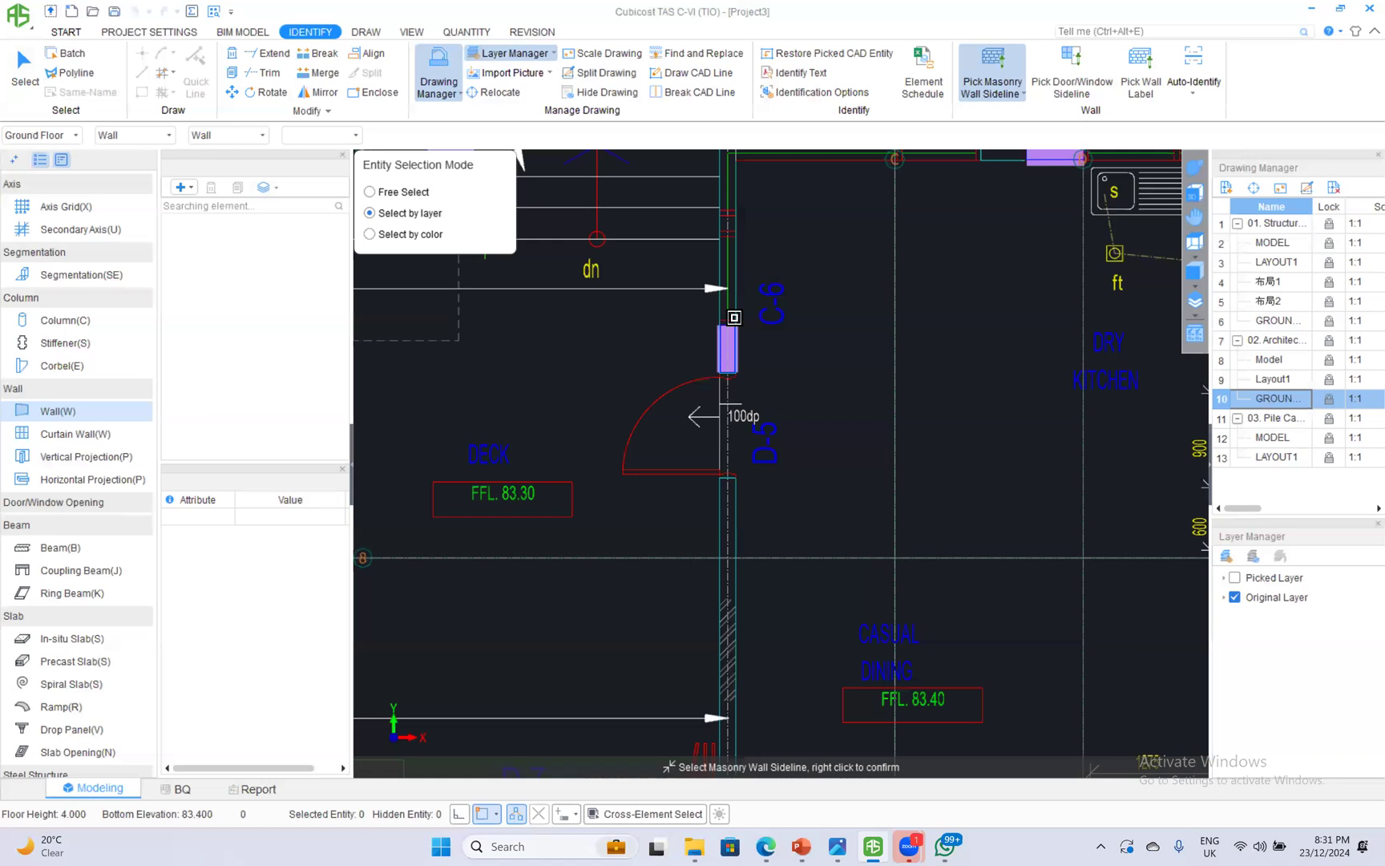
scroll(739, 496, "up", 2)
scroll(837, 465, "down", 2)
key("Escape")
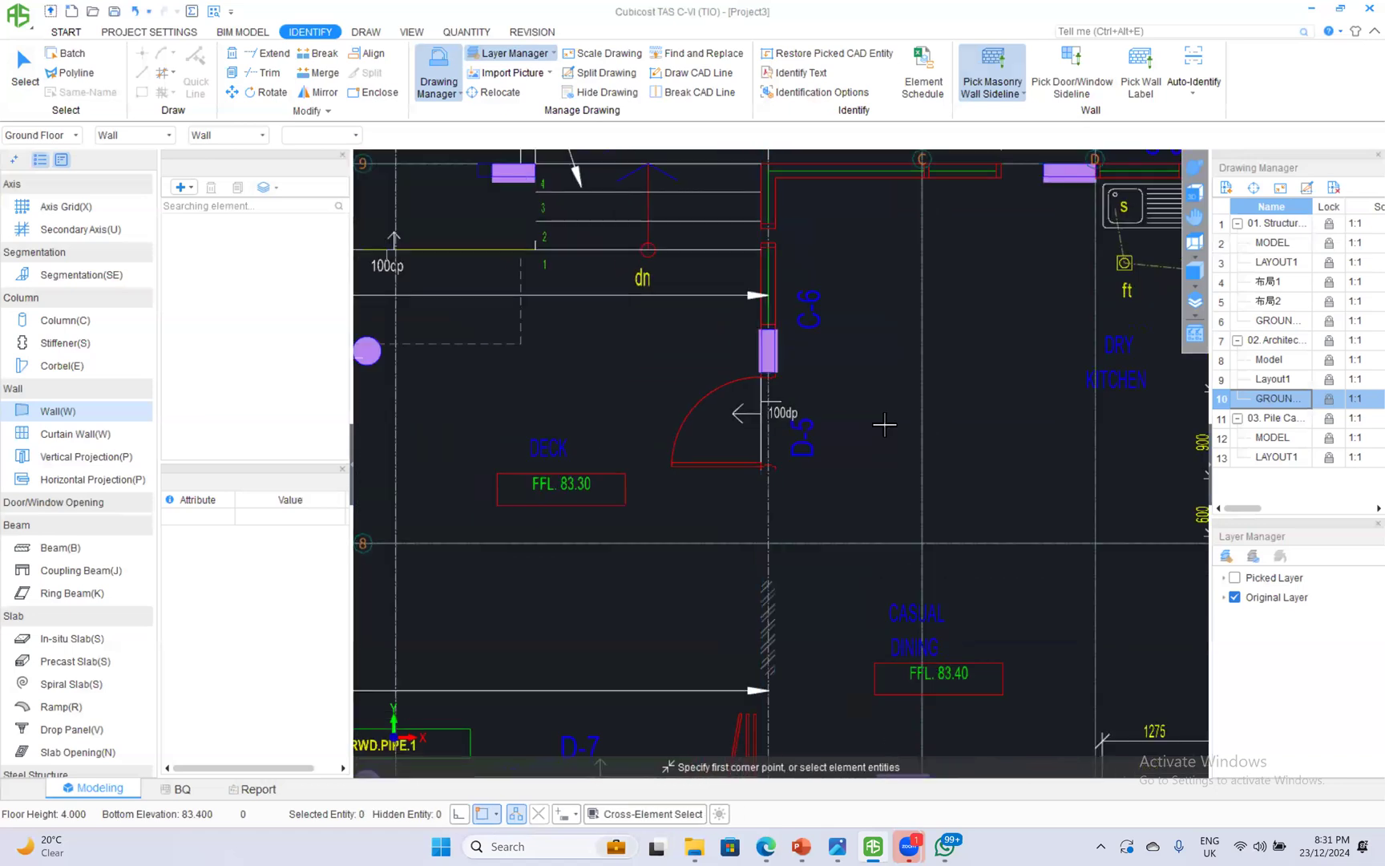
Pick the door and window opening sidelines by layer from the architectural plan.
left_click(1066, 68)
left_click(694, 405)
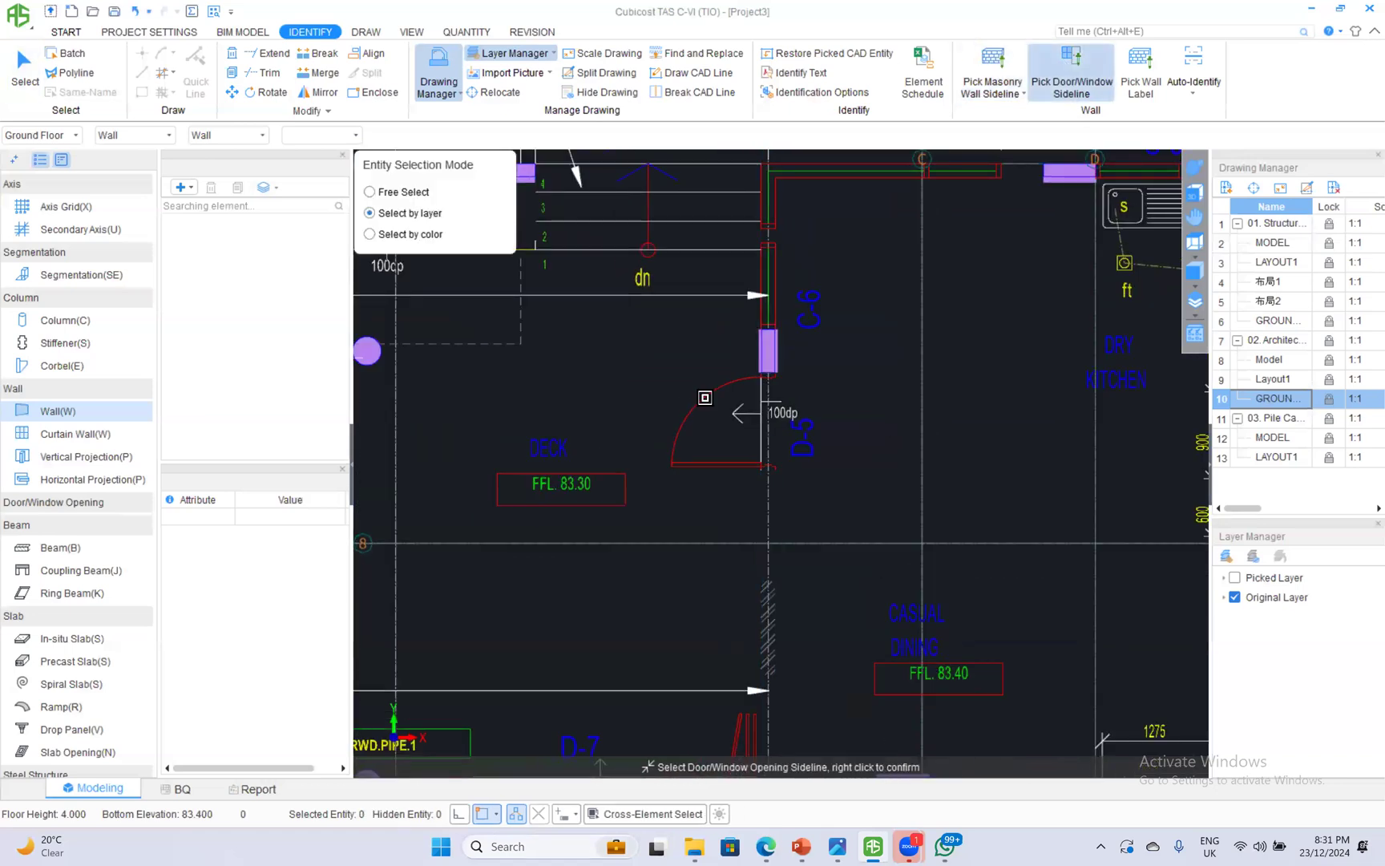
left_click(776, 306)
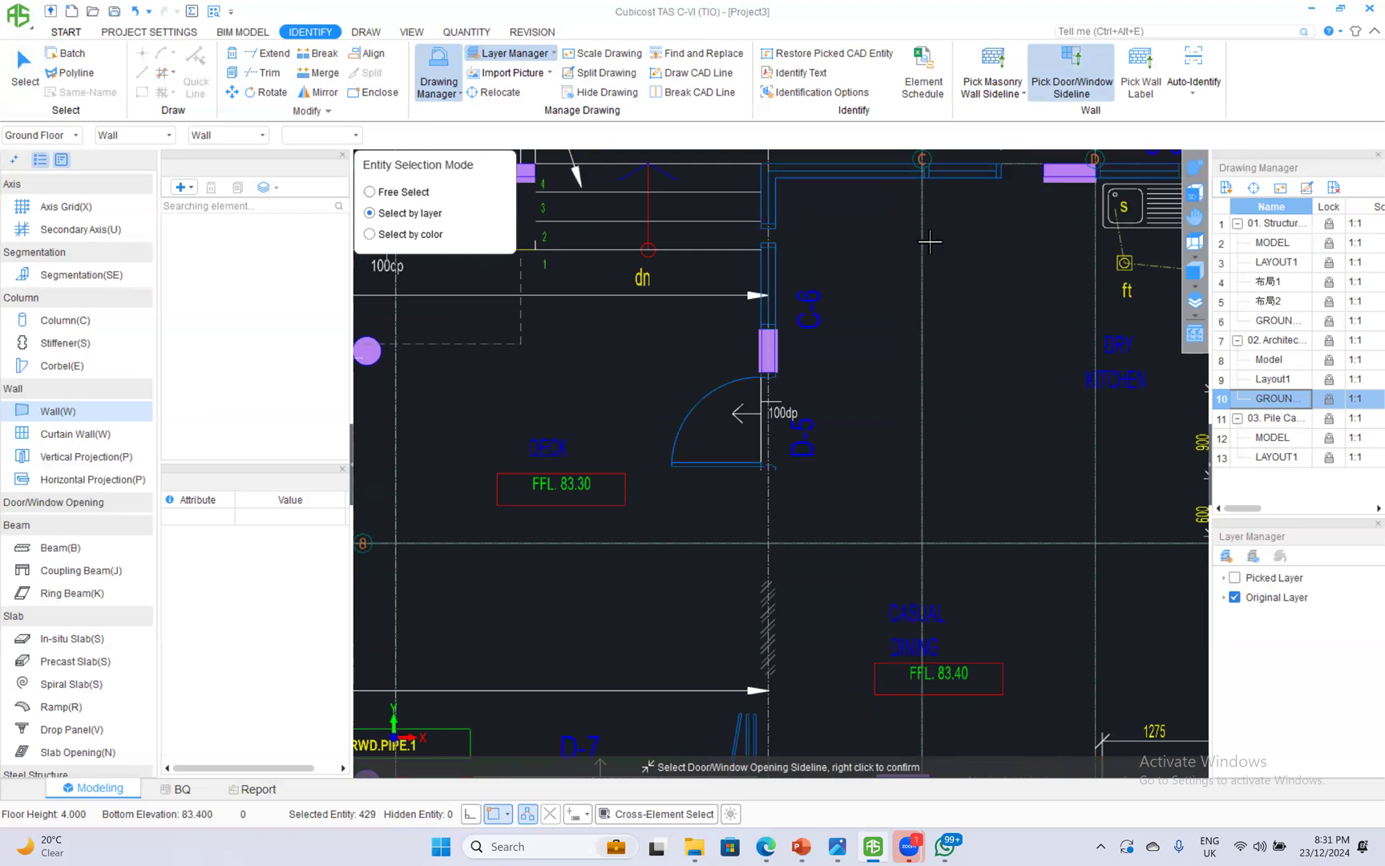
right_click(819, 420)
scroll(856, 426, "down", 2)
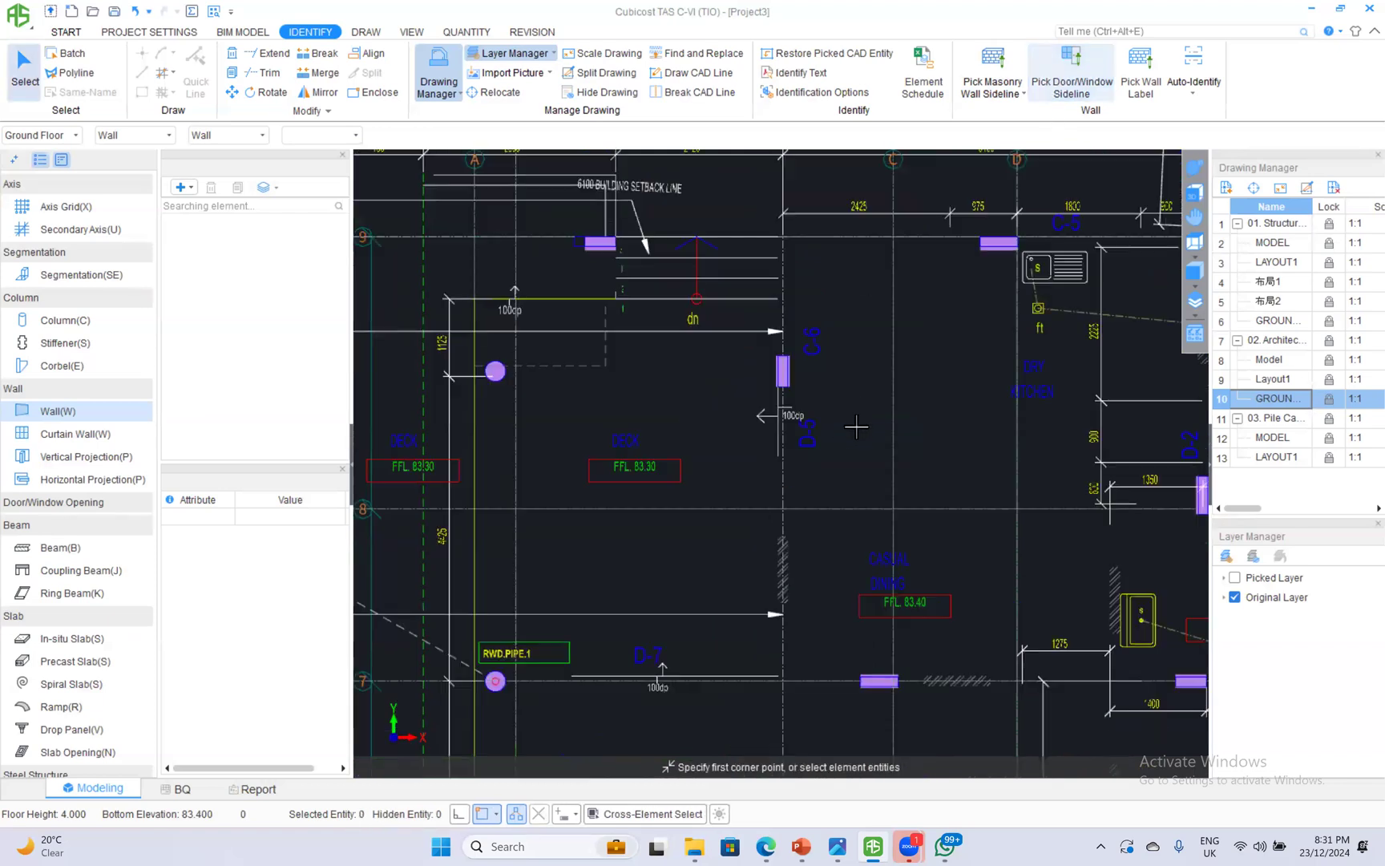
Auto-identify the Ground Floor masonry walls from the picked sidelines and inspect them in 3D.
left_click(1194, 71)
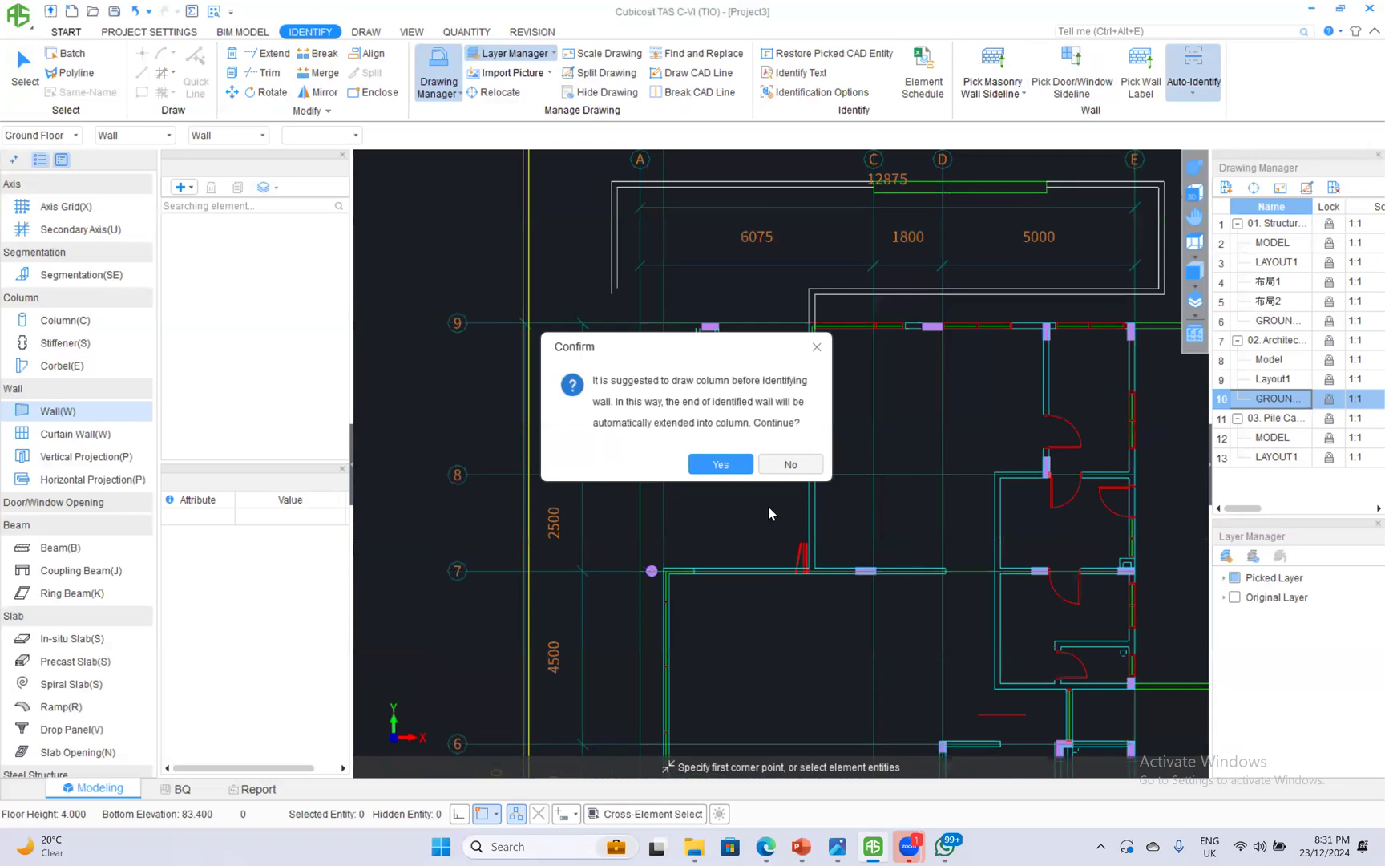
left_click(790, 465)
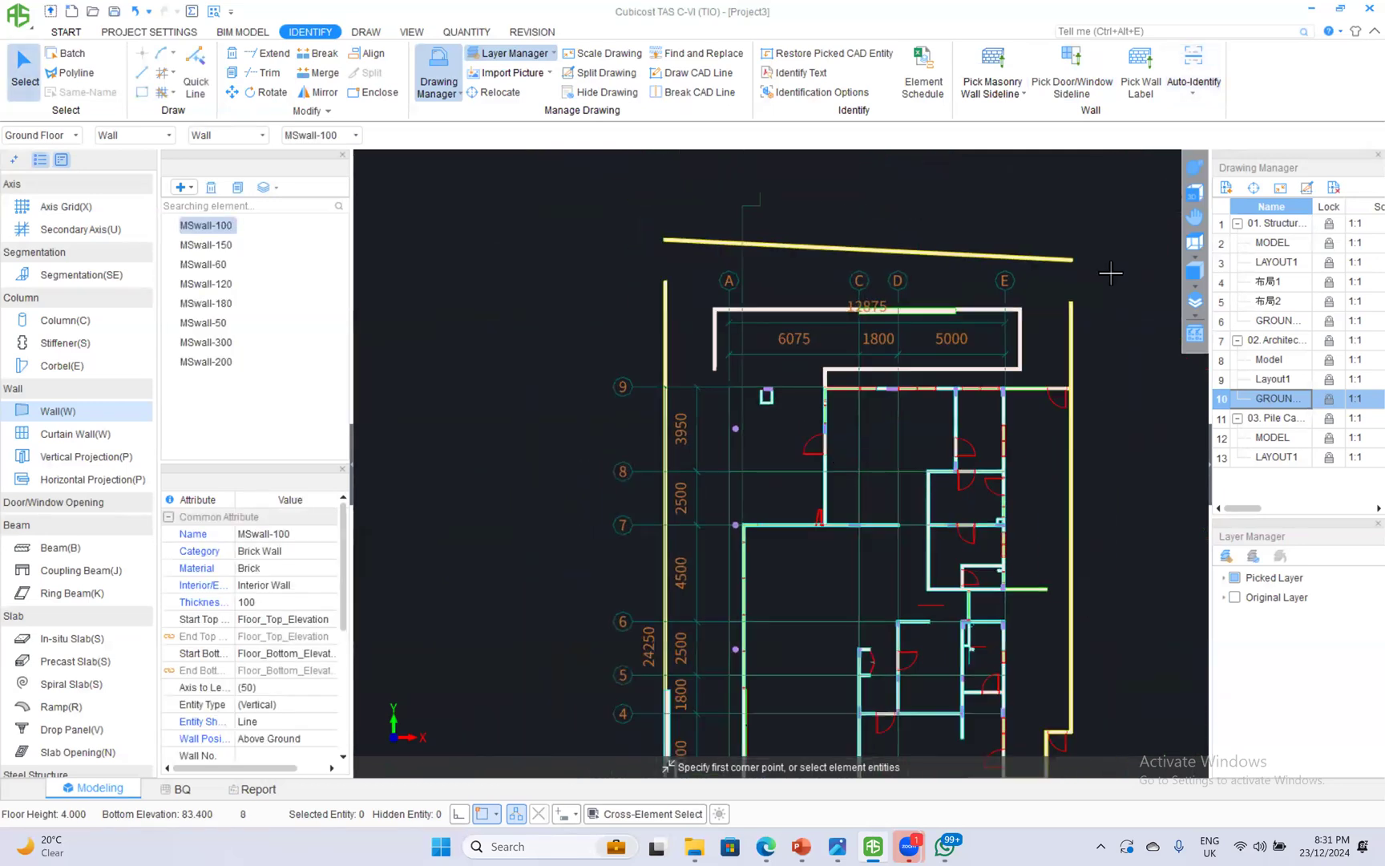
left_click(1195, 168)
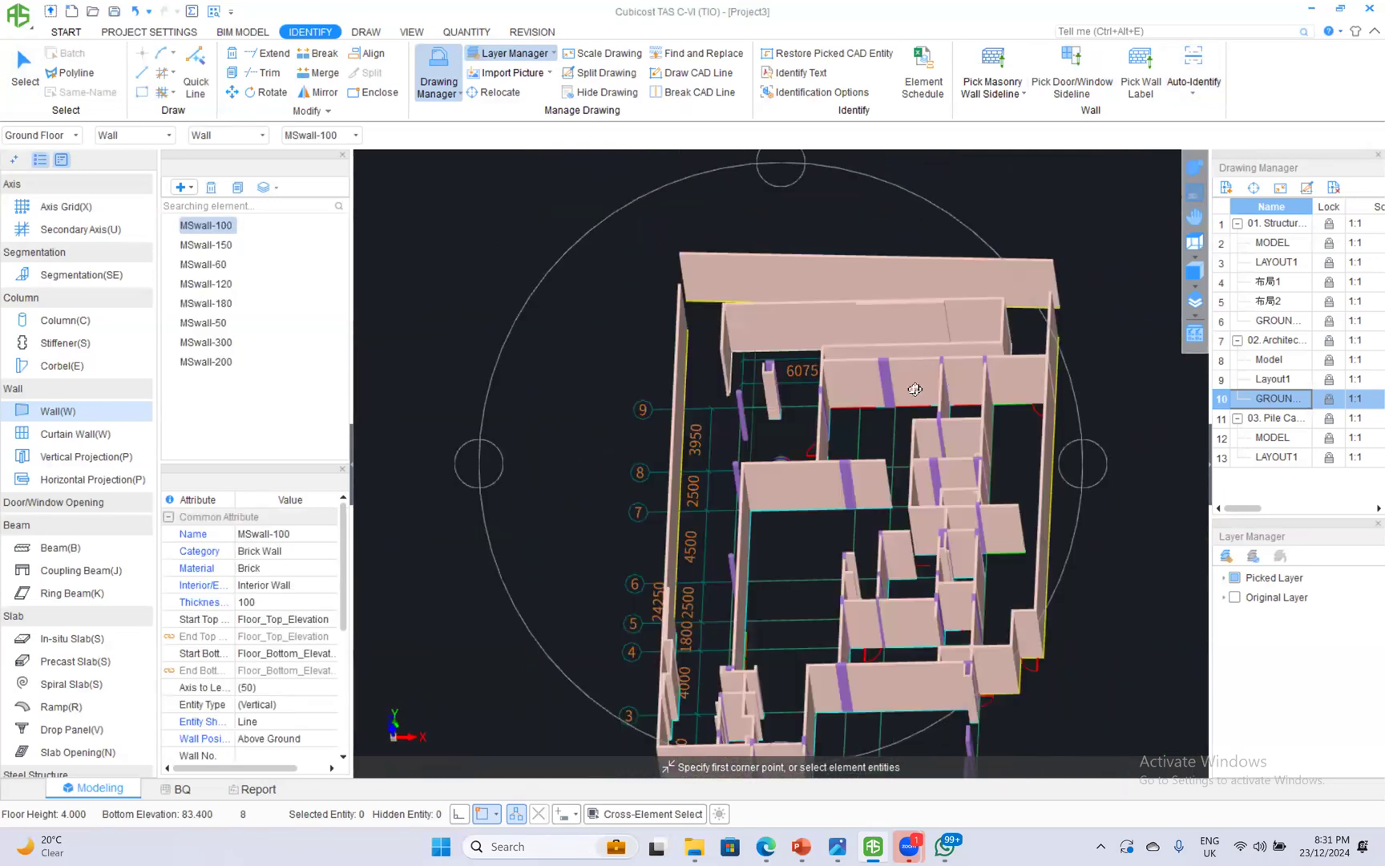
left_click(1188, 192)
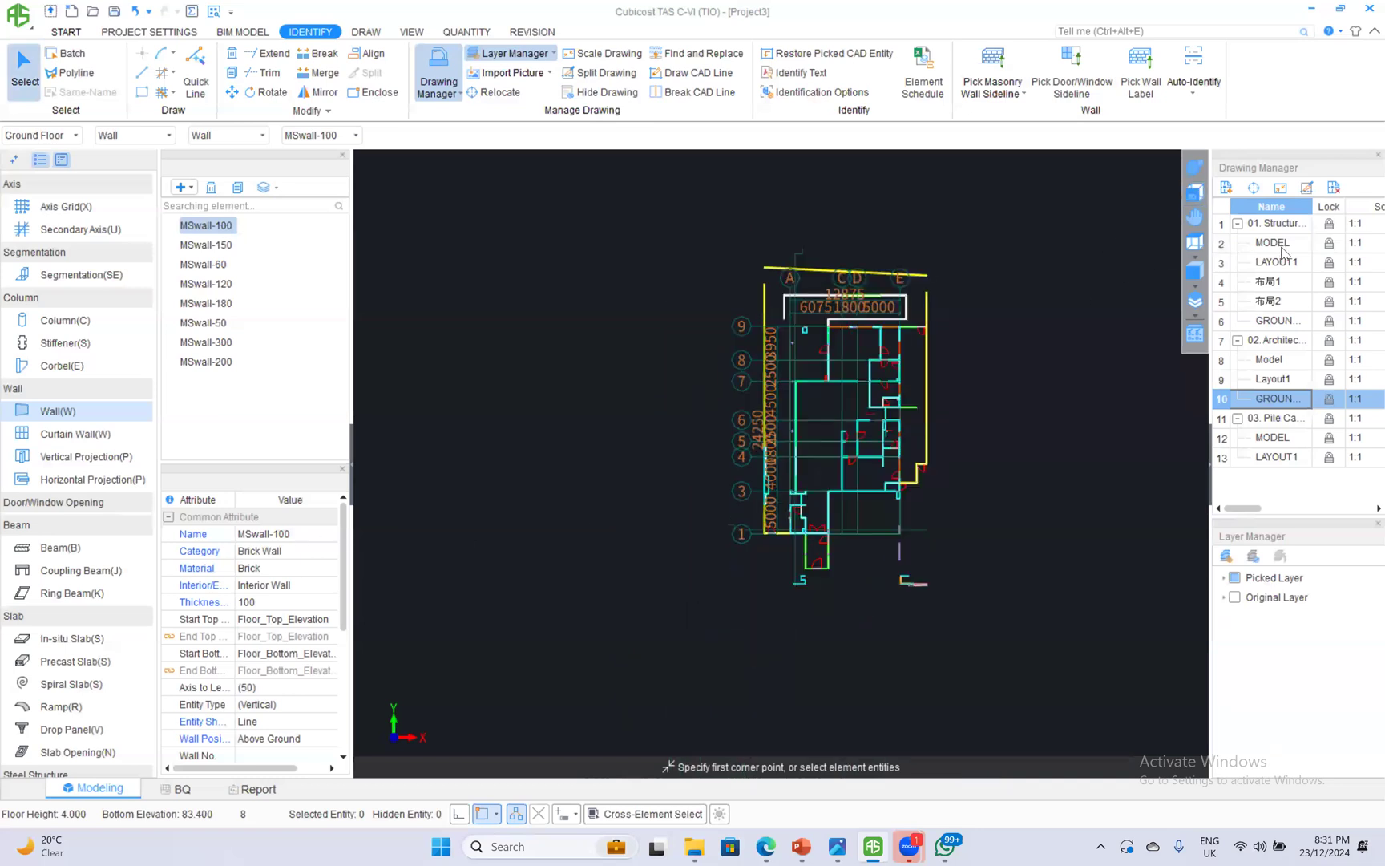
Open the full 02 architectural drawing and select its entire Win&Door table for door and window schedule identification under the Door element.
double_click(1281, 342)
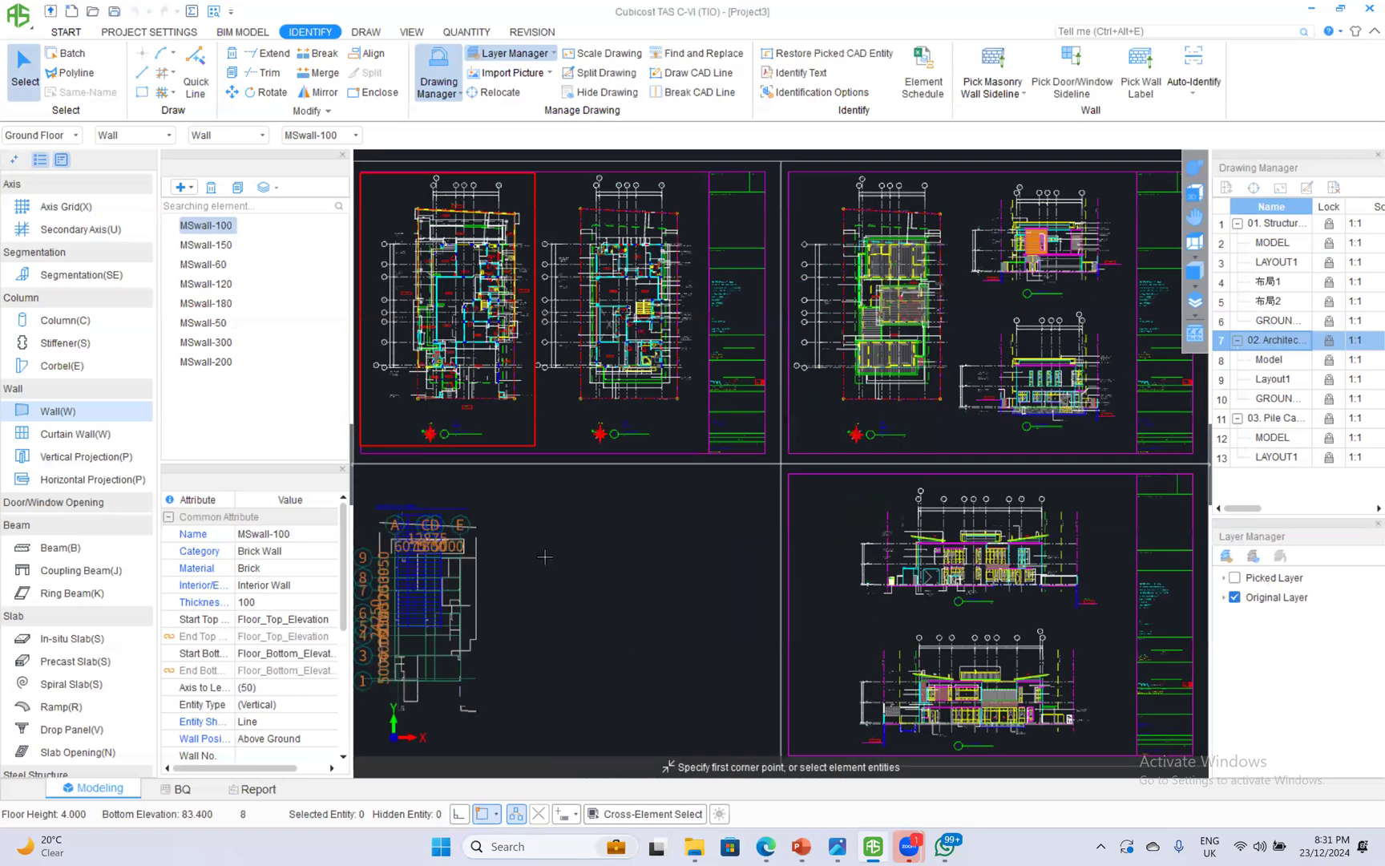
scroll(545, 438, "up", 5)
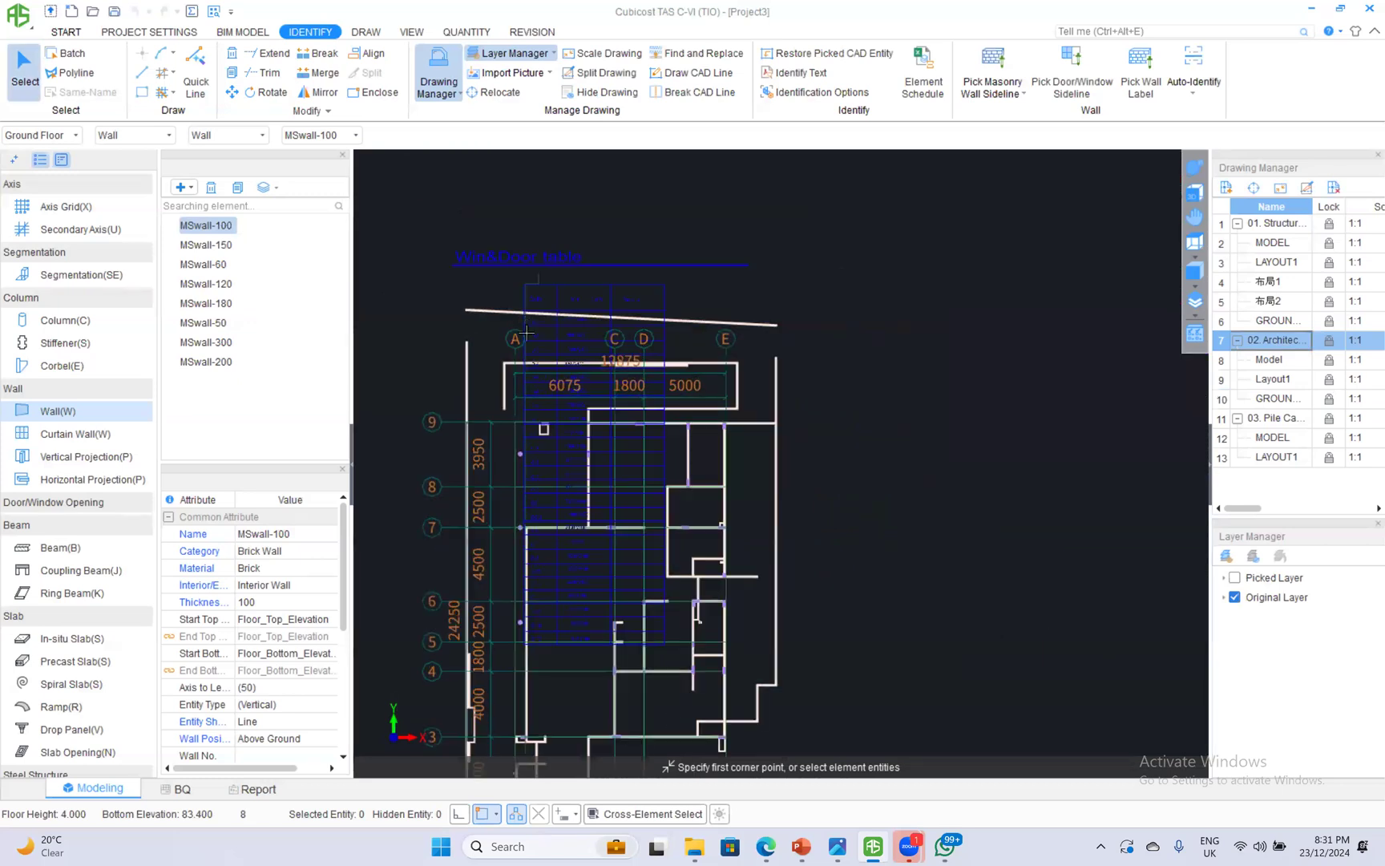
left_click(62, 506)
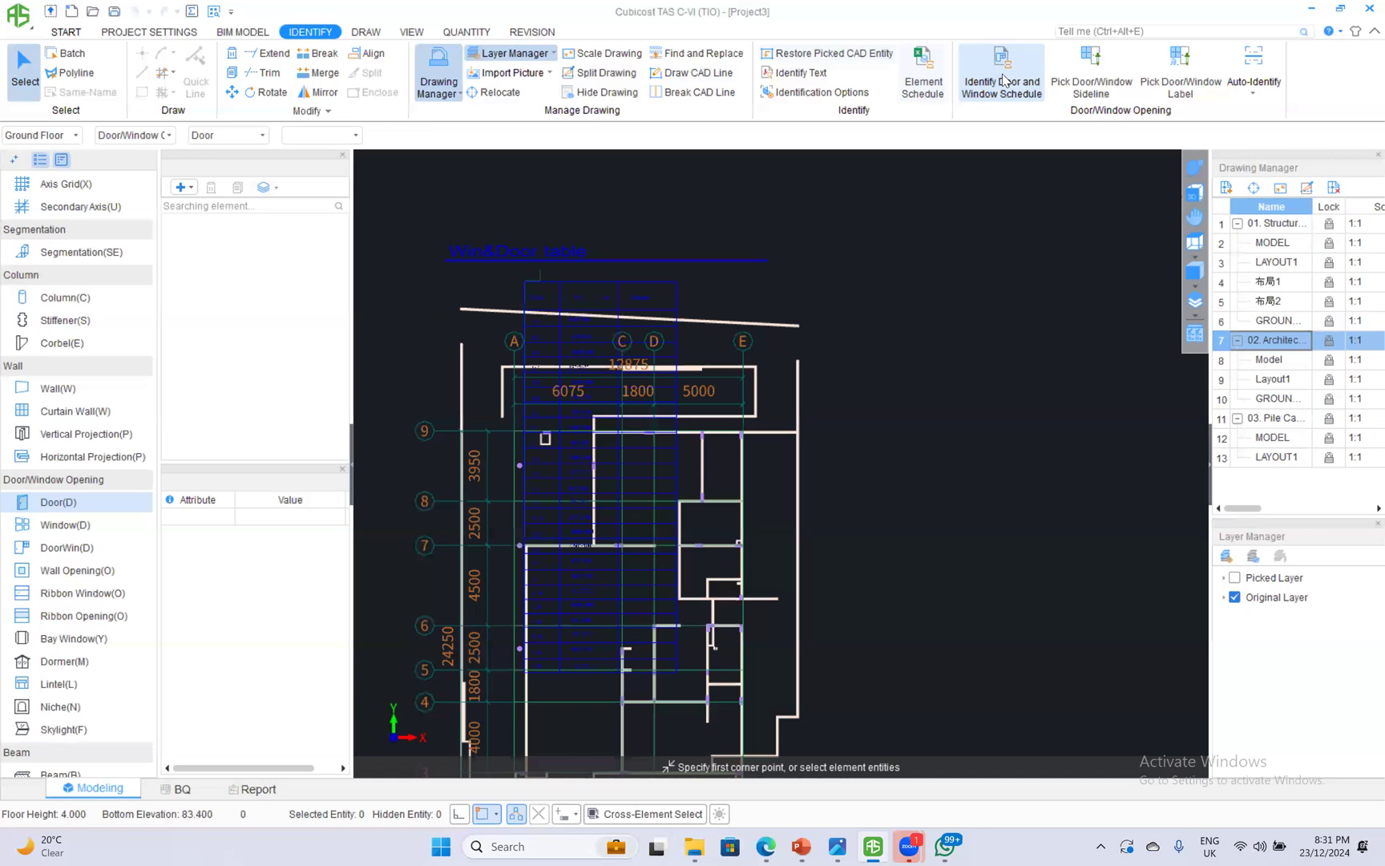
left_click(1005, 80)
scroll(478, 437, "up", 1)
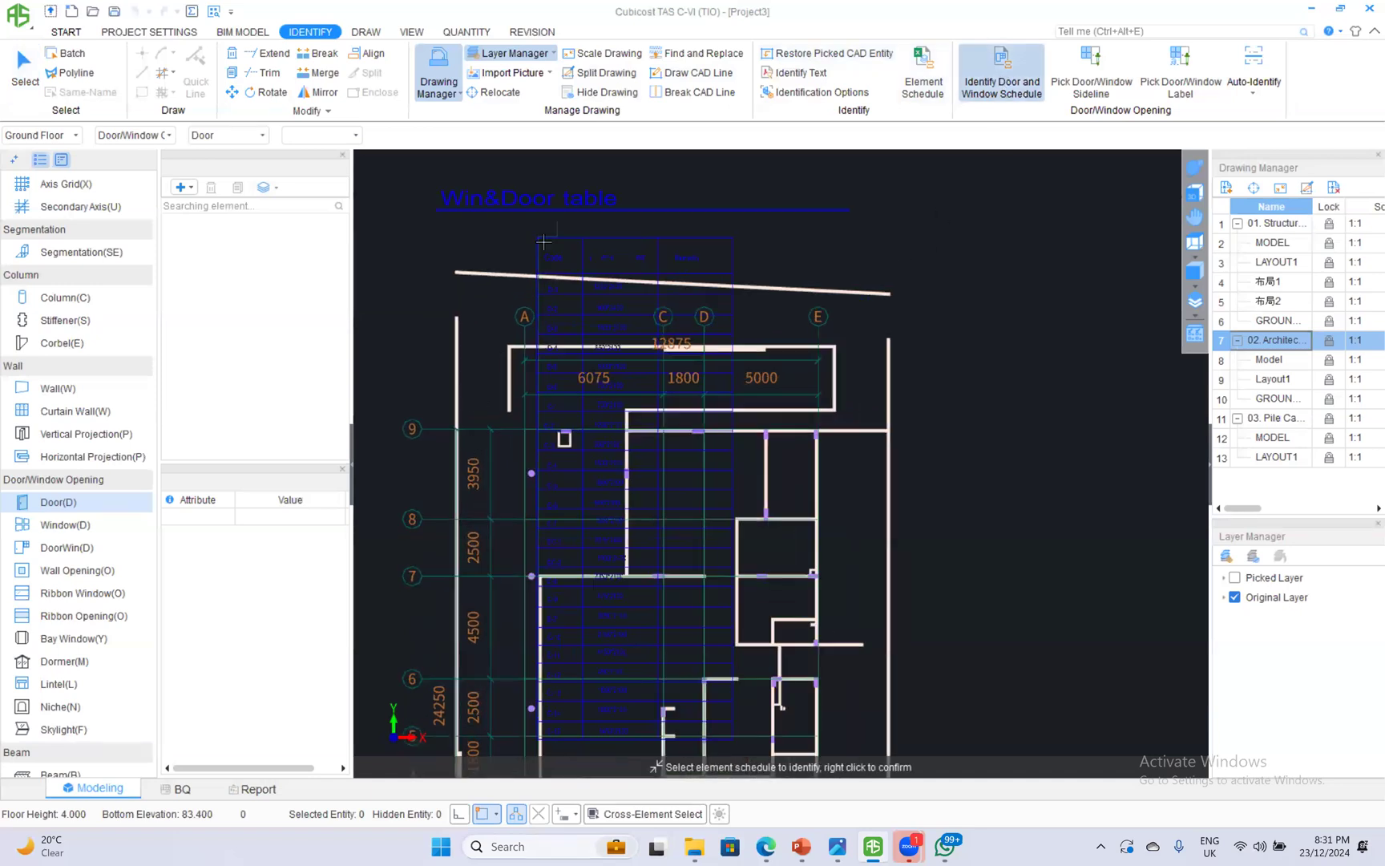
scroll(599, 419, "down", 2)
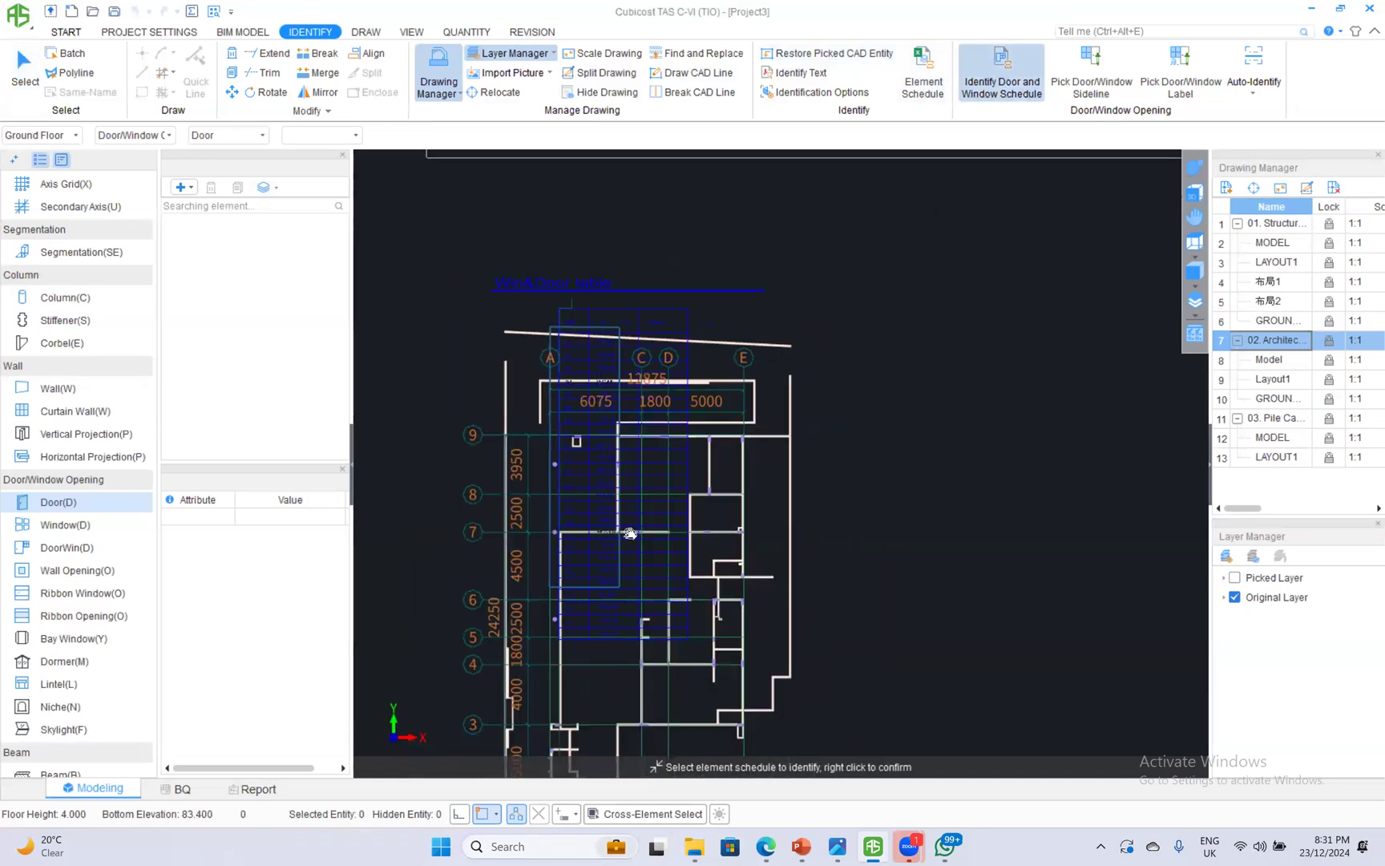
middle_click_drag(631, 533, 645, 426)
scroll(647, 549, "up", 1)
left_click(657, 545)
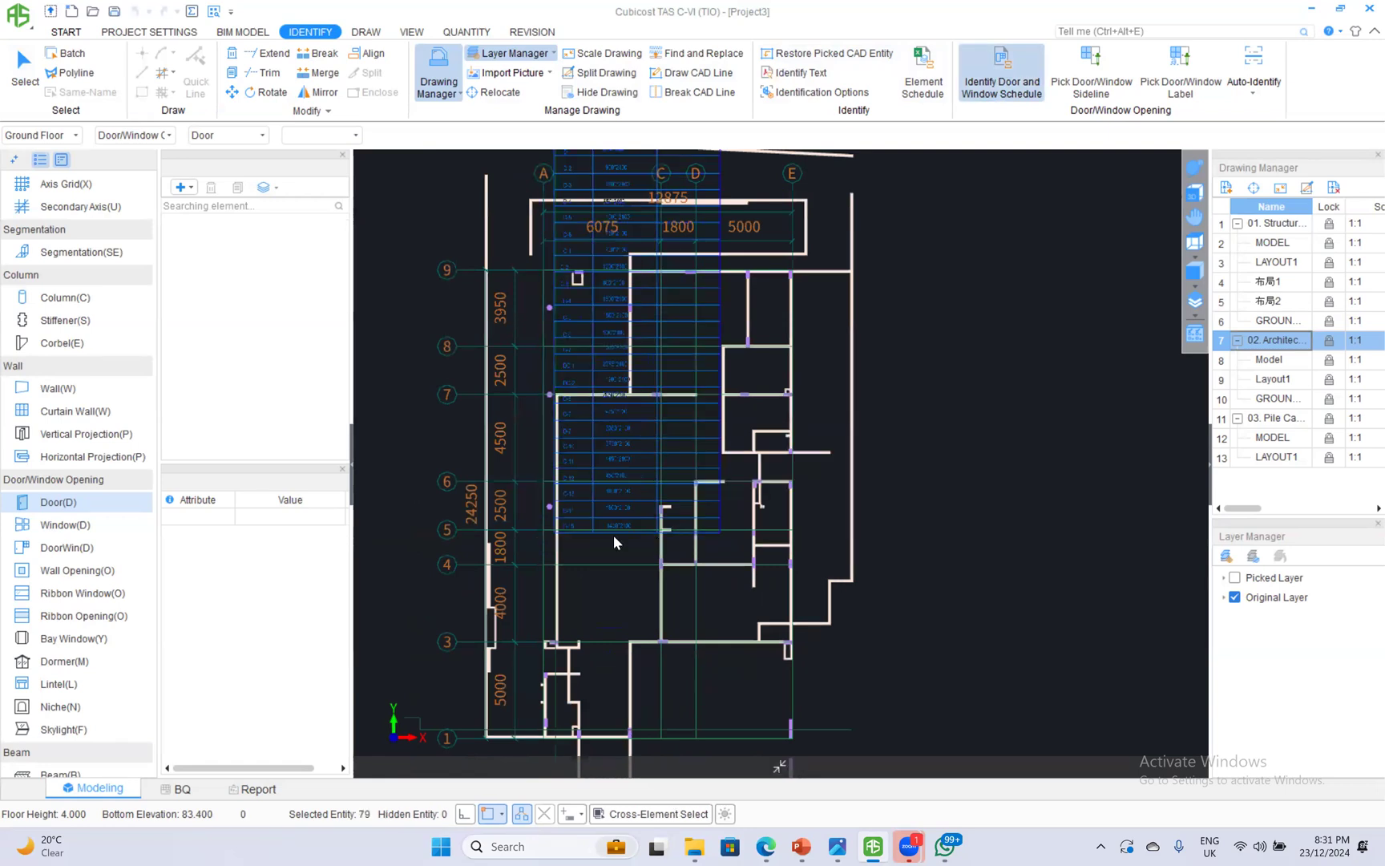
right_click(613, 535)
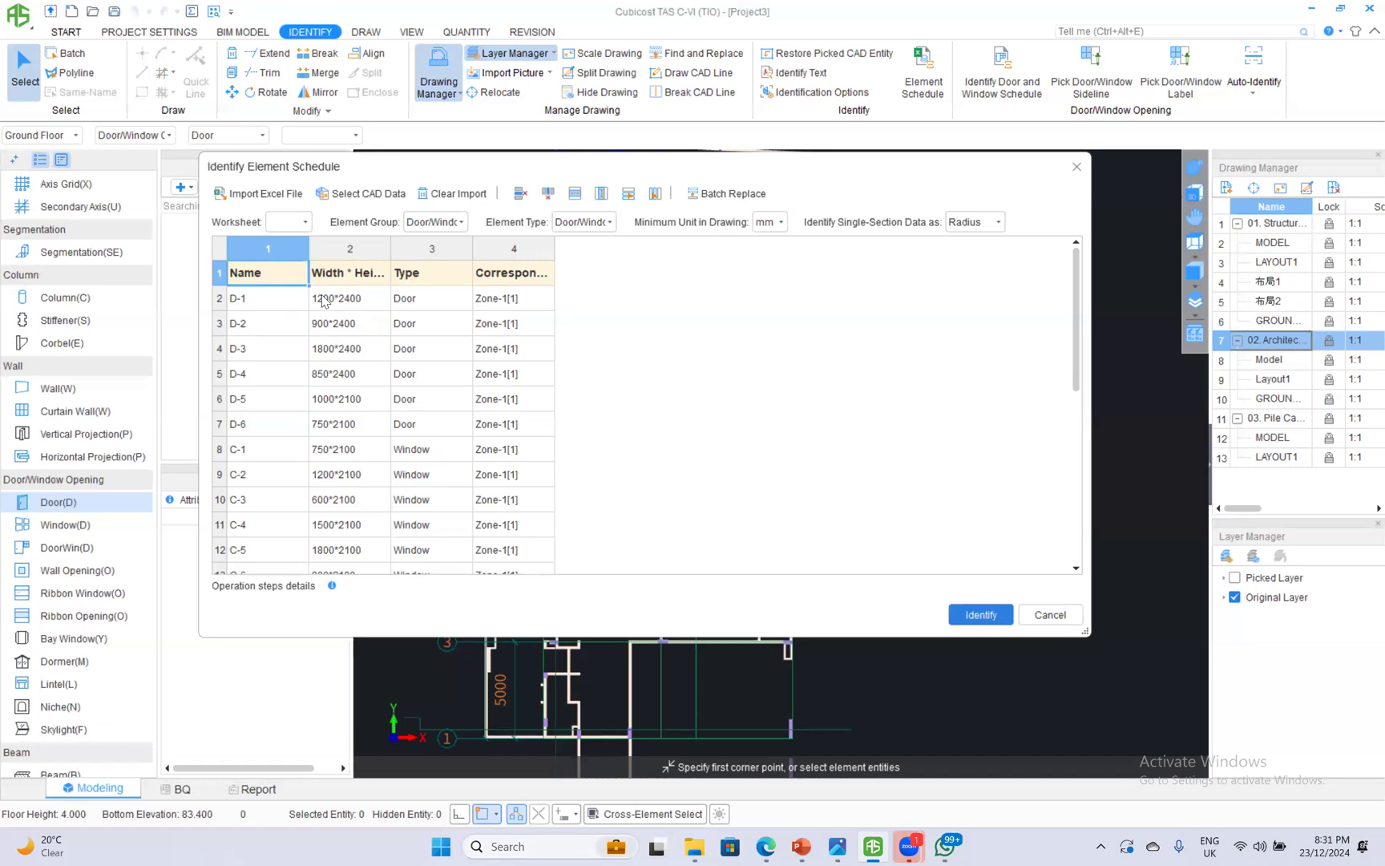
Identify the door and window elements from the extracted schedule and close the schedule dialog.
left_click(964, 619)
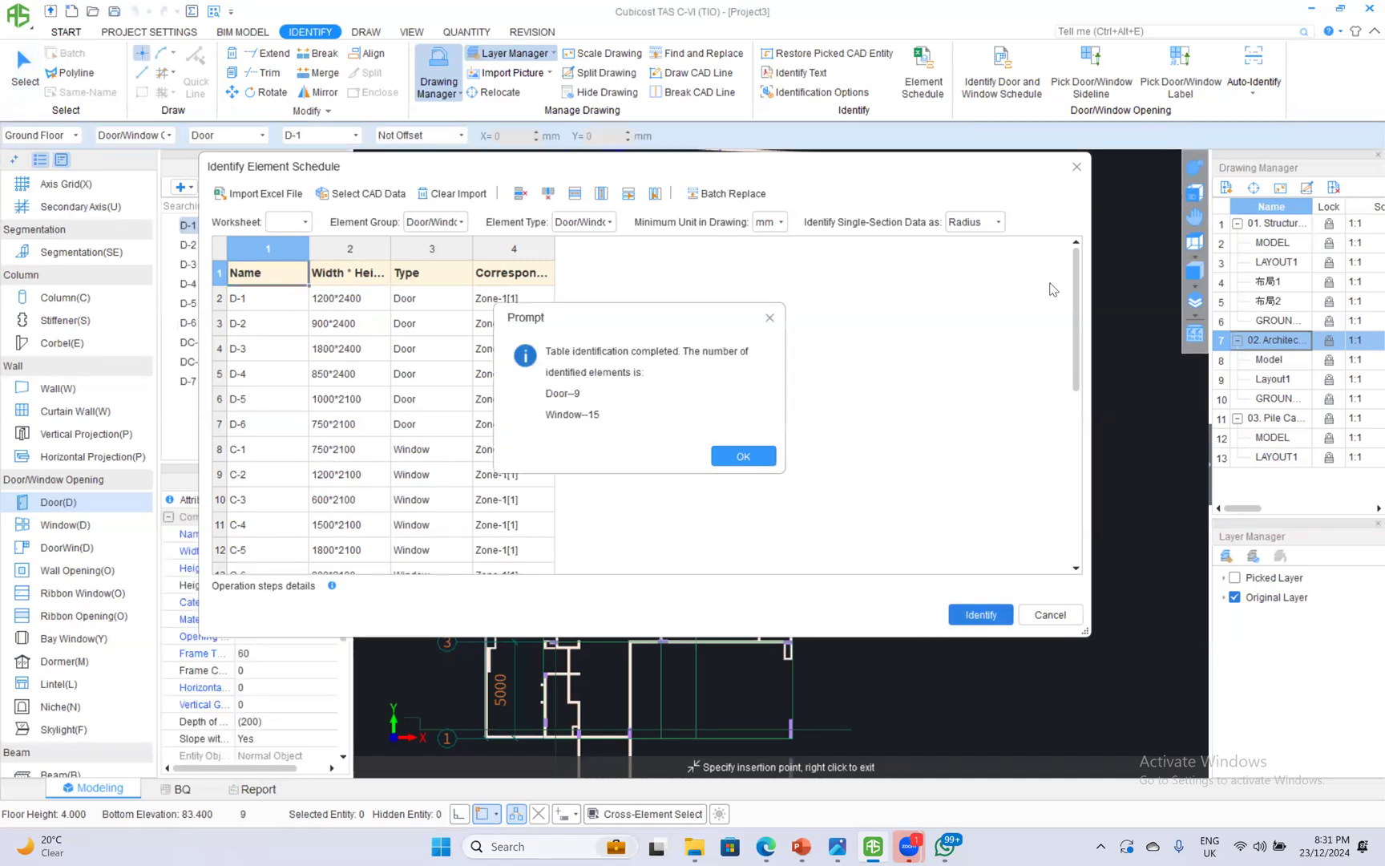
key("Return")
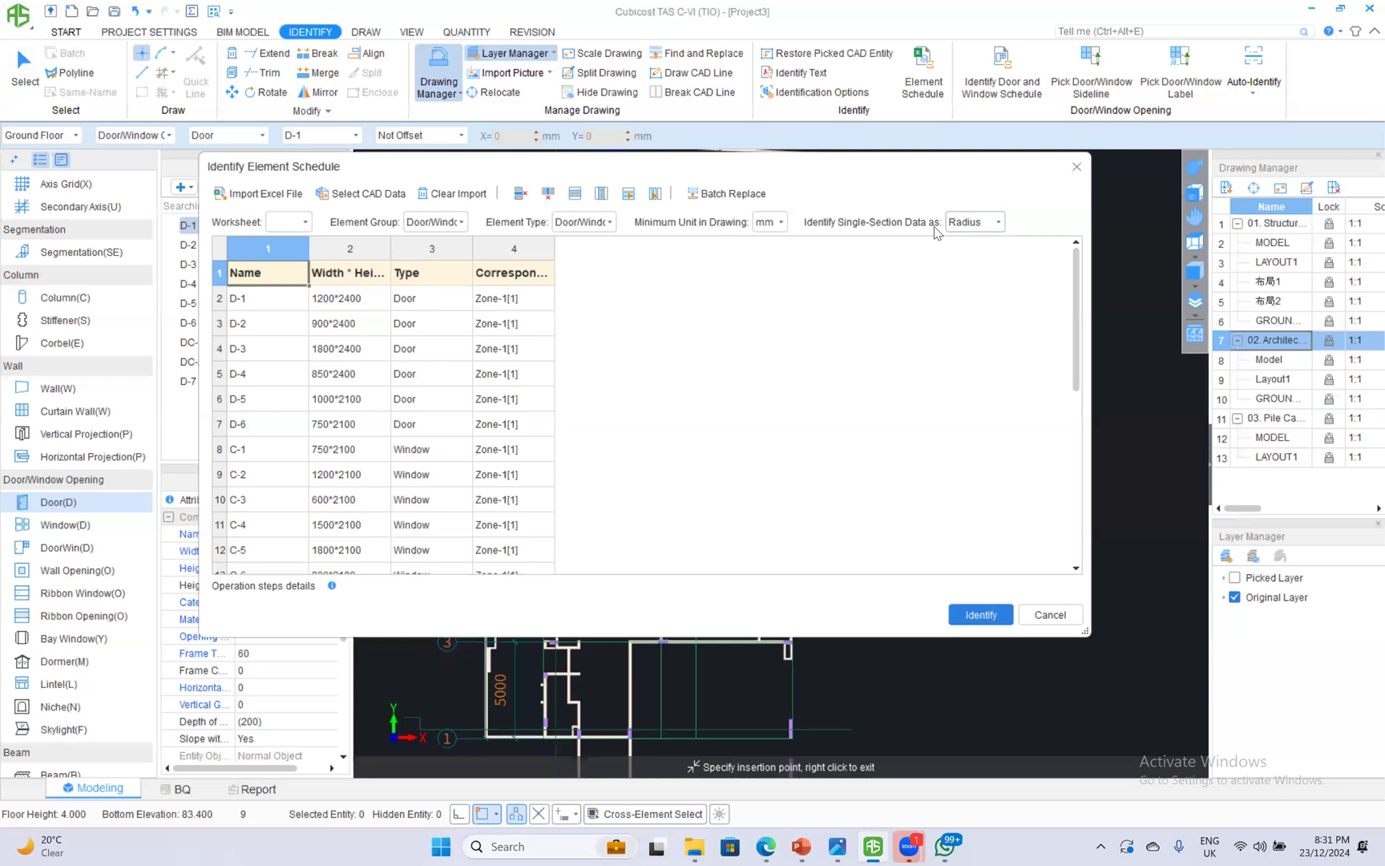
left_click(1077, 167)
Open the architectural ground floor plan and pick the door and window labels by layer.
scroll(628, 538, "down", 3)
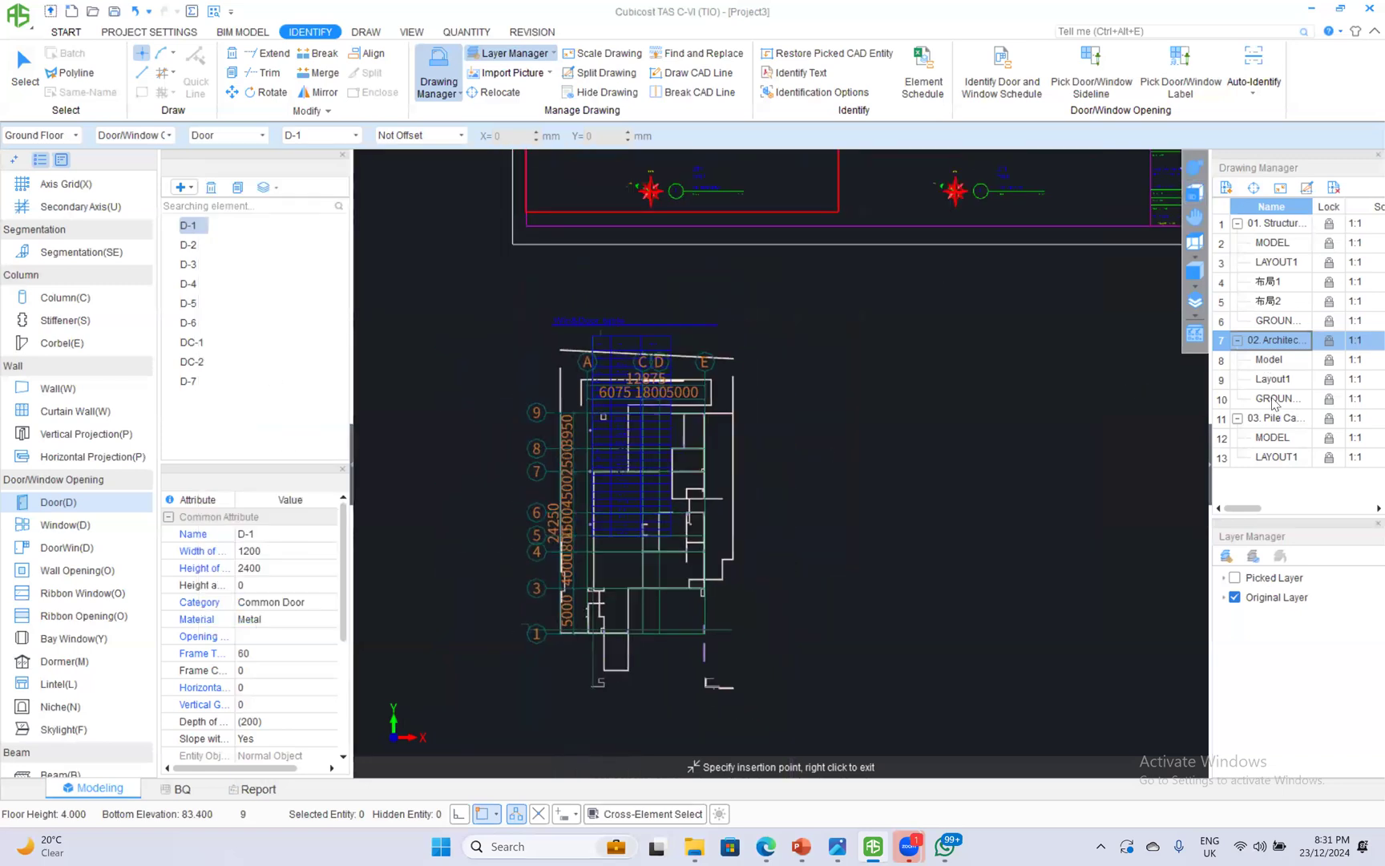
double_click(1275, 398)
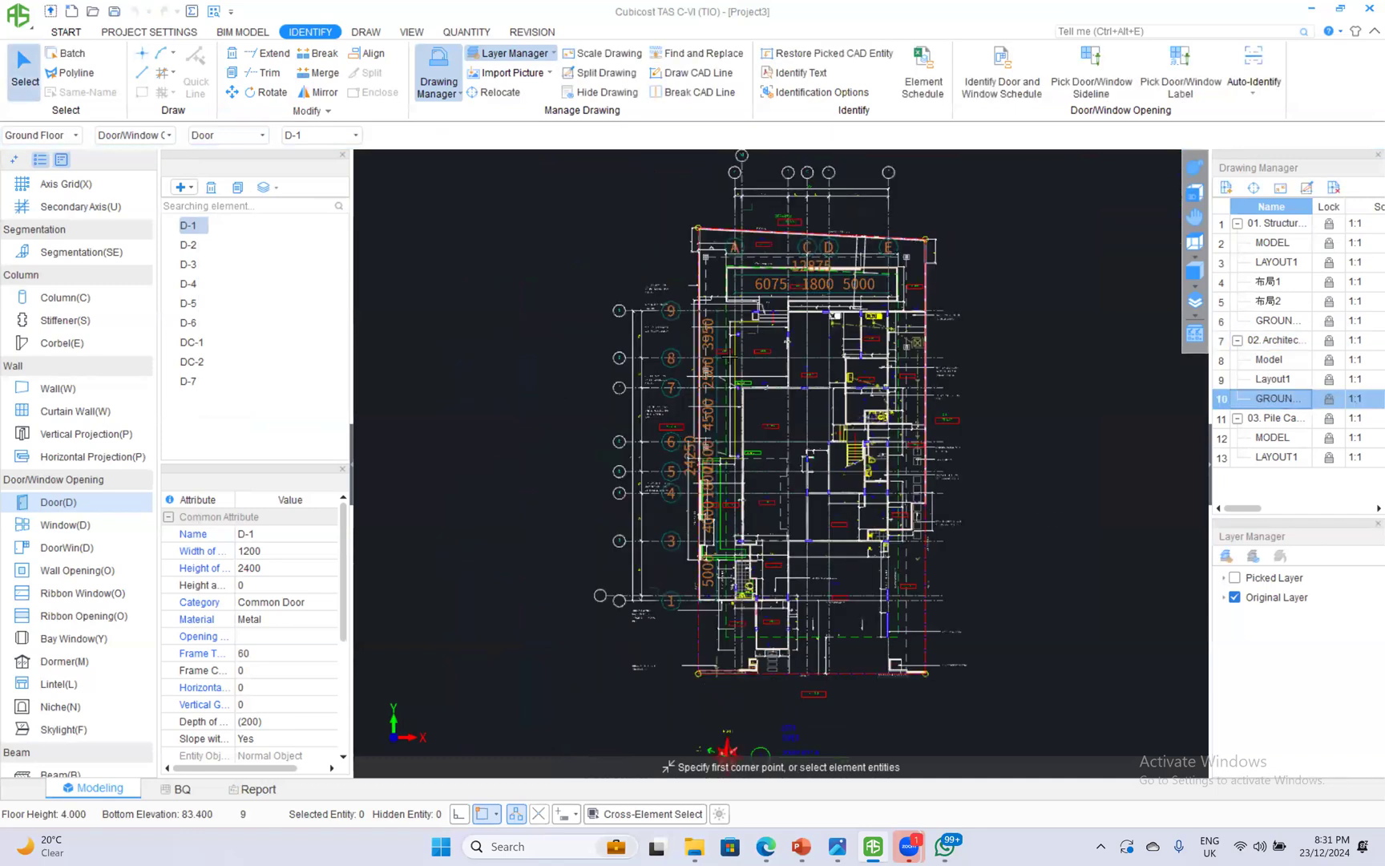
scroll(734, 341, "up", 2)
scroll(836, 320, "up", 2)
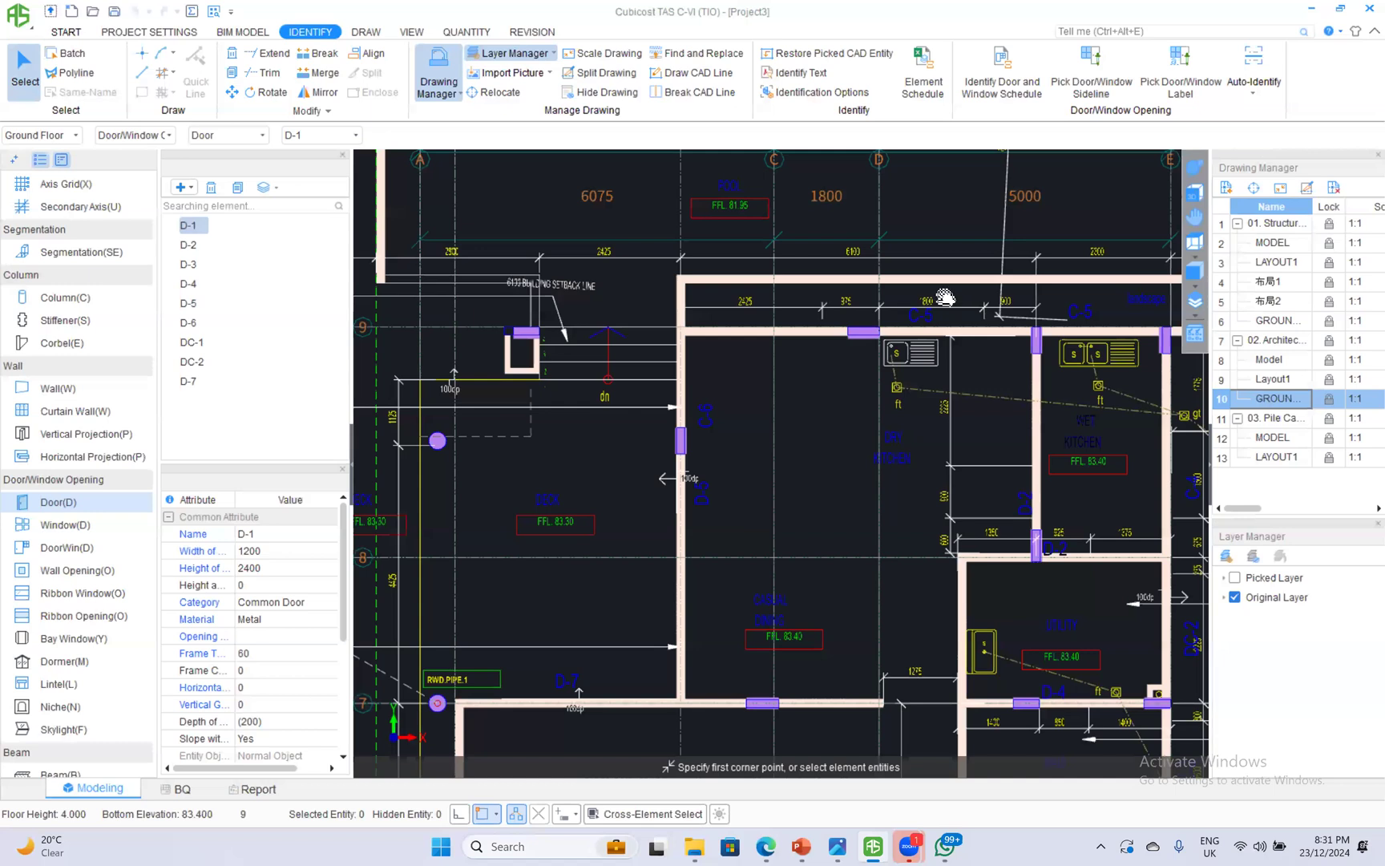
scroll(834, 397, "up", 2)
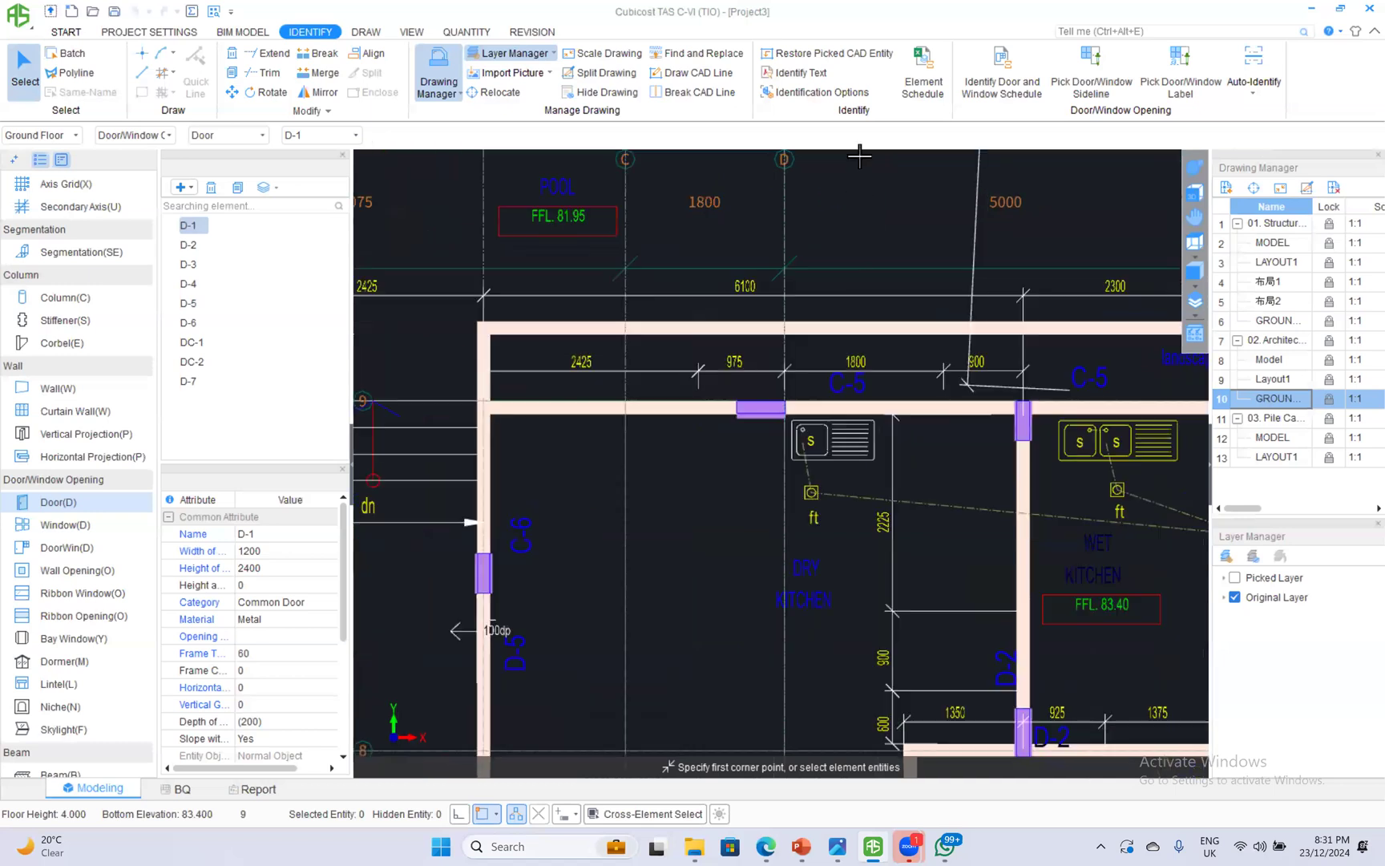
left_click(1192, 71)
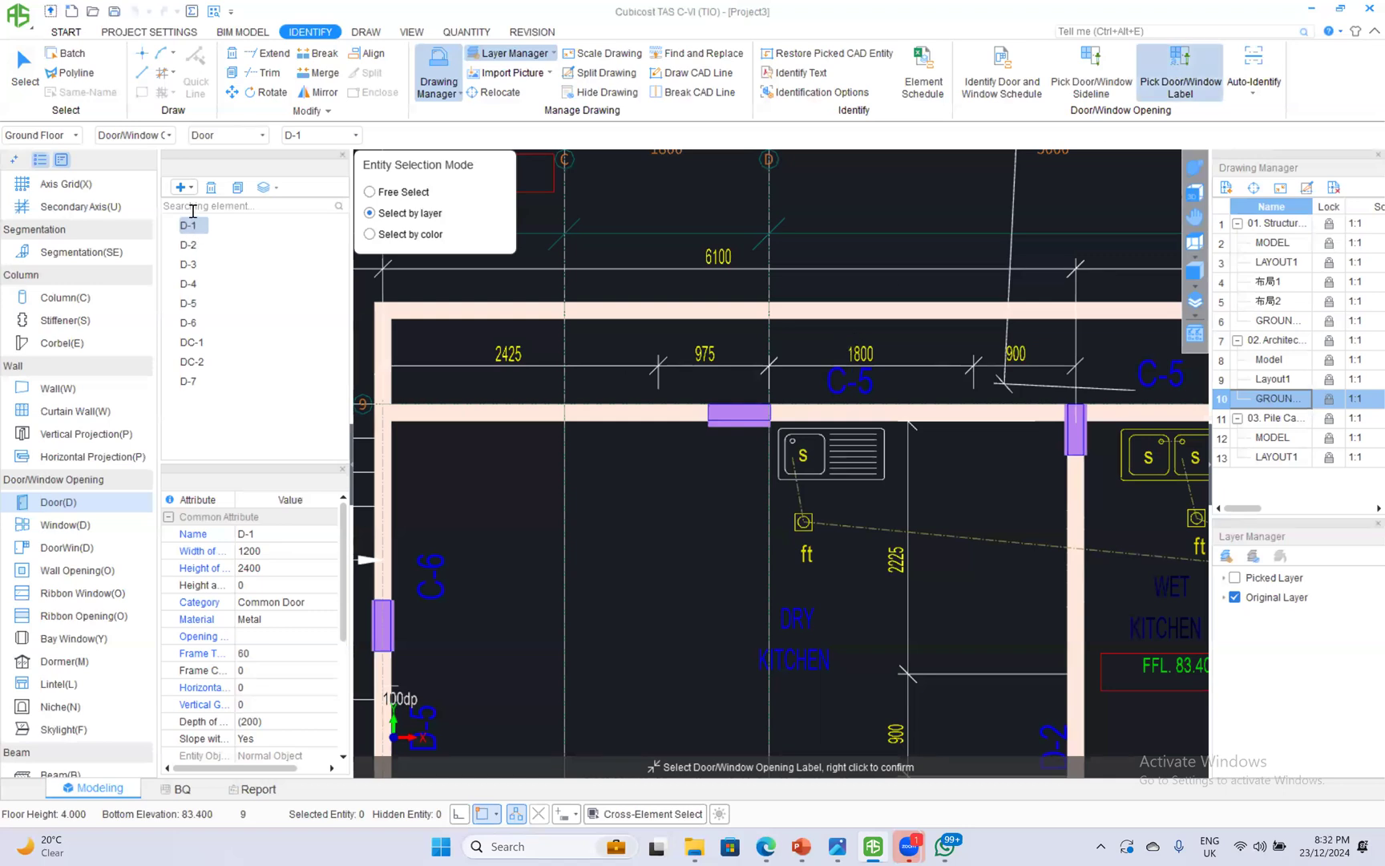
right_click(838, 401)
Auto-identify the Ground Floor doors and windows from the picked sidelines and labels, and inspect the openings in 3D.
left_click(1244, 53)
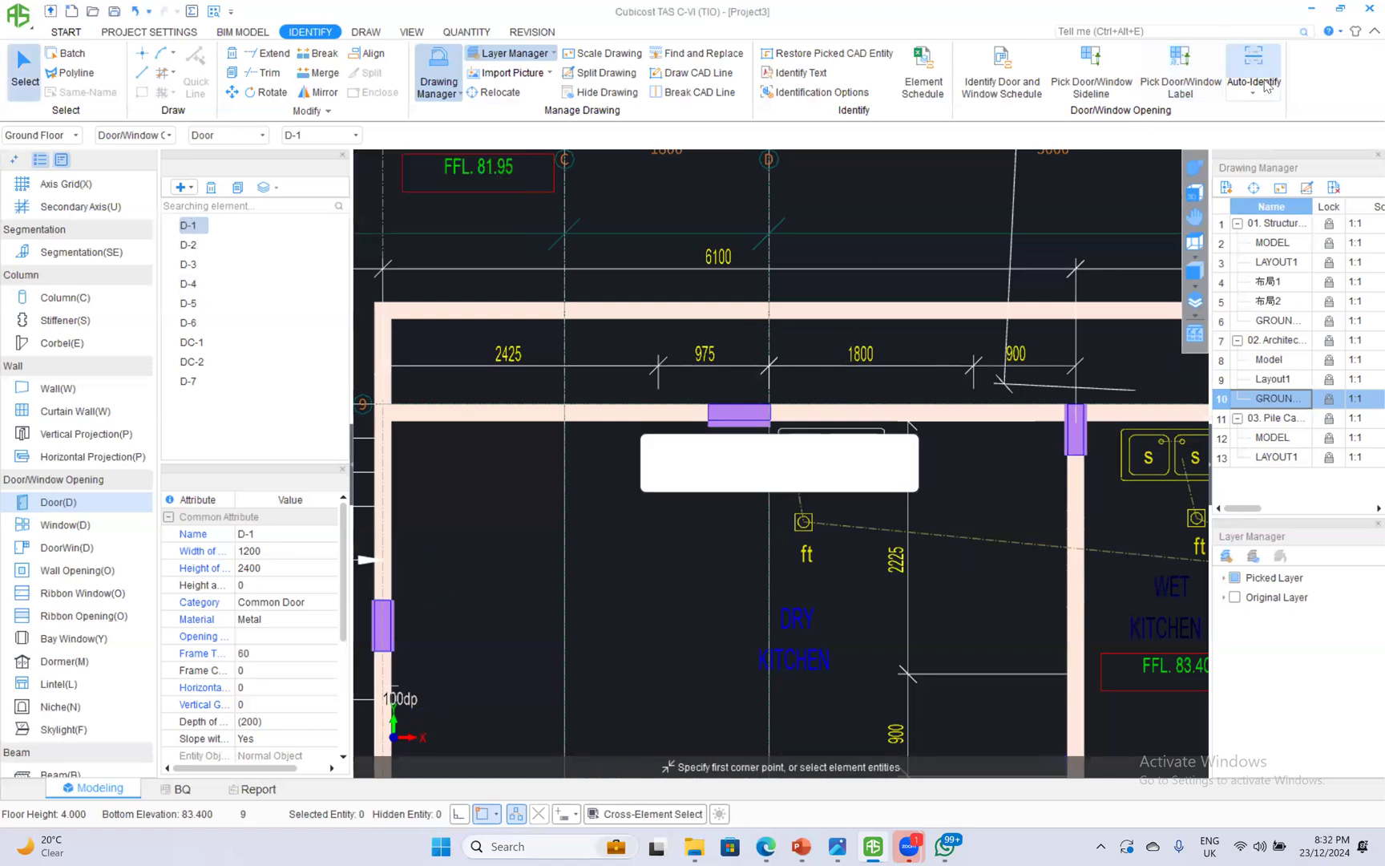
key("Return")
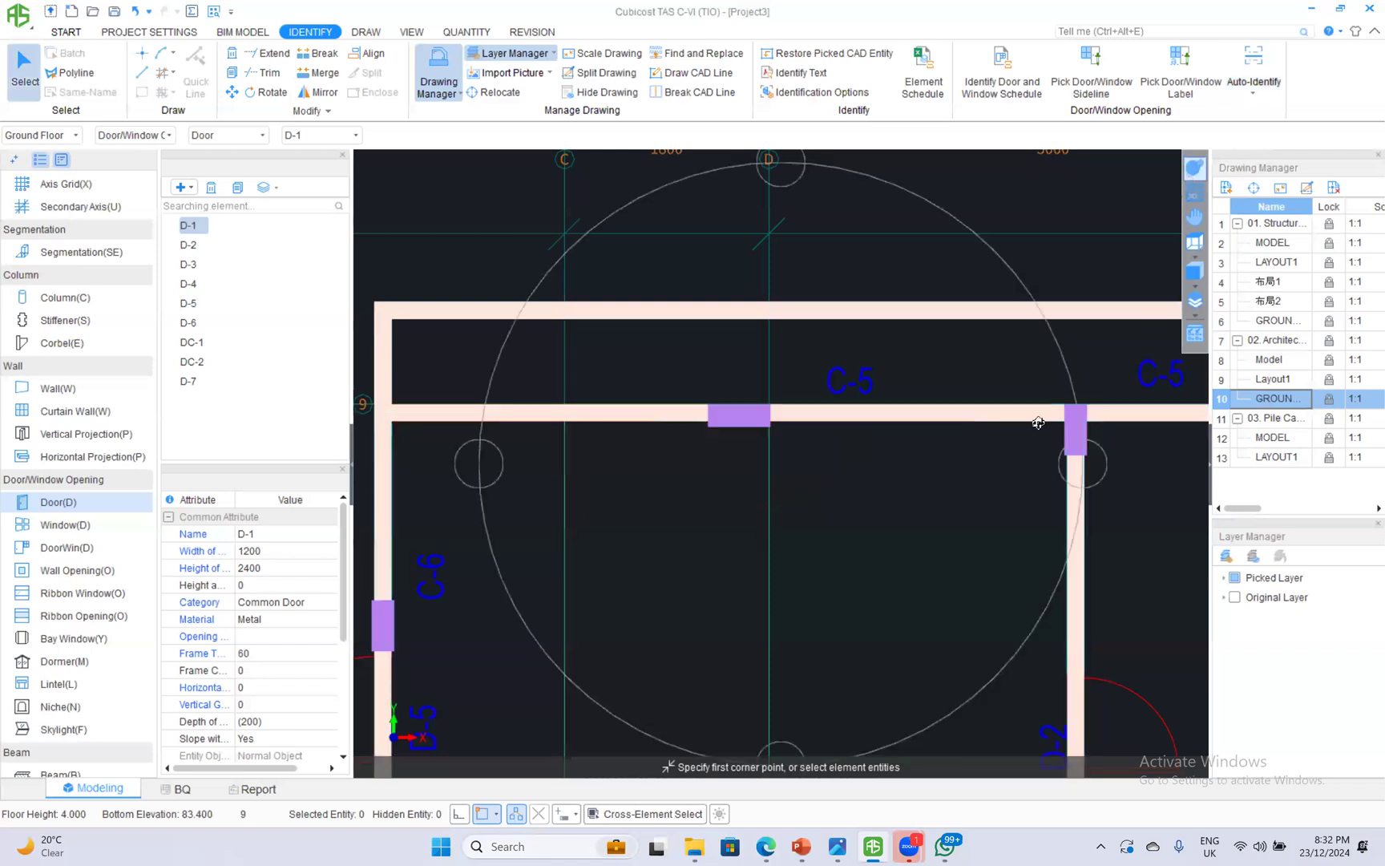
scroll(774, 459, "up", 5)
scroll(747, 377, "down", 2)
left_click_drag(700, 383, 651, 494)
left_click(1193, 197)
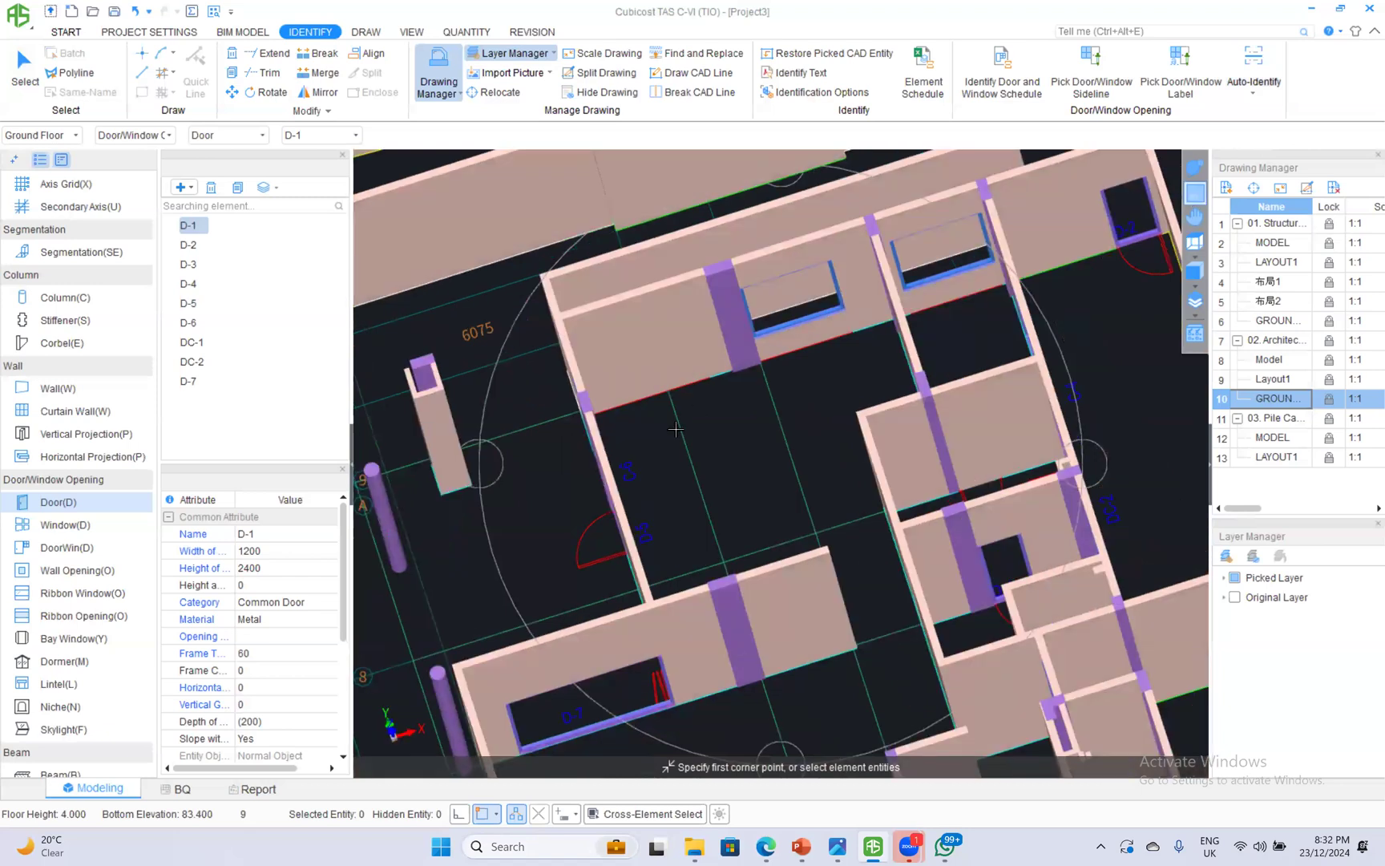
scroll(68, 657, "down", 2)
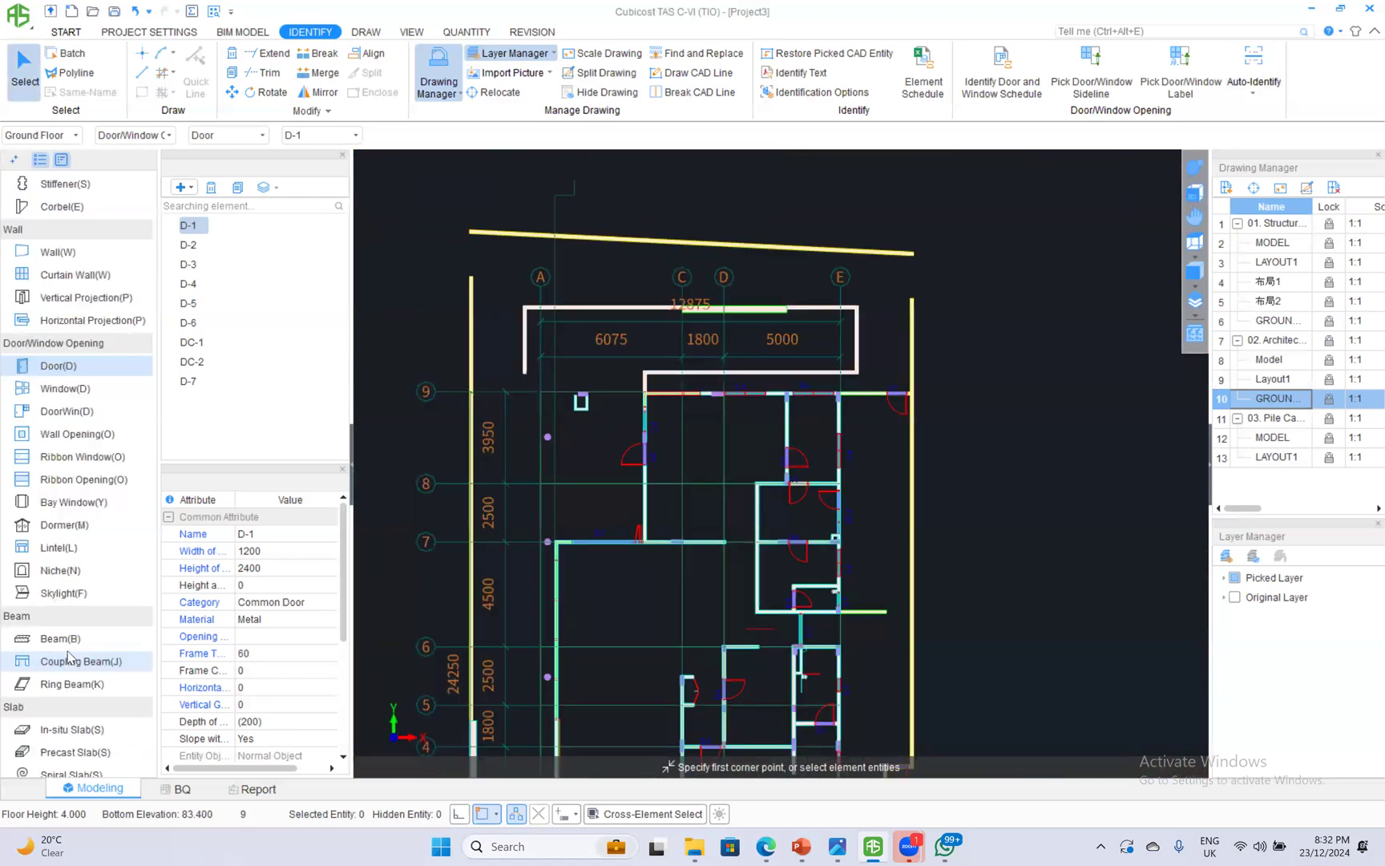
Create a lintel element with a section height of 200 and the bearing lengths at both ends set to 200.
left_click(53, 549)
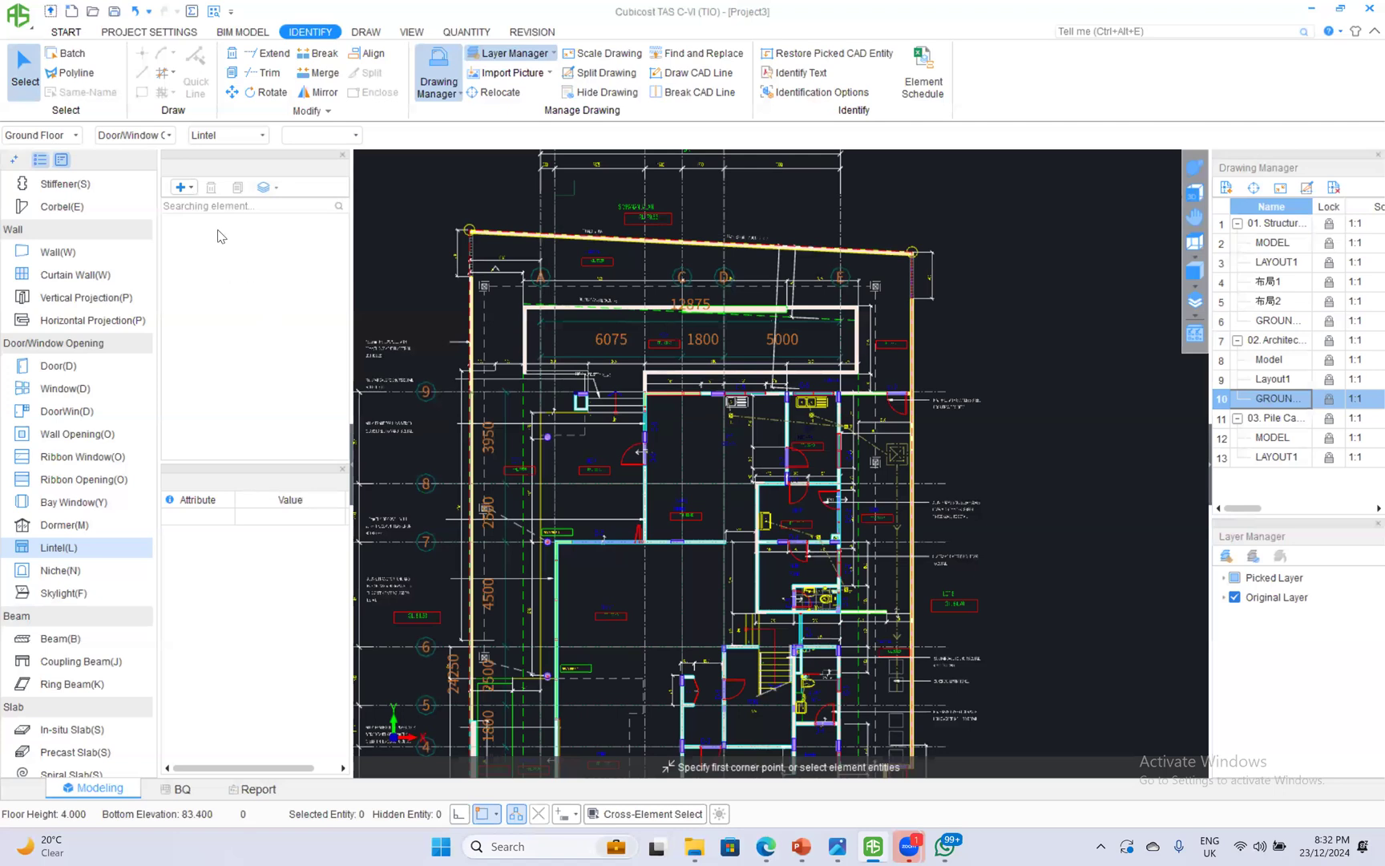
left_click(259, 568)
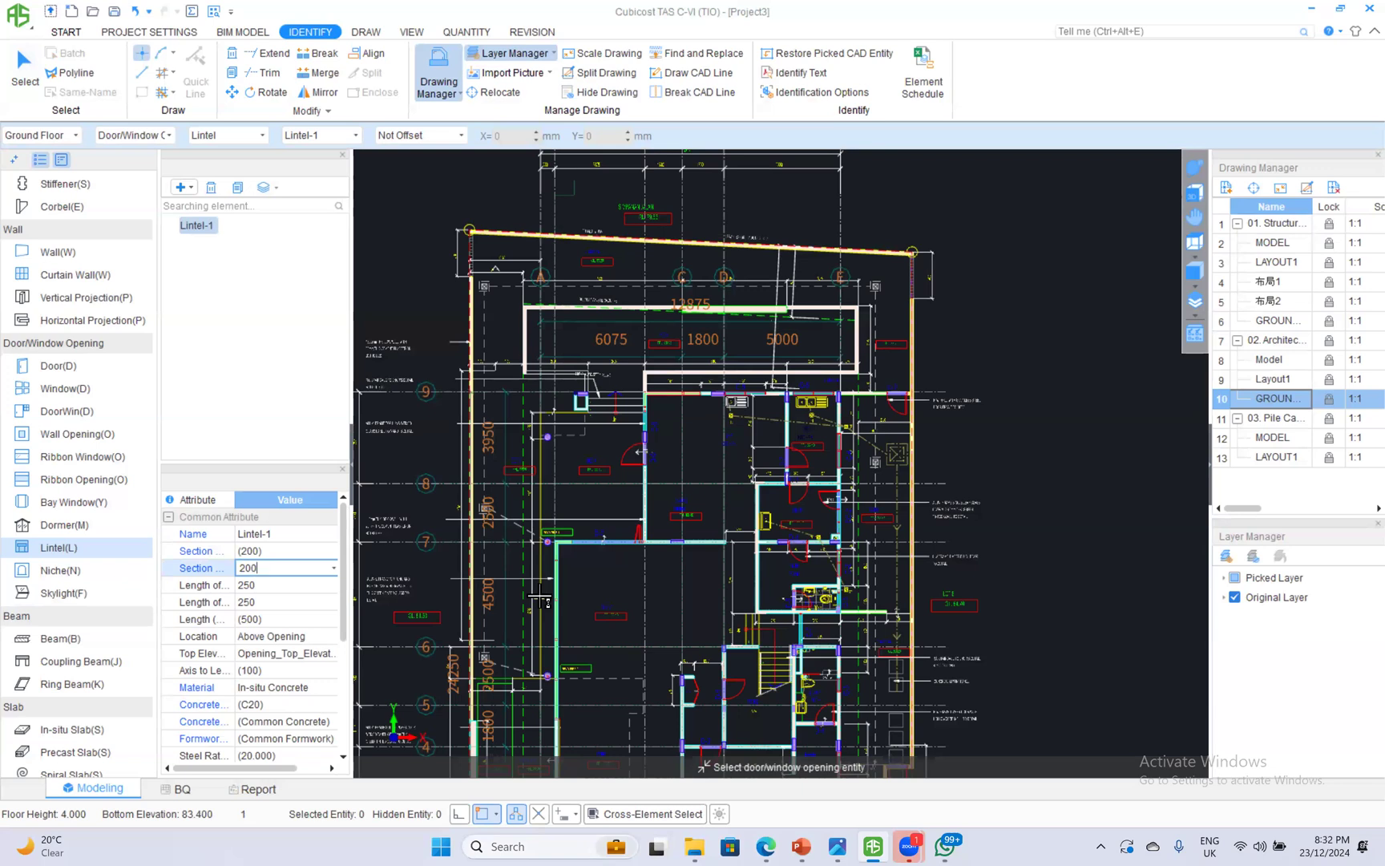
left_click(280, 590)
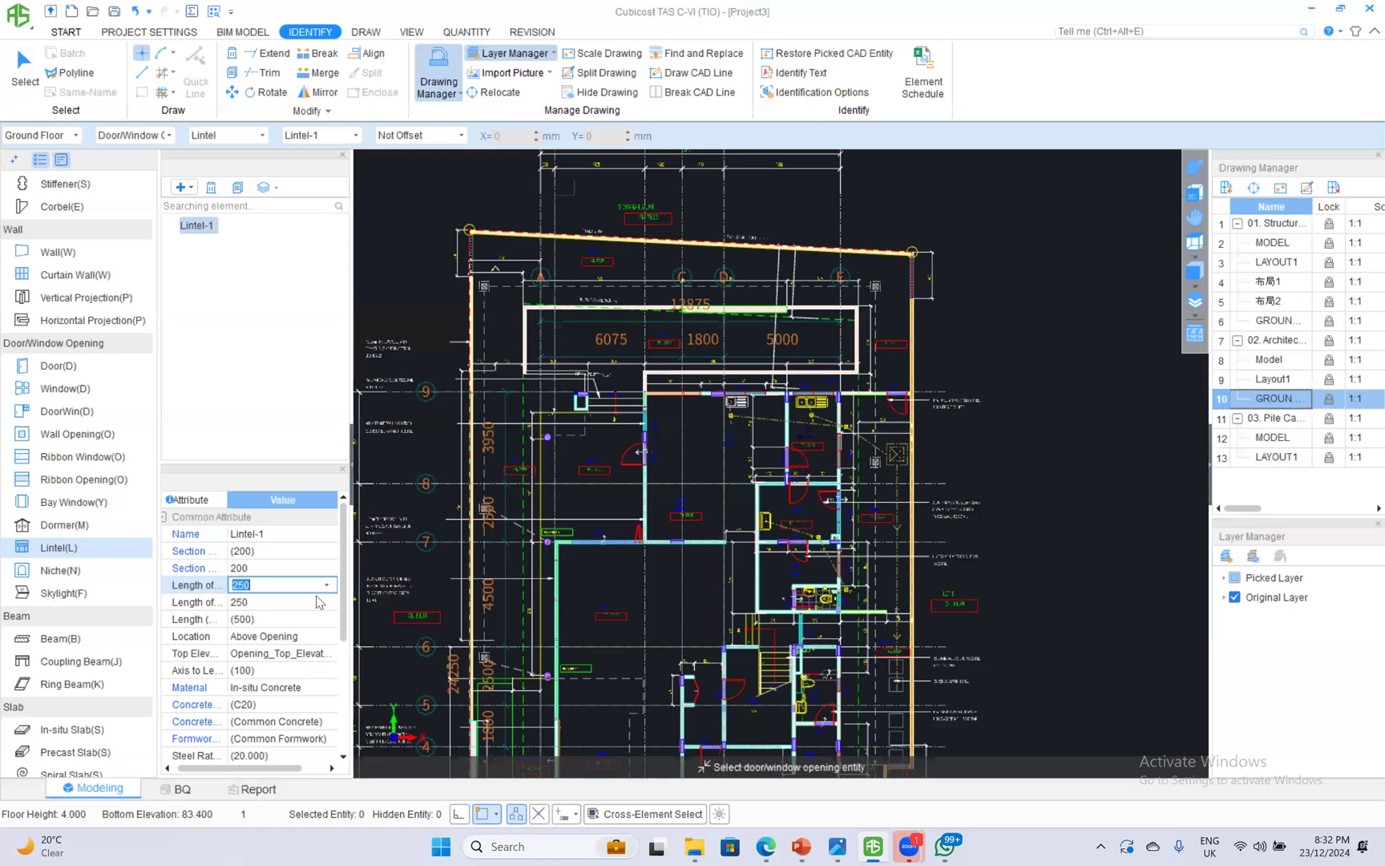
type("200")
left_click(288, 594)
type("200")
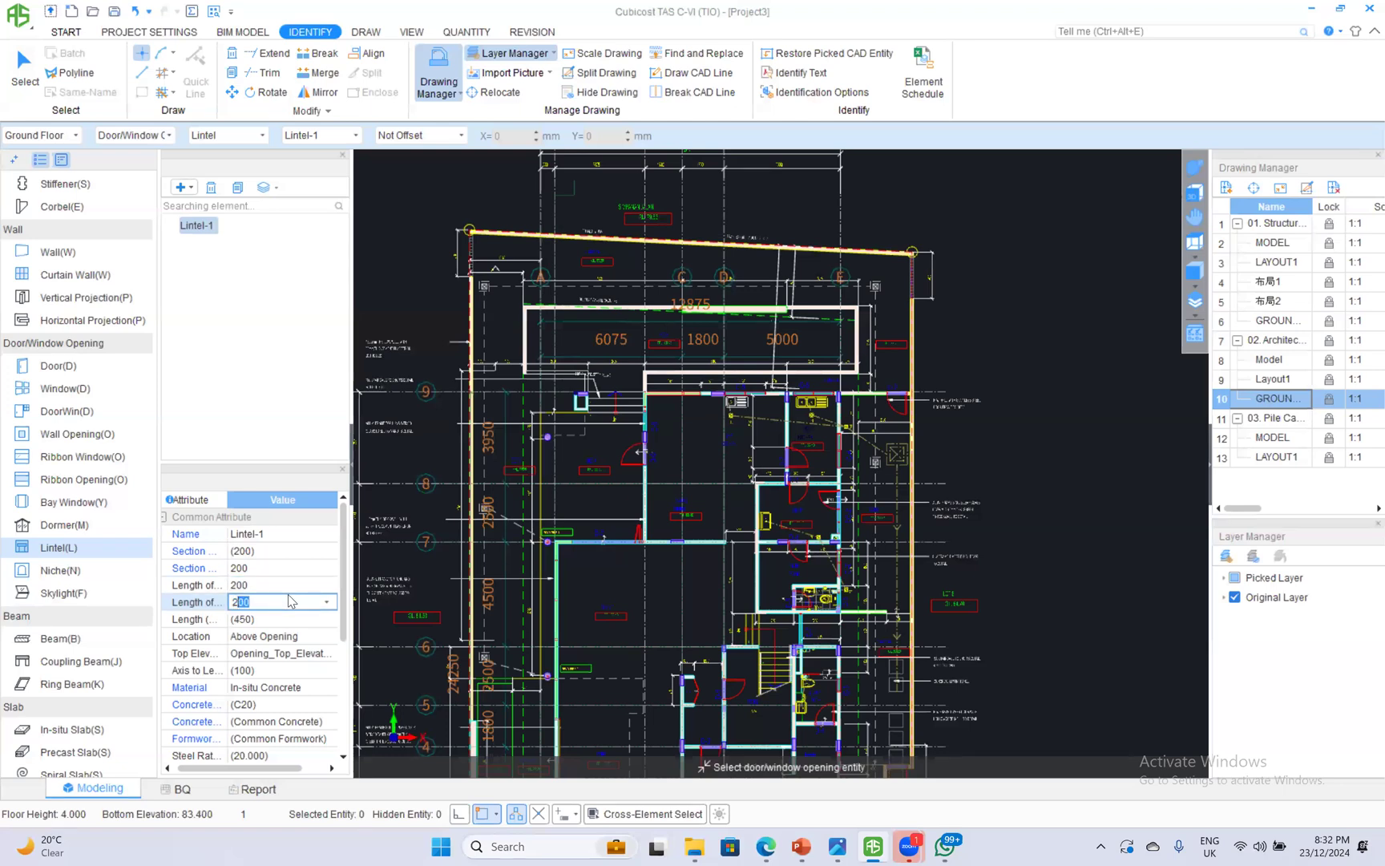
left_click(294, 620)
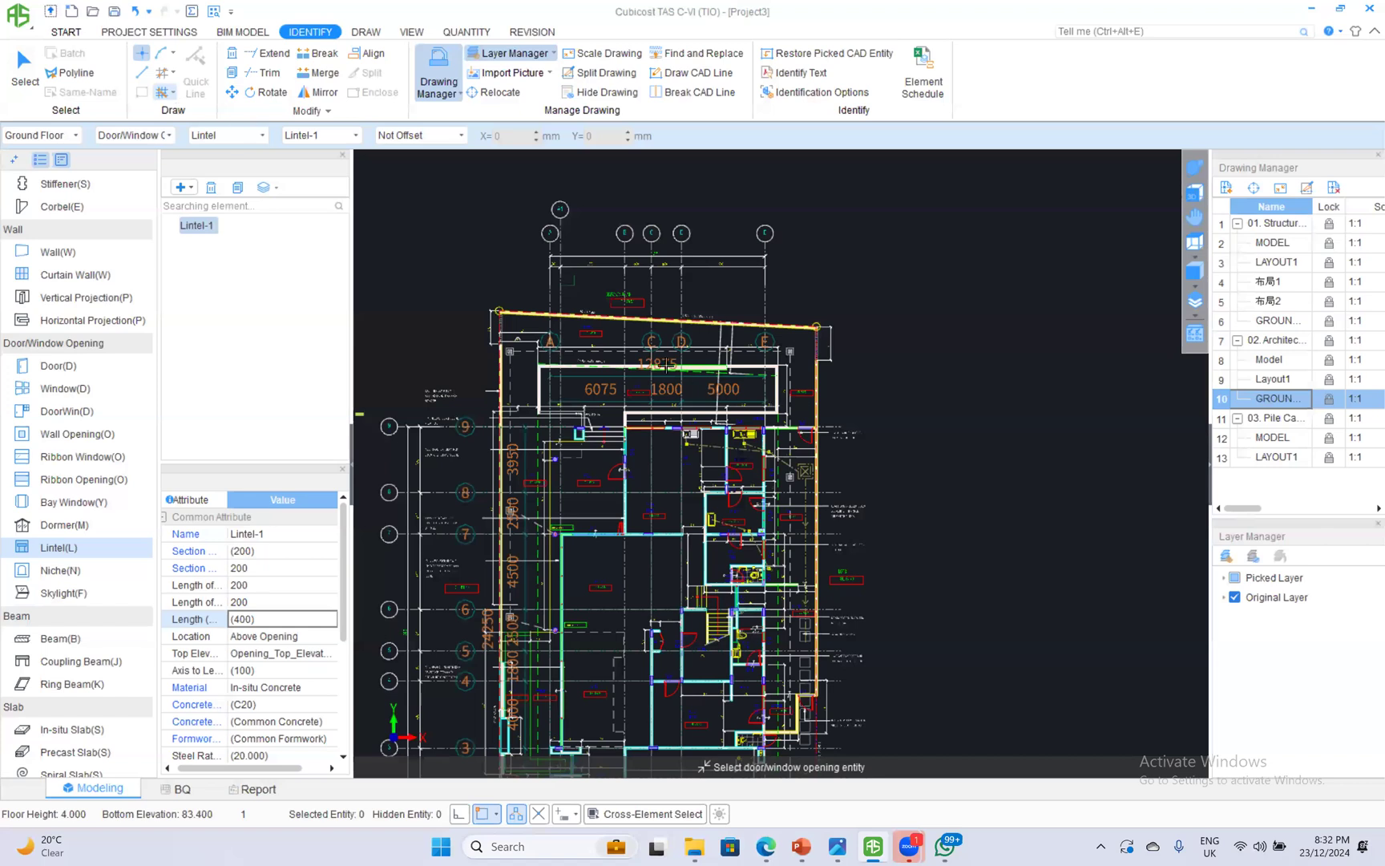
Place the lintel over the Ground Floor door and window openings by selecting the whole plan area.
scroll(666, 365, "down", 4)
left_click_drag(472, 242, 864, 729)
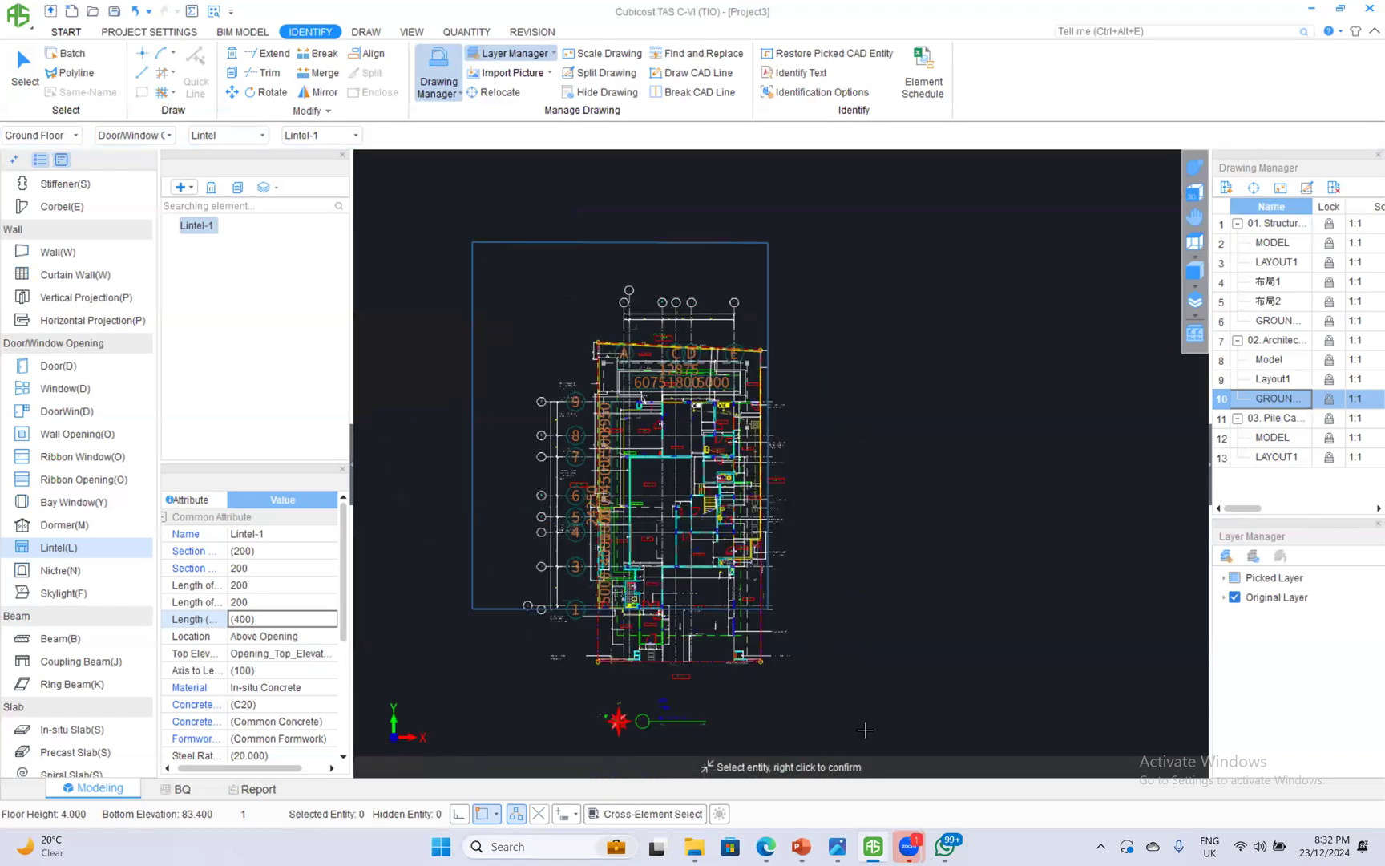
right_click(917, 416)
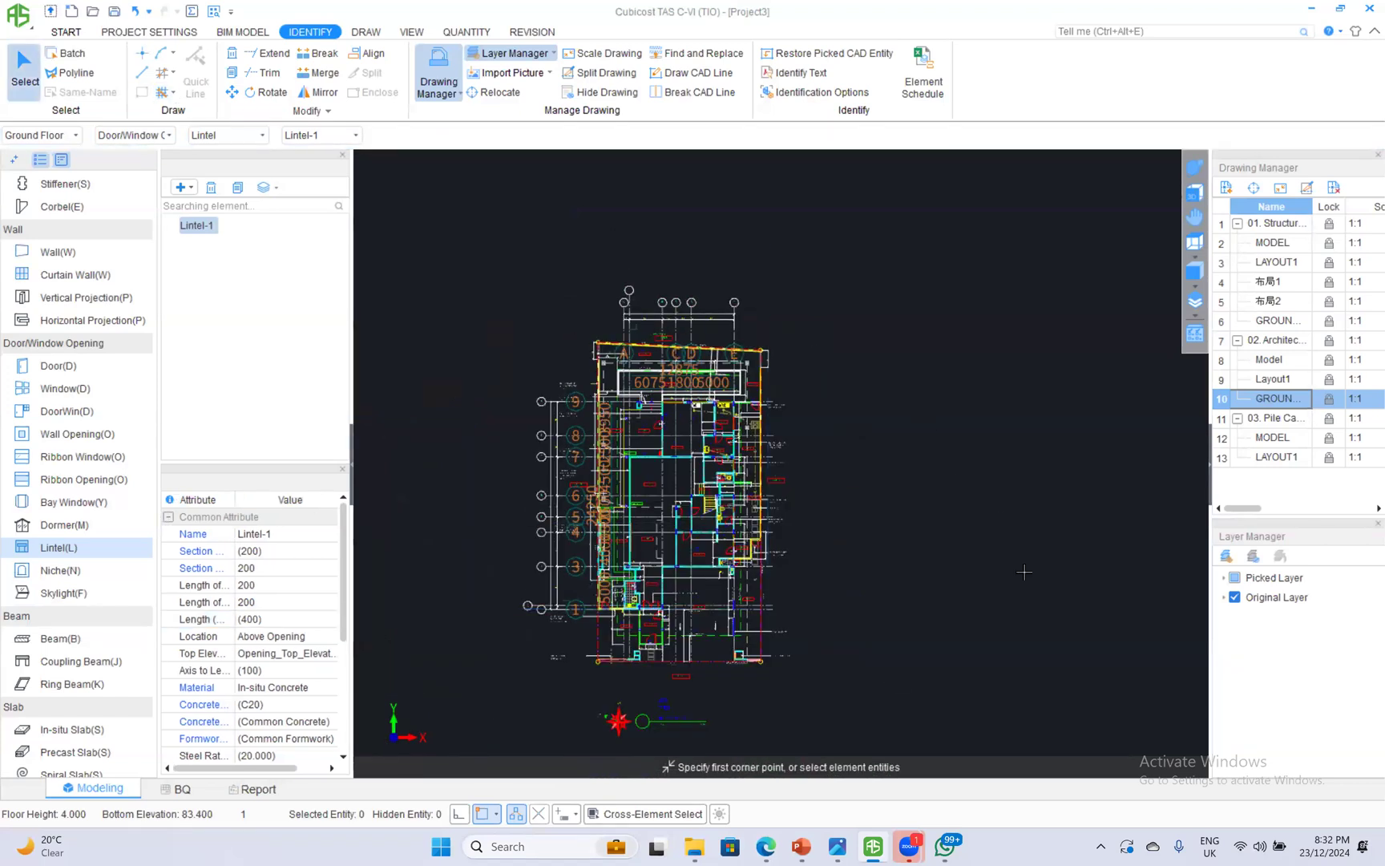
Examine the lintels above the door and window openings in 3D and in the plan view.
left_click(1194, 167)
left_click_drag(633, 608, 700, 408)
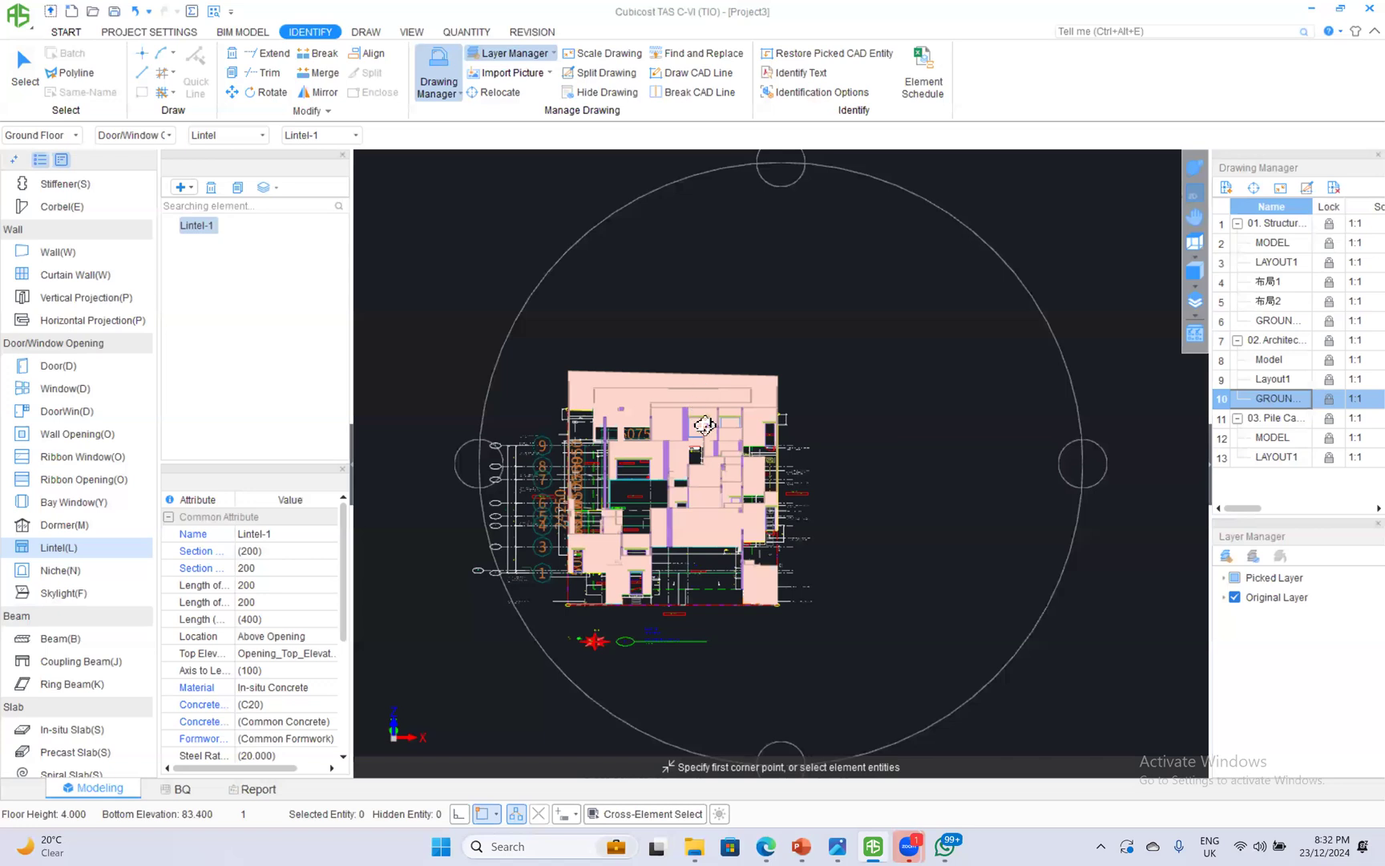
scroll(760, 418, "up", 3)
scroll(760, 418, "up", 3)
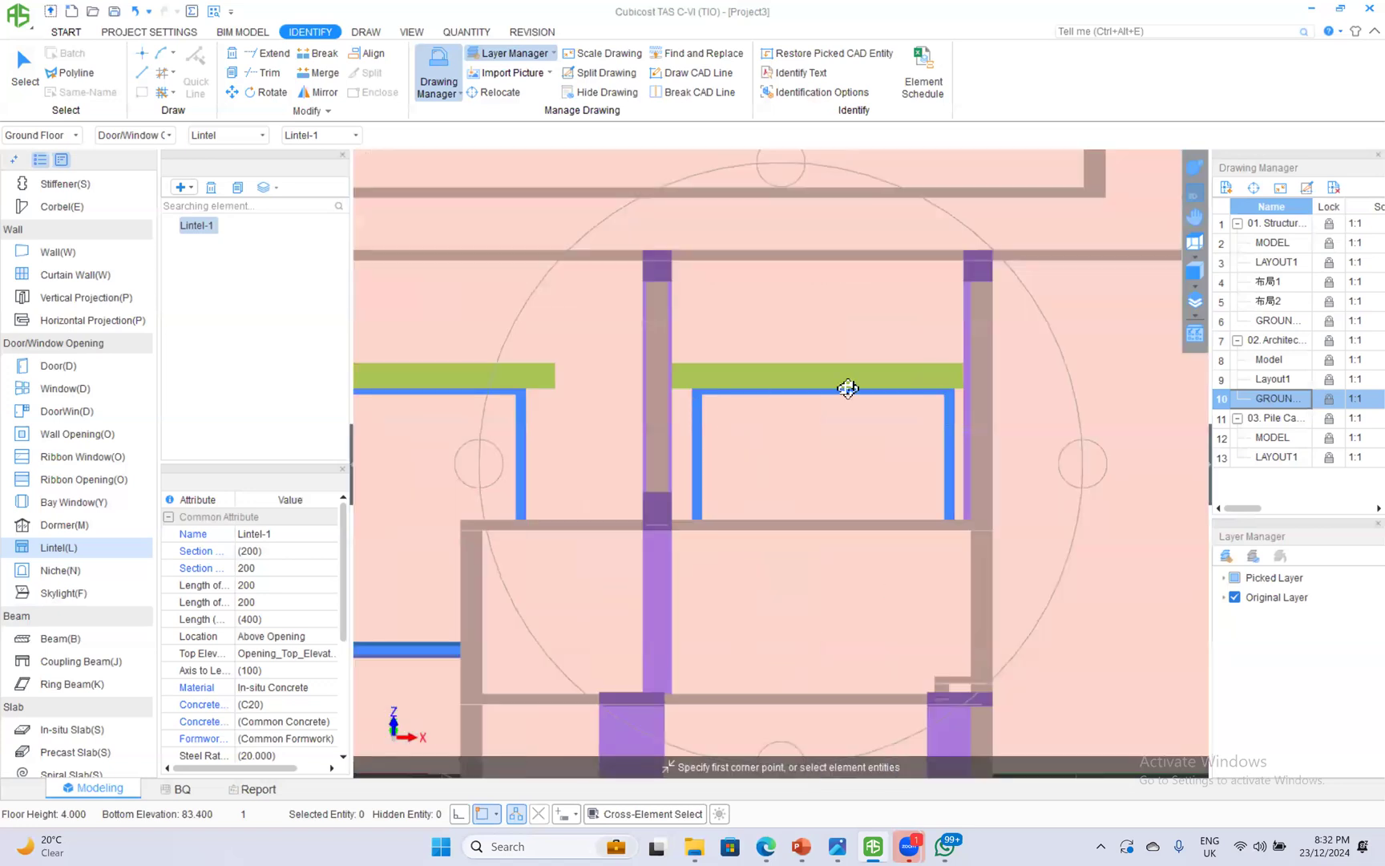
scroll(760, 401, "down", 6)
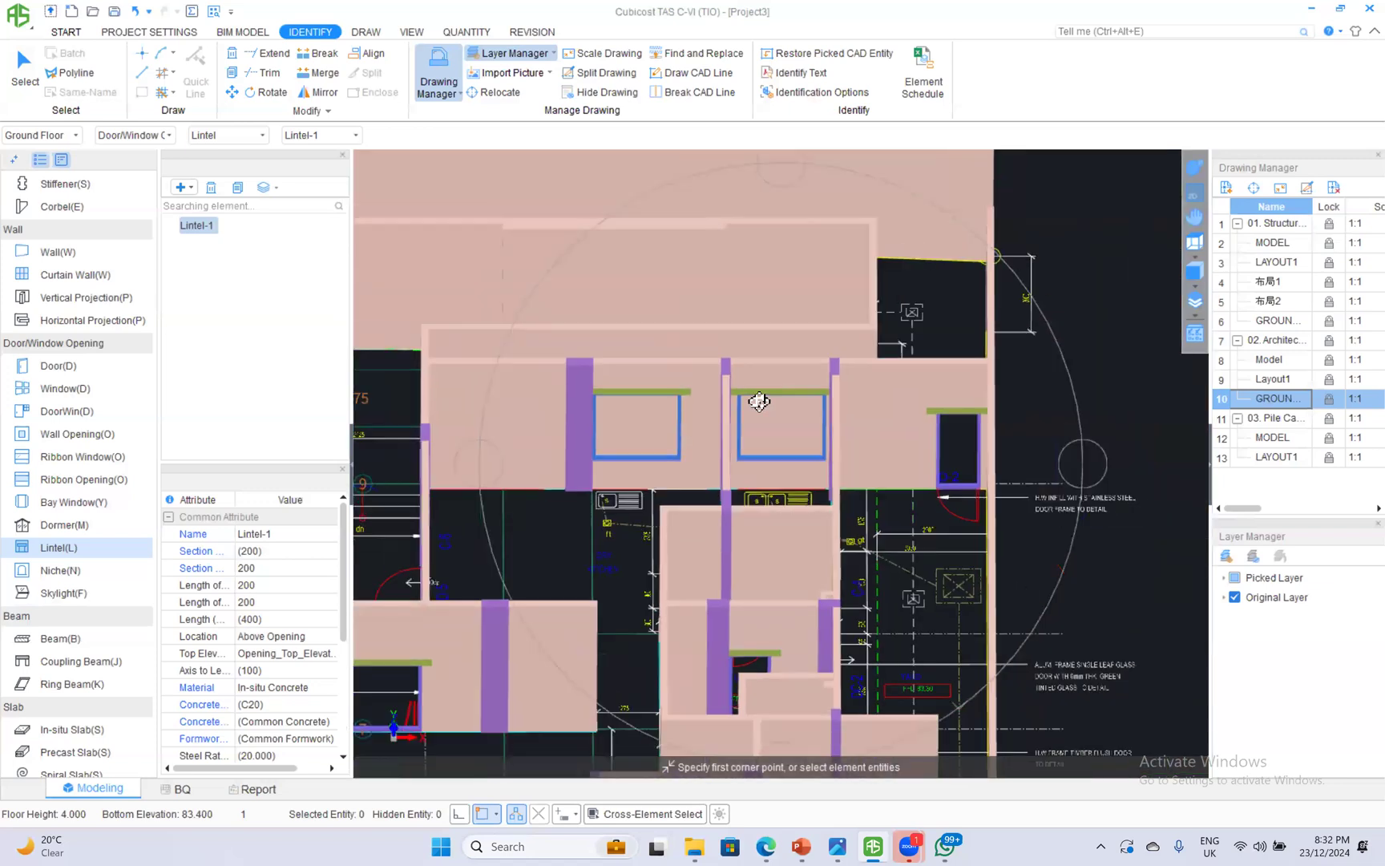
left_click_drag(694, 495, 887, 442)
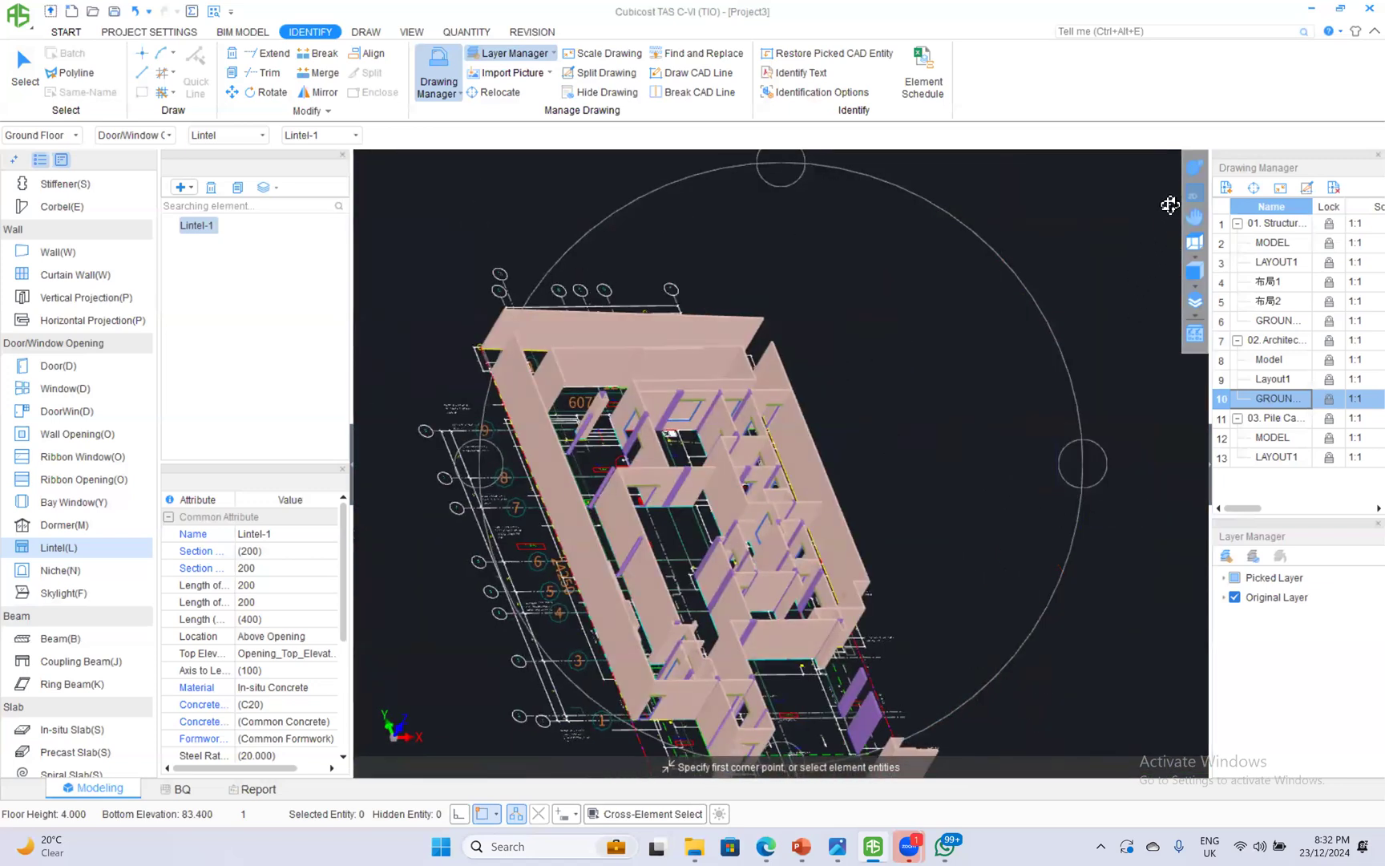
left_click(1194, 204)
scroll(739, 432, "up", 1)
scroll(739, 431, "up", 5)
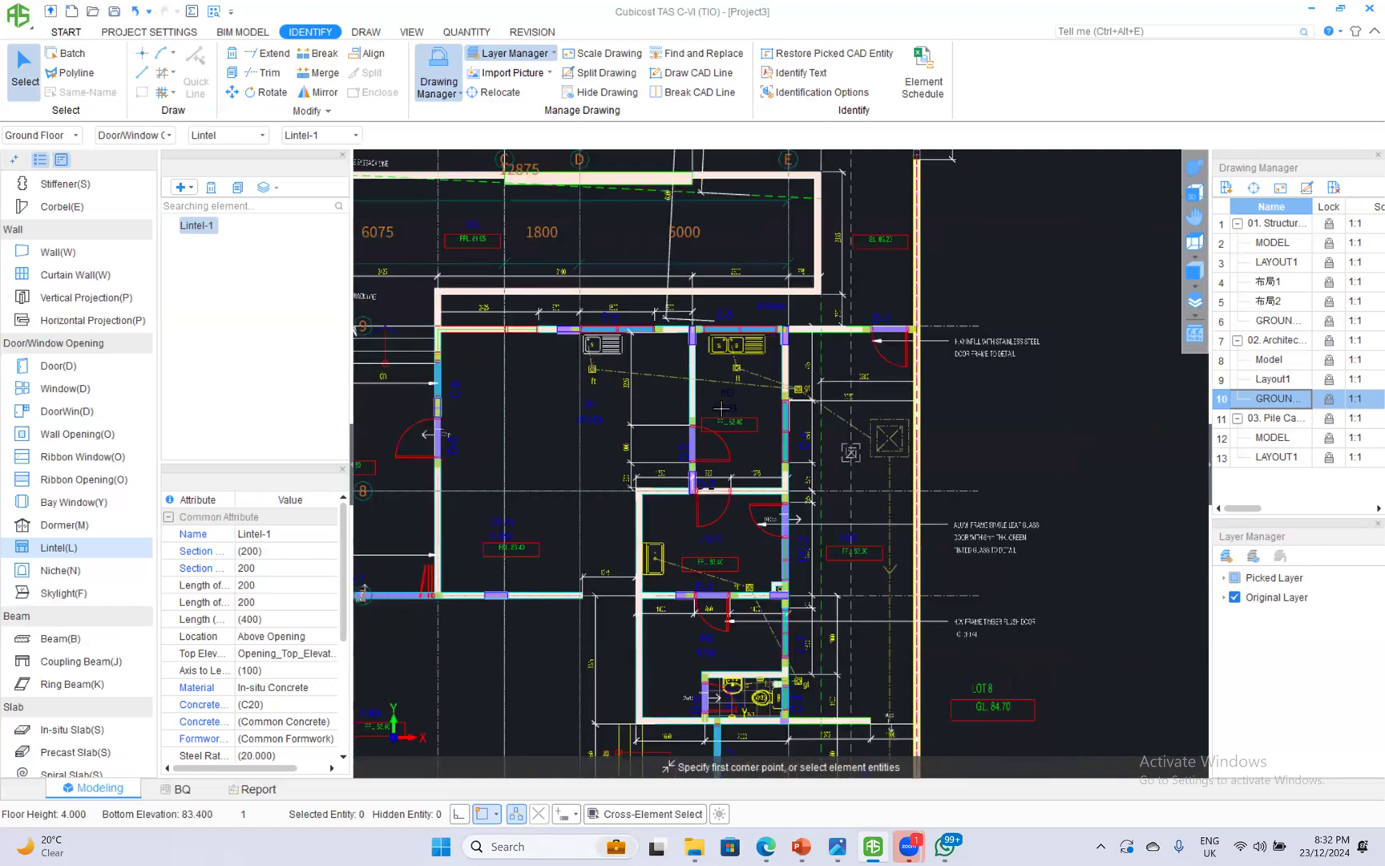
scroll(723, 412, "down", 3)
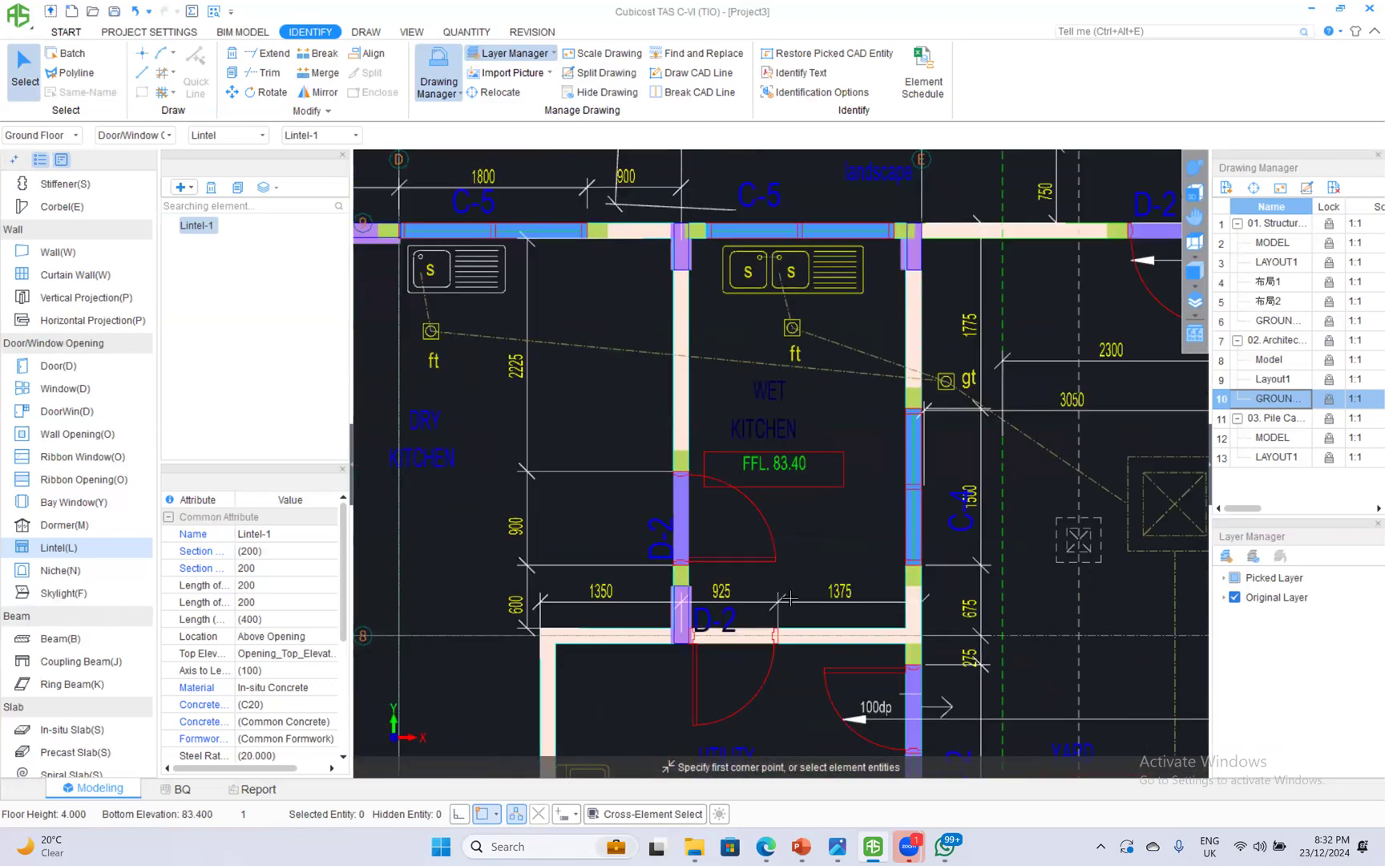
scroll(732, 415, "down", 3)
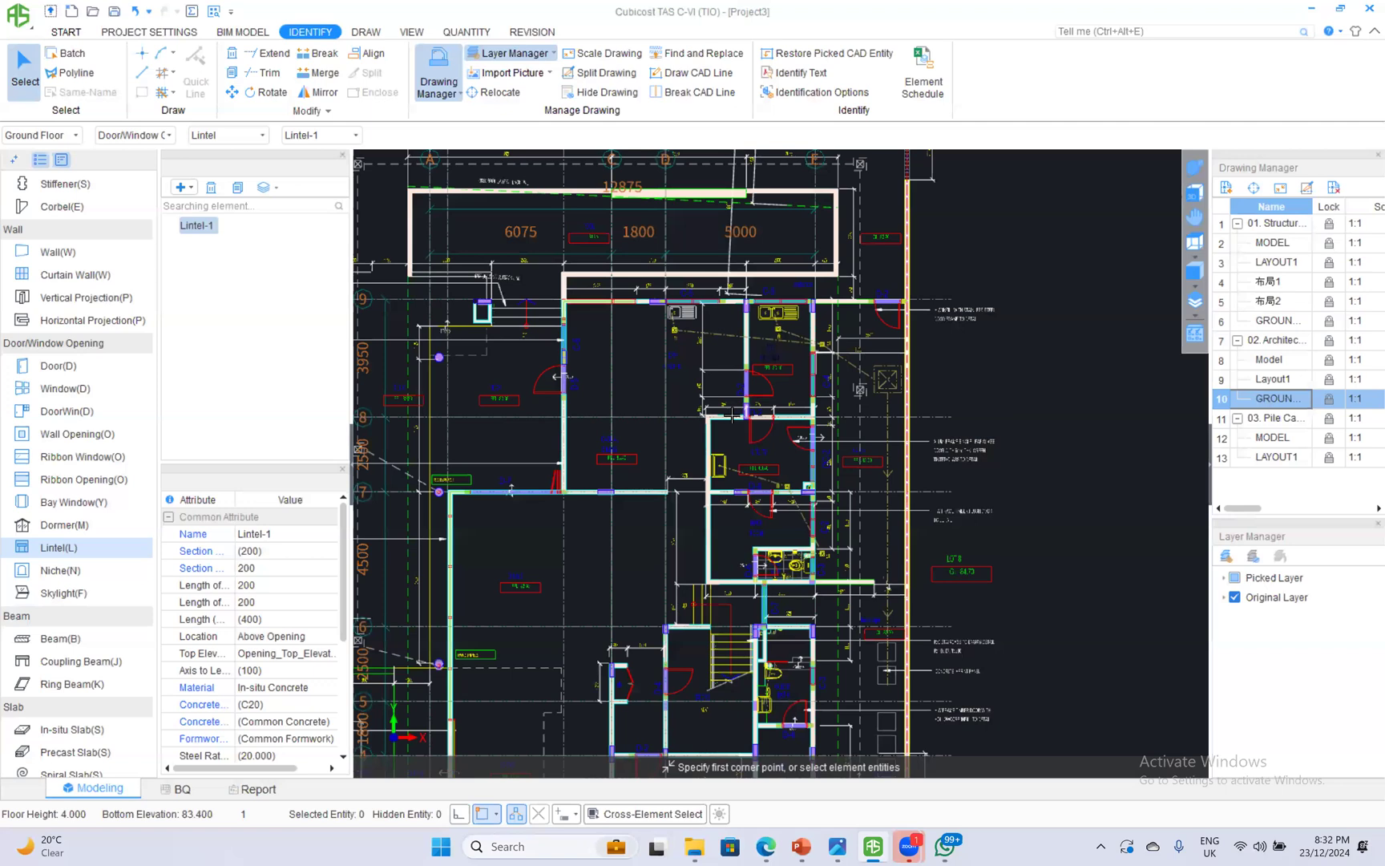
Import the Finishes Schedule (for Building).xlsx workbook into the finish schedule identification for room elements.
scroll(61, 633, "down", 3)
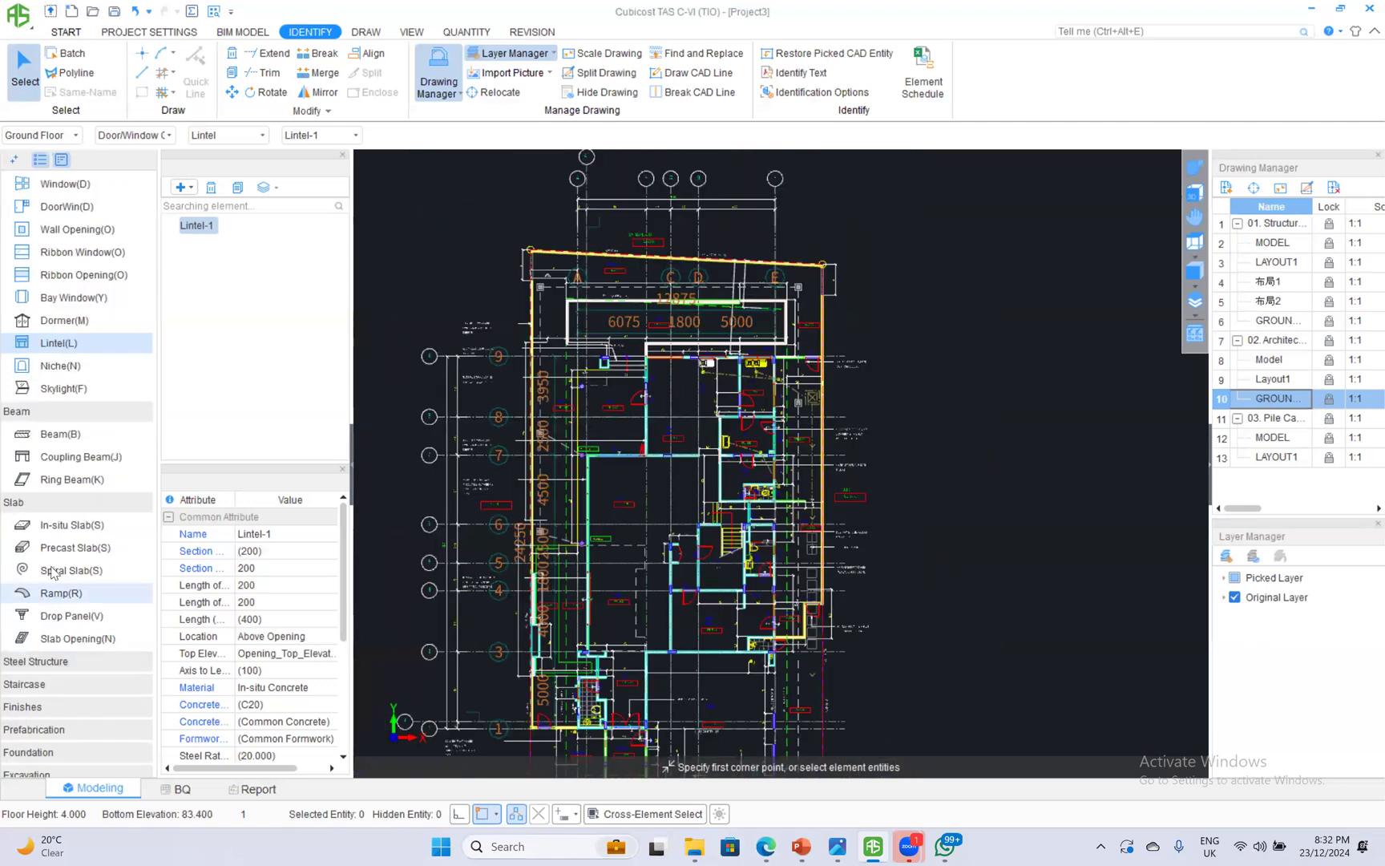
left_click(32, 706)
left_click(60, 592)
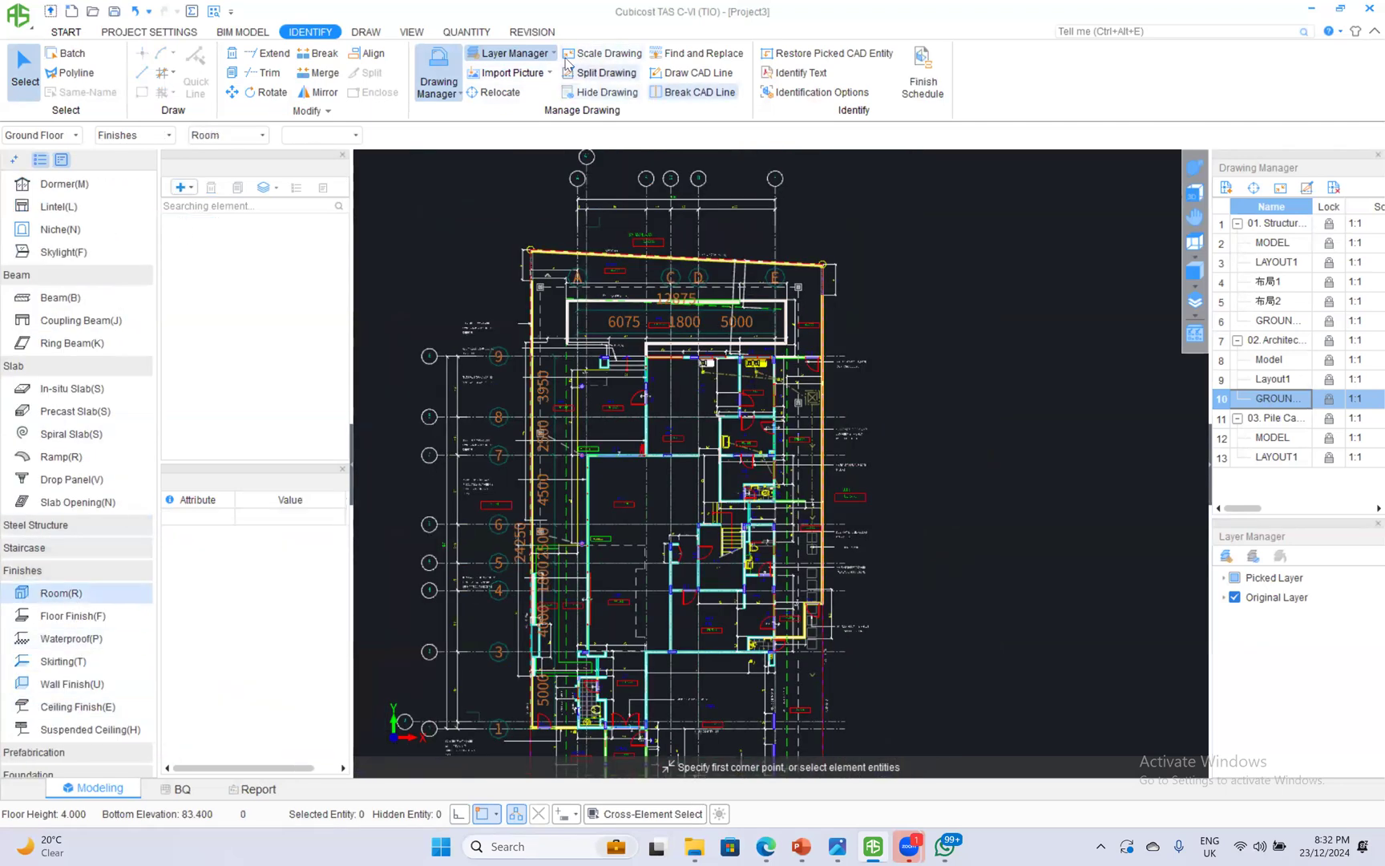
left_click(367, 33)
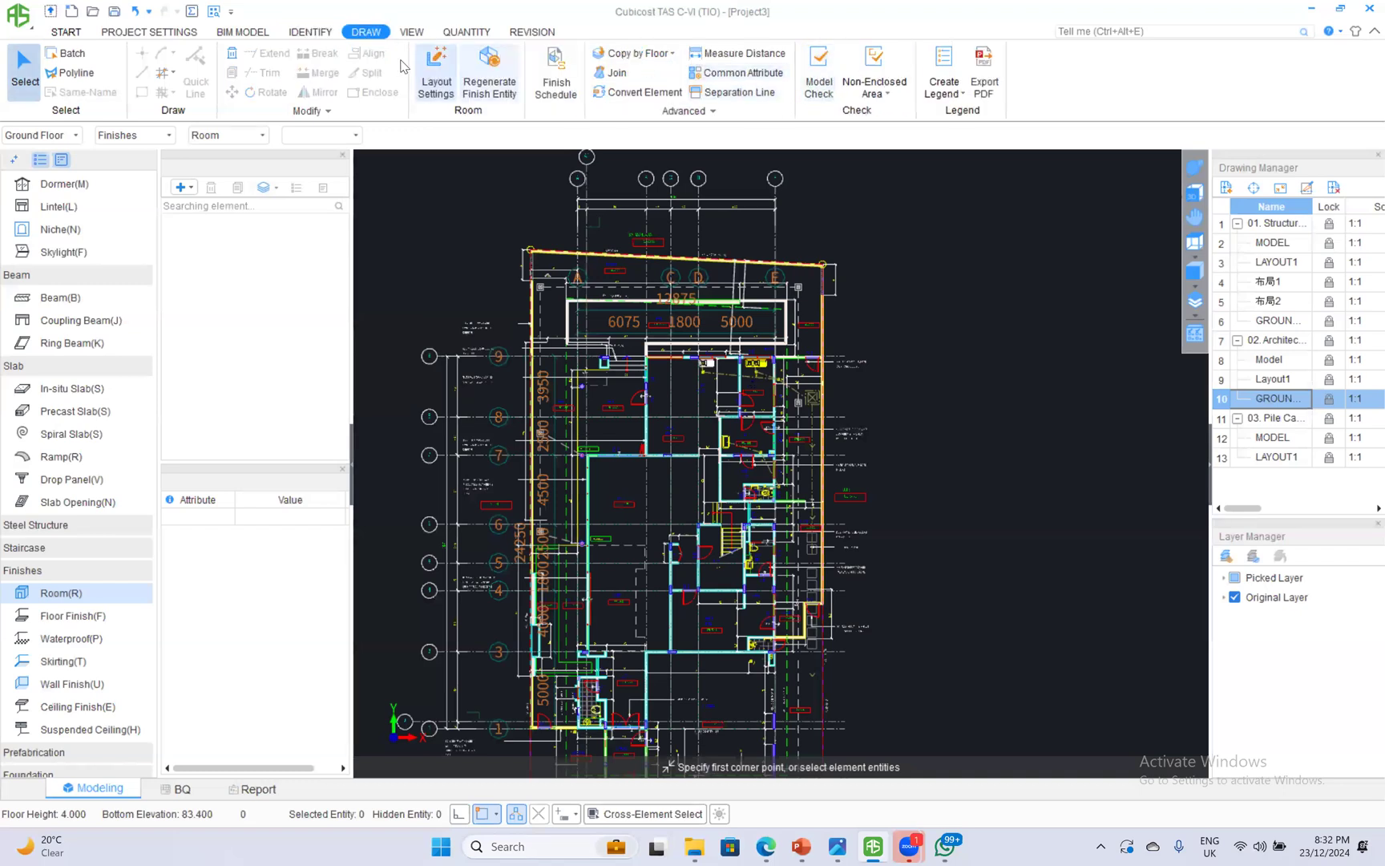
left_click(556, 76)
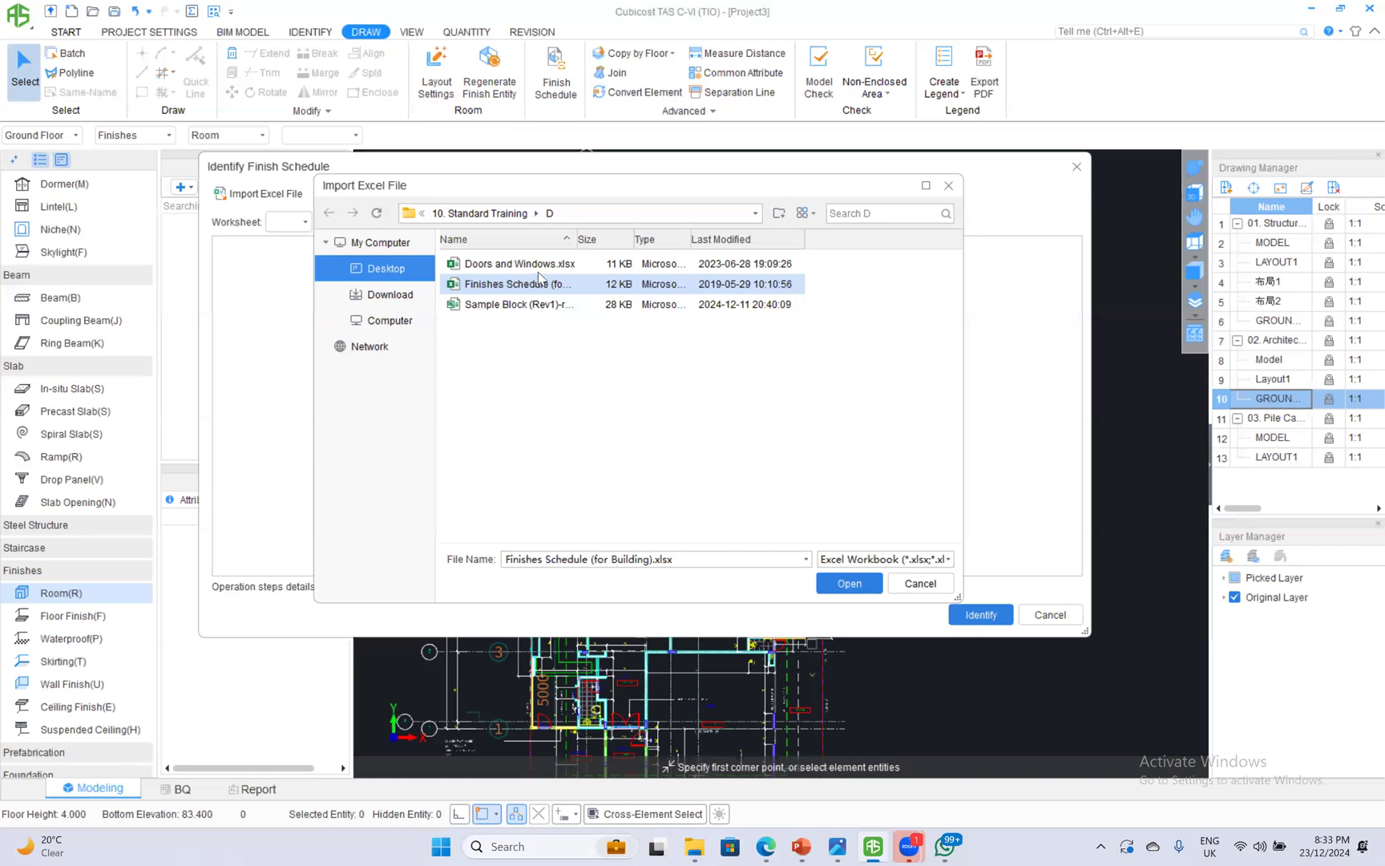
double_click(539, 282)
Map schedule columns 4, 5 and 7 to Waterproof (Horizontal), Waterproof (Vertical) and Skirting Height.
left_click(544, 273)
left_click(610, 325)
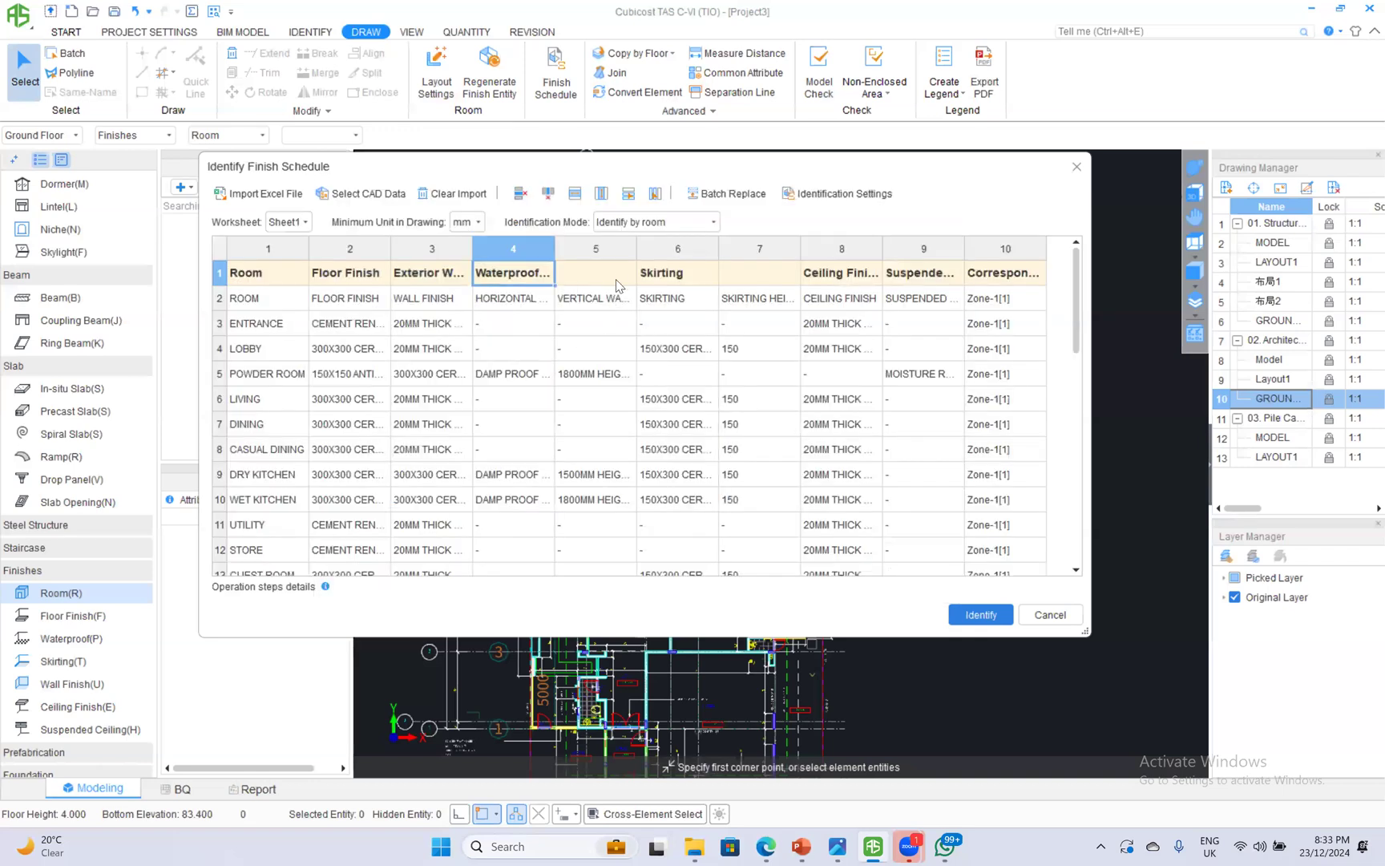
left_click(617, 274)
left_click(625, 273)
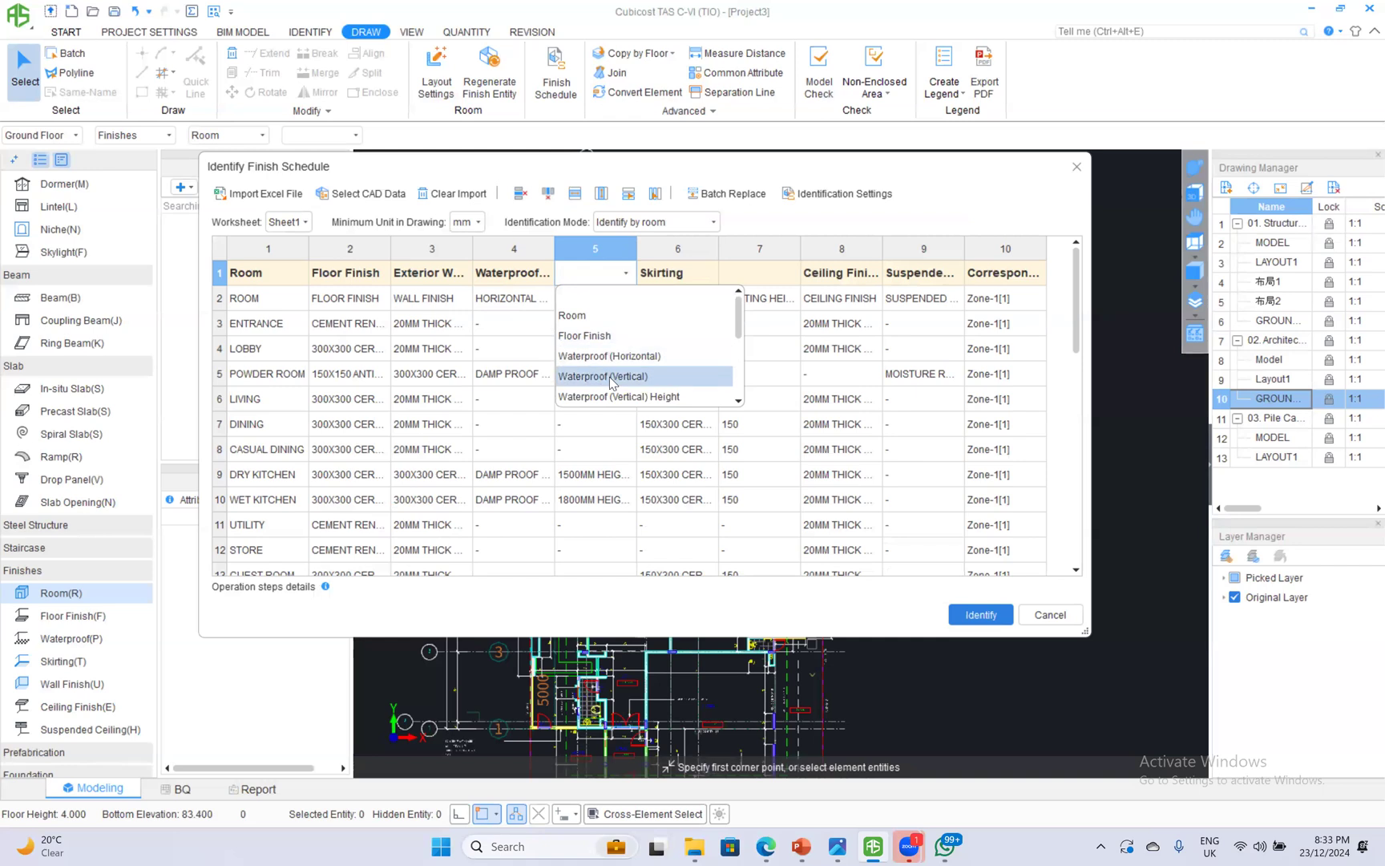
left_click(611, 376)
left_click(779, 273)
left_click(789, 272)
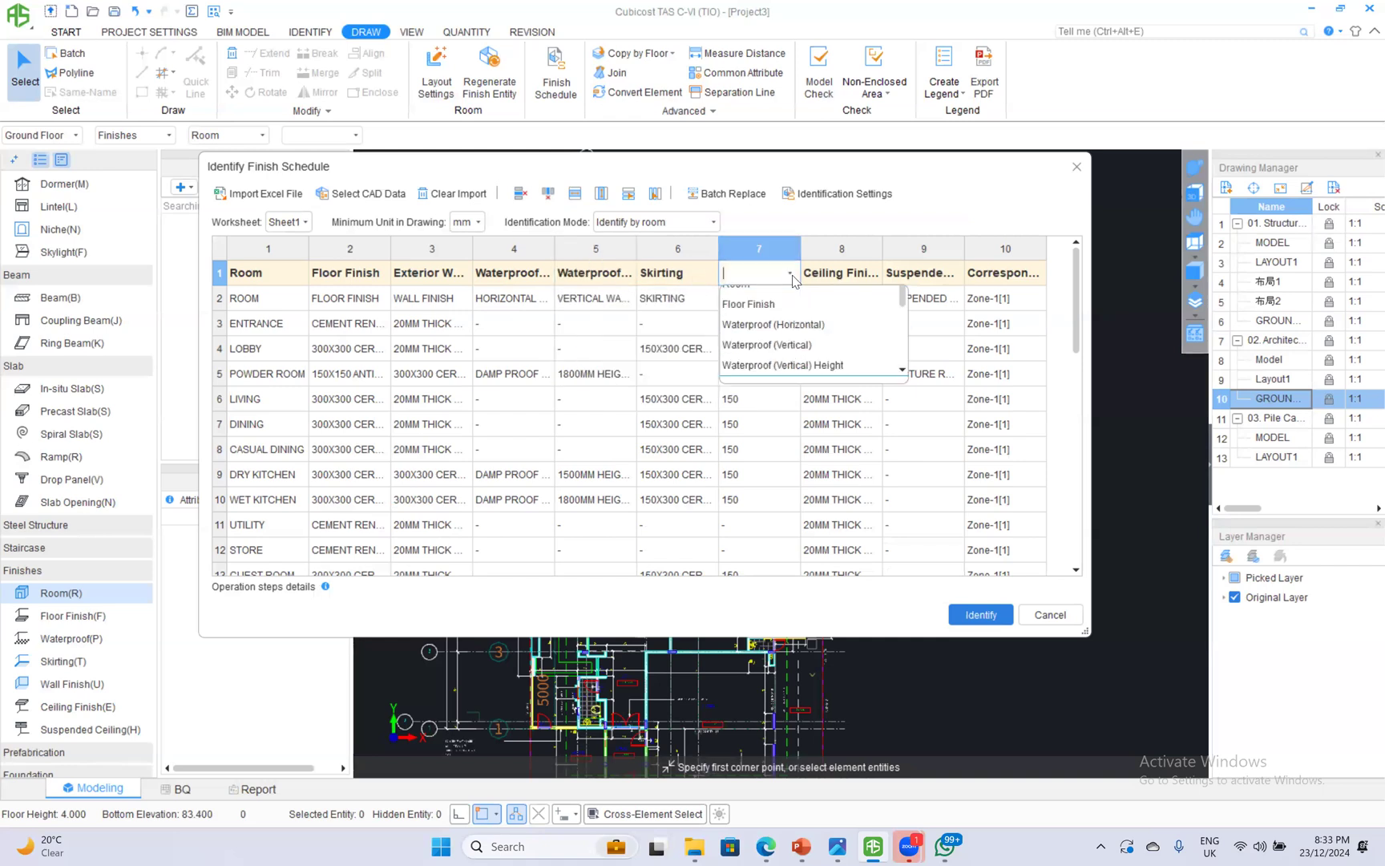
scroll(775, 379, "down", 1)
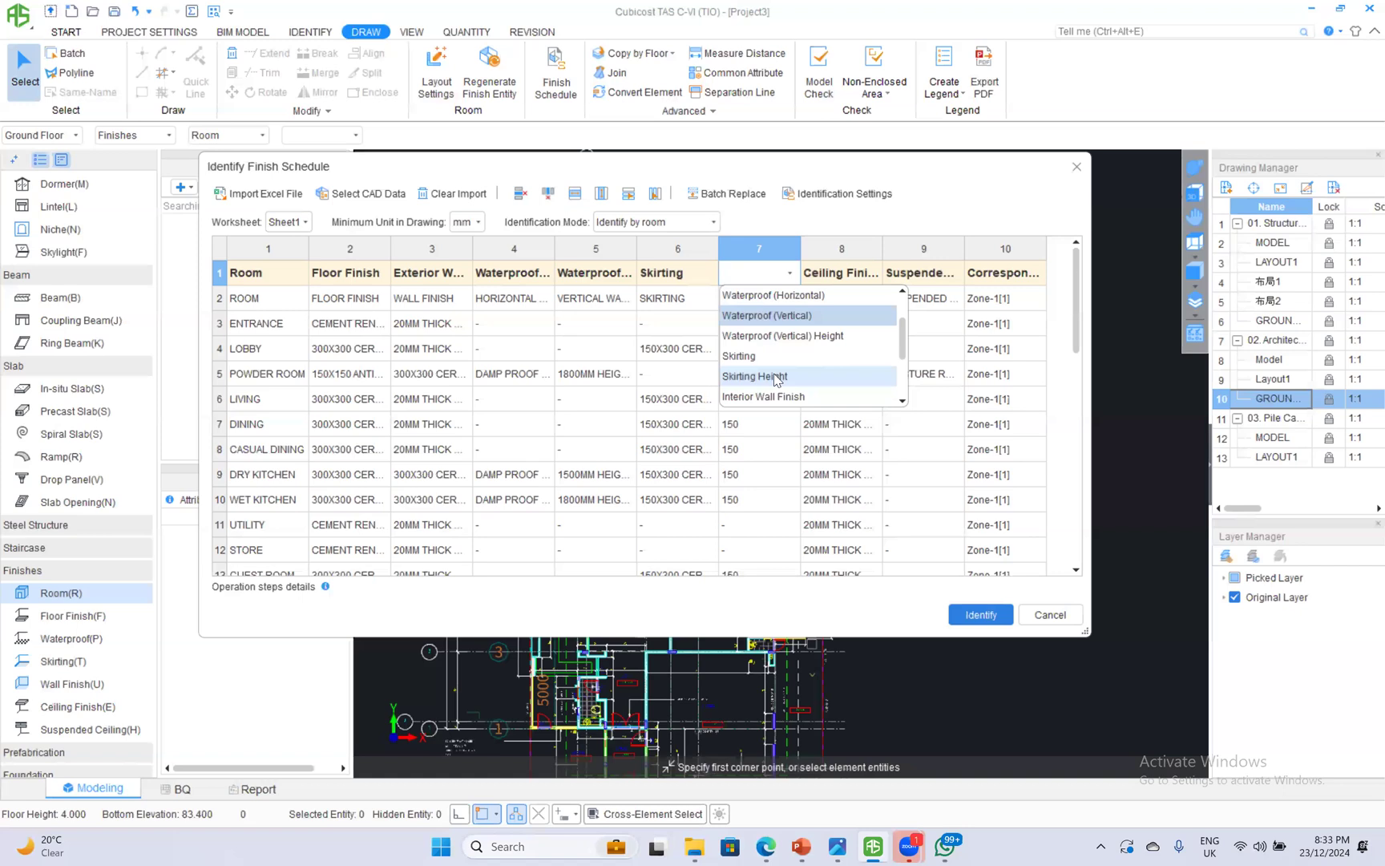
left_click(775, 377)
Identify the room and finish elements from the mapped schedule and close the schedule.
left_click(980, 614)
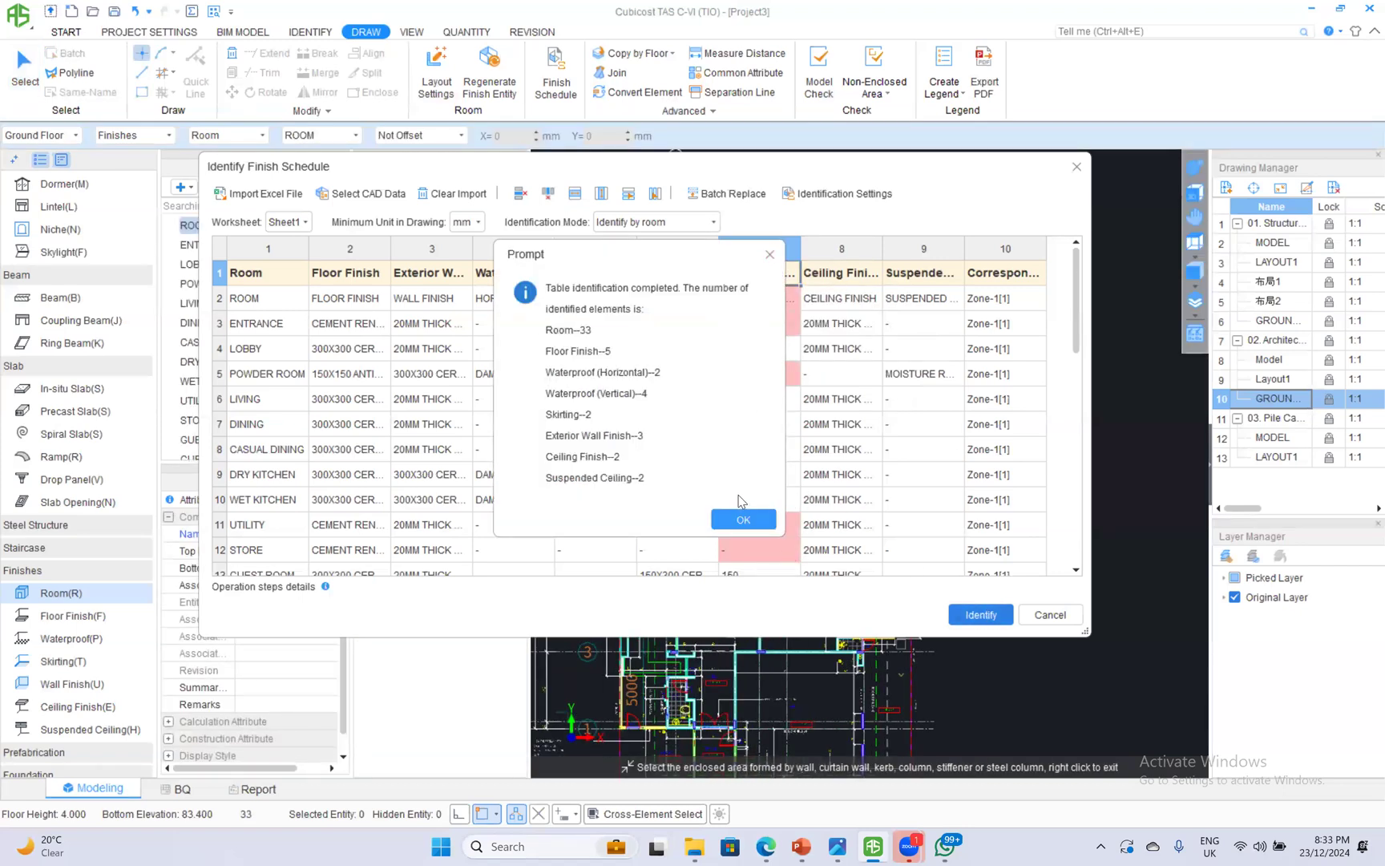
left_click(741, 517)
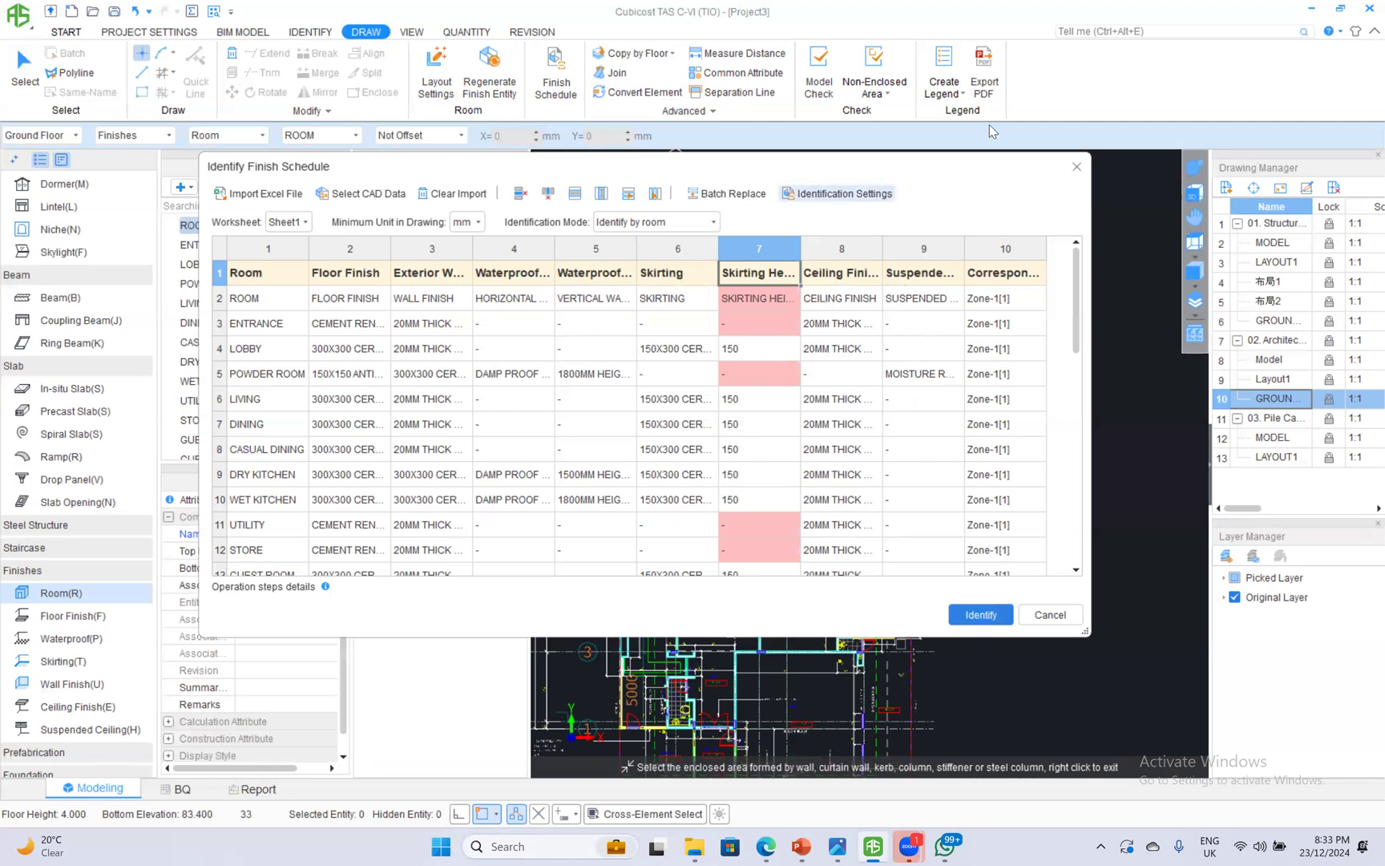
left_click(1076, 167)
Place the WET KITCHEN room in the walled wet kitchen area of the Ground Floor plan.
scroll(654, 499, "down", 1)
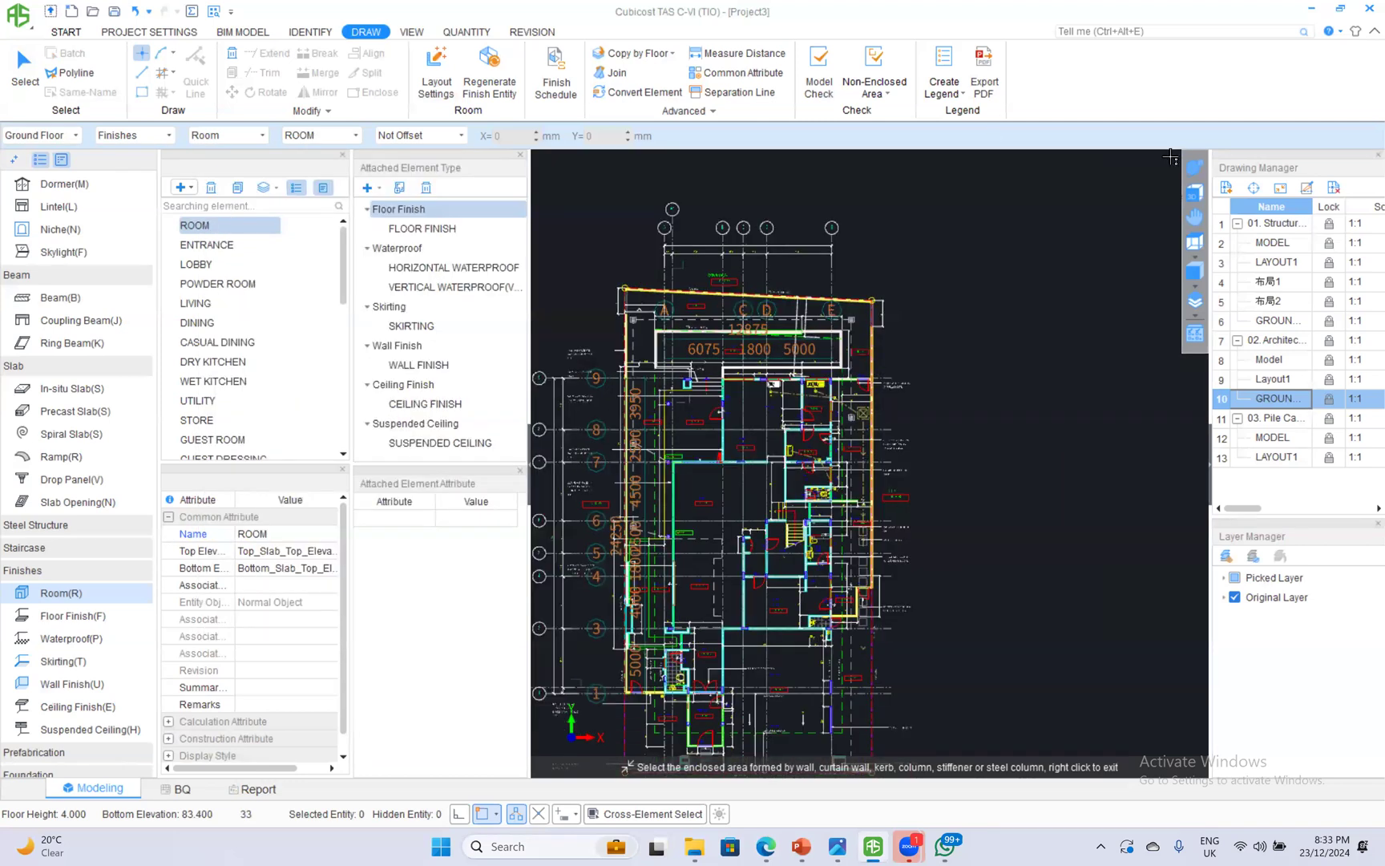
scroll(780, 377, "up", 3)
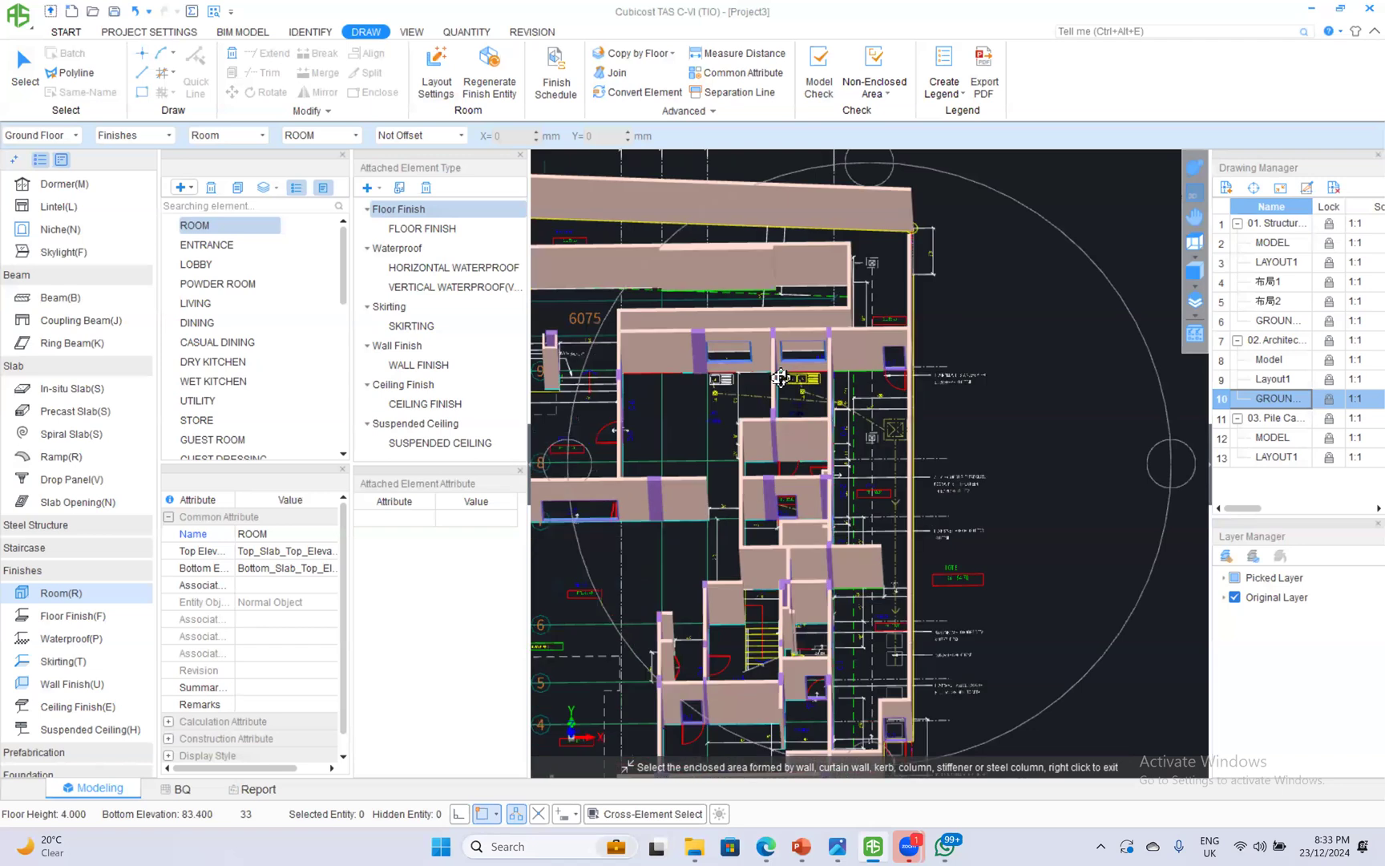
scroll(782, 377, "up", 4)
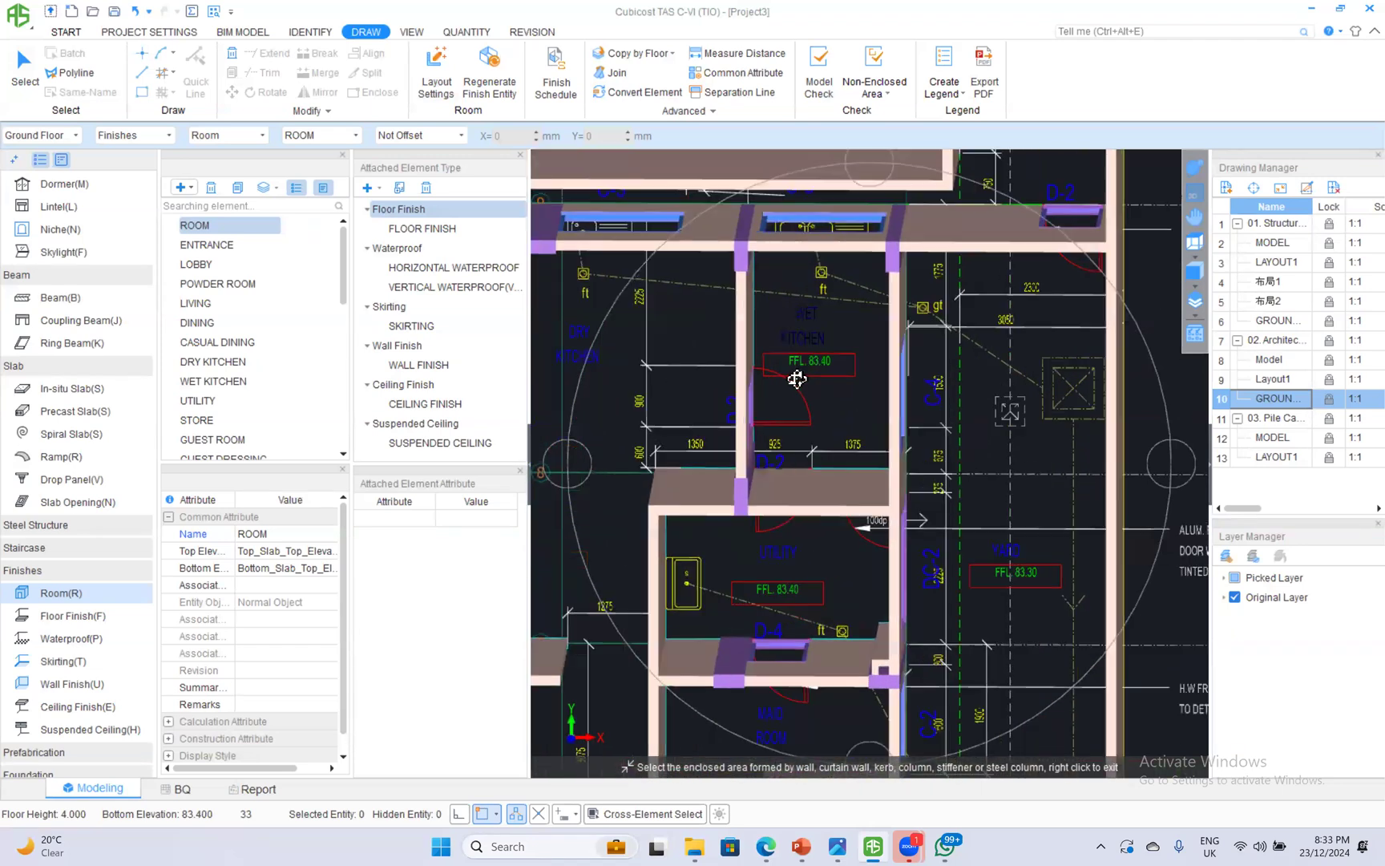
scroll(796, 379, "up", 2)
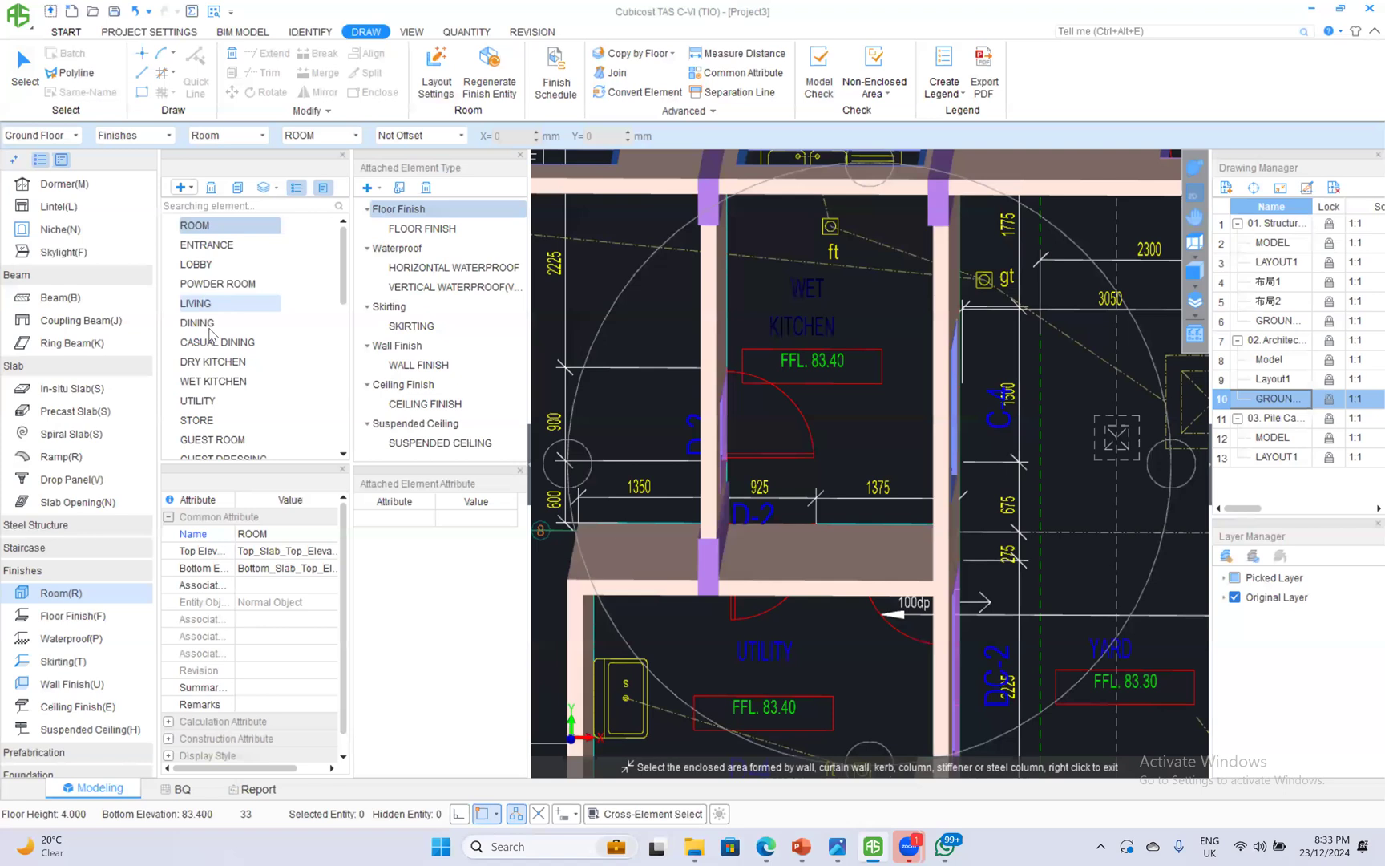
left_click(213, 381)
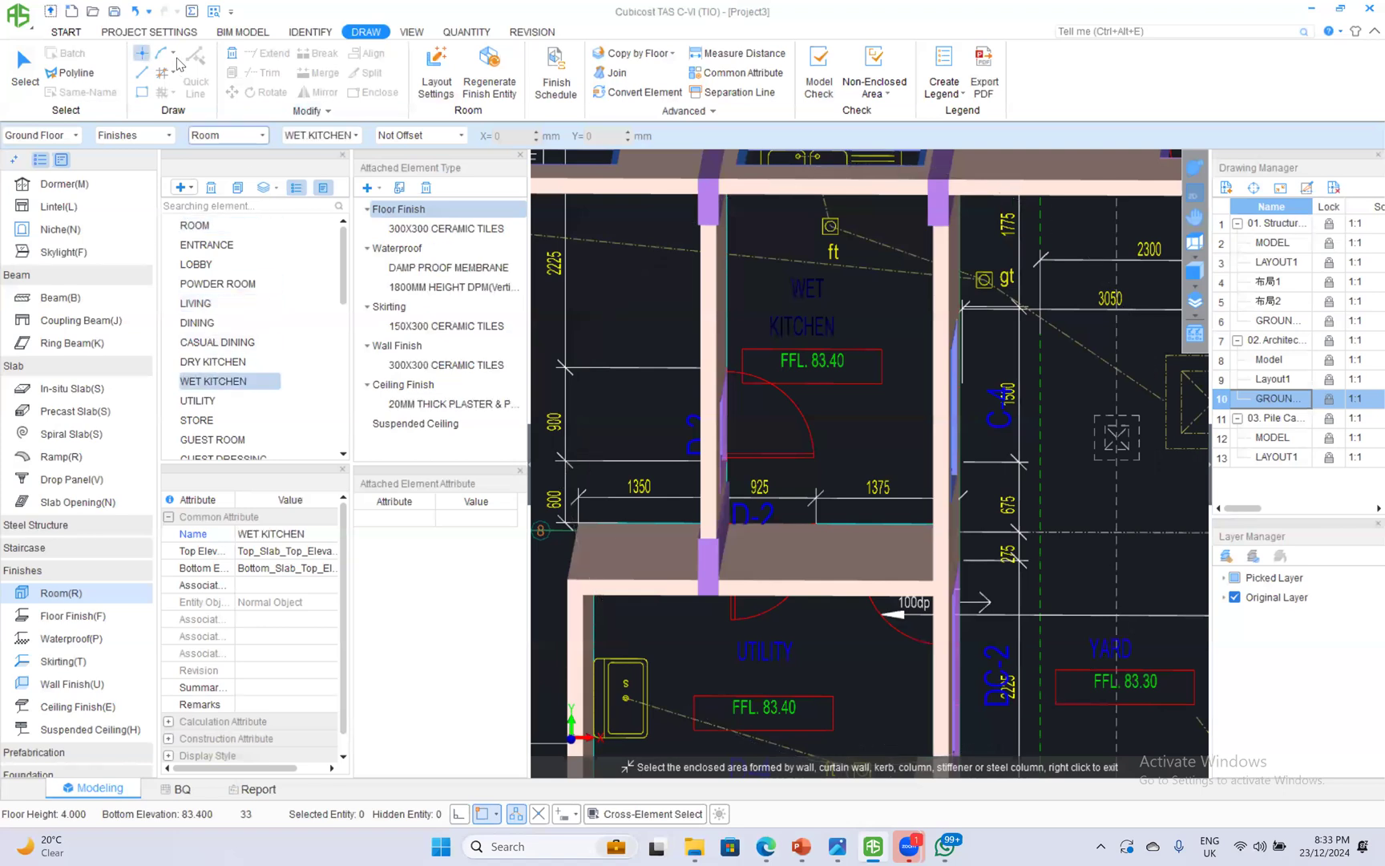
Inspect the finishes applied to the wet kitchen in 3D and return to the plan view.
left_click(1195, 169)
left_click_drag(940, 503, 913, 466)
left_click_drag(685, 277, 842, 181)
left_click_drag(887, 412, 796, 439)
scroll(777, 484, "down", 2)
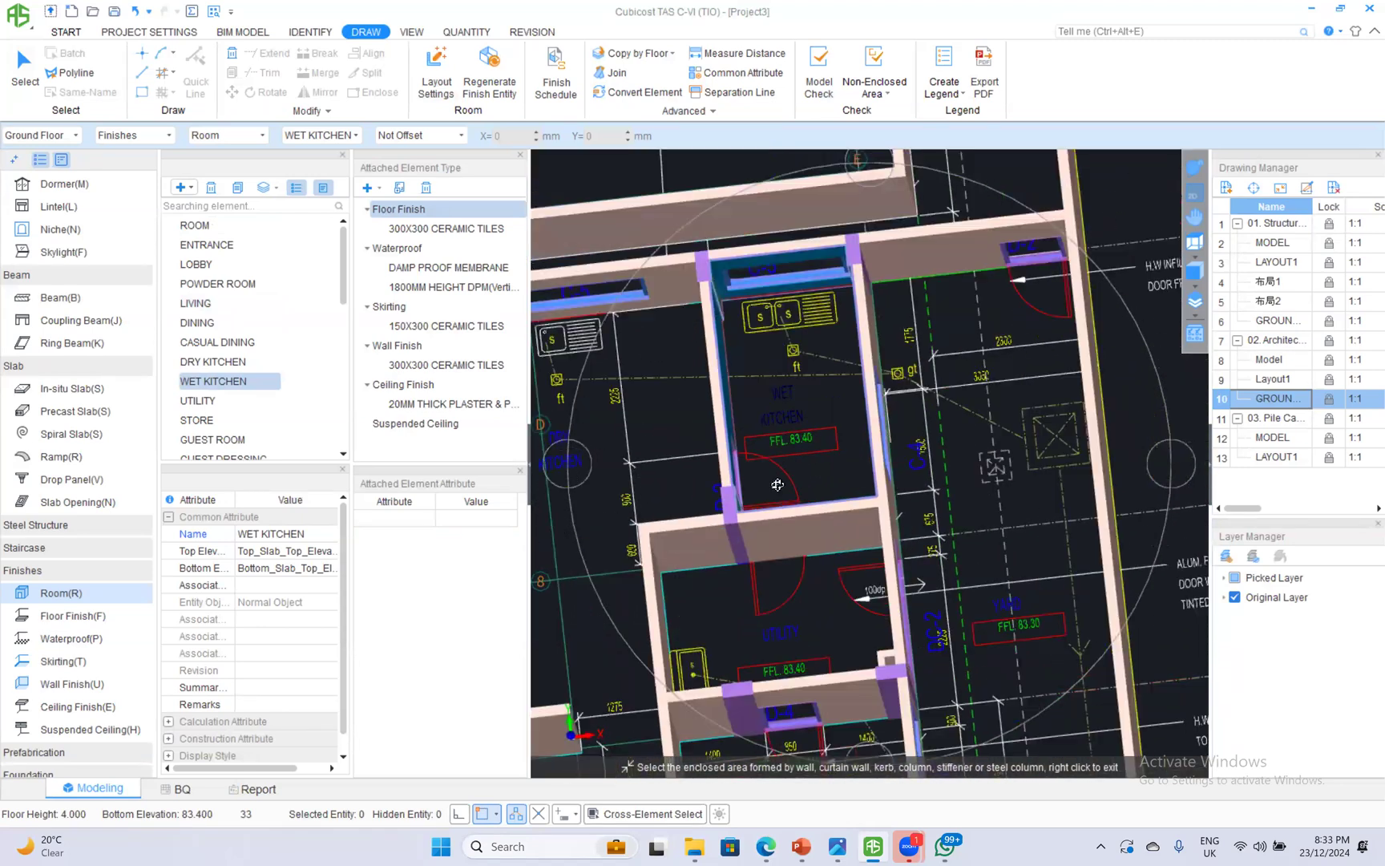
scroll(777, 484, "down", 2)
left_click(1194, 202)
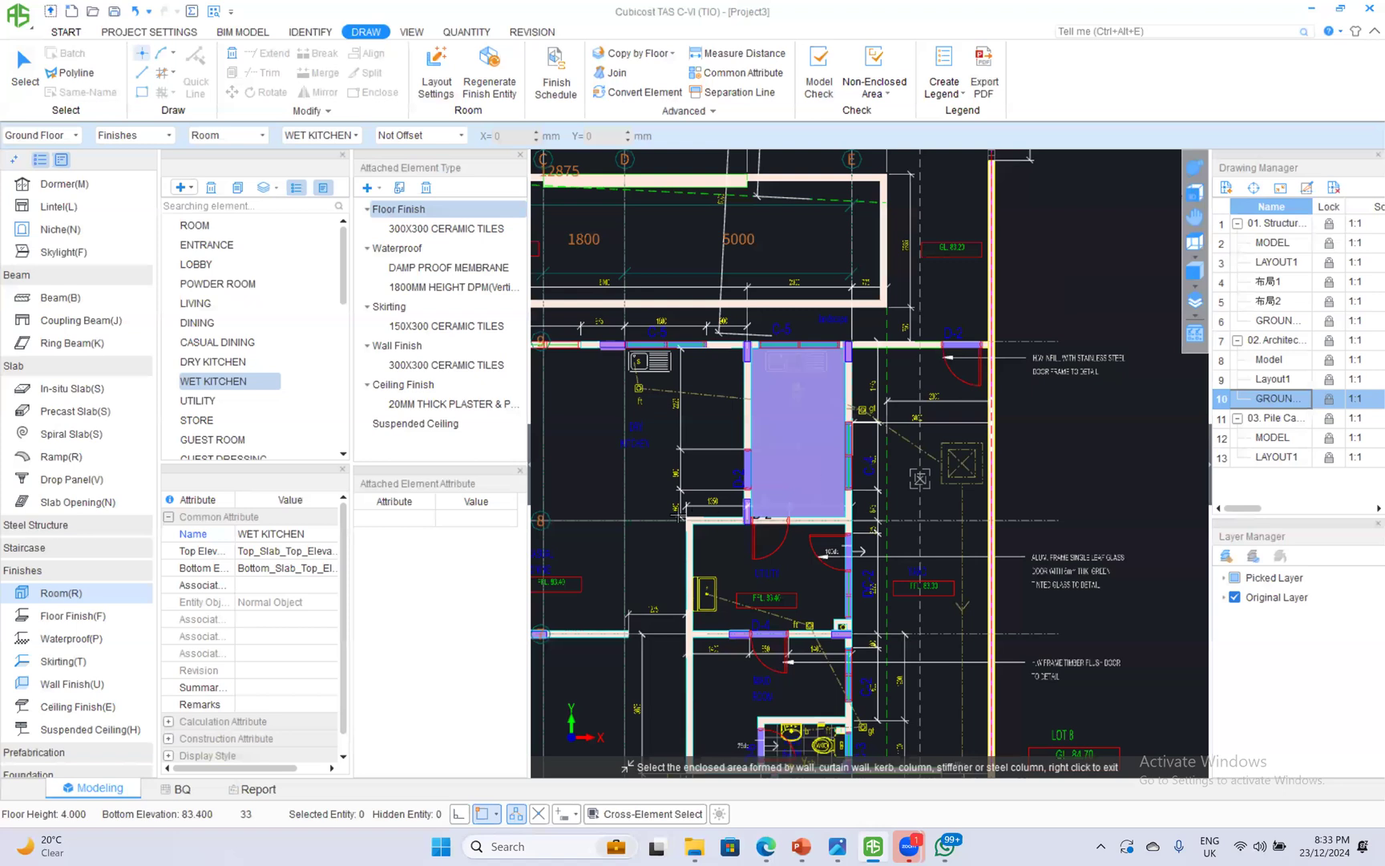
Draw an L-shaped separation line from the utility wall corner, across the open area and up to the exterior wall, enclosing the dry kitchen.
scroll(812, 231, "up", 3)
middle_click_drag(779, 271, 770, 366)
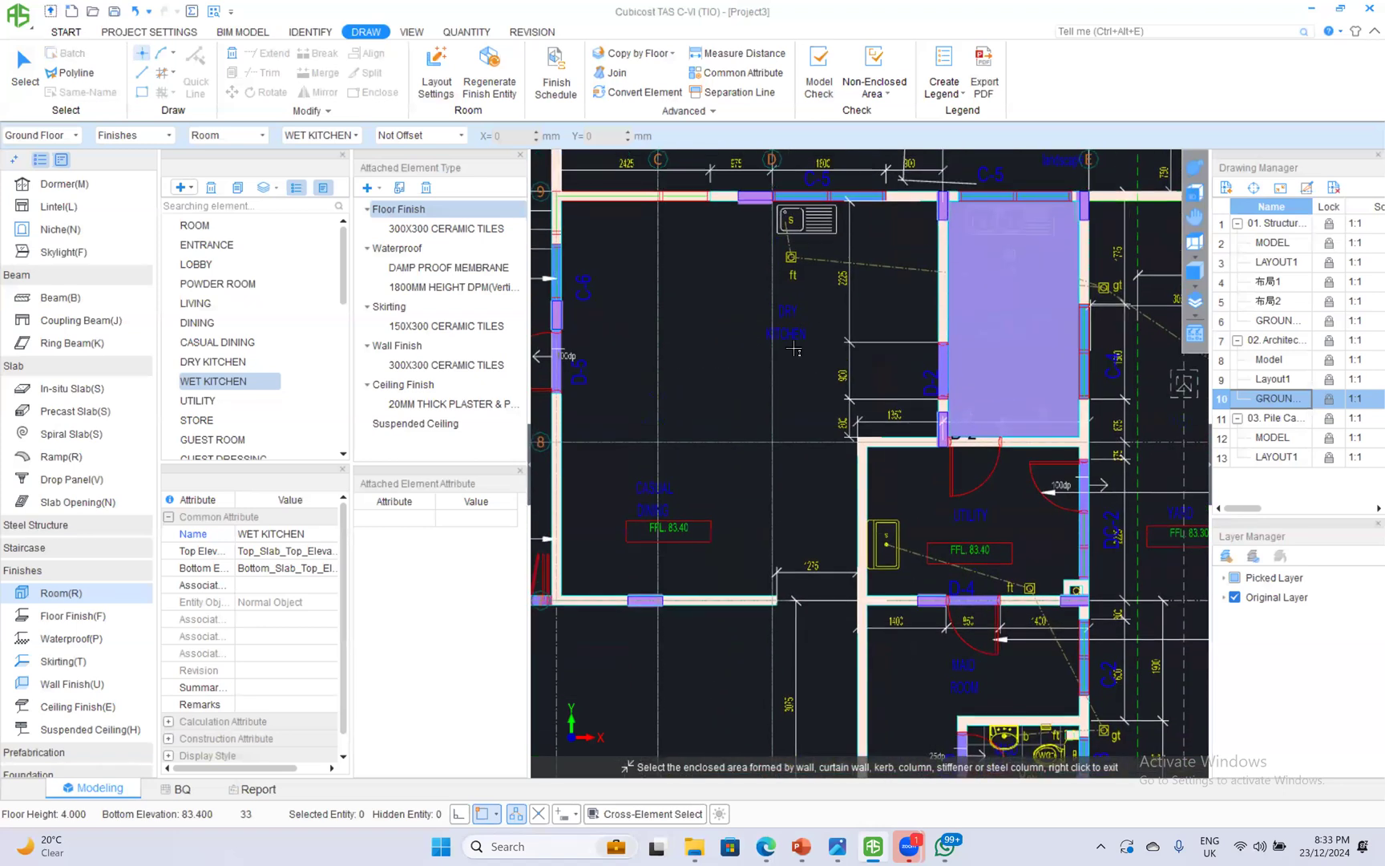
scroll(769, 367, "up", 4)
scroll(769, 366, "down", 1)
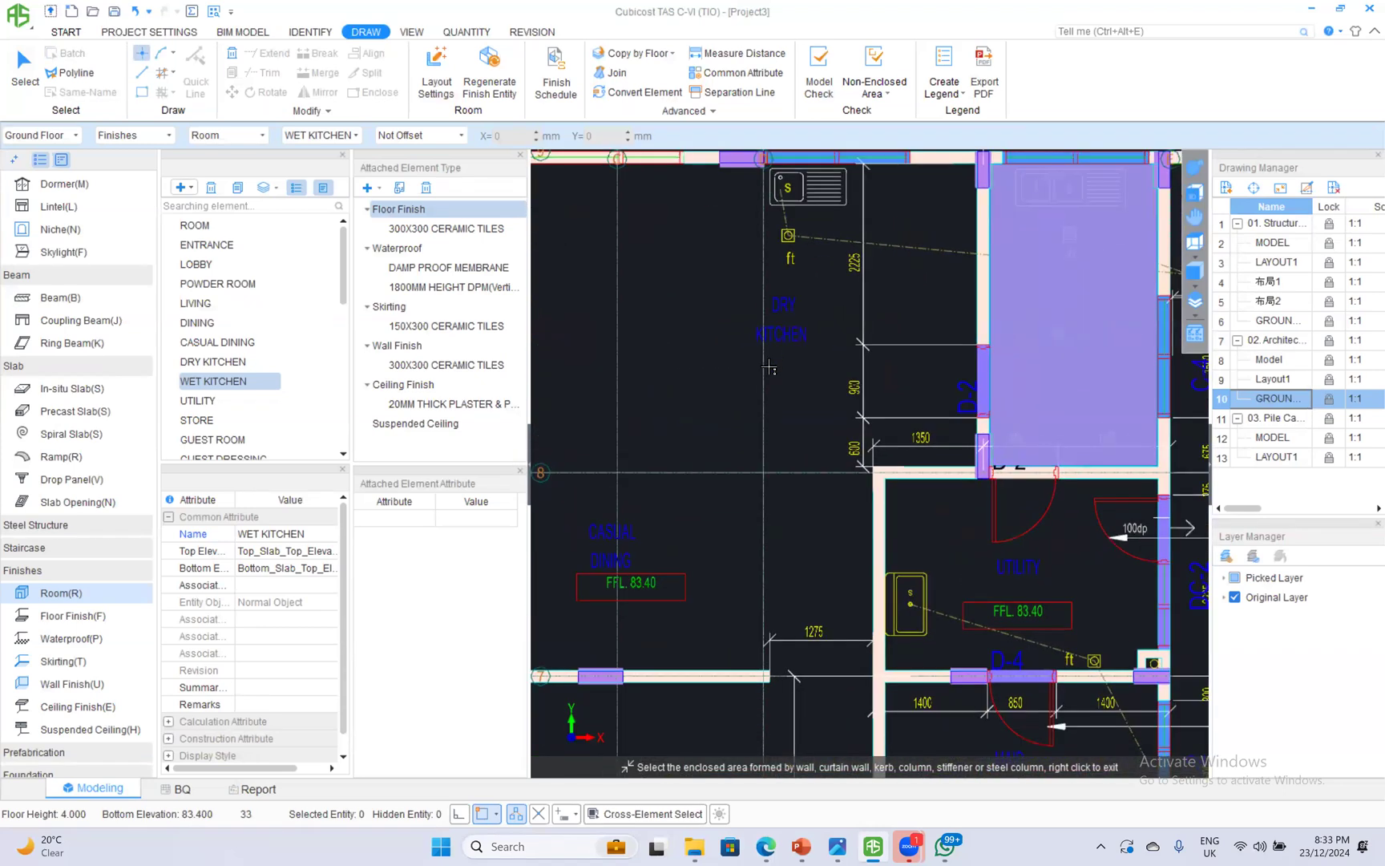
scroll(769, 367, "down", 2)
left_click(739, 91)
scroll(847, 452, "up", 2)
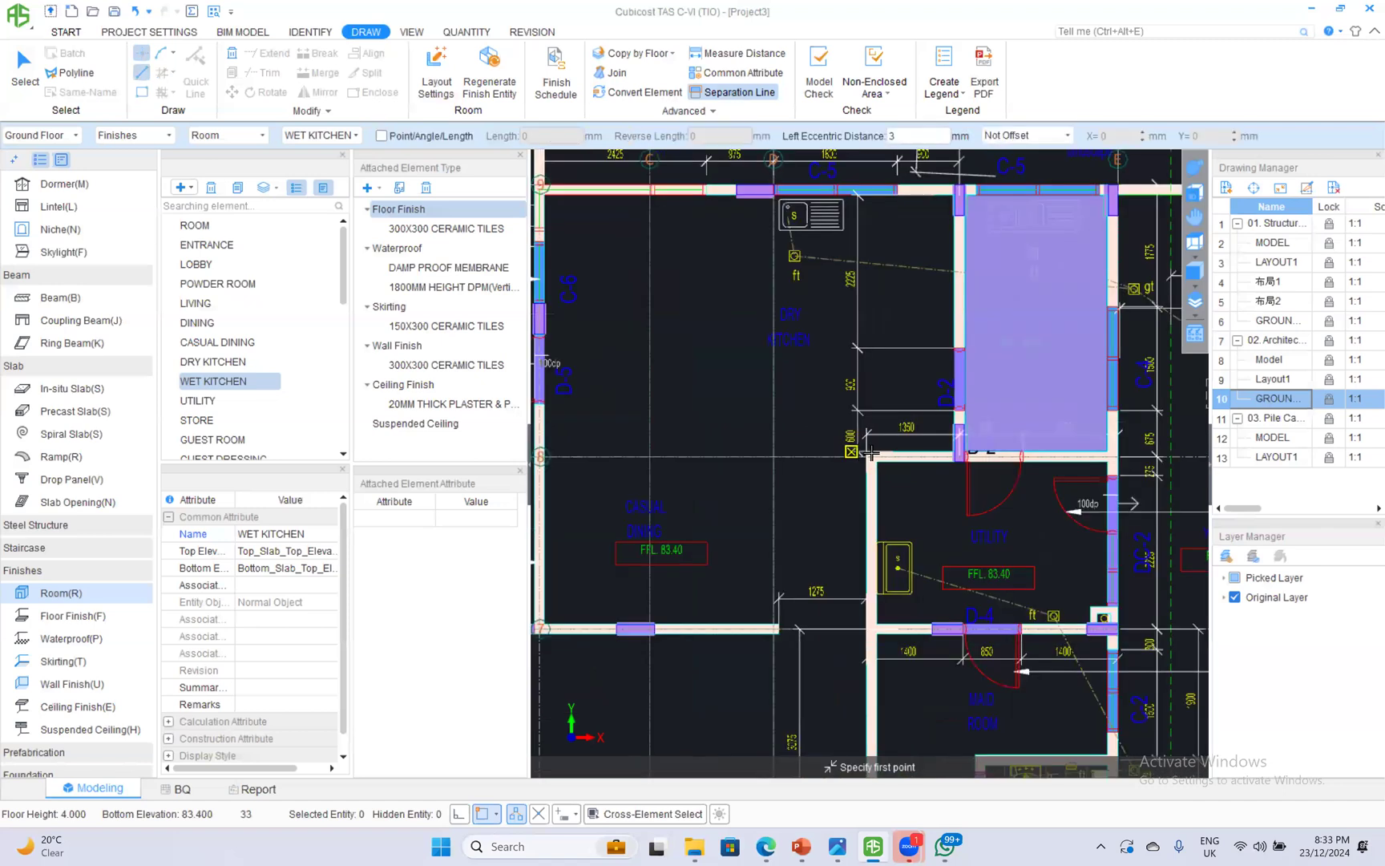
left_click(871, 453)
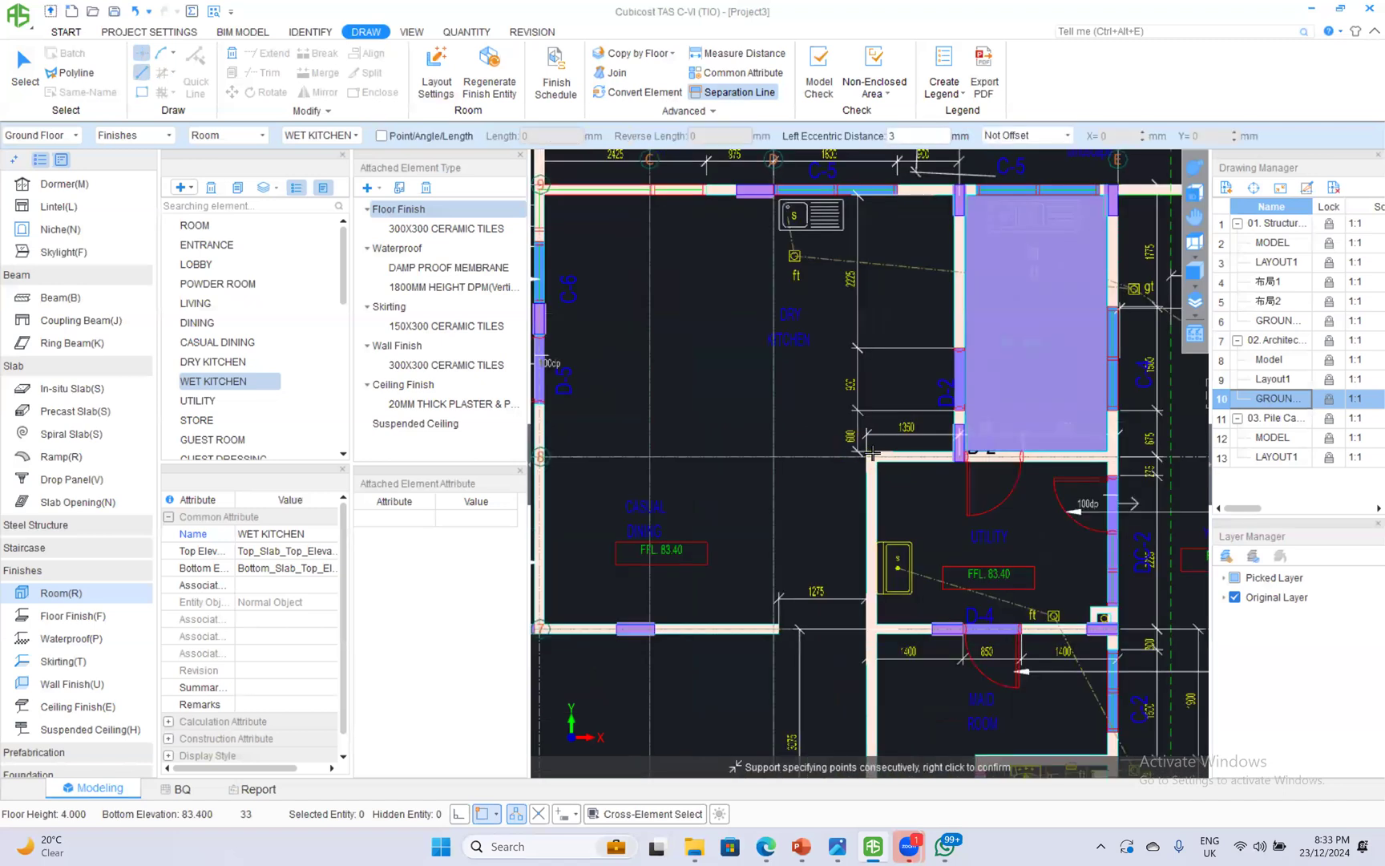
left_click(663, 454)
middle_click_drag(686, 355, 693, 547)
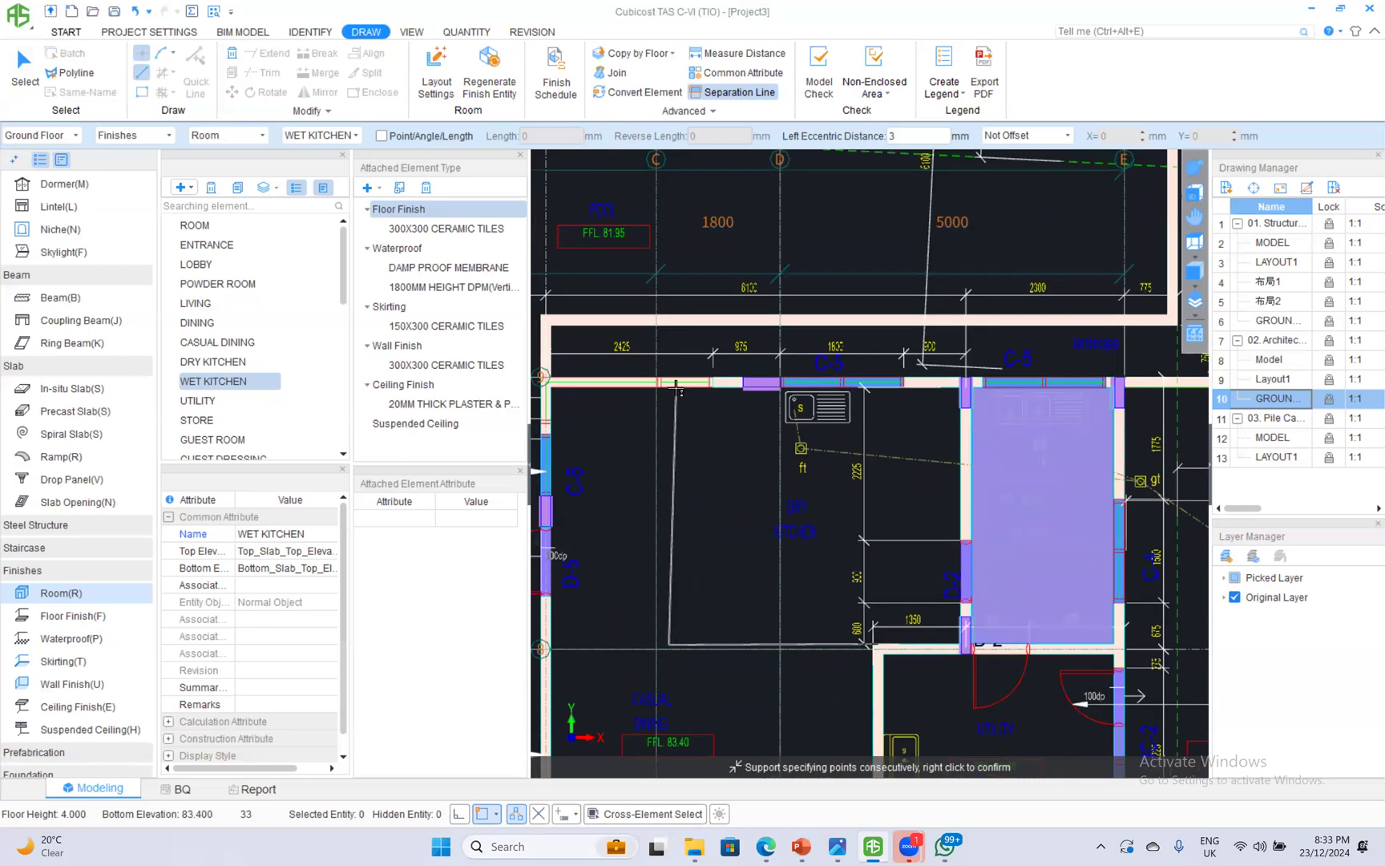
left_click(670, 387)
right_click(692, 473)
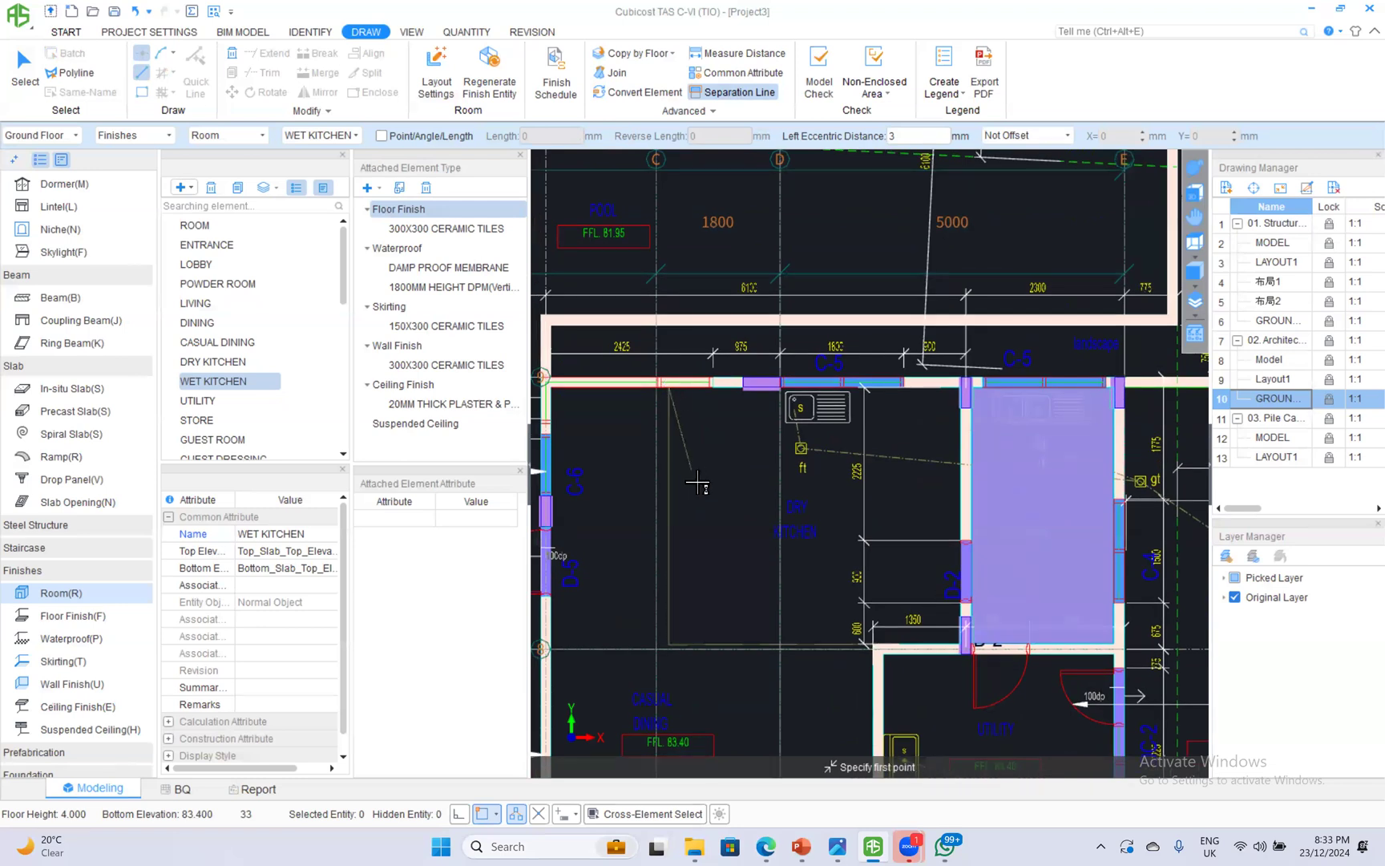
Place the DRY KITCHEN room in the area enclosed by the separation line.
scroll(712, 491, "down", 1)
scroll(771, 537, "up", 1)
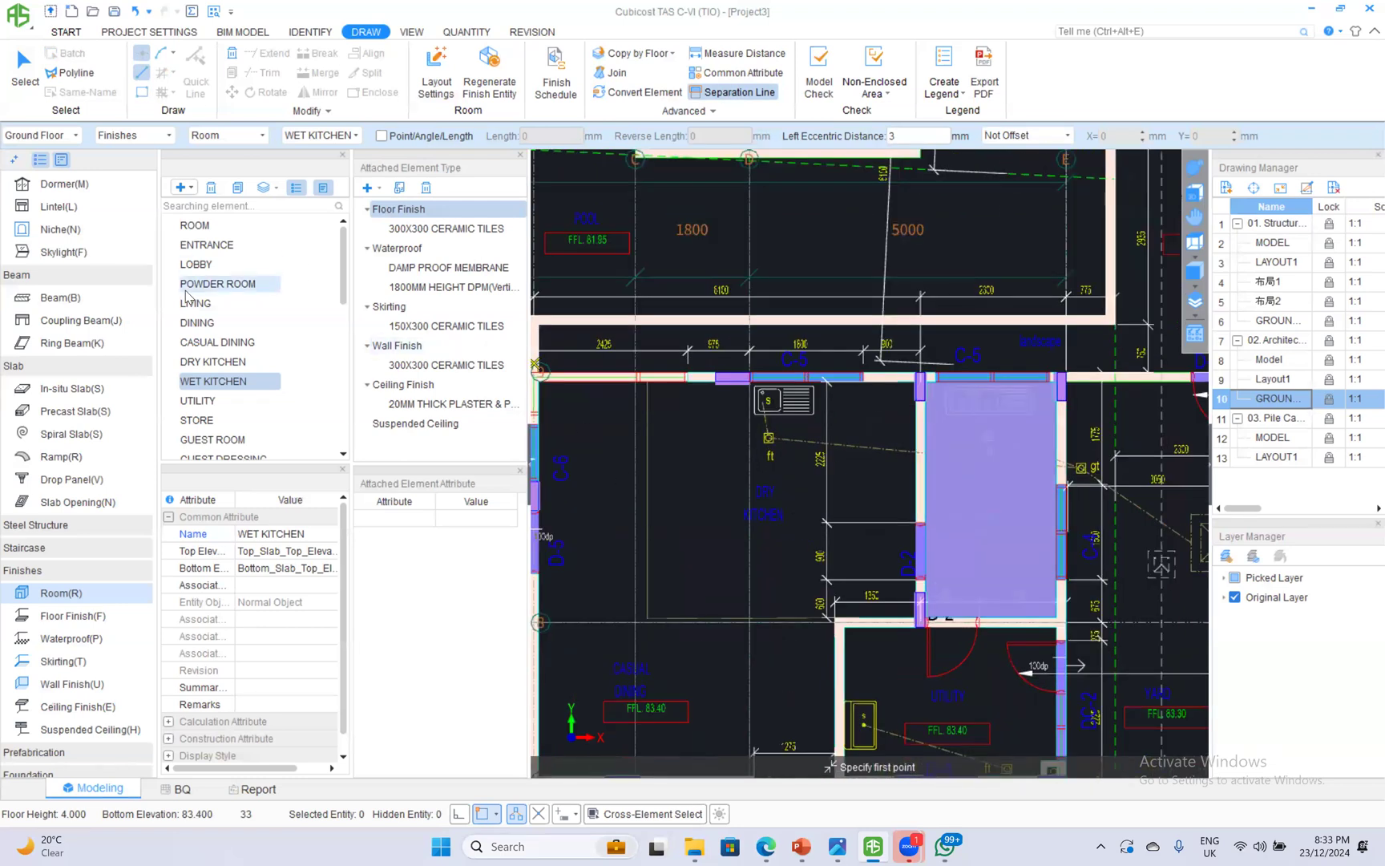
left_click(217, 361)
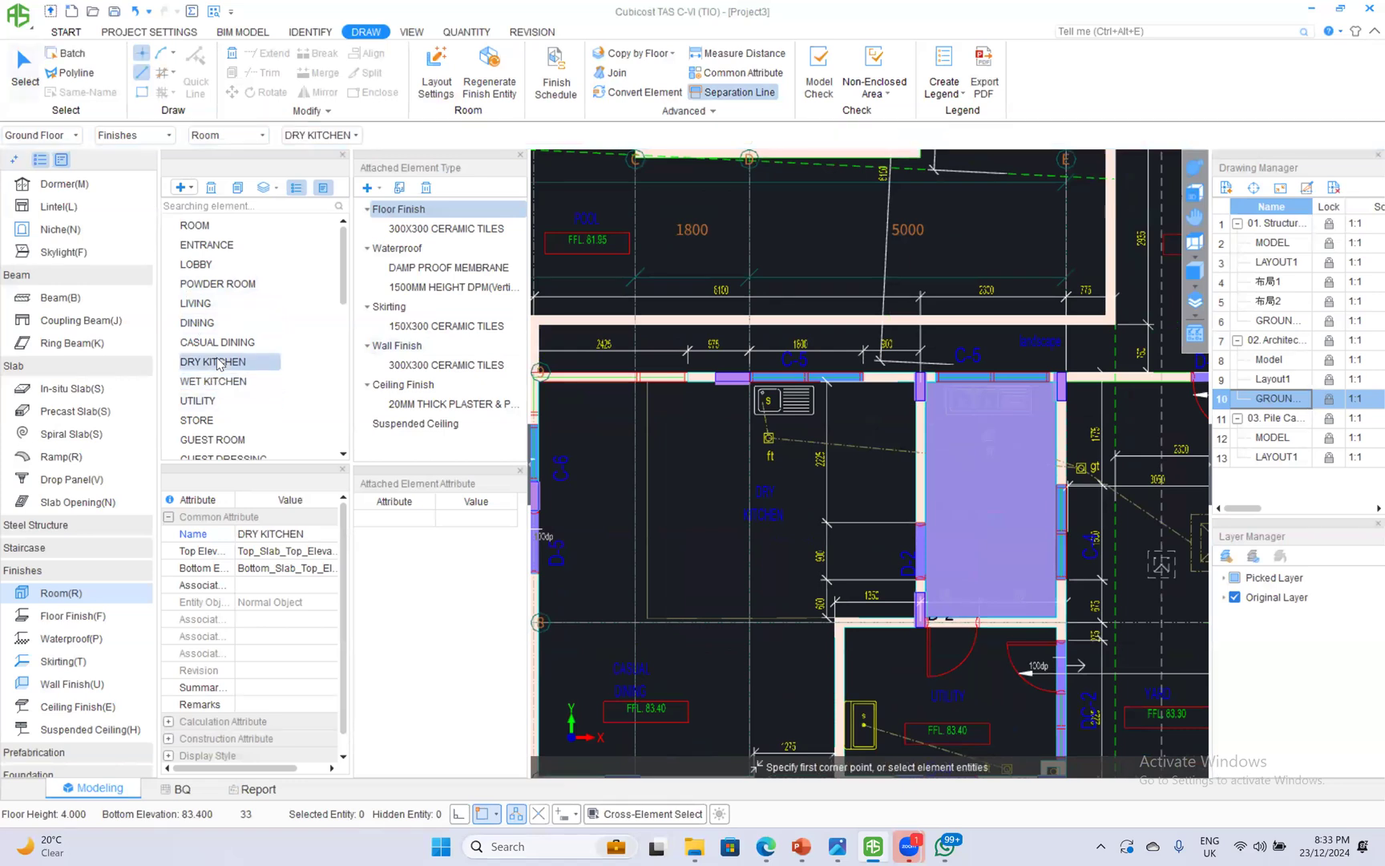
left_click(142, 53)
left_click(810, 491)
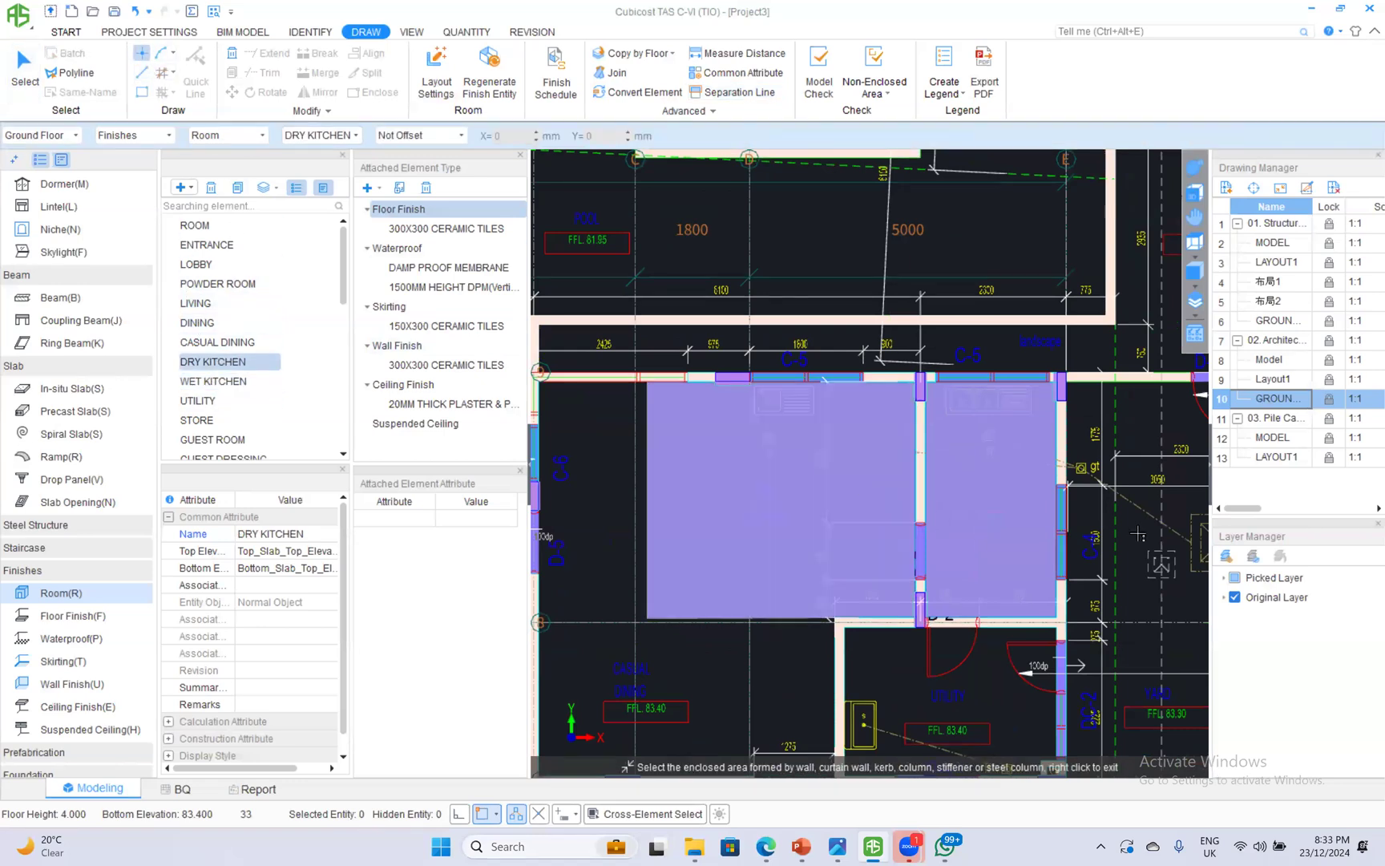
Inspect the dry kitchen finishes and the surrounding Ground Floor model in 3D.
left_click(1191, 171)
left_click_drag(857, 565, 732, 409)
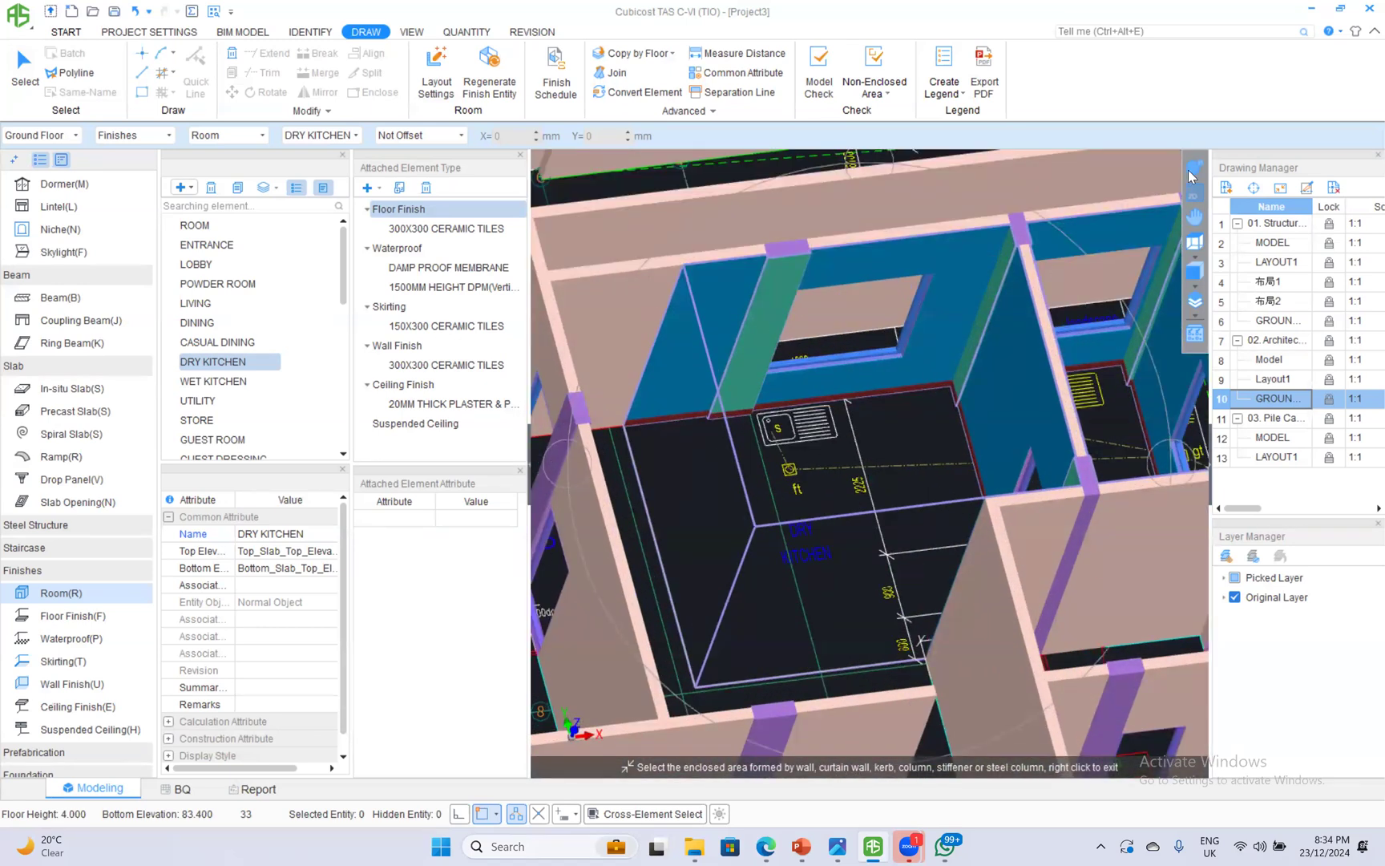
scroll(850, 477, "down", 3)
middle_click_drag(760, 513, 756, 295)
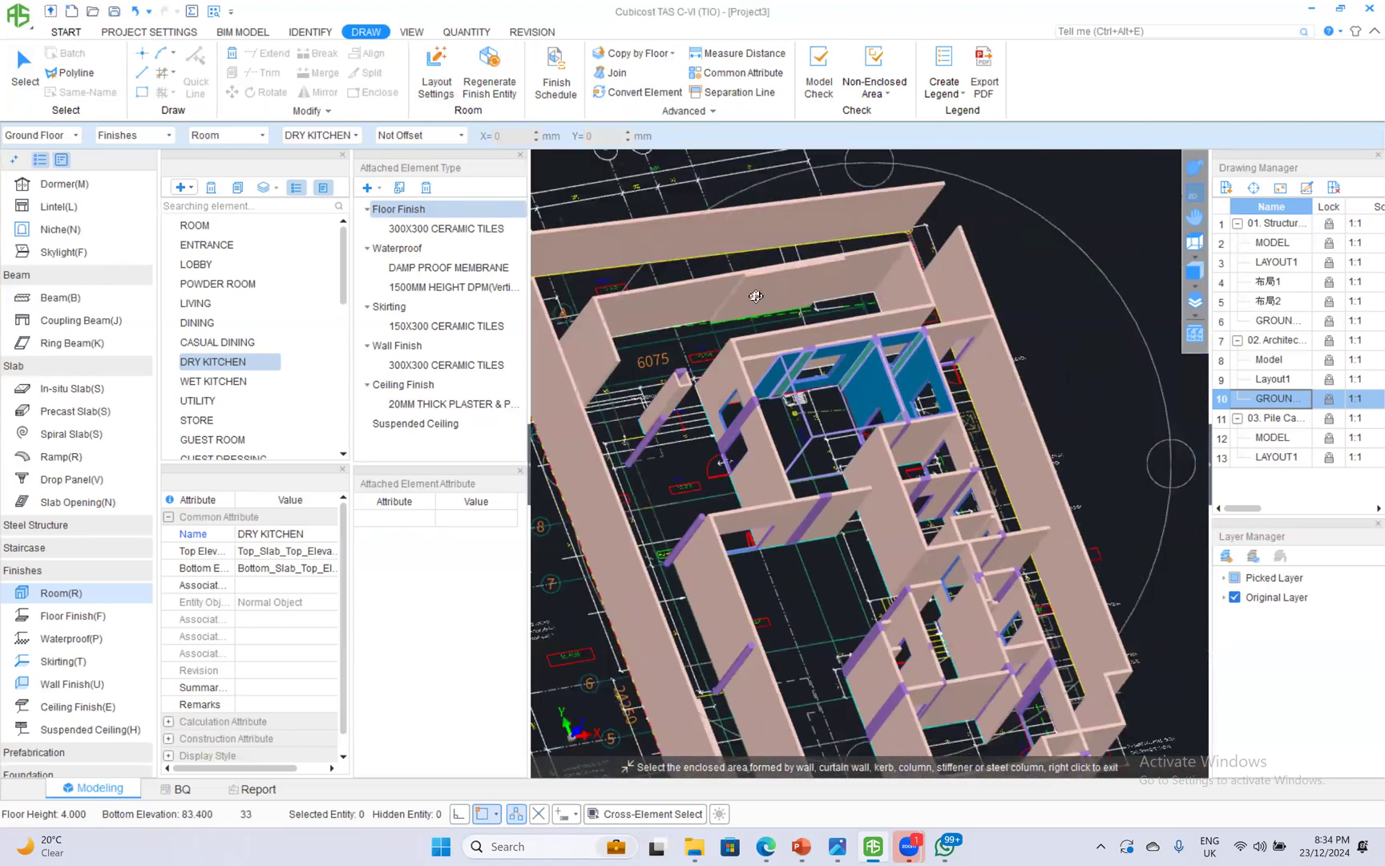
Calculate the quantities for all floors and open the quantities by category for Project3.
left_click(467, 32)
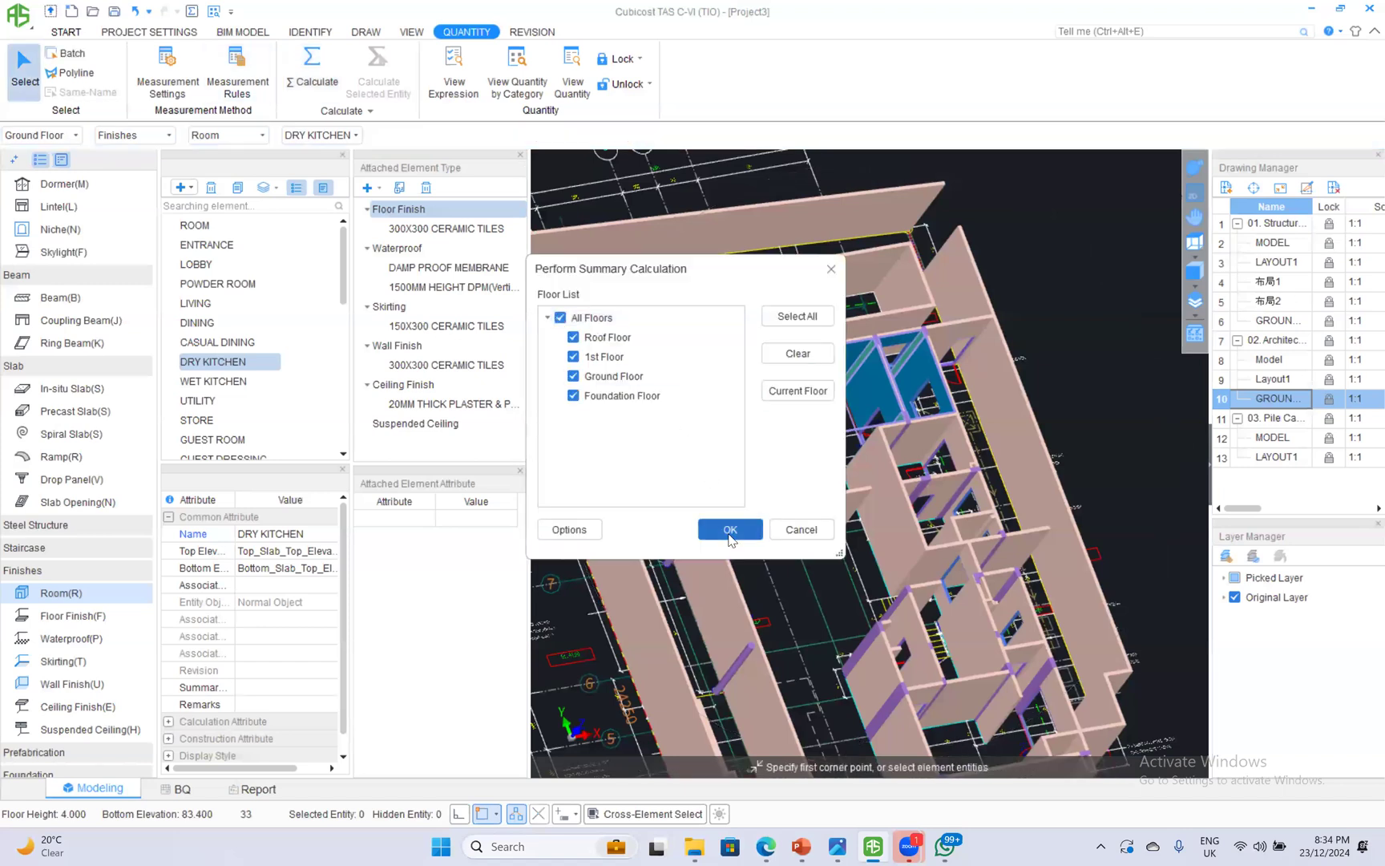
left_click(722, 533)
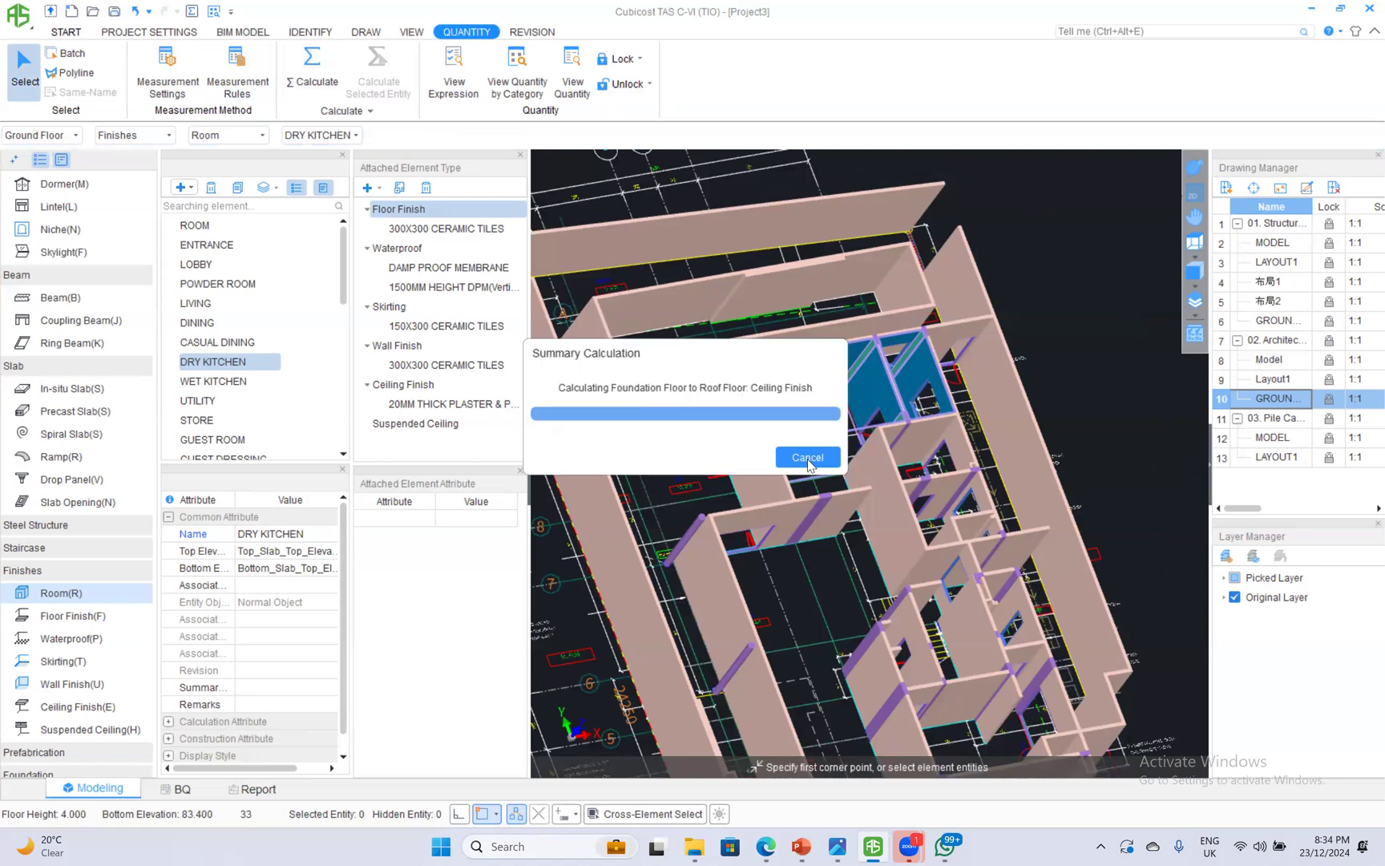
left_click(517, 78)
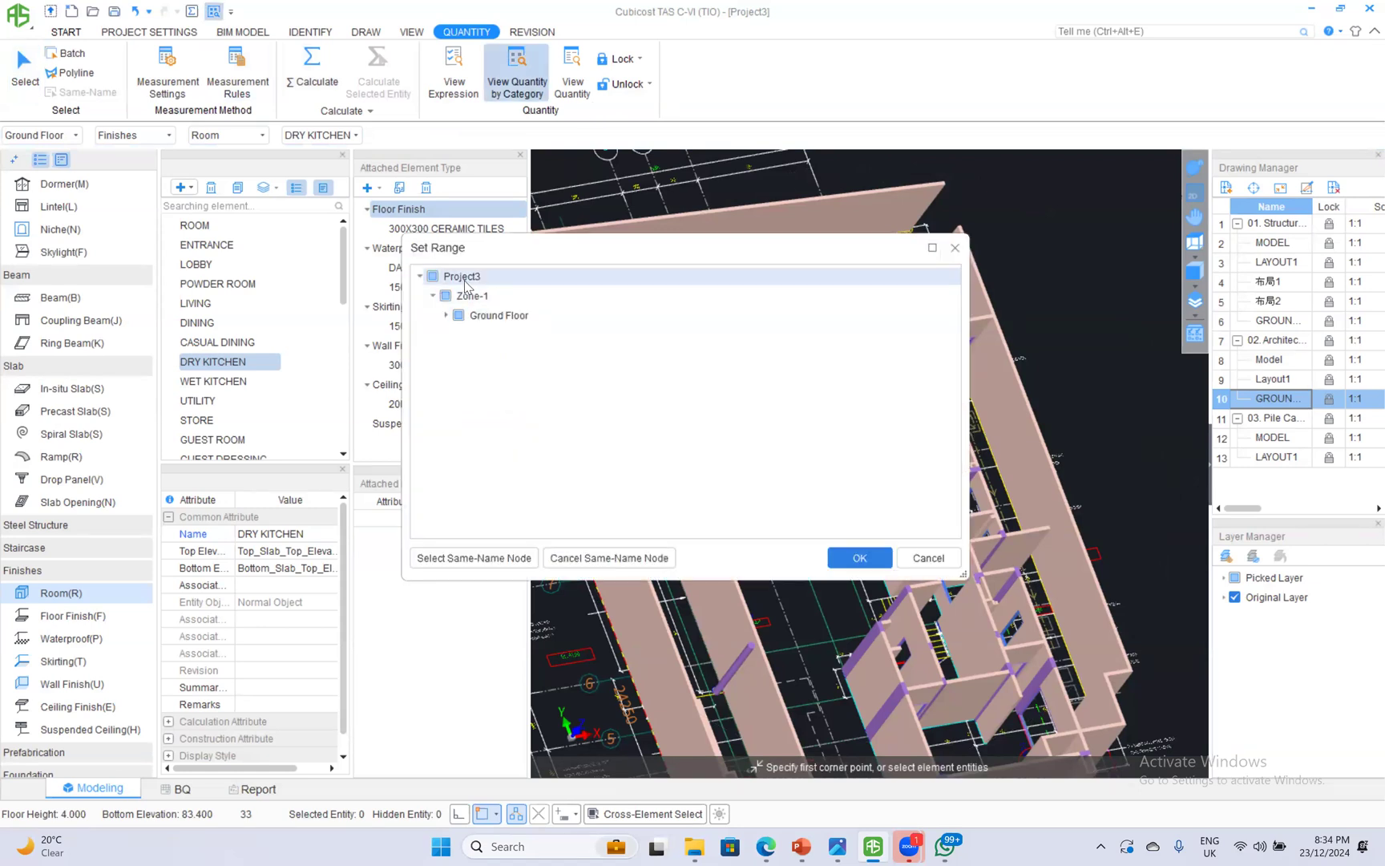
left_click(873, 555)
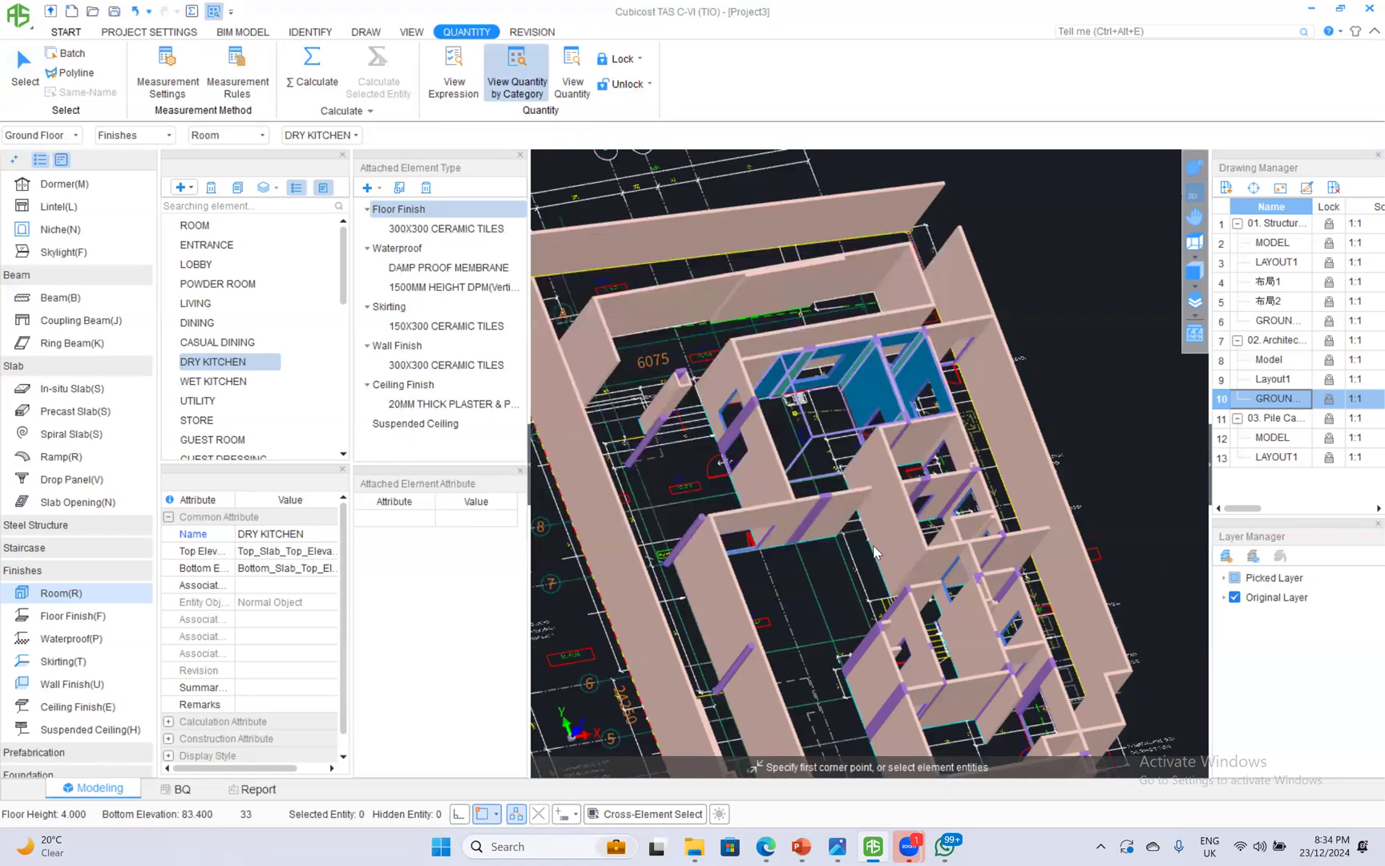
Review the category quantities for walls, doors, windows, lintels, beams, slabs, rooms and the floor, skirting, wall and ceiling finishes.
left_click(329, 303)
left_click(328, 321)
left_click(330, 340)
left_click(337, 358)
left_click(343, 375)
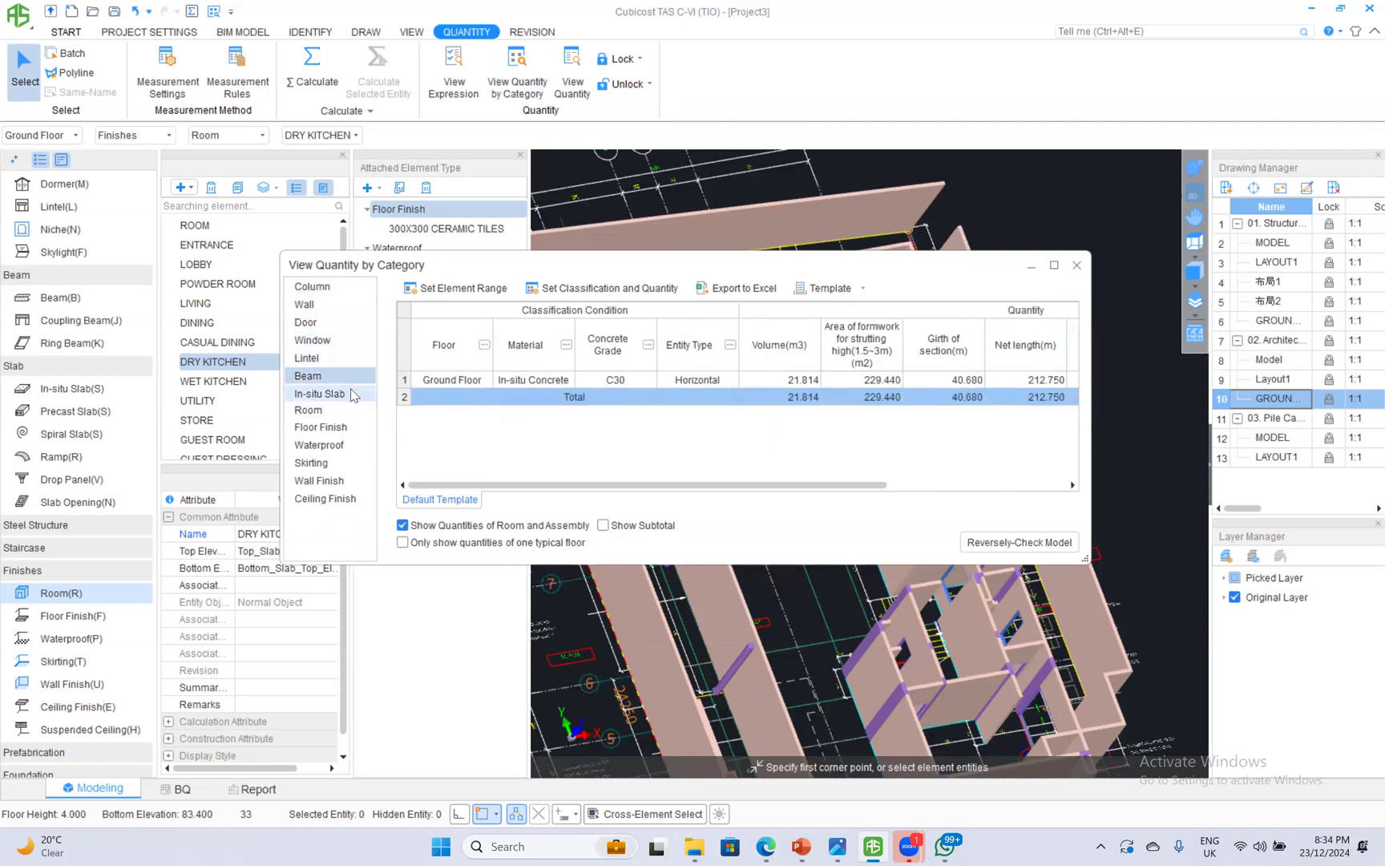
left_click(353, 395)
left_click(349, 411)
left_click(345, 427)
left_click(340, 462)
left_click(337, 480)
left_click(336, 498)
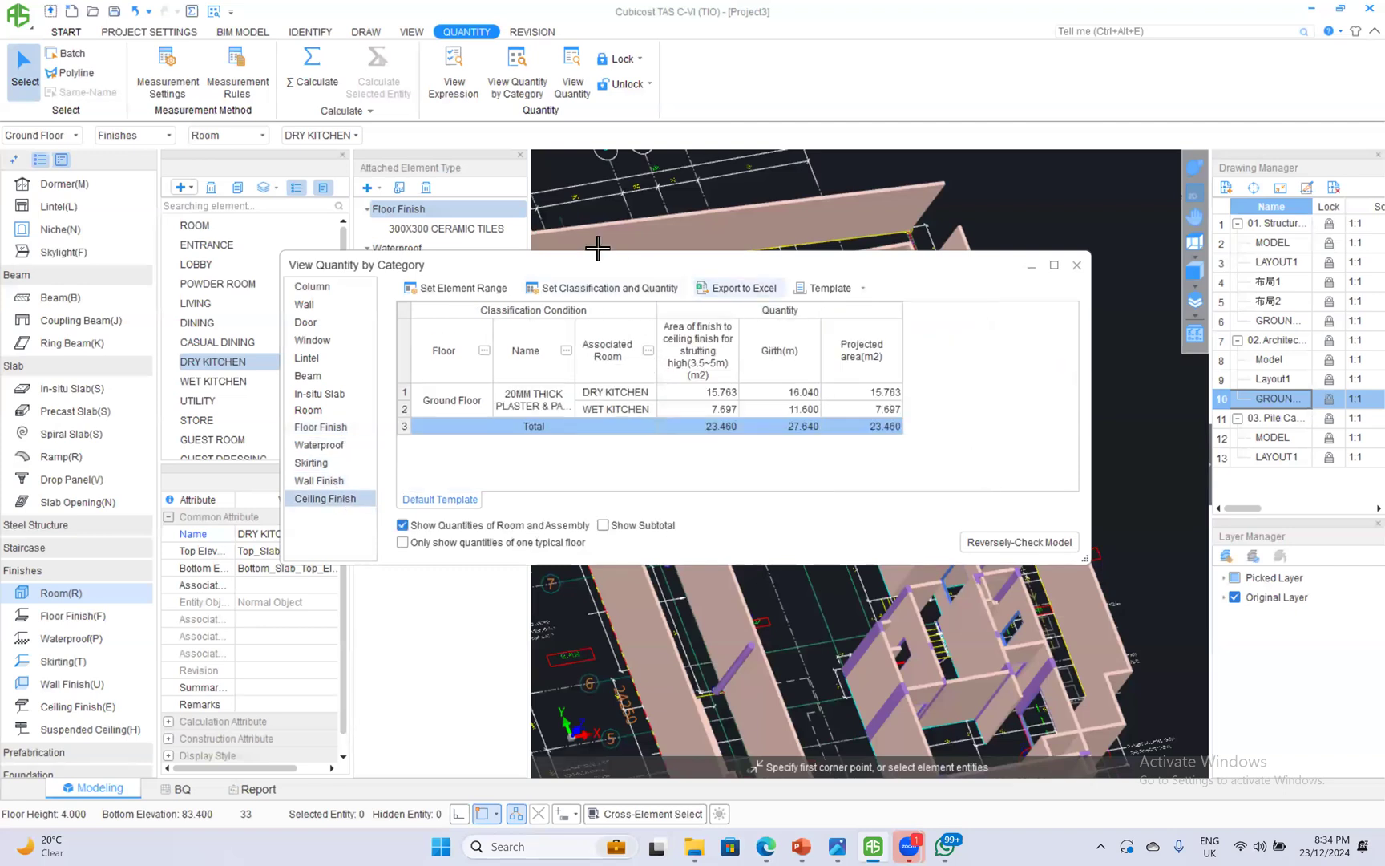
left_click(320, 304)
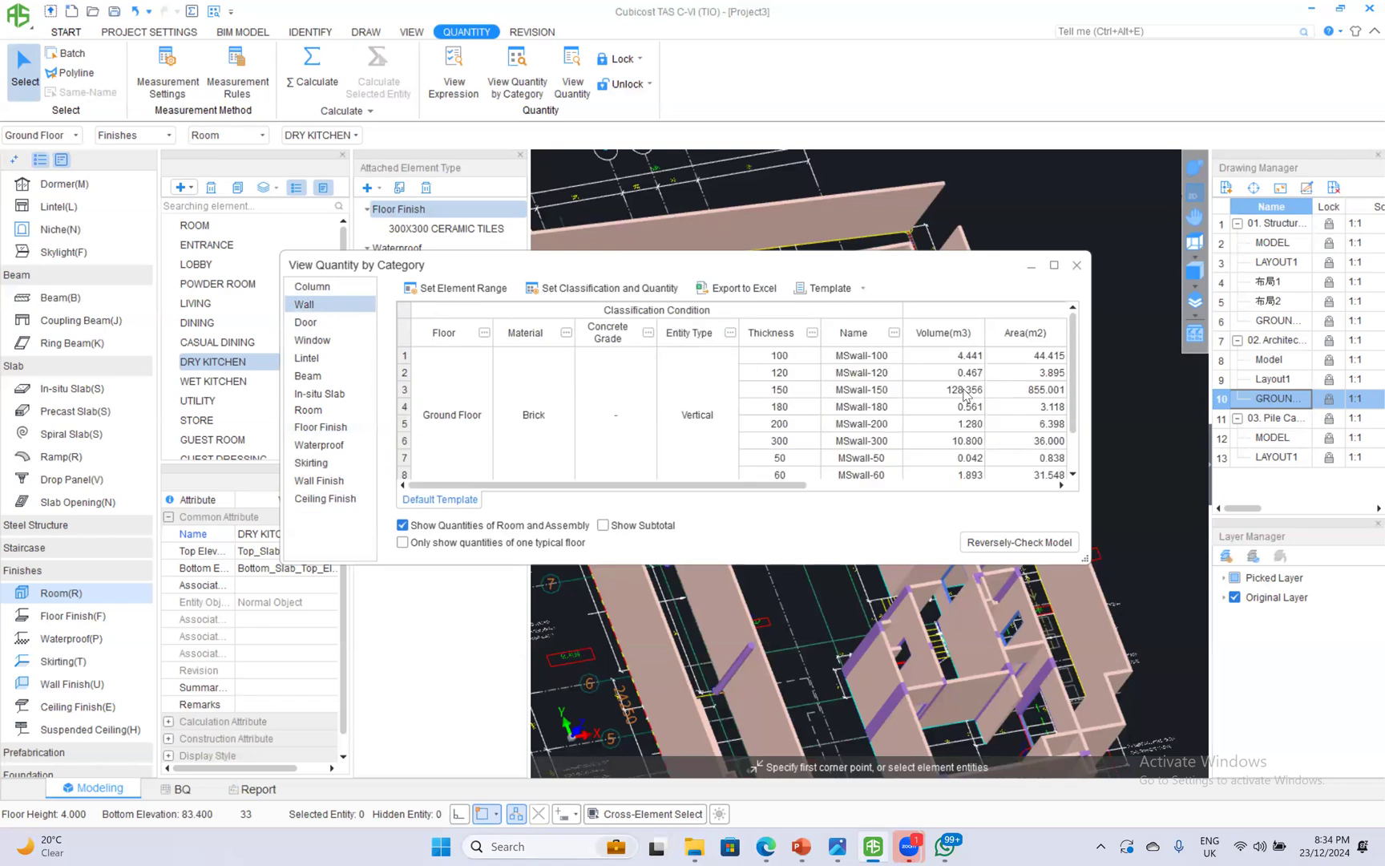
Reverse-check the Ground Floor MSwall-150 volume against the model from the category quantities.
left_click(965, 392)
left_click(1019, 542)
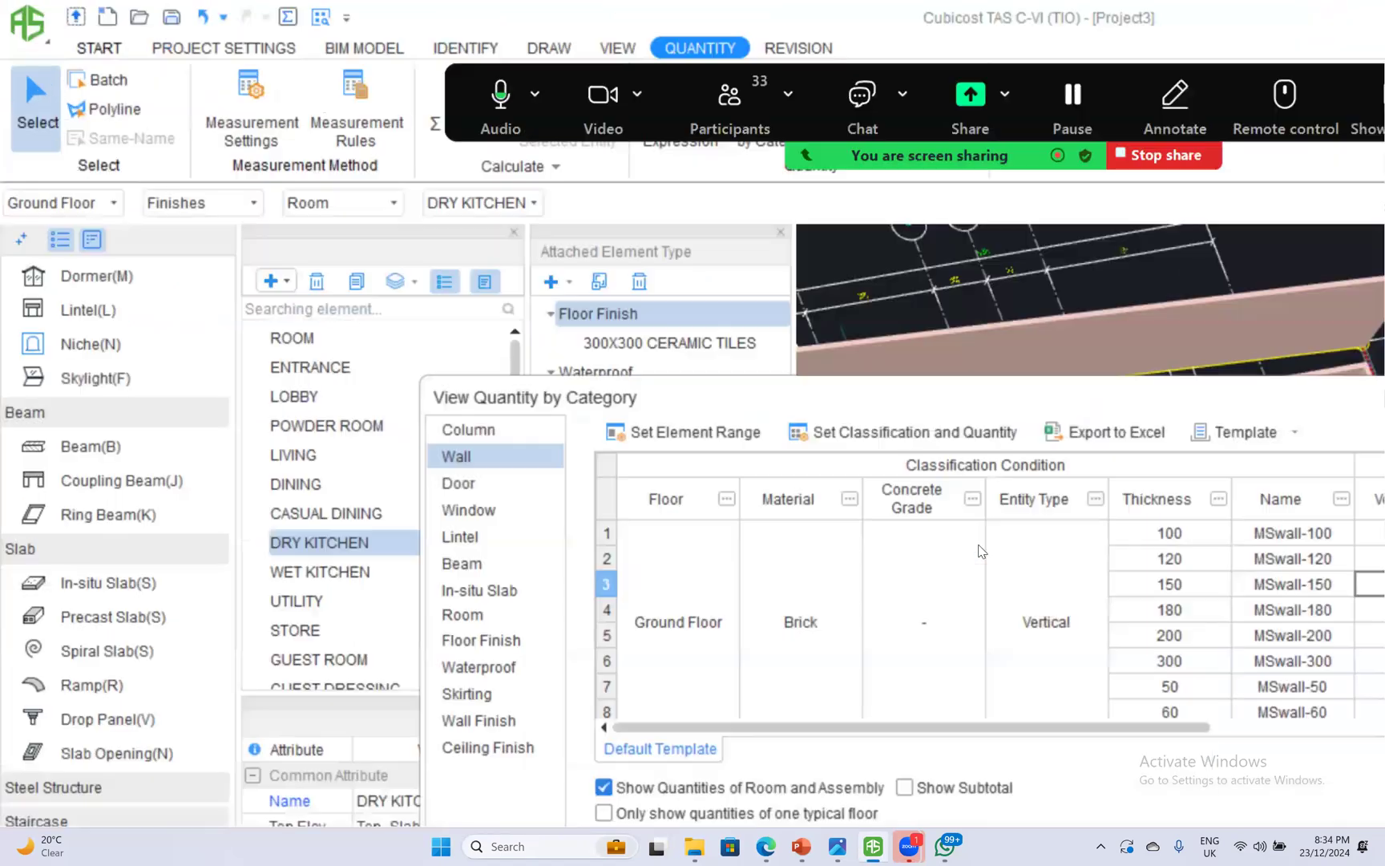
left_click_drag(753, 275, 271, 253)
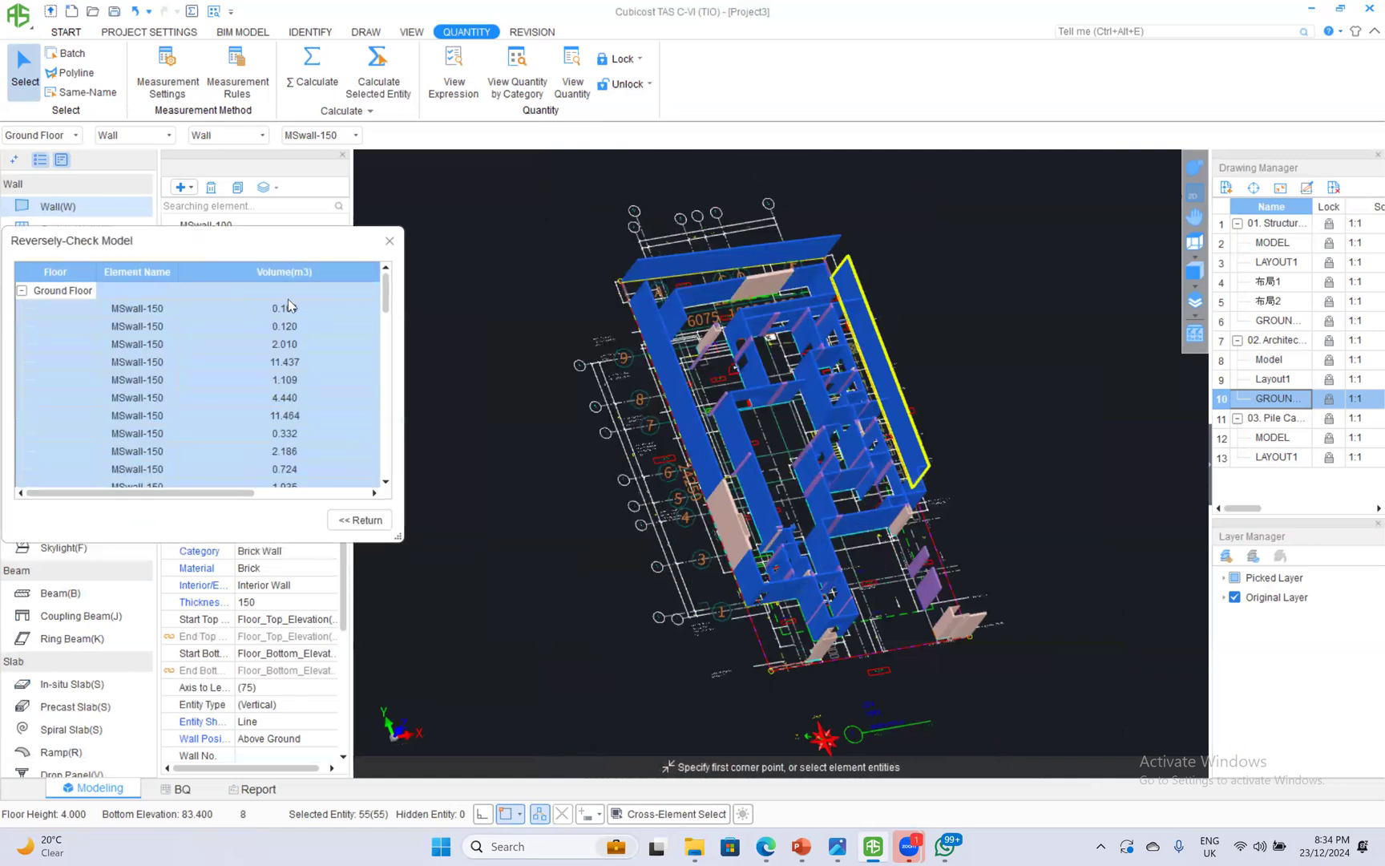
Locate several individual MSwall-150 entries from the reverse-check list in the 3D model, and close the check.
left_click(289, 326)
left_click(297, 364)
left_click(293, 416)
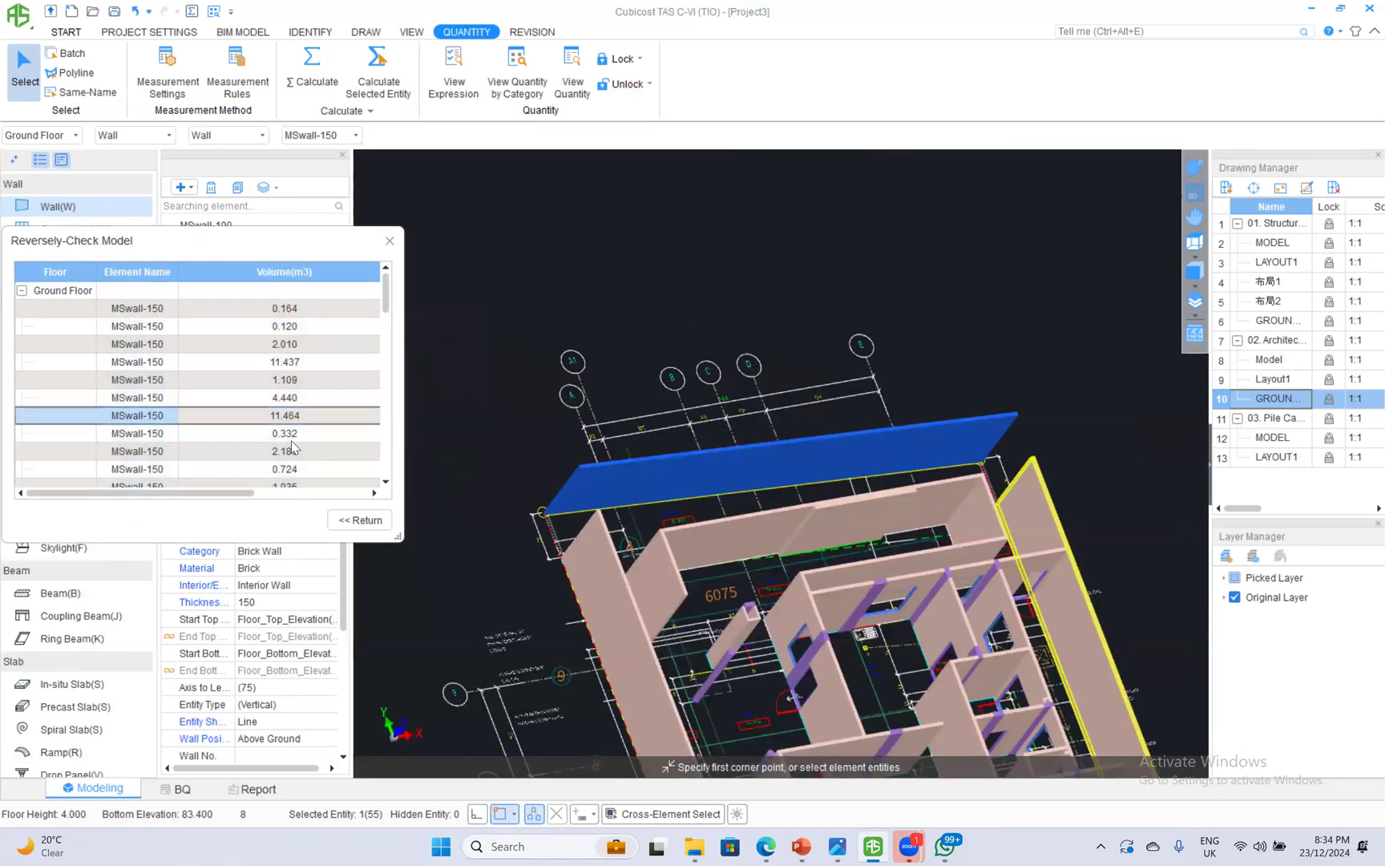
left_click(297, 436)
scroll(300, 462, "right", 1)
key("Down")
key("Down")
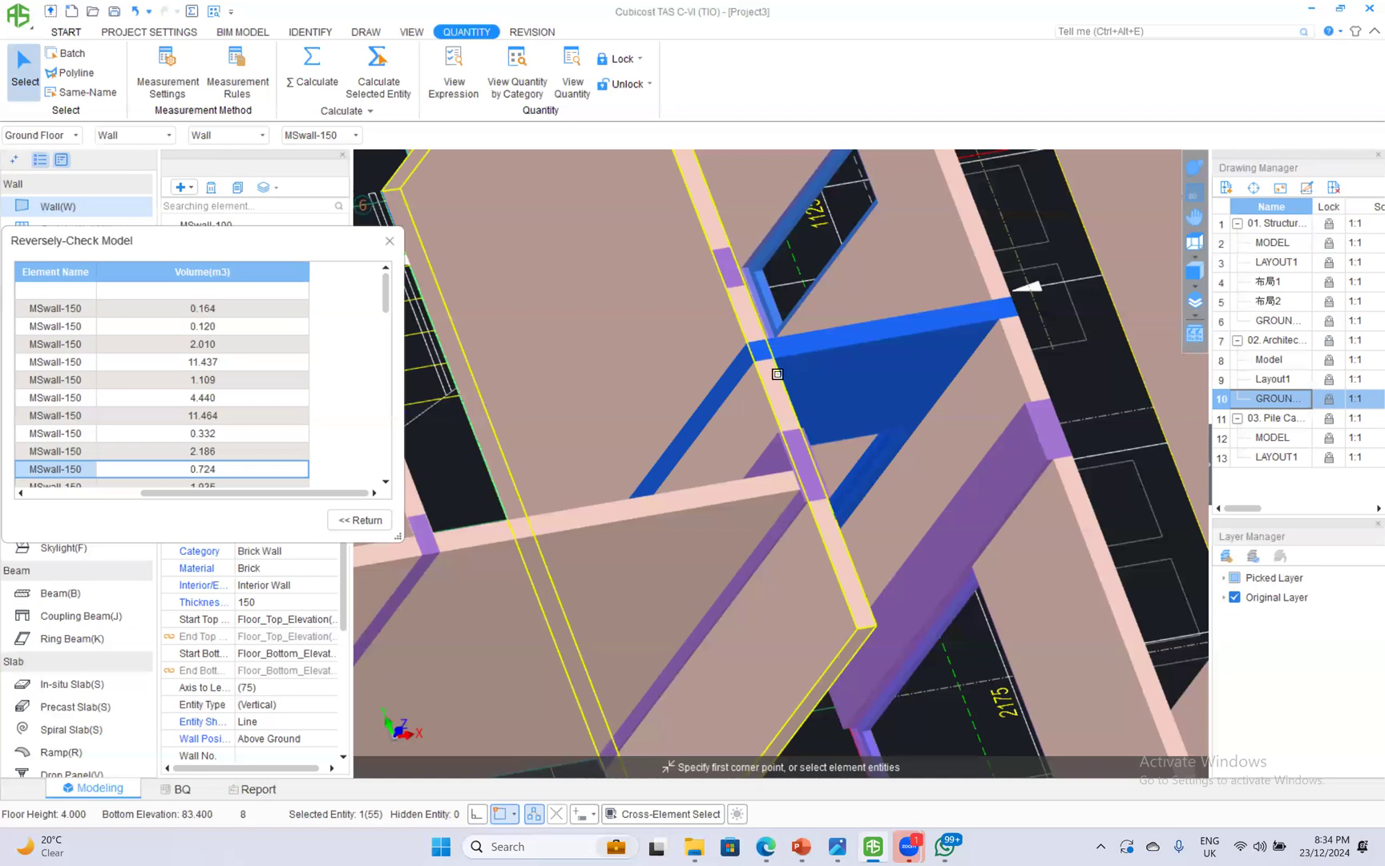
key("Escape")
Show the quantity expression and 3D deduction drawing of the MSwall-150 wall along grid E between grids 3 and 6.
scroll(778, 374, "down", 5)
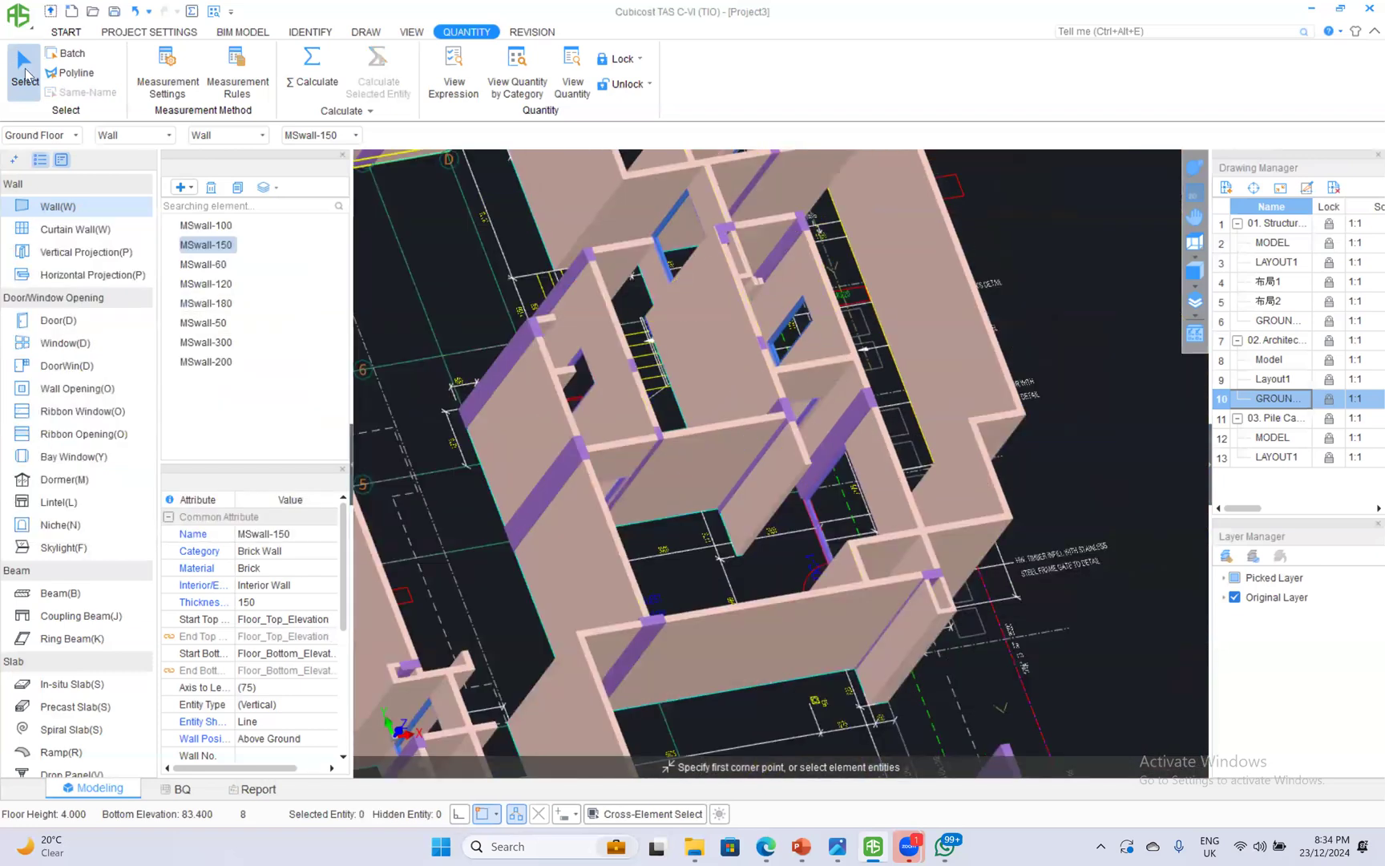
left_click(809, 302)
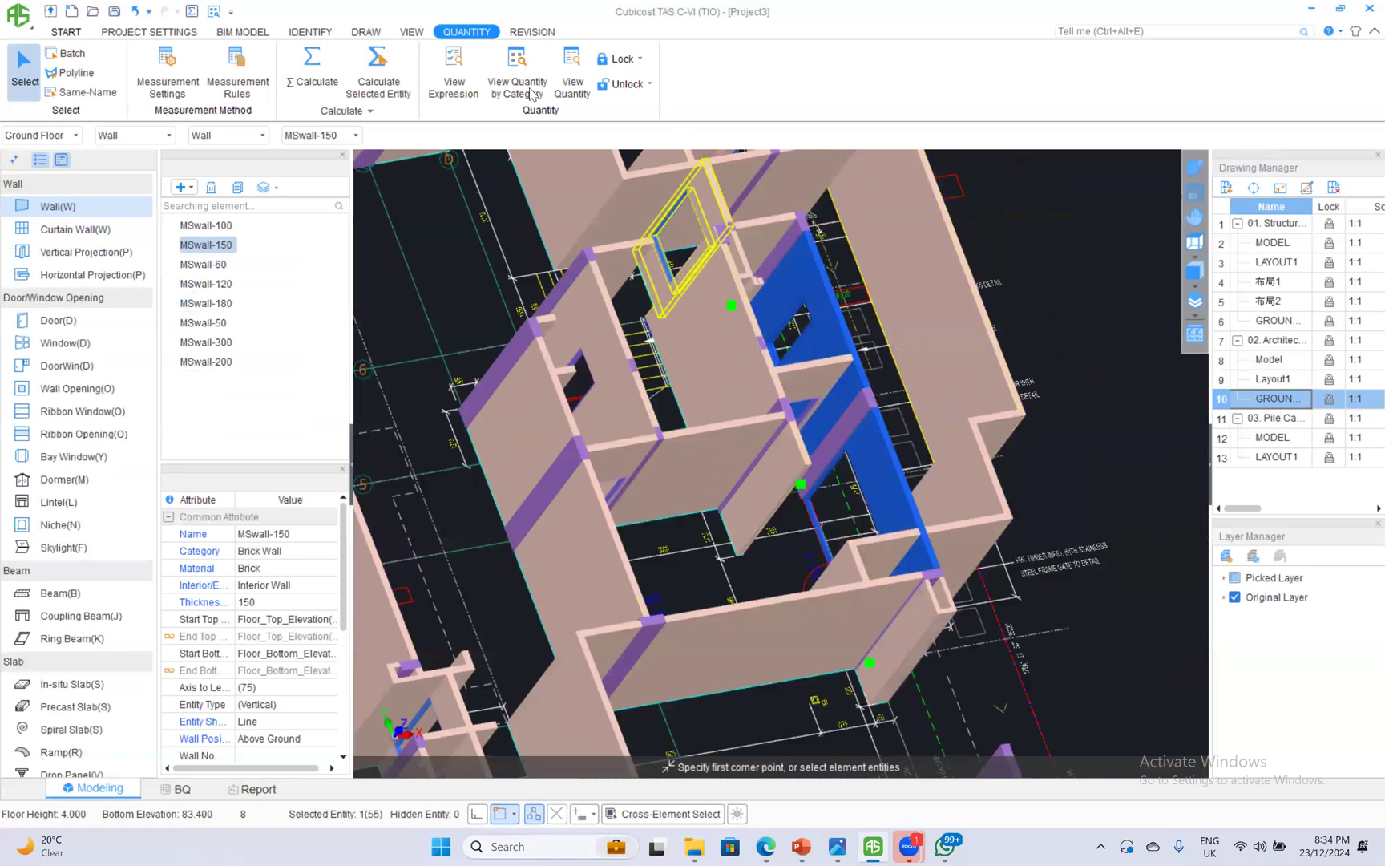
left_click(454, 79)
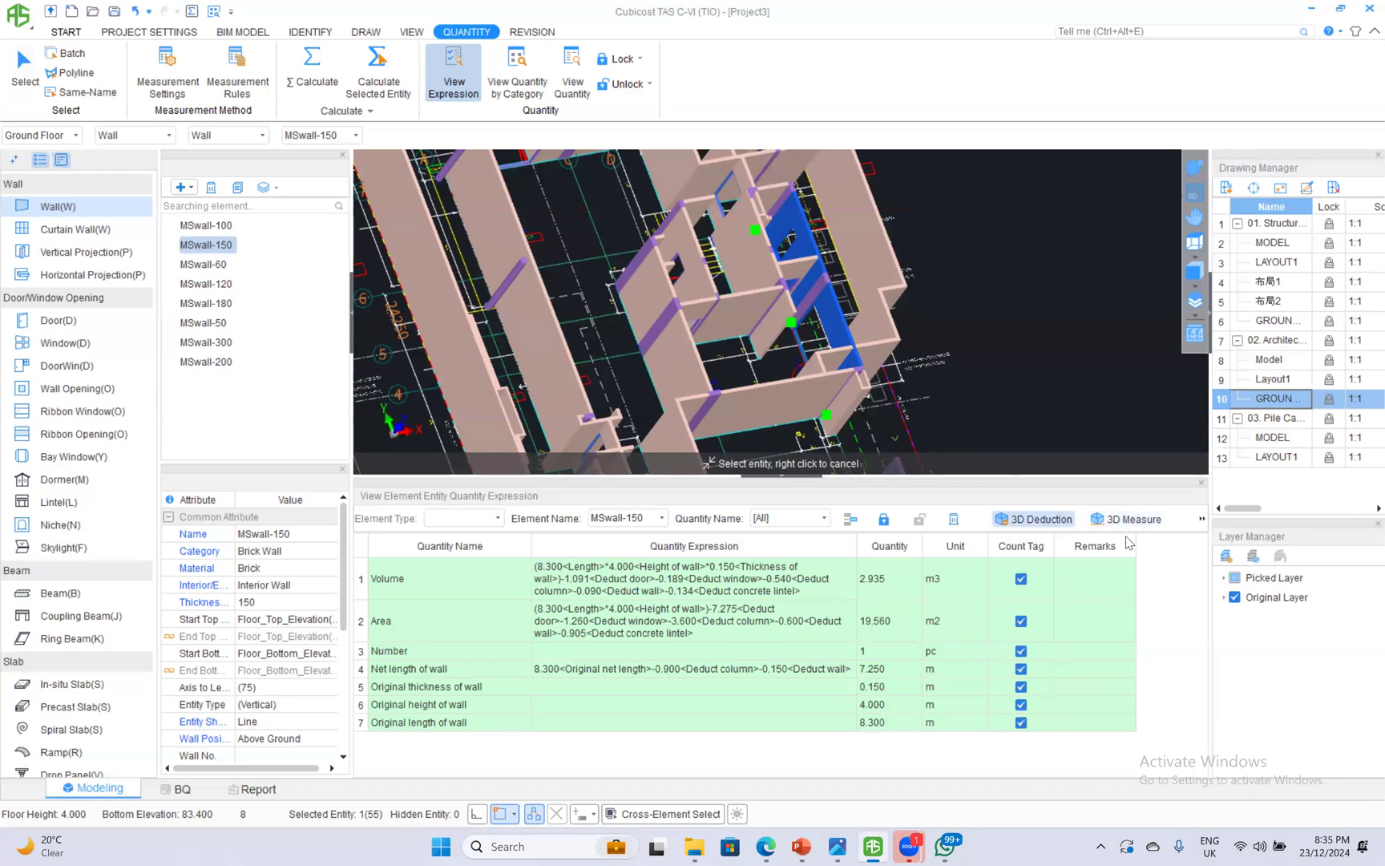
left_click(1042, 519)
scroll(835, 530, "up", 6)
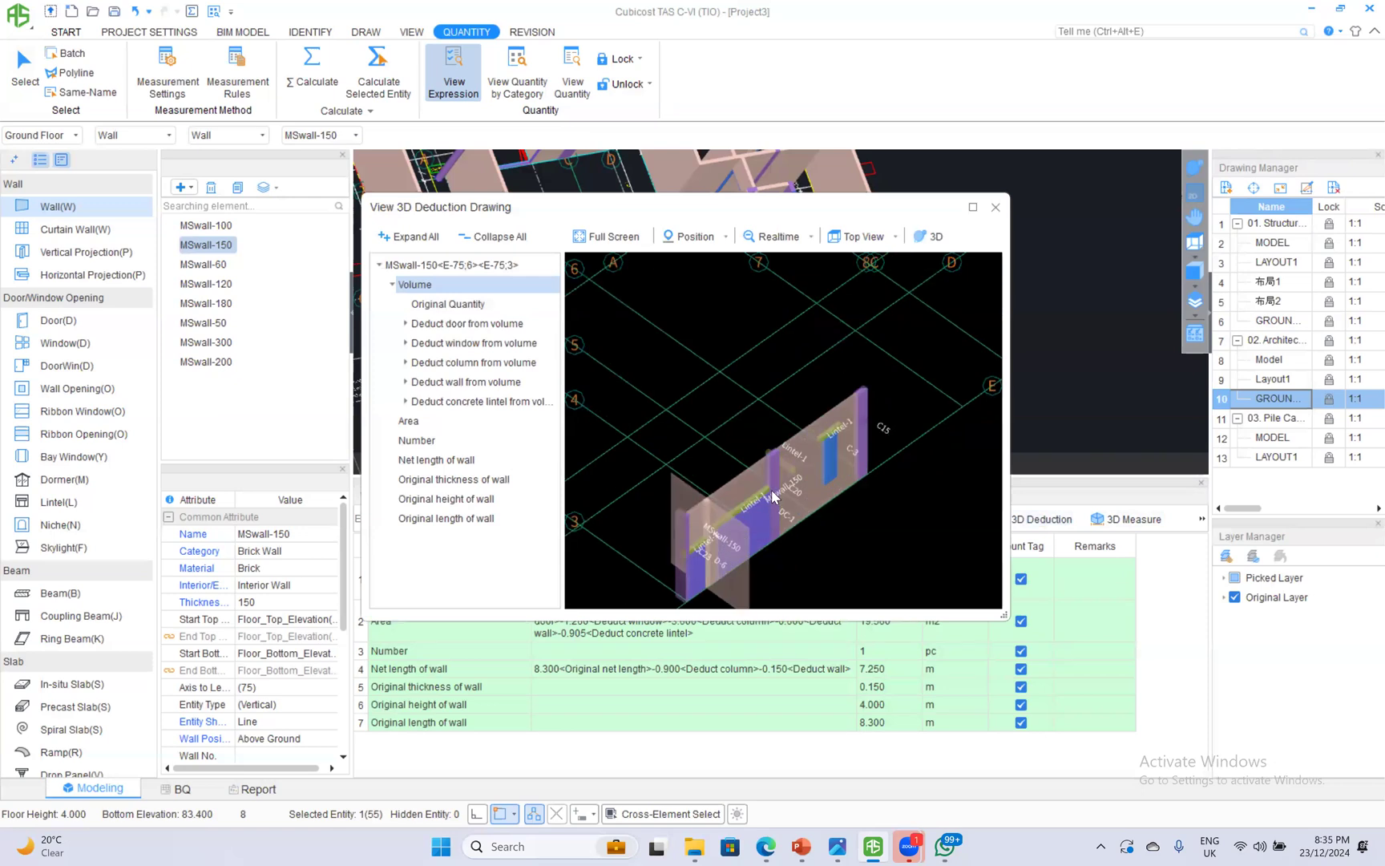
scroll(772, 490, "up", 4)
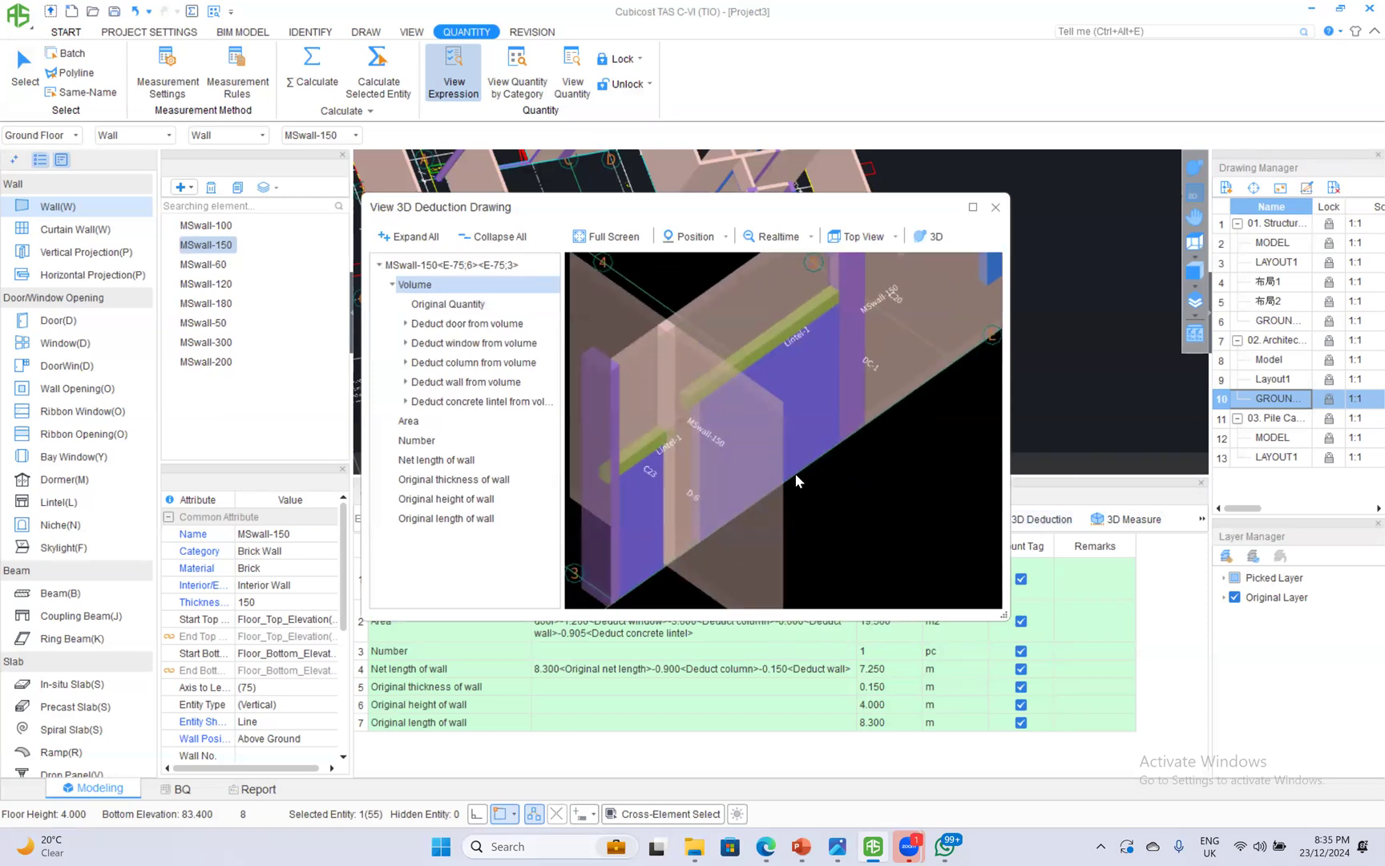
Examine the wall's original volume and the deductions for doors D-6 and DC-1 and window C-3.
left_click(471, 306)
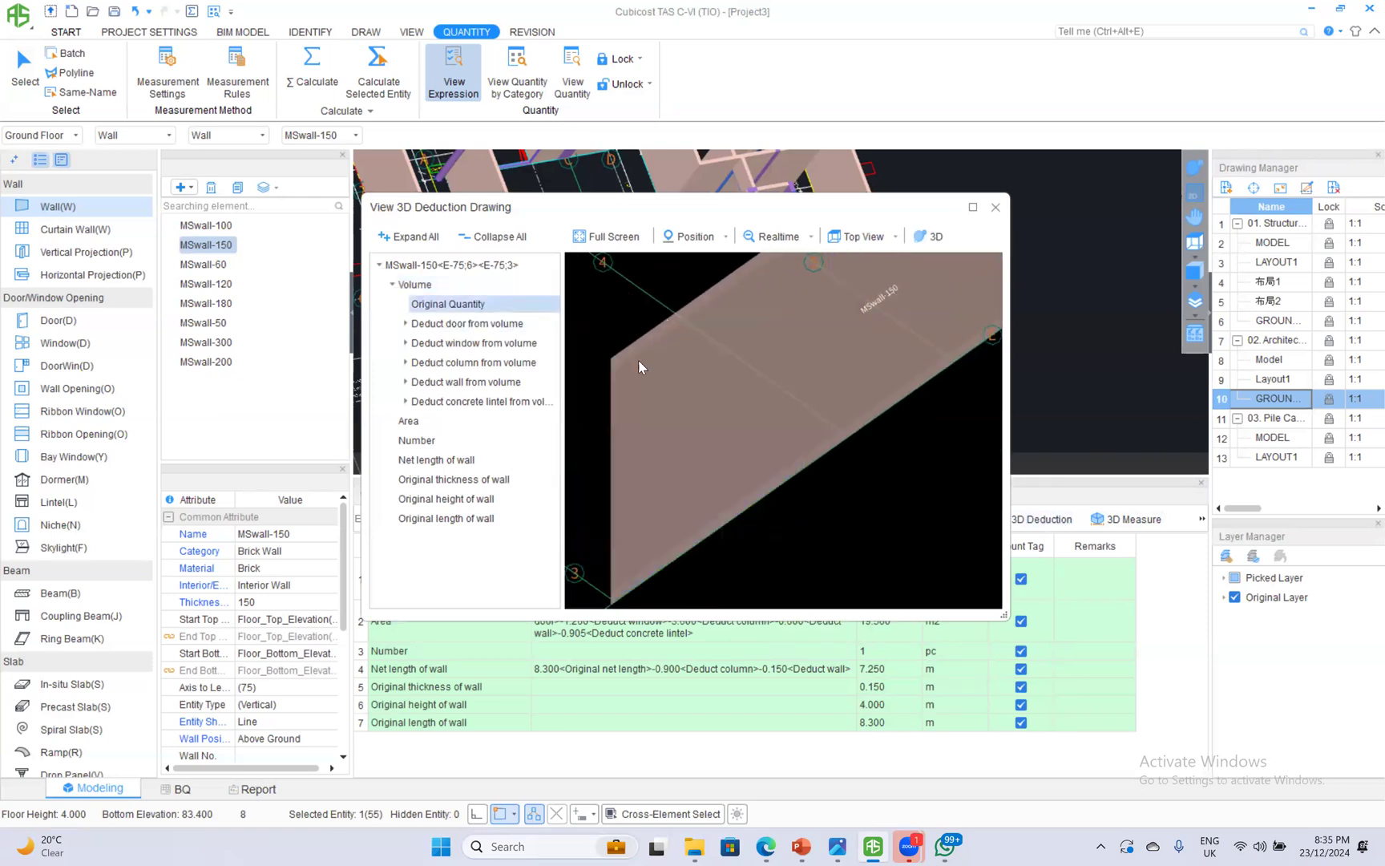
left_click(406, 323)
left_click(453, 343)
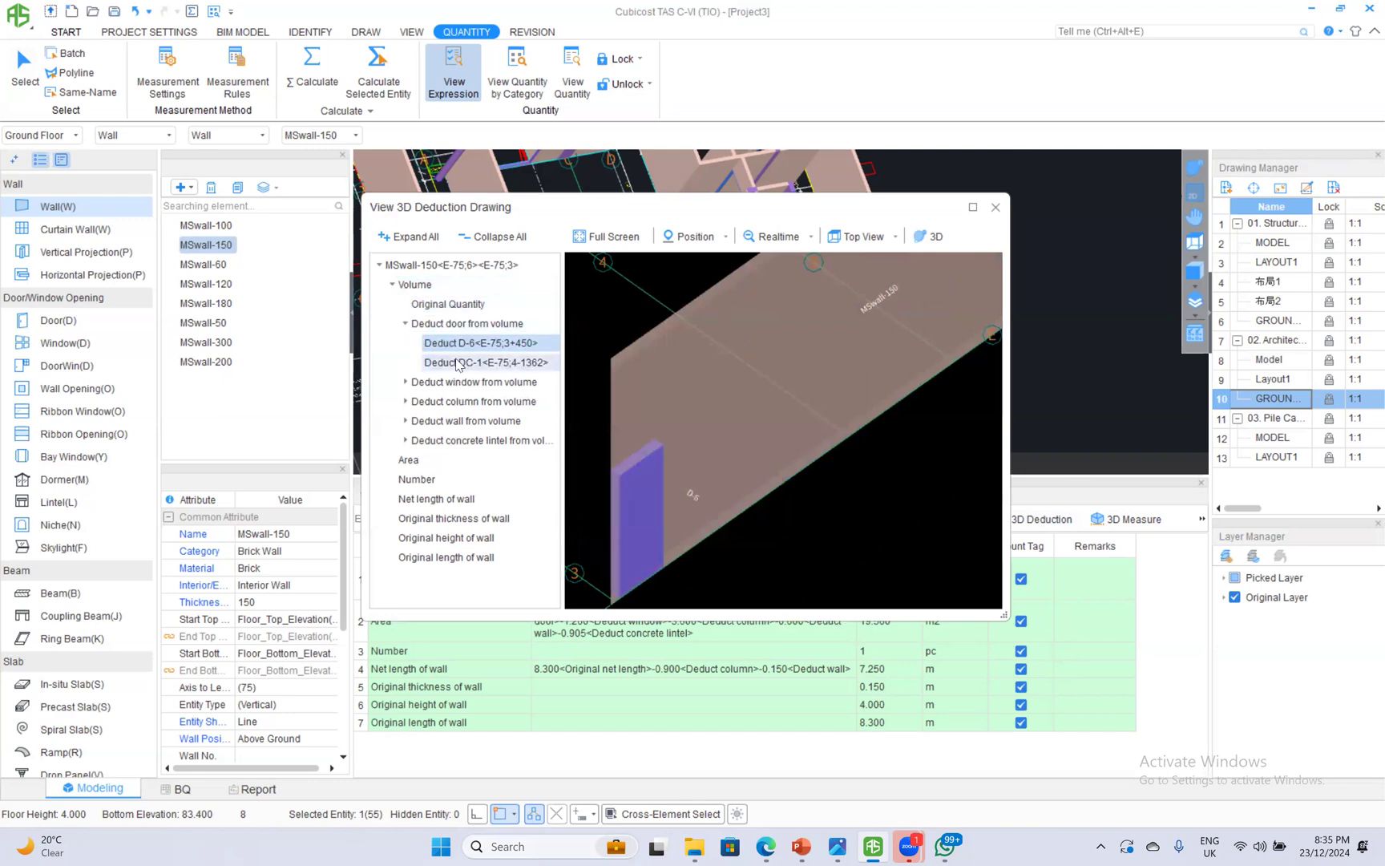
left_click(486, 361)
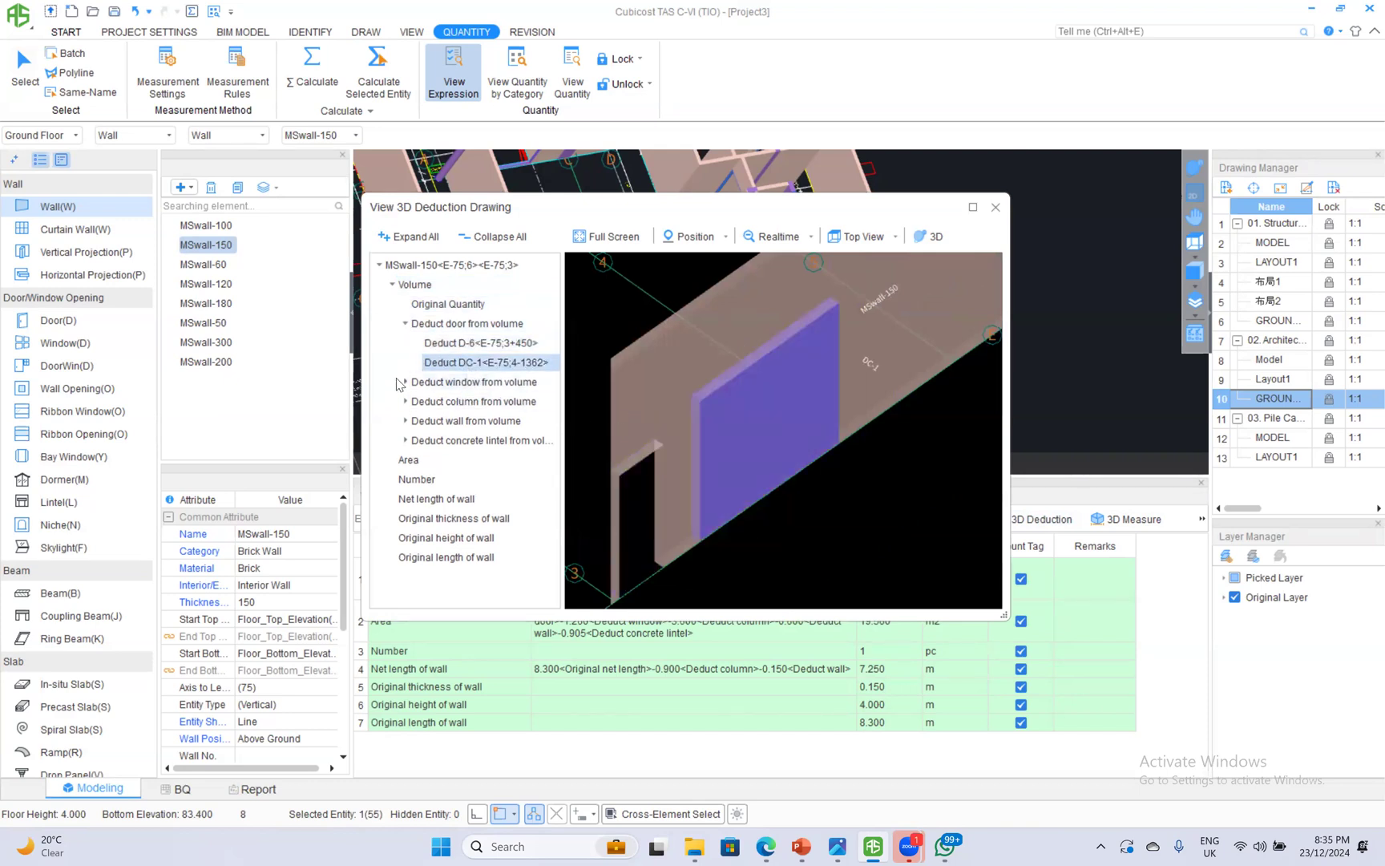
left_click(405, 381)
left_click(451, 401)
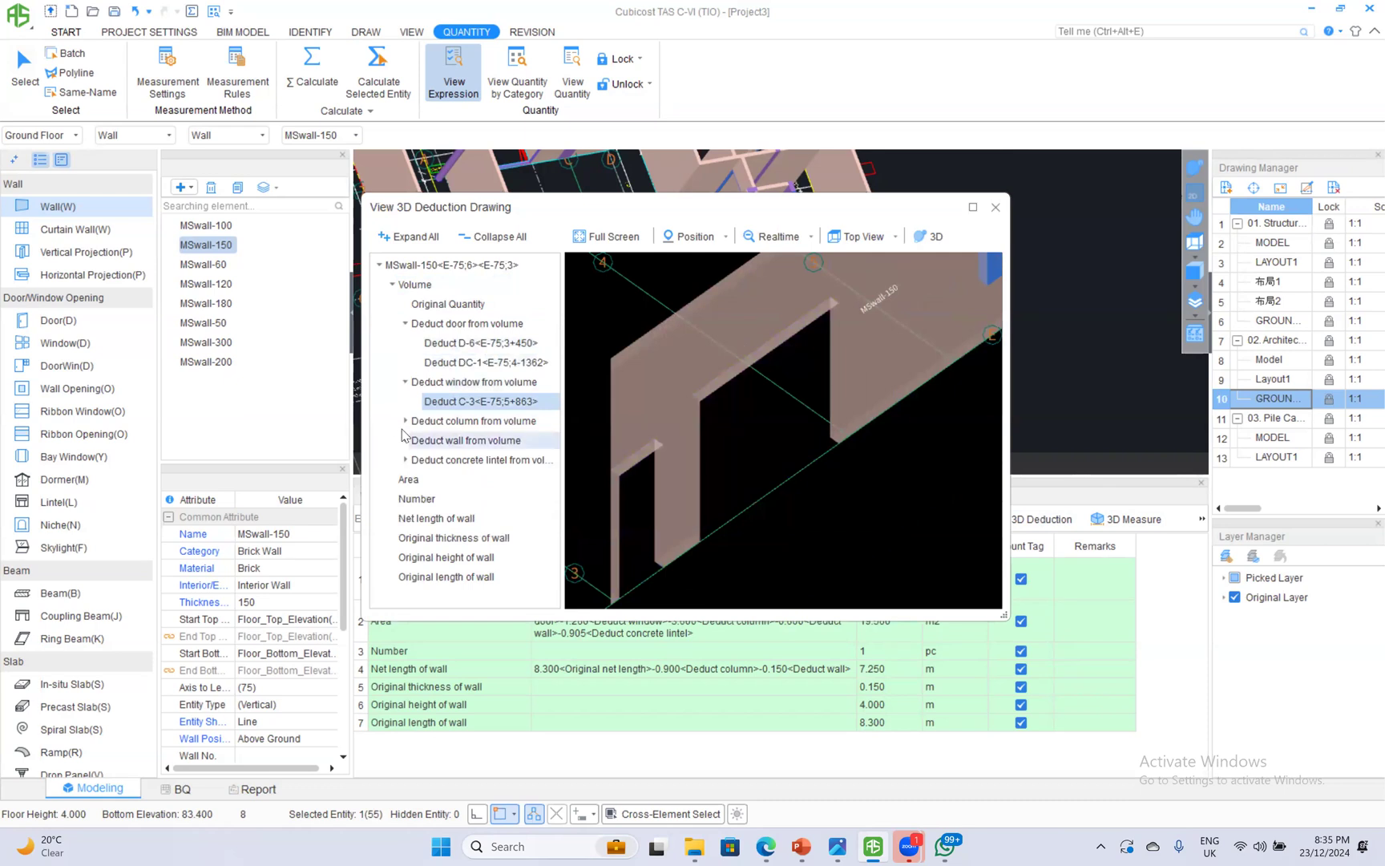
Examine the volume deductions for columns C23, C15 and C20 and for the intersecting MSwall-150 wall.
double_click(417, 422)
left_click(437, 440)
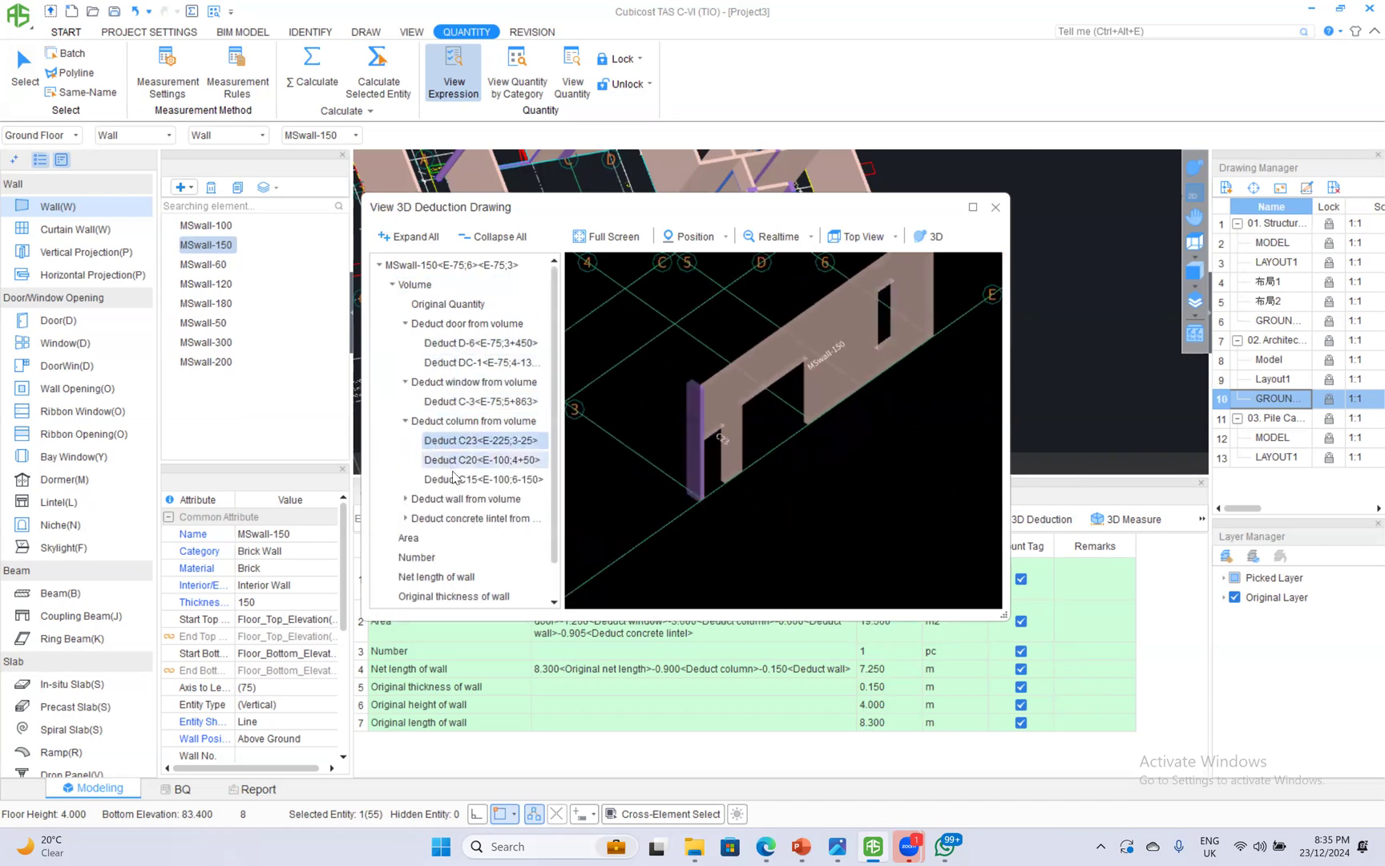
left_click(454, 478)
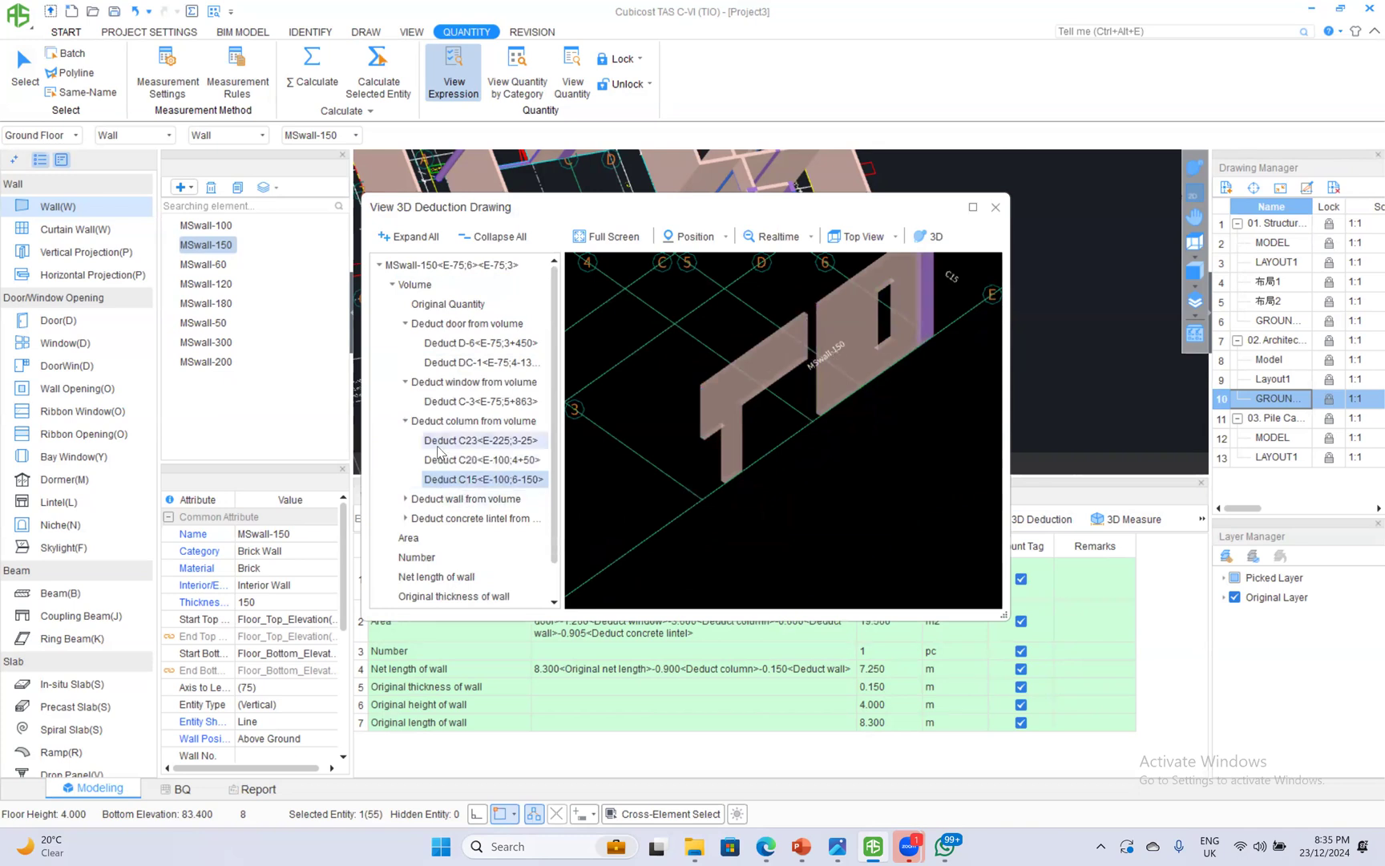
left_click(440, 459)
left_click(406, 498)
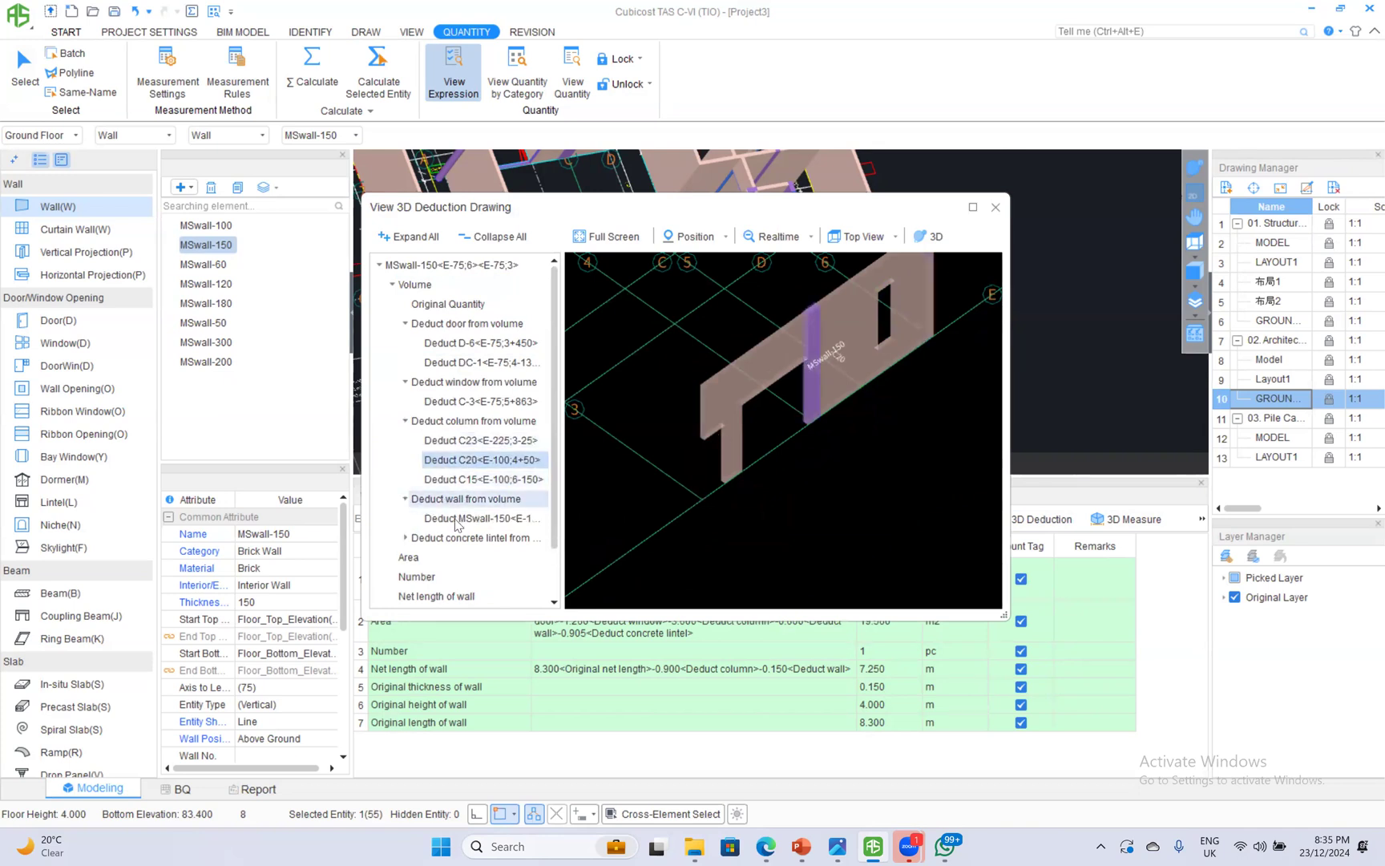
left_click(461, 518)
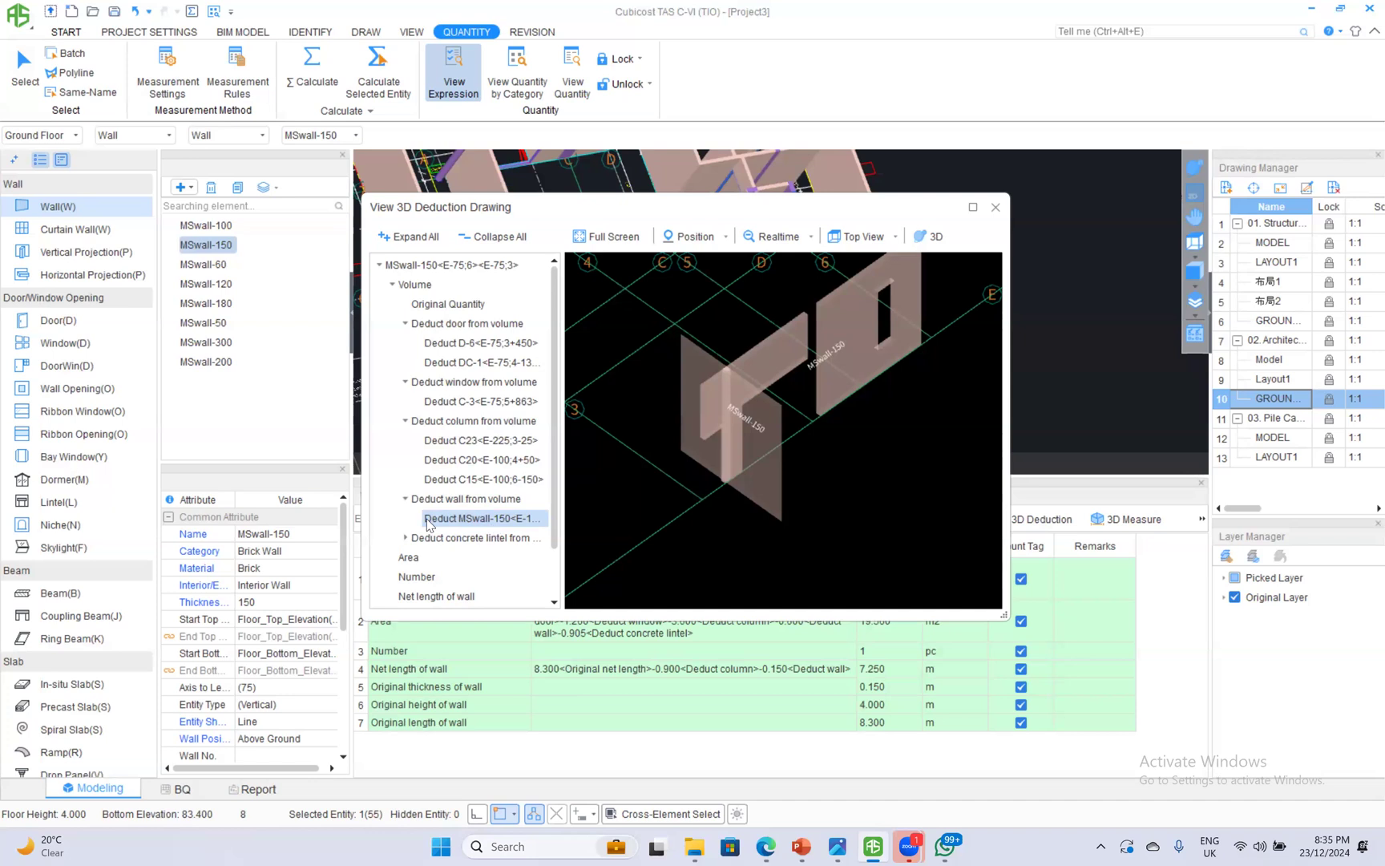
Examine the Lintel-1 concrete lintel deductions from the wall volume, and close the deduction drawing and quantity expression.
left_click(406, 538)
left_click(470, 595)
scroll(433, 503, "down", 3)
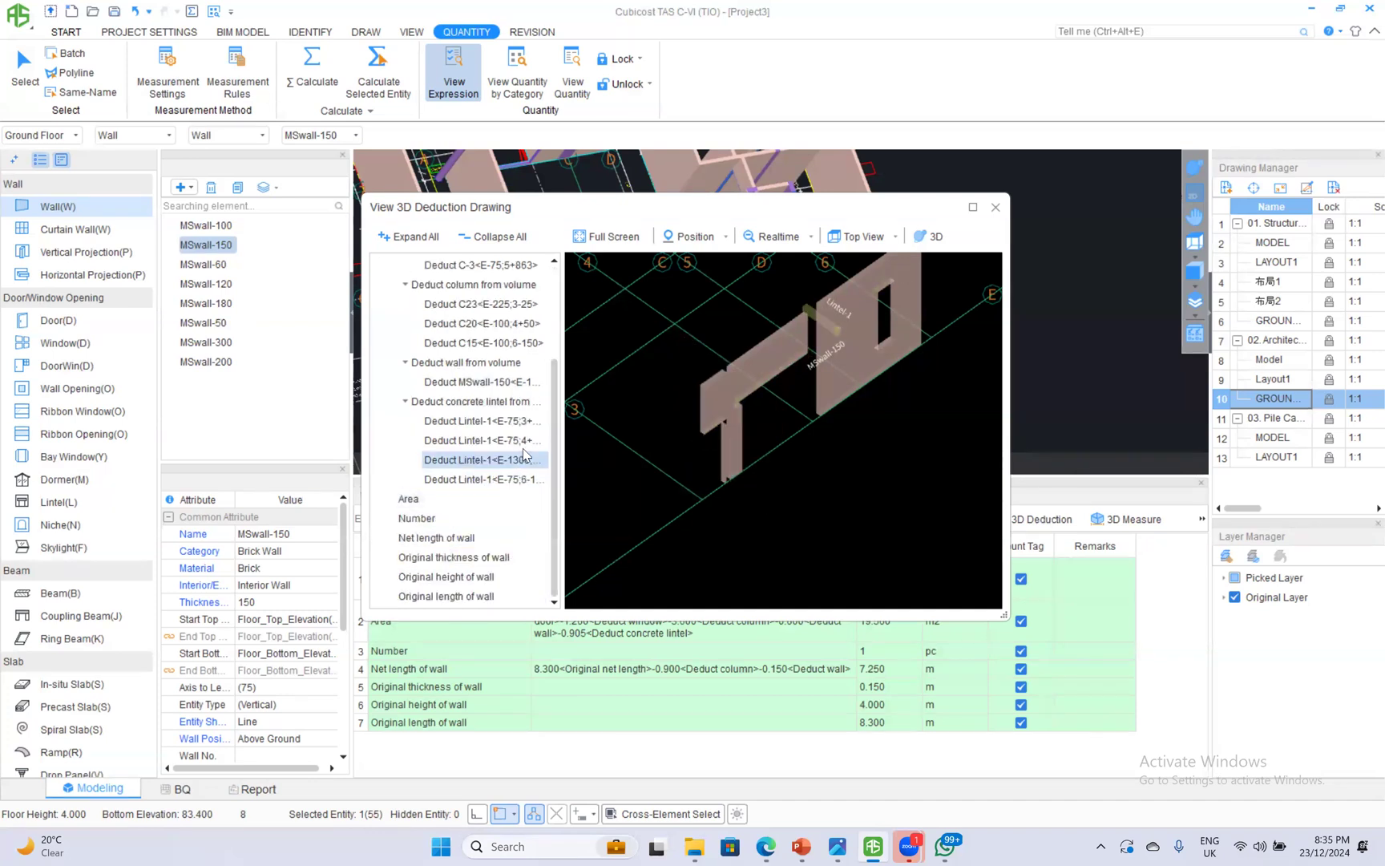
left_click(485, 479)
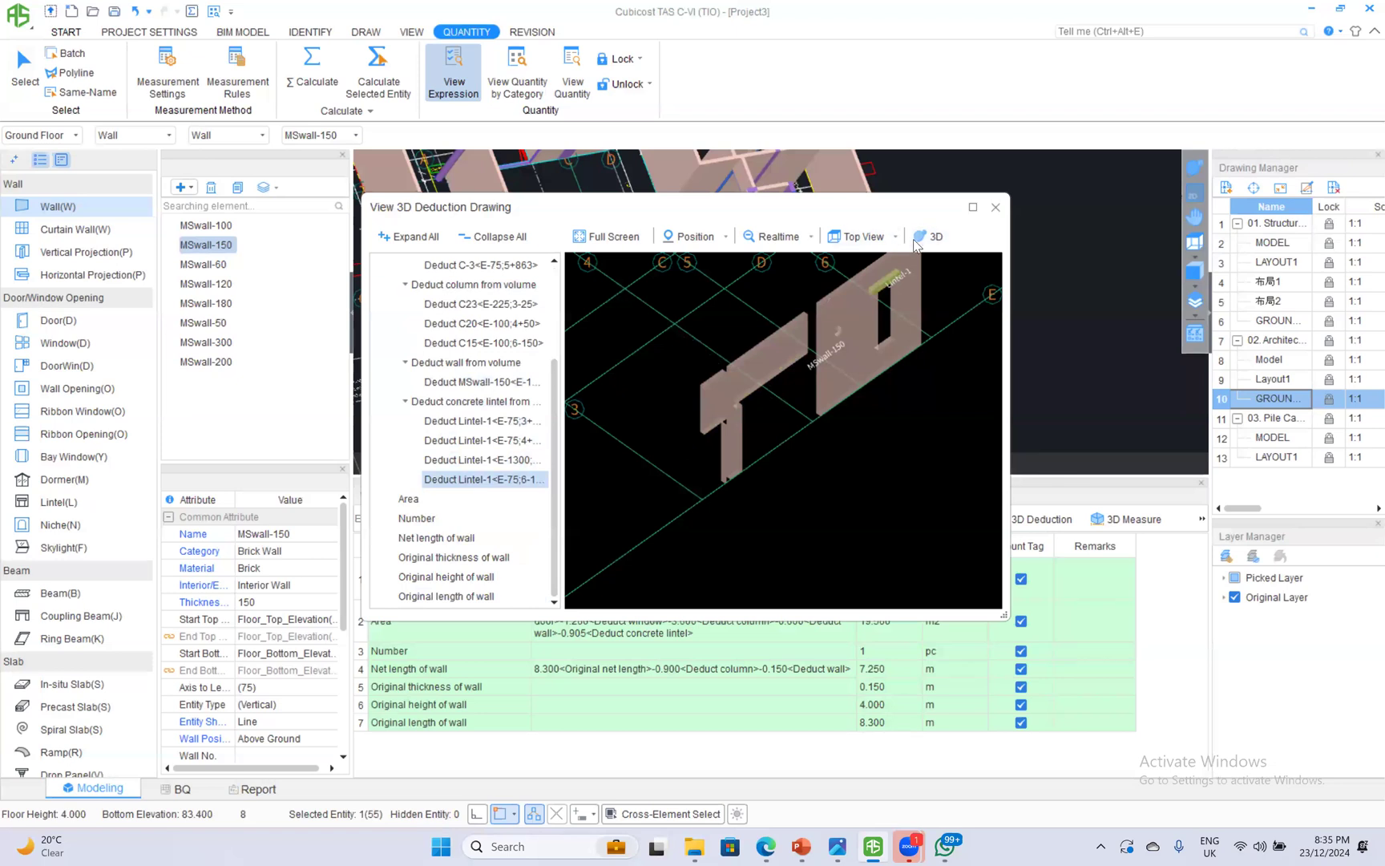
left_click(995, 207)
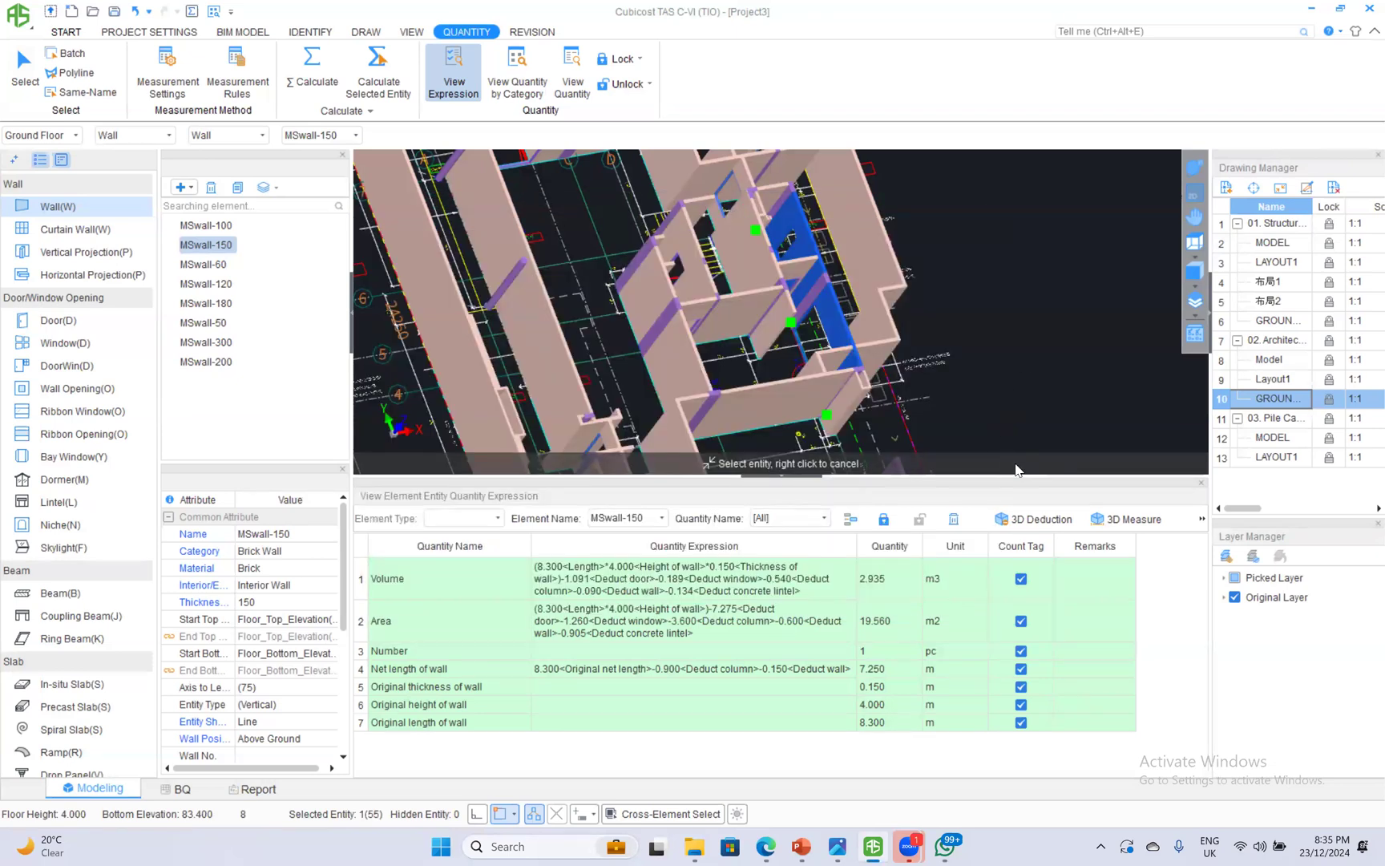
left_click(1202, 486)
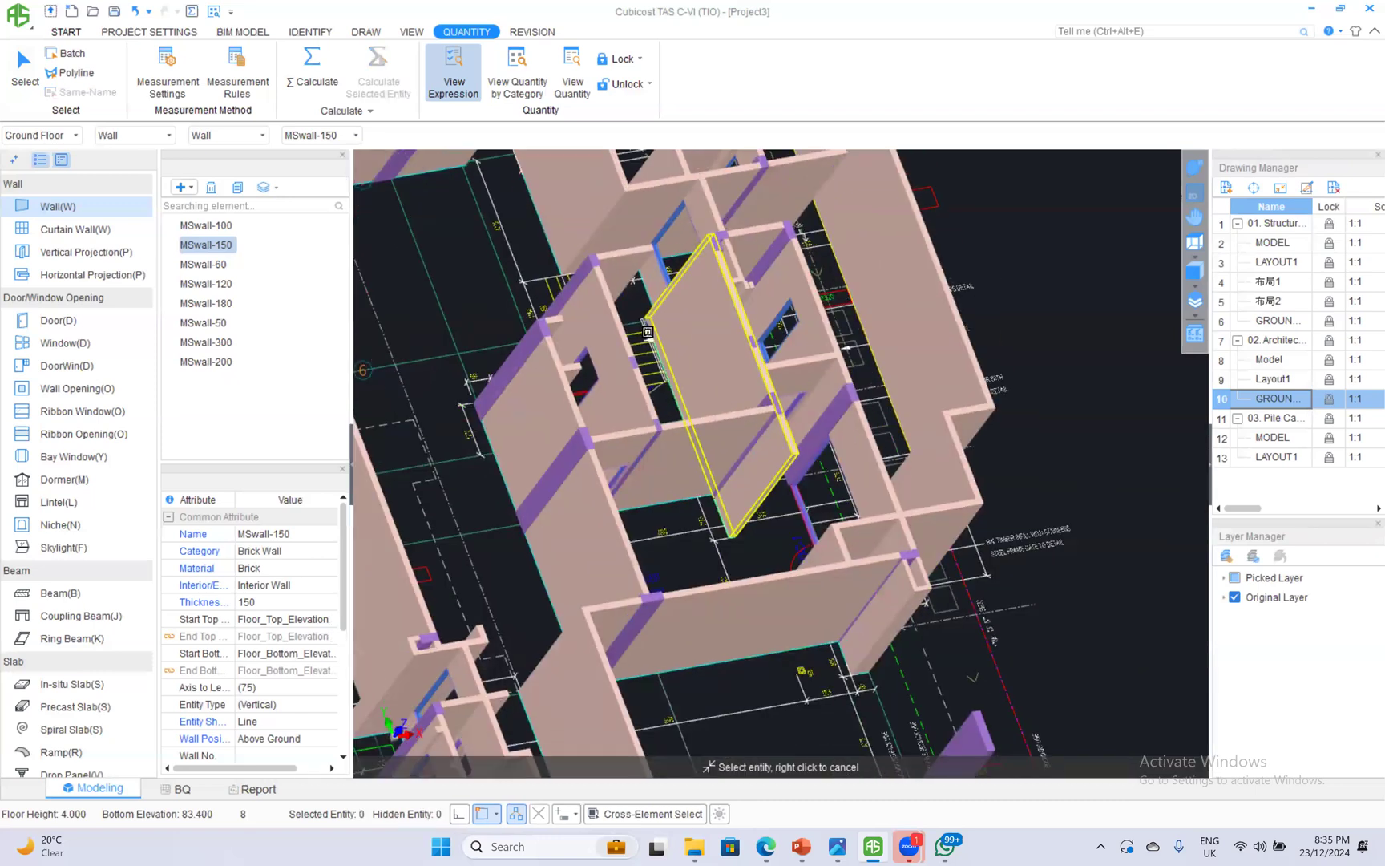
Generate the Quantity Measurement Worksheet (Wall) report for all floors and export it to Excel.
scroll(623, 341, "down", 1)
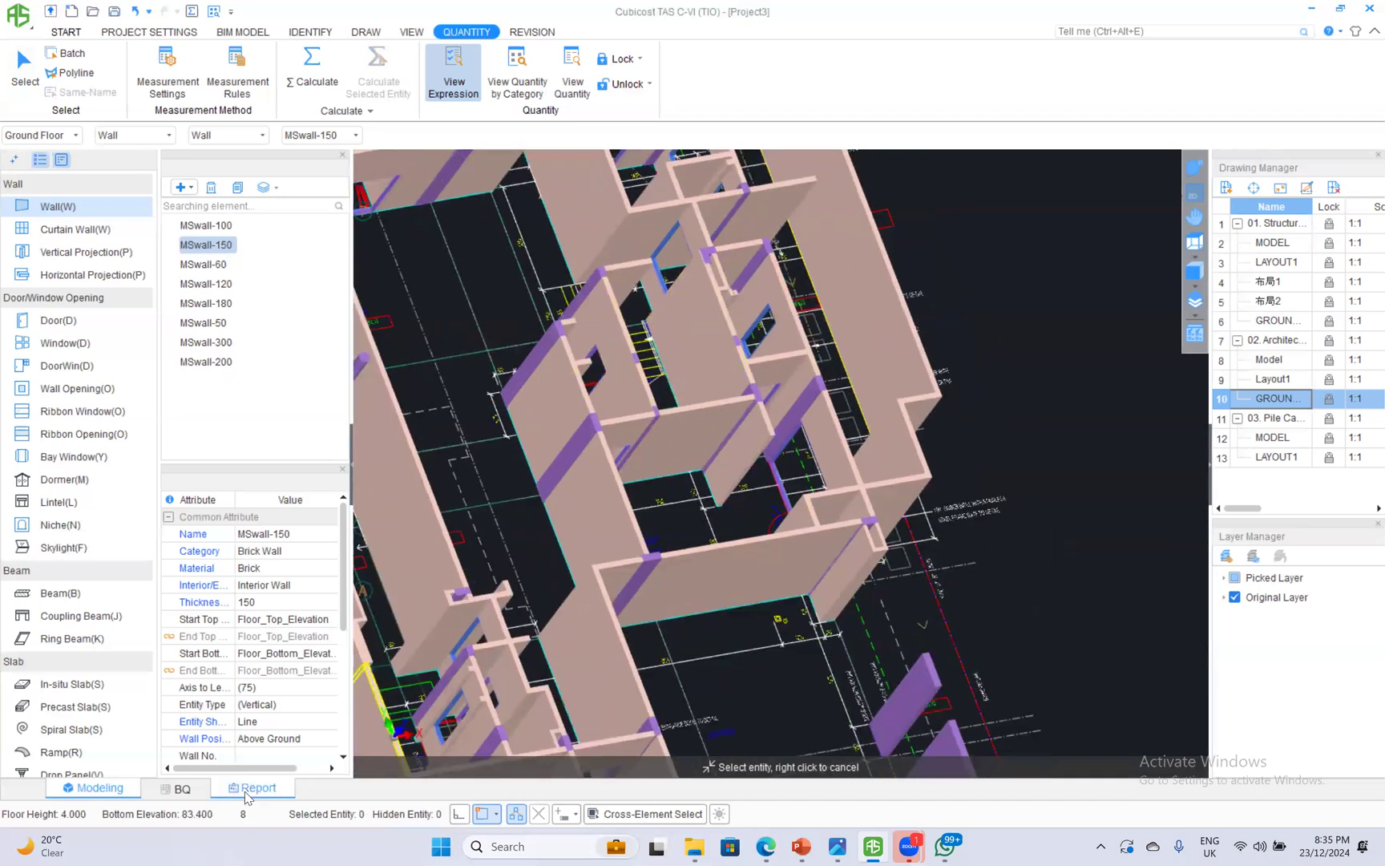
left_click(252, 788)
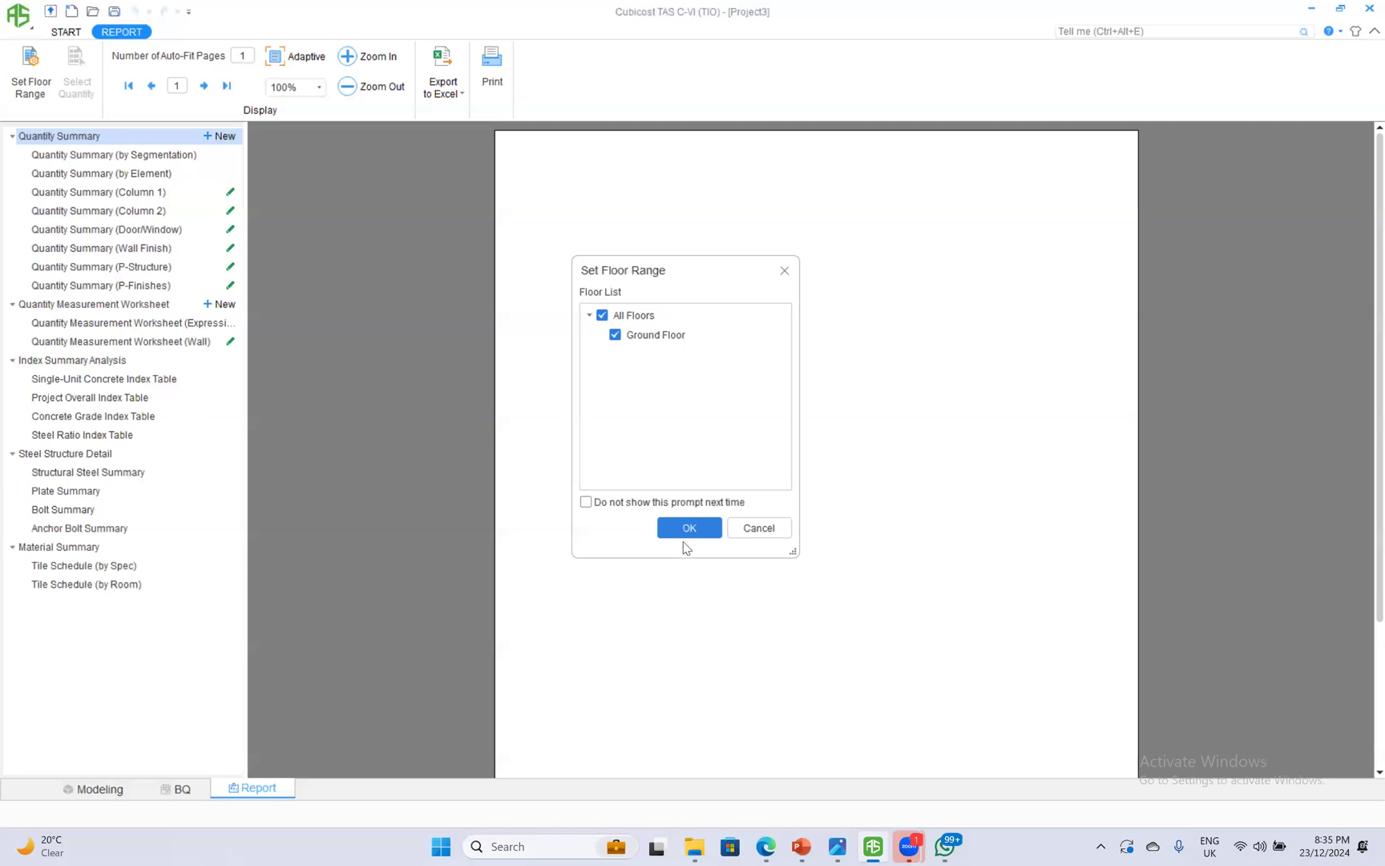
left_click(688, 531)
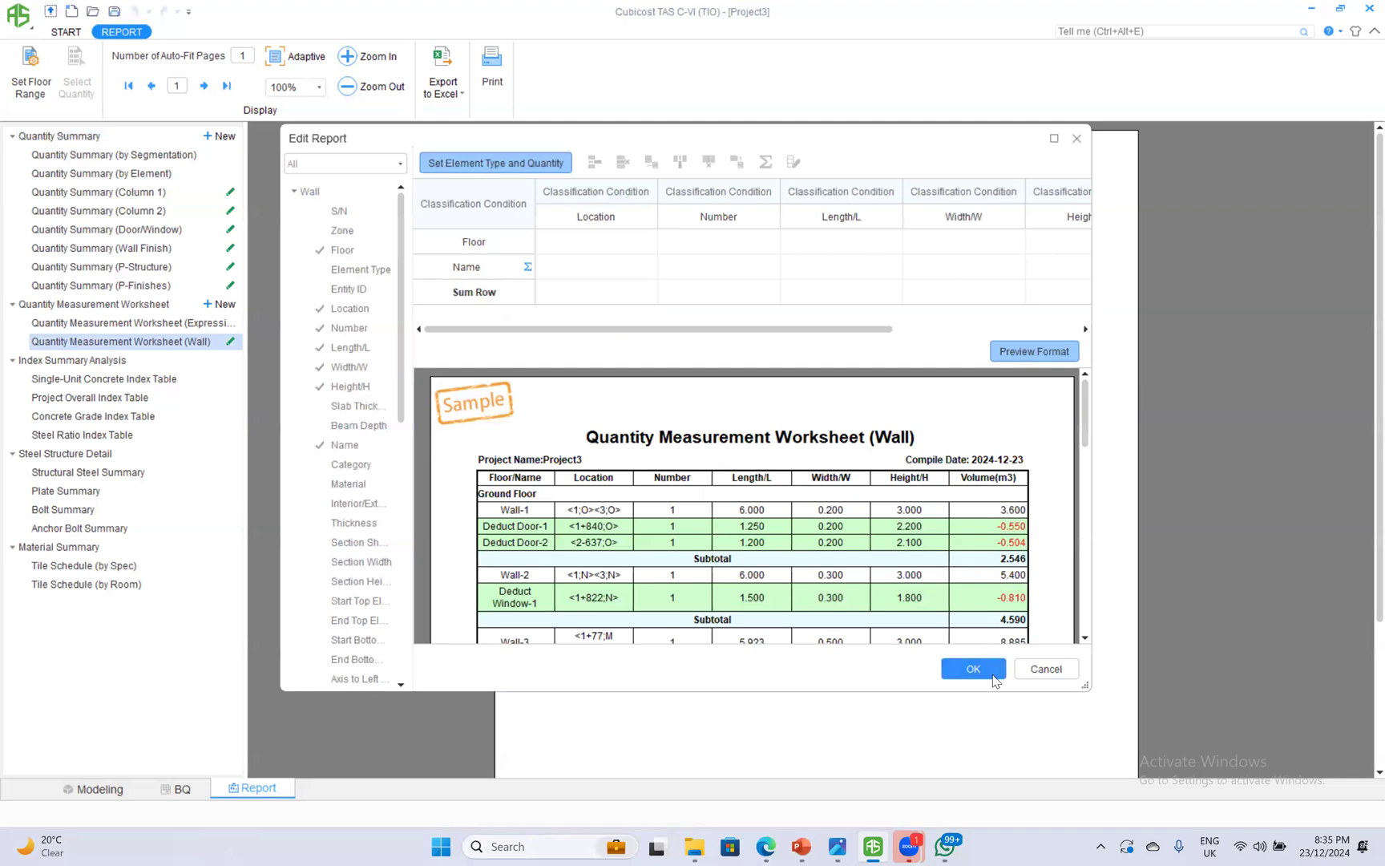
left_click(973, 669)
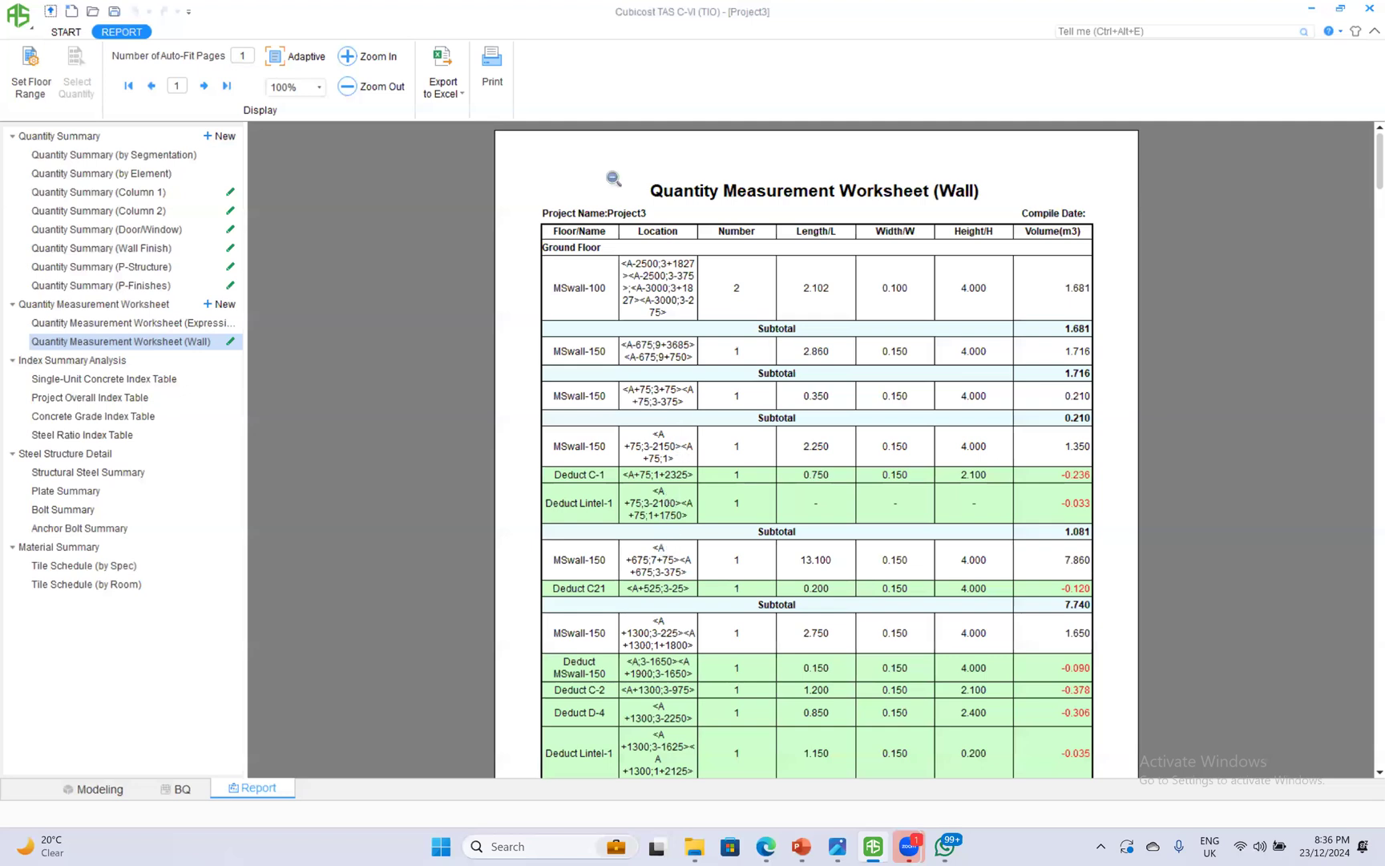
left_click(440, 53)
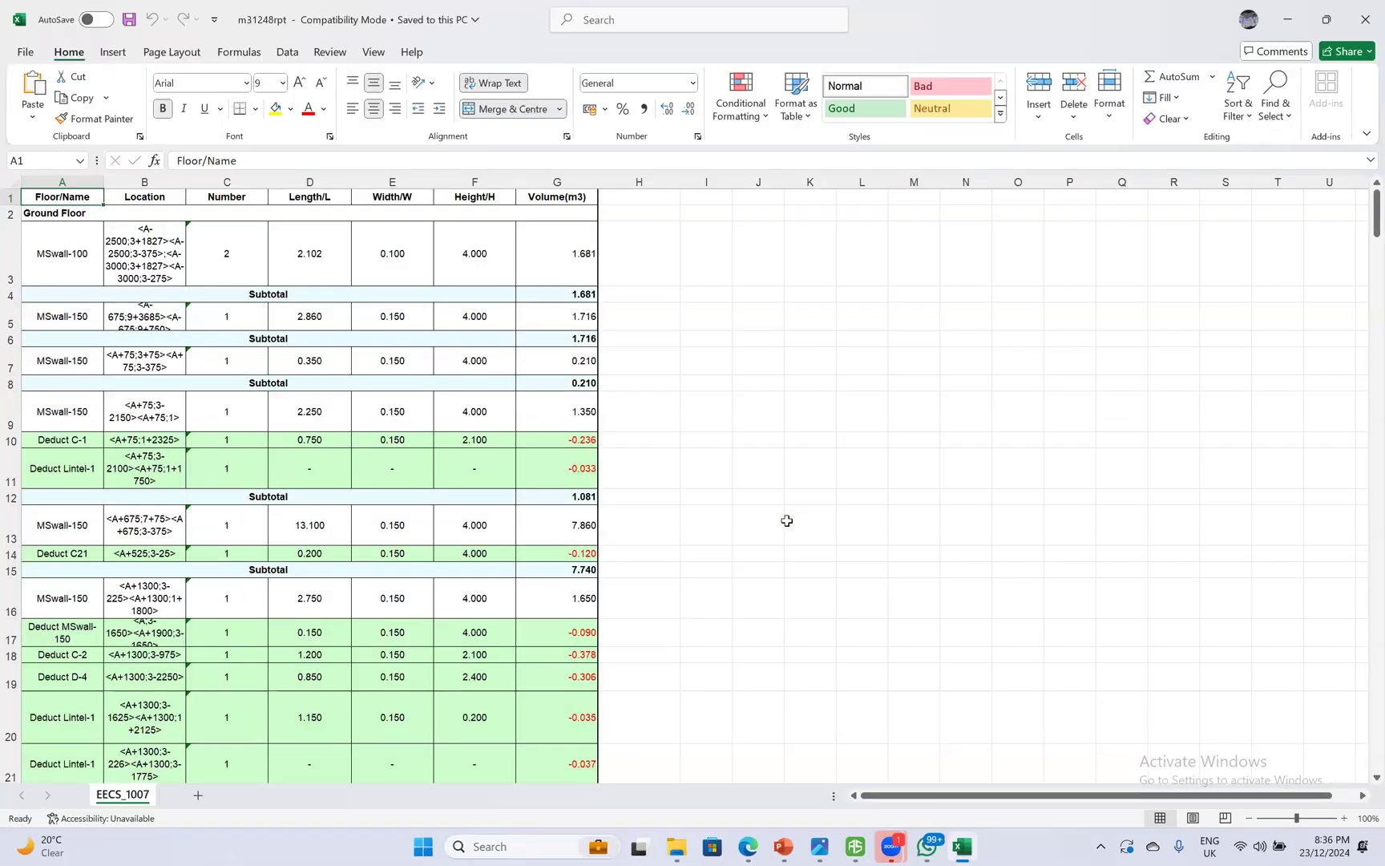
left_click(1354, 20)
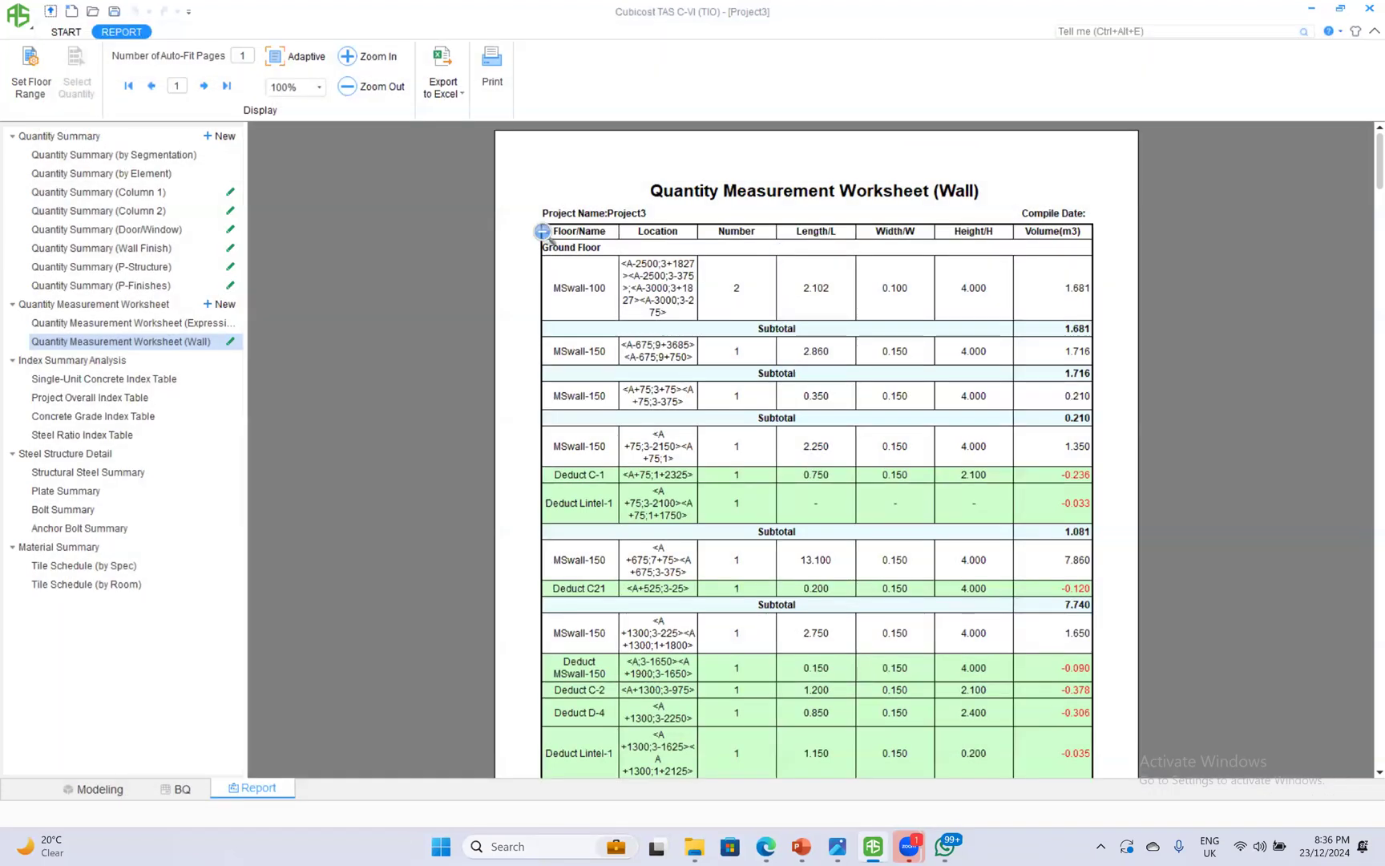
Review the Quantity Measurement Worksheet (Expression) report for the MSwall-100 and MSwall-150 calculations.
left_click(231, 325)
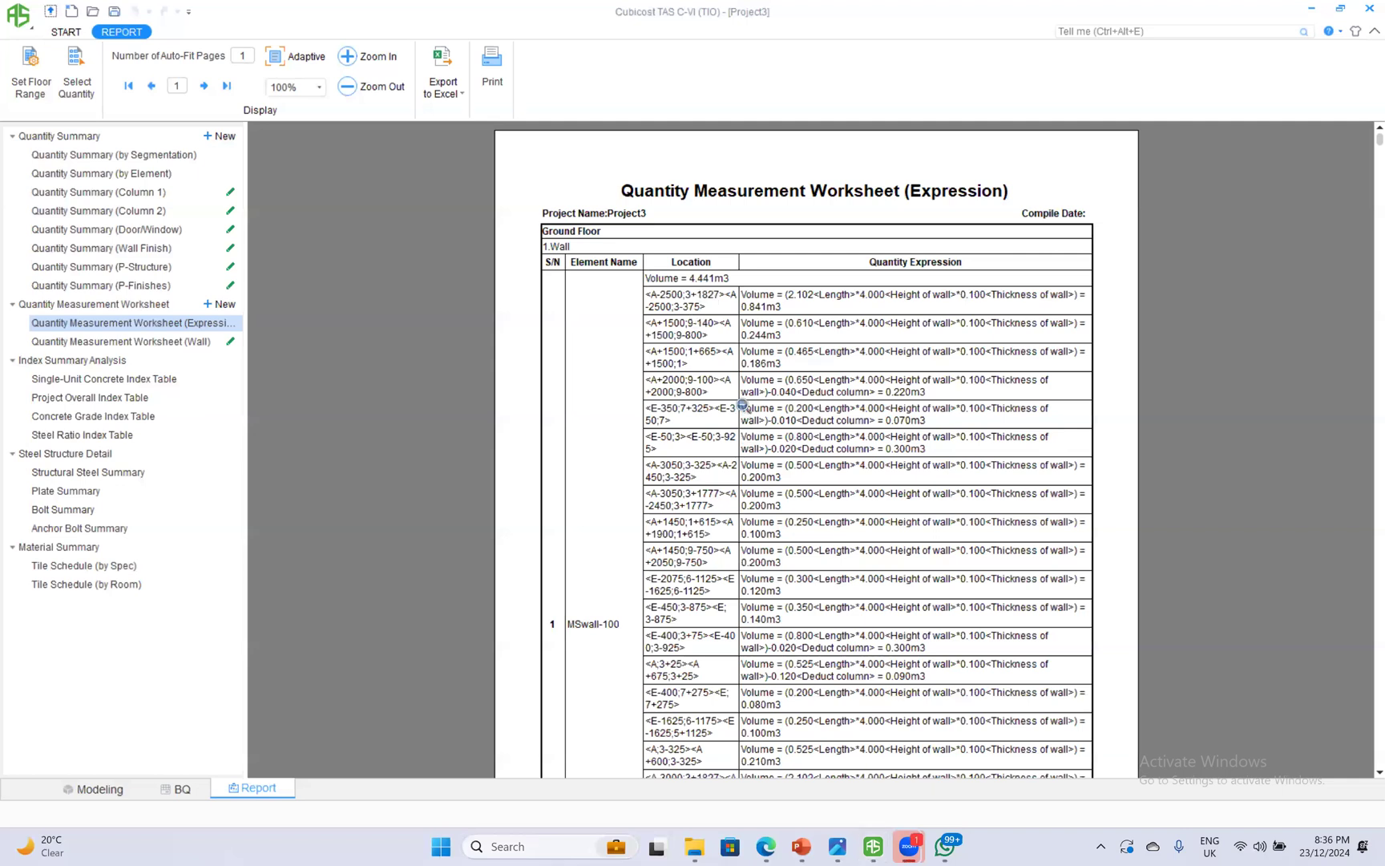
scroll(725, 374, "down", 3)
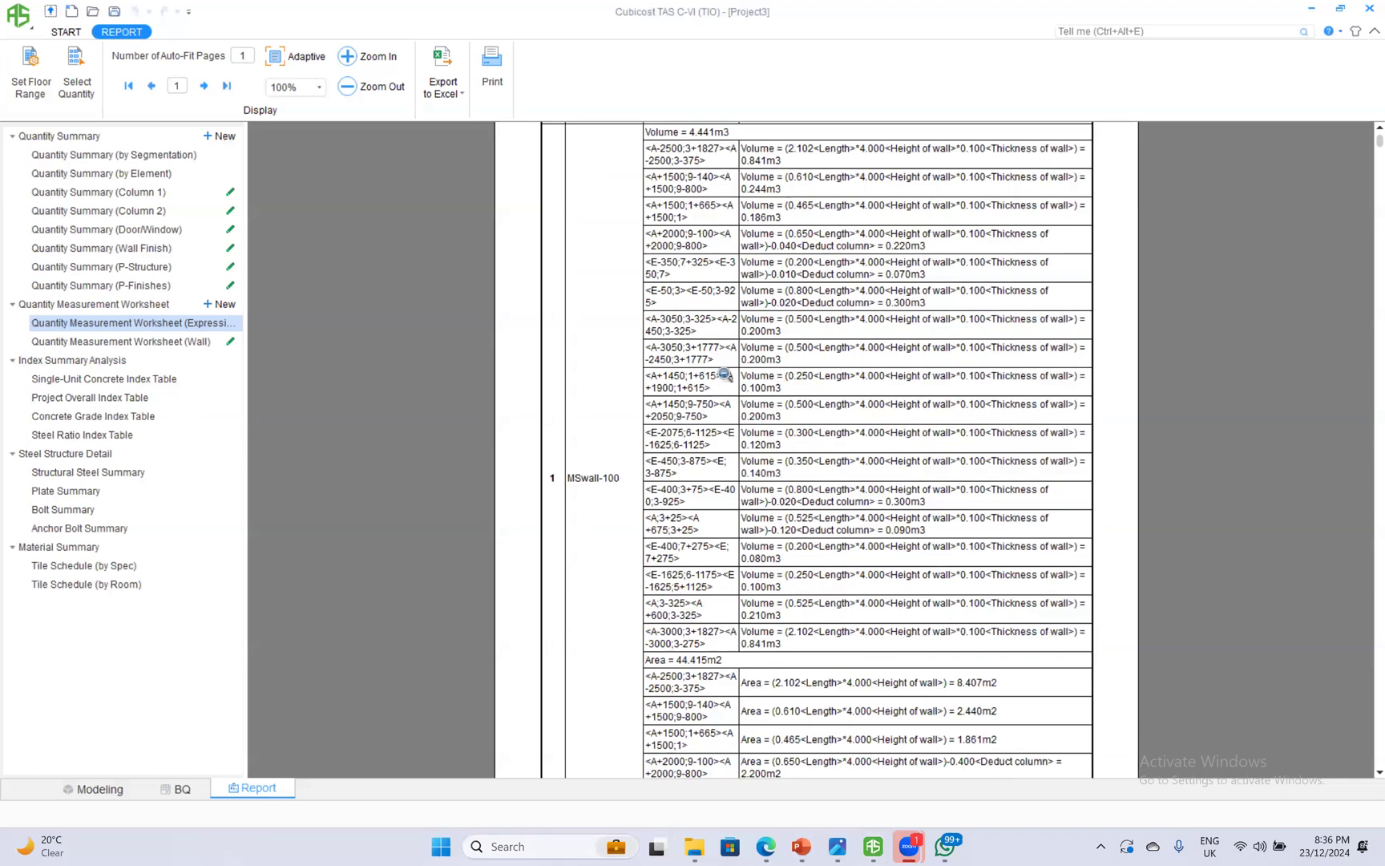
scroll(725, 374, "up", 2)
scroll(726, 377, "down", 12)
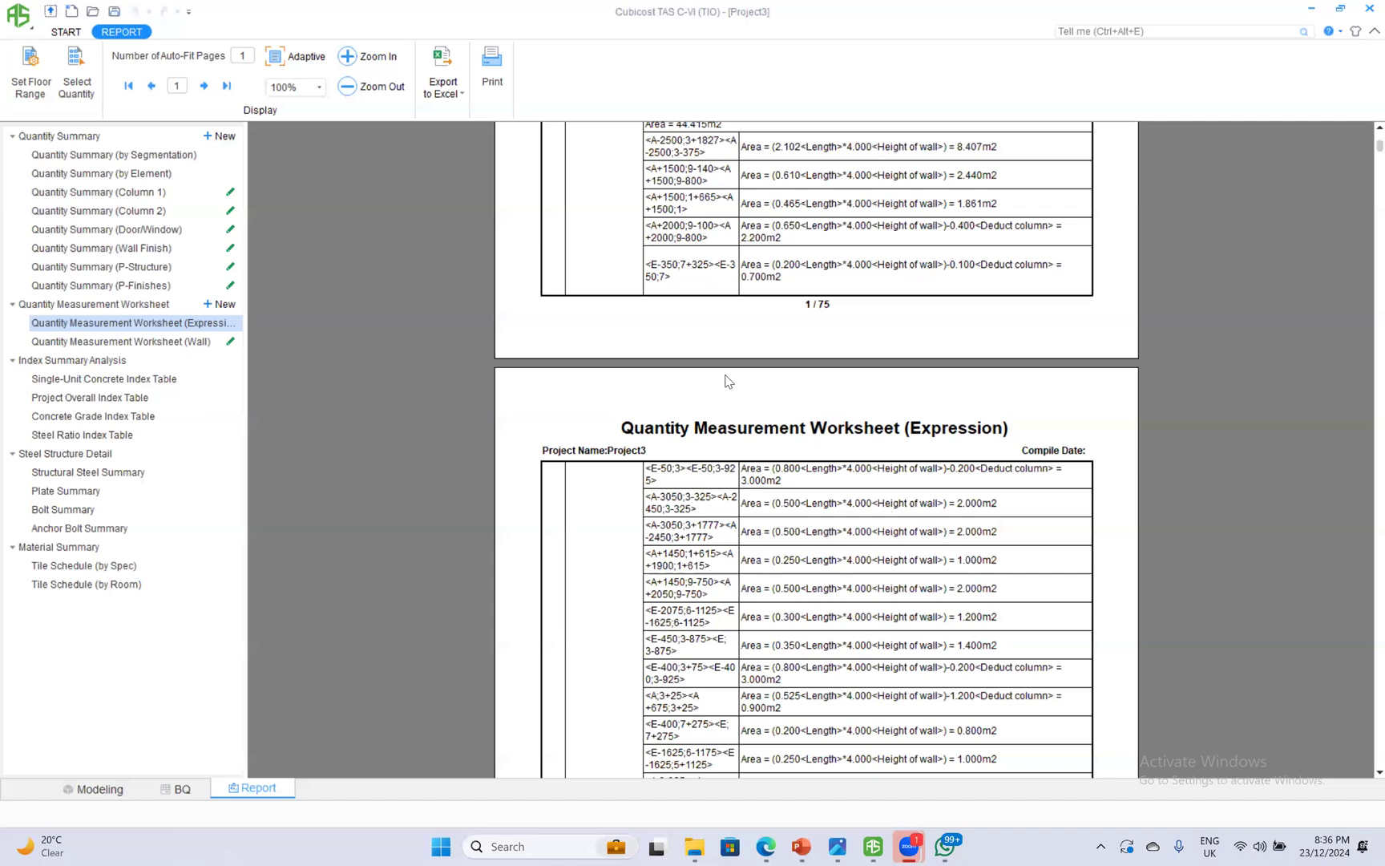
scroll(728, 385, "down", 10)
scroll(750, 473, "down", 10)
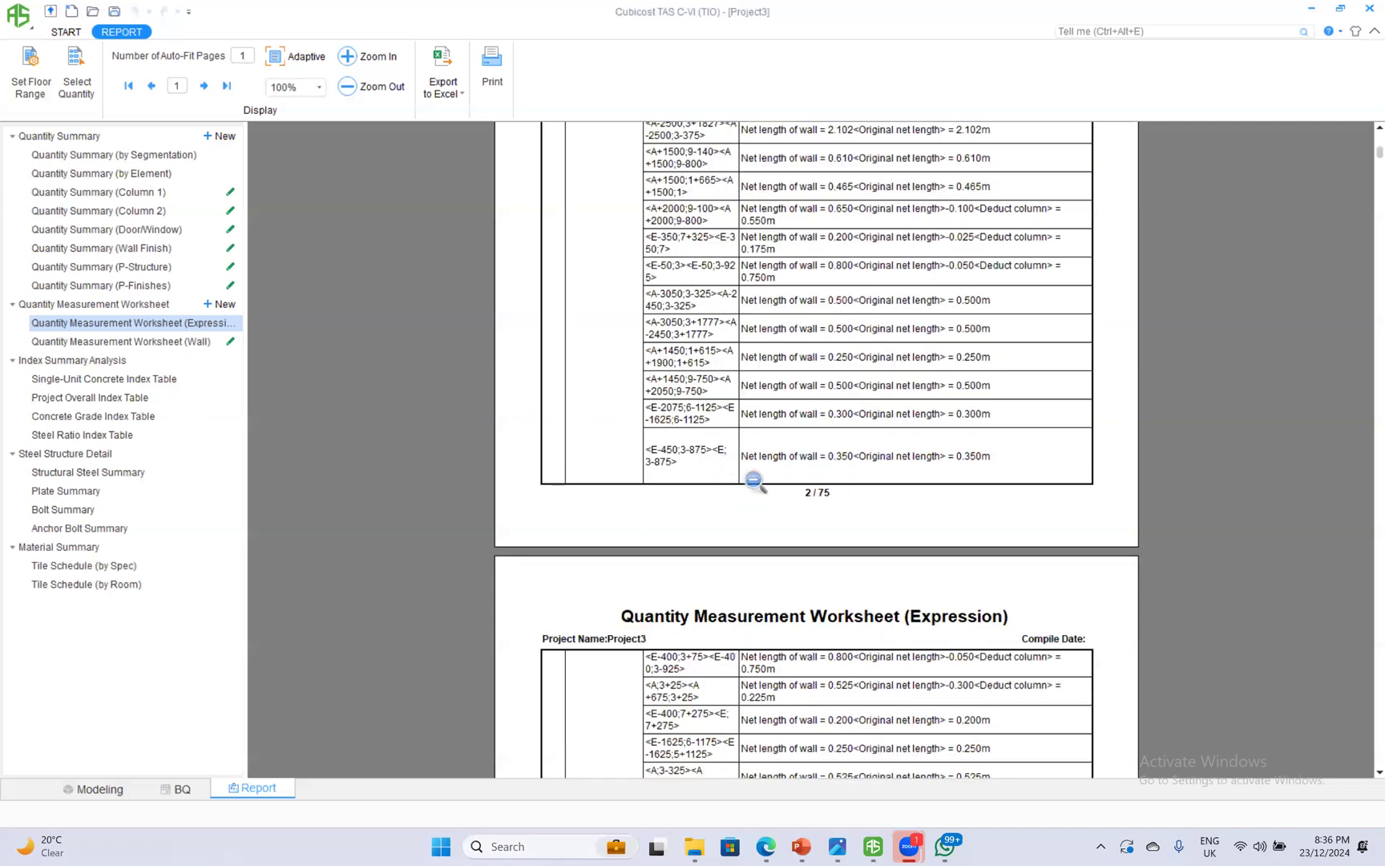
scroll(754, 481, "down", 10)
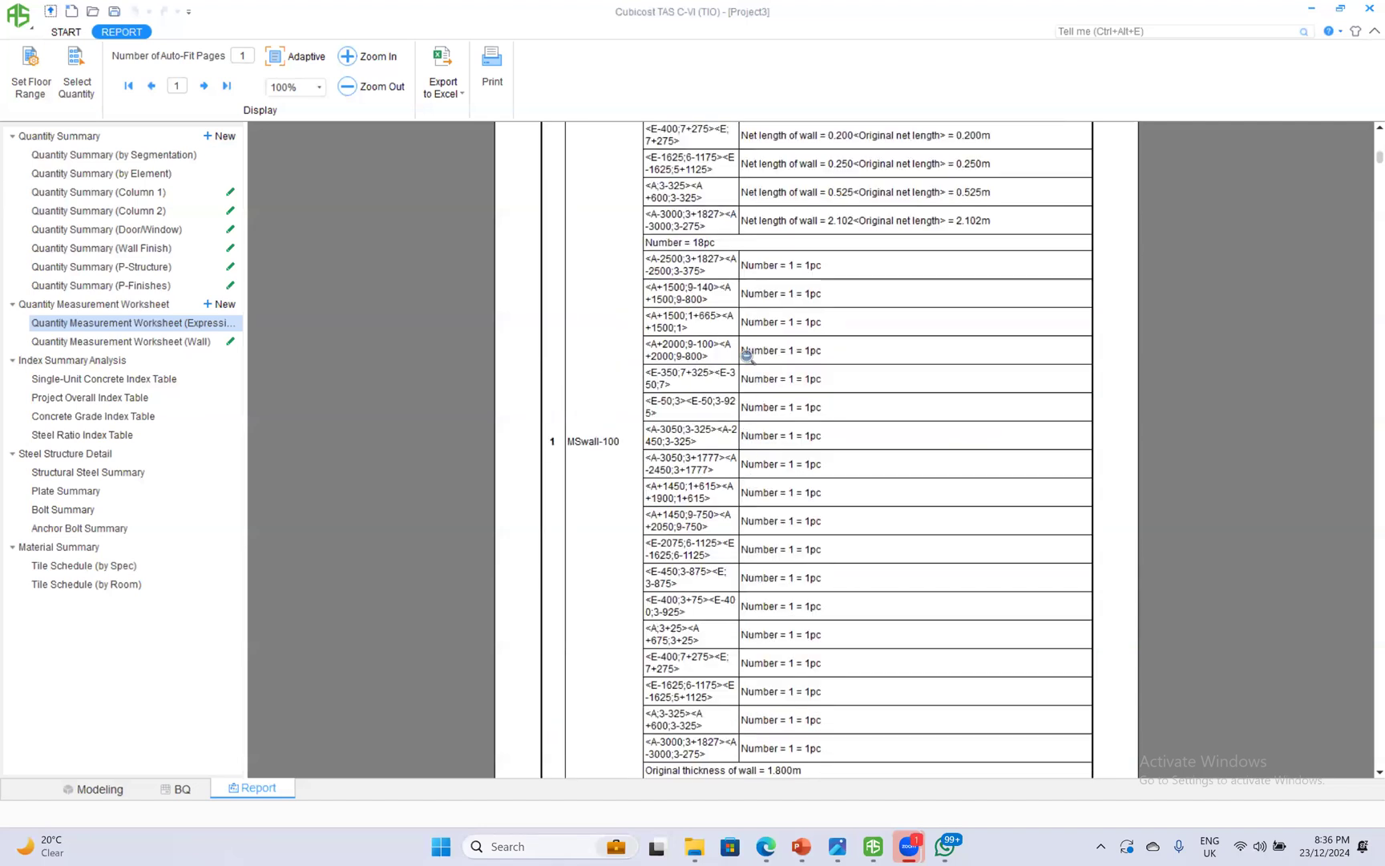
scroll(745, 609, "down", 5)
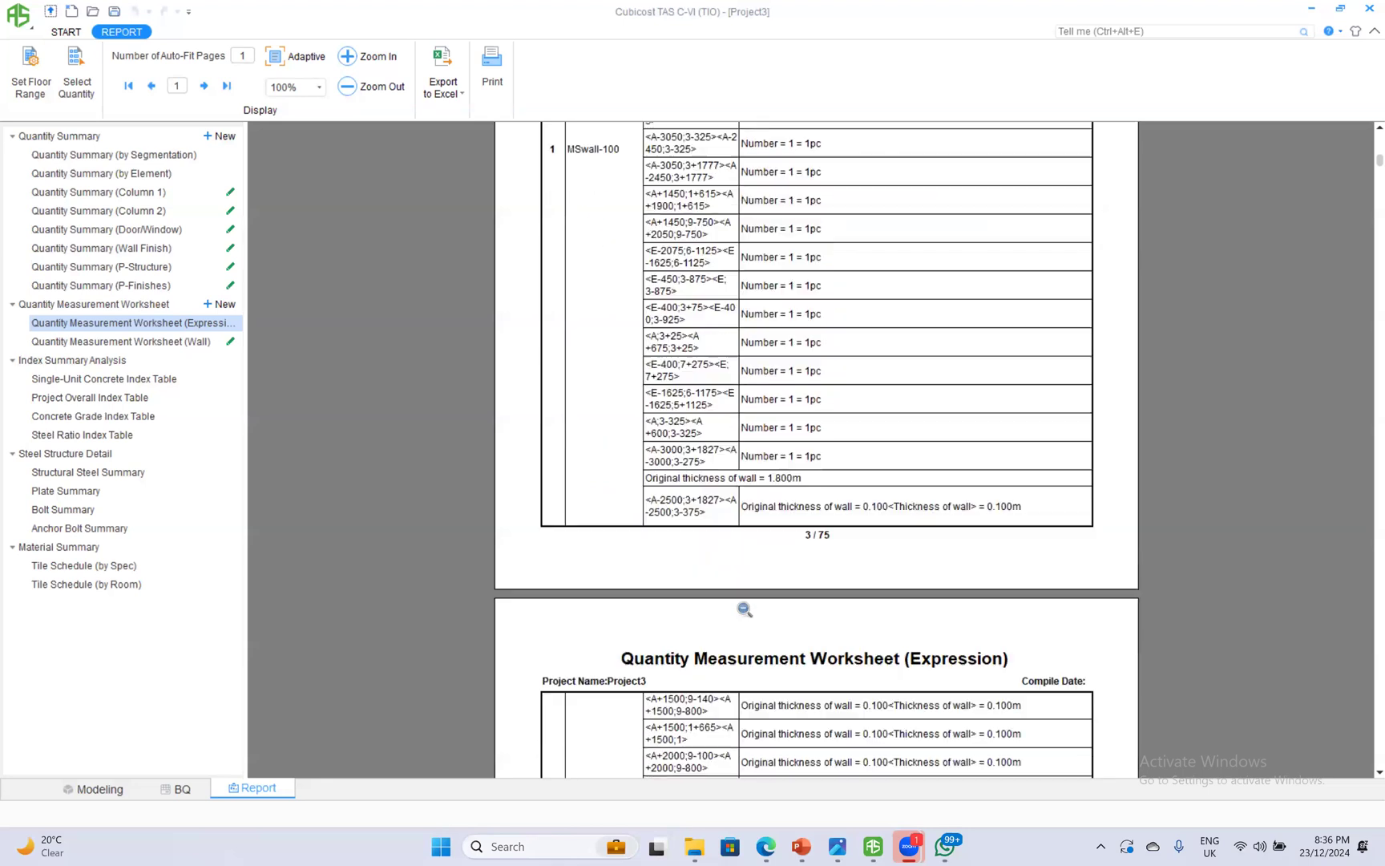
scroll(744, 609, "down", 20)
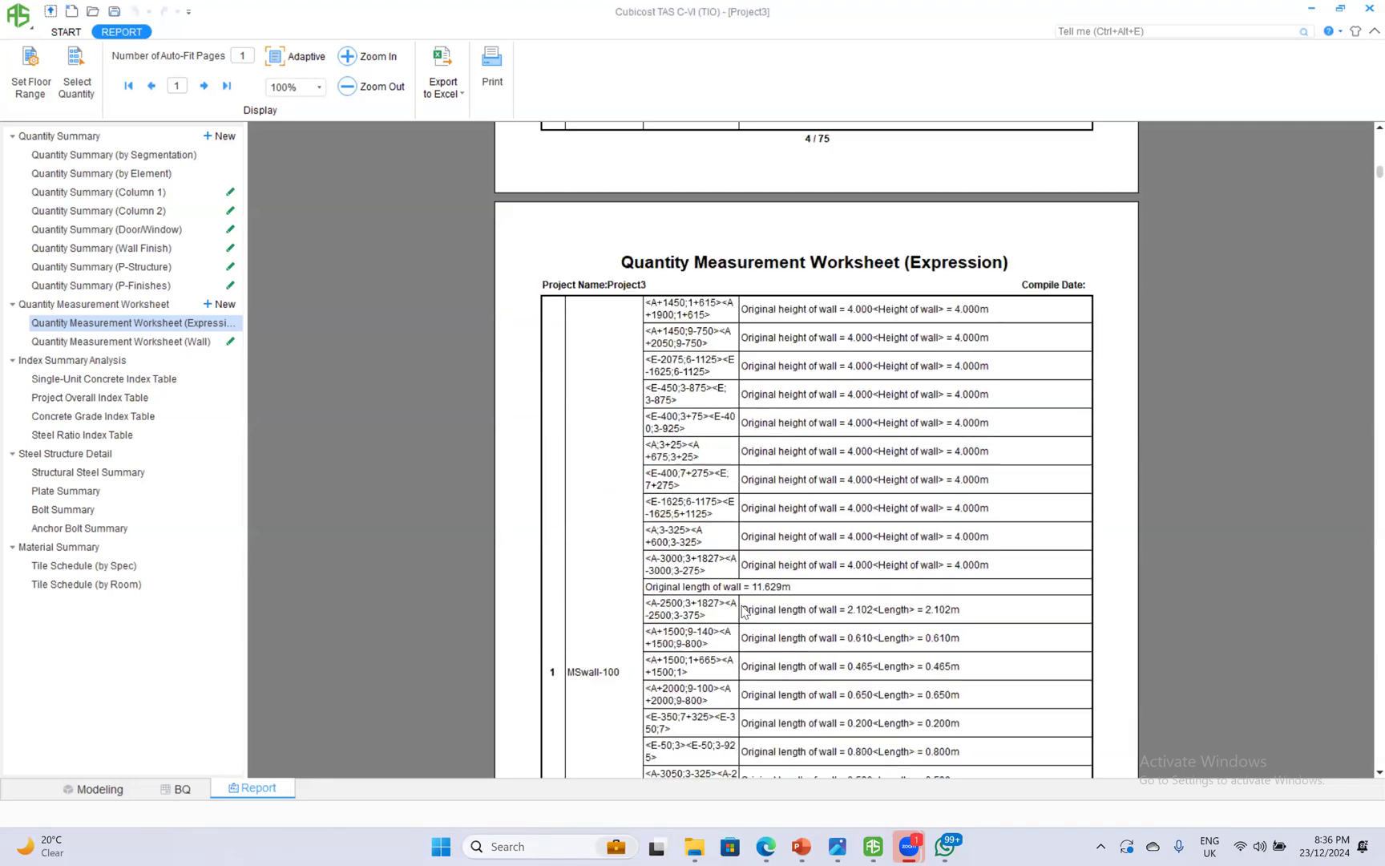
scroll(741, 613, "down", 15)
scroll(721, 593, "down", 8)
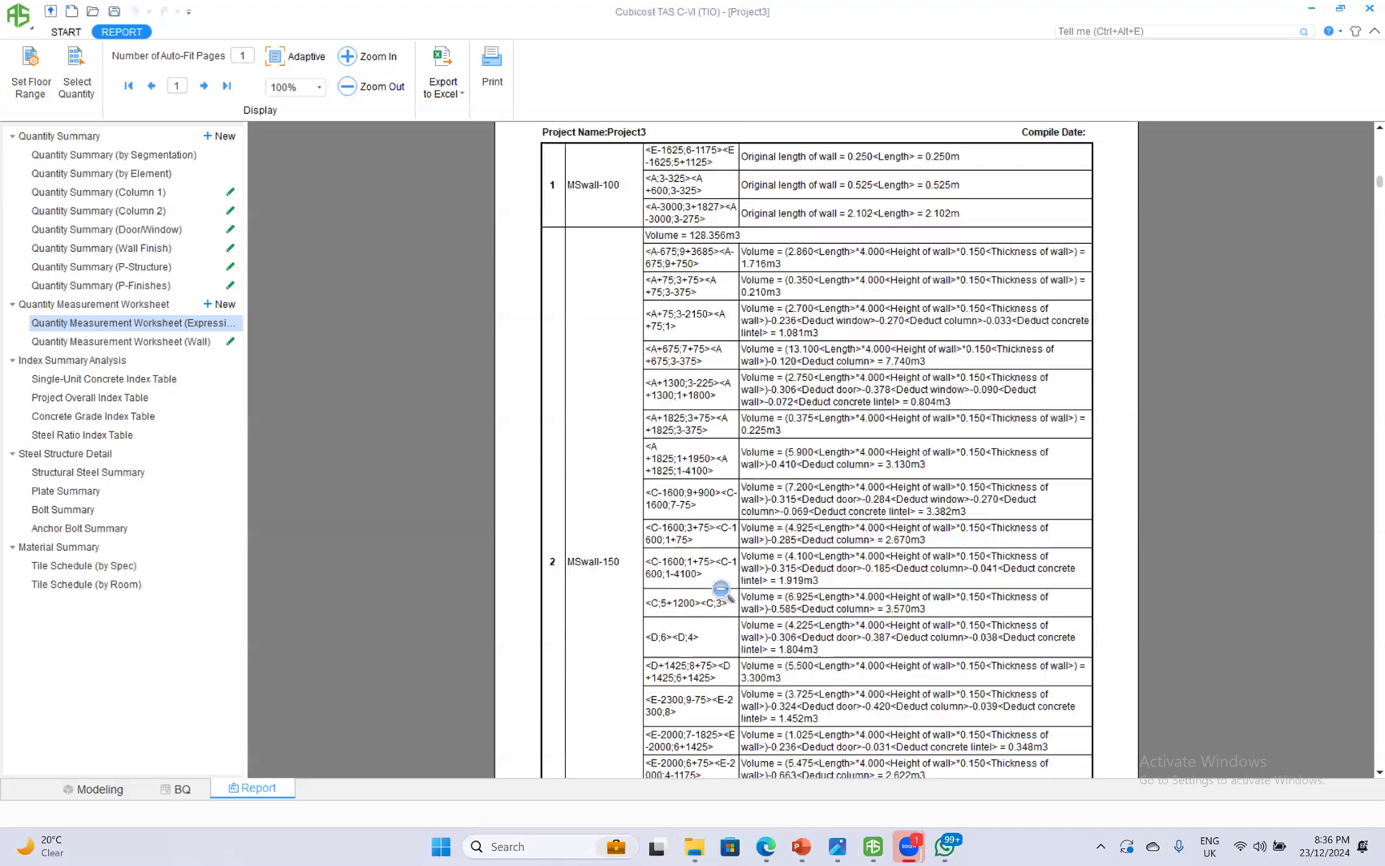
Review the Single-Unit Concrete, Project Overall, Concrete Grade and Steel Ratio index tables.
left_click(83, 381)
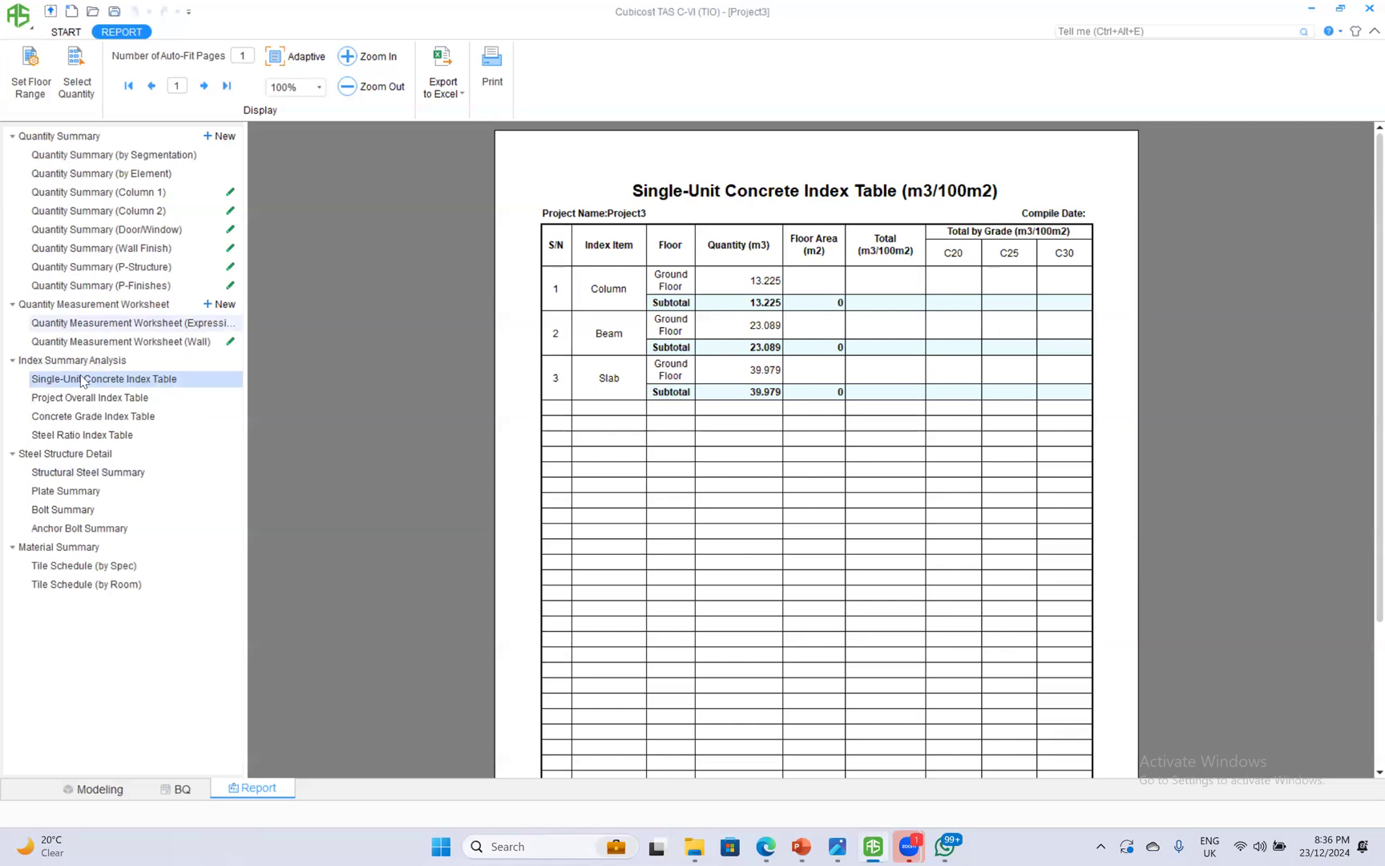
left_click(129, 398)
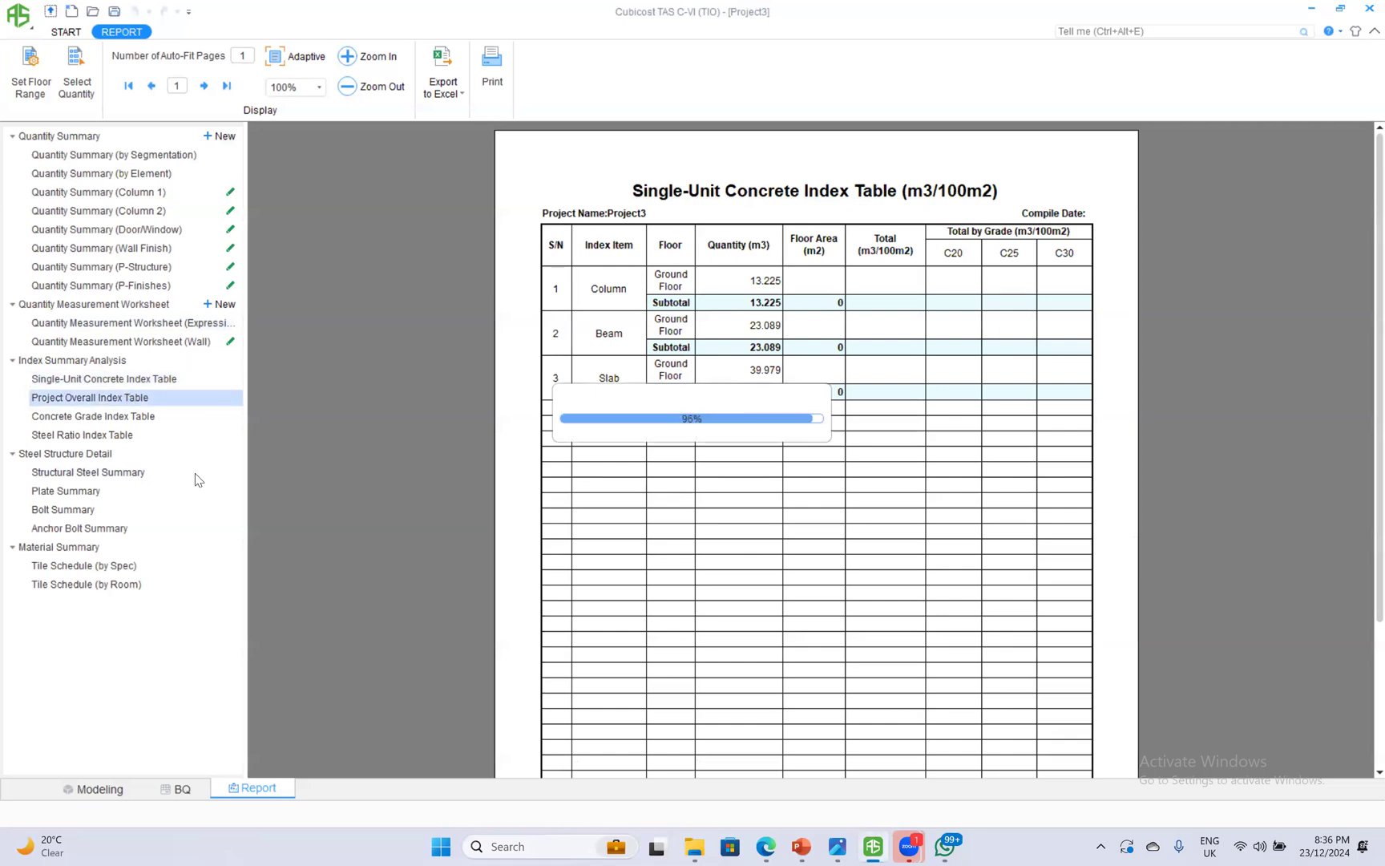
left_click(193, 418)
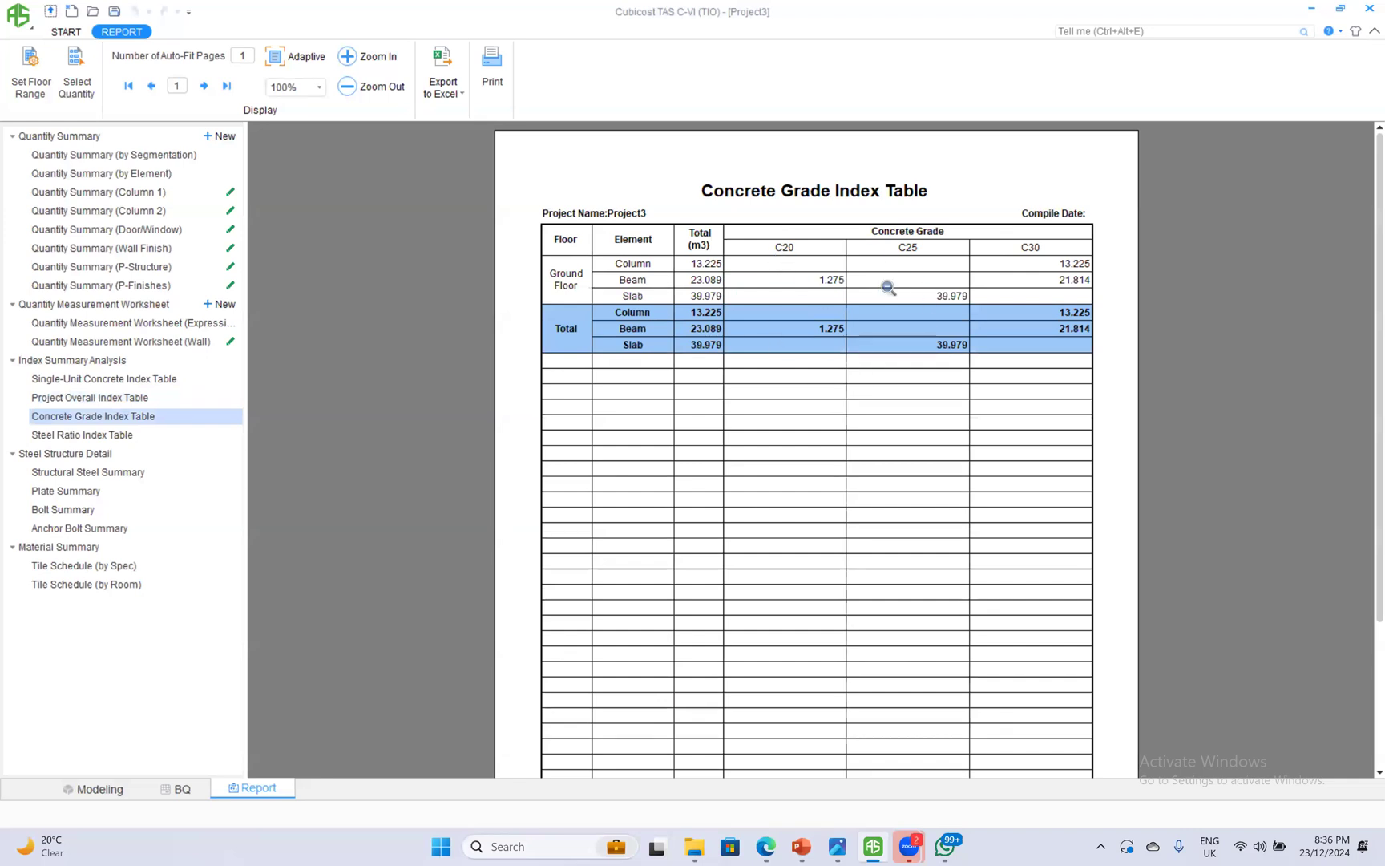
left_click(121, 434)
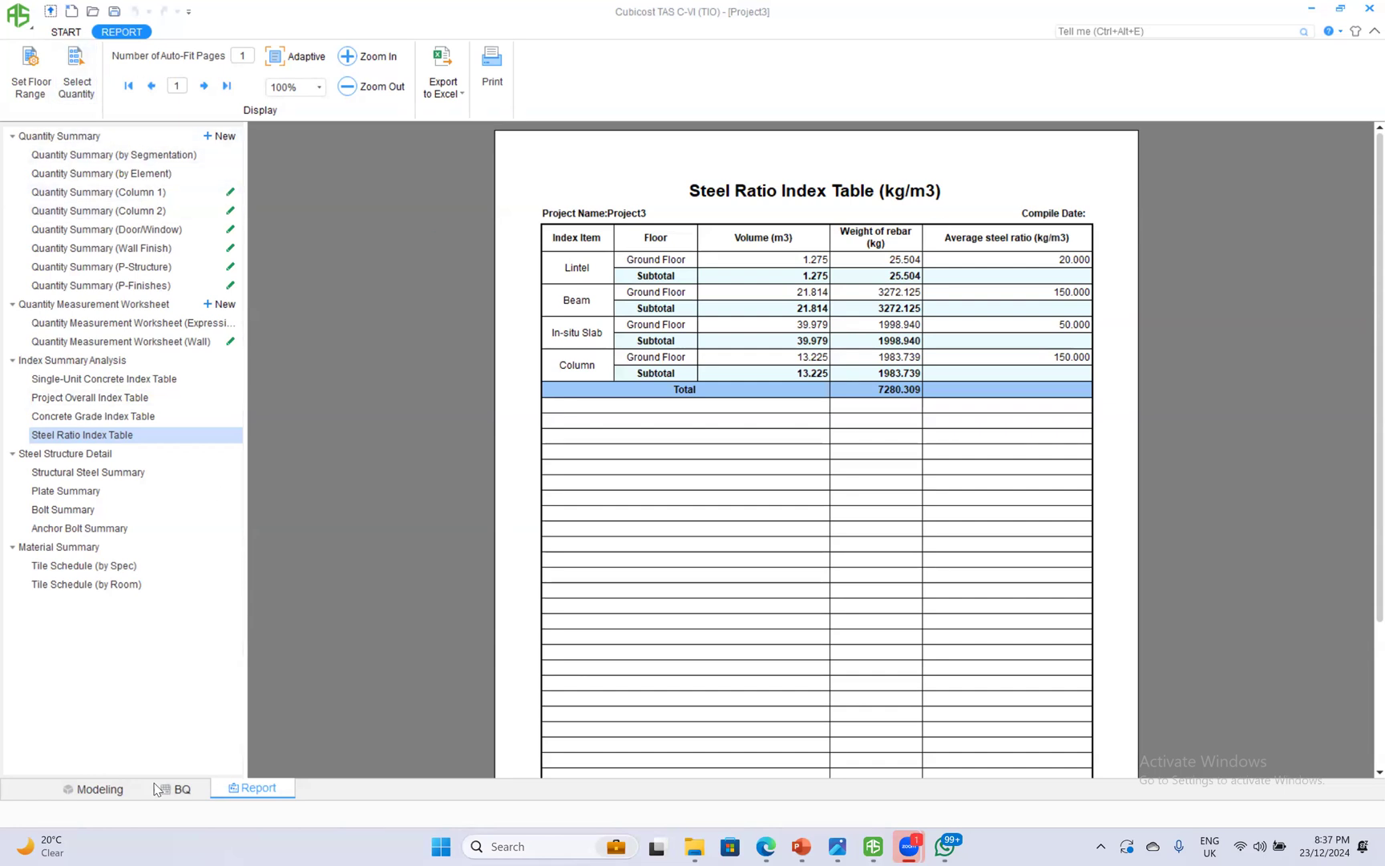
Return to the model, view quantities by category for Project3, and reverse-check the 300X300 CERAMIC TILES wall finish in the model.
left_click(94, 789)
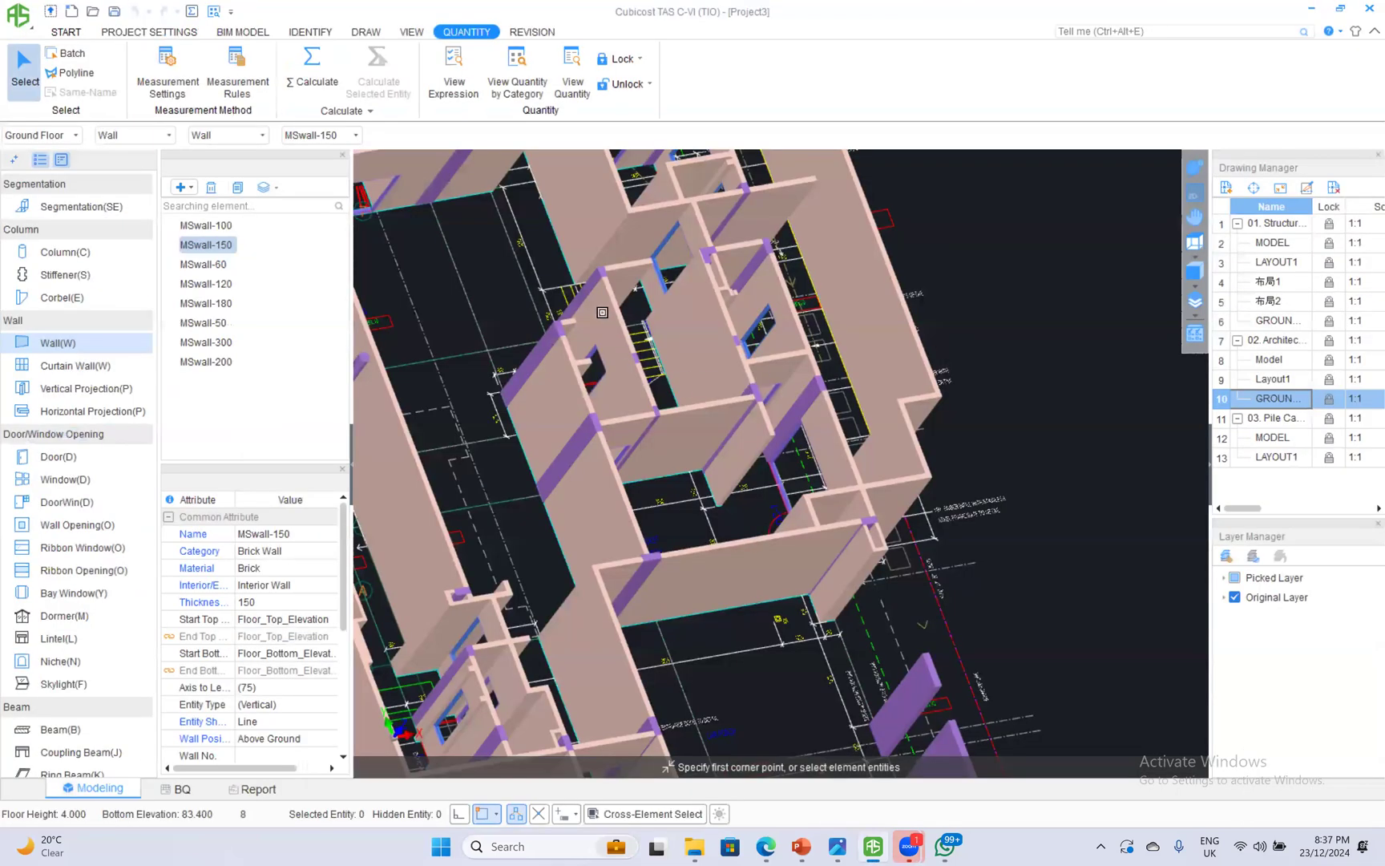
scroll(821, 651, "up", 2)
scroll(758, 452, "up", 2)
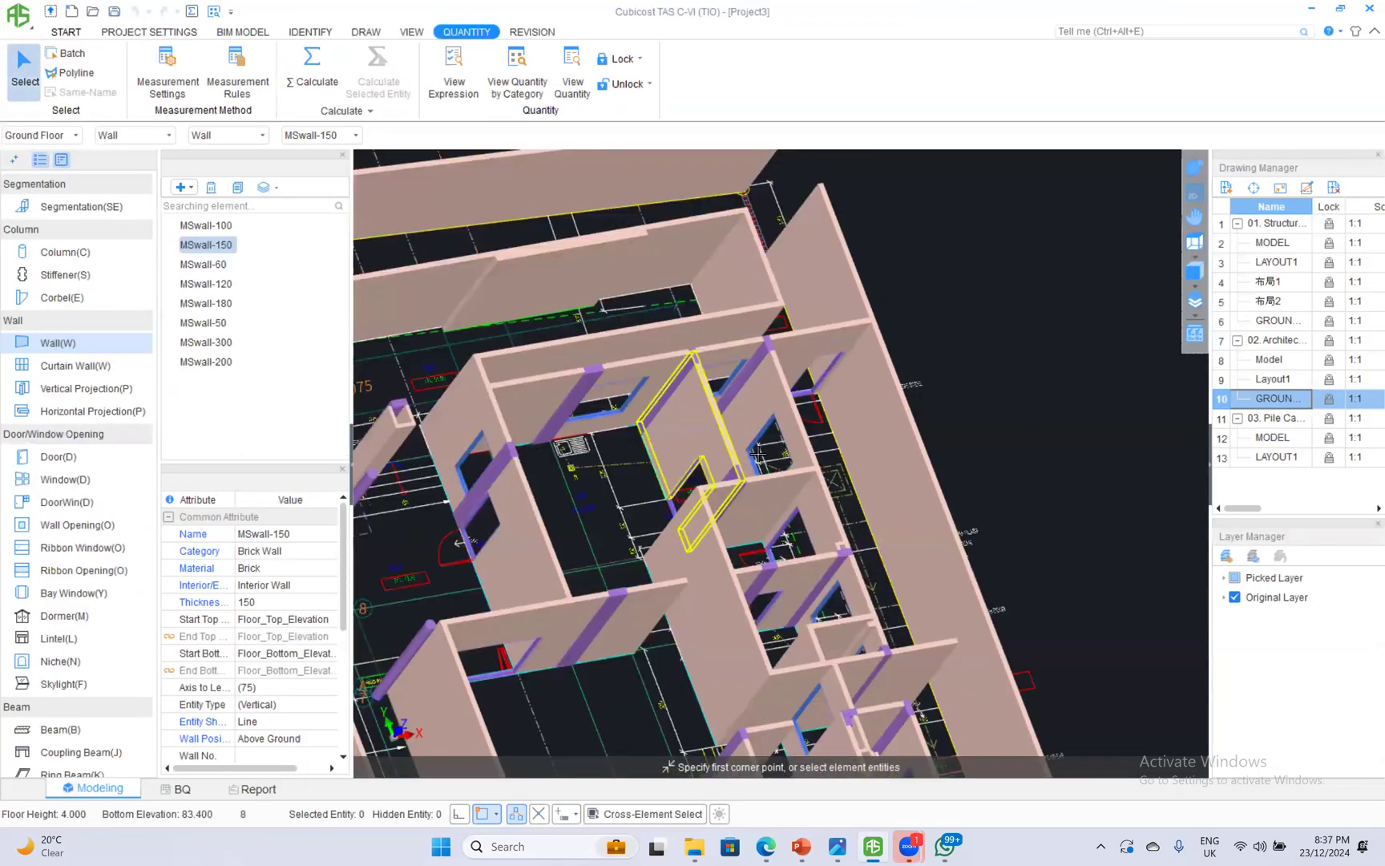
left_click(1195, 193)
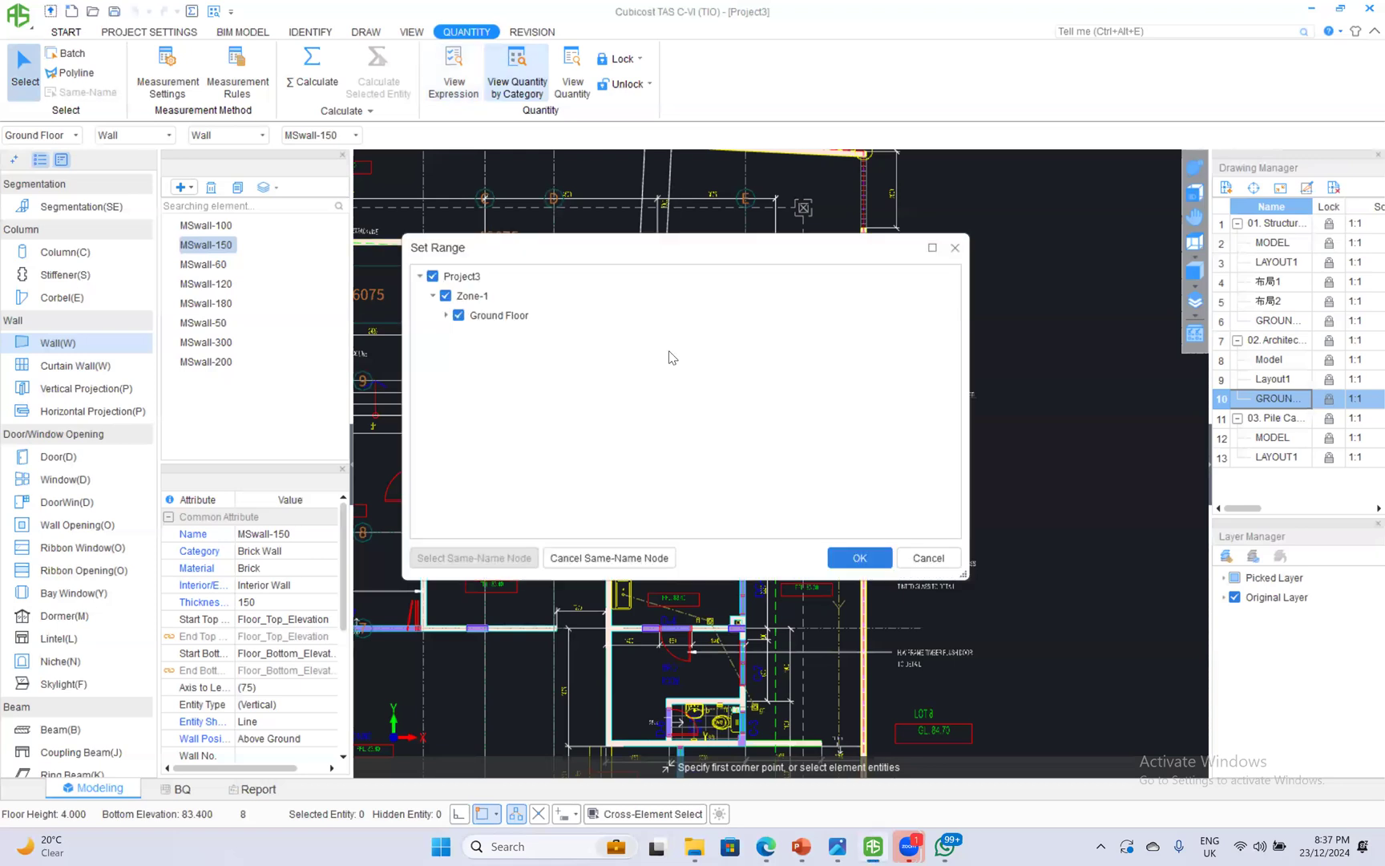
left_click(857, 557)
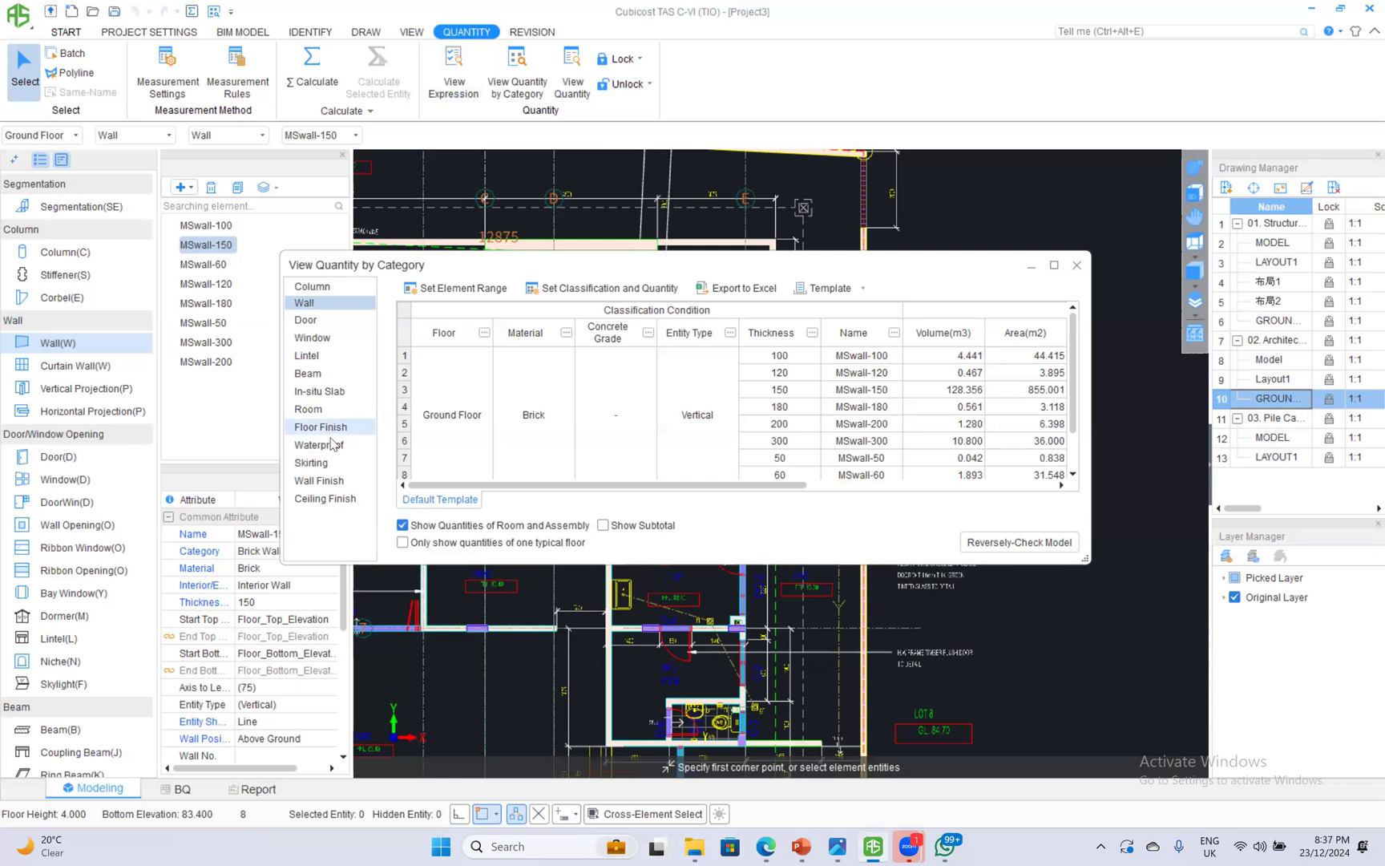
left_click(327, 481)
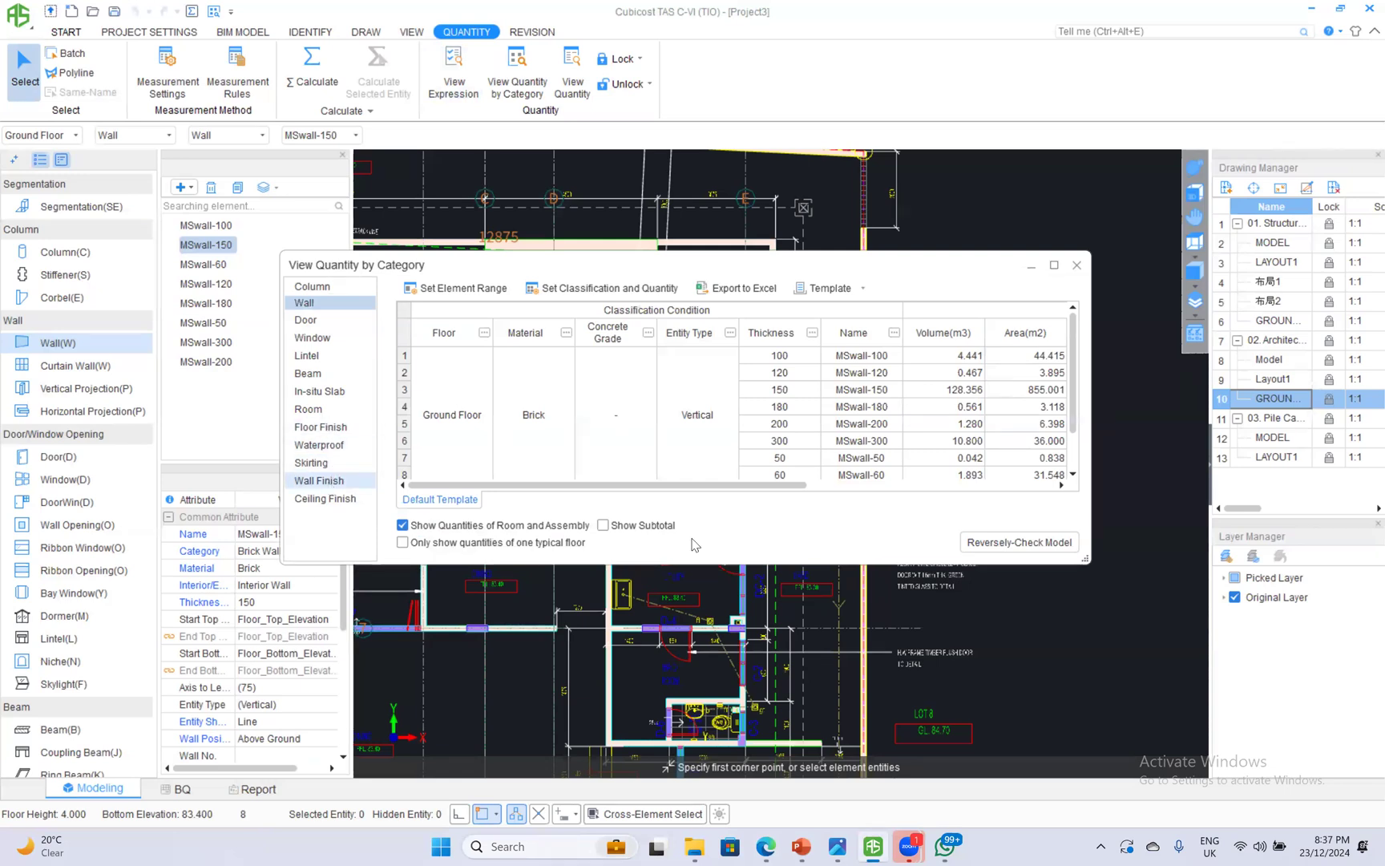
left_click(976, 550)
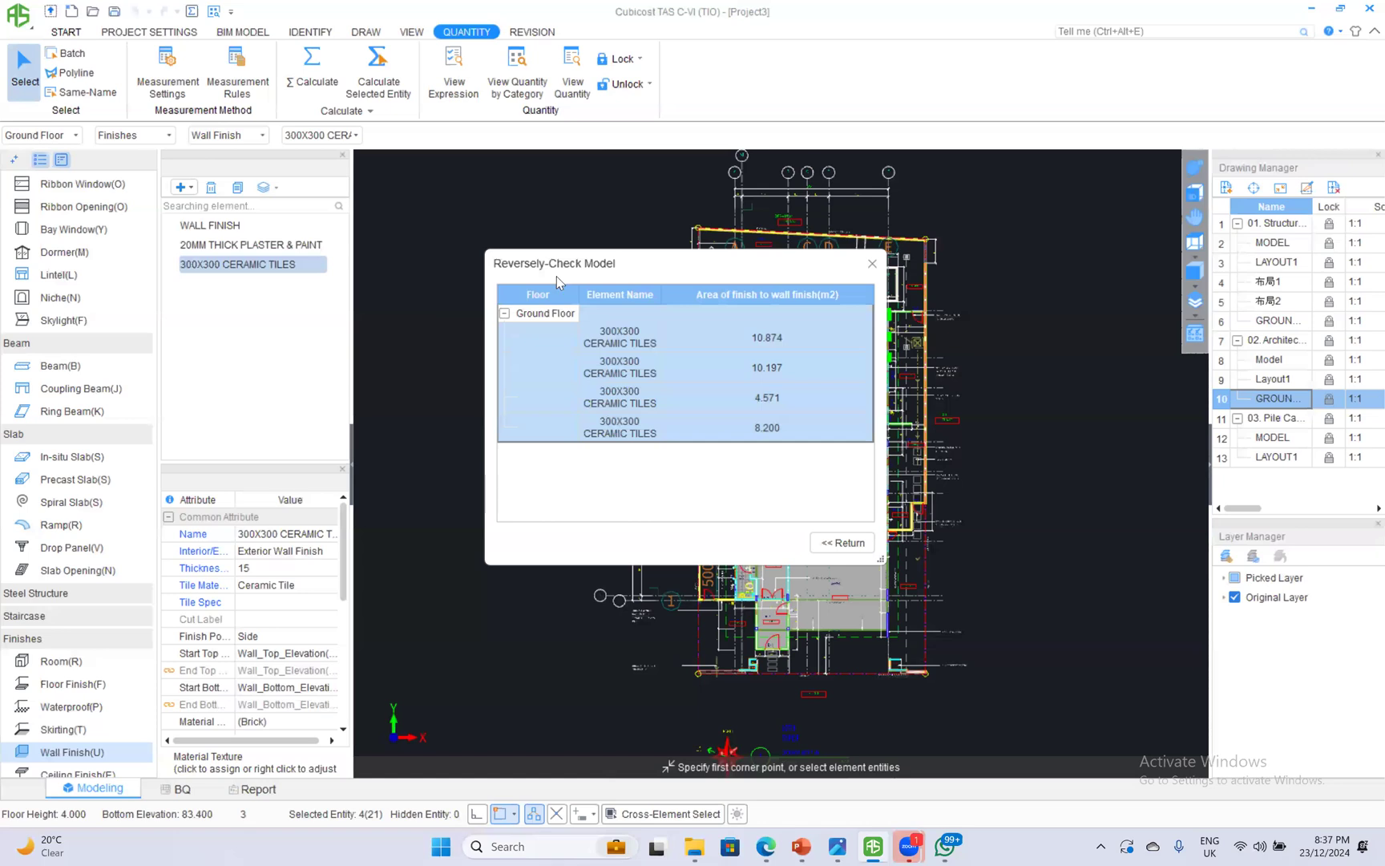
Move the reverse-check list off the 3D model and locate its first two 300X300 CERAMIC TILES entries on the kitchen walls.
left_click_drag(556, 276, 145, 267)
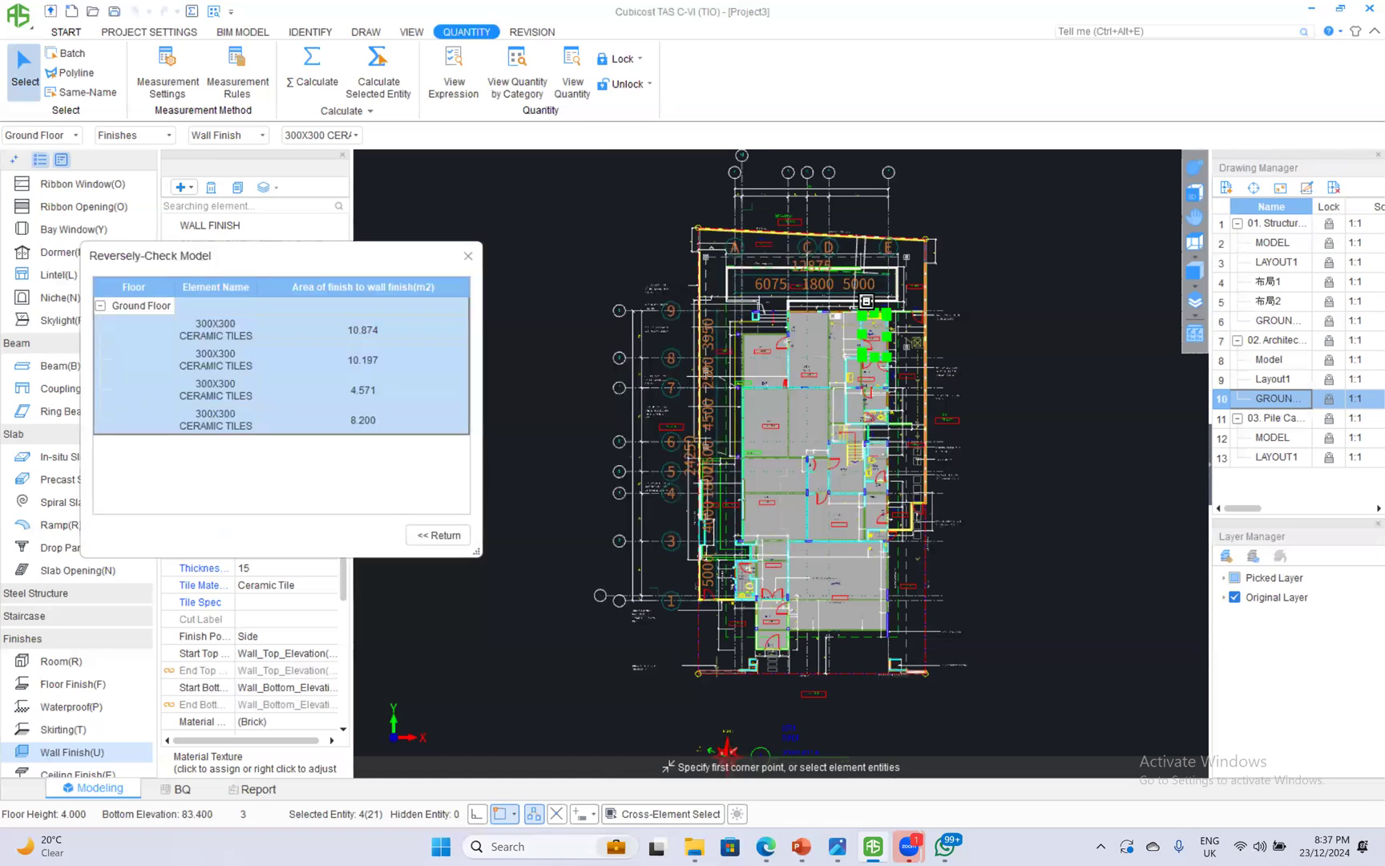
scroll(939, 353, "up", 5)
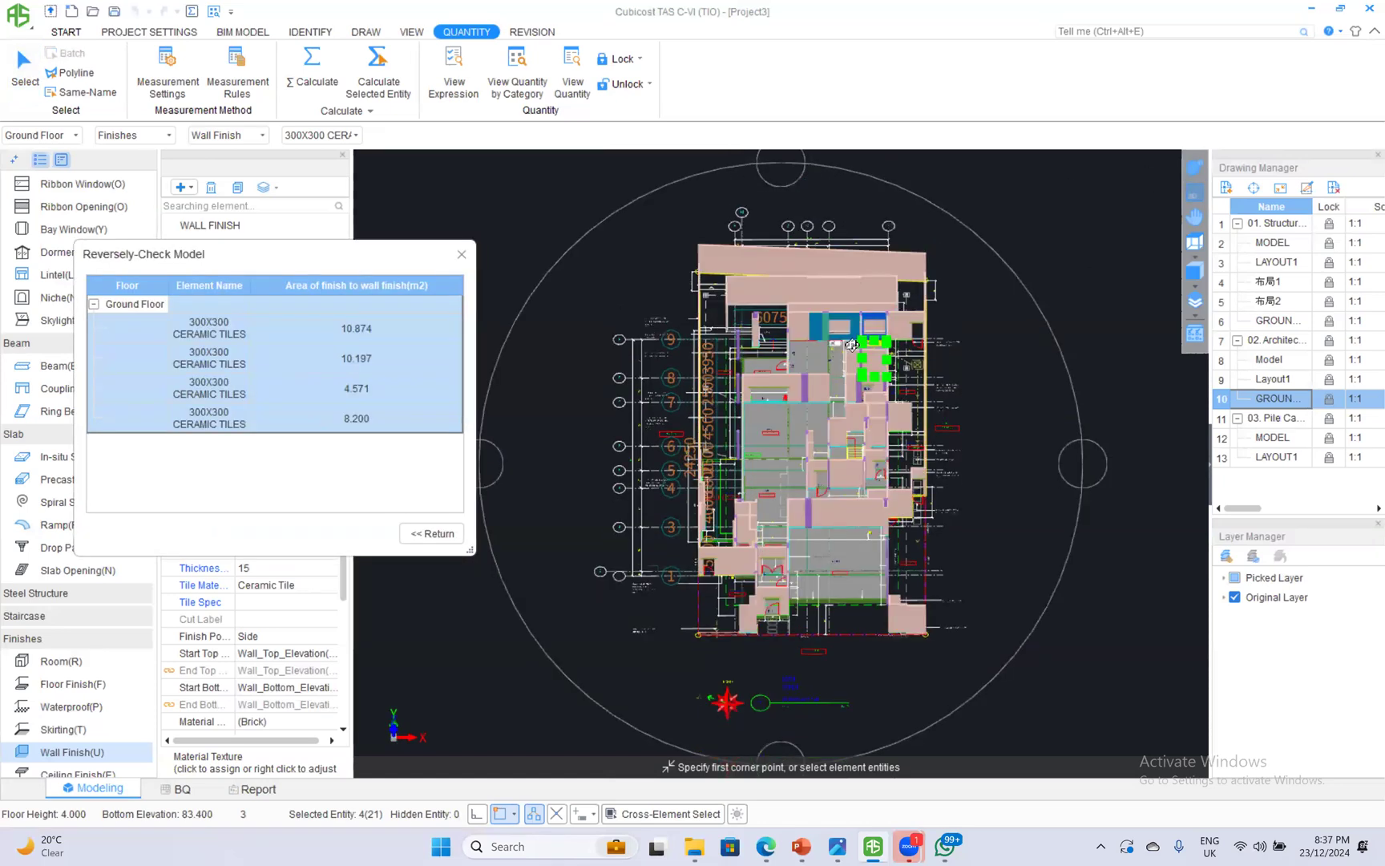
left_click_drag(936, 392, 782, 352)
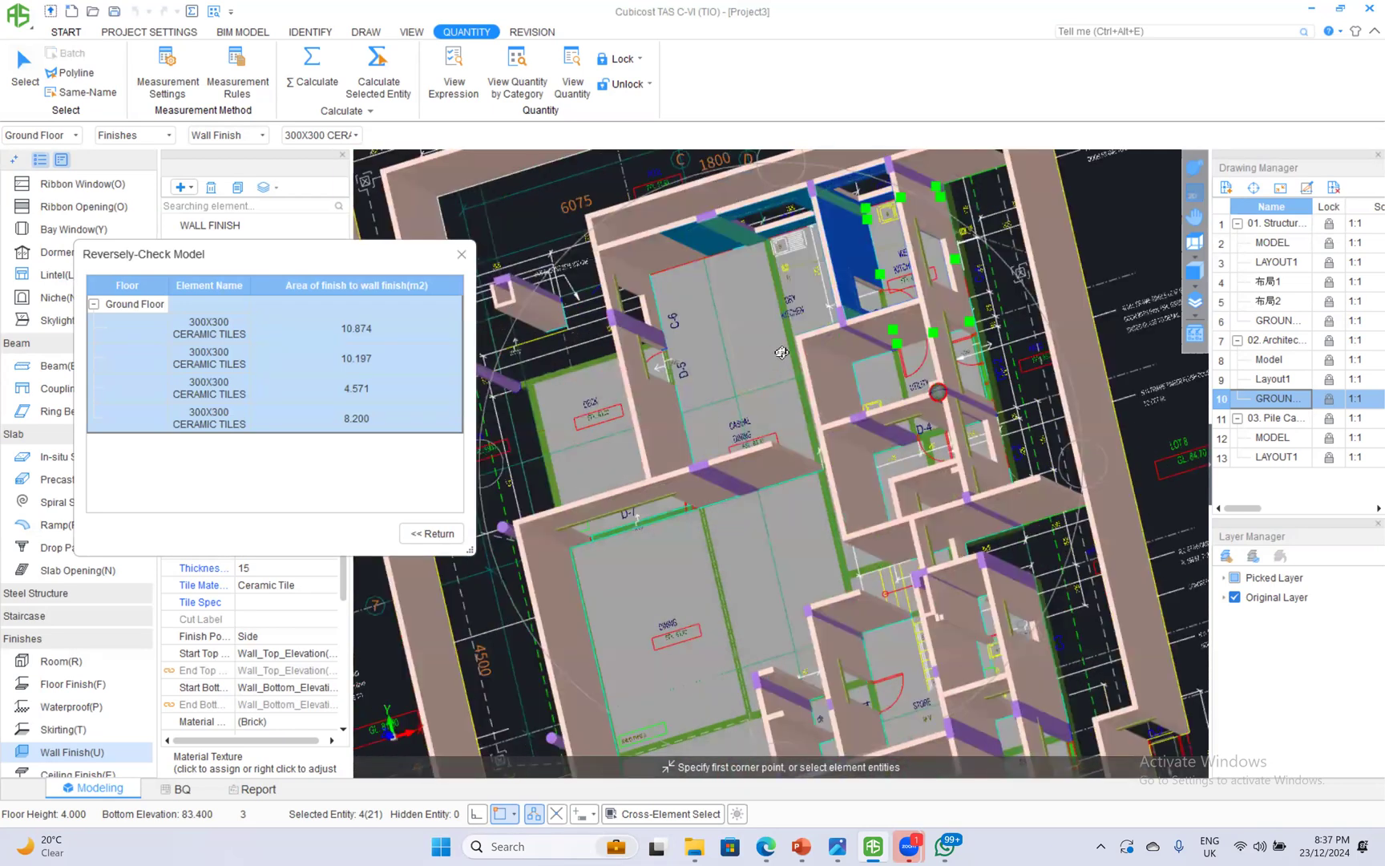
left_click(362, 329)
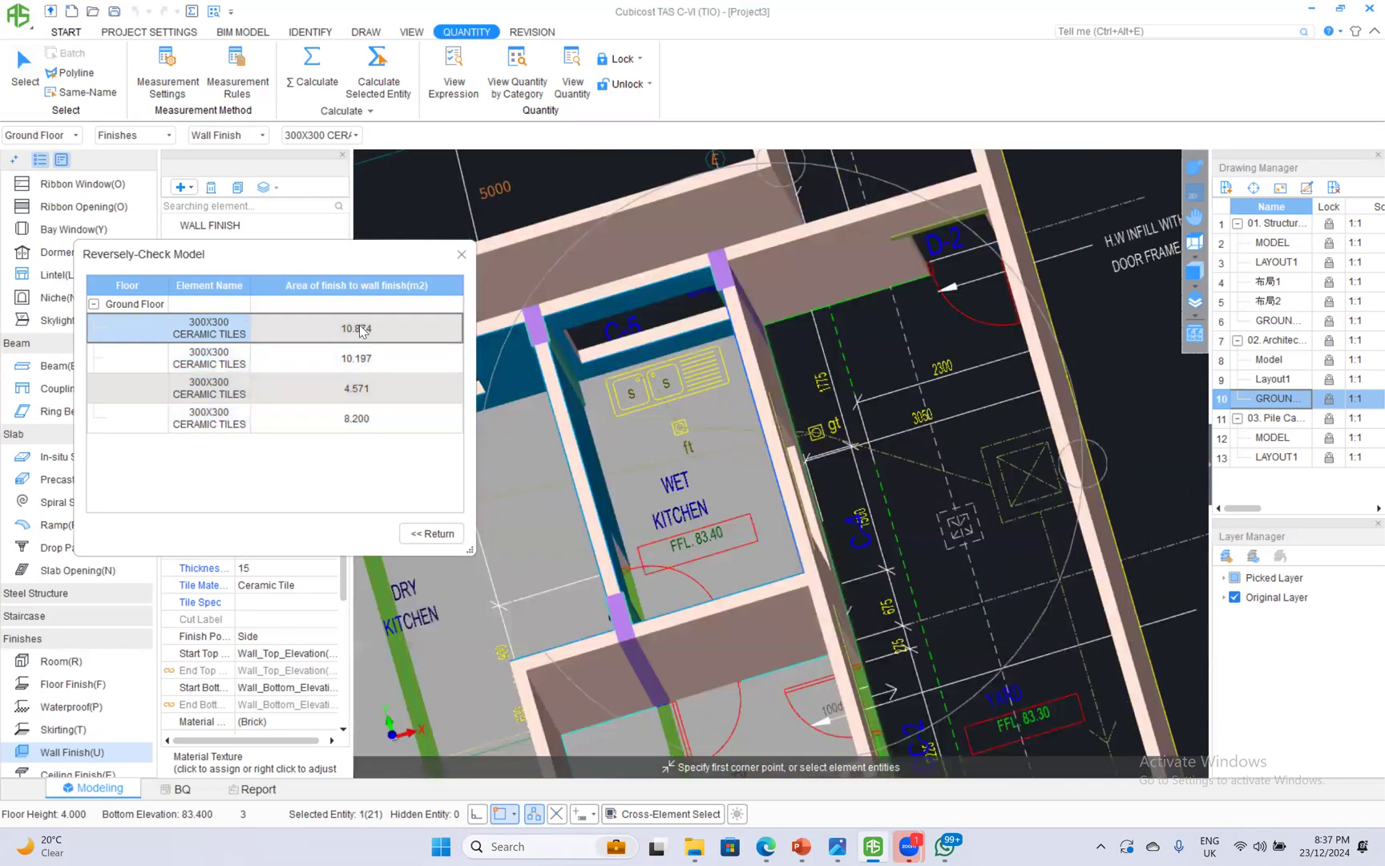
left_click(376, 365)
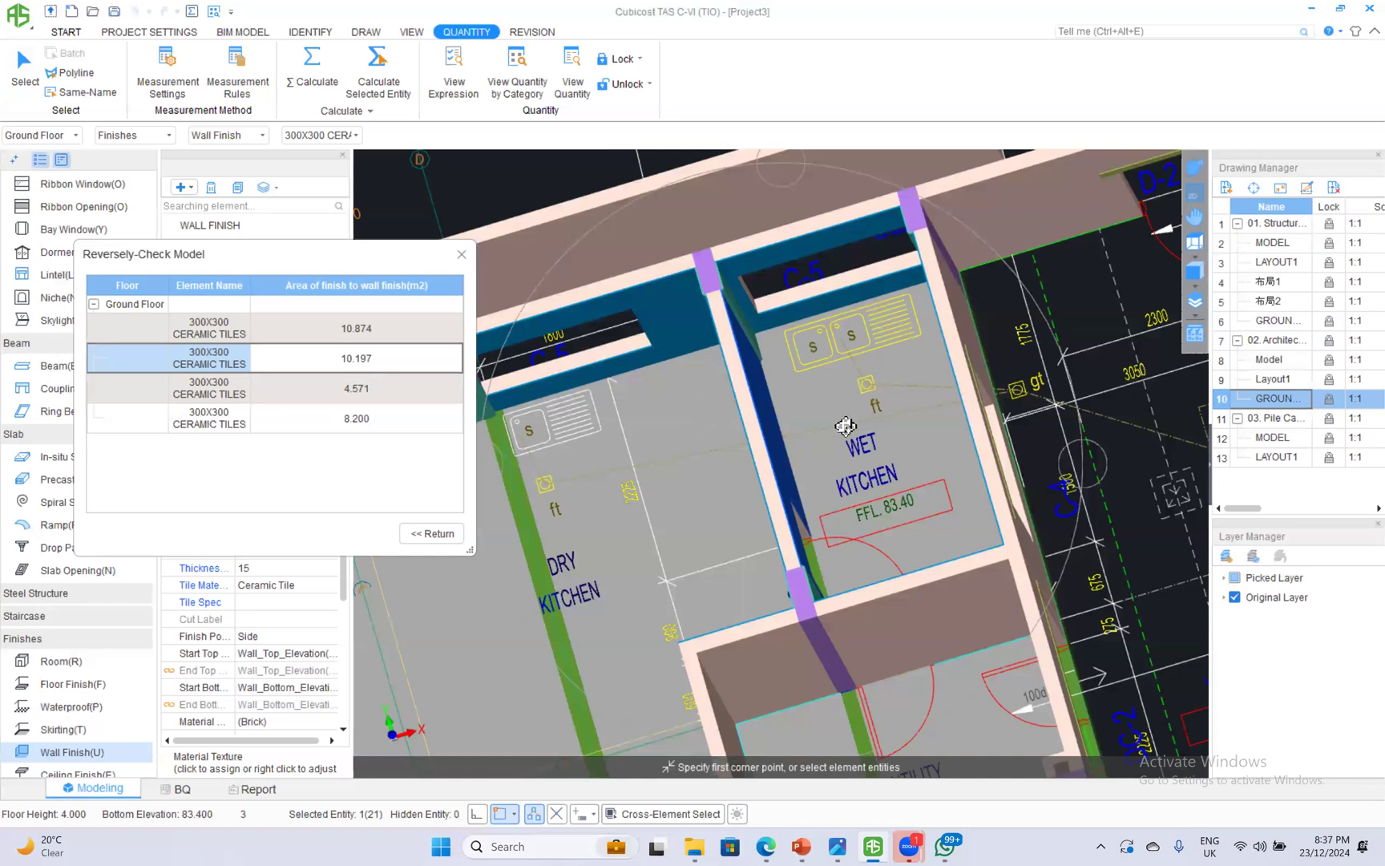
Examine the second ceramic tile finish in 3D where it covers the wet kitchen wall and the adjoining column face.
scroll(767, 440, "up", 2)
left_click_drag(928, 521, 903, 544)
scroll(671, 281, "up", 2)
scroll(671, 279, "up", 3)
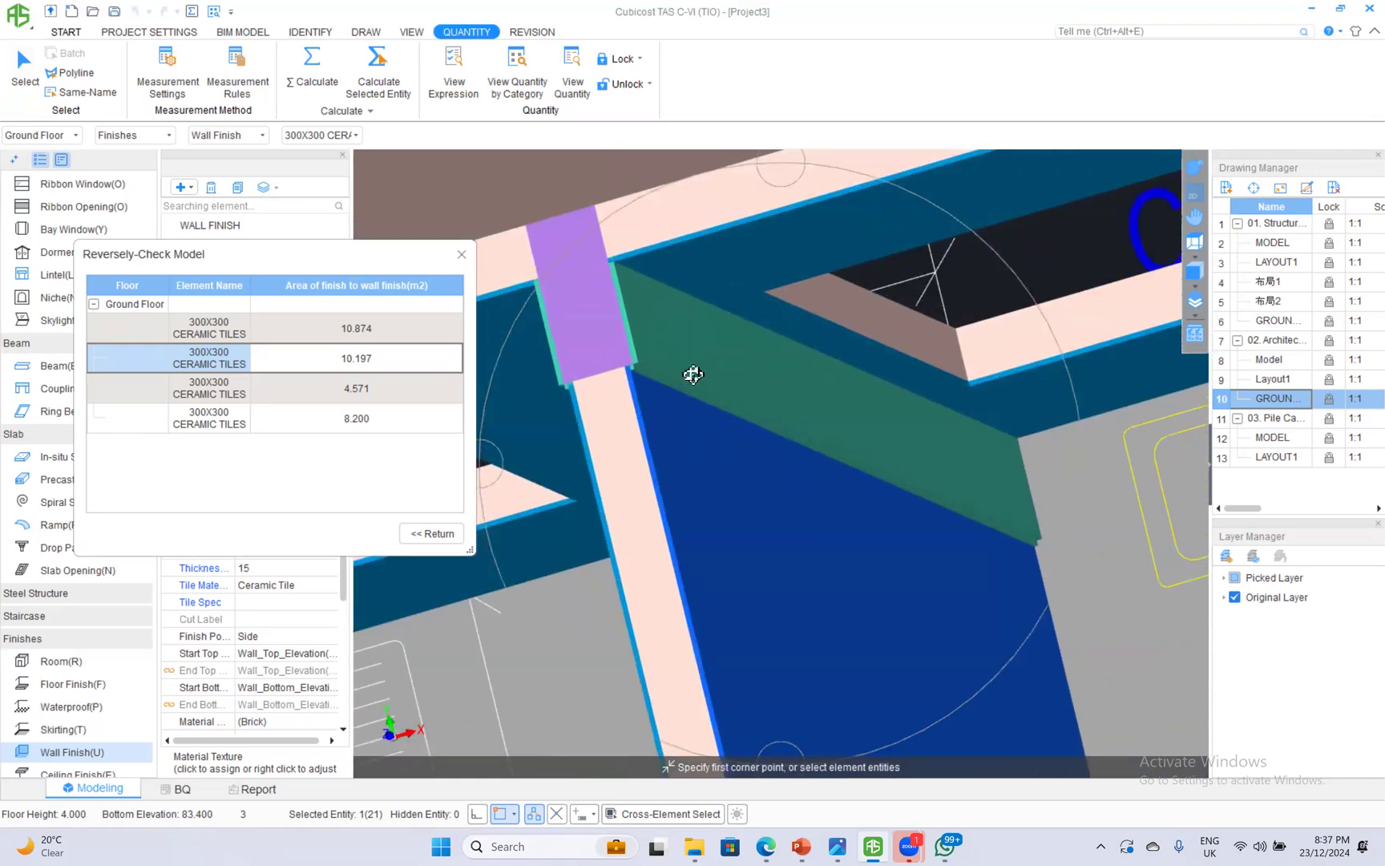
scroll(680, 378, "up", 1)
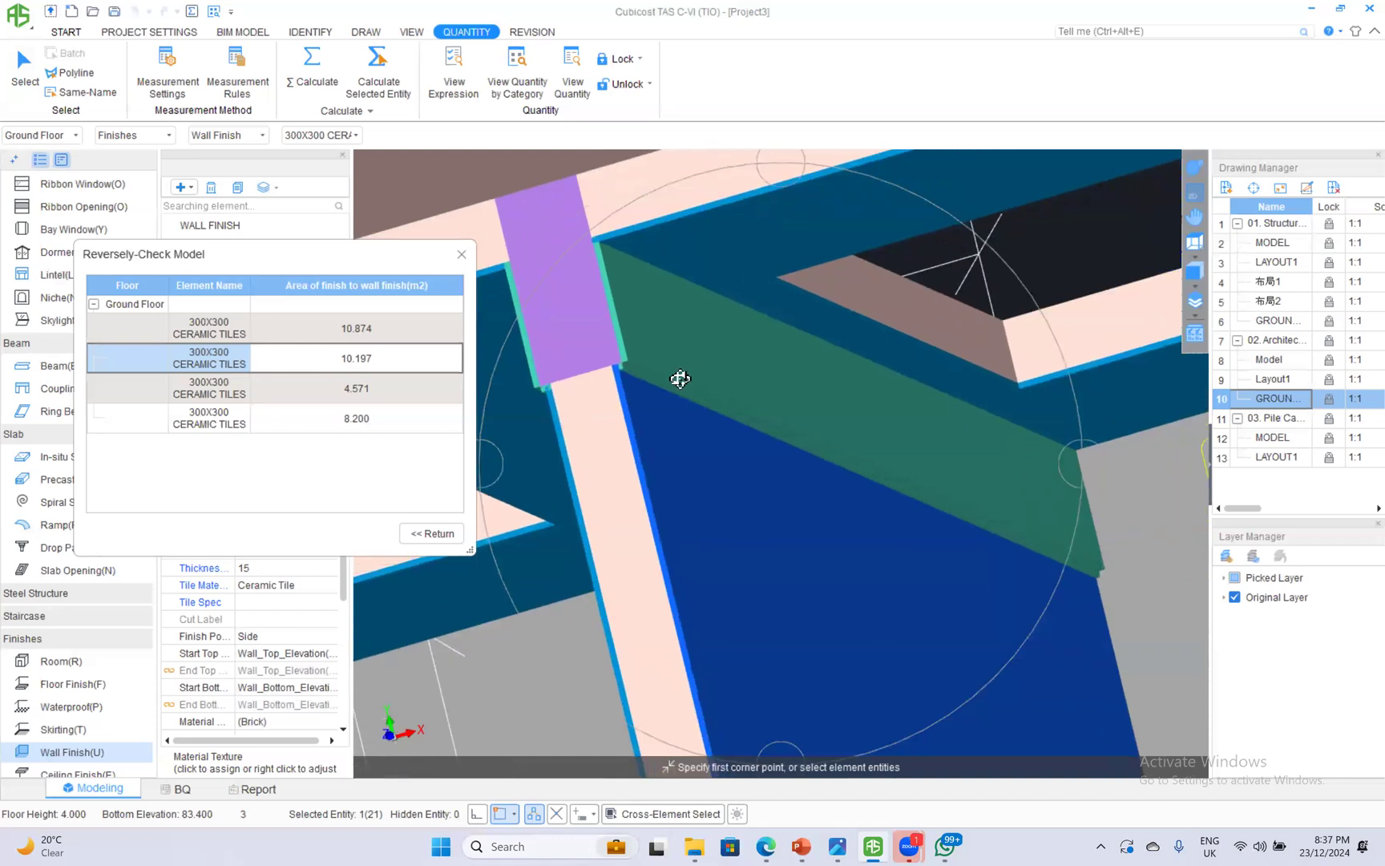
scroll(745, 357, "down", 4)
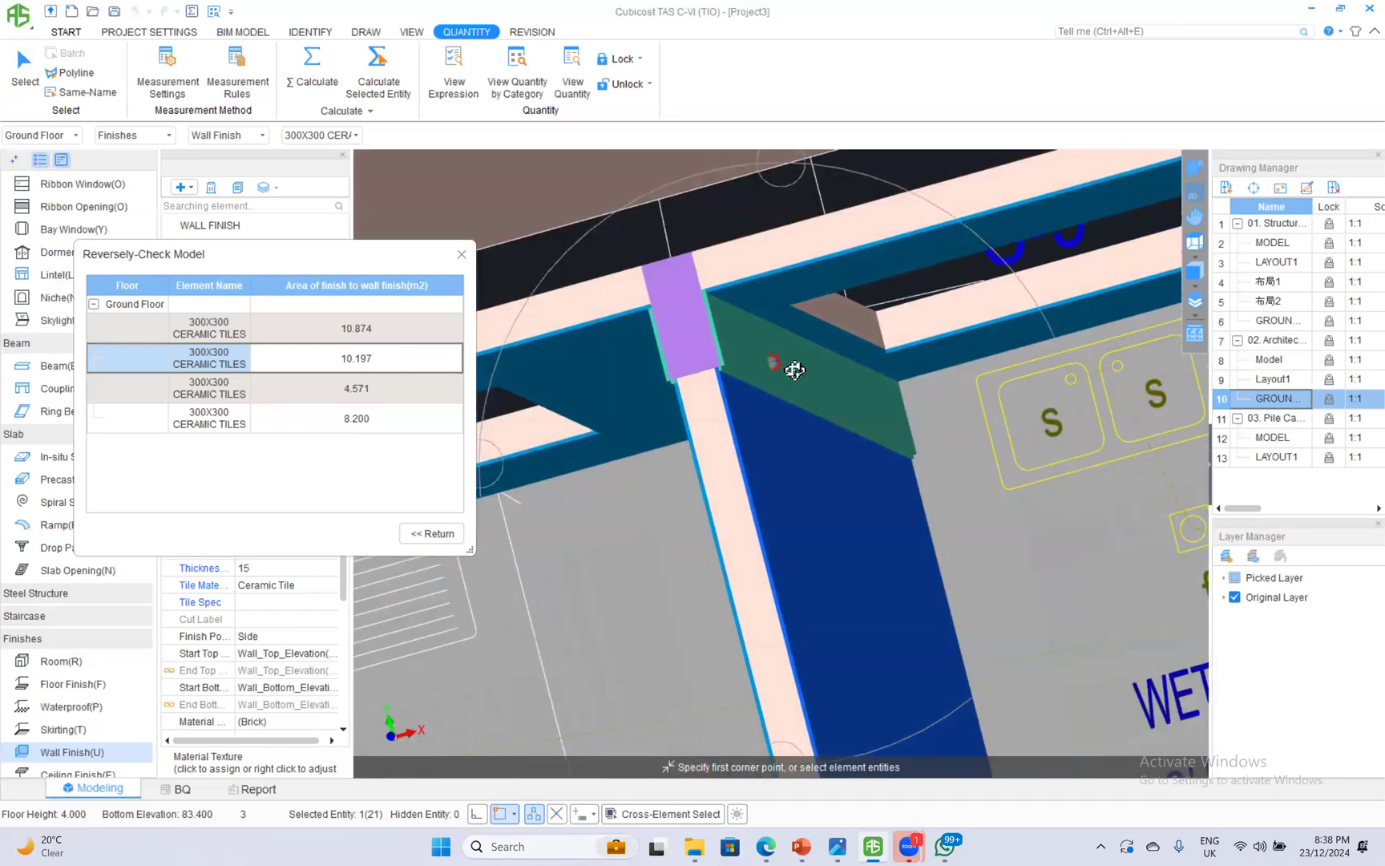
scroll(774, 388, "up", 2)
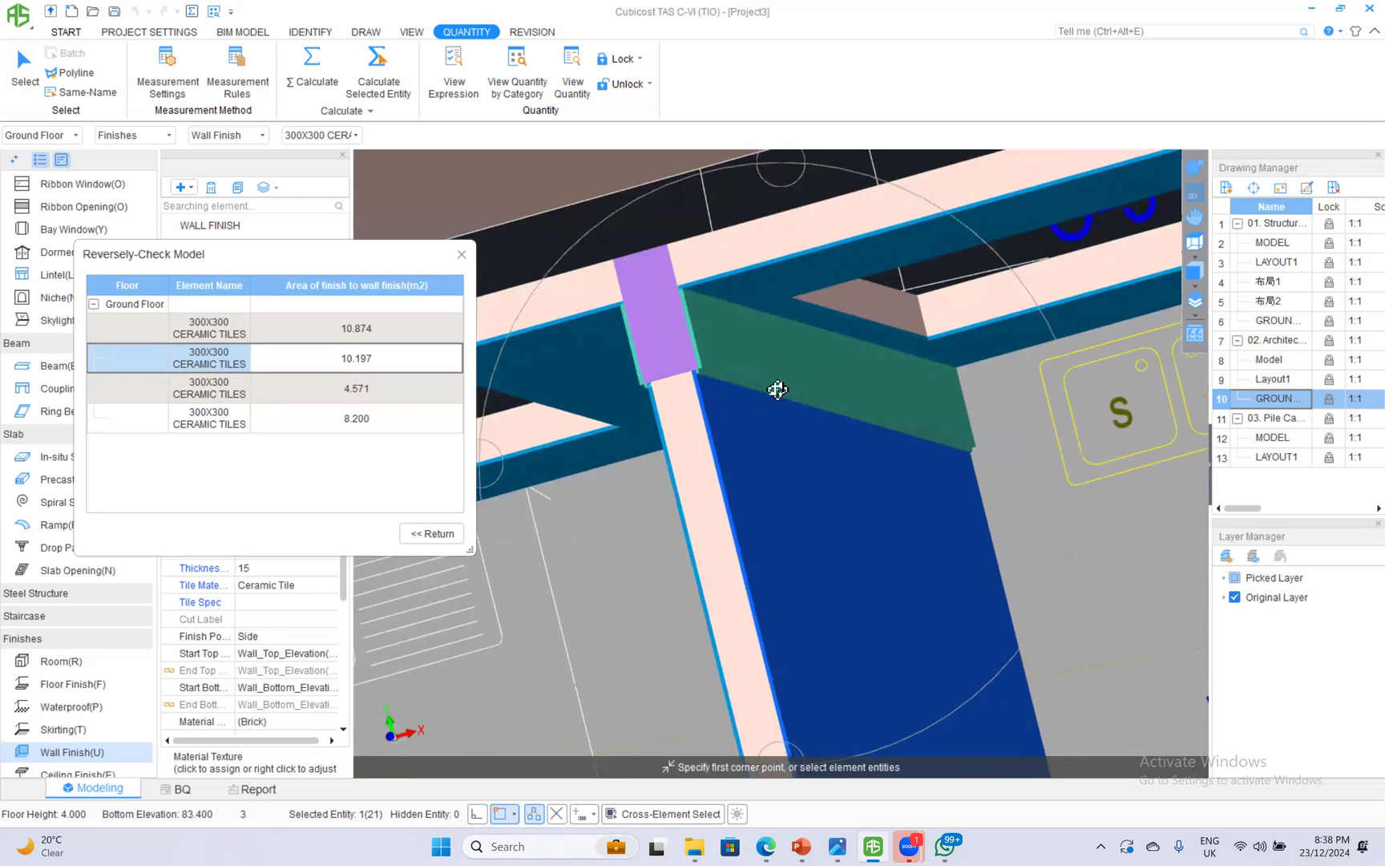
scroll(708, 324, "up", 1)
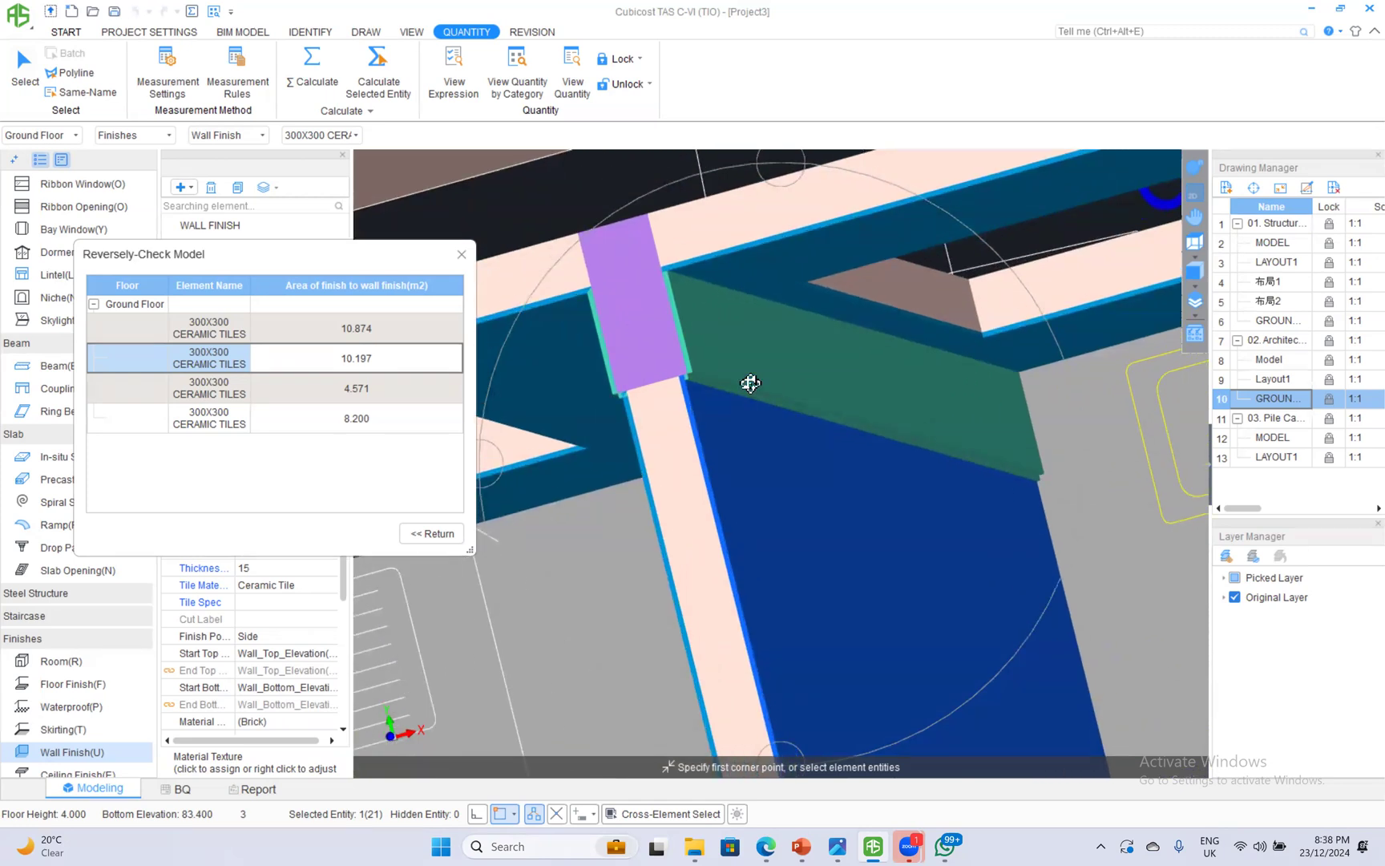
scroll(756, 439, "down", 1)
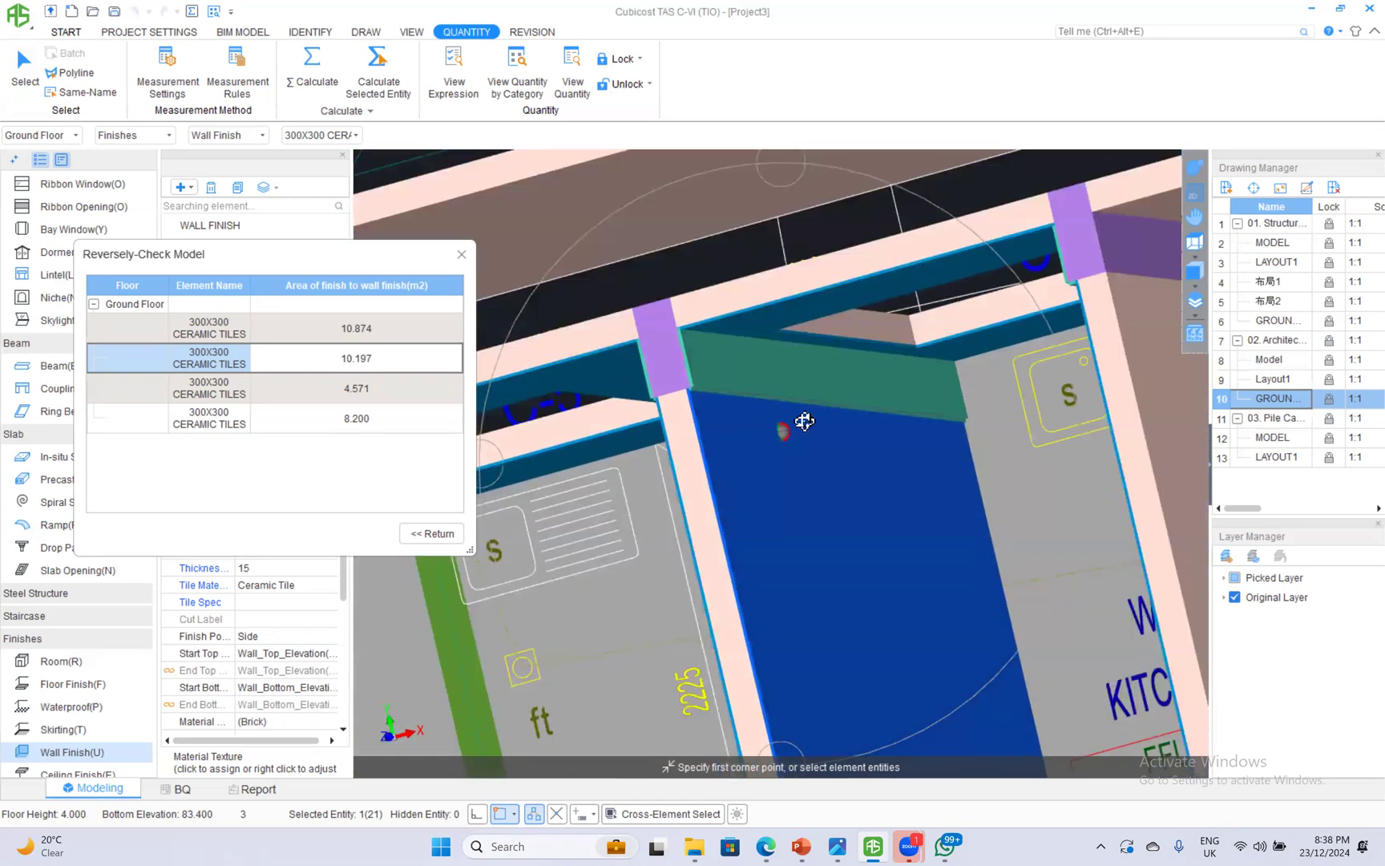
scroll(804, 420, "down", 1)
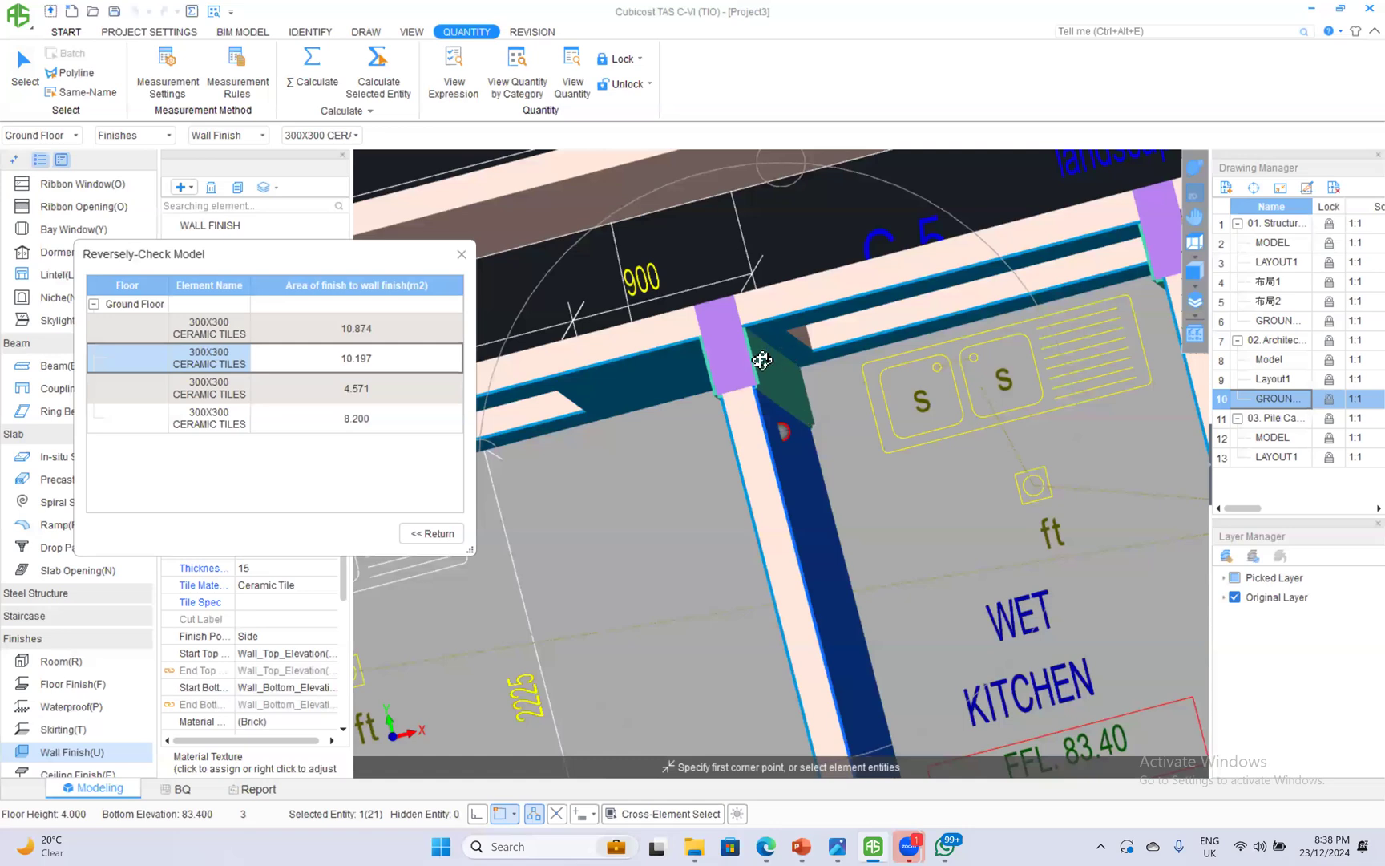
scroll(761, 360, "up", 1)
Locate the third and fourth 300X300 CERAMIC TILES entries in the wet kitchen and close the reverse-check list.
left_click(374, 400)
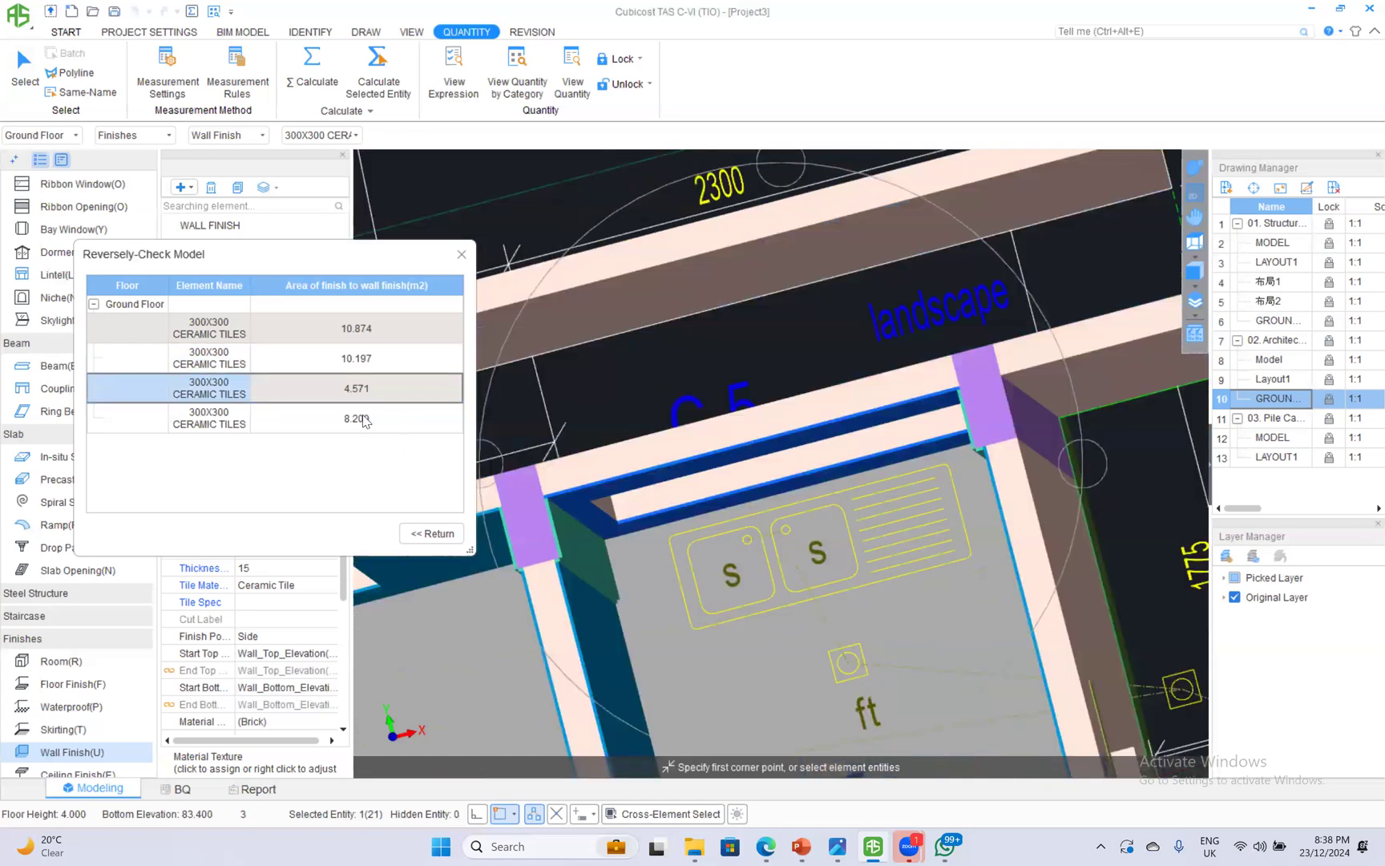
left_click(359, 418)
scroll(797, 508, "down", 2)
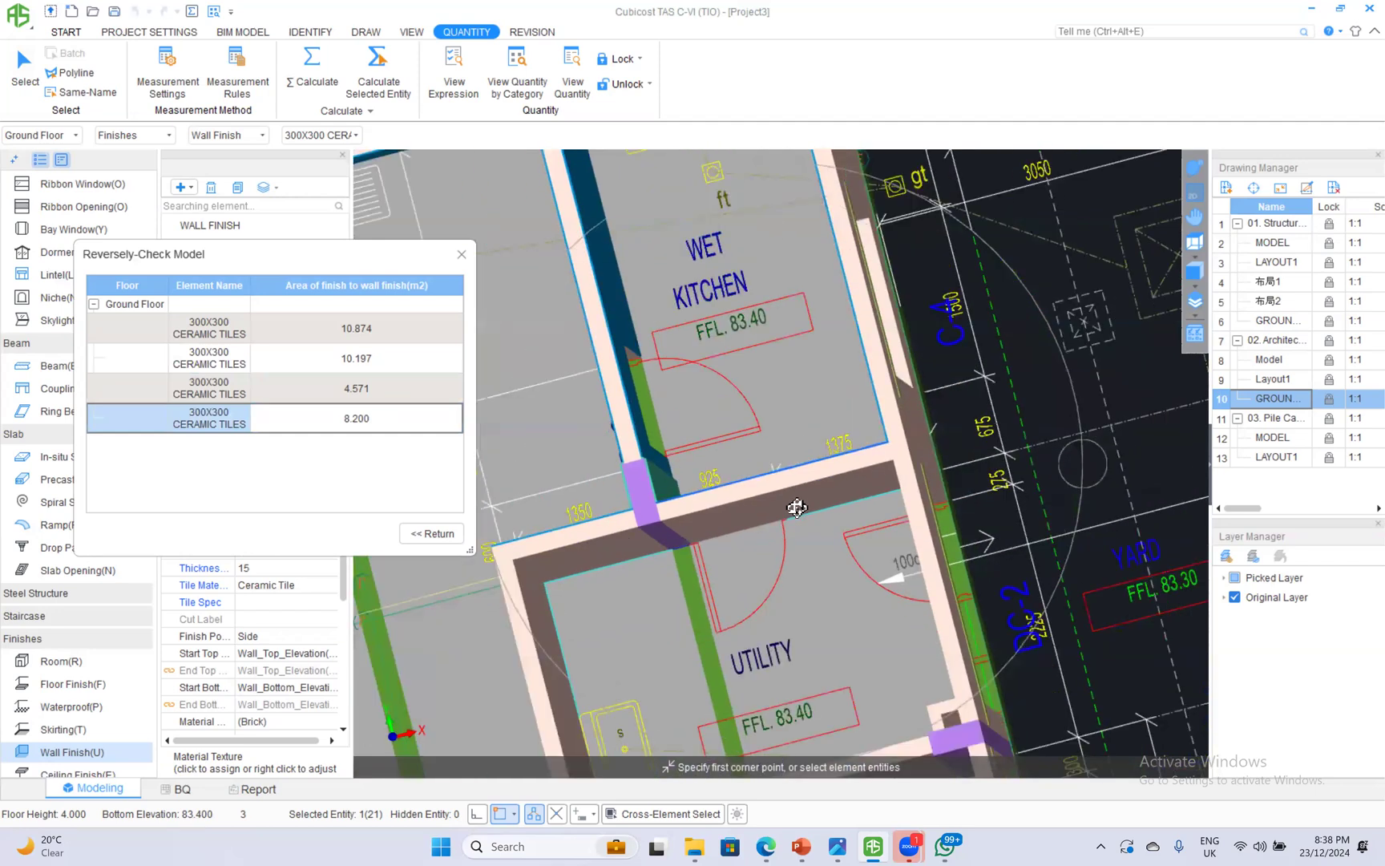
left_click(461, 256)
Examine the complete ground floor model in 3D, including its walls, columns and kitchen wall finishes.
scroll(885, 442, "down", 1)
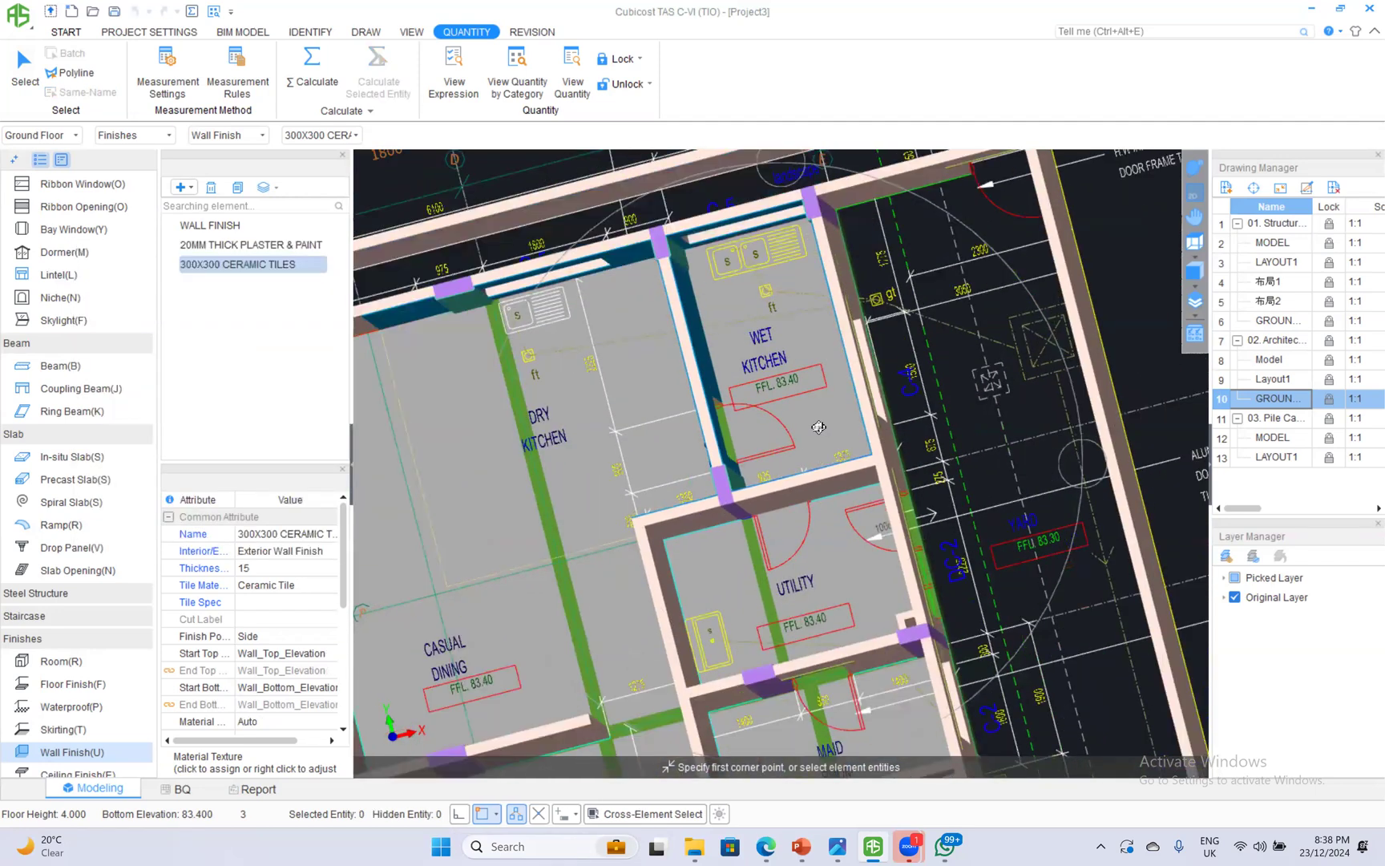
scroll(819, 427, "down", 1)
scroll(839, 538, "down", 1)
left_click_drag(940, 422, 717, 361)
scroll(729, 313, "down", 1)
scroll(717, 363, "down", 1)
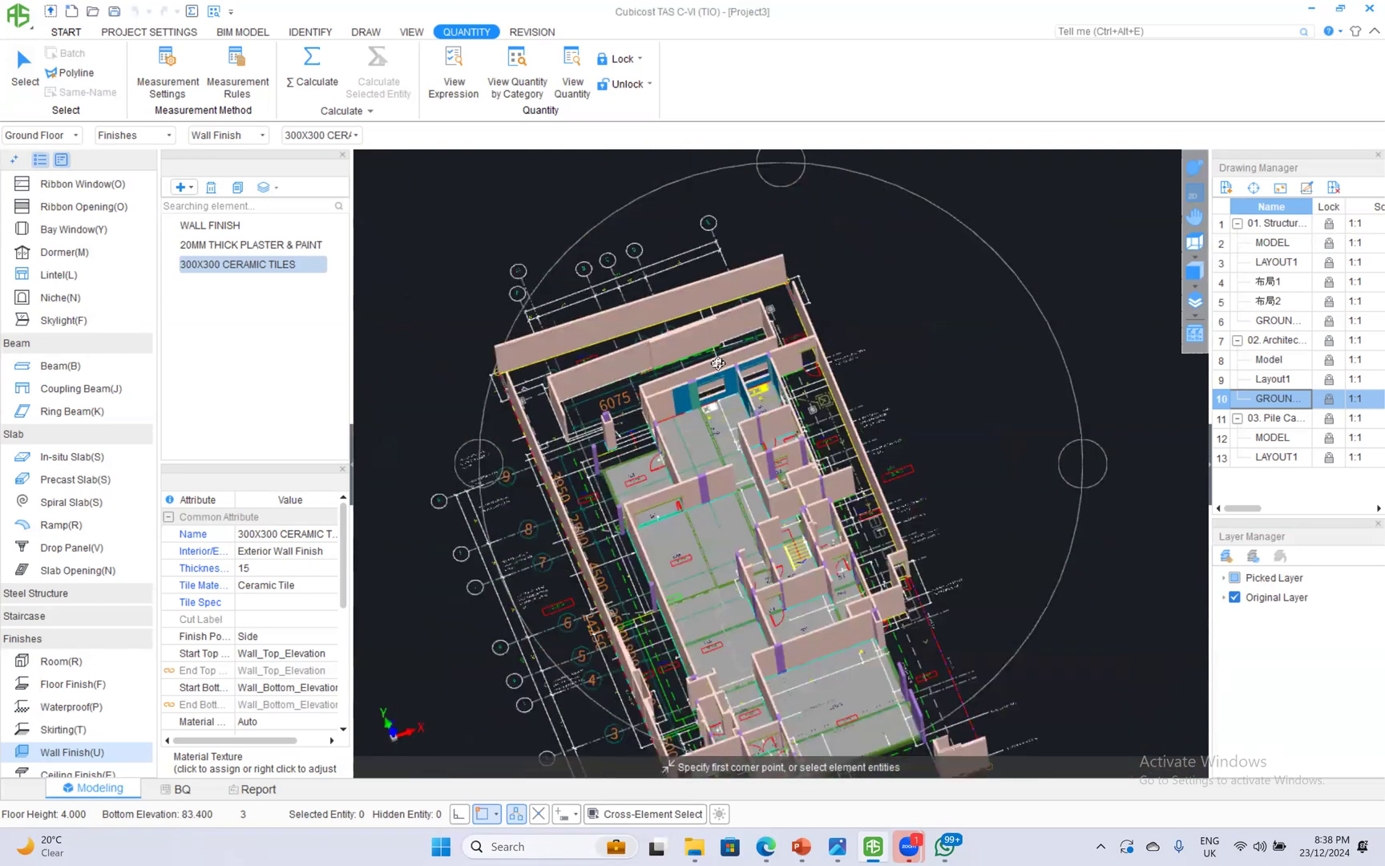
scroll(718, 363, "down", 1)
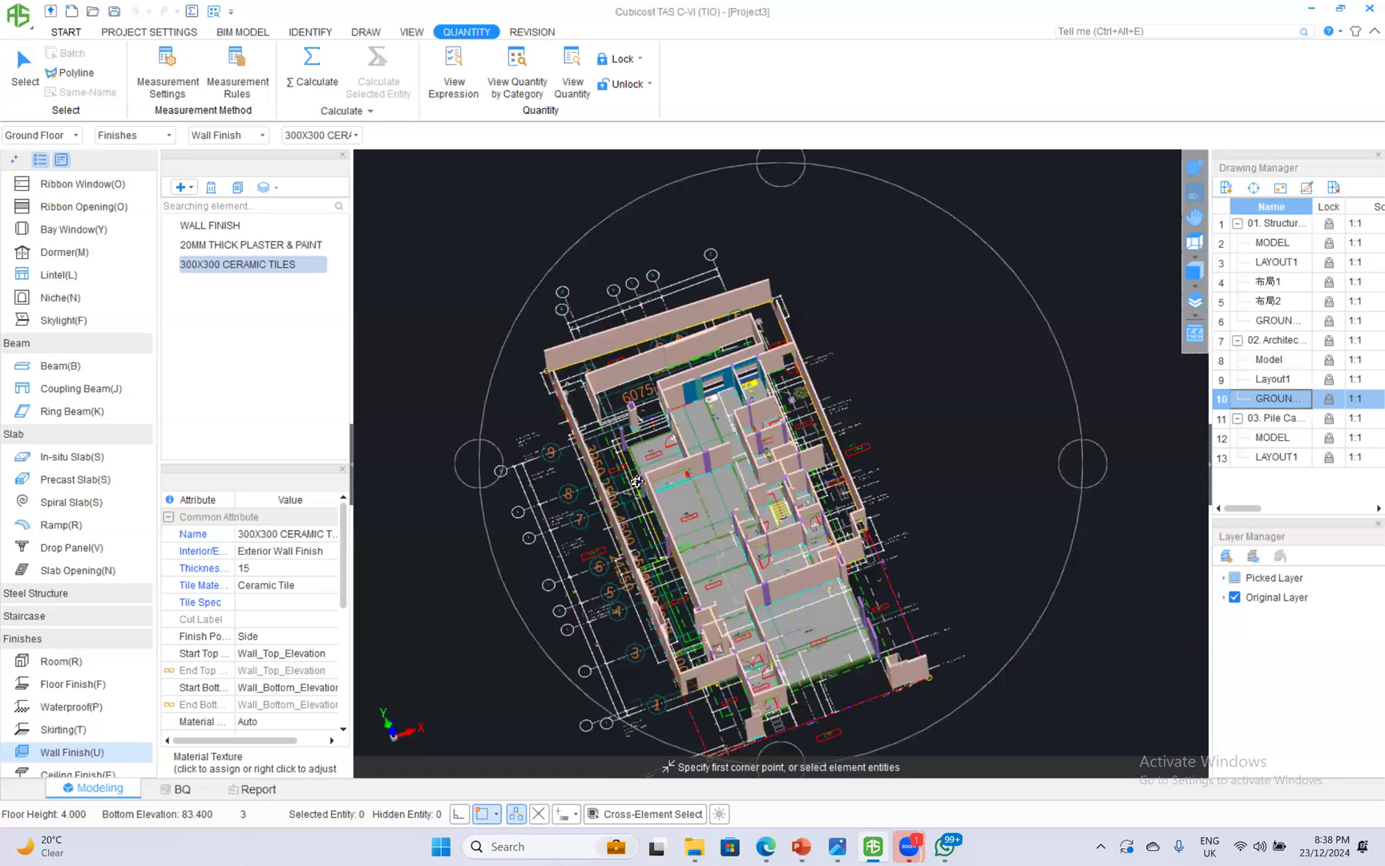
left_click_drag(679, 490, 755, 437)
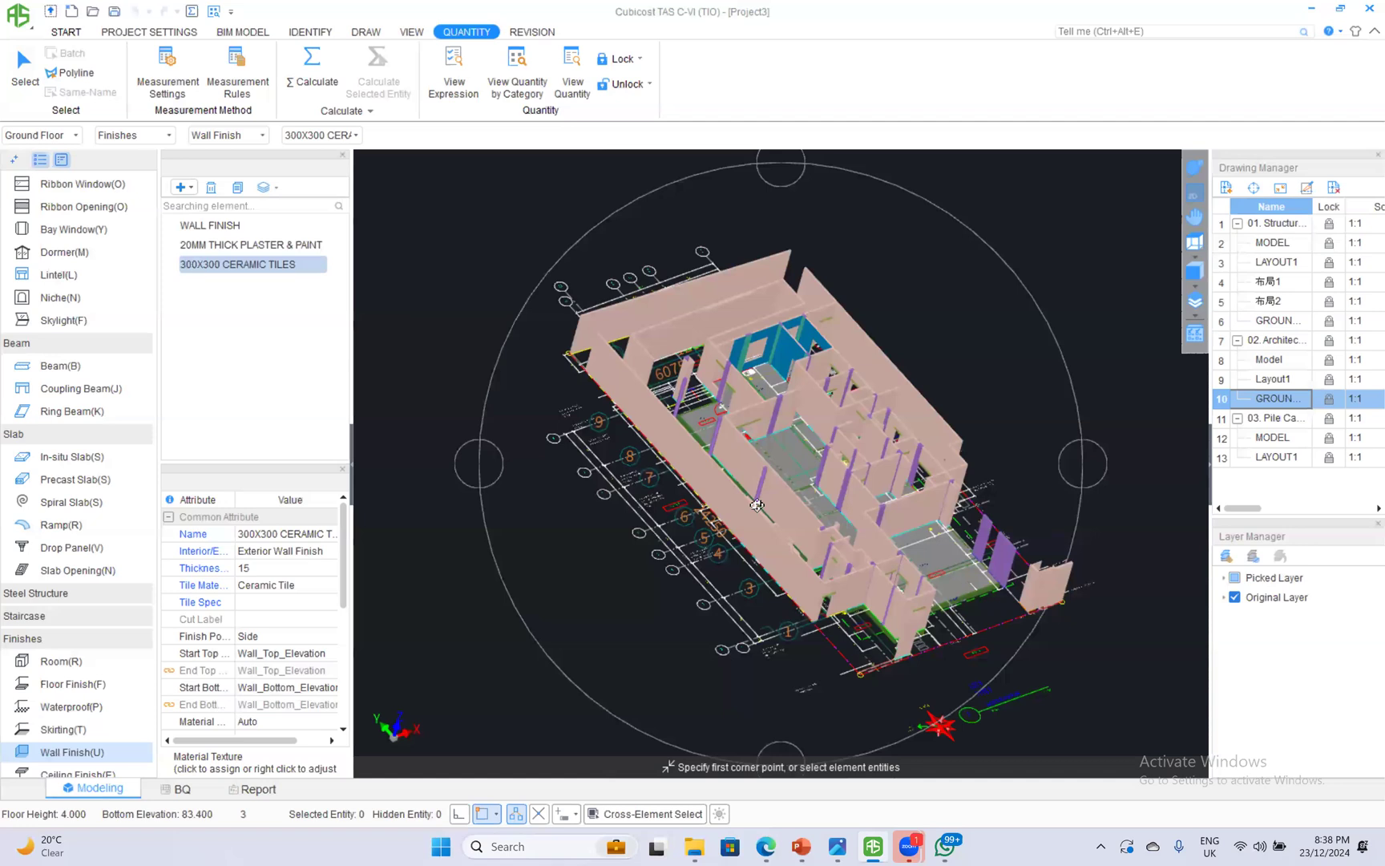
scroll(702, 493, "up", 2)
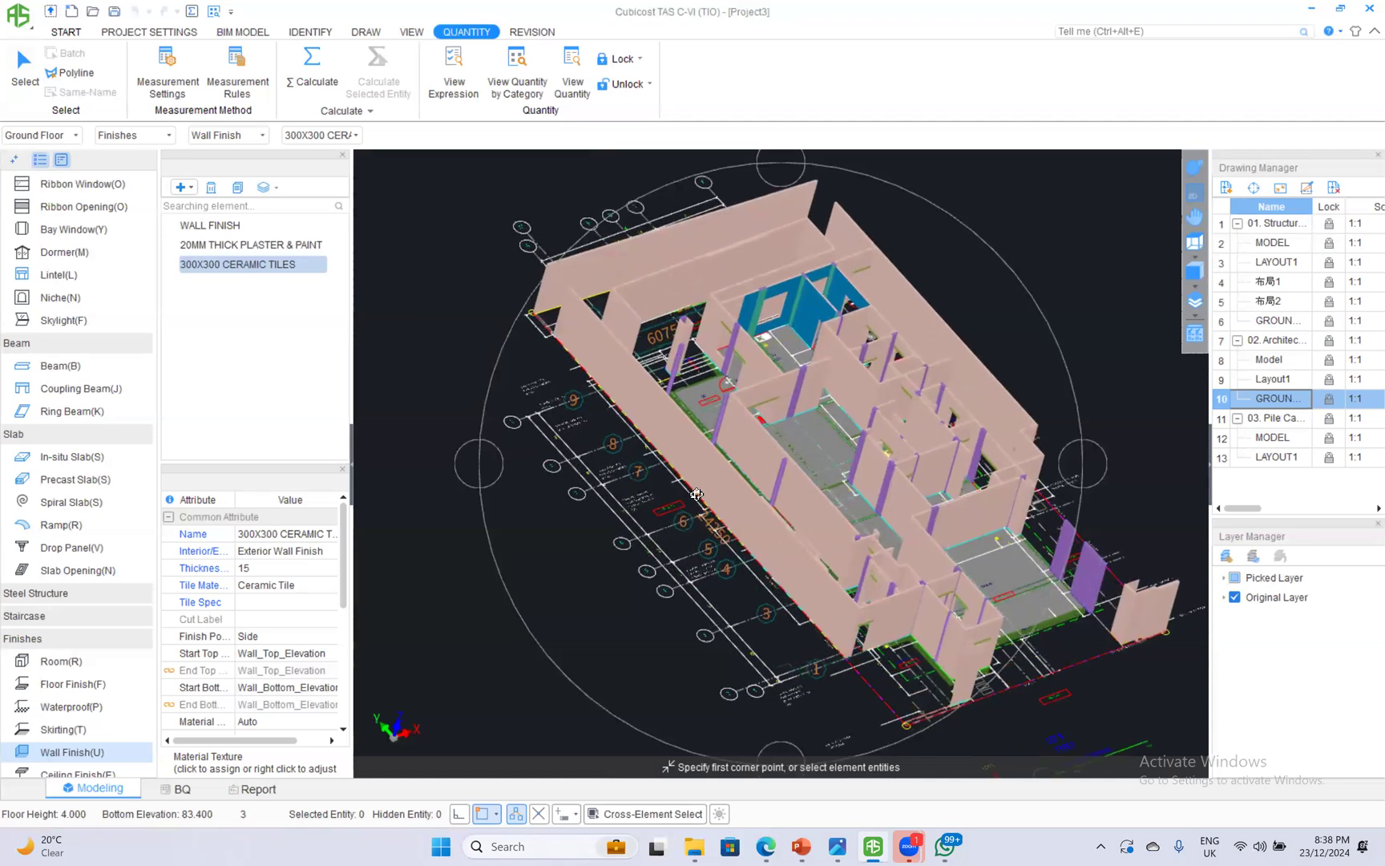
scroll(703, 481, "down", 2)
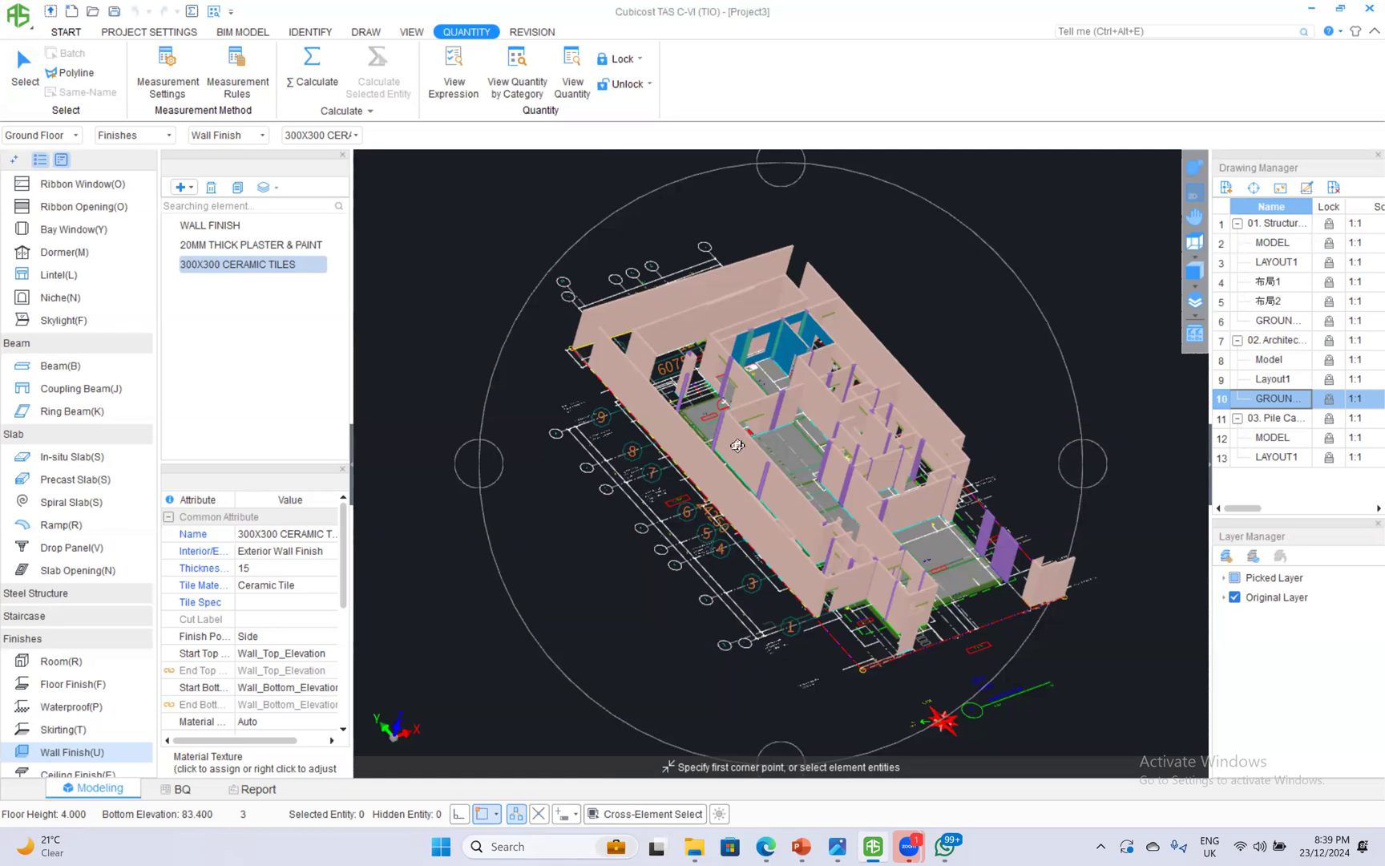
mouse_move(802, 846)
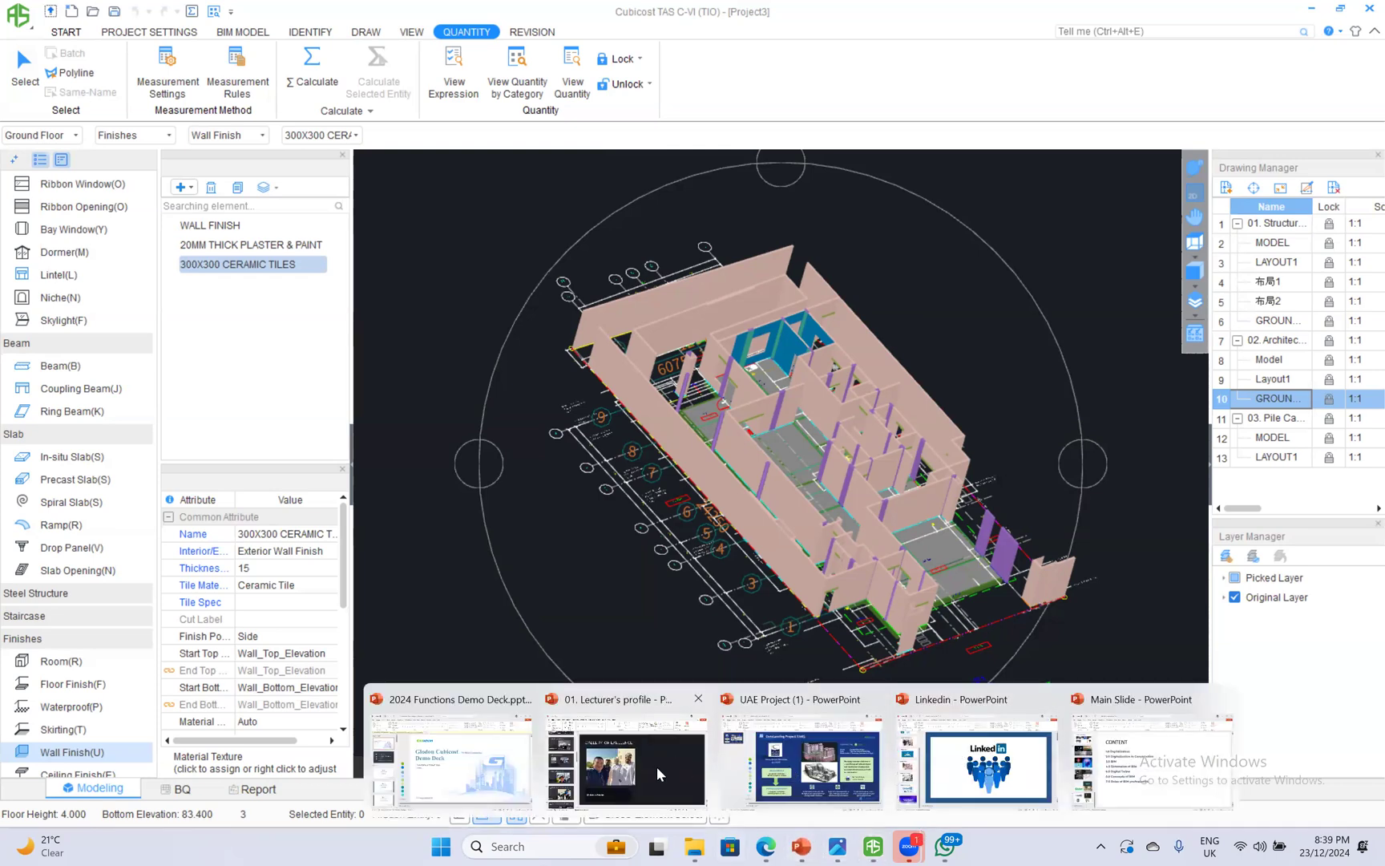
left_click(594, 776)
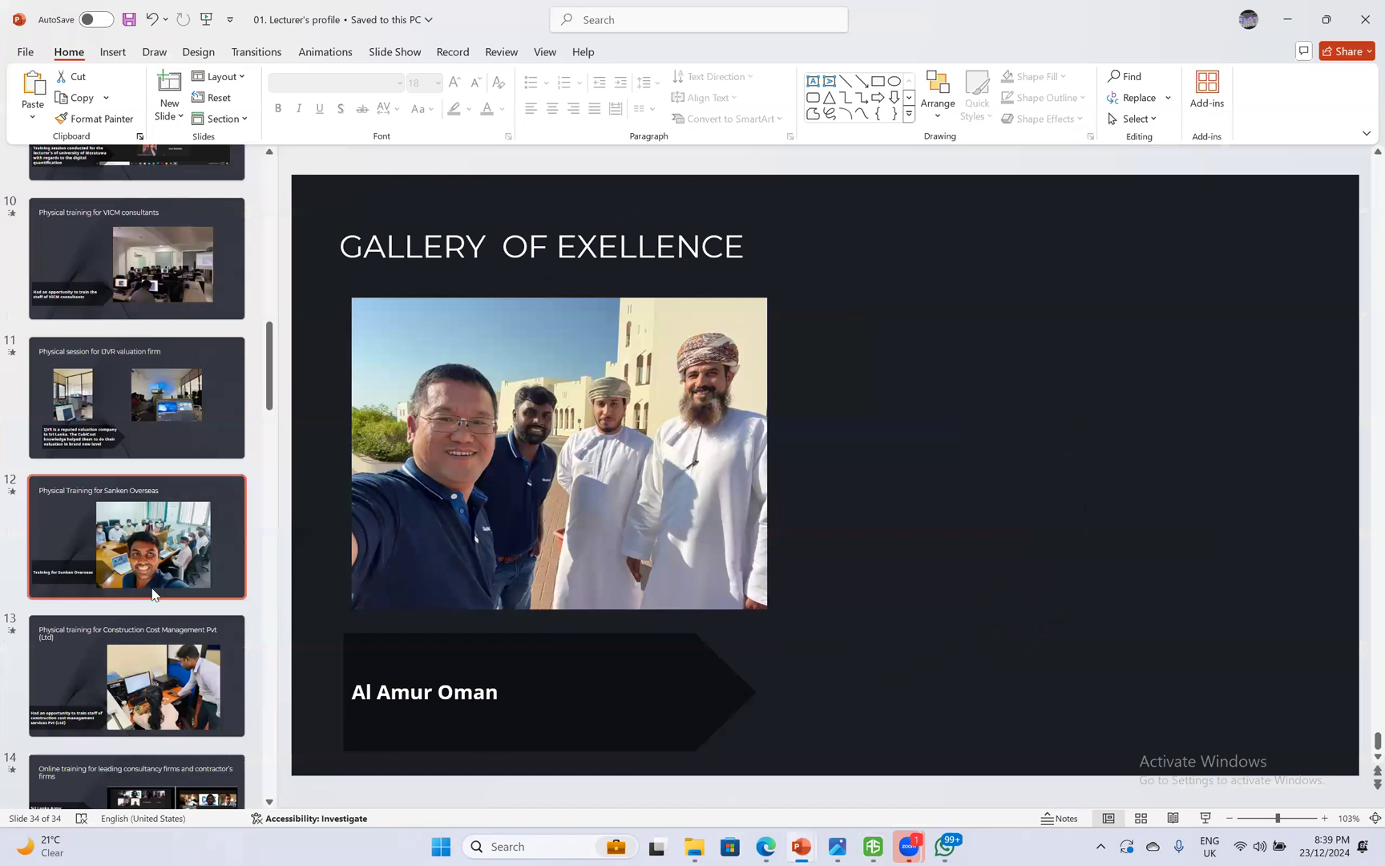
scroll(152, 595, "up", 10)
scroll(152, 594, "down", 10)
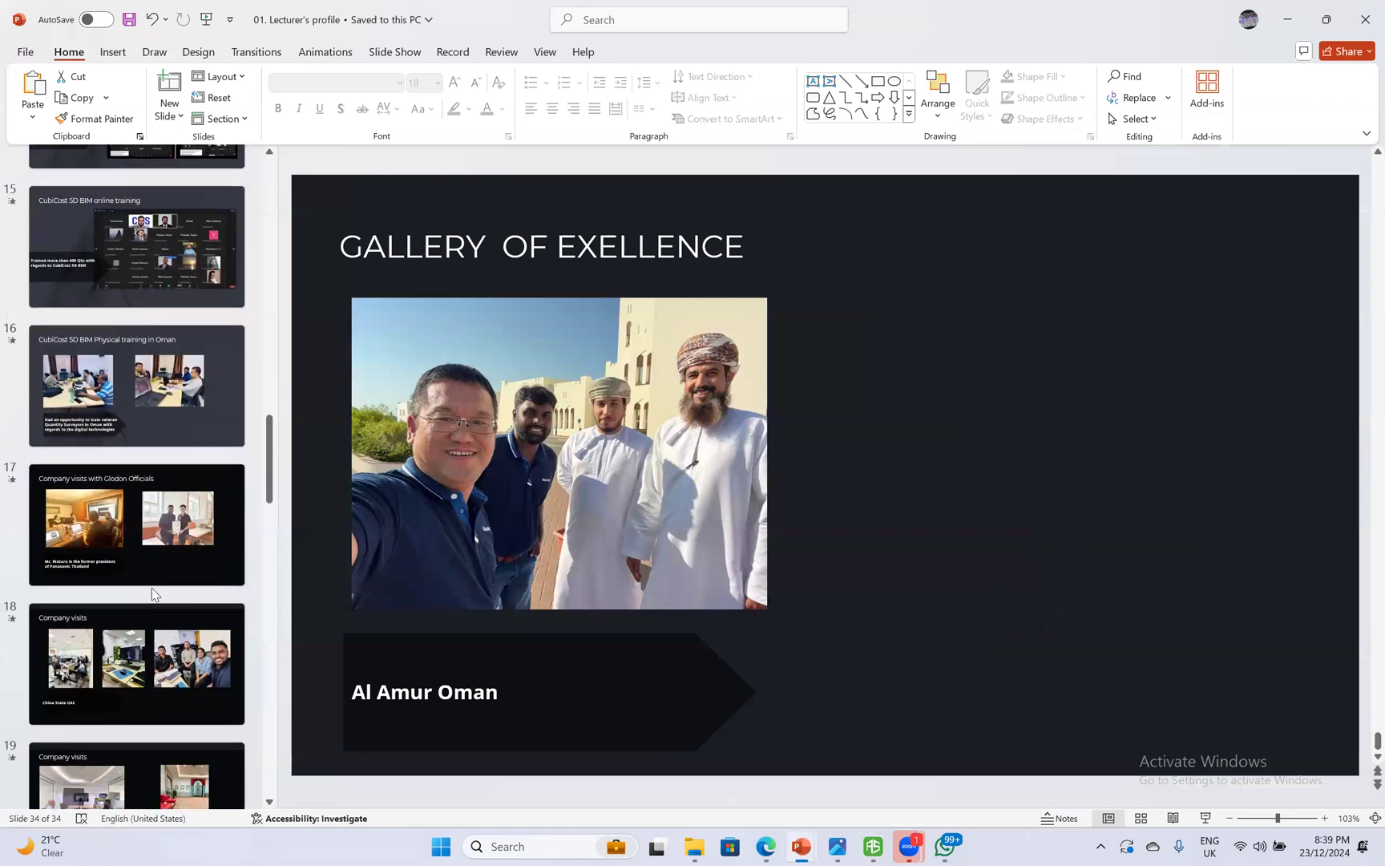
scroll(152, 587, "down", 8)
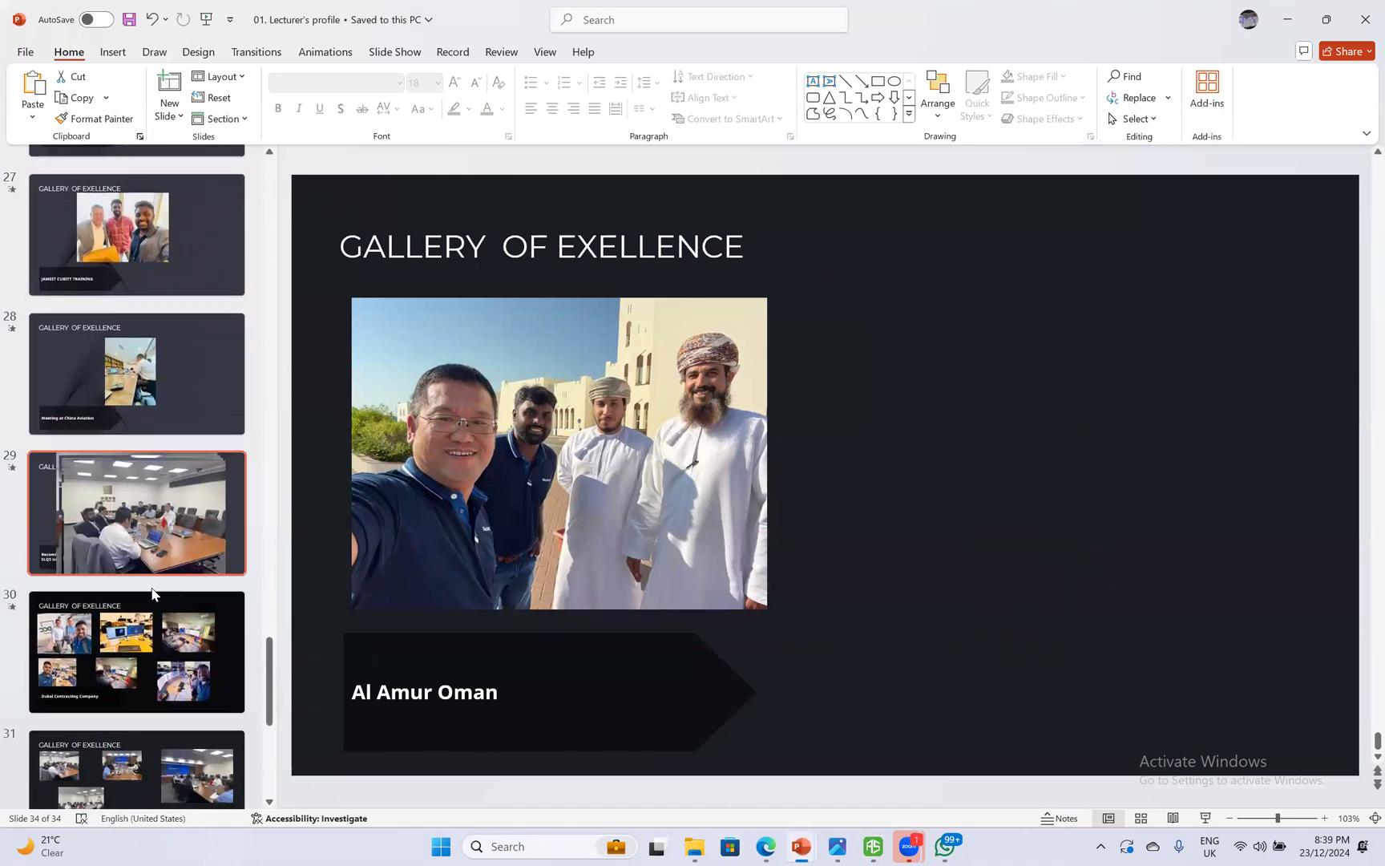
left_click(174, 261)
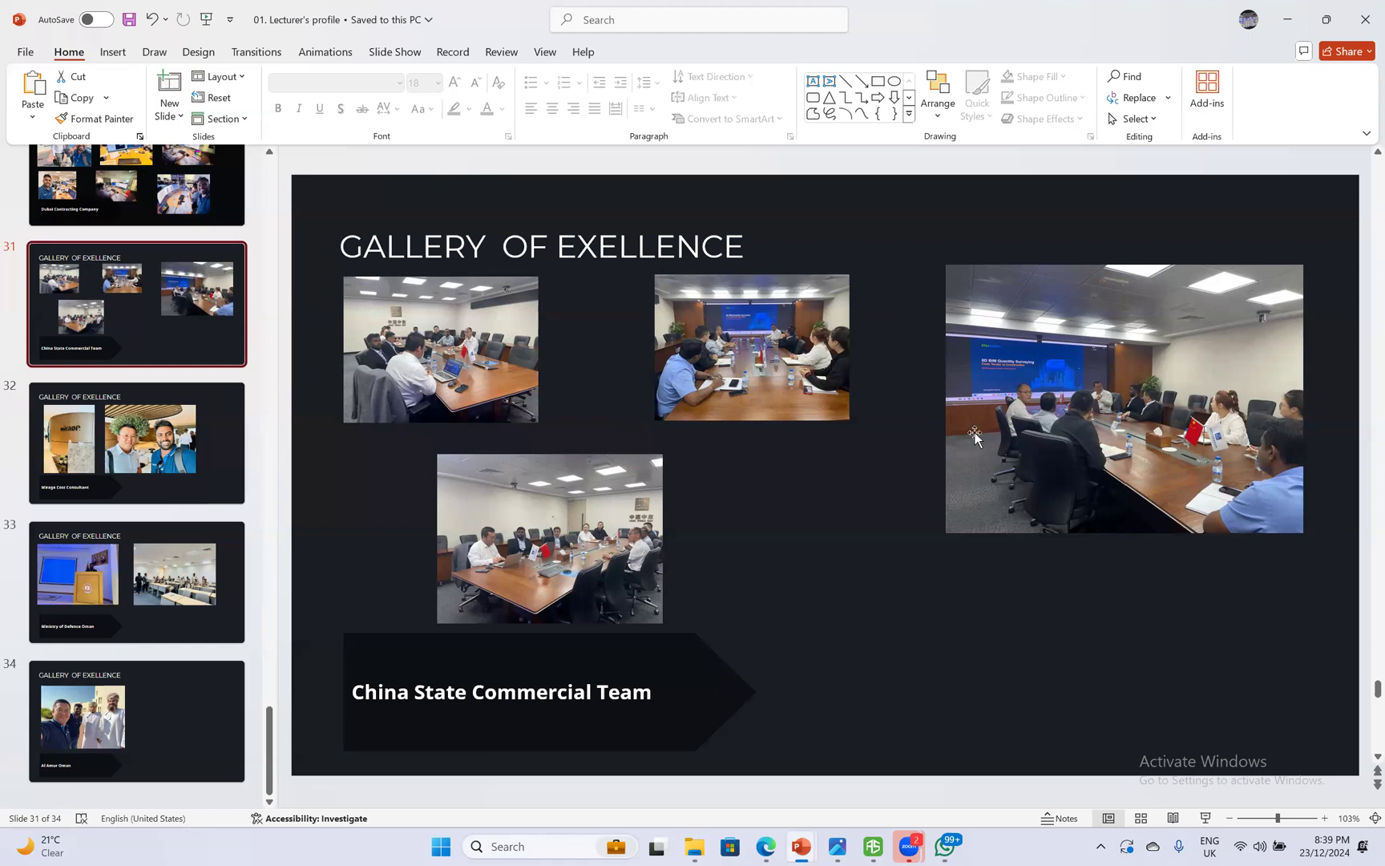
Return to Cubicost TAS and save the current project on the Desktop as Project3.TAS.
left_click(1288, 20)
left_click_drag(884, 594, 844, 700)
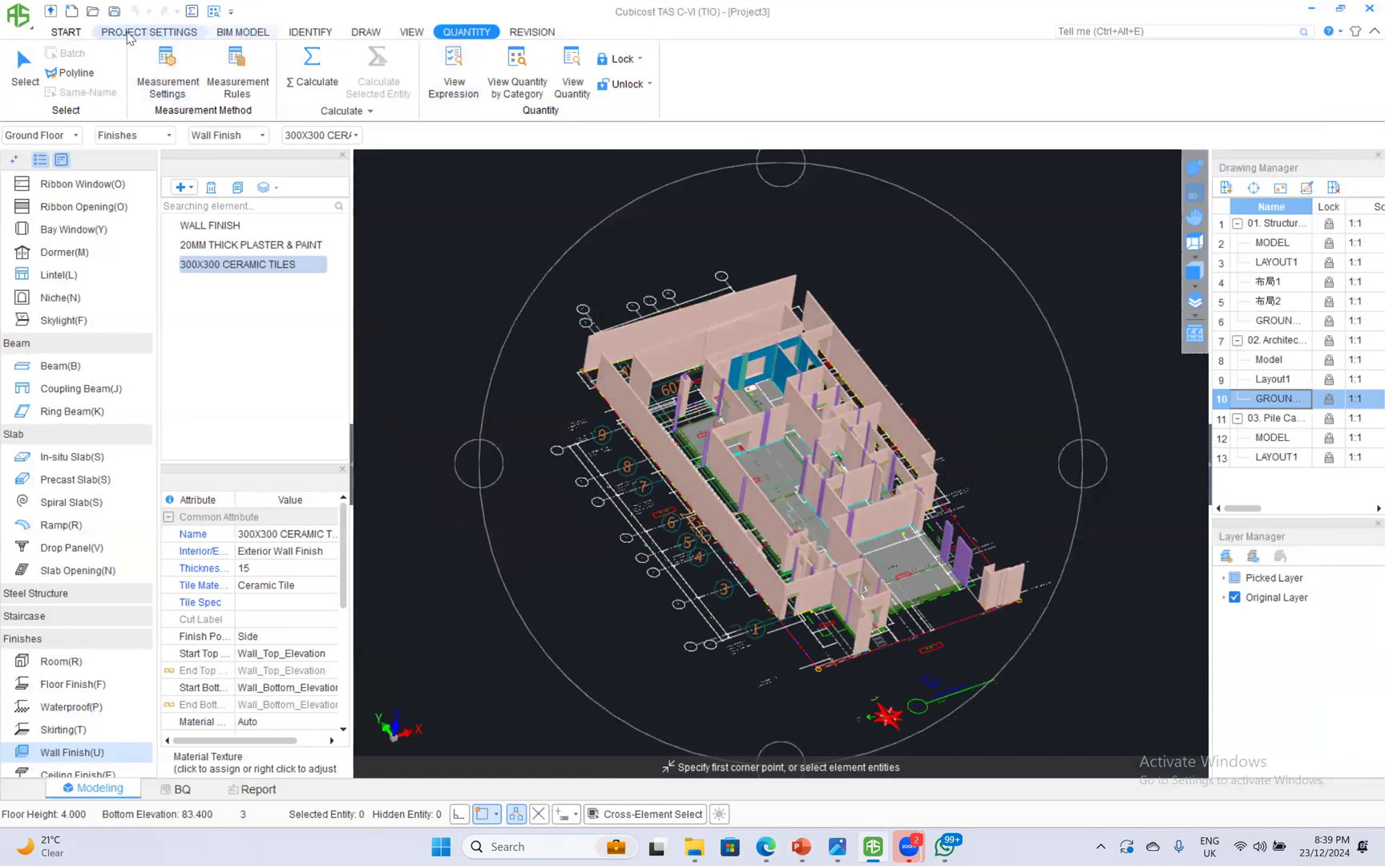
left_click(80, 34)
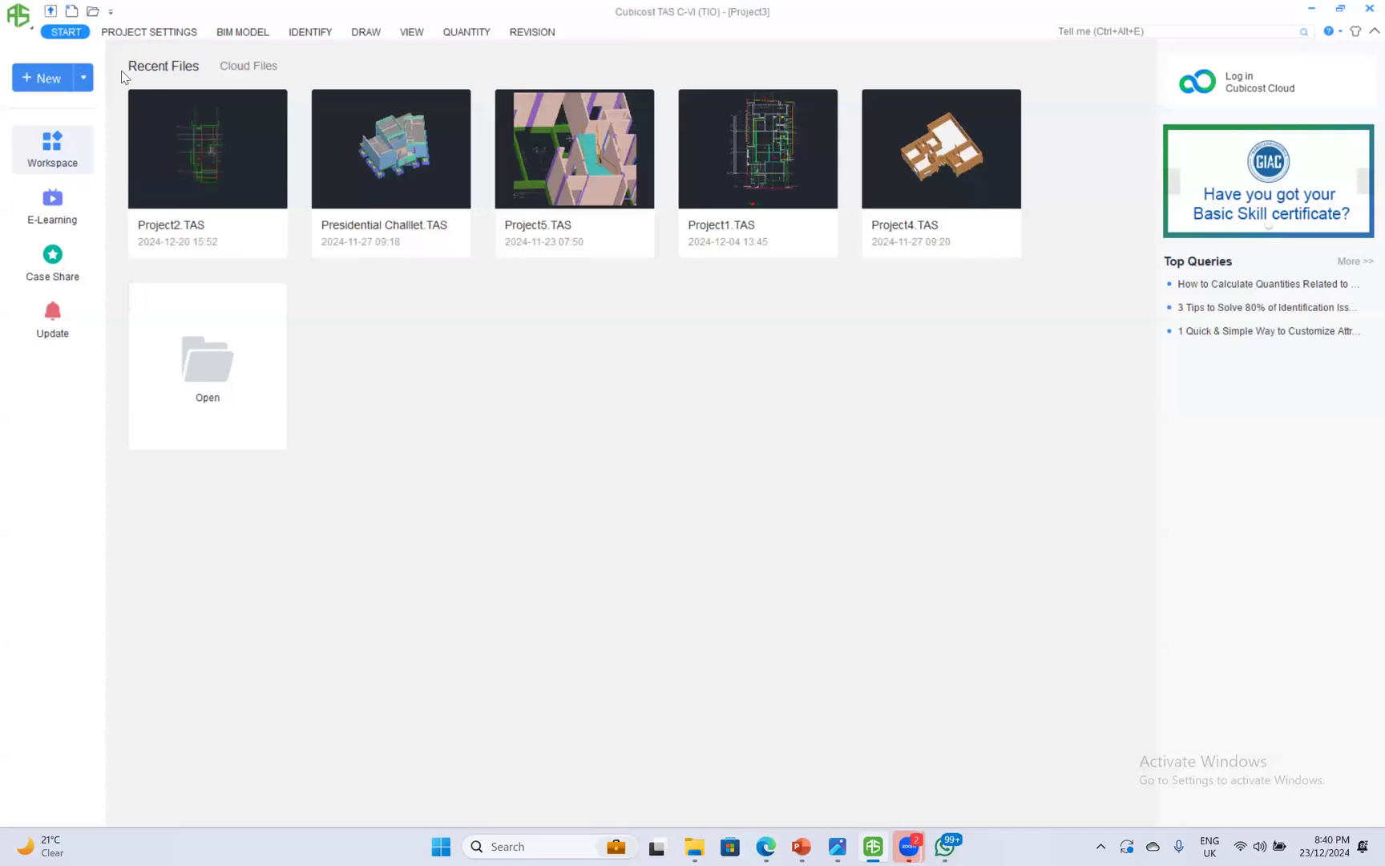
left_click(44, 78)
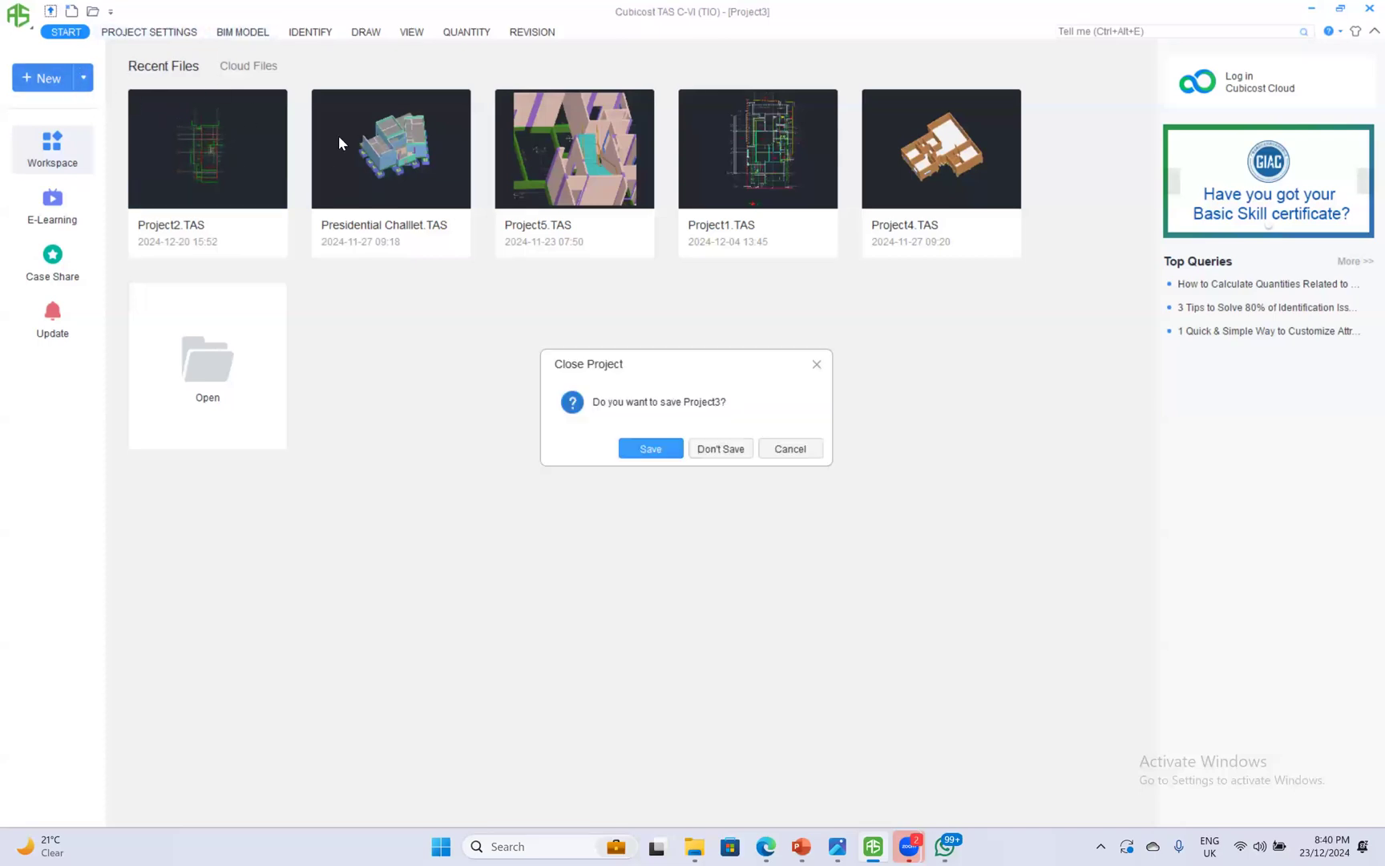
left_click(650, 449)
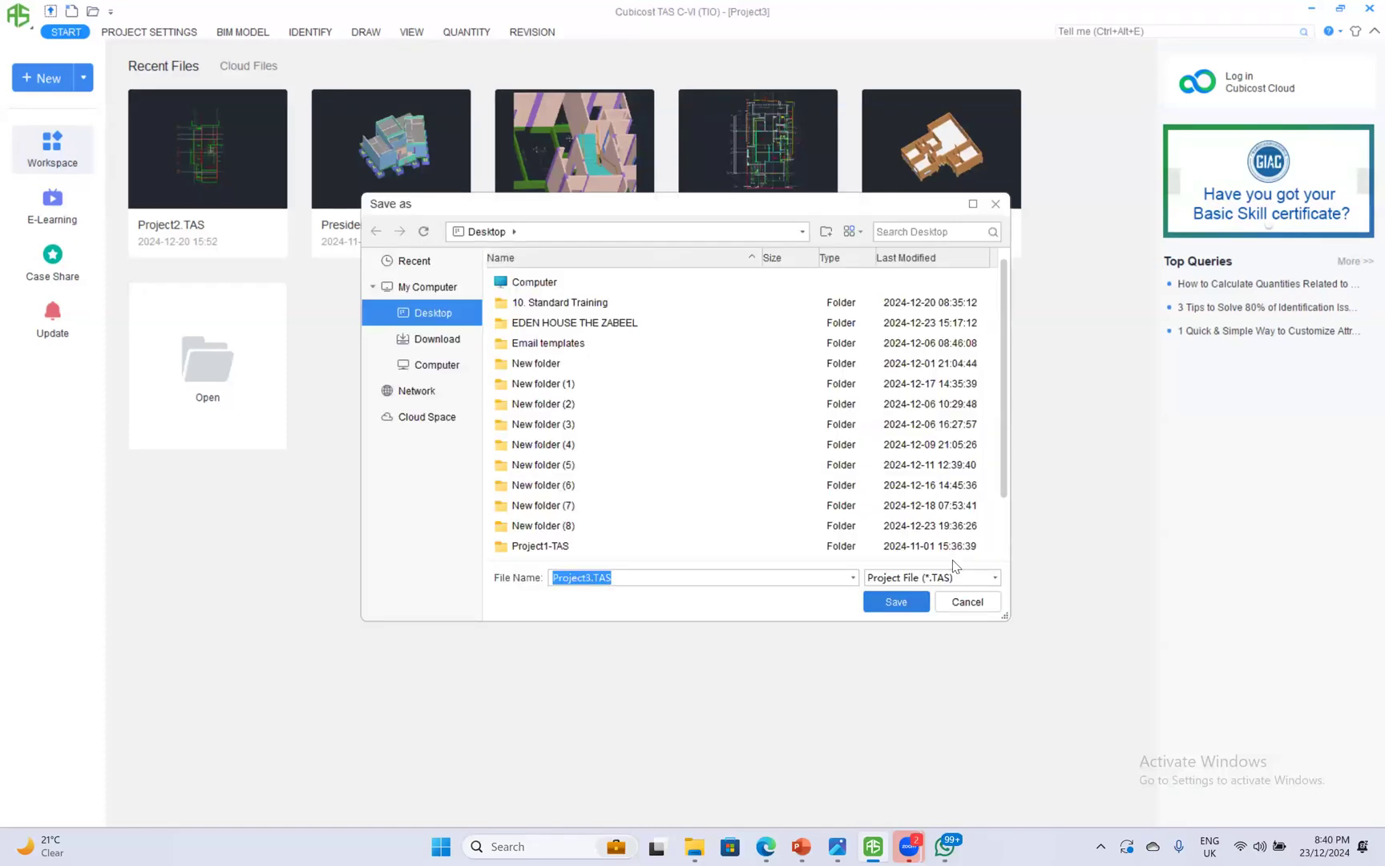
left_click(915, 604)
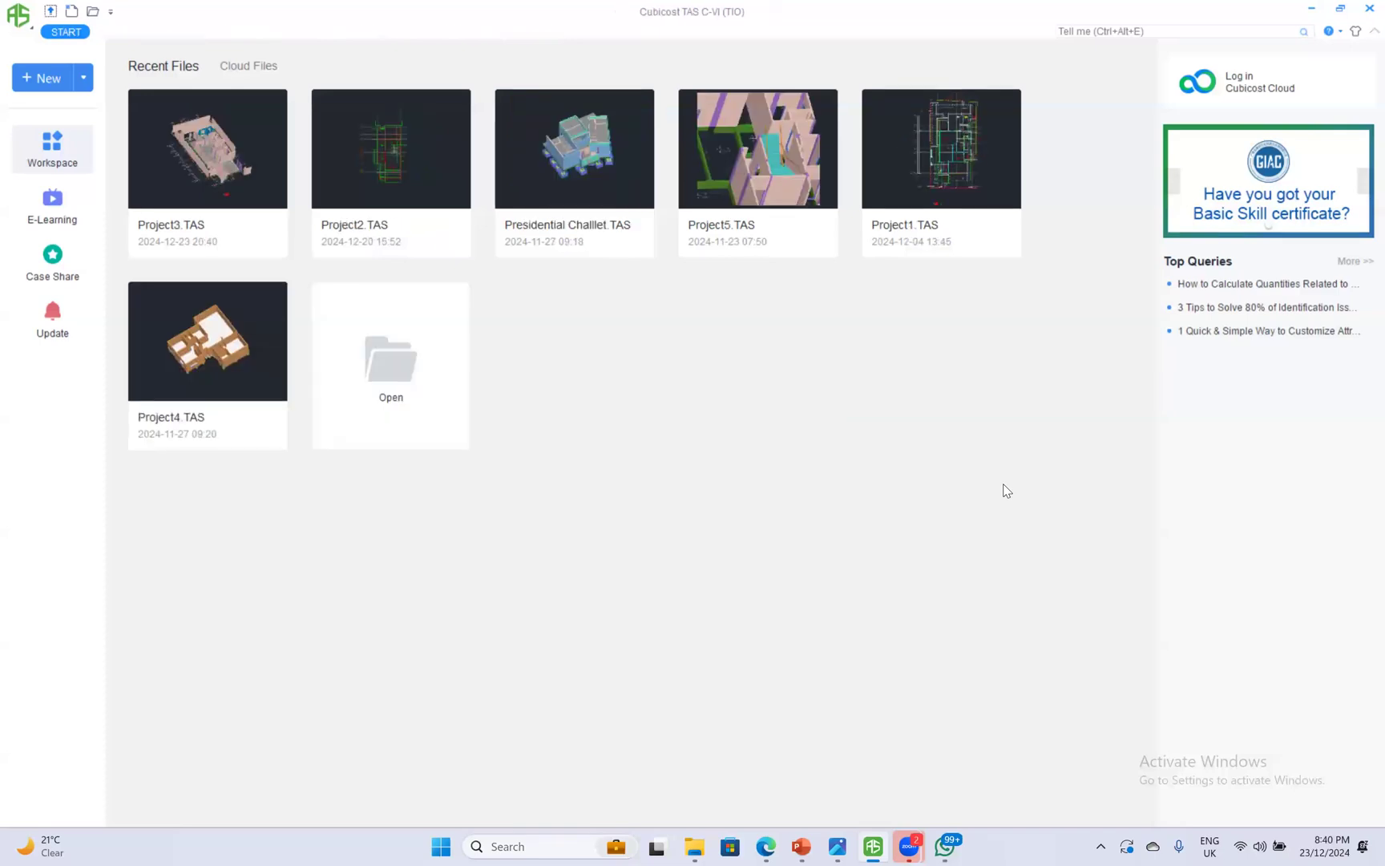
Reopen the recent file Project3.TAS and export the whole project's model by floor to the Desktop as a TAS exchange model named Project3.
left_click(935, 294)
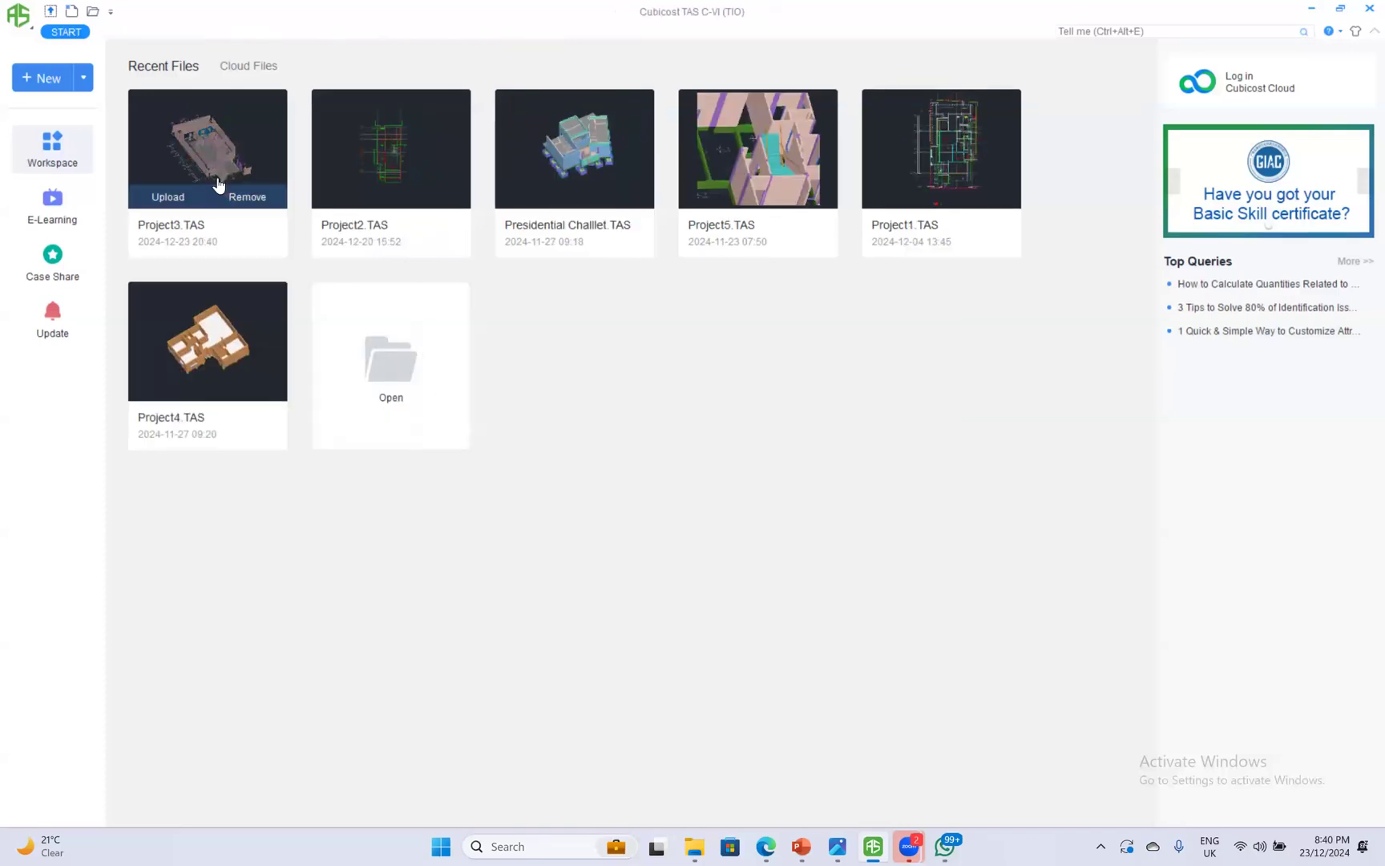
double_click(206, 155)
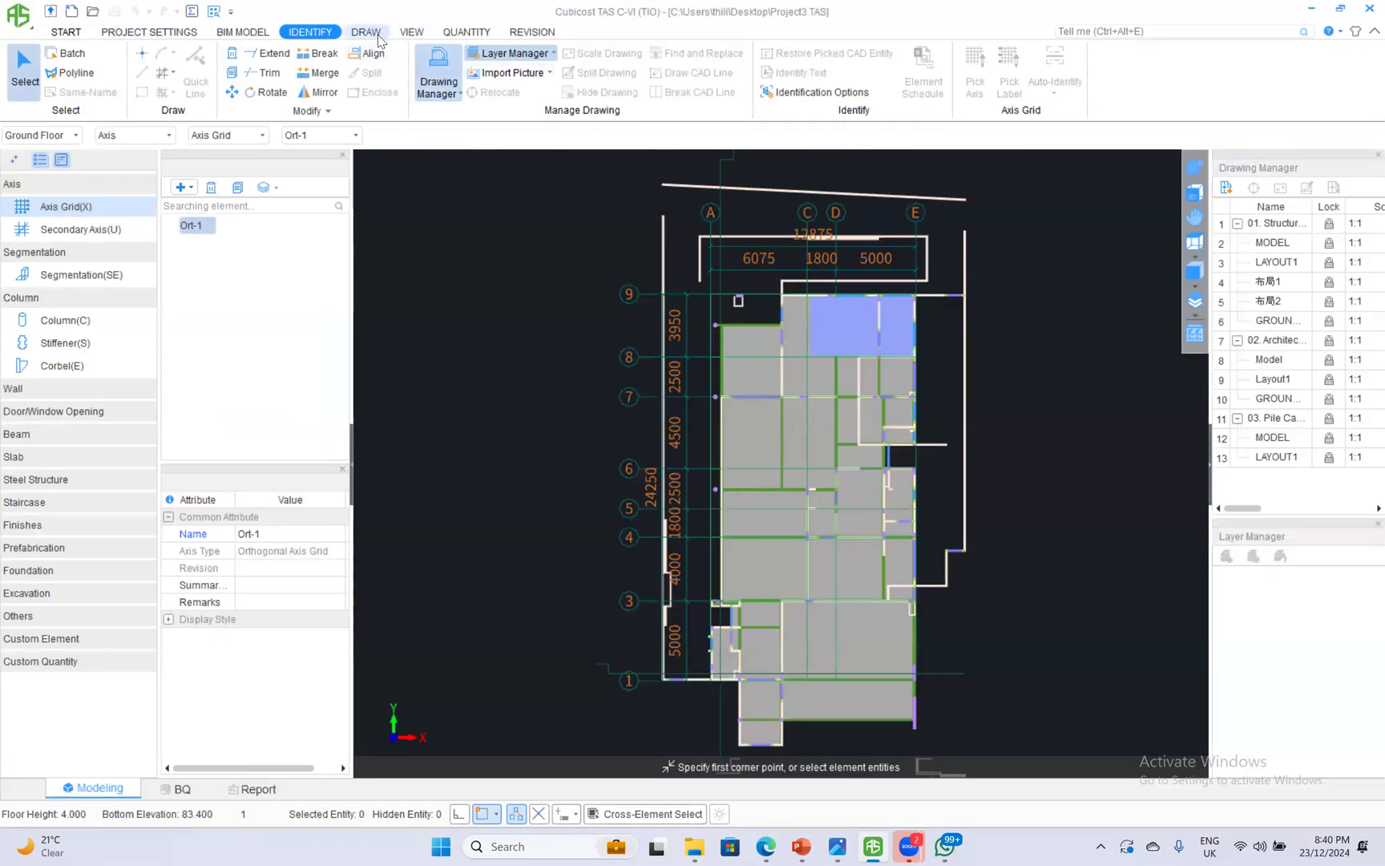
left_click(167, 33)
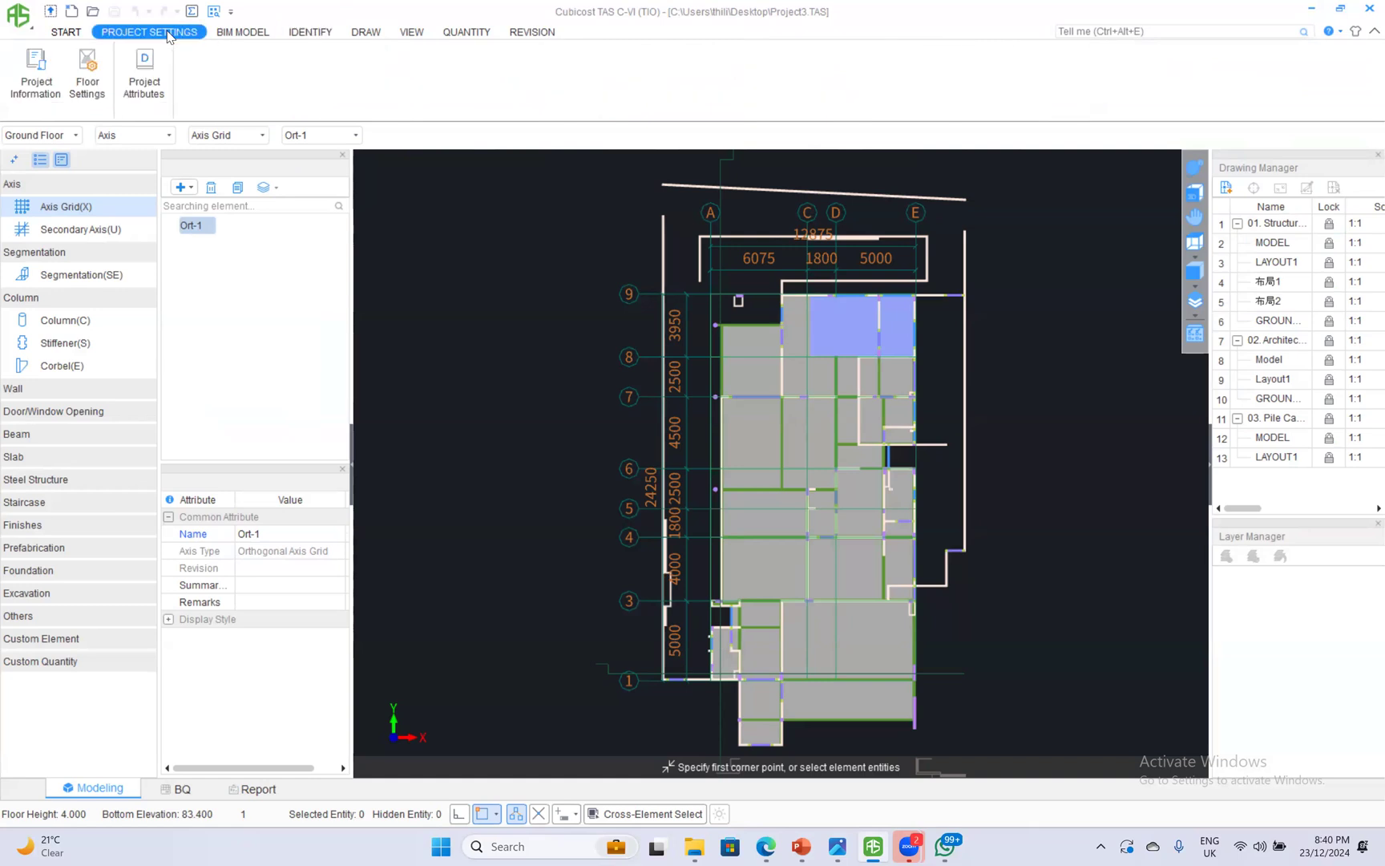
left_click(260, 34)
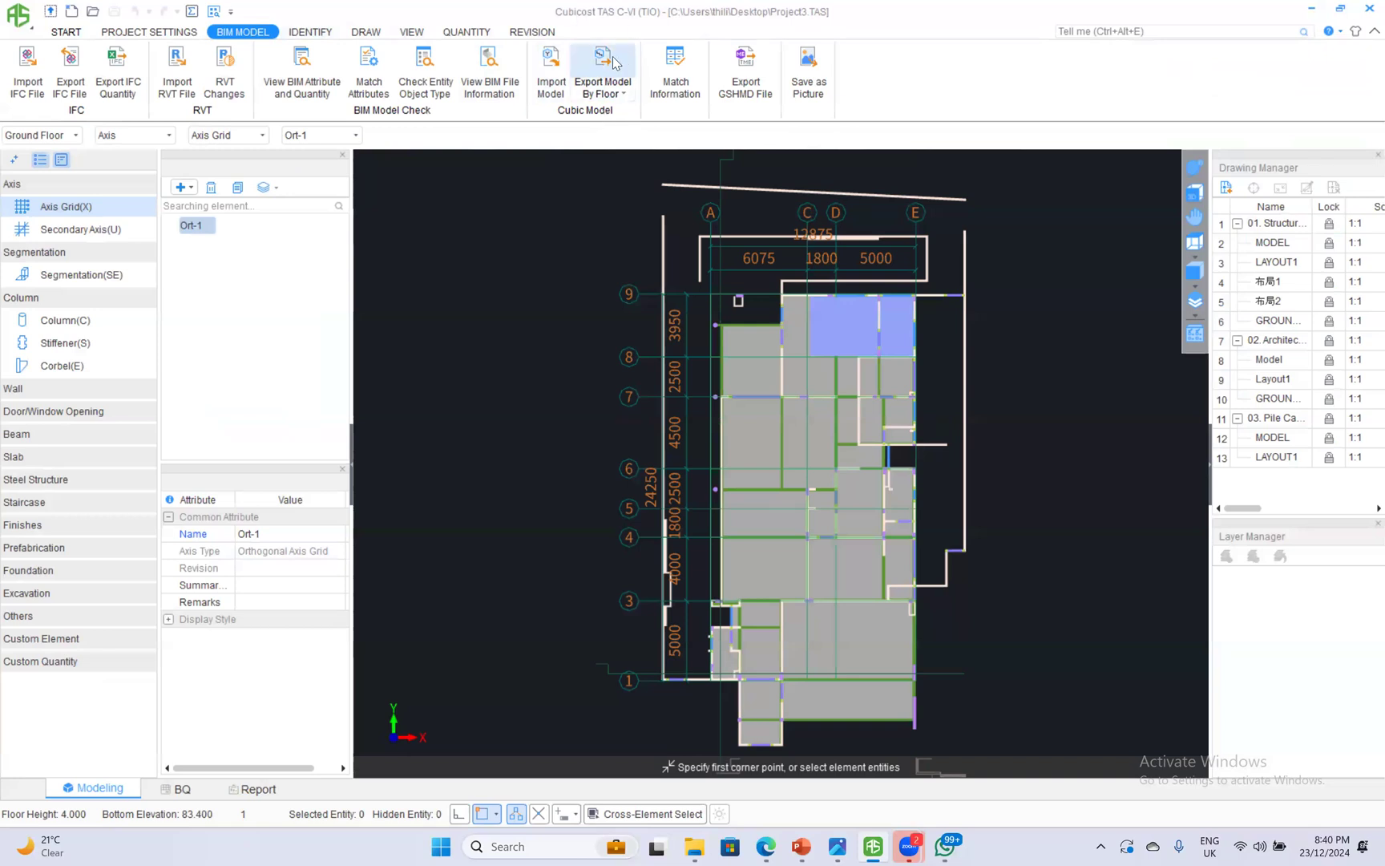
left_click(619, 99)
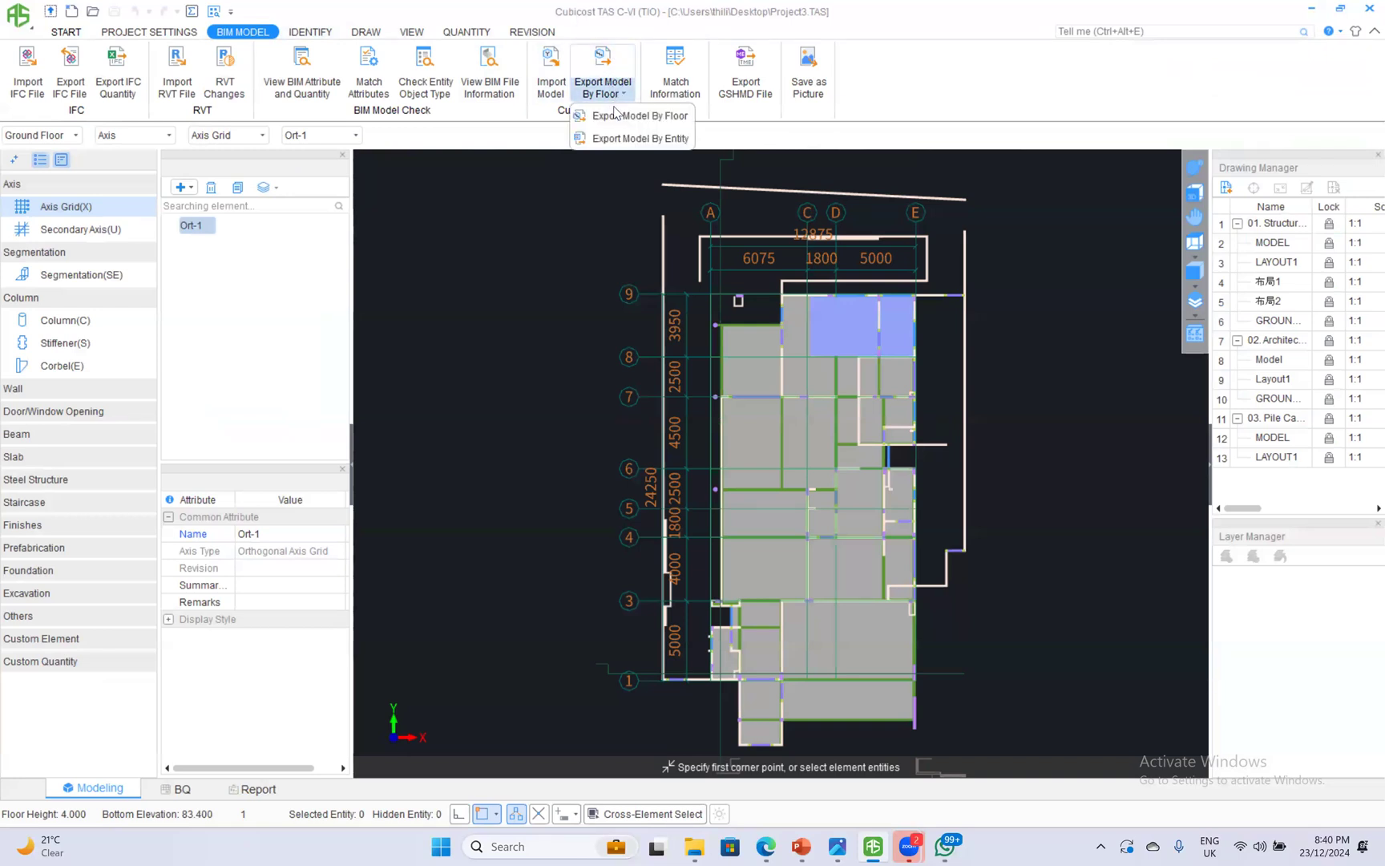
left_click(712, 135)
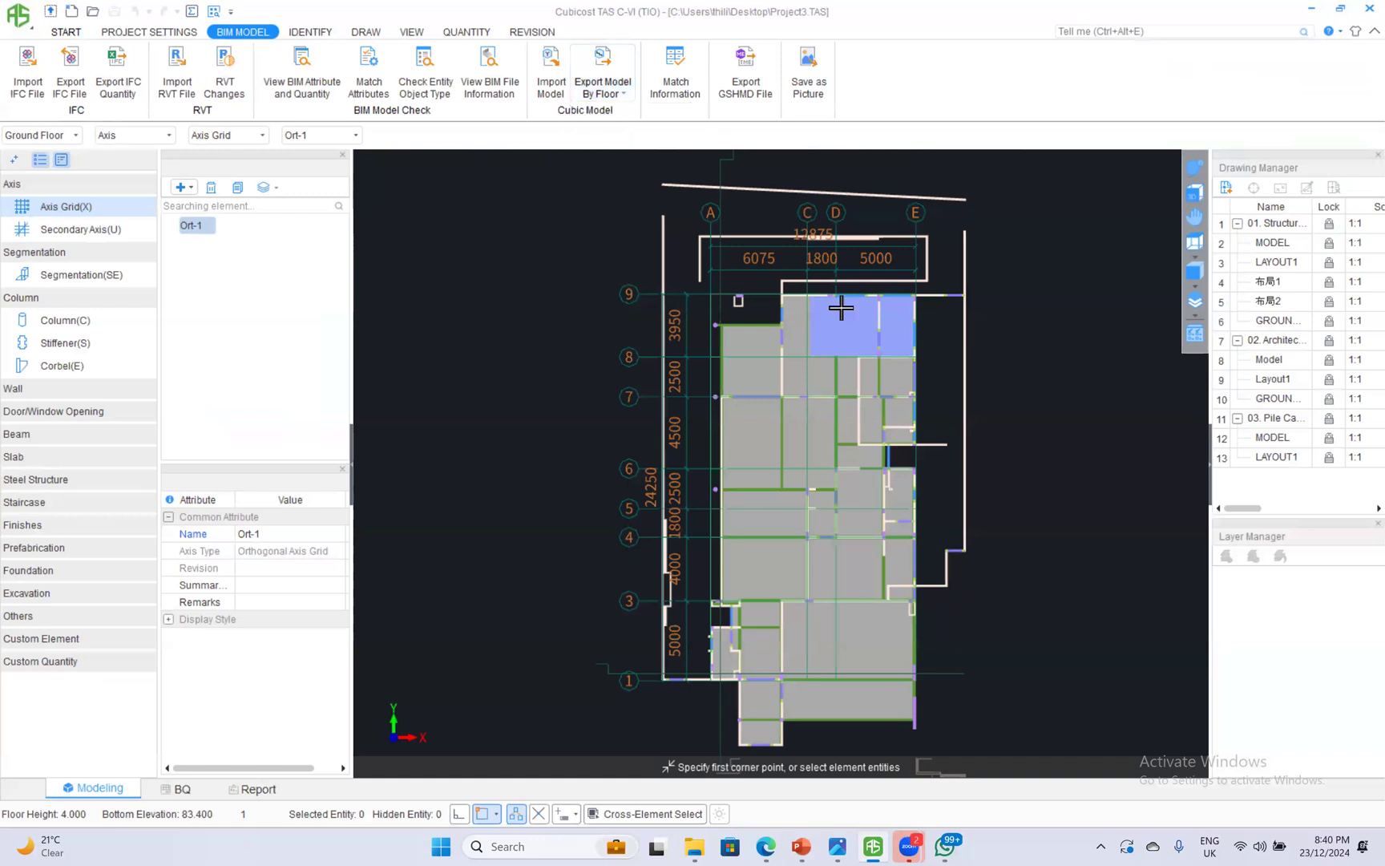
left_click(604, 65)
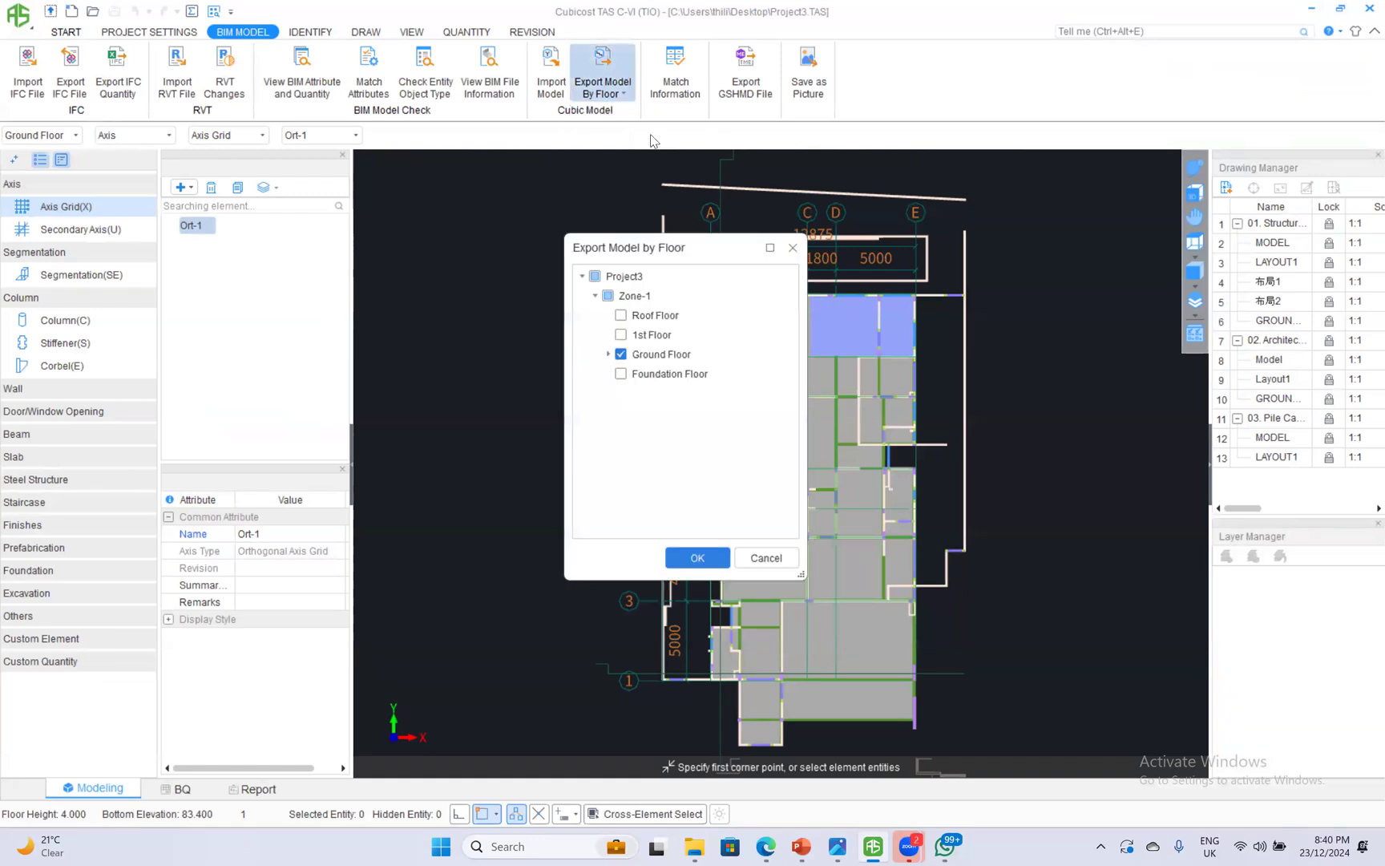
left_click(595, 276)
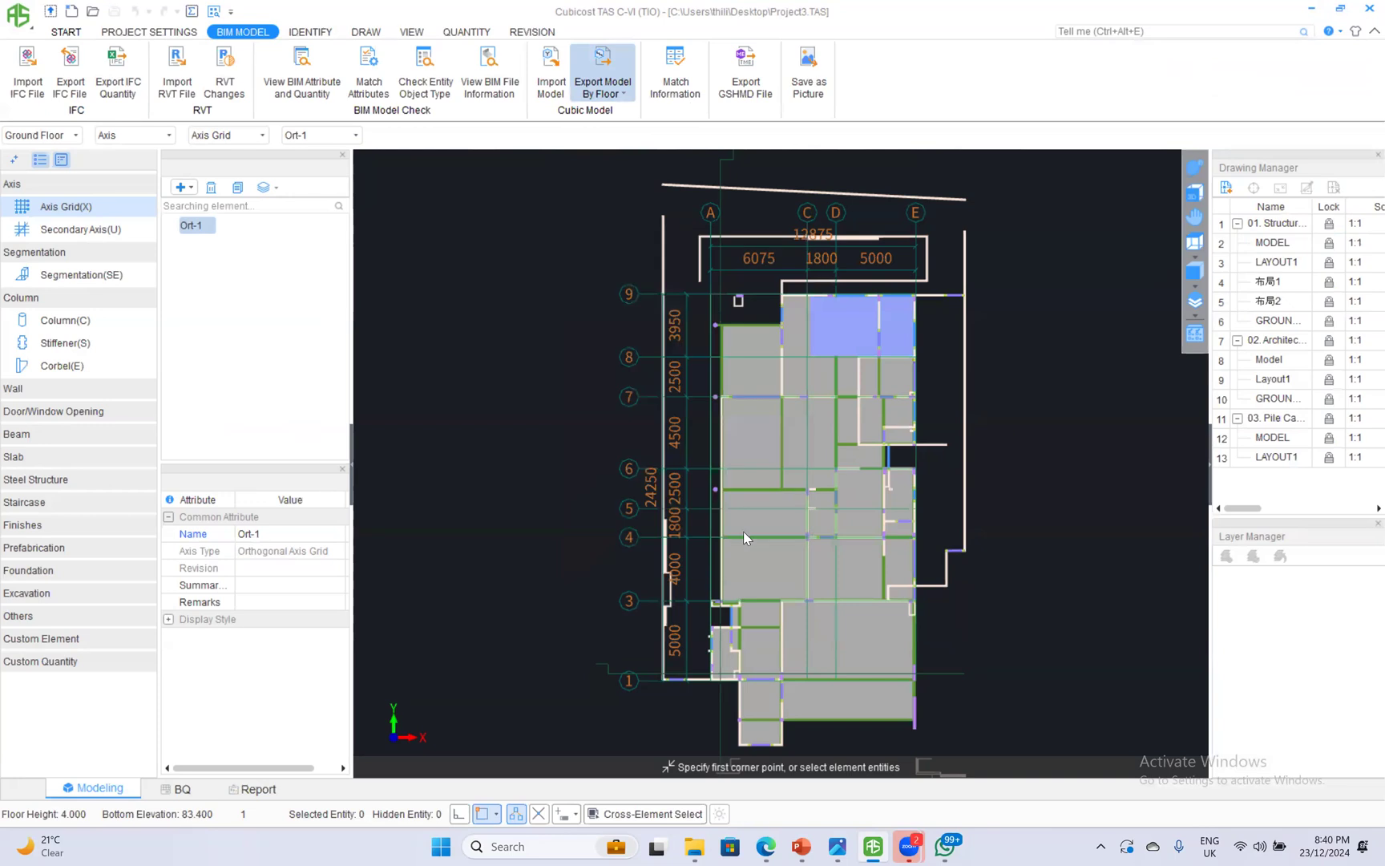
left_click(698, 558)
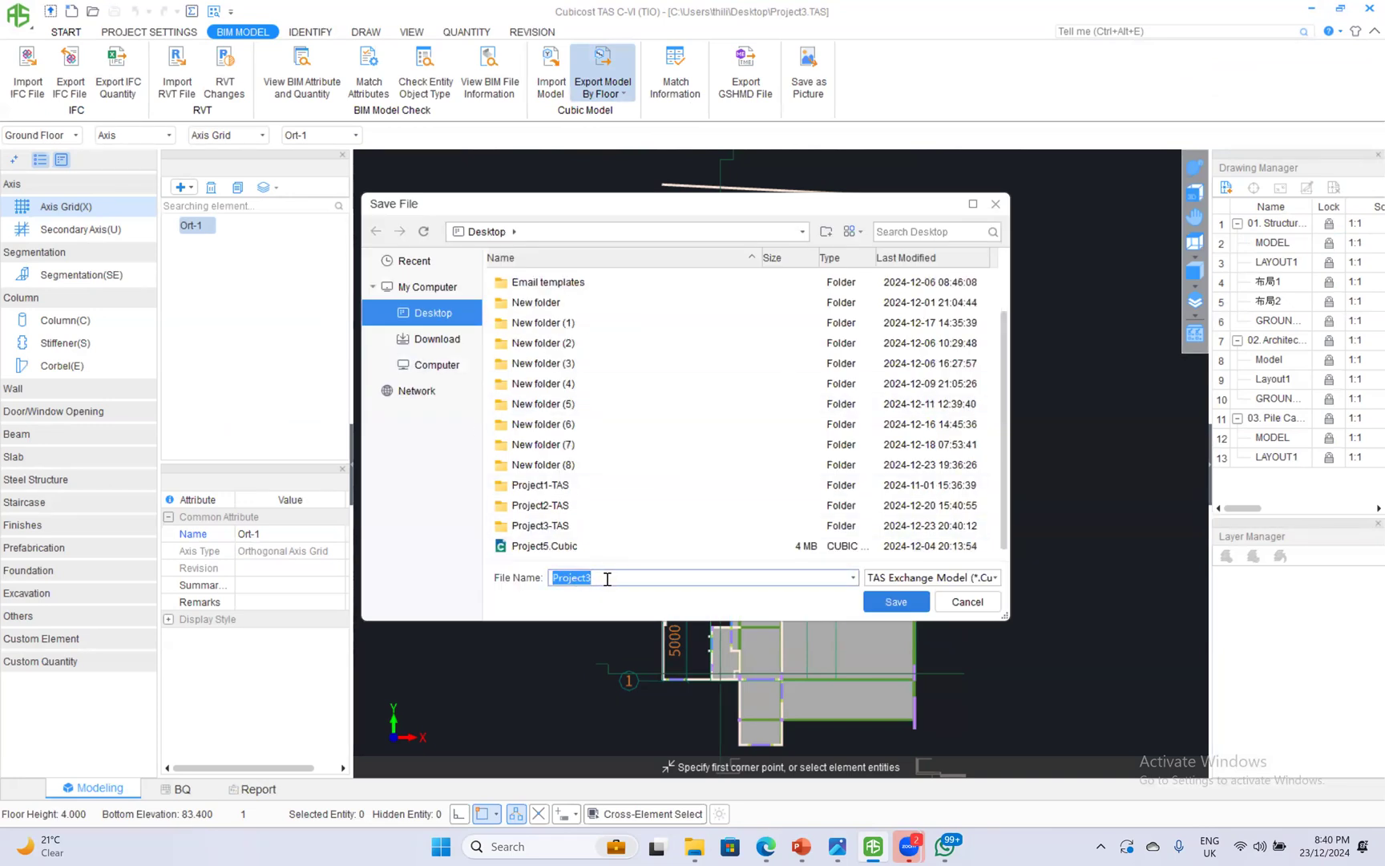
left_click(896, 601)
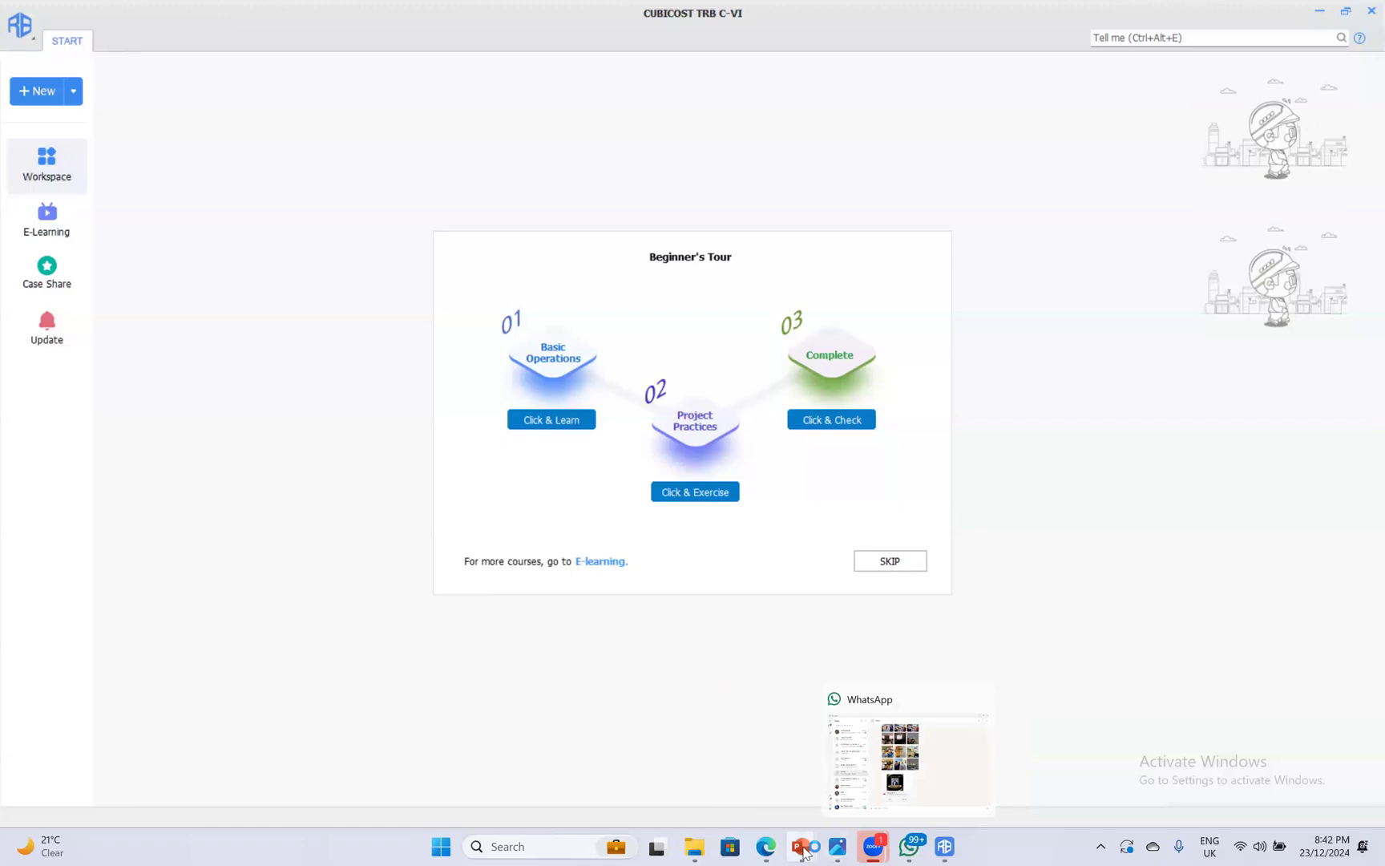
Switch to the "UAE Project (1)" PowerPoint presentation and display the Outstanding Project (UAE) slide.
mouse_move(818, 836)
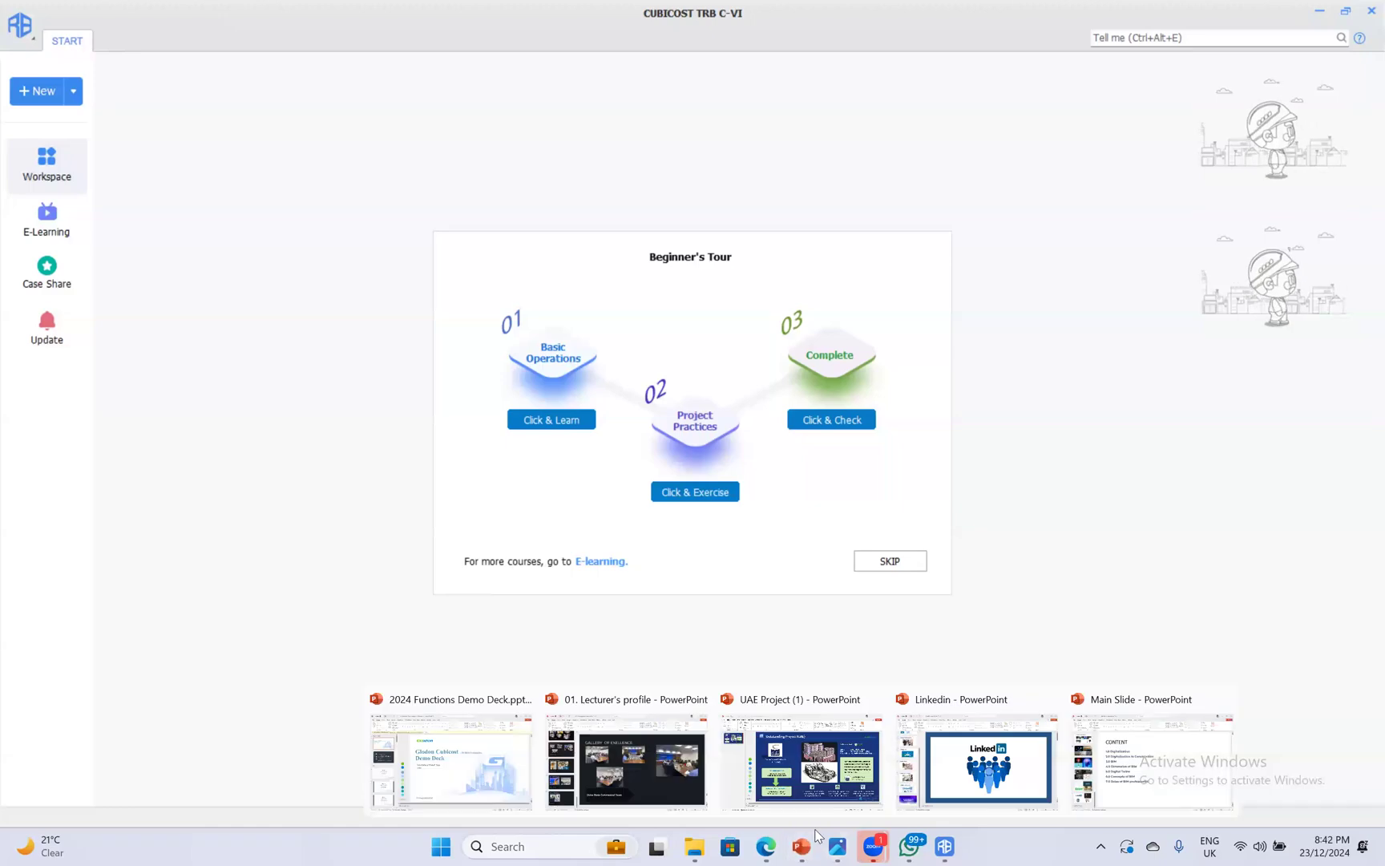
left_click(802, 757)
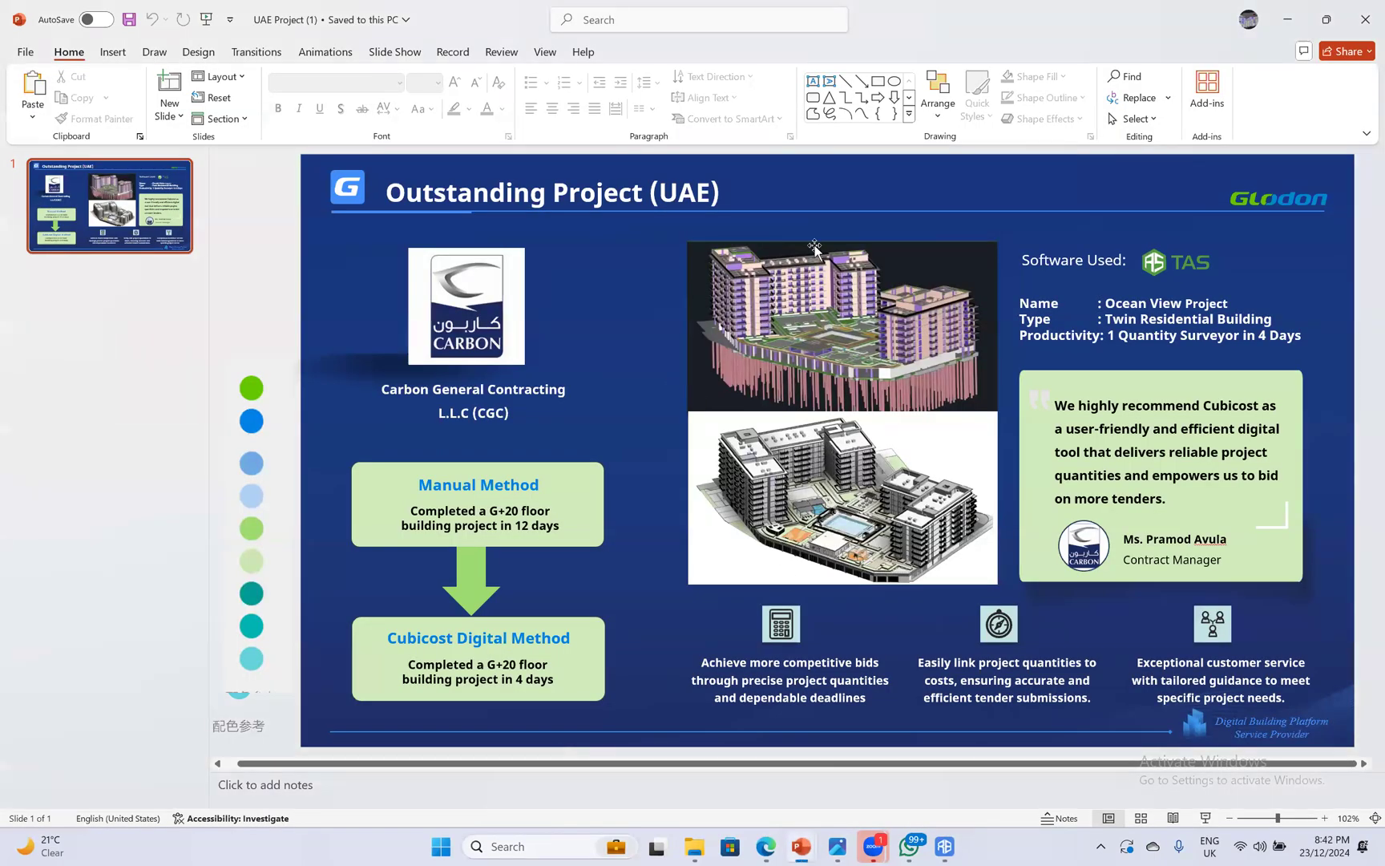
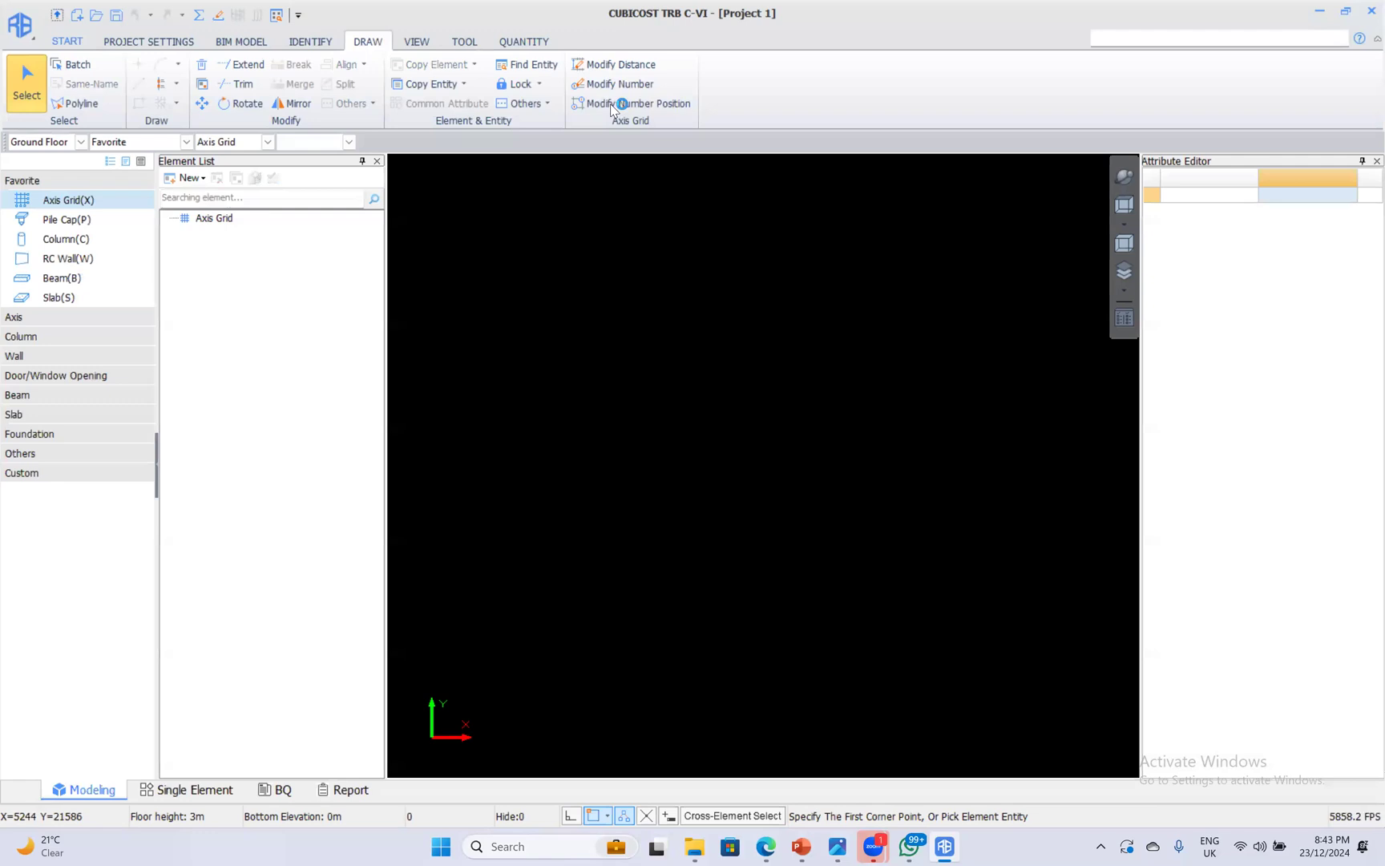
Start a model import in Cubicost TRB and choose the Project5 Cubic file on the Desktop as its source.
left_click(232, 41)
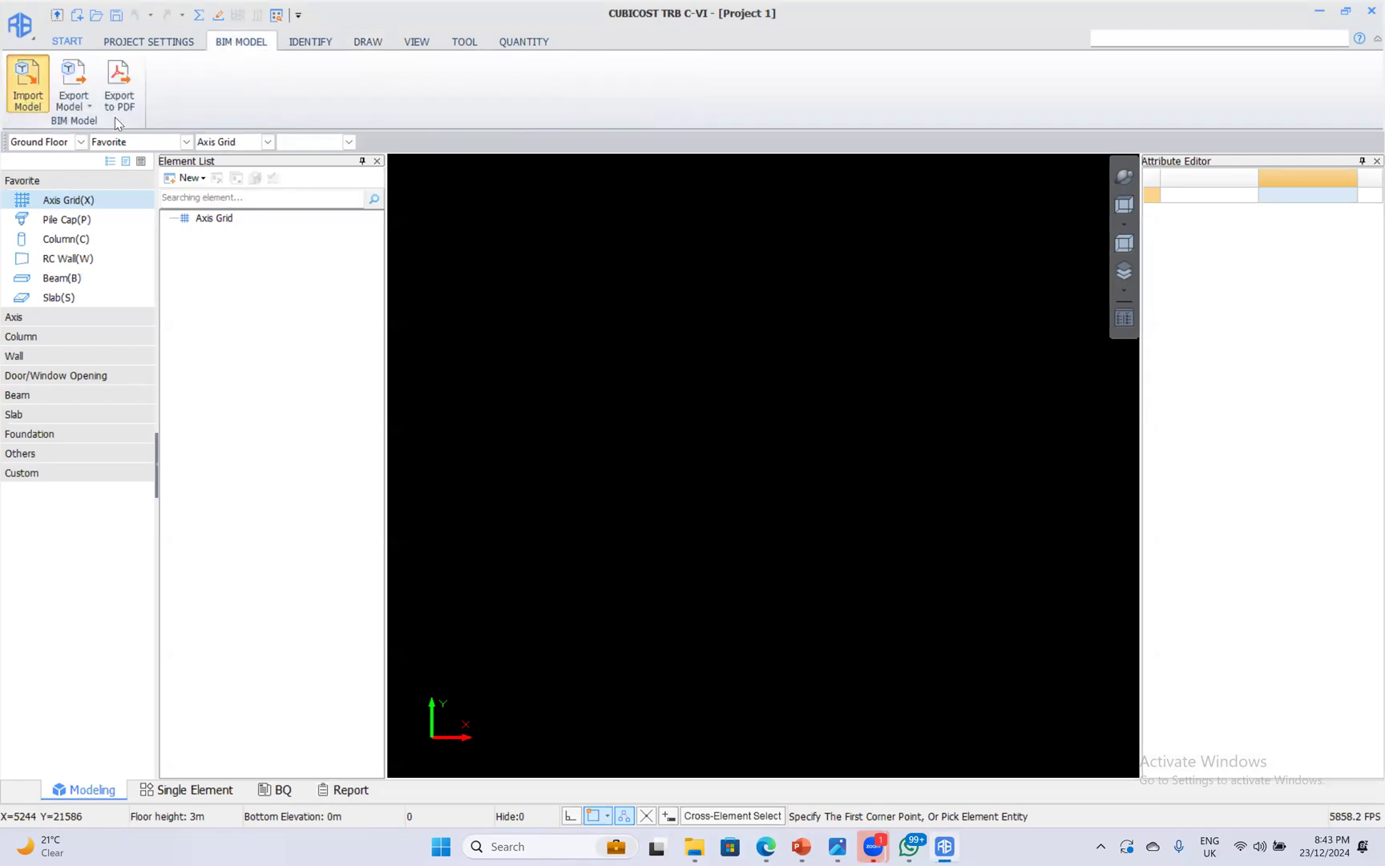
left_click(27, 87)
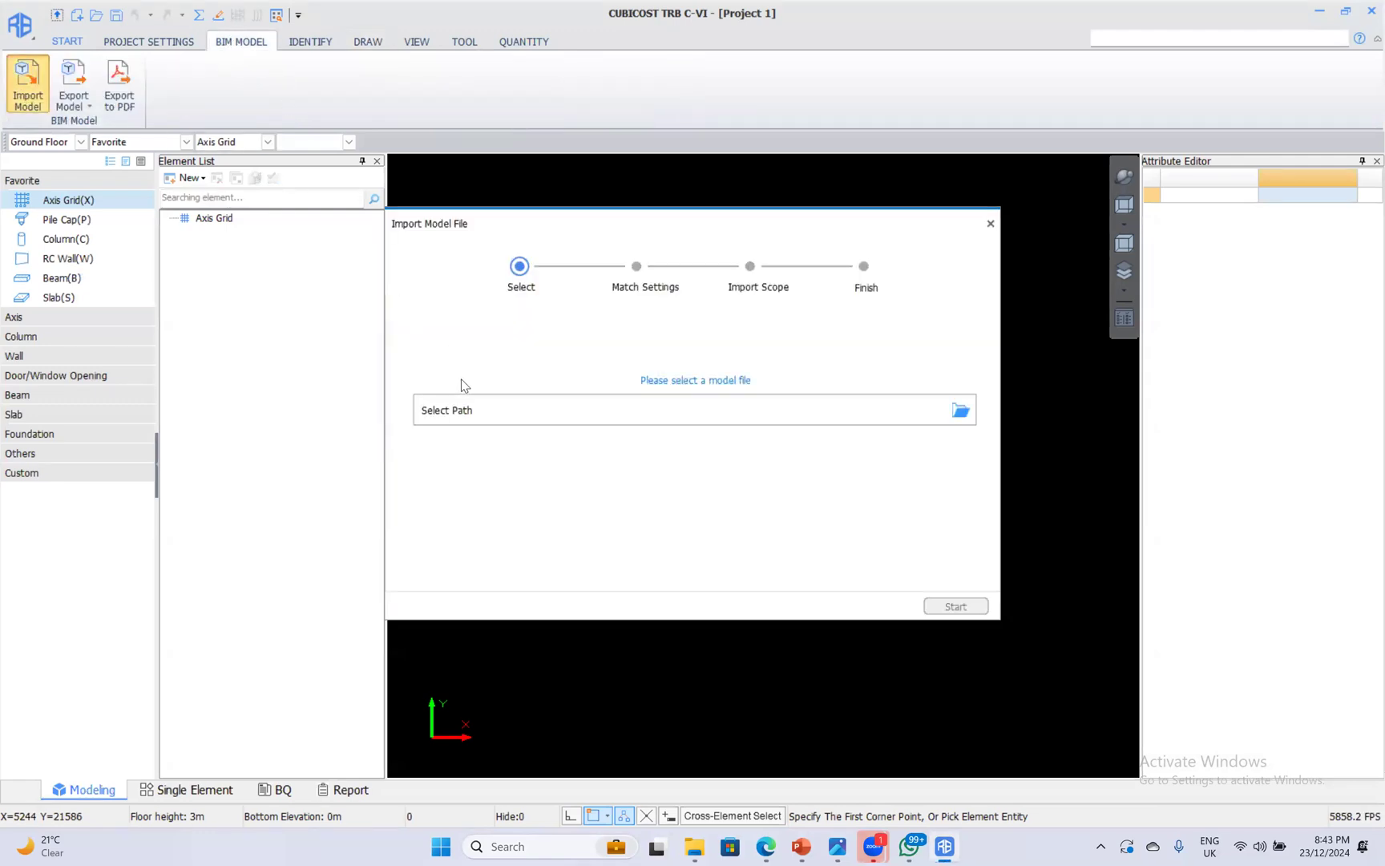
left_click(806, 424)
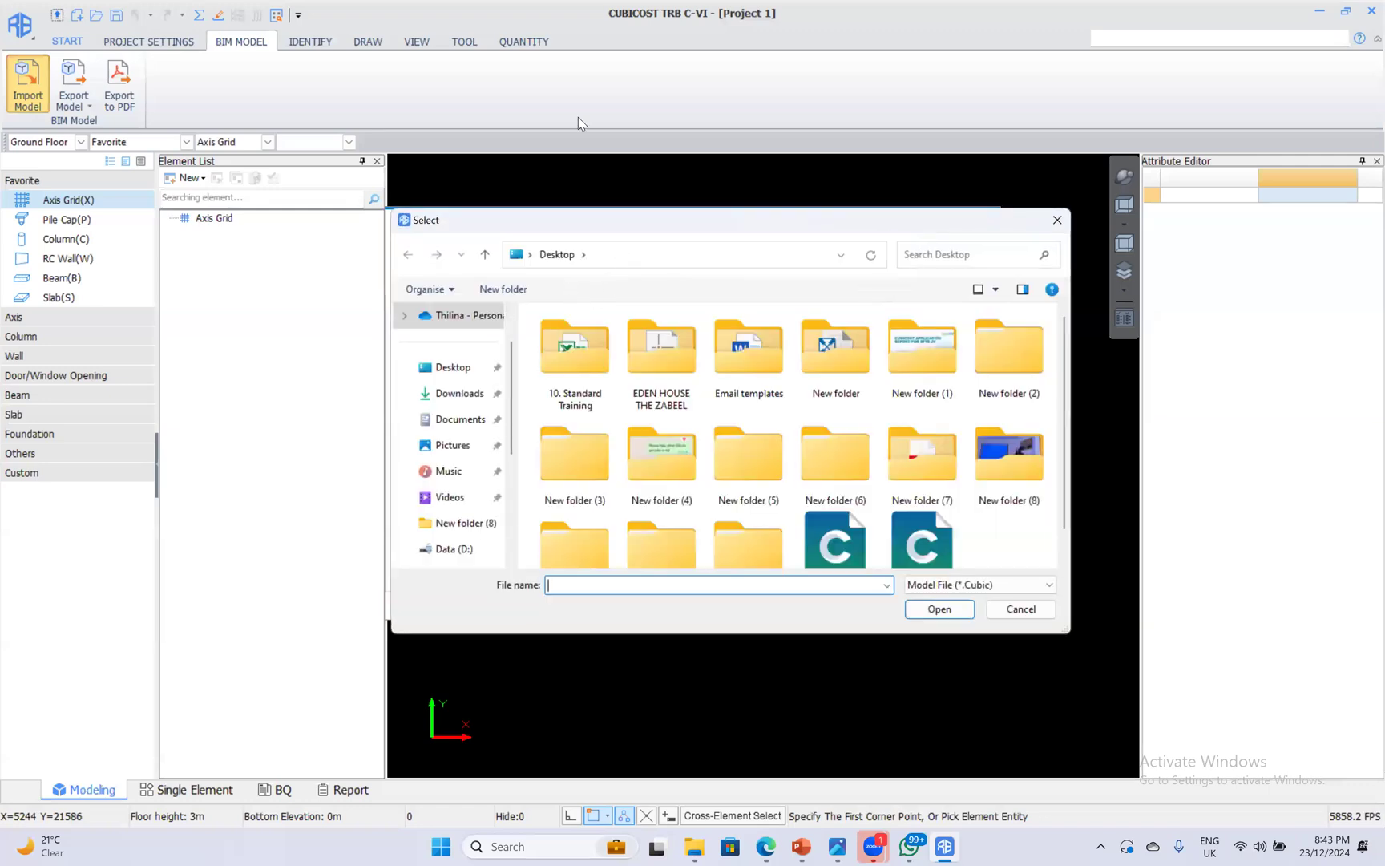
scroll(881, 481, "down", 1)
left_click(922, 521)
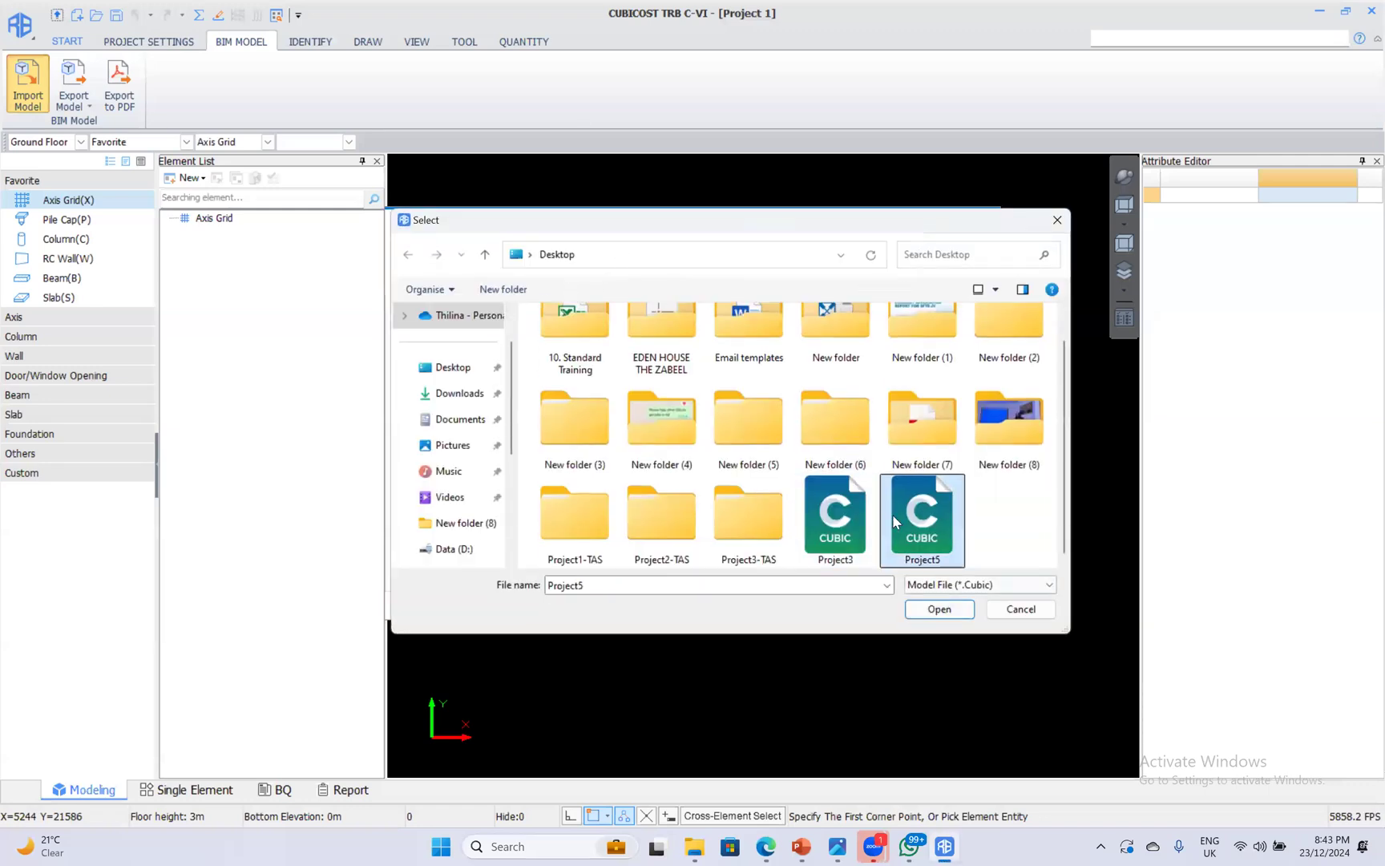
left_click(854, 520)
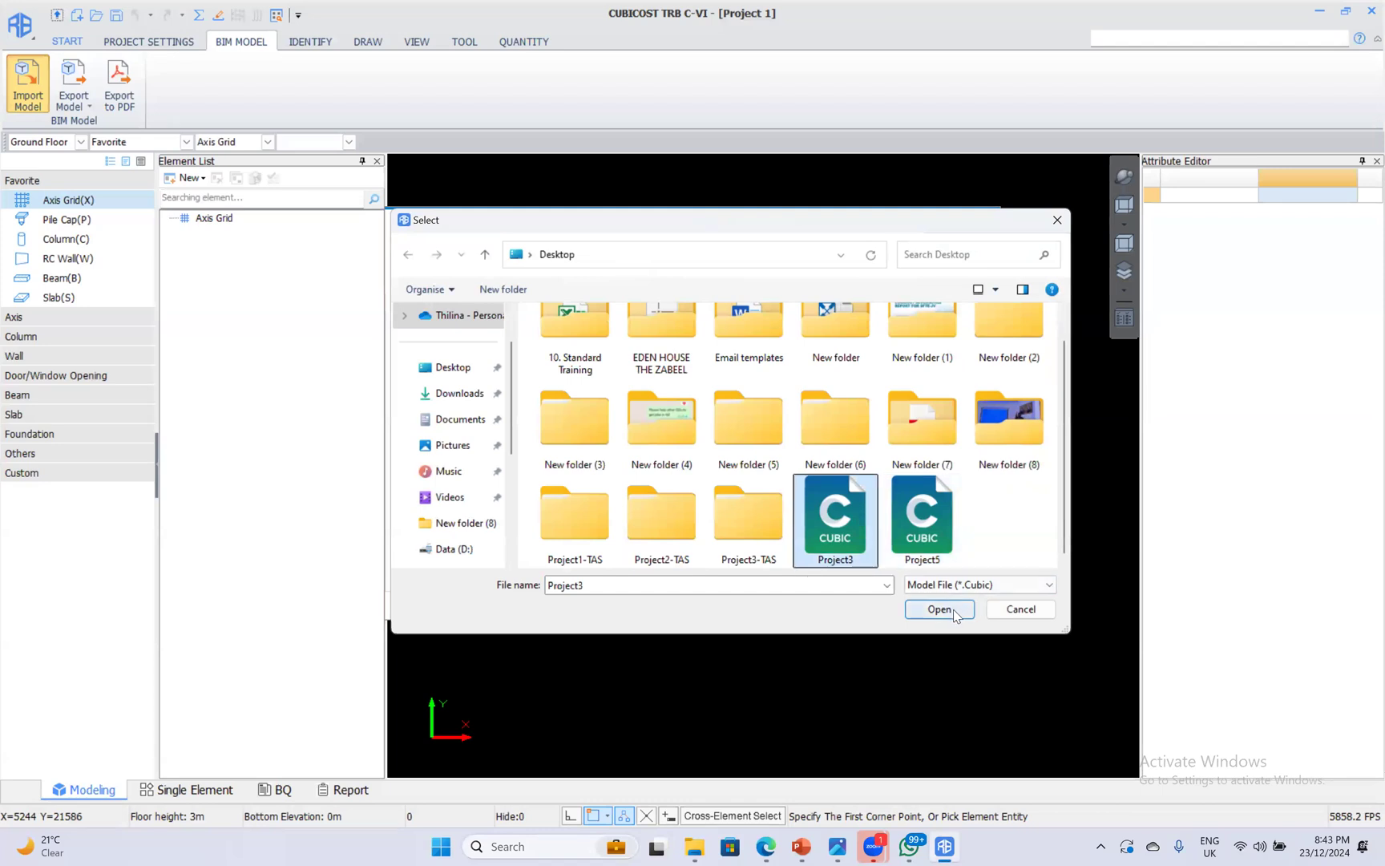
left_click(952, 610)
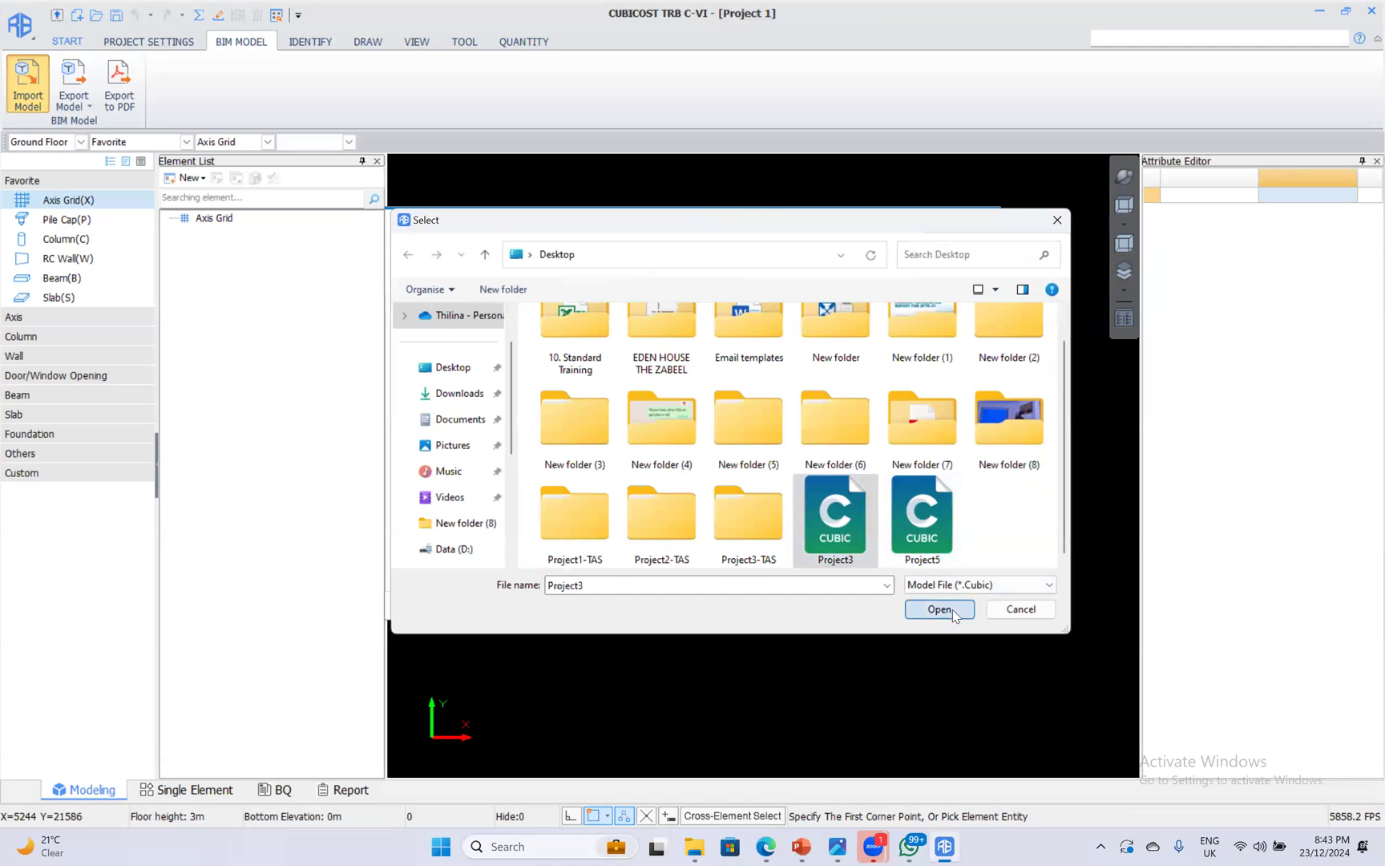
double_click(922, 521)
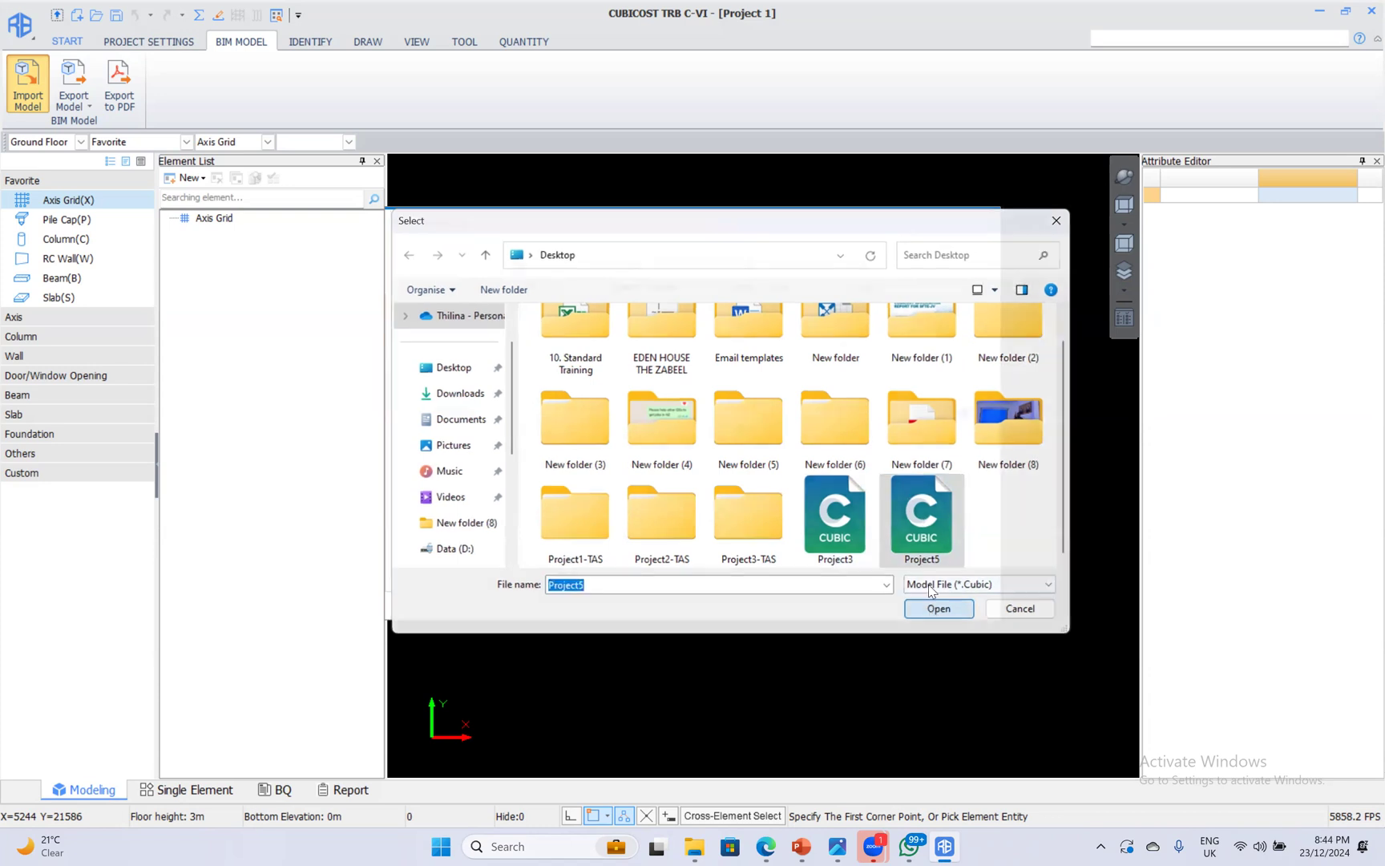
Import the chosen model with Zone-1 matched to Zone-1 and the TAS project's floor heights, and close the import wizard.
left_click(957, 606)
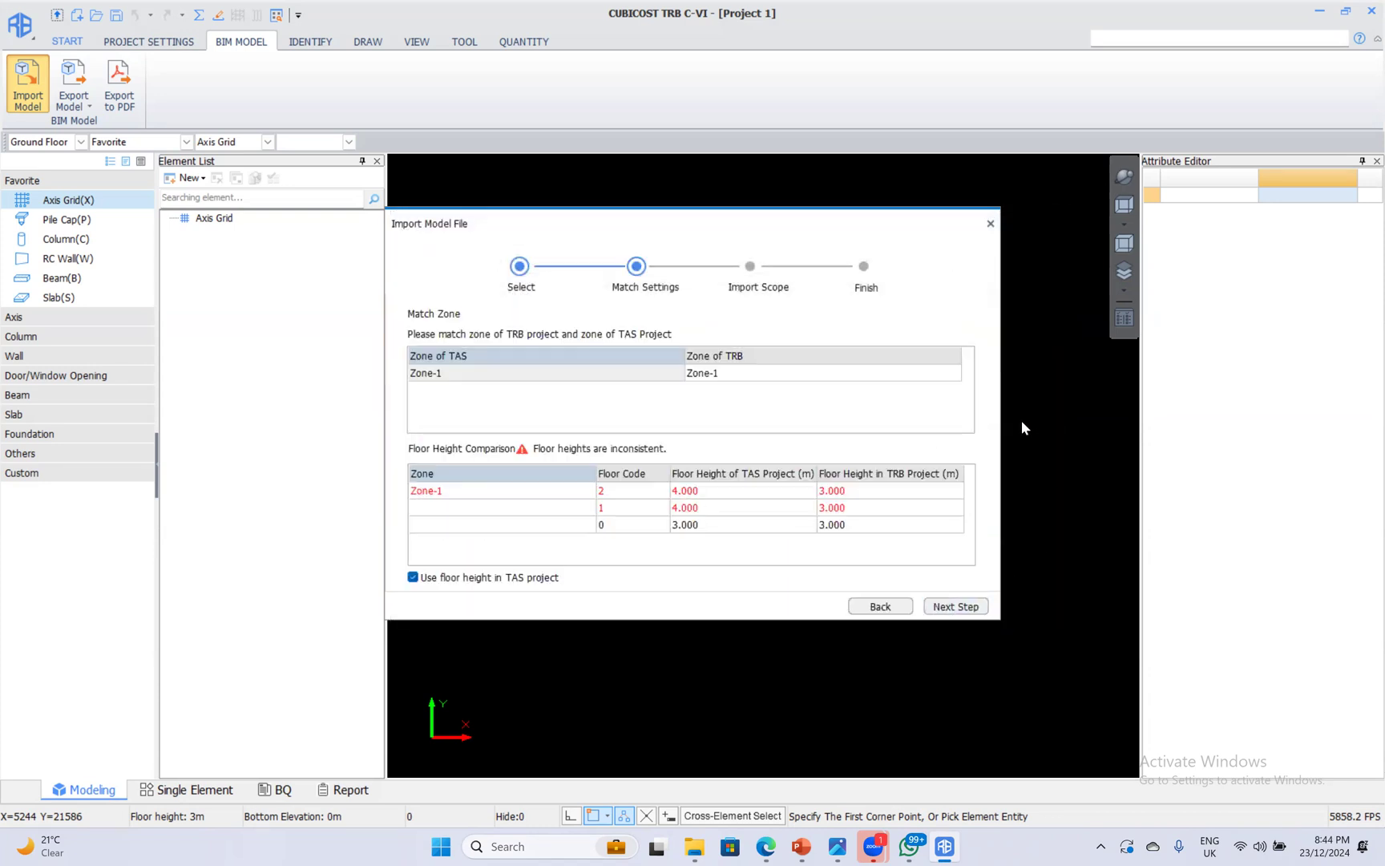
left_click(956, 607)
left_click(956, 607)
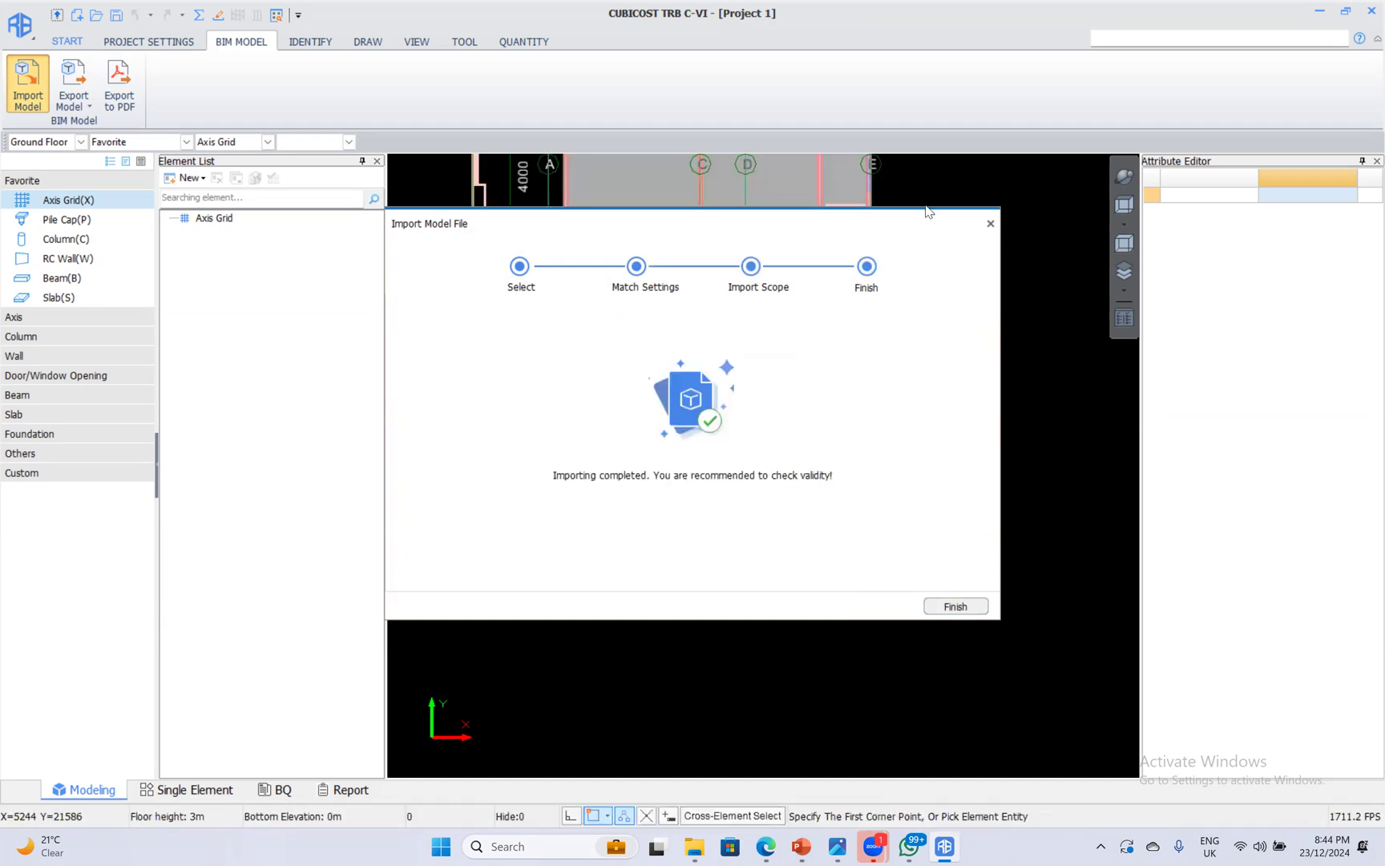
left_click(991, 223)
Examine the imported ground floor model in plan and in 3D, including its walls, columns, beams and slabs.
middle_click_drag(707, 539, 705, 683)
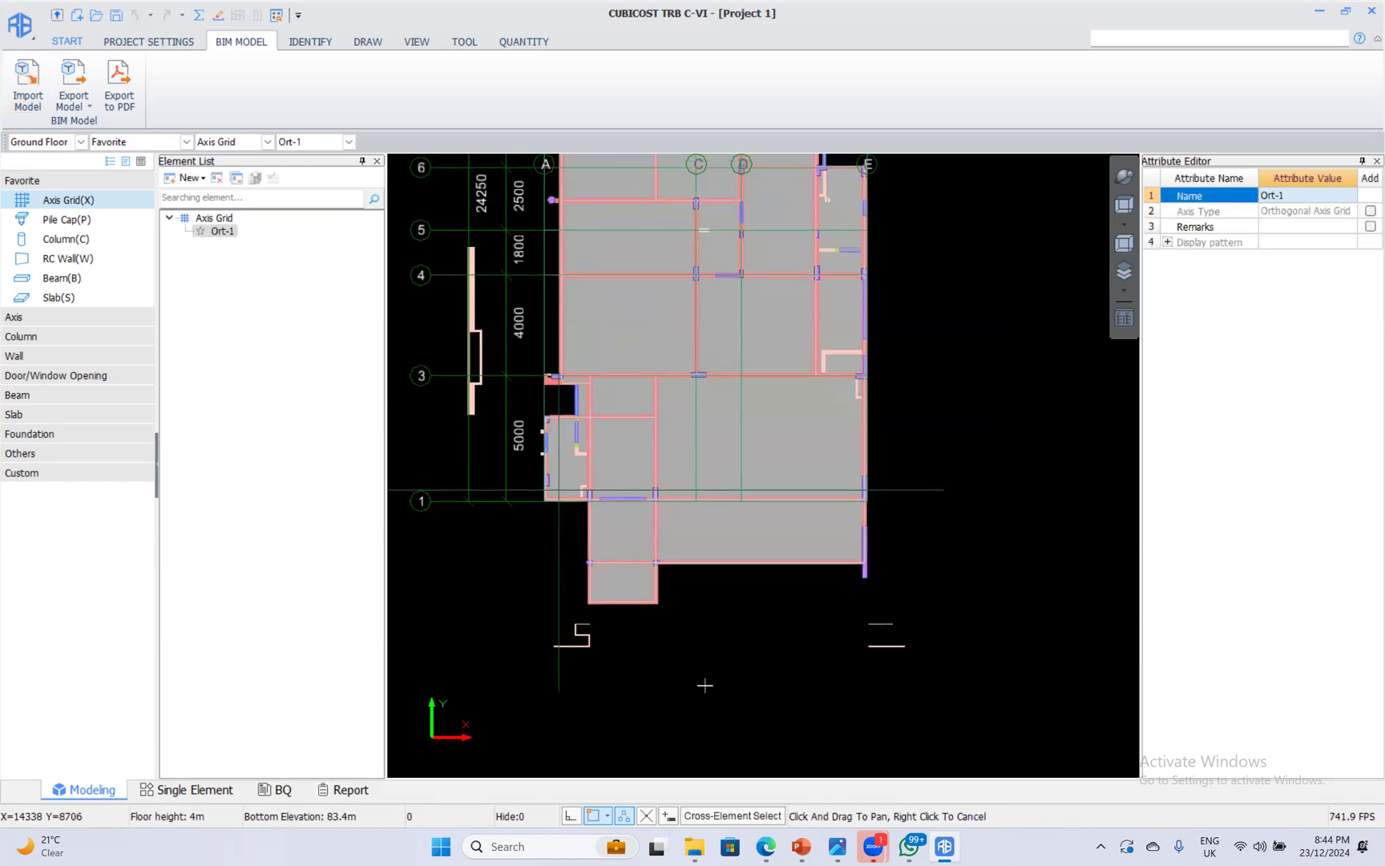
scroll(768, 480, "down", 2)
middle_click_drag(807, 349, 801, 511)
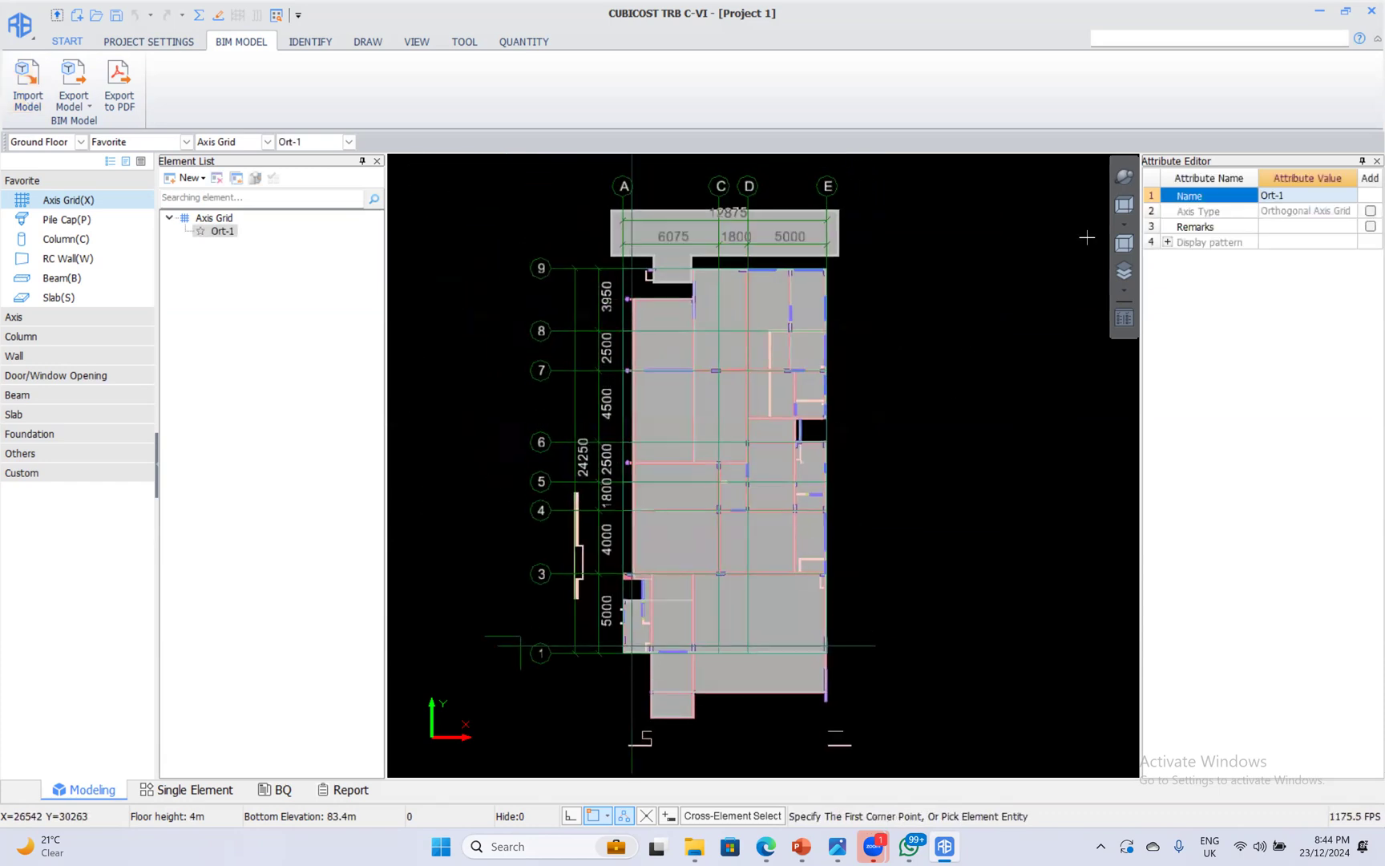
left_click(1124, 177)
left_click_drag(775, 541, 745, 603)
left_click_drag(736, 418, 743, 403)
middle_click_drag(743, 403, 706, 591)
scroll(702, 408, "up", 2)
scroll(703, 407, "up", 1)
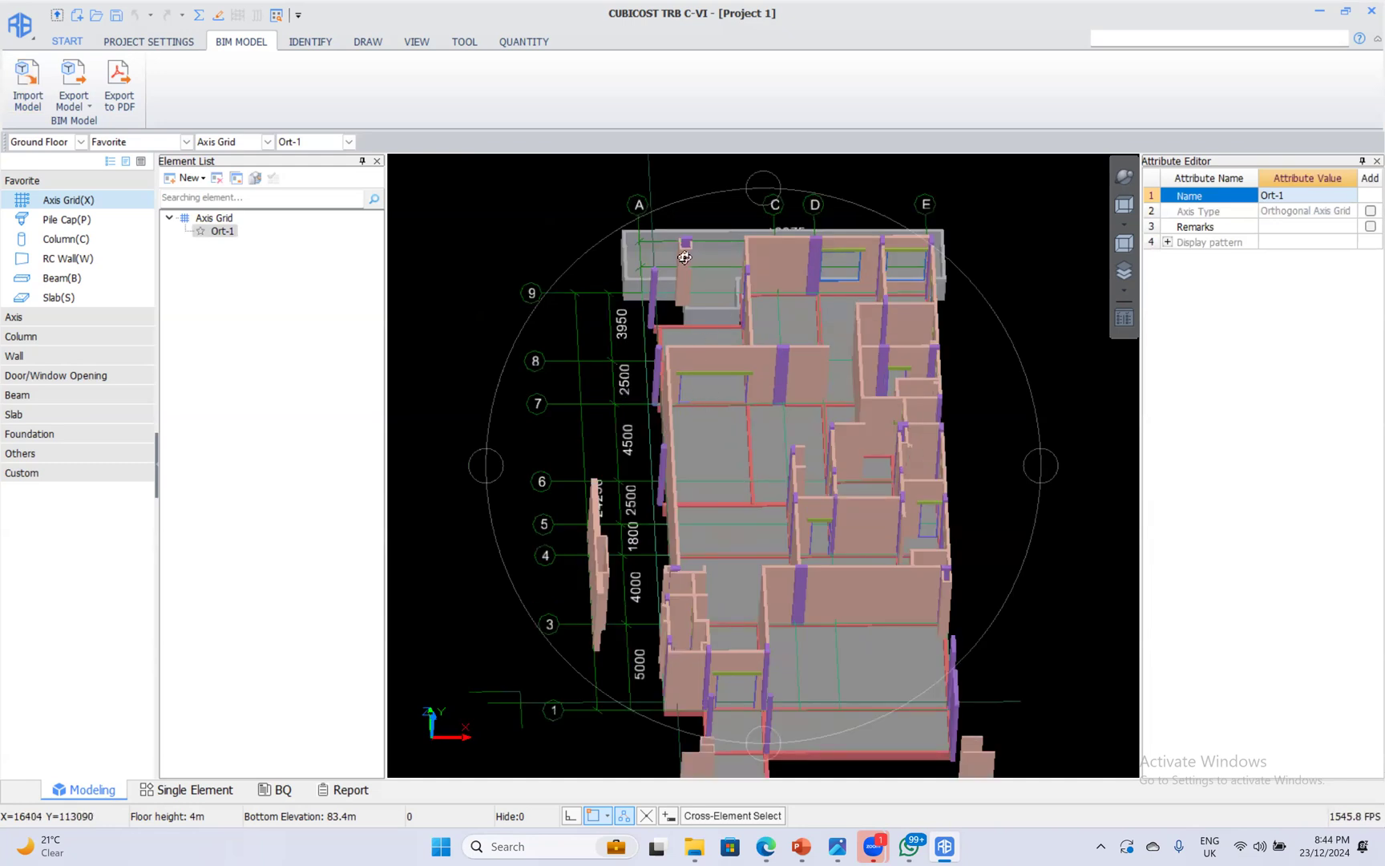
Examine column C1 between grids A and C in 3D and display the imported column elements with C1's attributes.
scroll(694, 252, "up", 3)
scroll(699, 222, "up", 2)
middle_click_drag(749, 392, 674, 498)
scroll(624, 366, "up", 2)
scroll(639, 335, "up", 1)
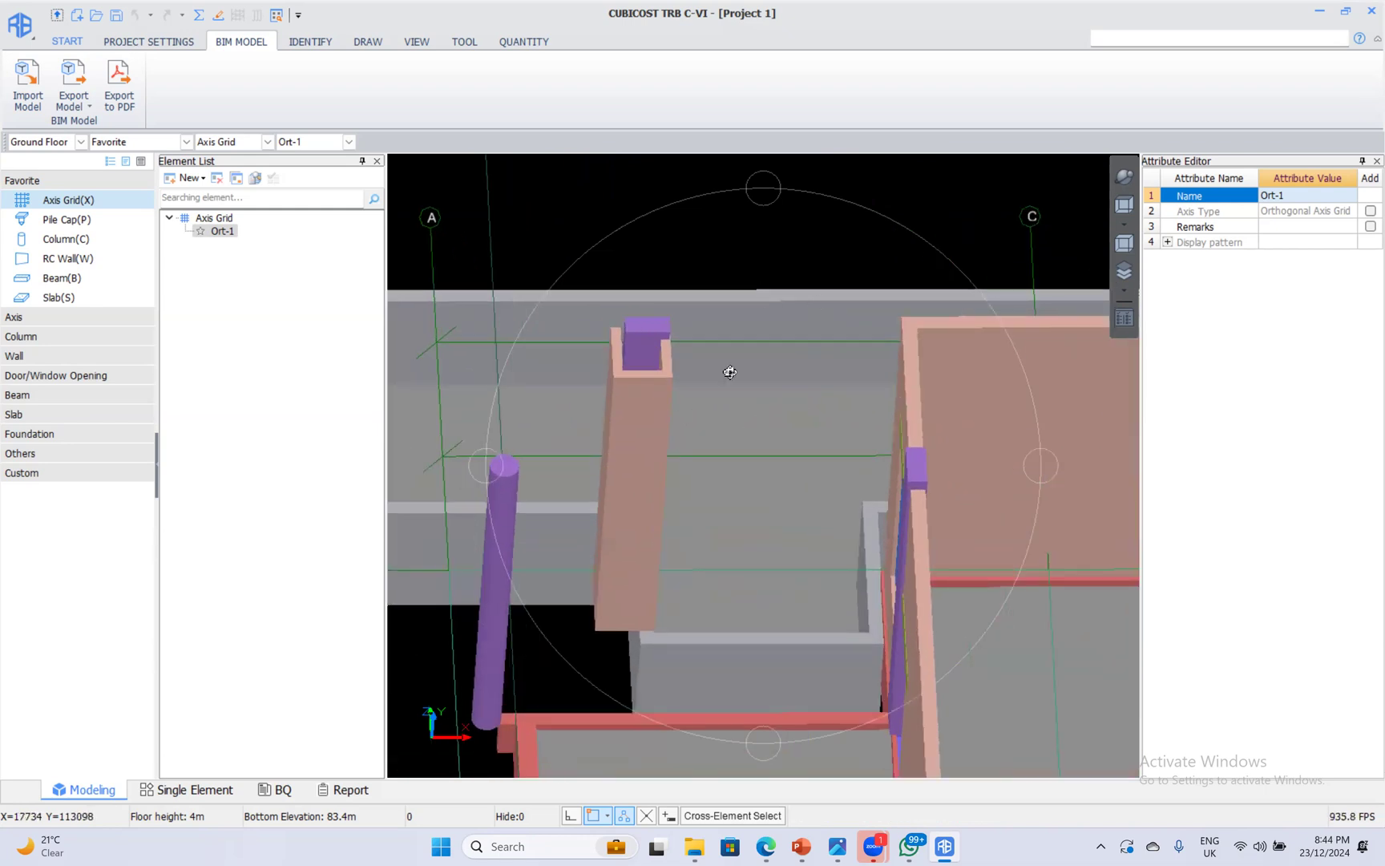
left_click(50, 335)
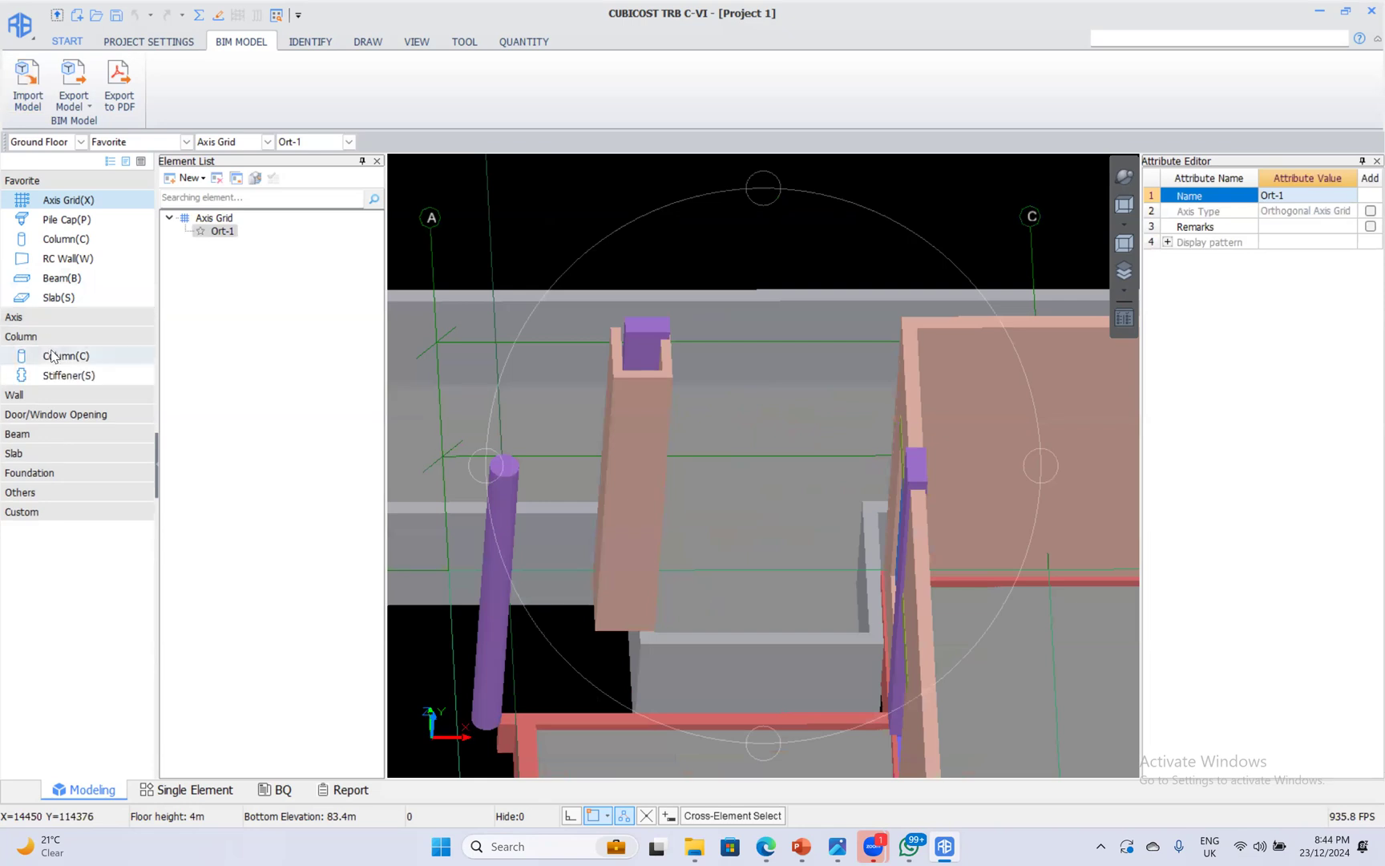
left_click(65, 355)
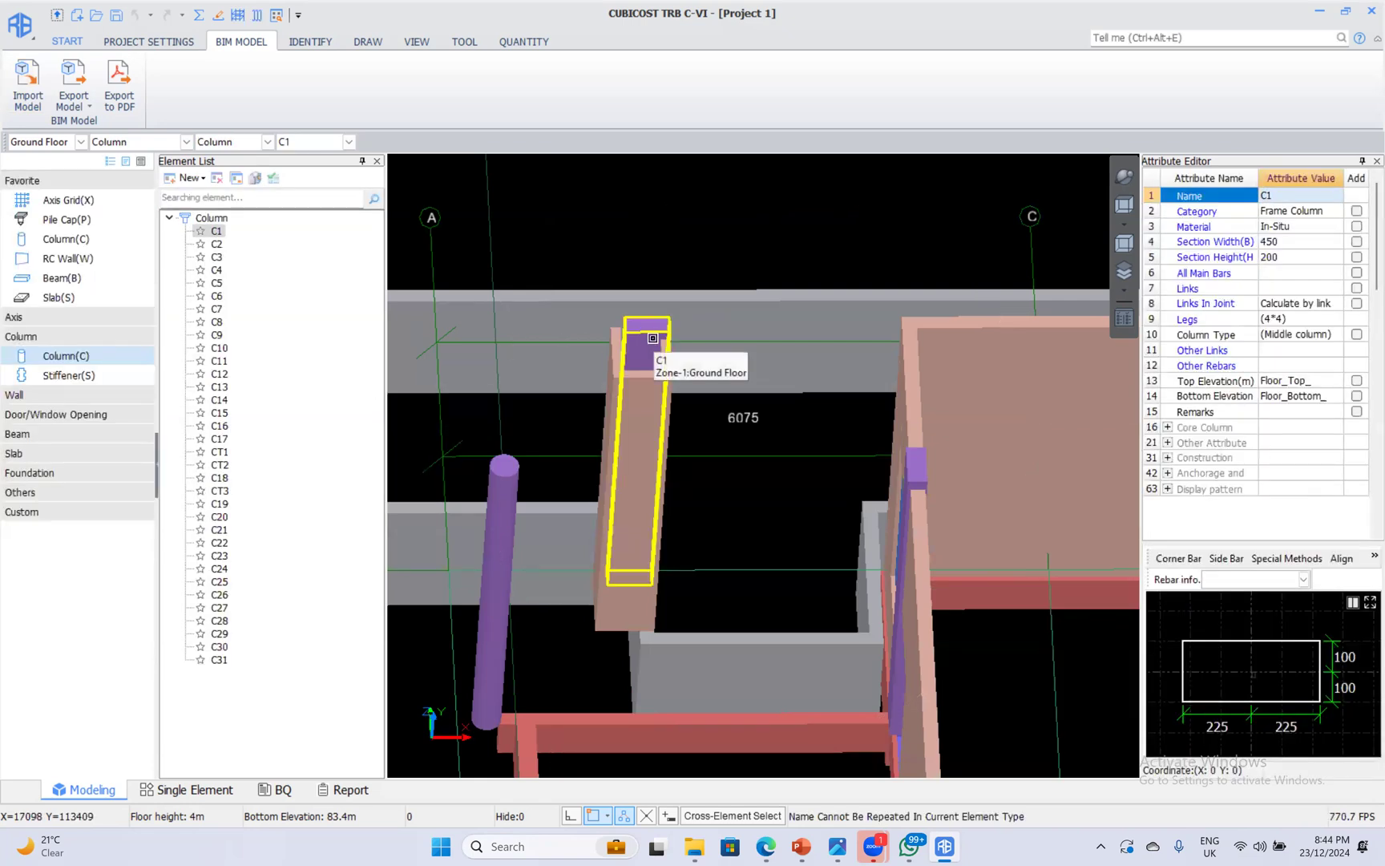
Return the imported ground floor model to plan view with the whole axis grid in sight.
left_click(1124, 205)
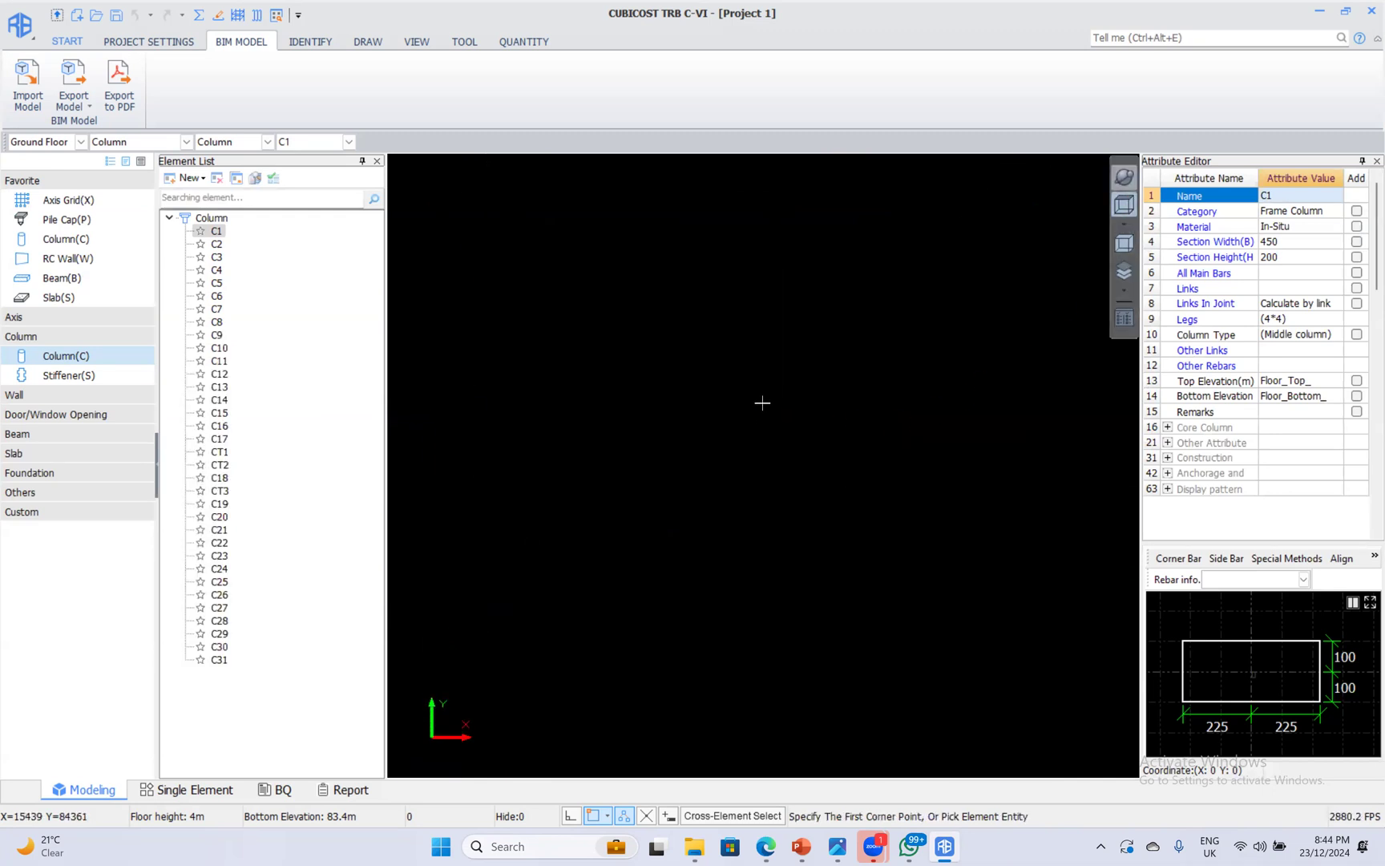
scroll(643, 386, "down", 3)
scroll(733, 382, "down", 1)
middle_click_drag(713, 551, 711, 417)
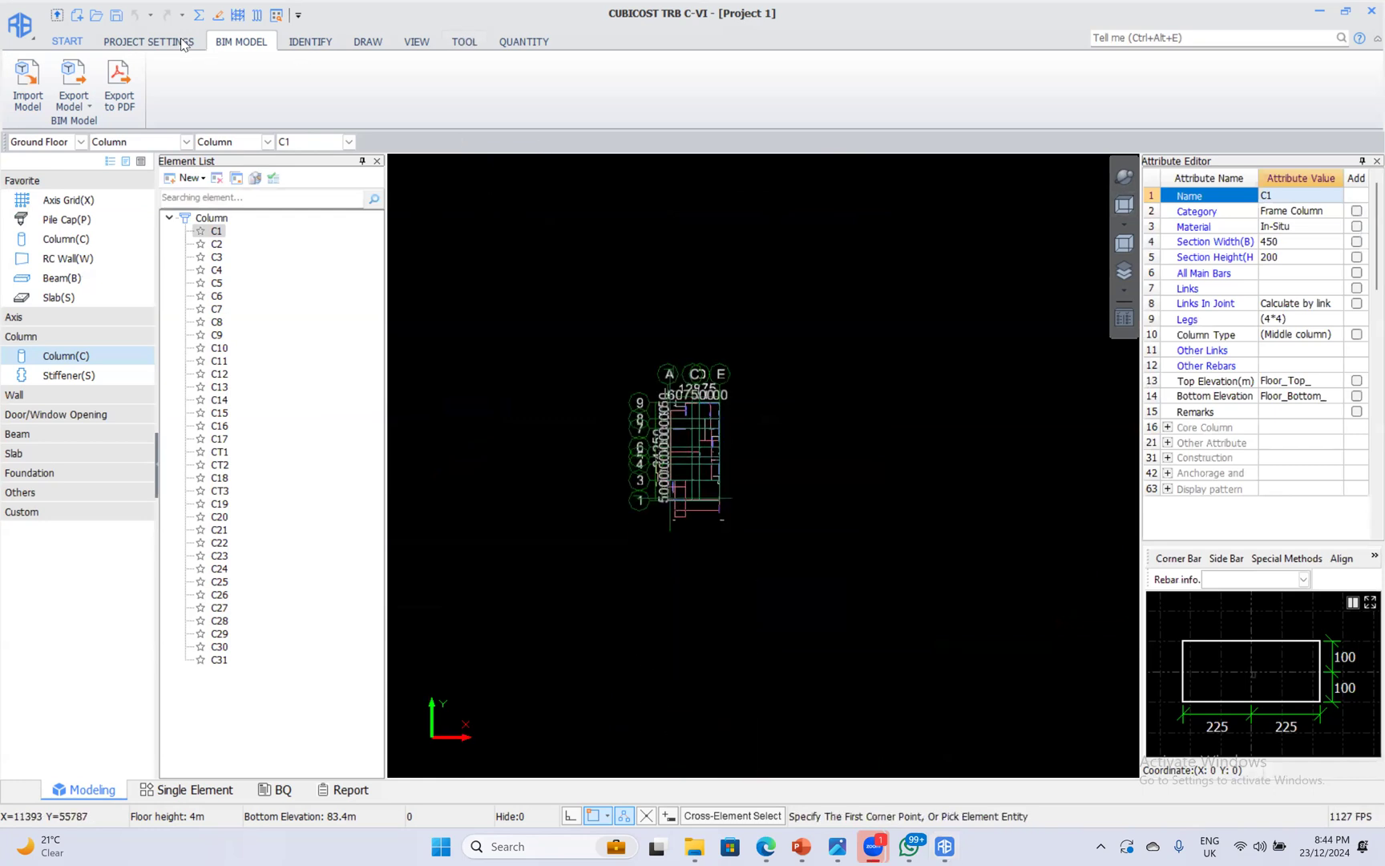
Start adding drawing files to the project and browse to folder D in New folder (2) > 10. Standard Training.
left_click(312, 42)
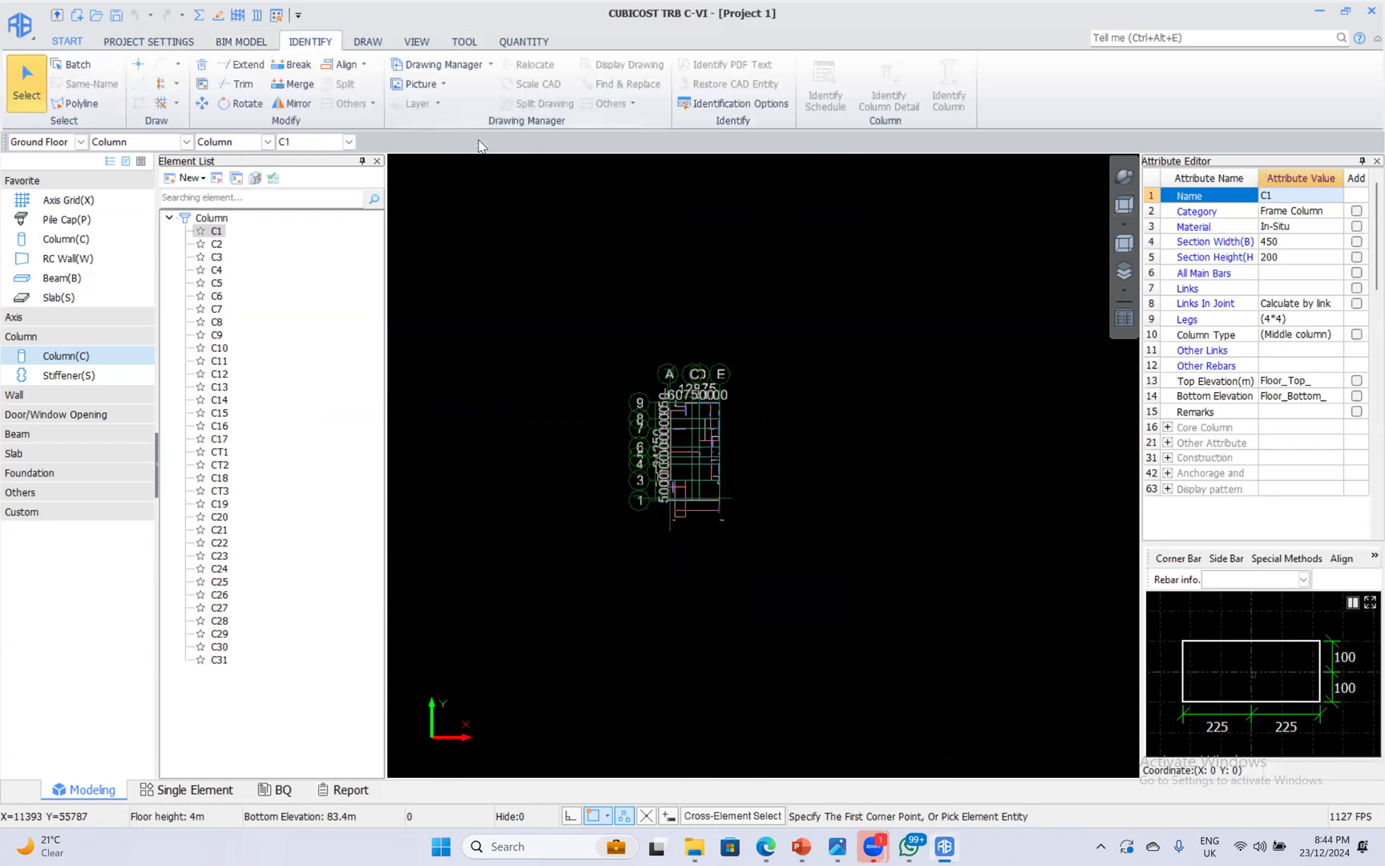
left_click(441, 64)
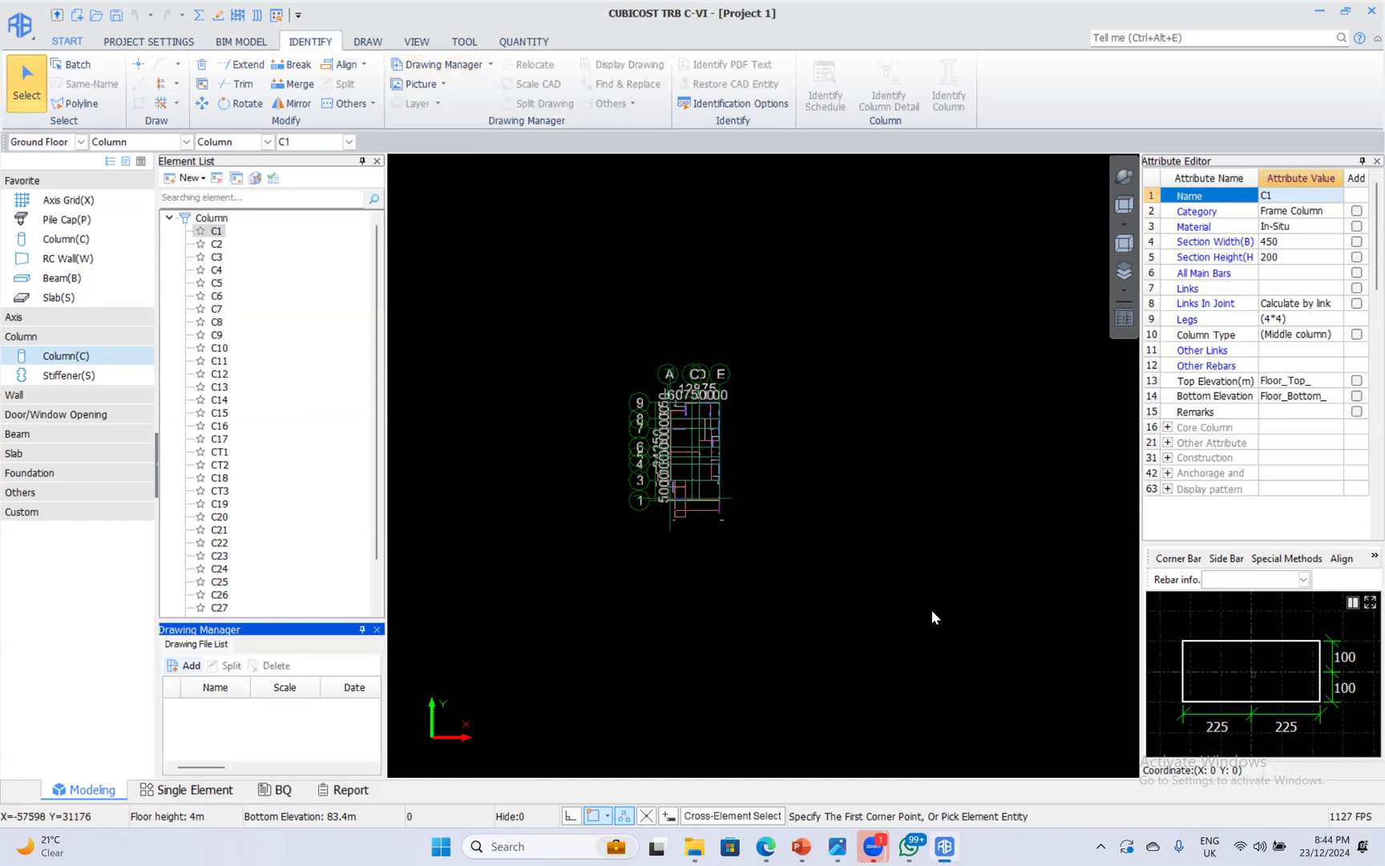
double_click(882, 530)
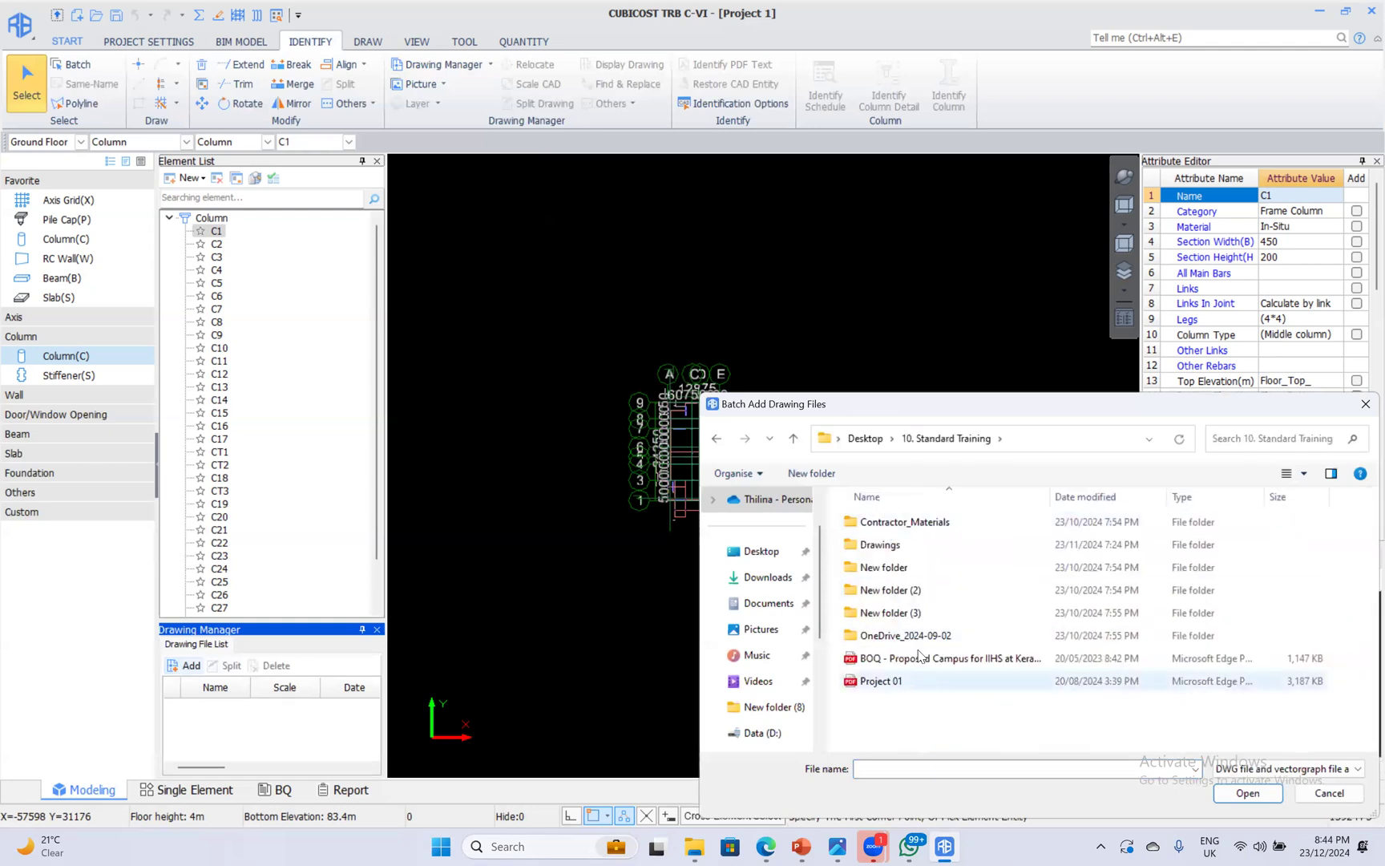
double_click(881, 589)
double_click(880, 521)
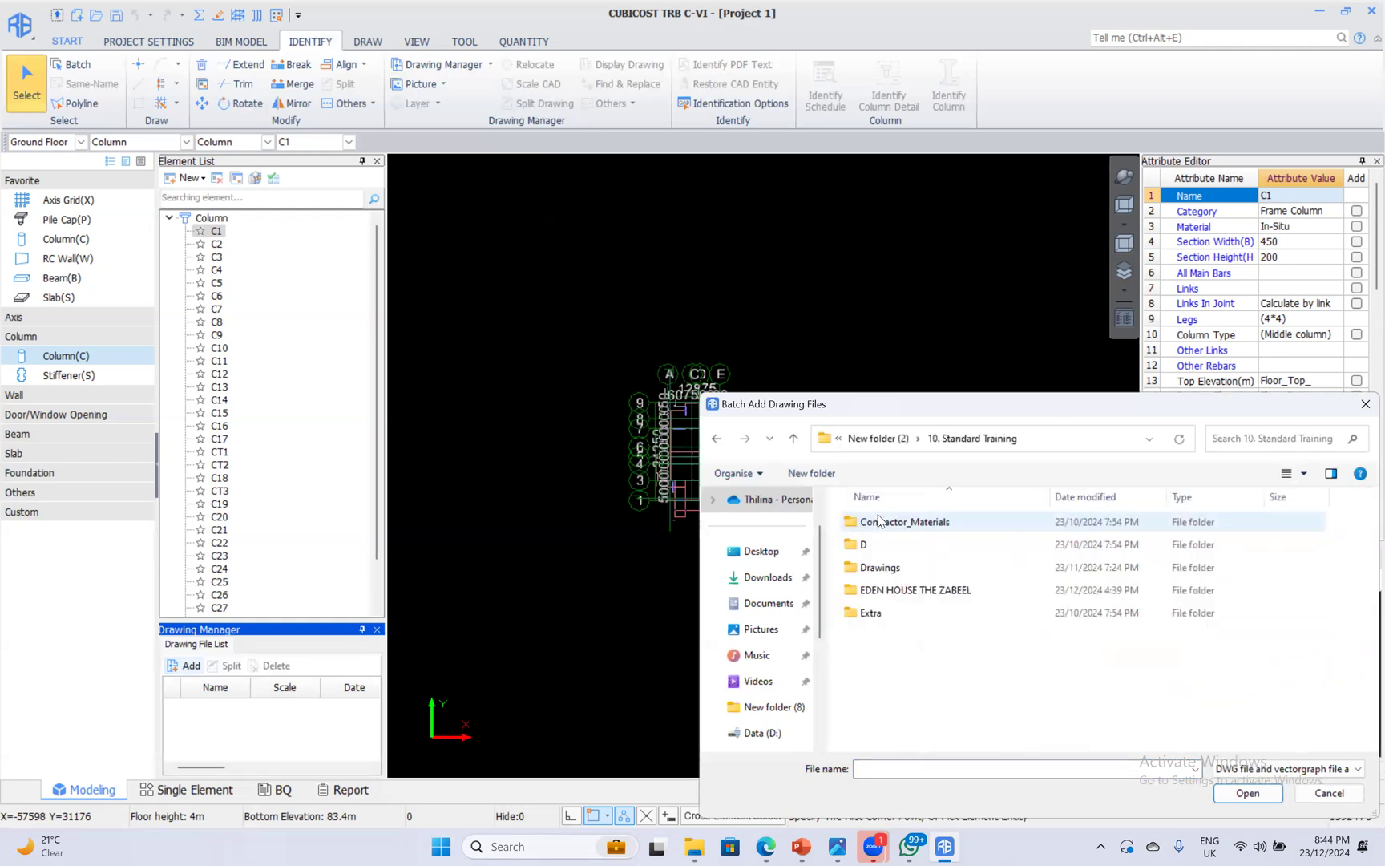
double_click(878, 538)
scroll(897, 597, "down", 2)
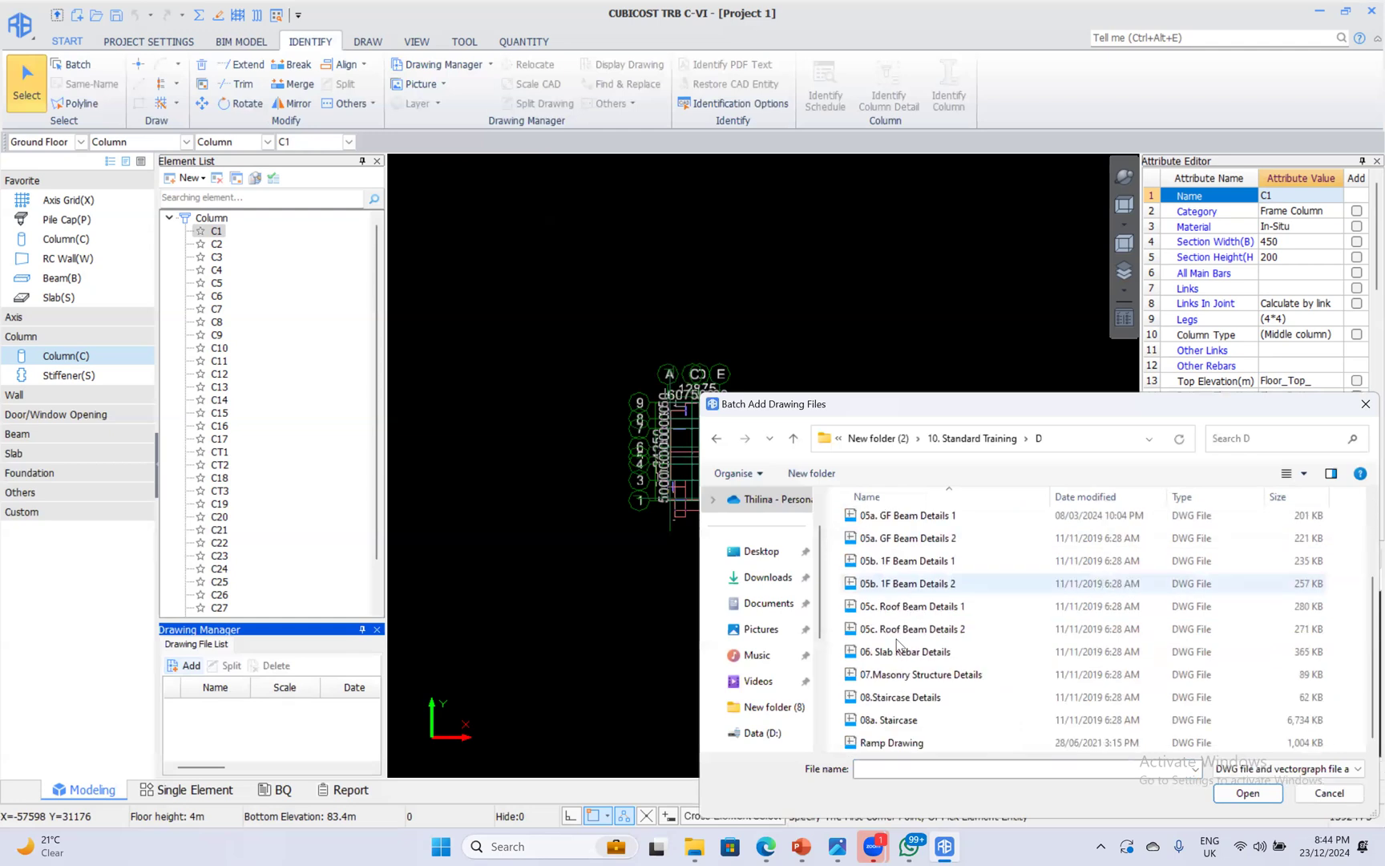
scroll(898, 682, "up", 2)
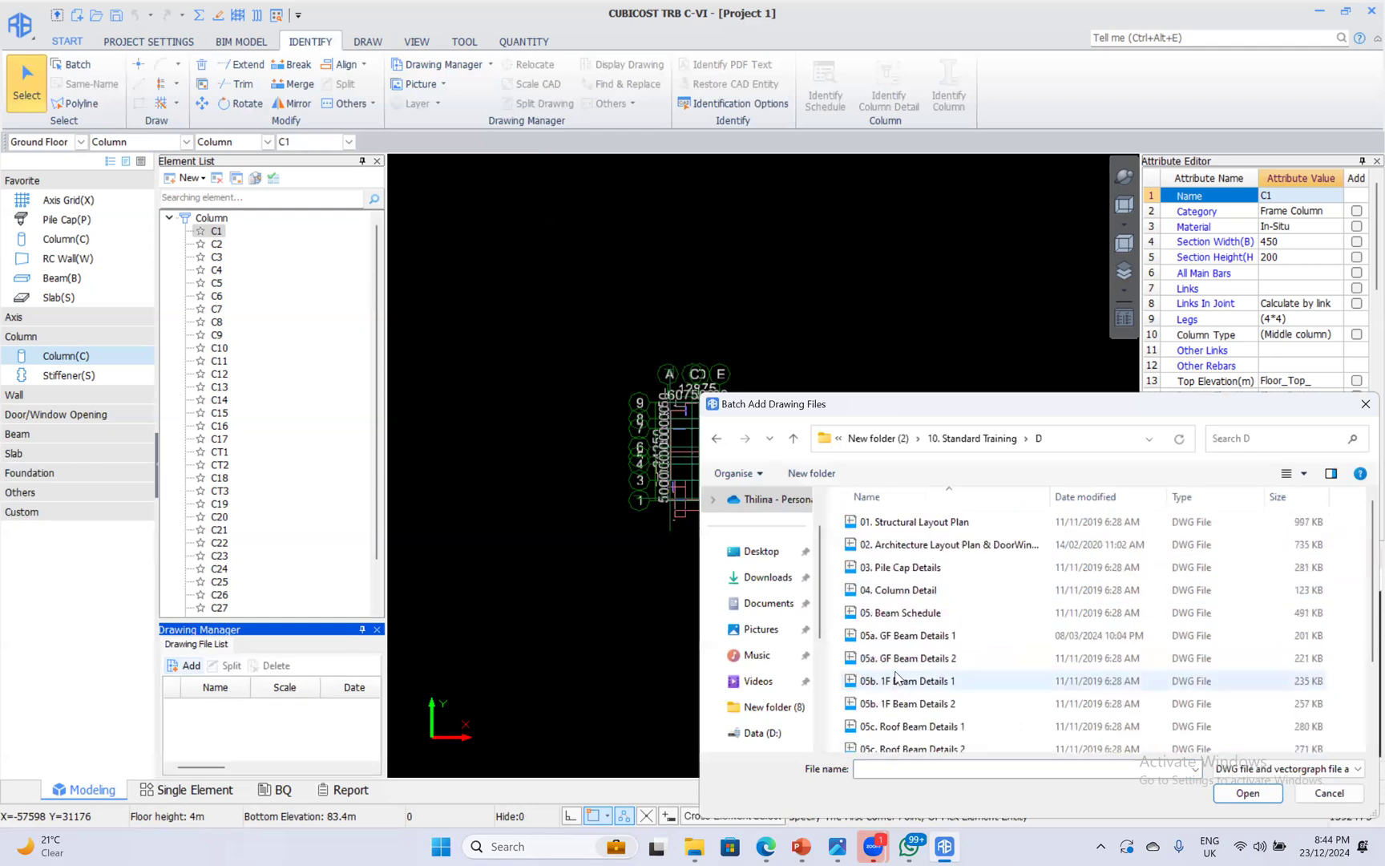
Add the DWG drawings 01. Structural Layout Plan, 02. Architecture Layout Plan & DoorWindow Schedule, 03. Pile Cap Details and 04. Column Detail.
left_click(896, 522)
left_click(898, 545, "ctrl")
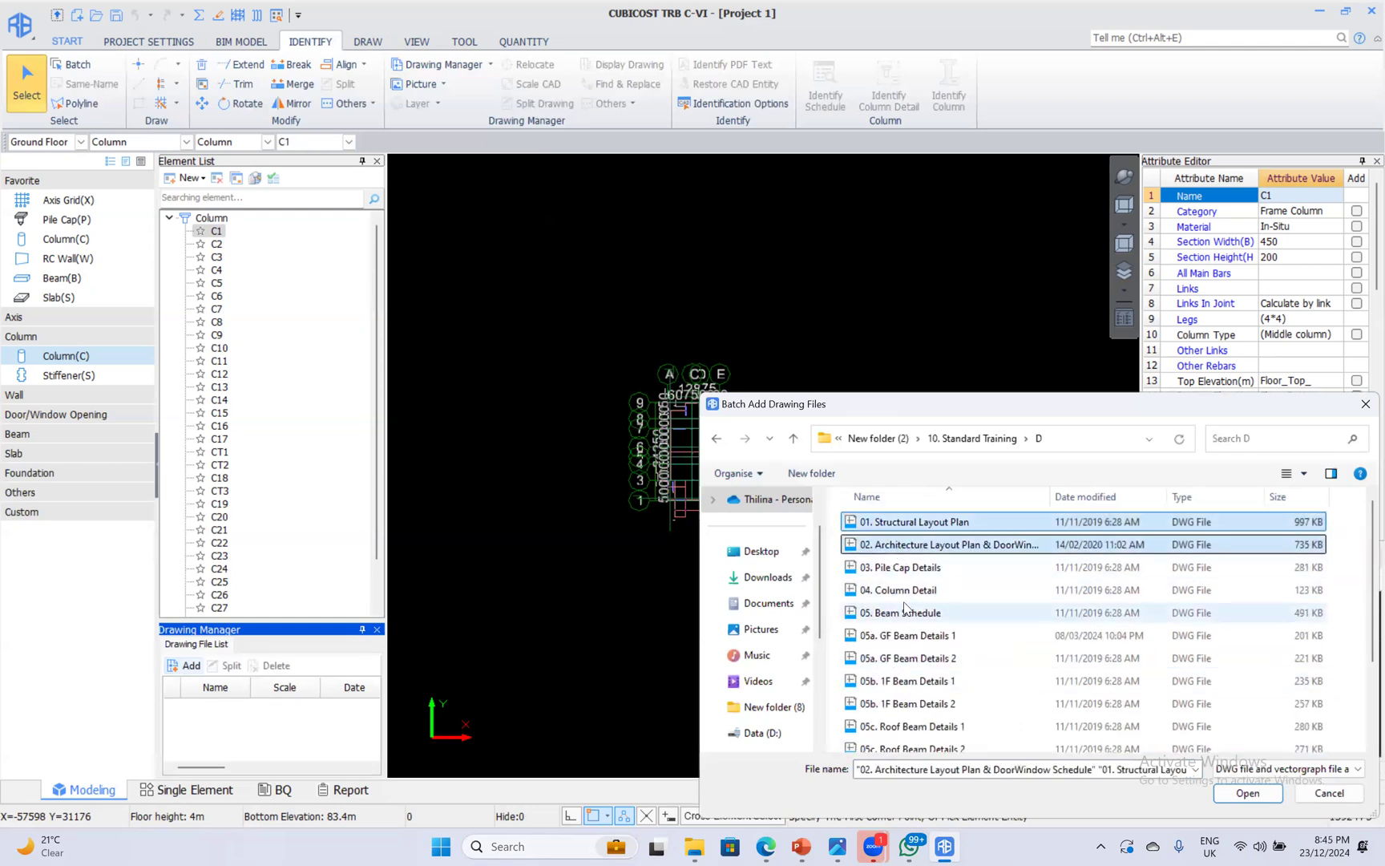
left_click(902, 566, "ctrl")
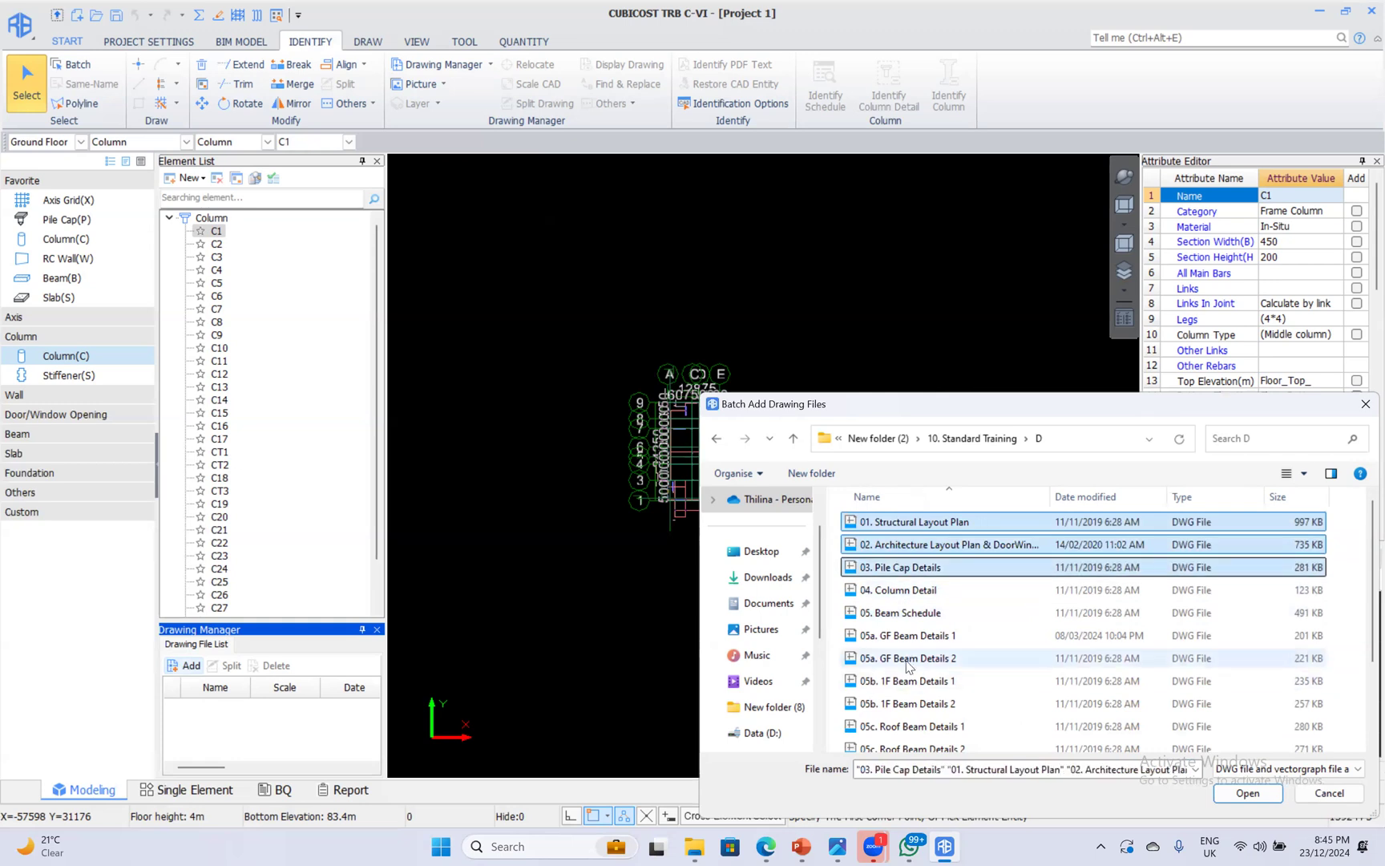
left_click(897, 589, "ctrl")
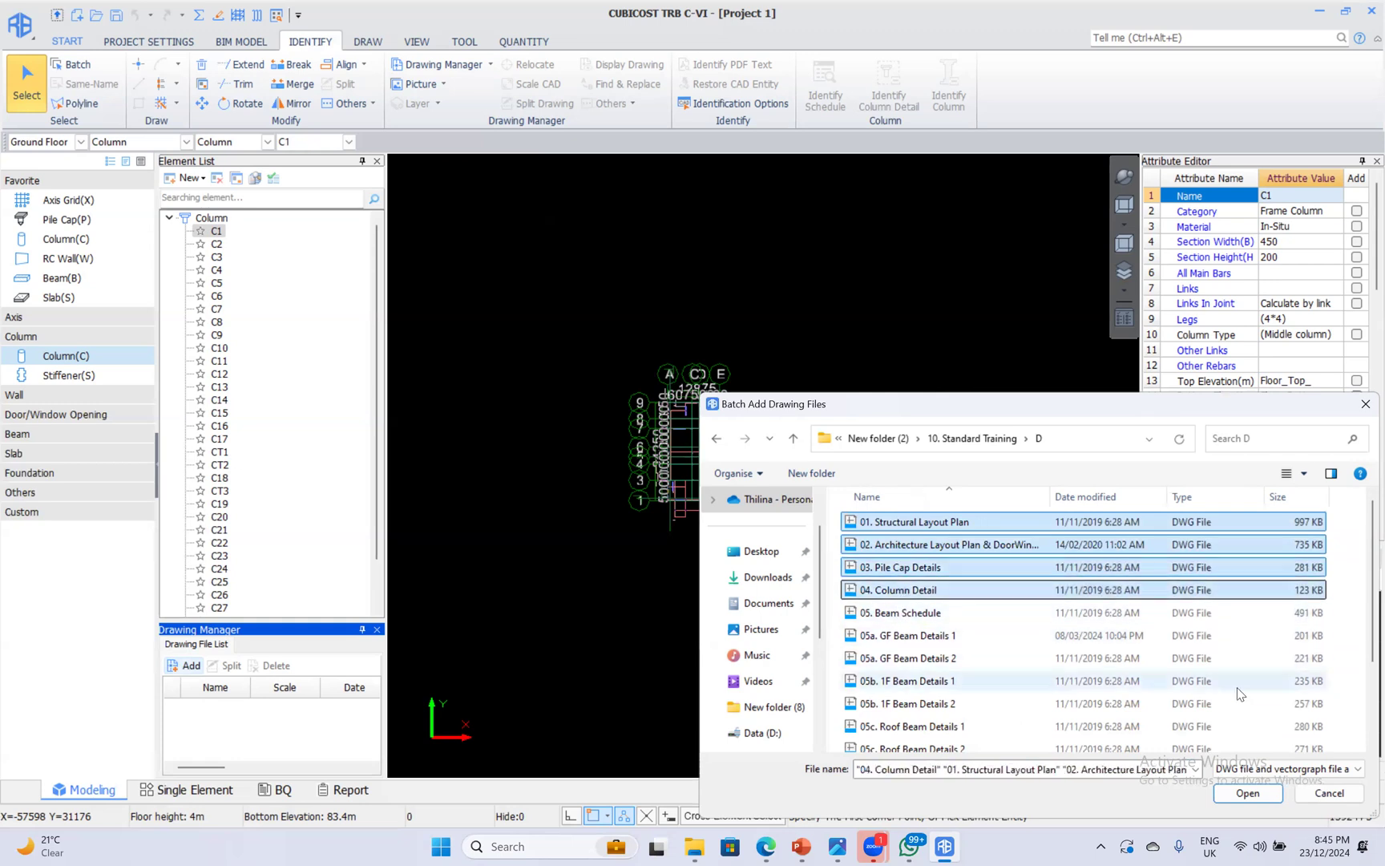
left_click(1260, 792)
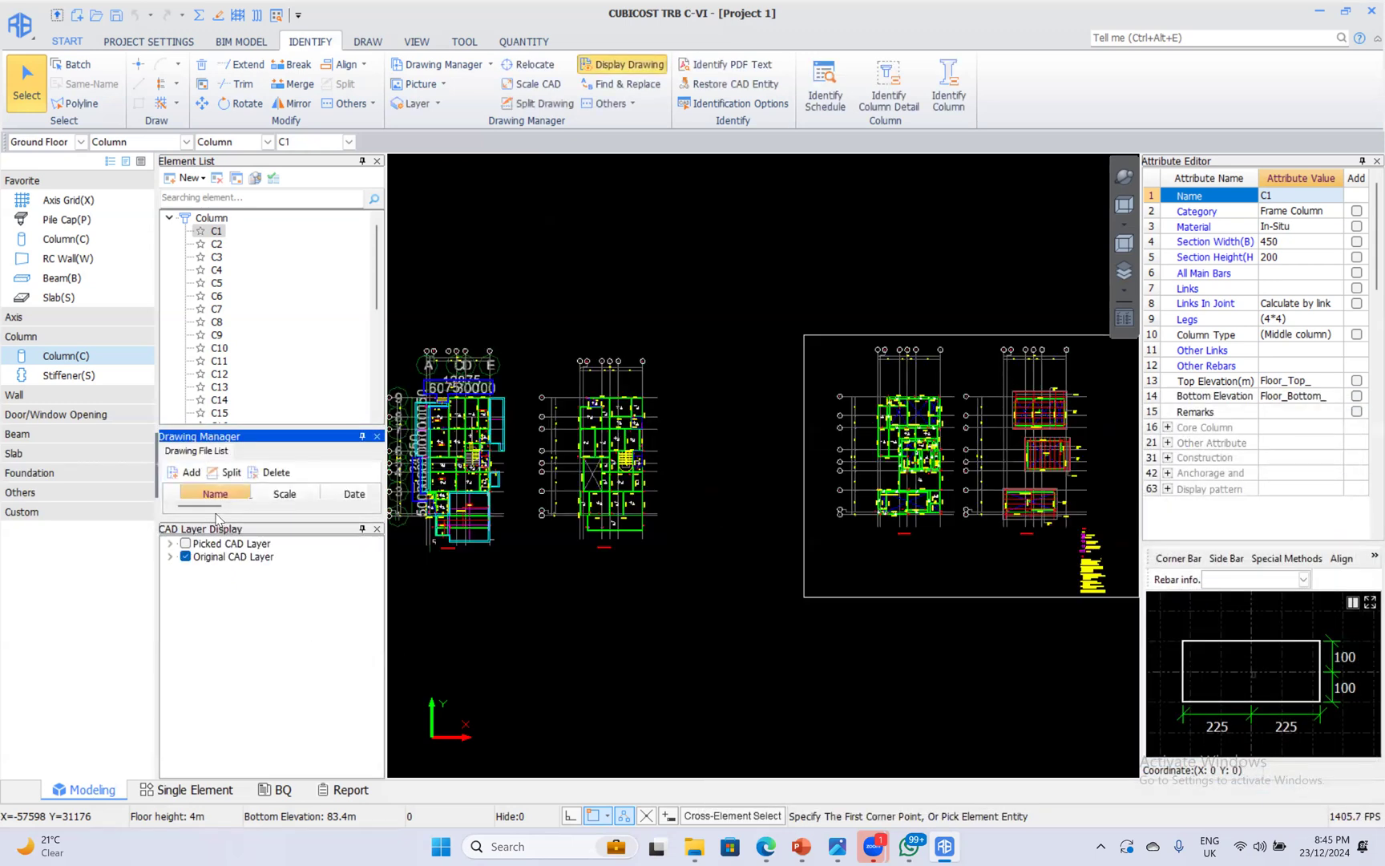
Open the 04. Column Detail drawing and bring its column schedule below the floor plan into view.
left_click_drag(242, 589, 248, 622)
double_click(232, 559)
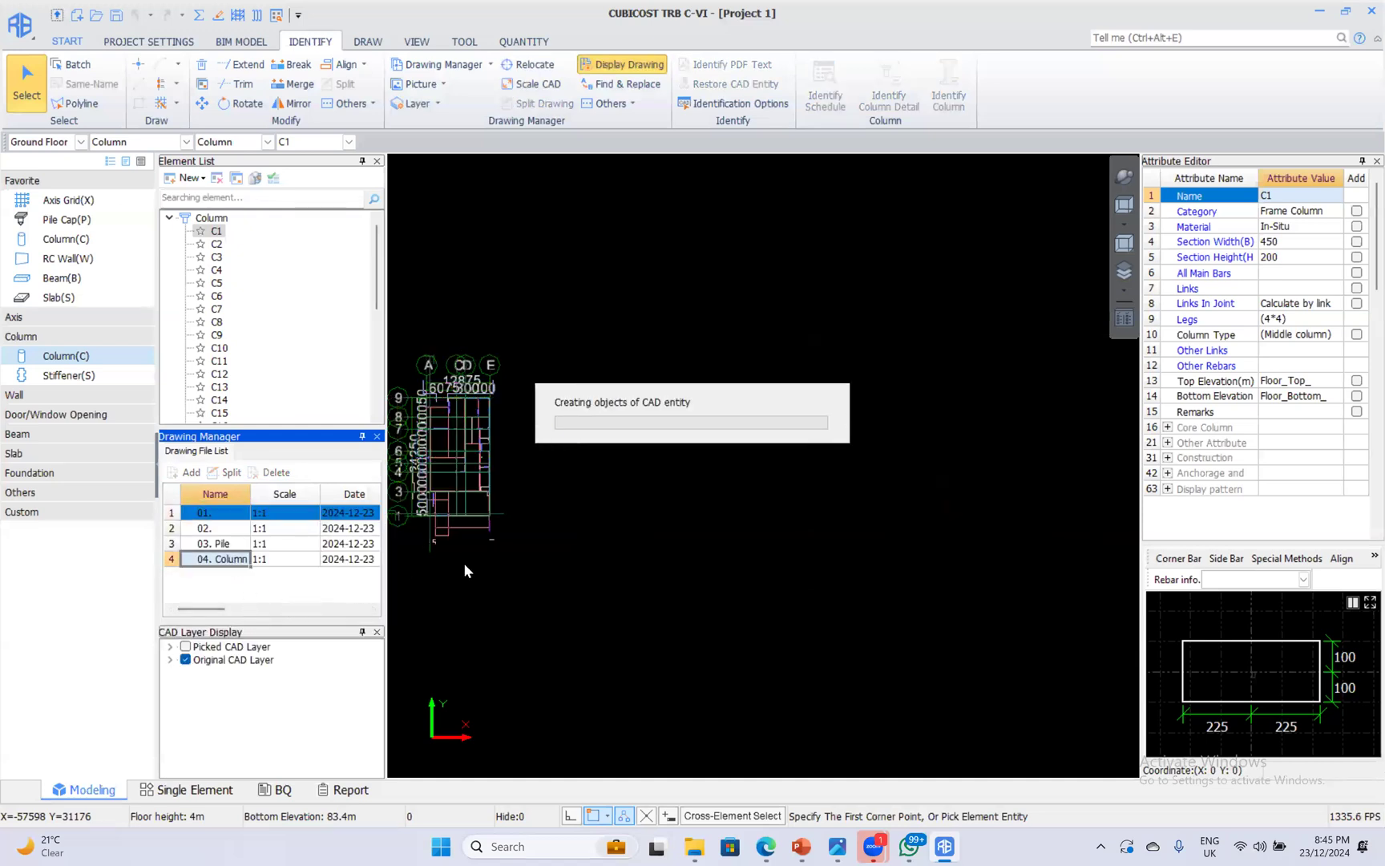
middle_click_drag(686, 677, 674, 495)
scroll(621, 529, "up", 8)
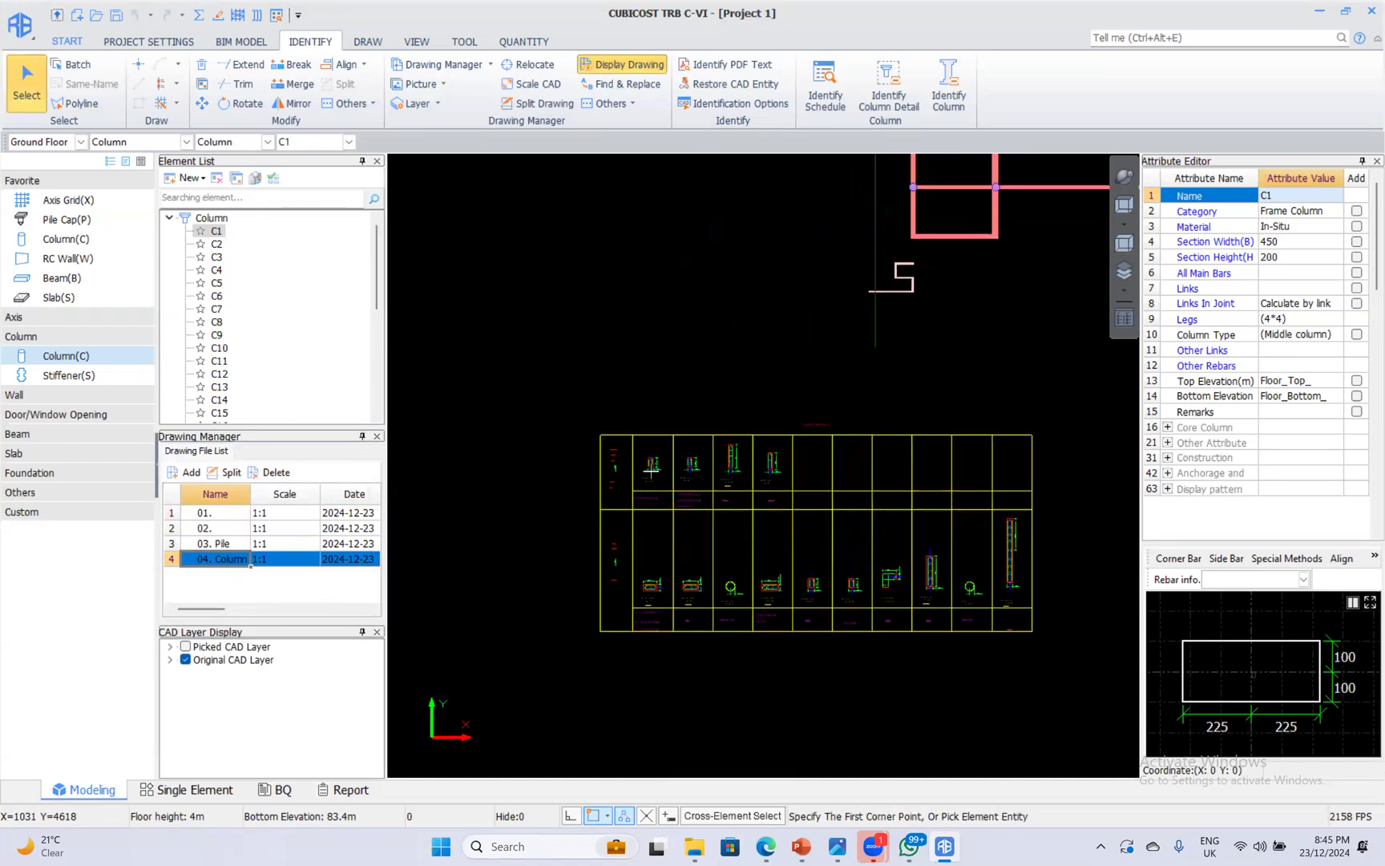
Examine the column schedule's detail for C1, including its section, main reinforcement, links and hook.
scroll(635, 585, "up", 2)
middle_click_drag(638, 593, 646, 365)
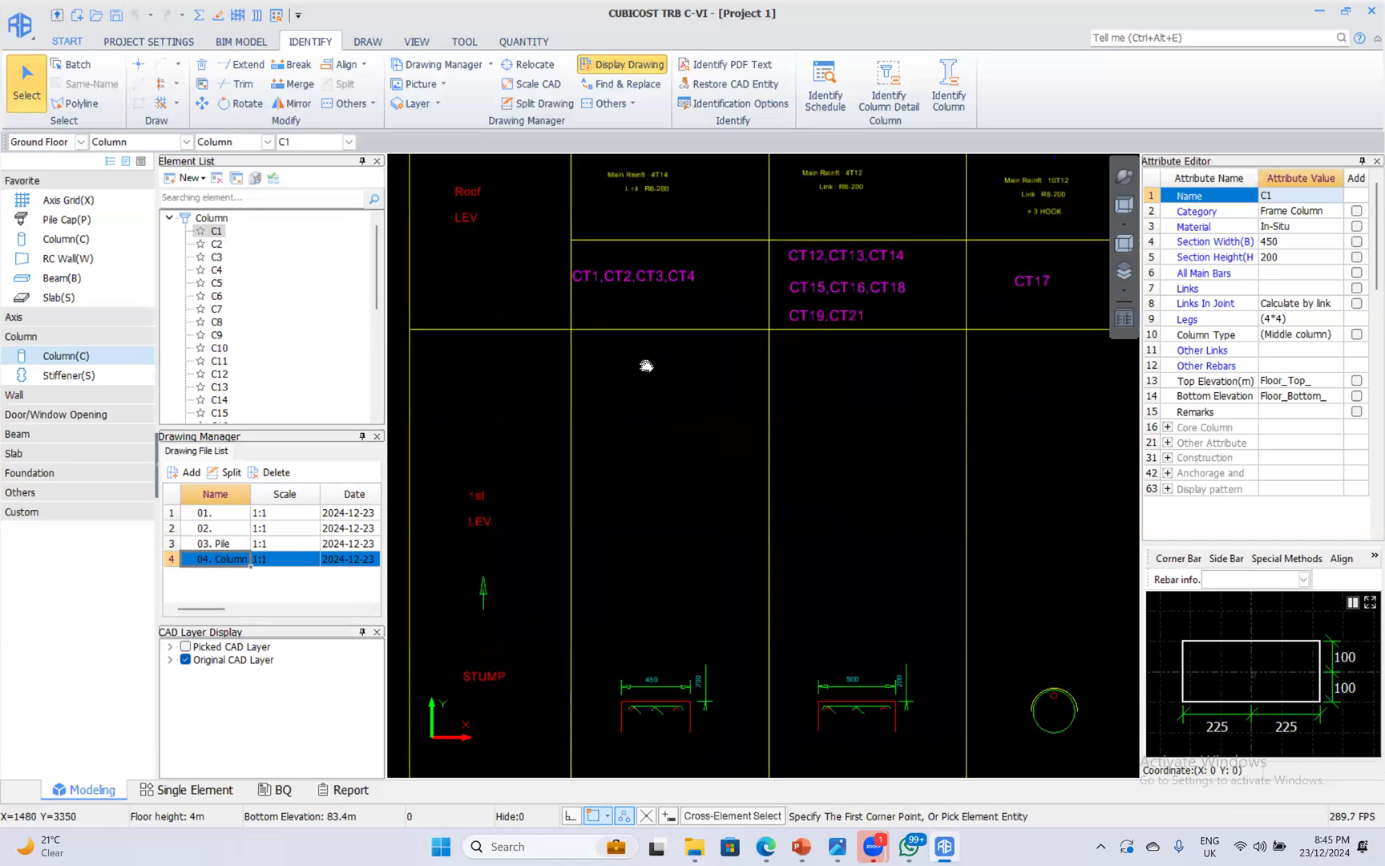
scroll(645, 705, "up", 3)
middle_click_drag(645, 710, 632, 545)
scroll(628, 579, "down", 3)
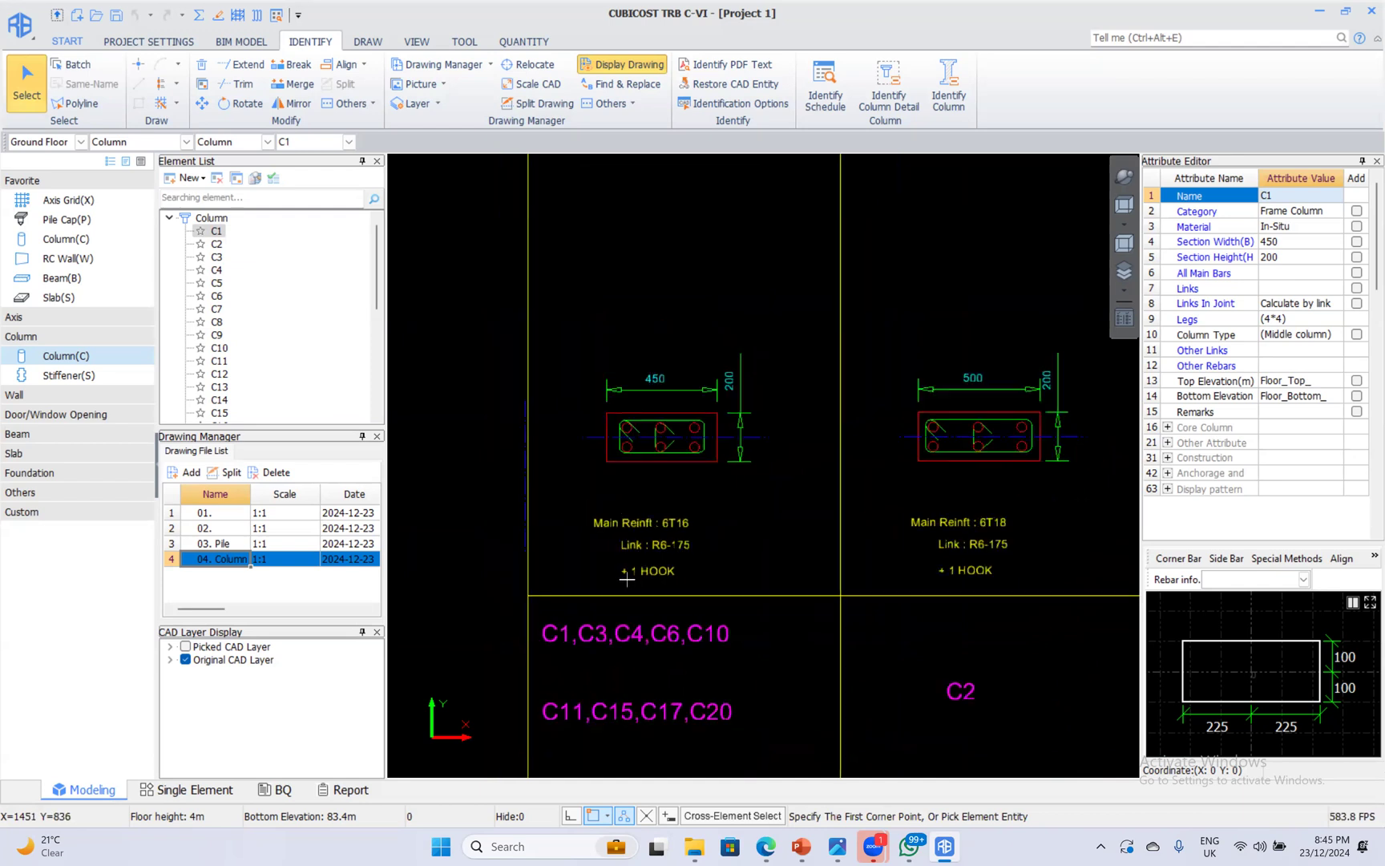
scroll(671, 498, "up", 2)
scroll(697, 452, "up", 1)
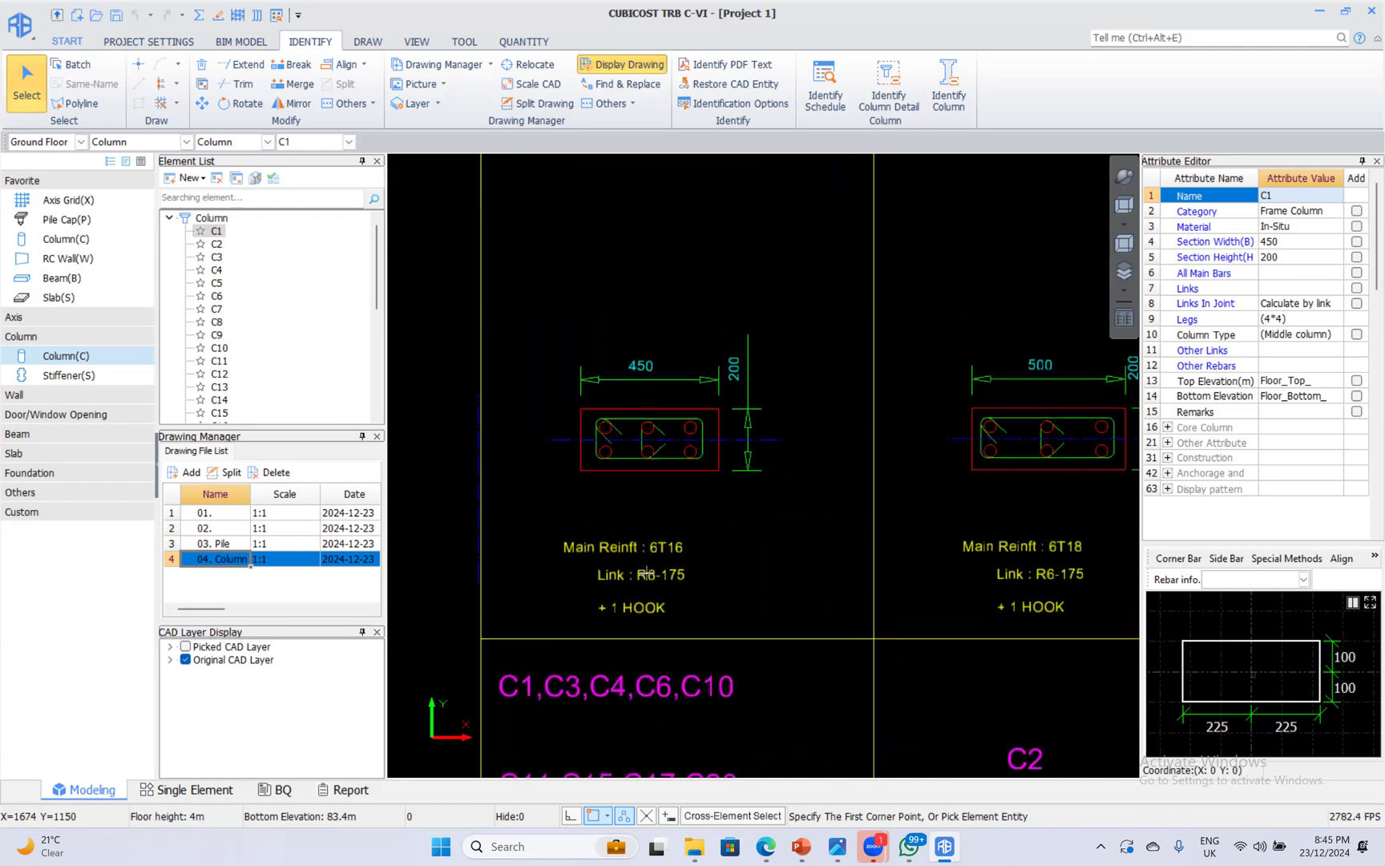
scroll(647, 573, "up", 1)
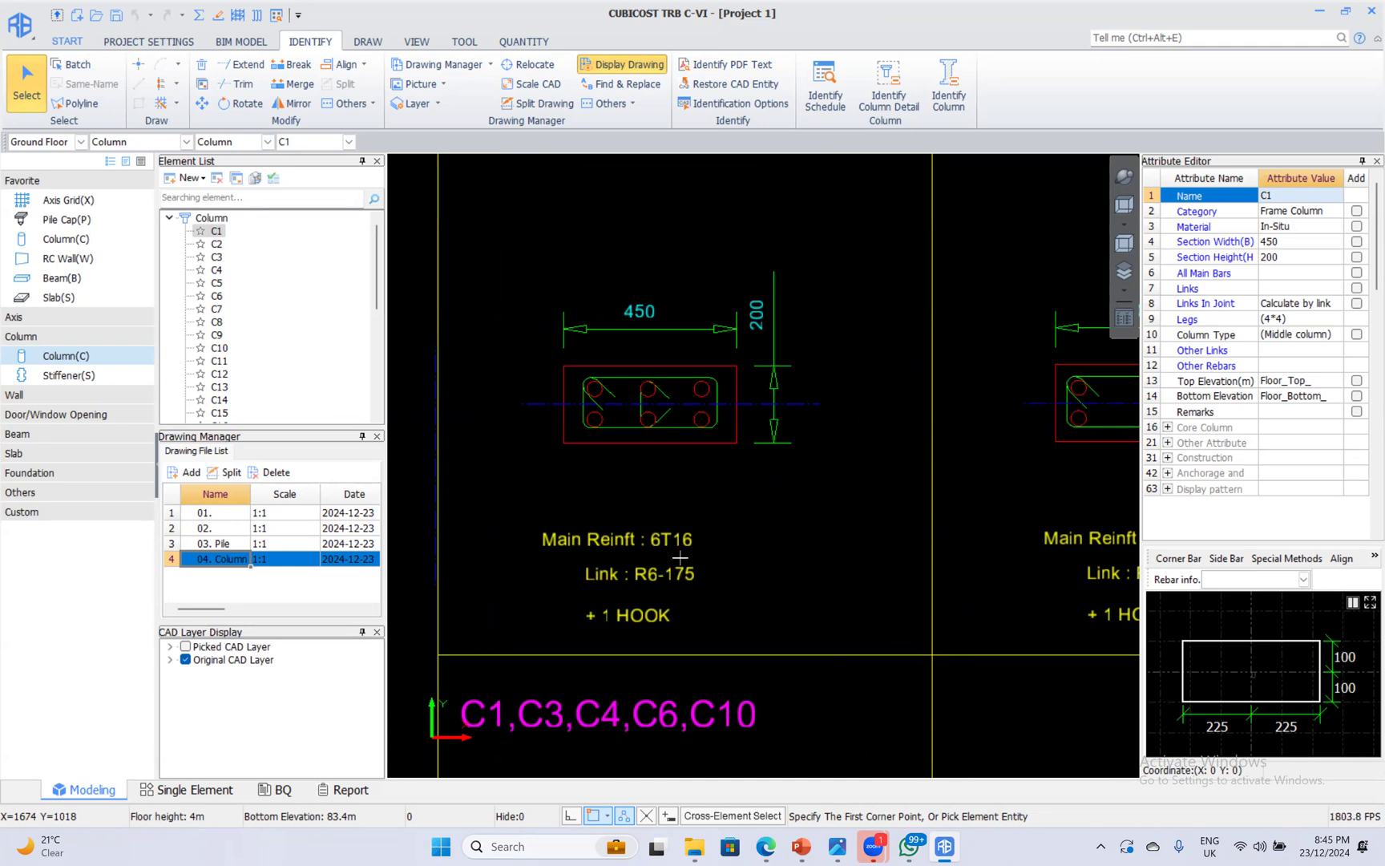
scroll(640, 593, "down", 2)
scroll(639, 593, "up", 3)
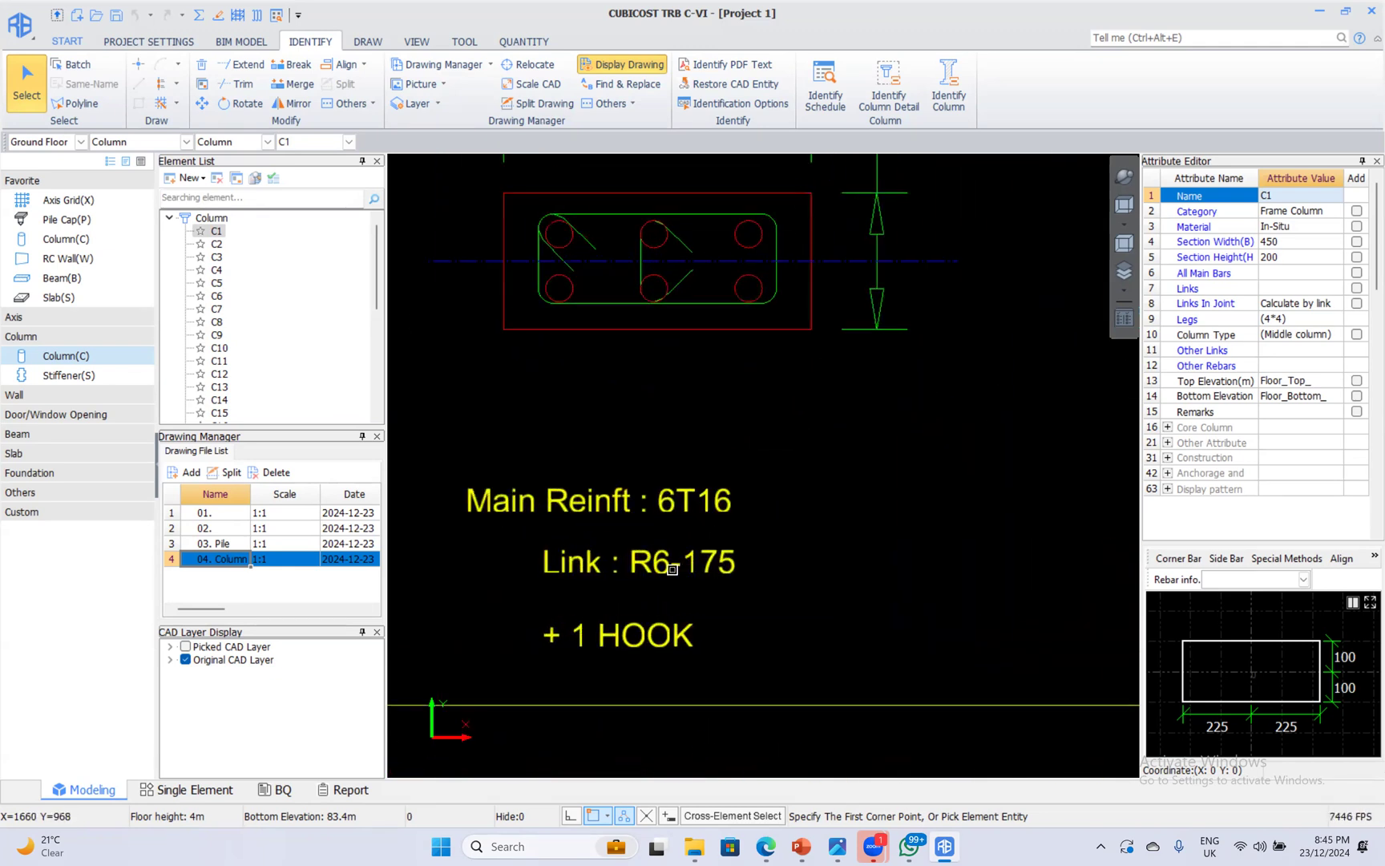
Return to the floor plan, locate column C1 on grid 9 between A and C, and open element C1's attributes for editing.
scroll(639, 594, "down", 5)
scroll(633, 593, "down", 8)
middle_click_drag(761, 467, 712, 589)
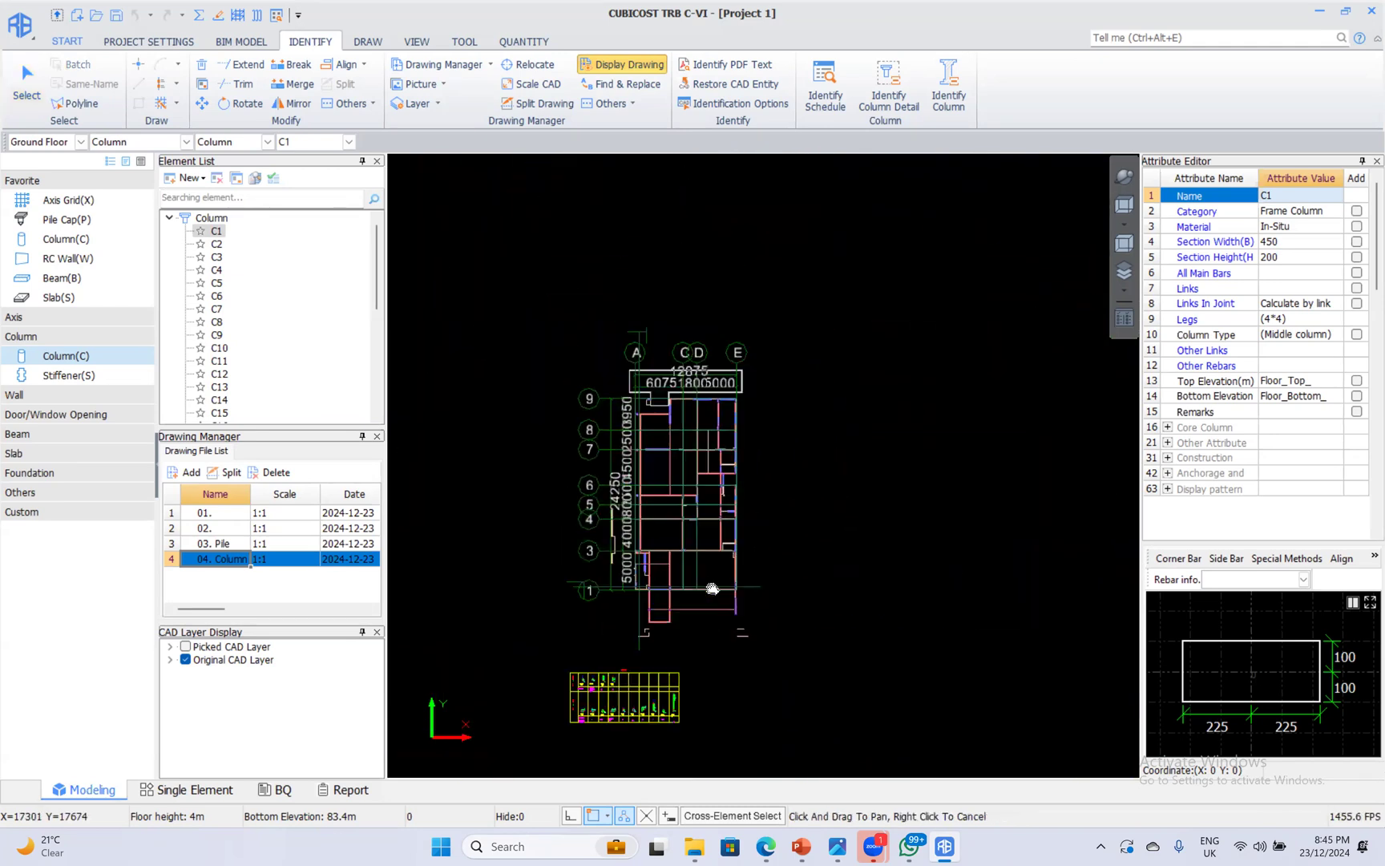
scroll(644, 421, "up", 7)
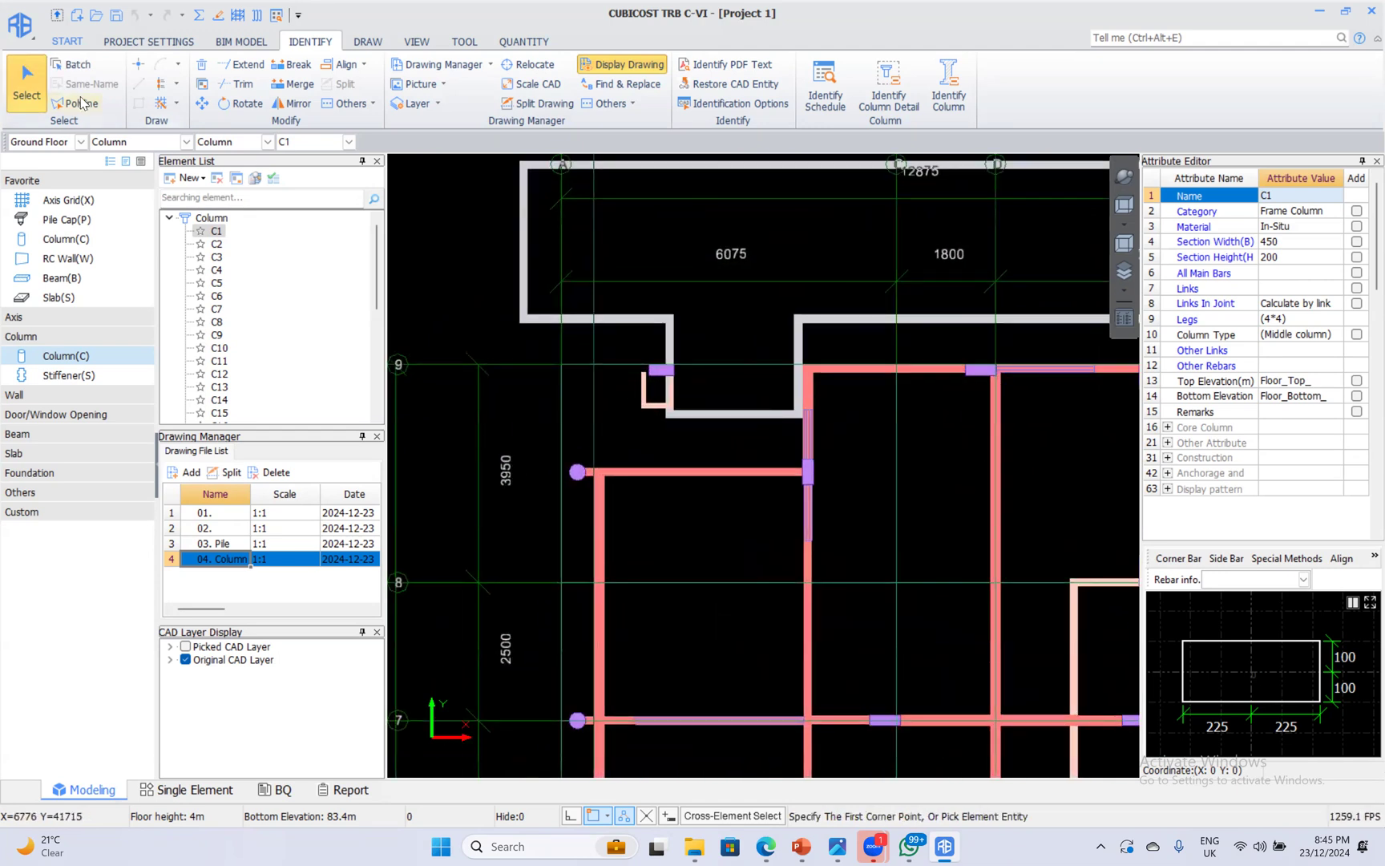
scroll(690, 364, "up", 2)
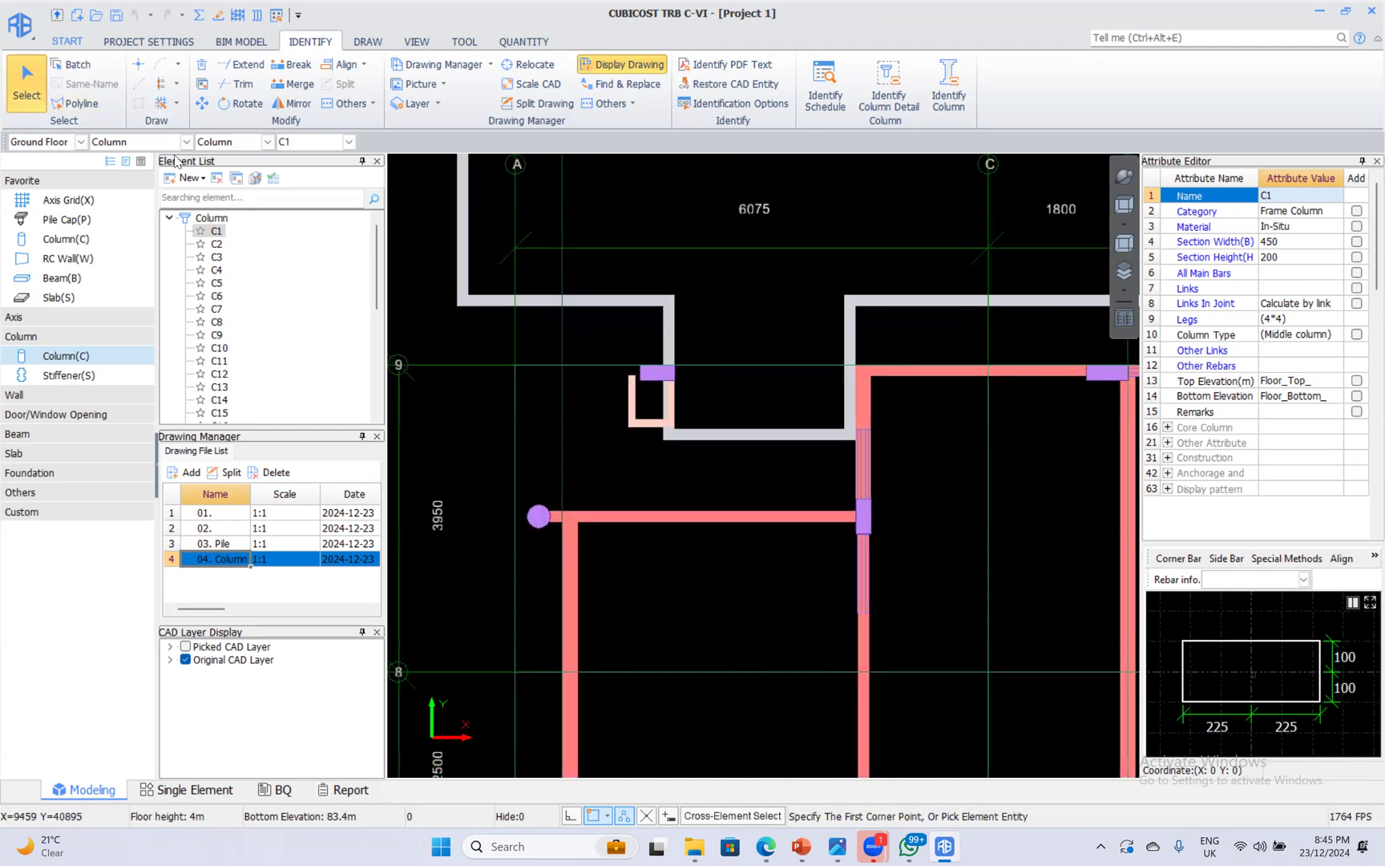
scroll(659, 373, "up", 1)
left_click(670, 371)
left_click(217, 232)
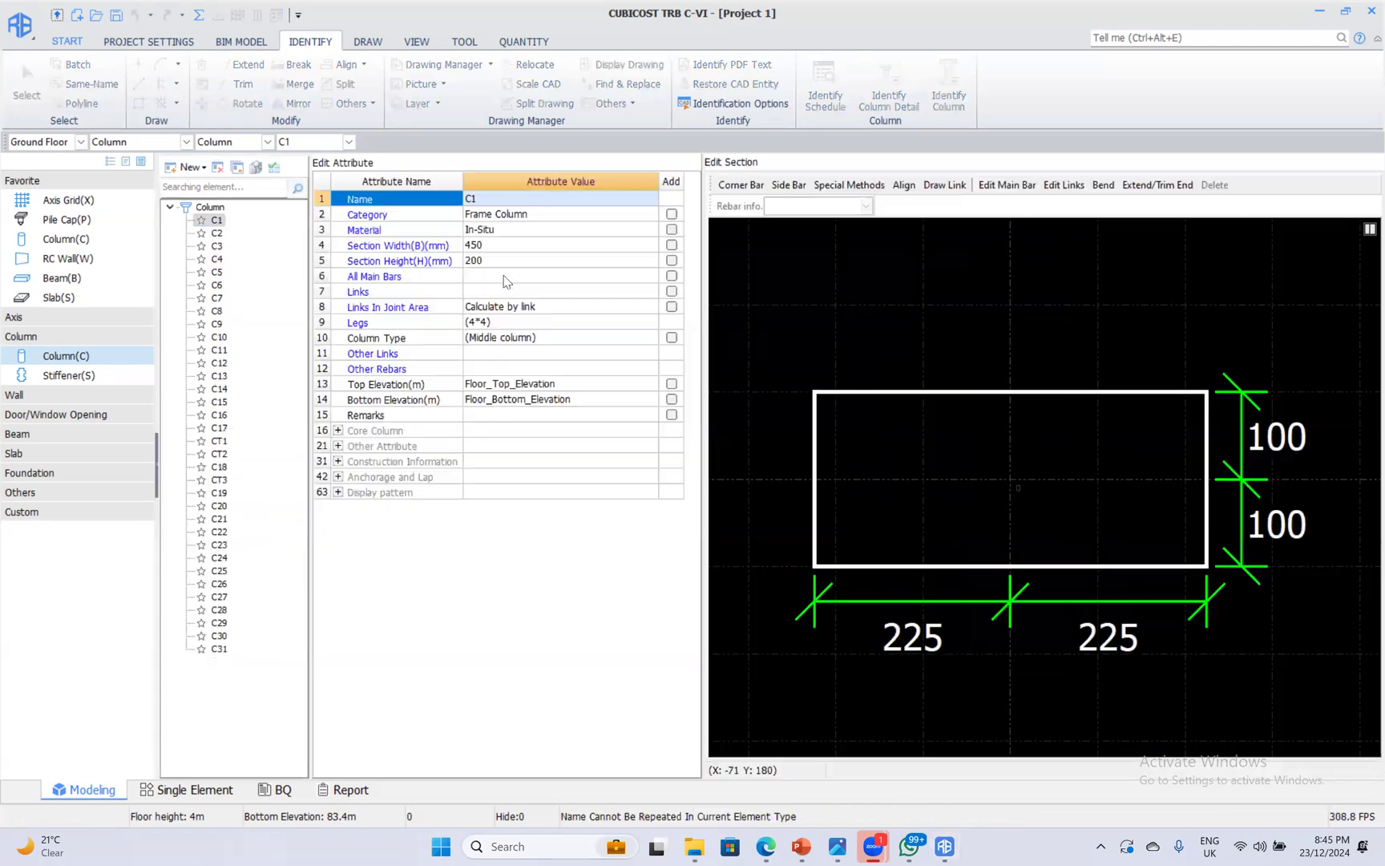
Set column C1's main bars to 6T16 and its links to R6@175.
left_click(503, 278)
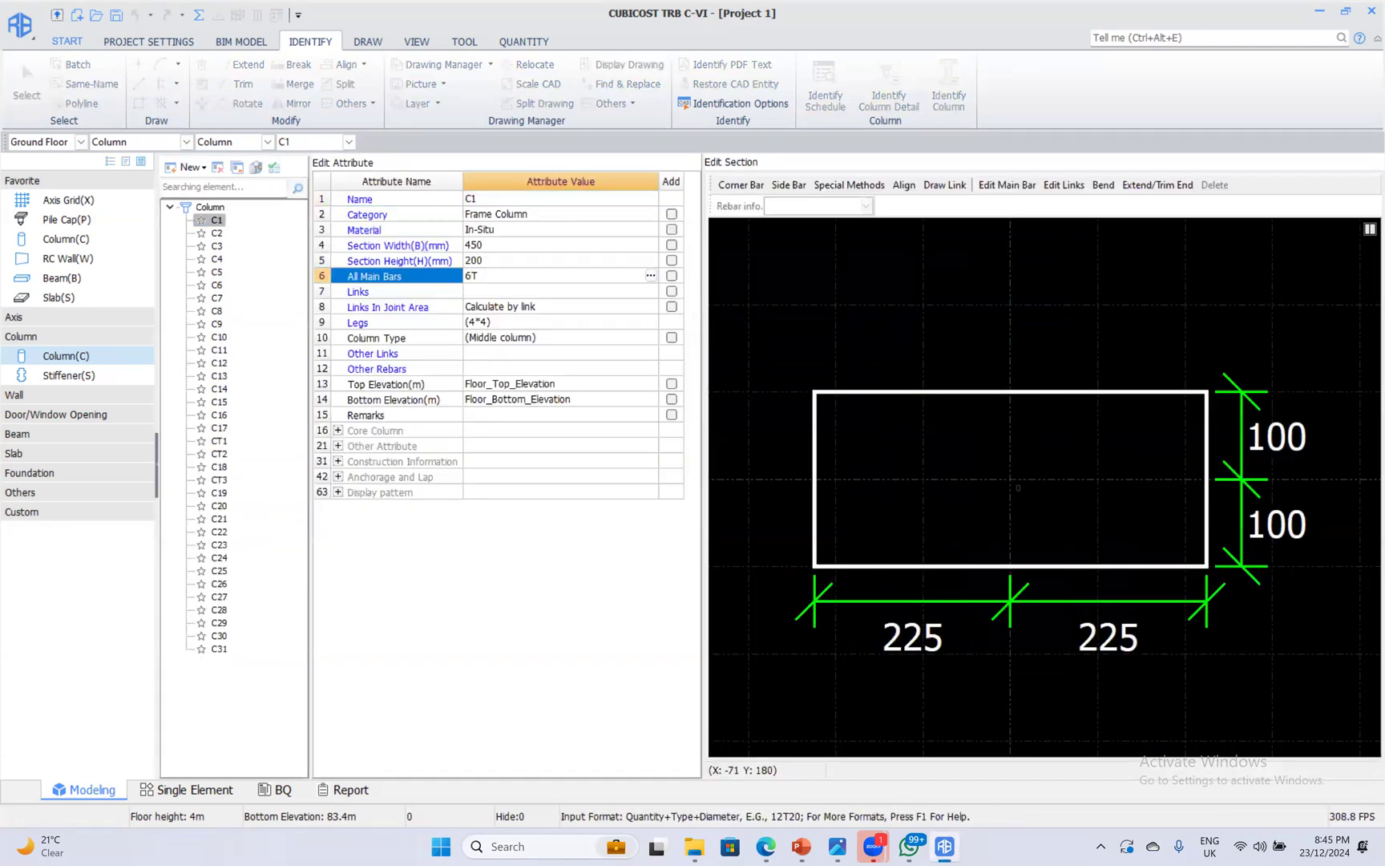
type("6T16")
left_click(512, 288)
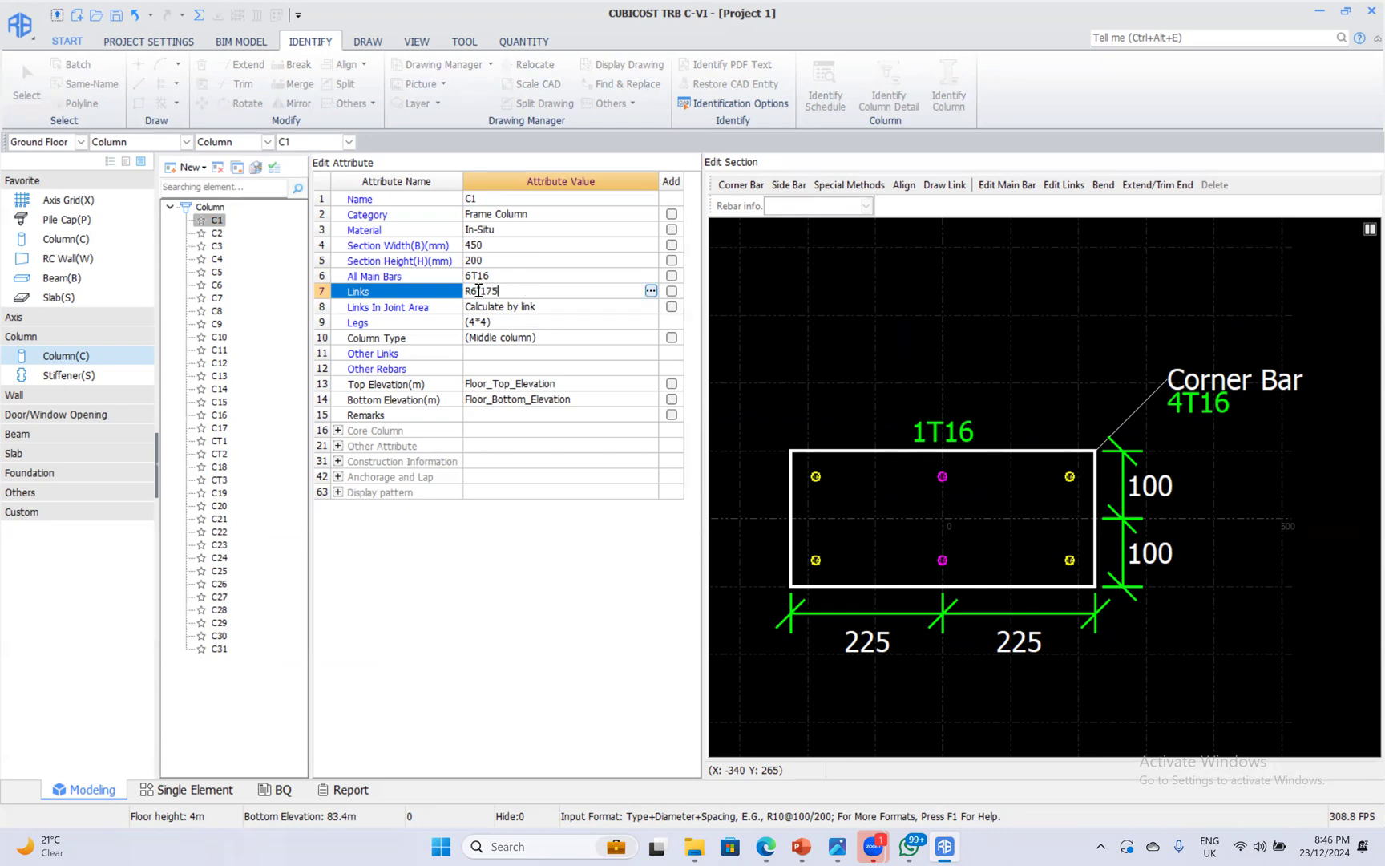
type("@")
key("Return")
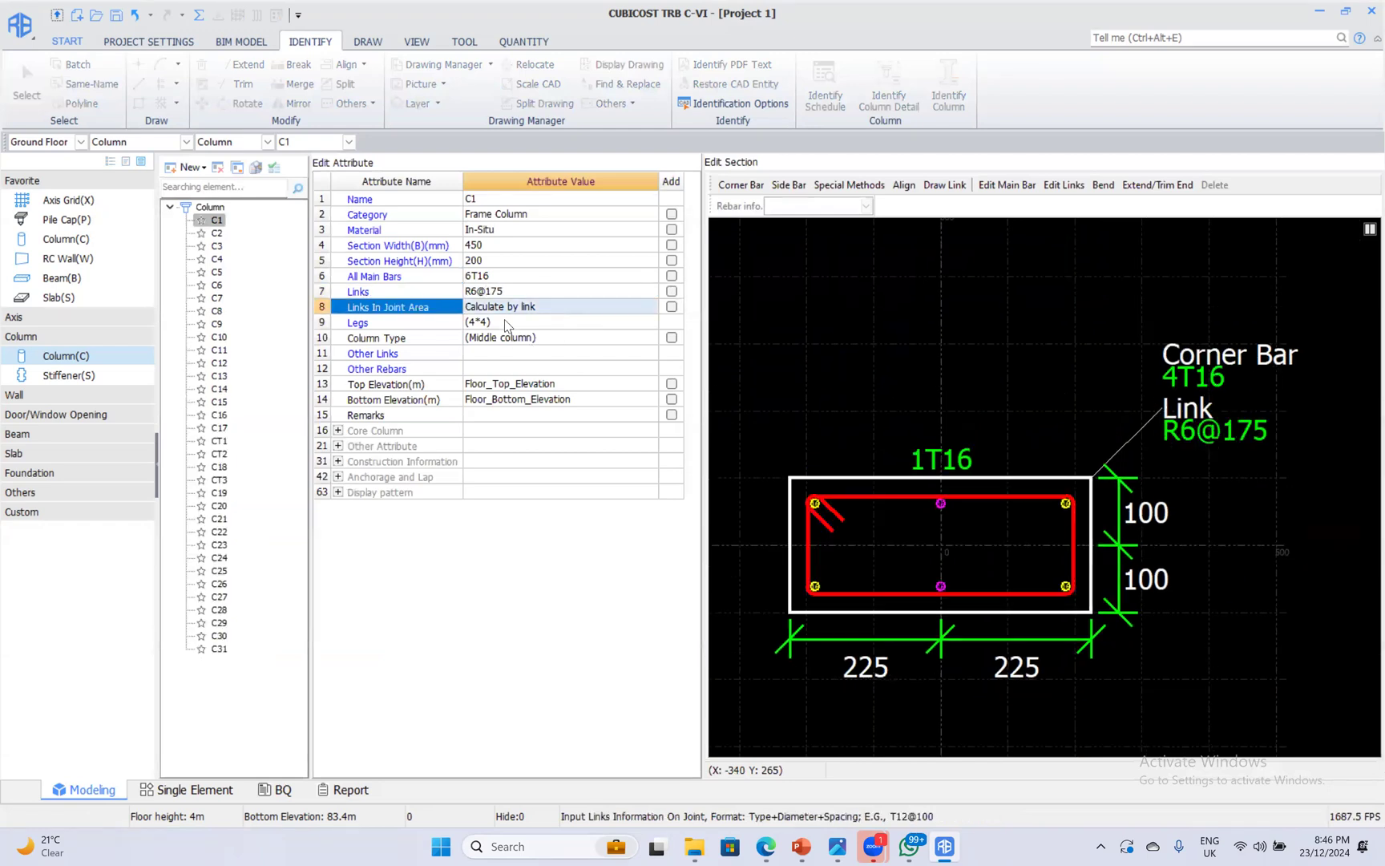
Set column C1's link legs to 3*2 and return to the model plan without placing another column.
left_click(486, 327)
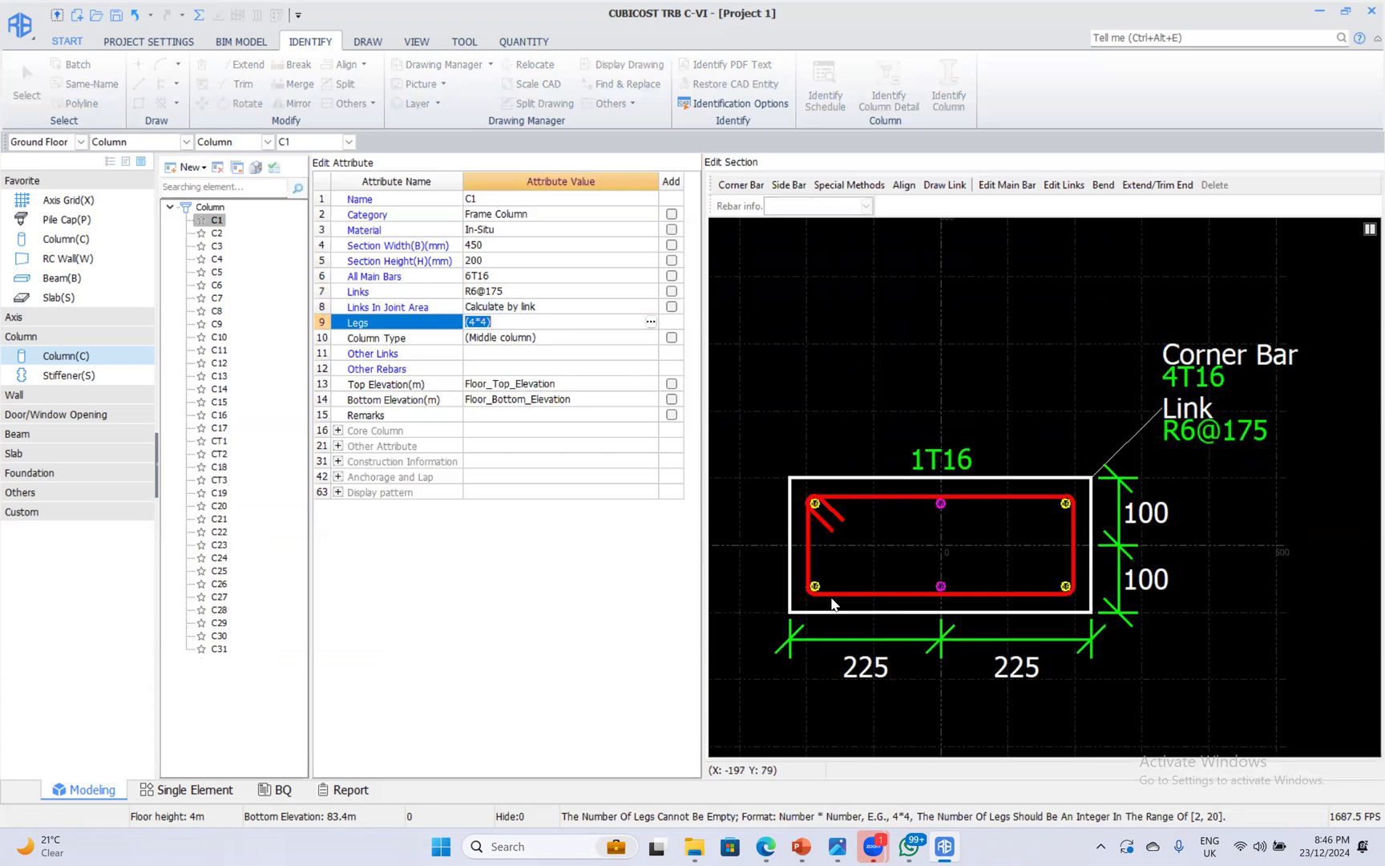
left_click(473, 321)
key("BackSpace")
type("3")
key("Return")
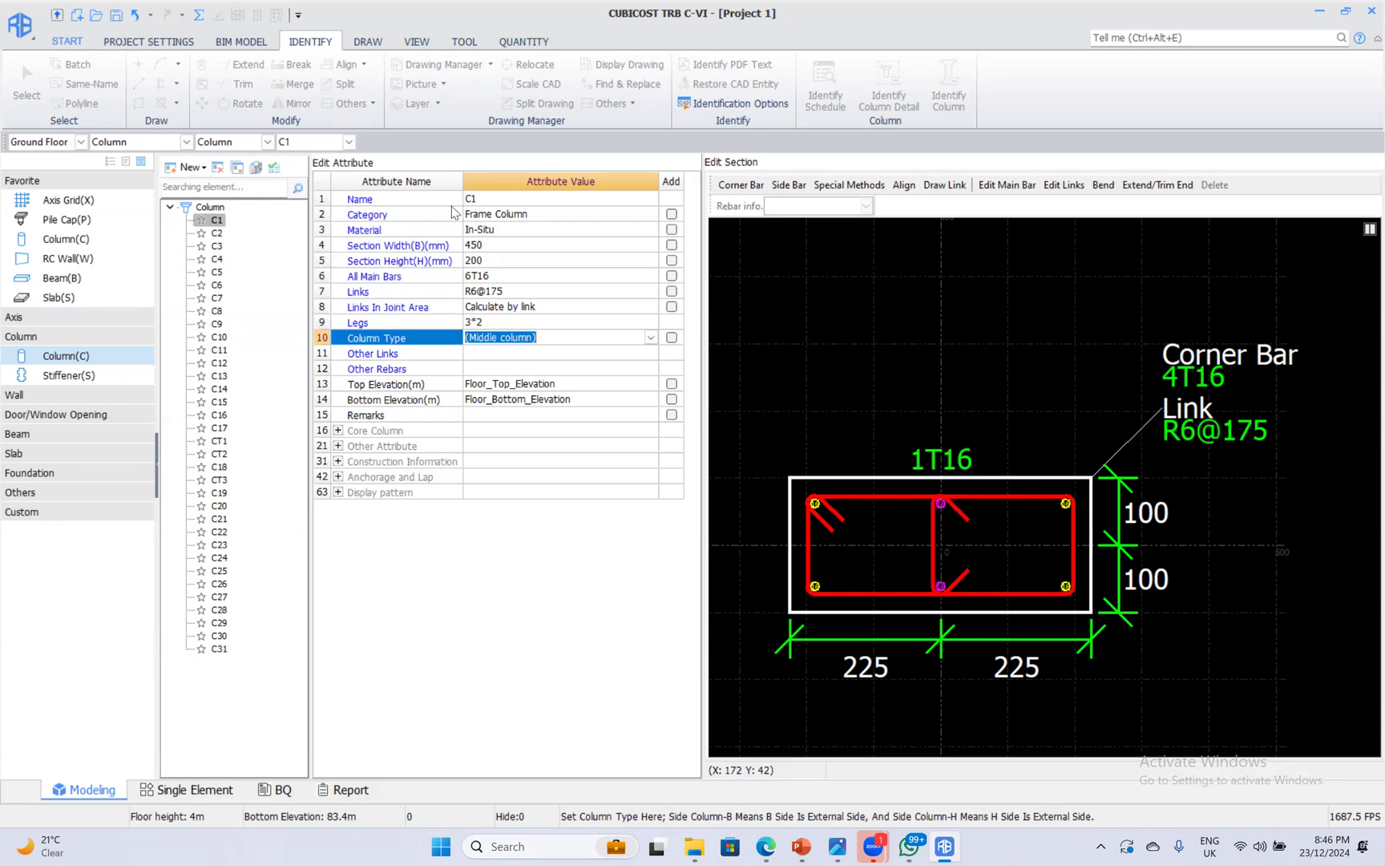
double_click(215, 222)
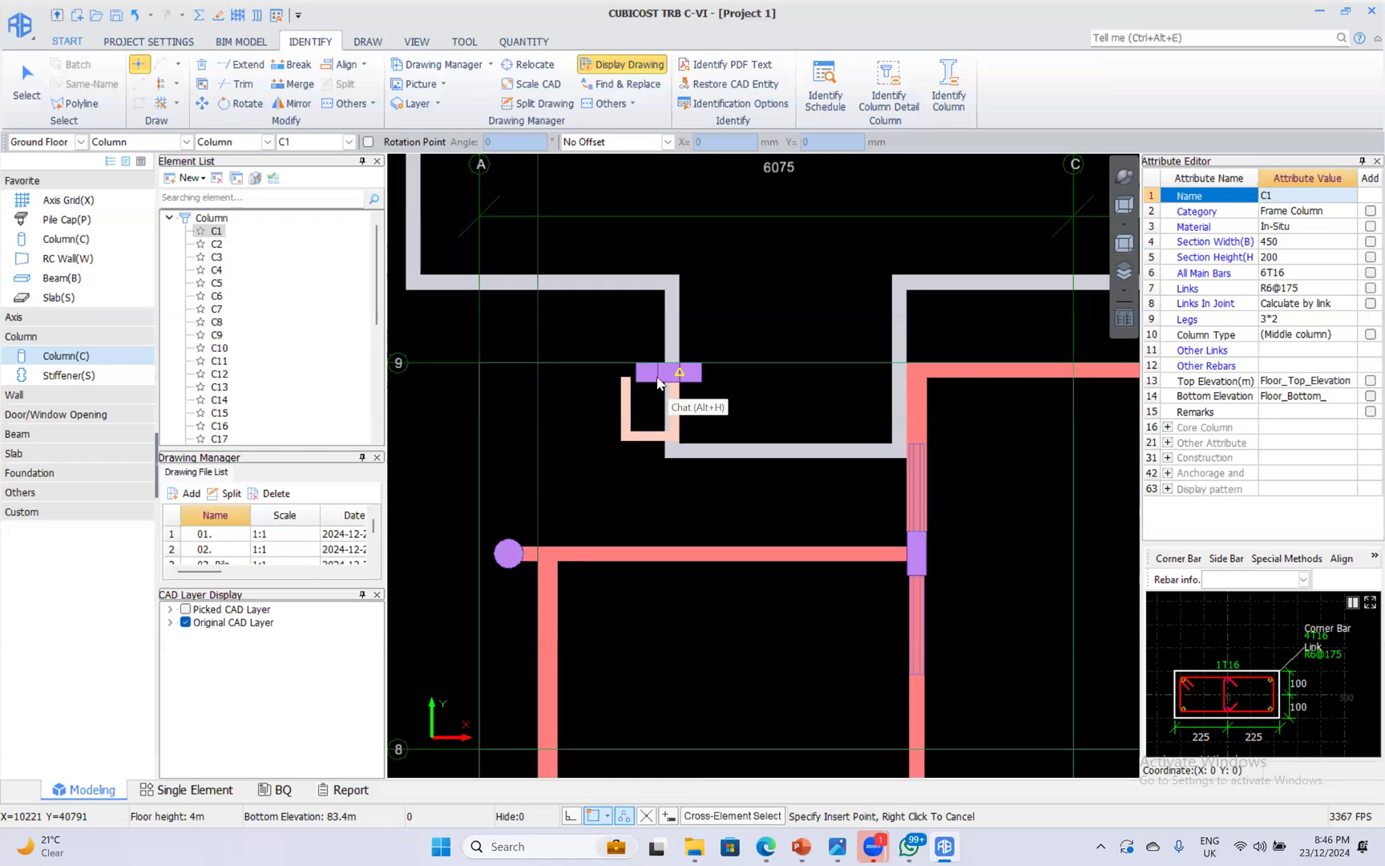
left_click(636, 333)
right_click(658, 369)
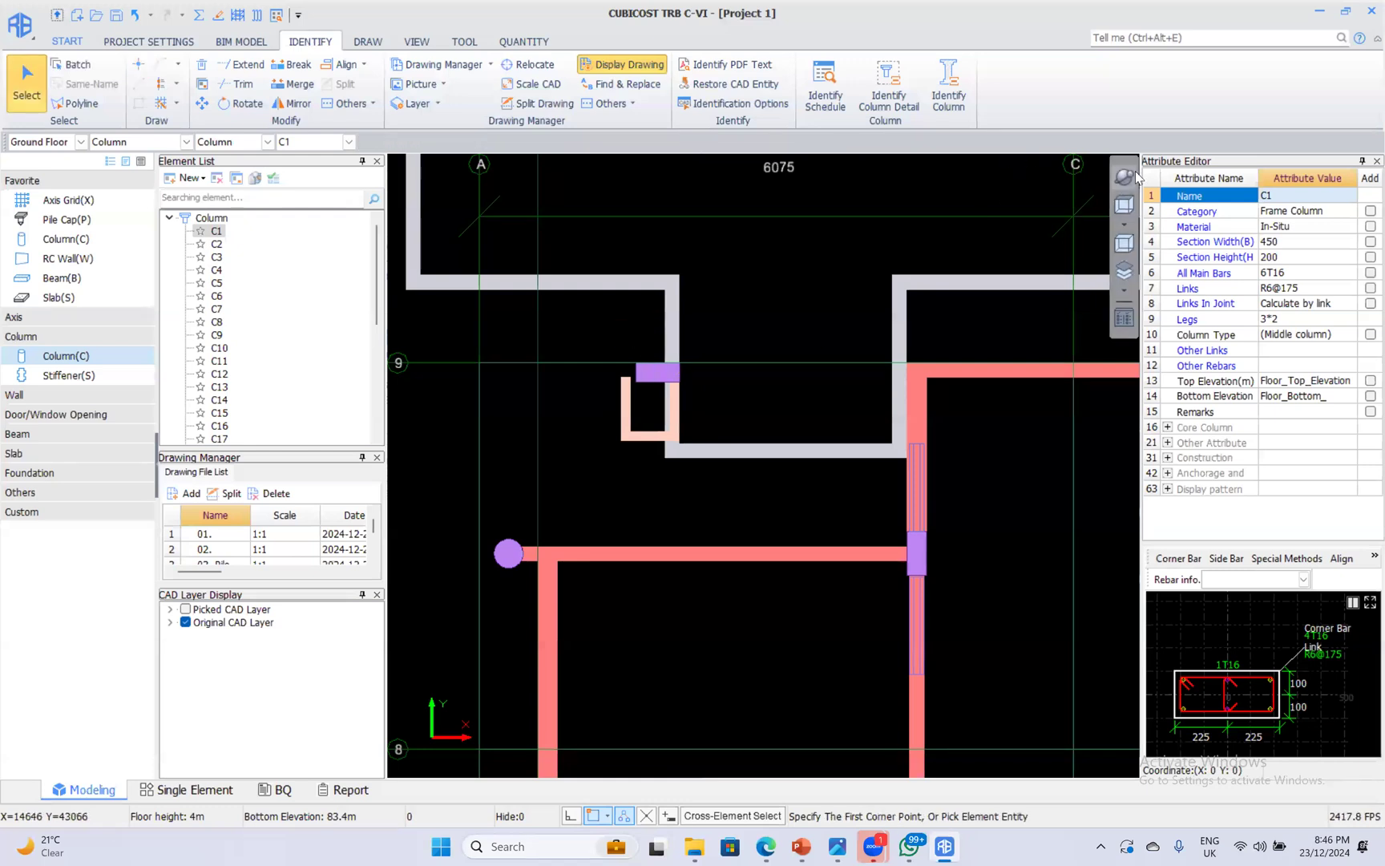
View column C1 on grid 9 in 3D and calculate the rebar quantity of that selected column.
left_click_drag(762, 576, 762, 469, "ctrl")
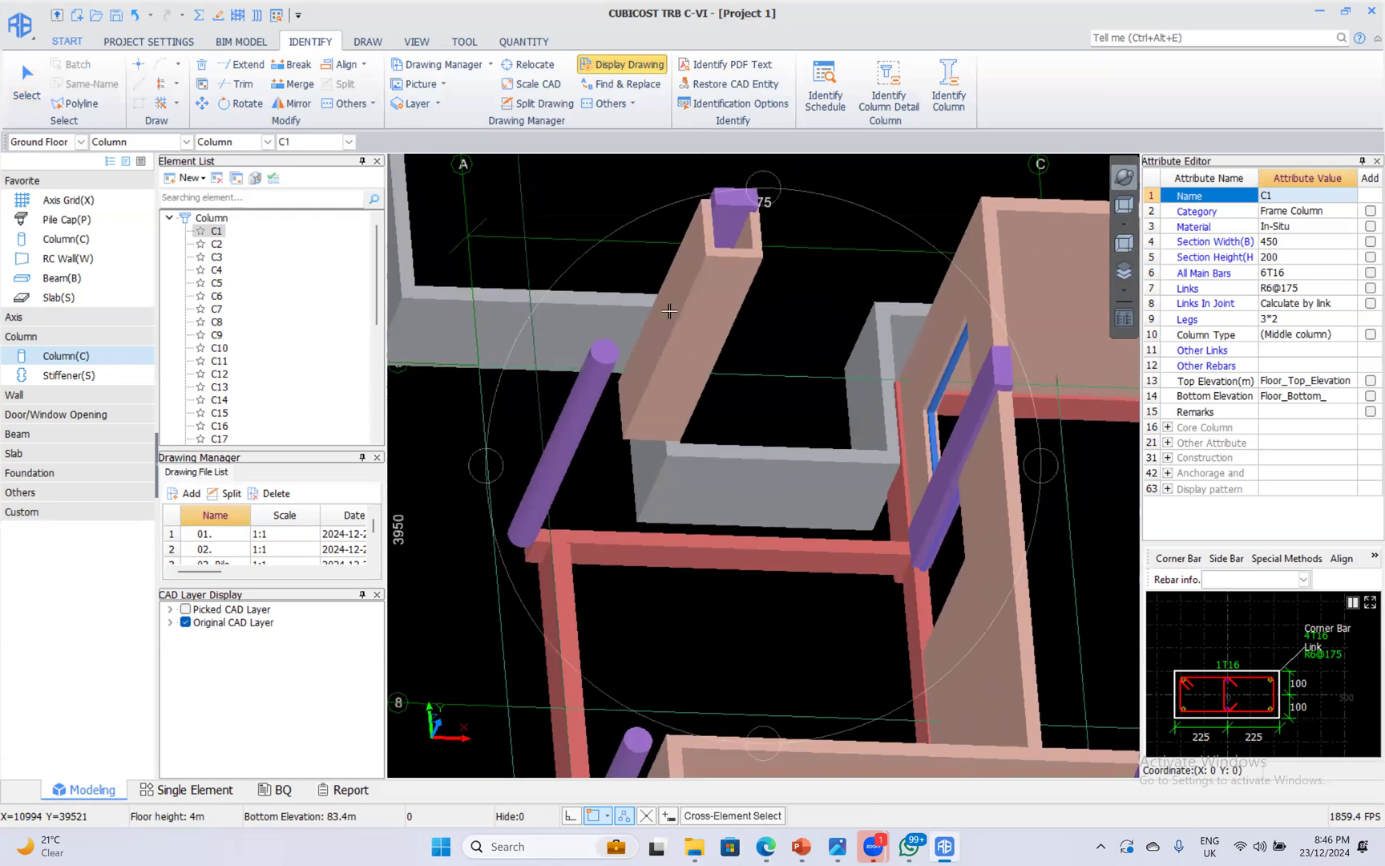
scroll(728, 268, "up", 3)
left_click(32, 84)
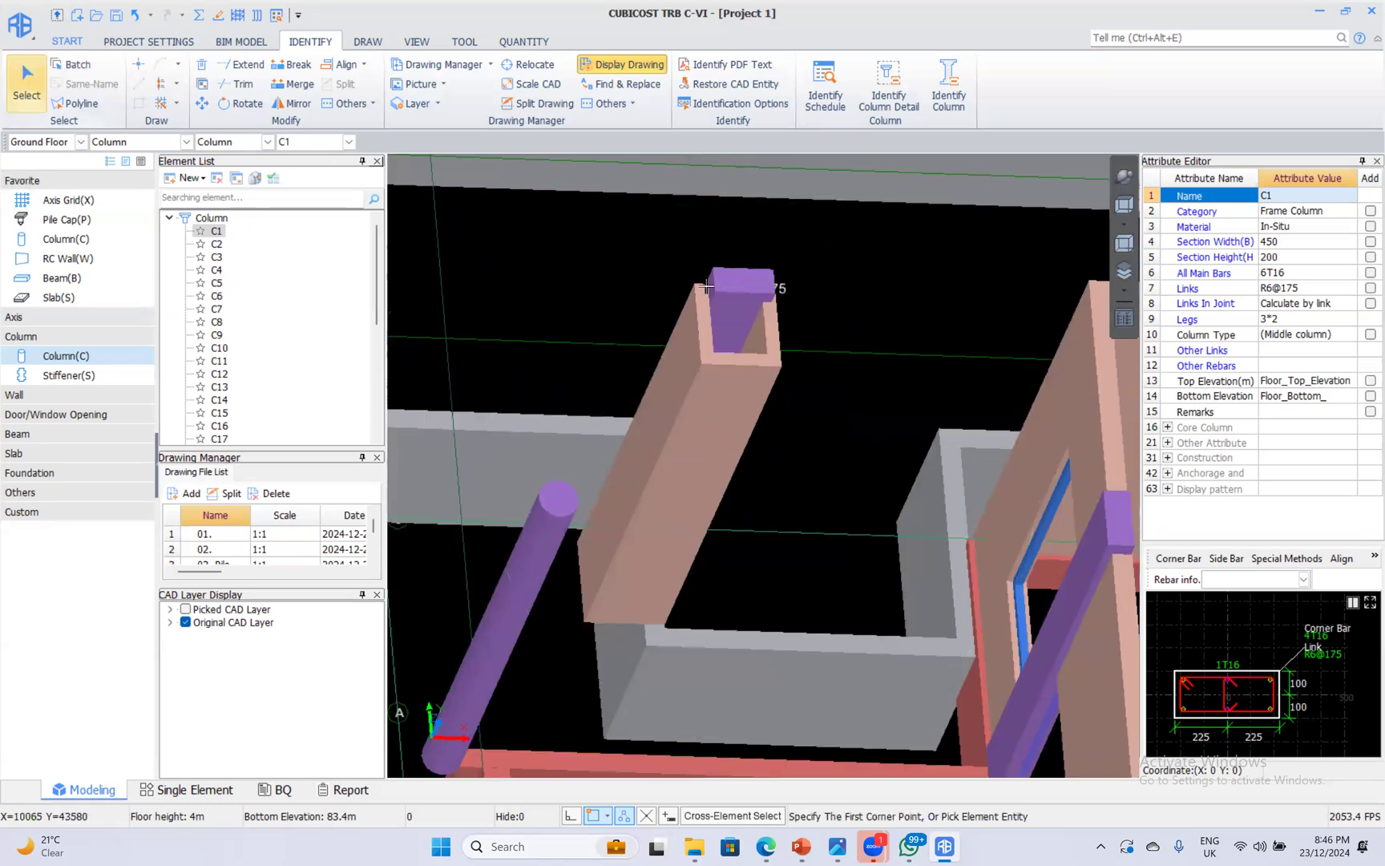
left_click(772, 334)
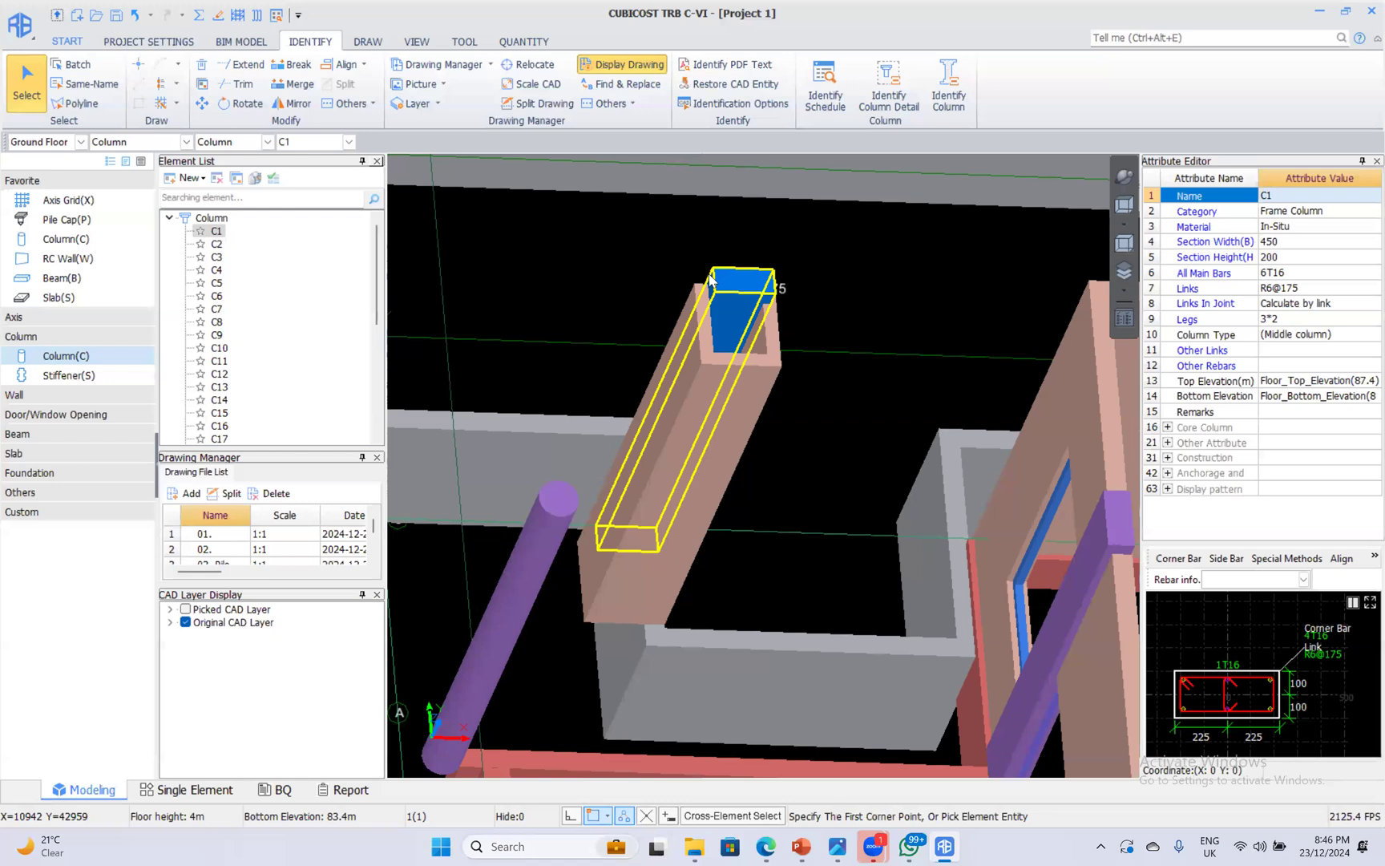
right_click(871, 734)
left_click(745, 727)
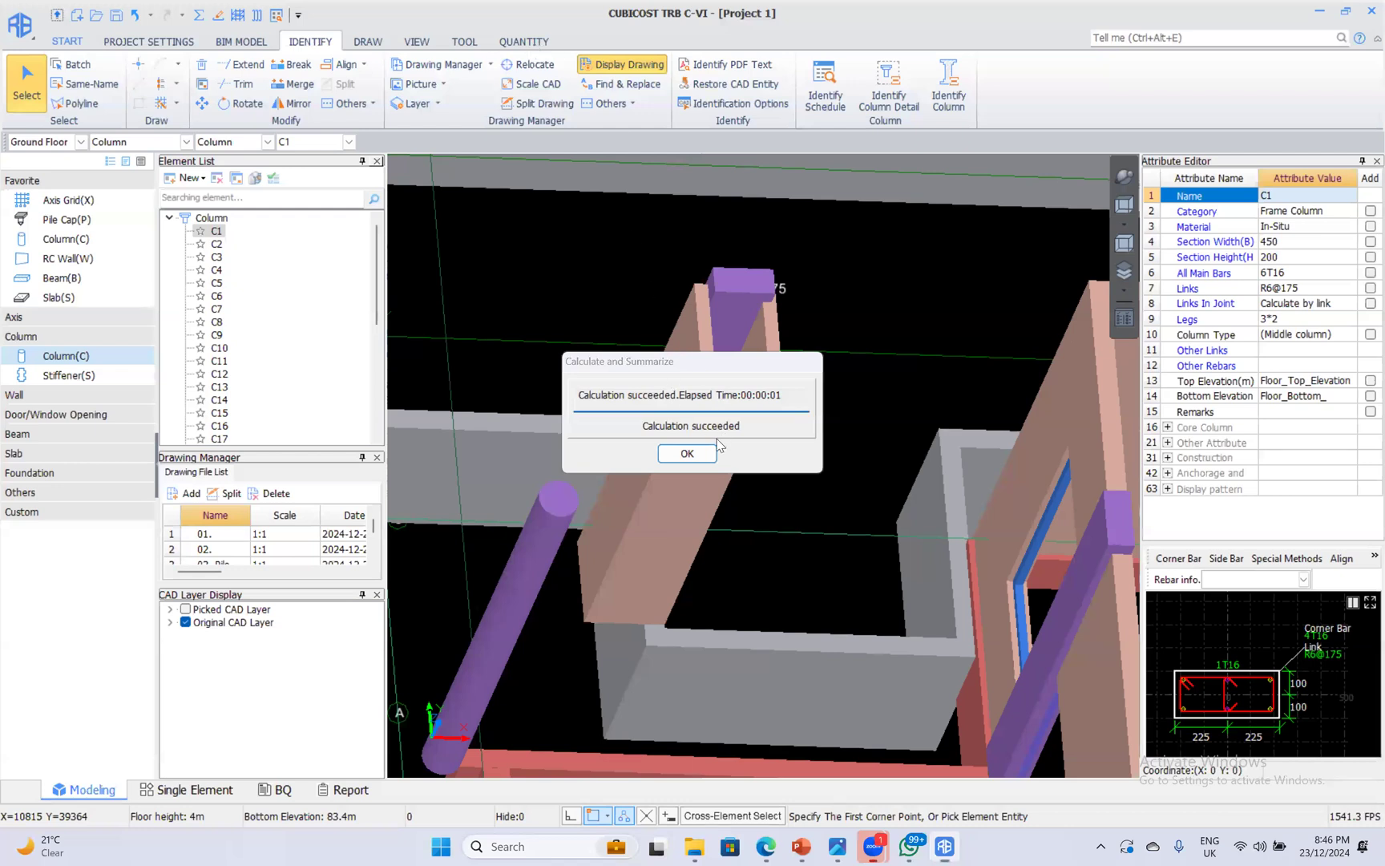
Display the calculated rebar of column C1 in 3D and view its main bars and links up close.
left_click(509, 42)
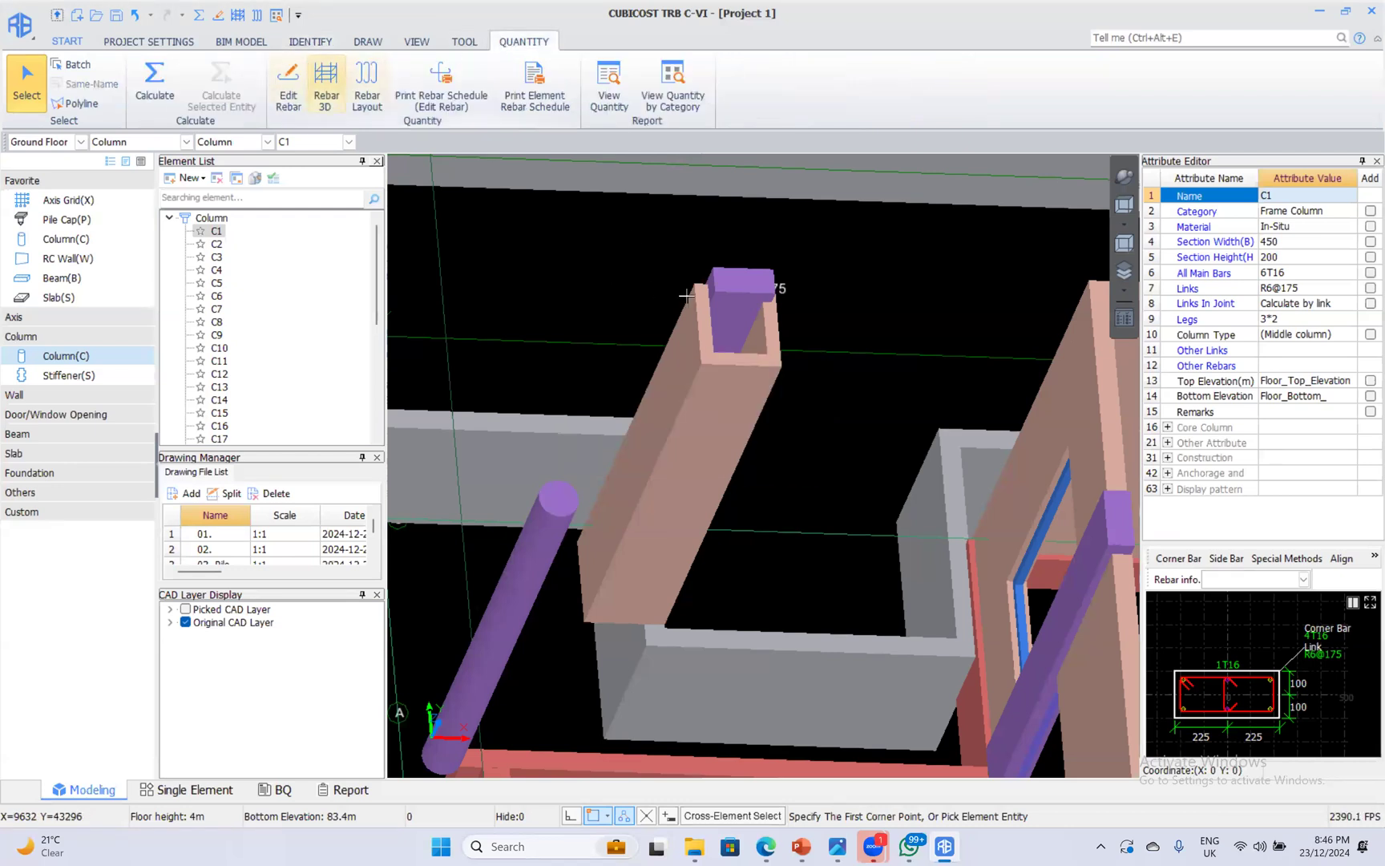
left_click(741, 294)
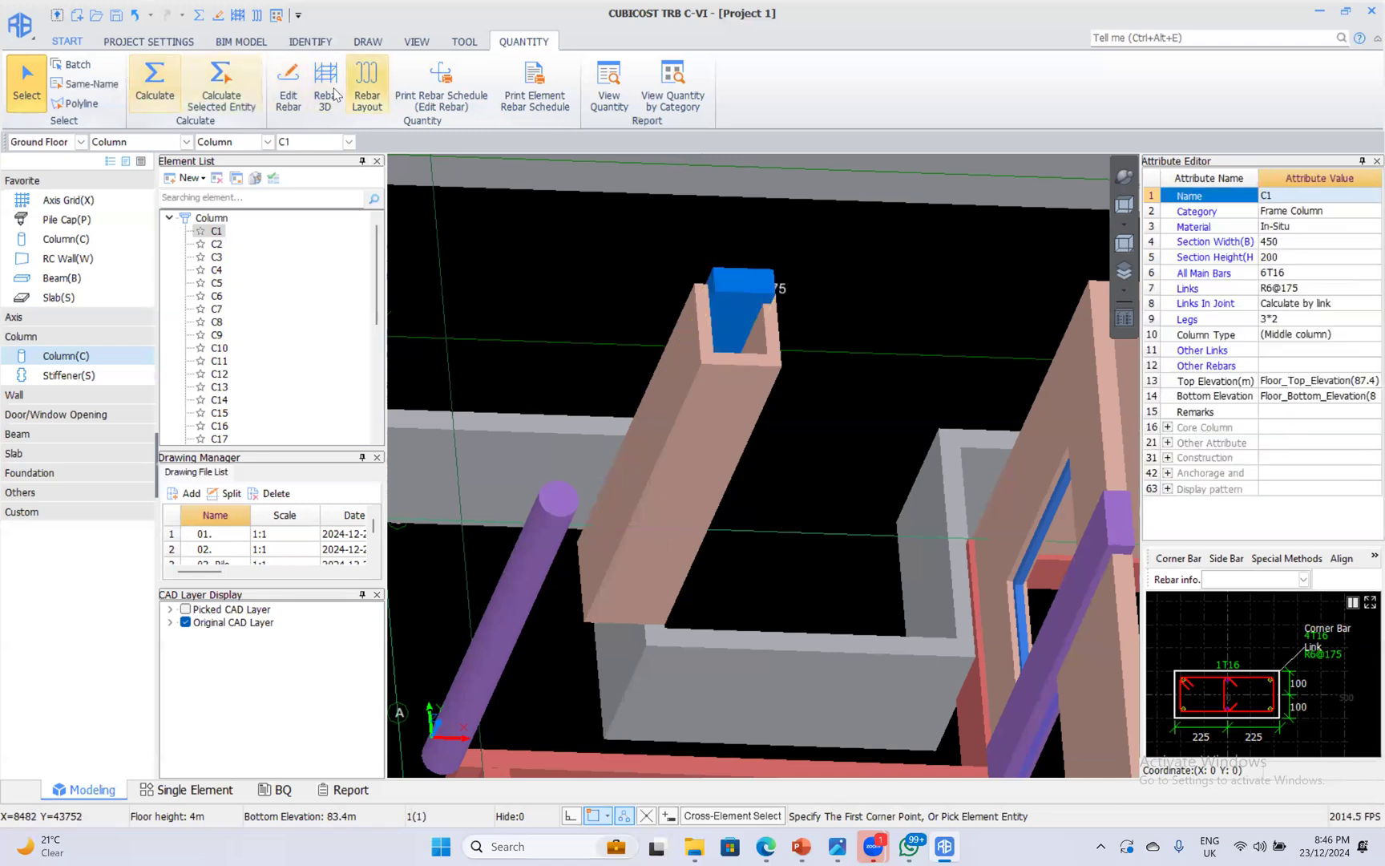
left_click_drag(617, 325, 497, 392)
scroll(496, 392, "up", 3)
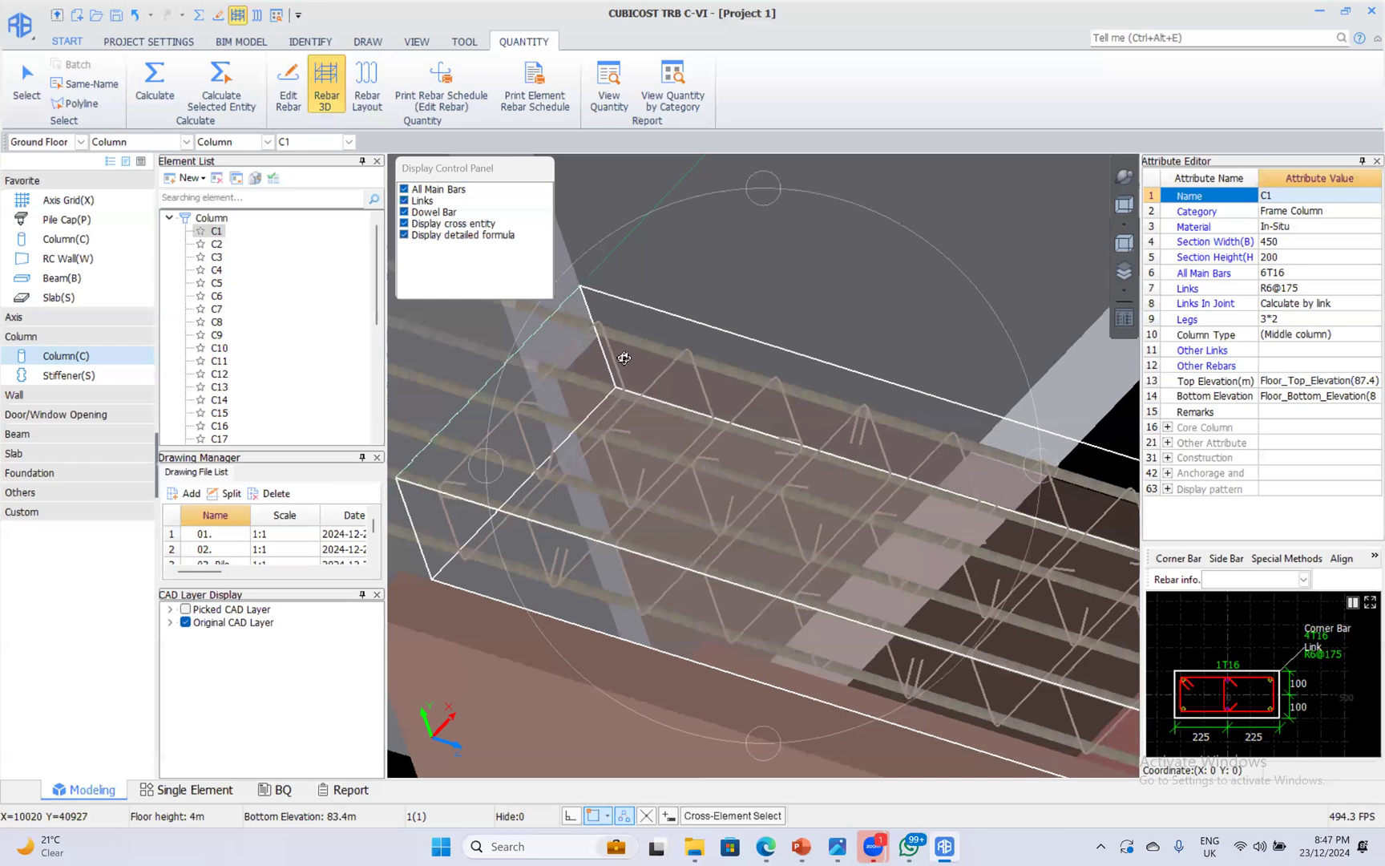
Generate the element rebar schedule for column C1, view its bars, links and hooks, and close it.
scroll(624, 361, "down", 5)
left_click_drag(805, 429, 763, 284)
key("Escape")
left_click(763, 284)
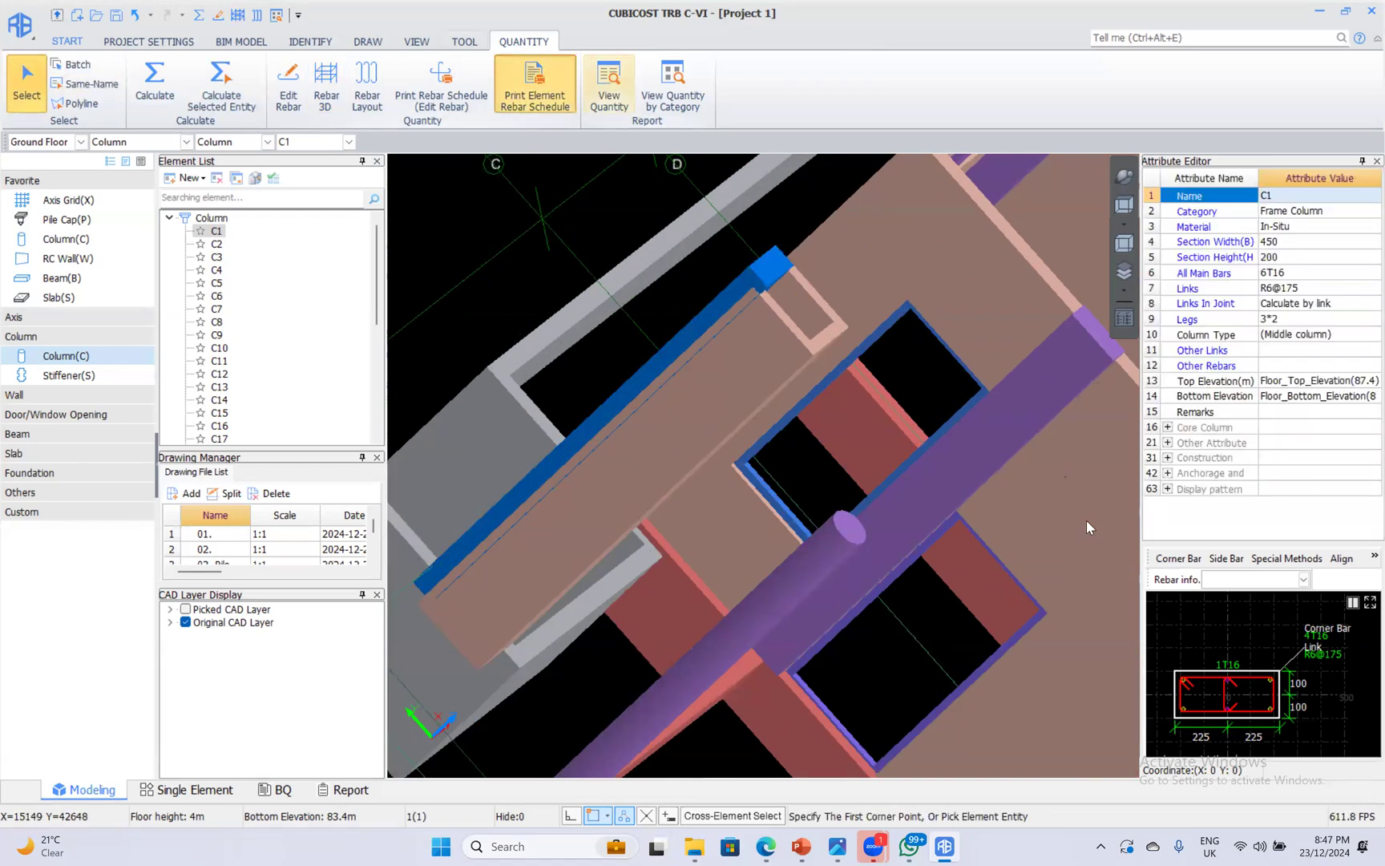
right_click(492, 313)
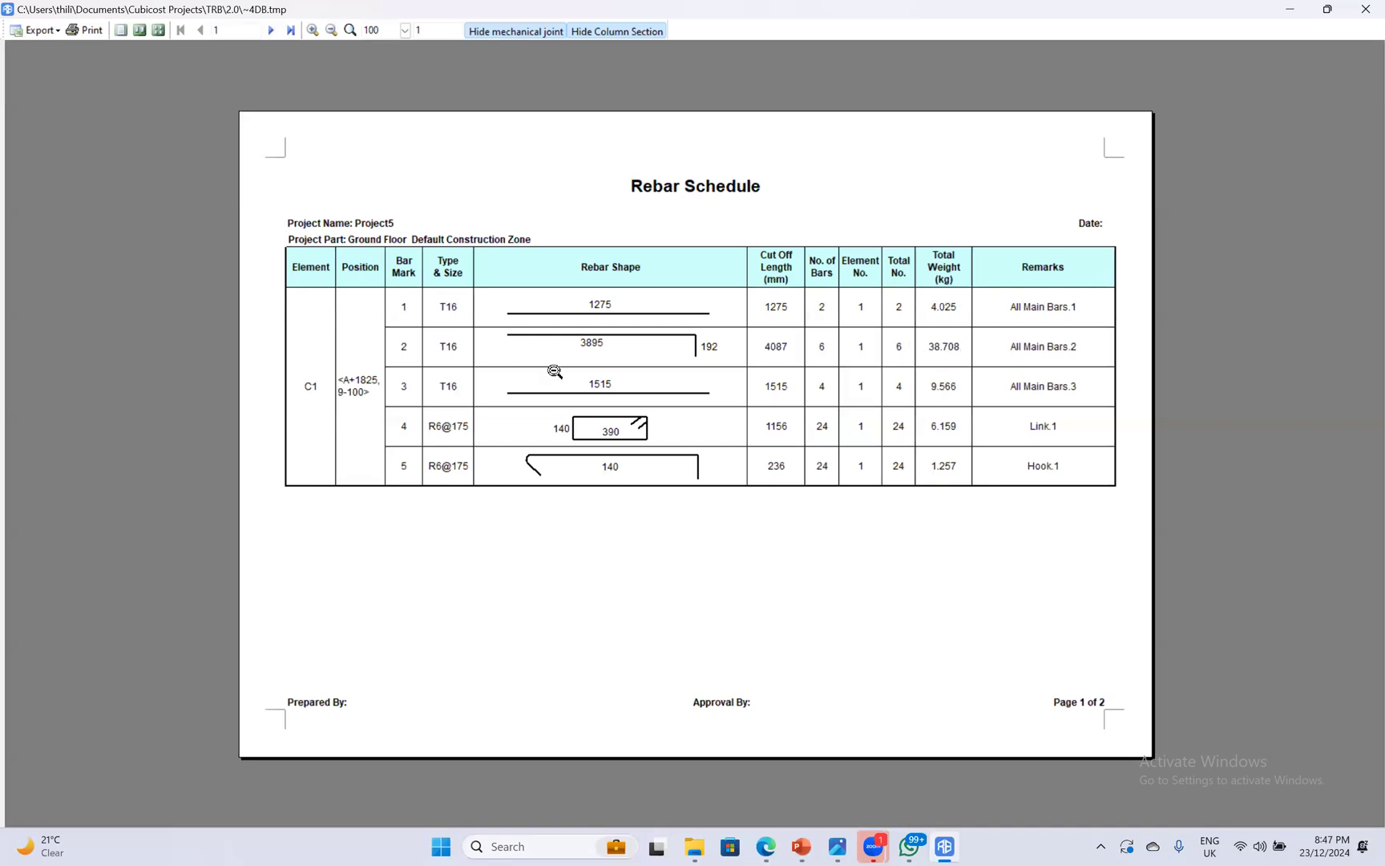
left_click(1366, 8)
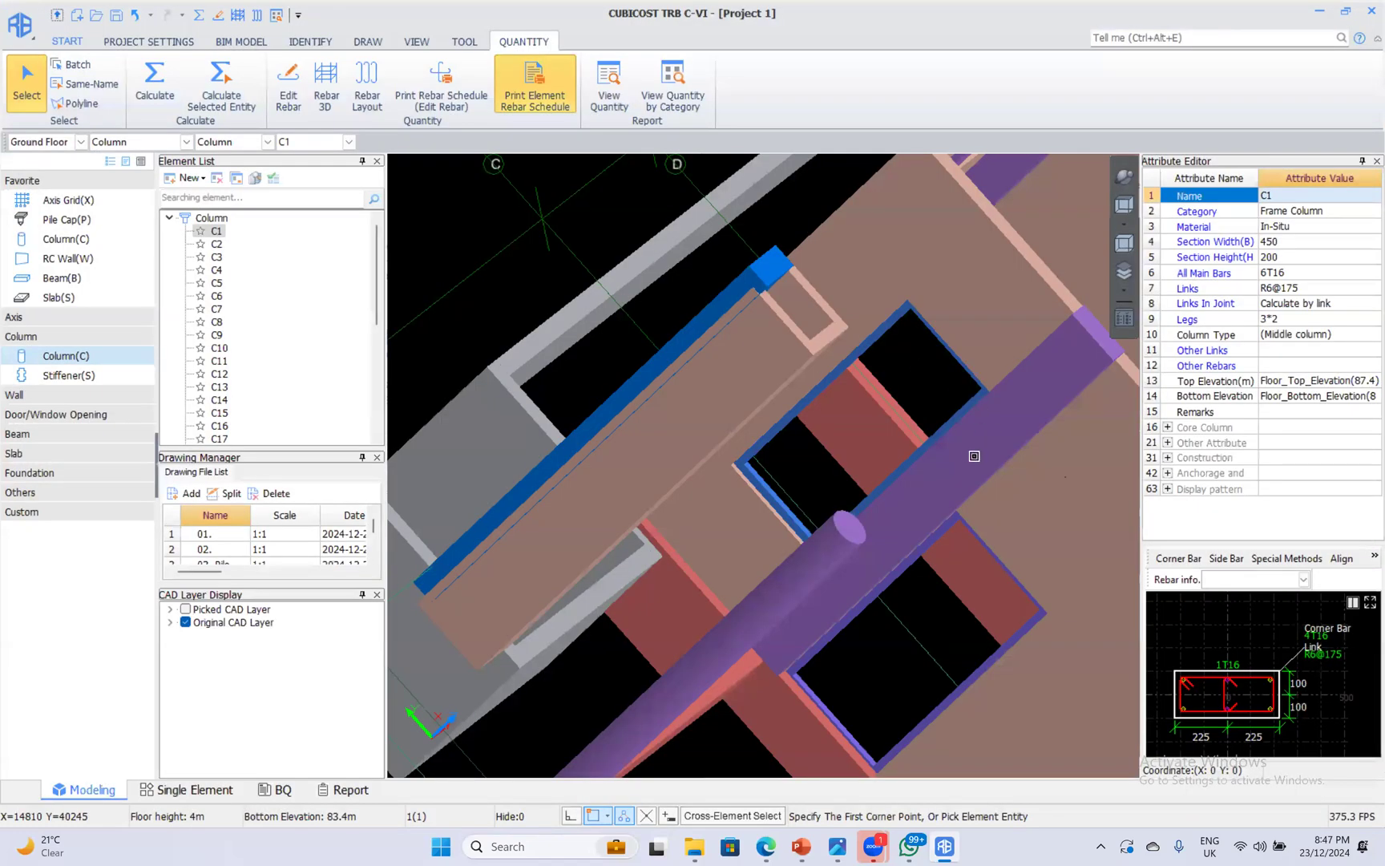
Review the model in 3D and examine the CAD column schedule for the column names sharing C1's reinforcement detail.
left_click(974, 456)
scroll(800, 382, "down", 4)
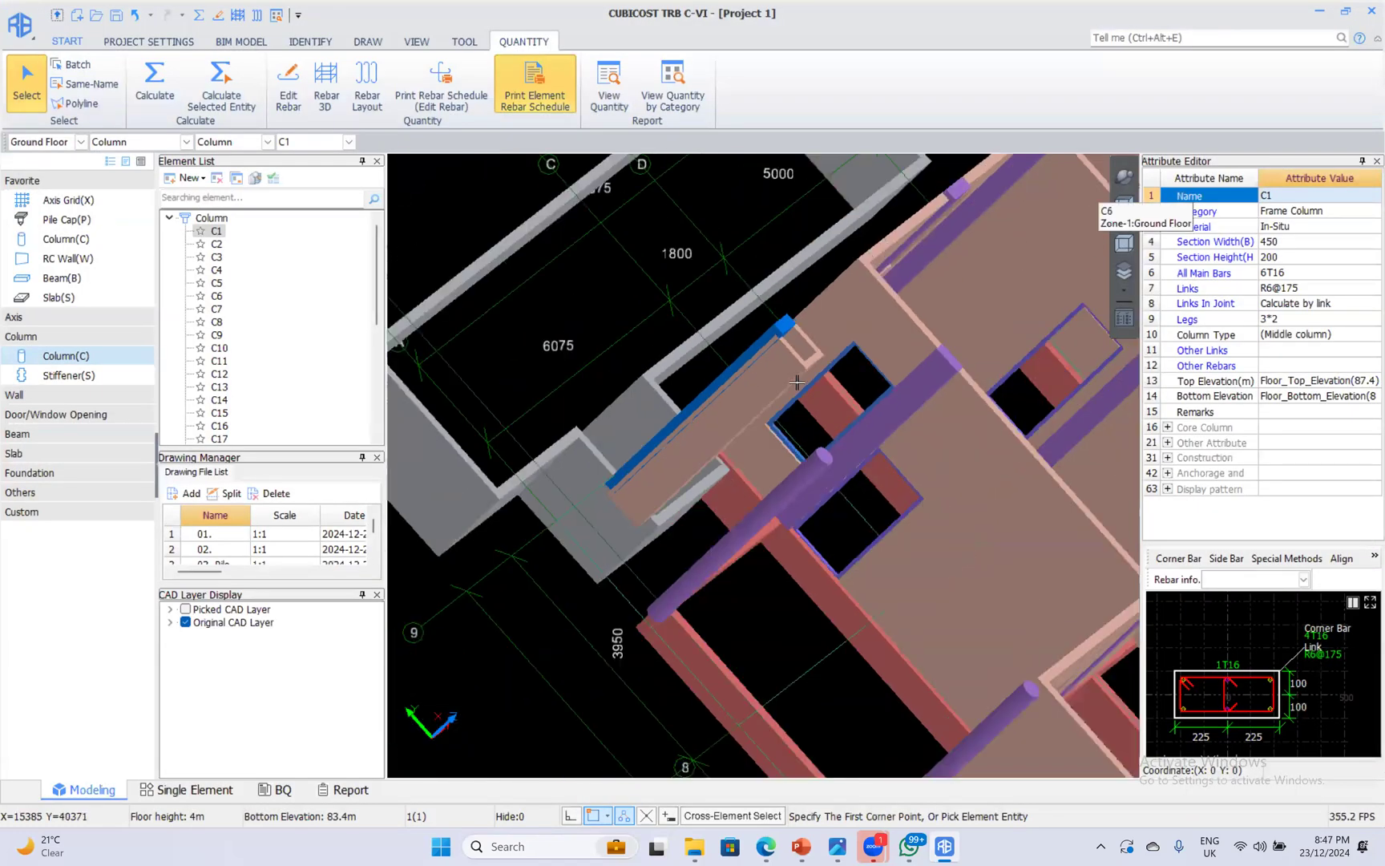
middle_click_drag(892, 464, 840, 454, "shift")
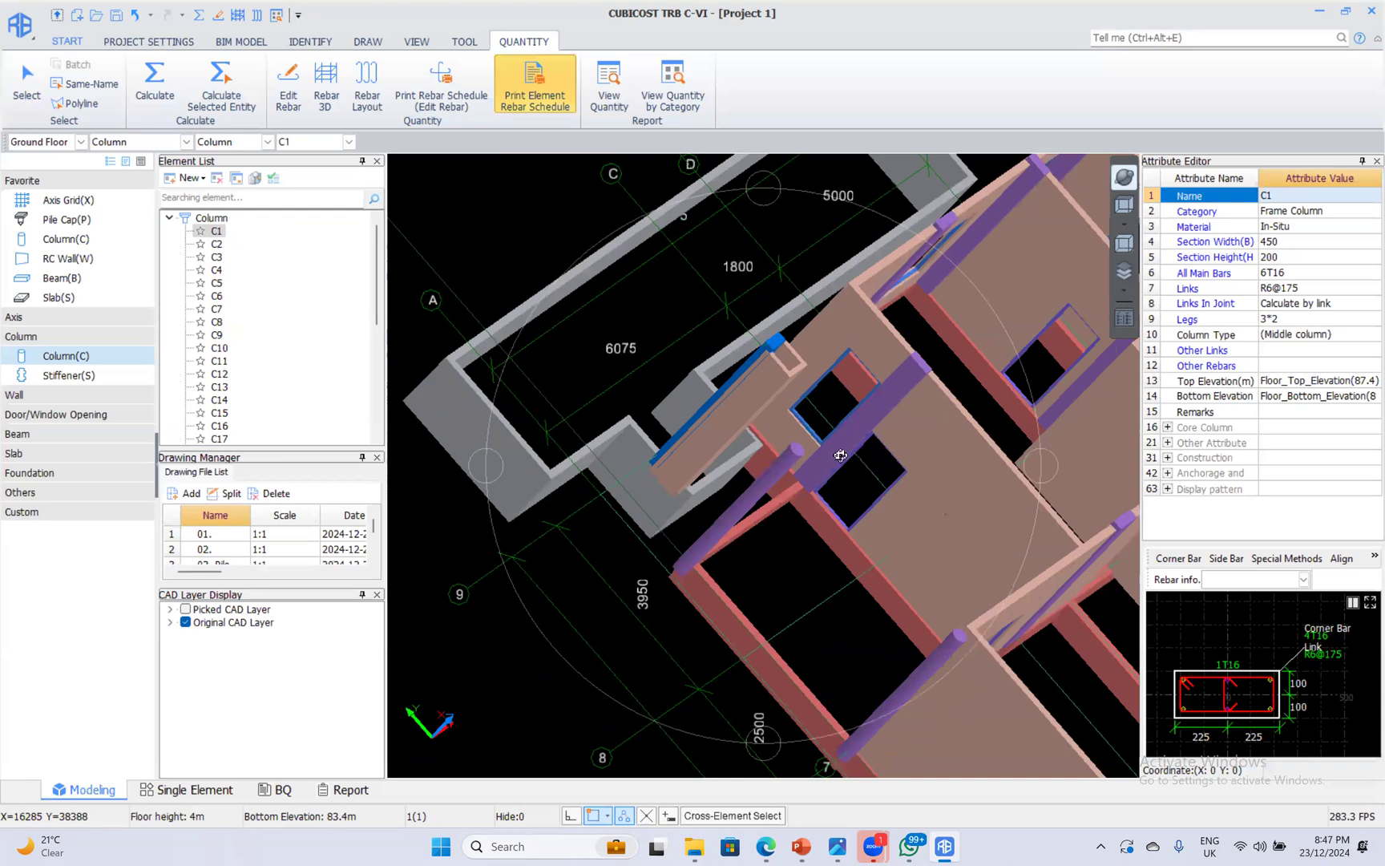
left_click_drag(808, 445, 717, 479)
middle_click_drag(755, 461, 730, 306)
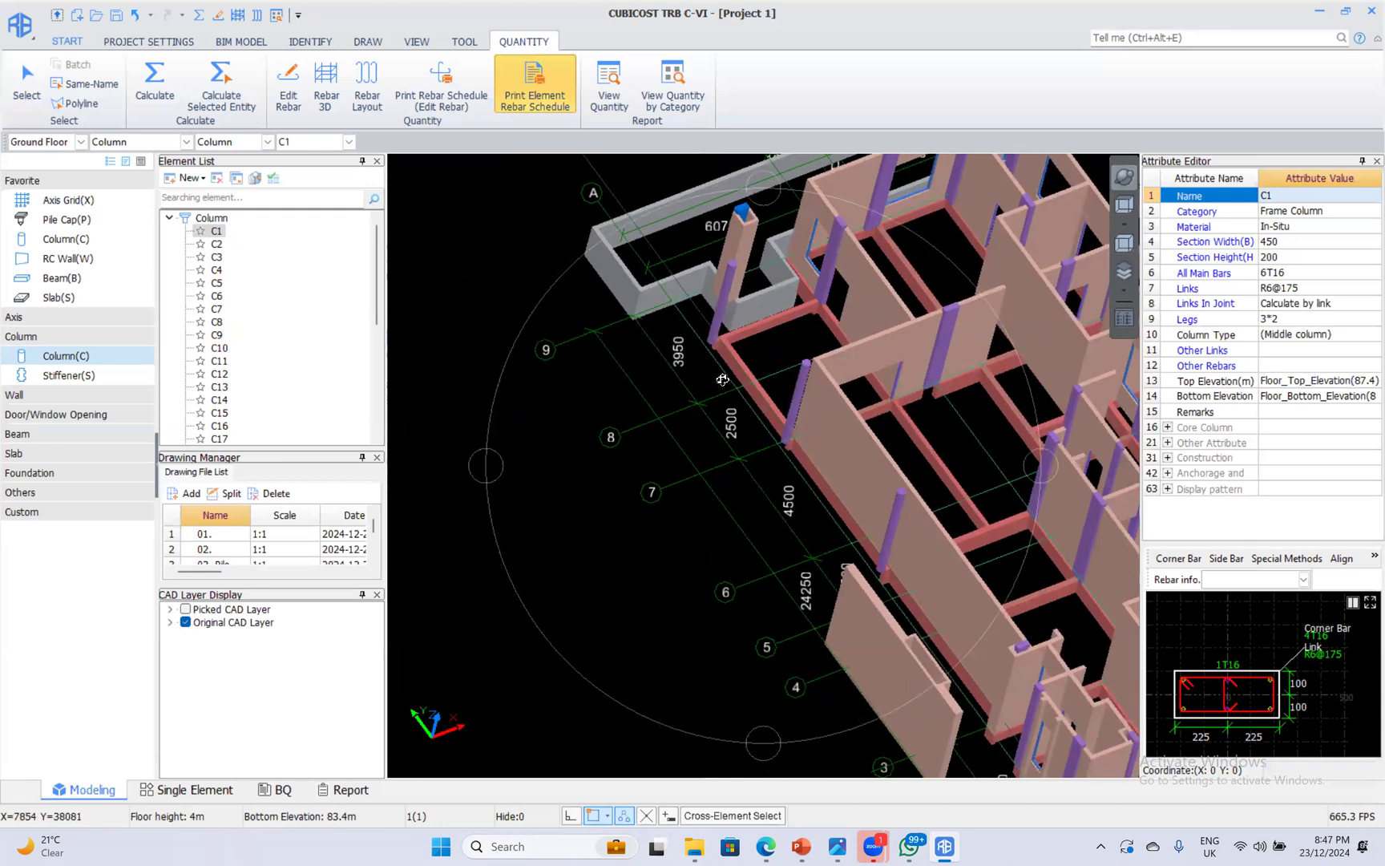
left_click_drag(729, 307, 740, 356)
middle_click_drag(755, 311, 590, 451)
scroll(566, 333, "up", 3)
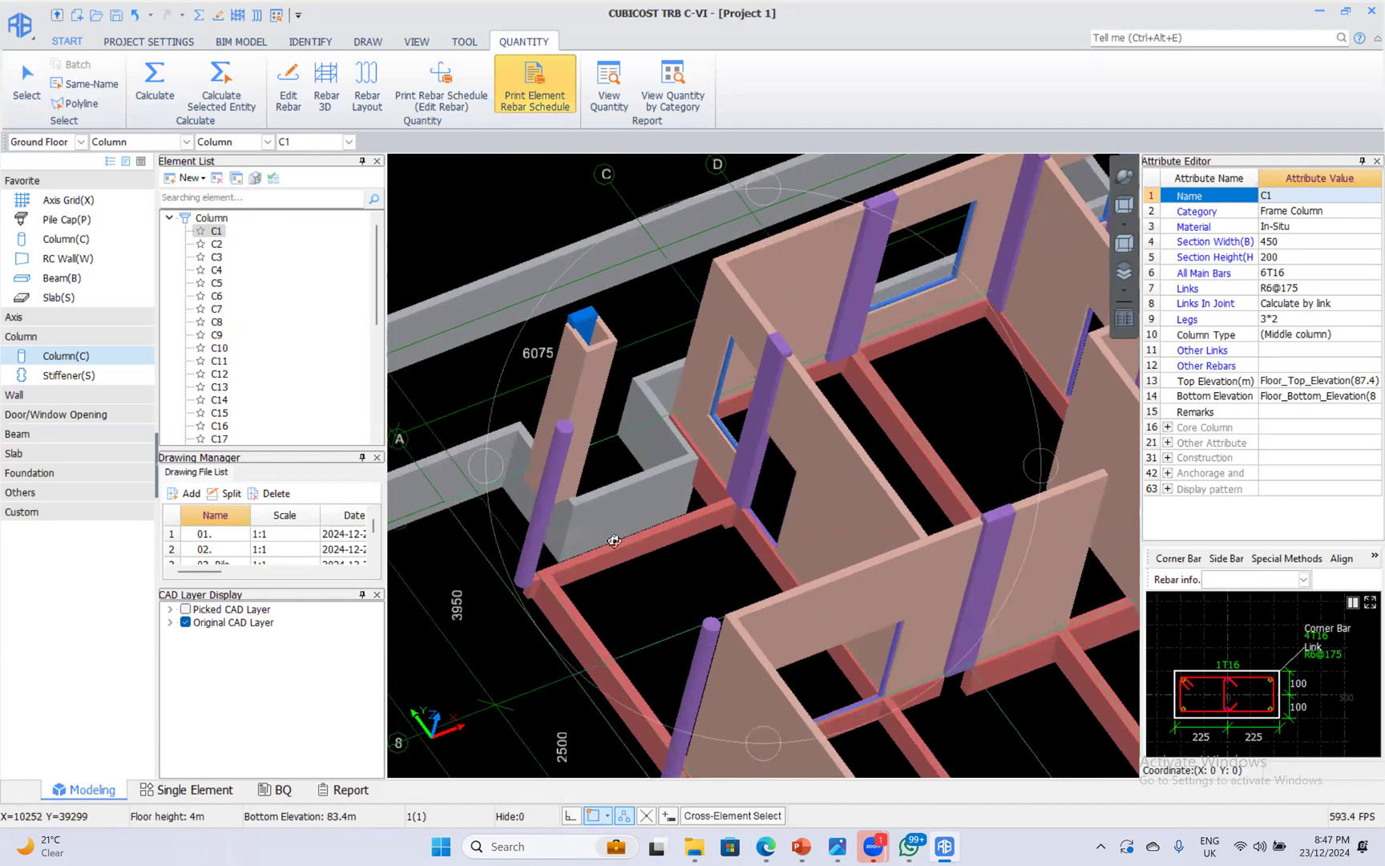
scroll(748, 327, "down", 6)
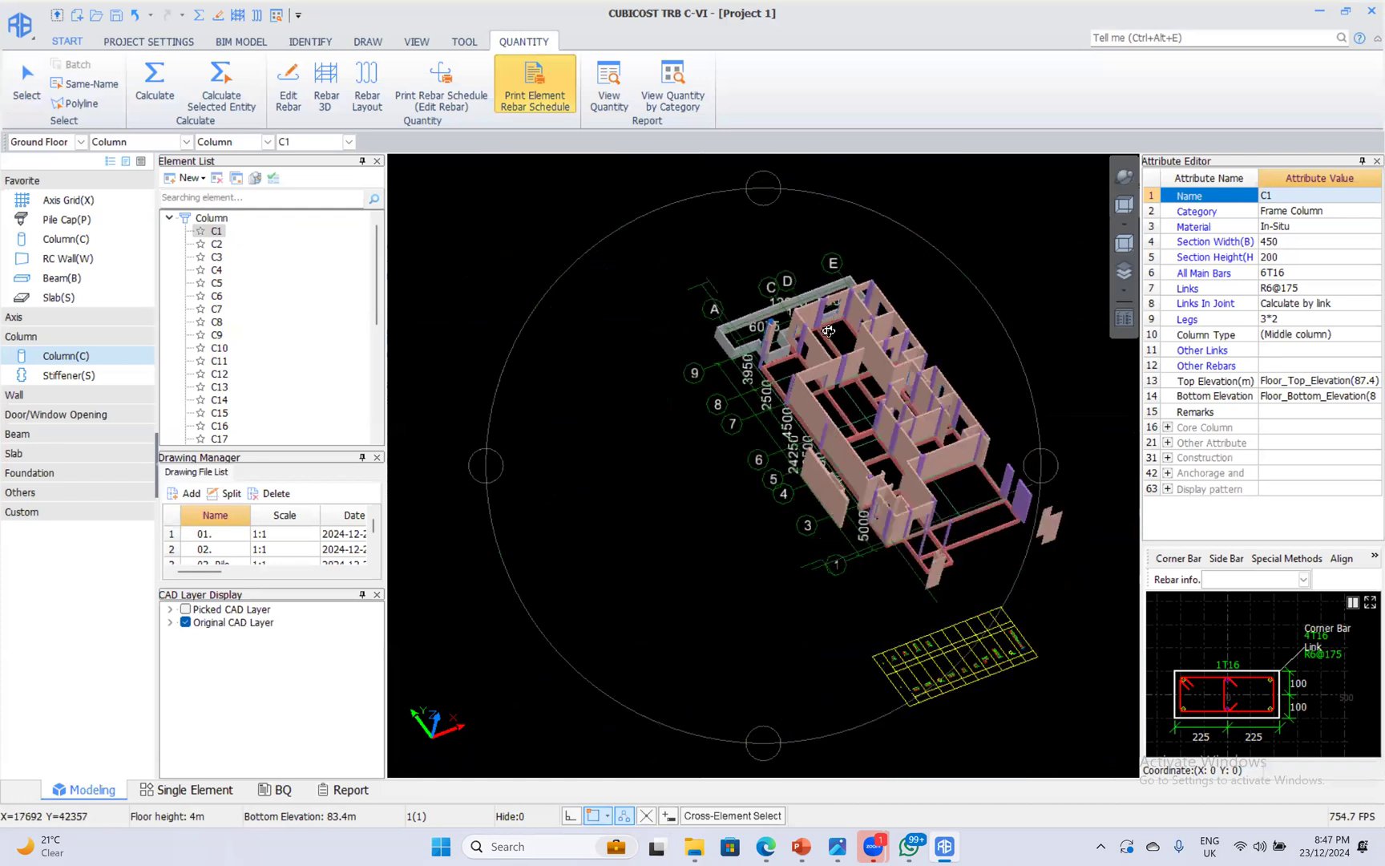
scroll(915, 631, "up", 3)
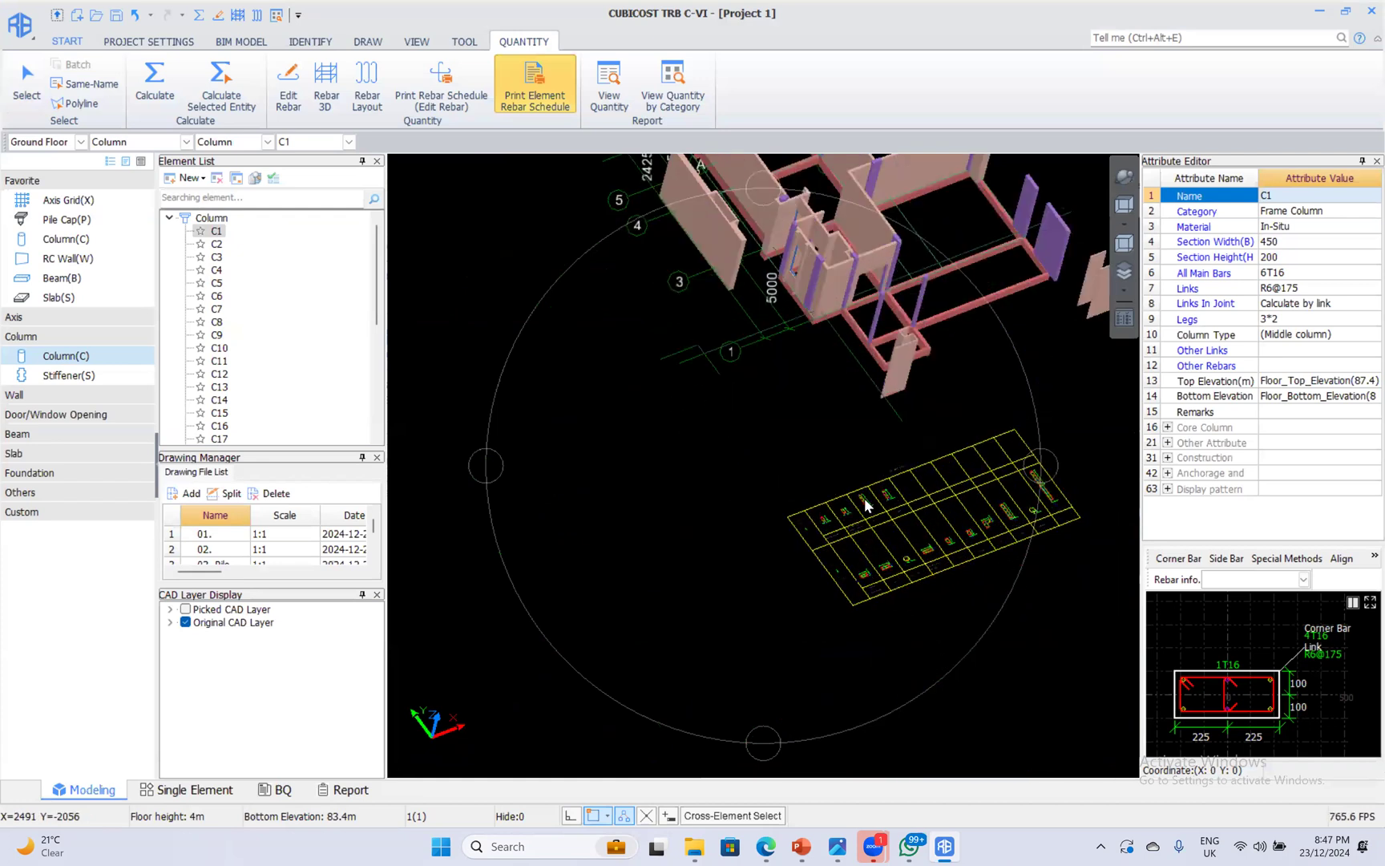
scroll(783, 449, "up", 4)
middle_click_drag(769, 425, 707, 332)
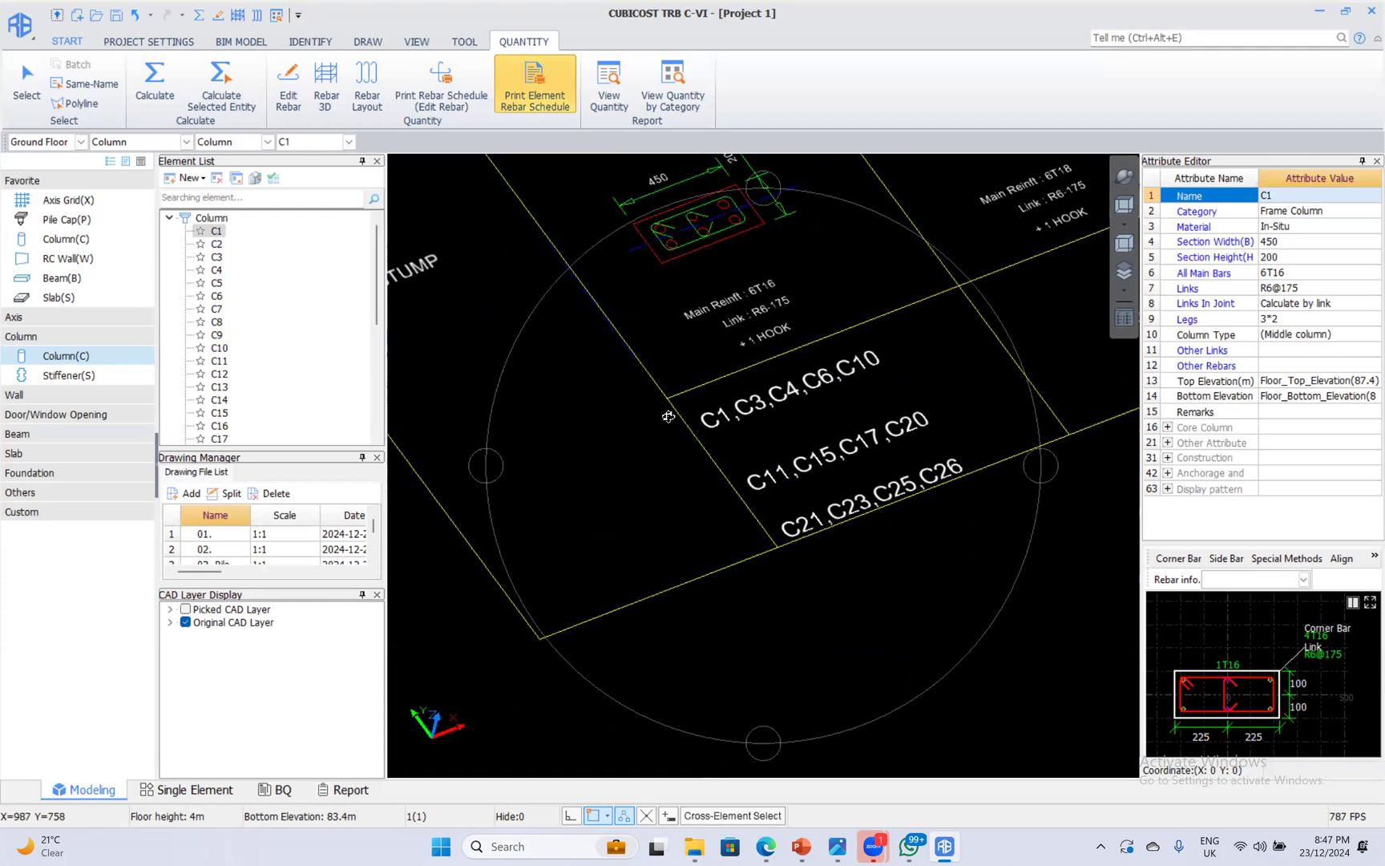
Start Attributes Synchronization from column C1 and include every attribute from Category to Remarks in the copy.
left_click(271, 178)
left_click(612, 279)
left_click(612, 294)
left_click(612, 310)
left_click(612, 371)
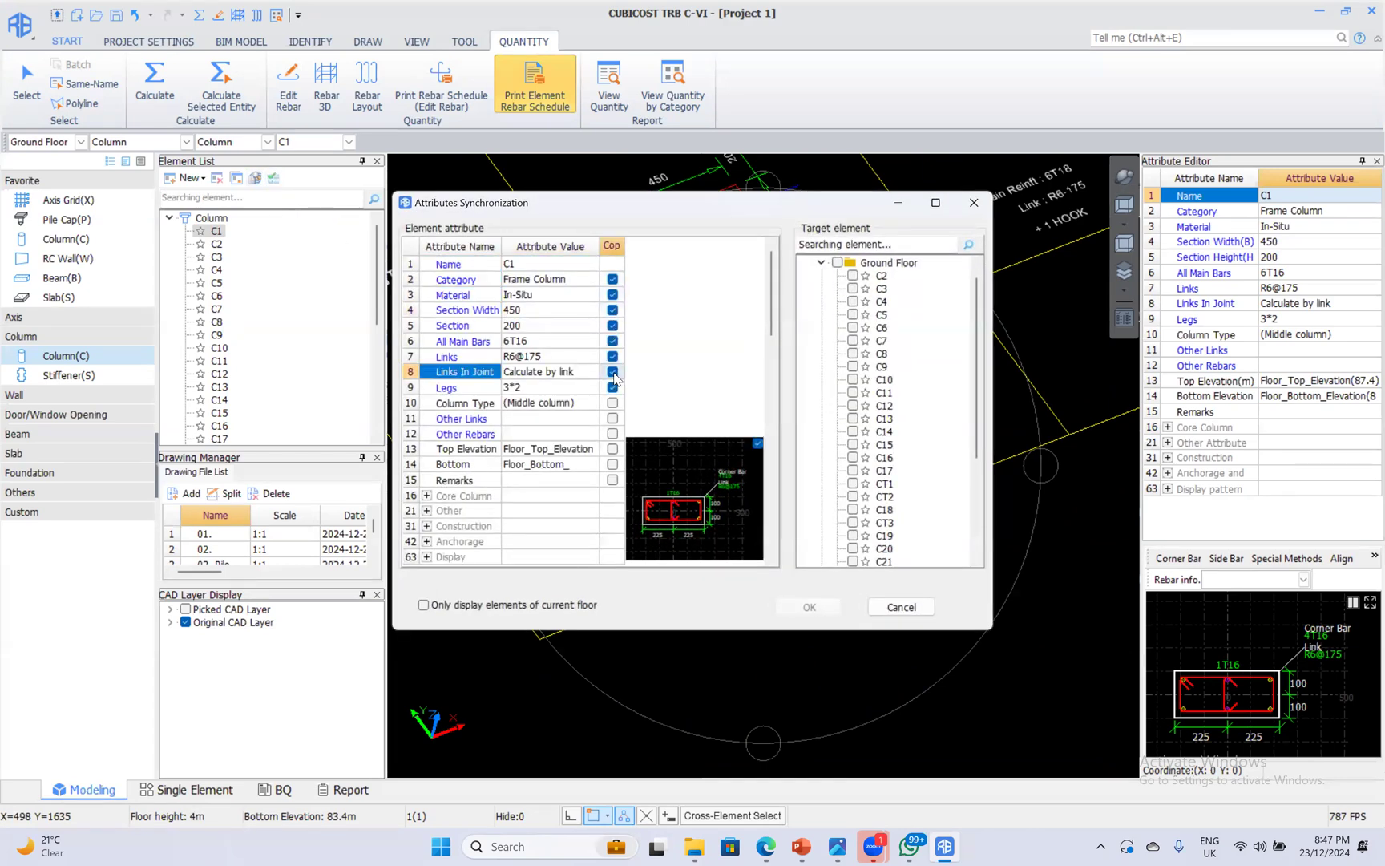
left_click(613, 402)
left_click(613, 418)
left_click(612, 433)
left_click(612, 449)
left_click(612, 464)
left_click(612, 479)
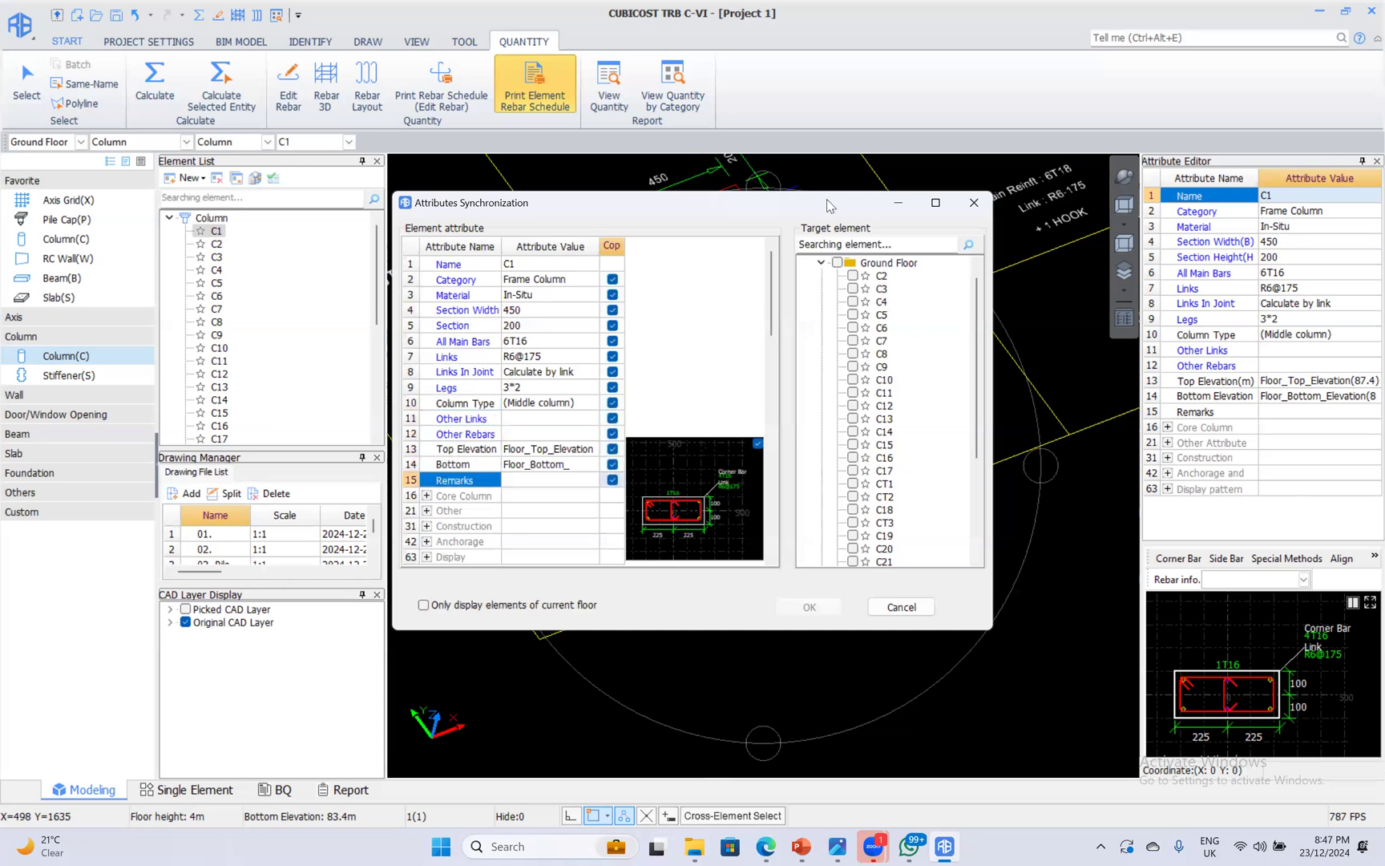
Choose ground-floor columns C3, C4, C6 and C10 as synchronization targets, keeping the CAD column list in view.
left_click_drag(828, 205, 506, 164)
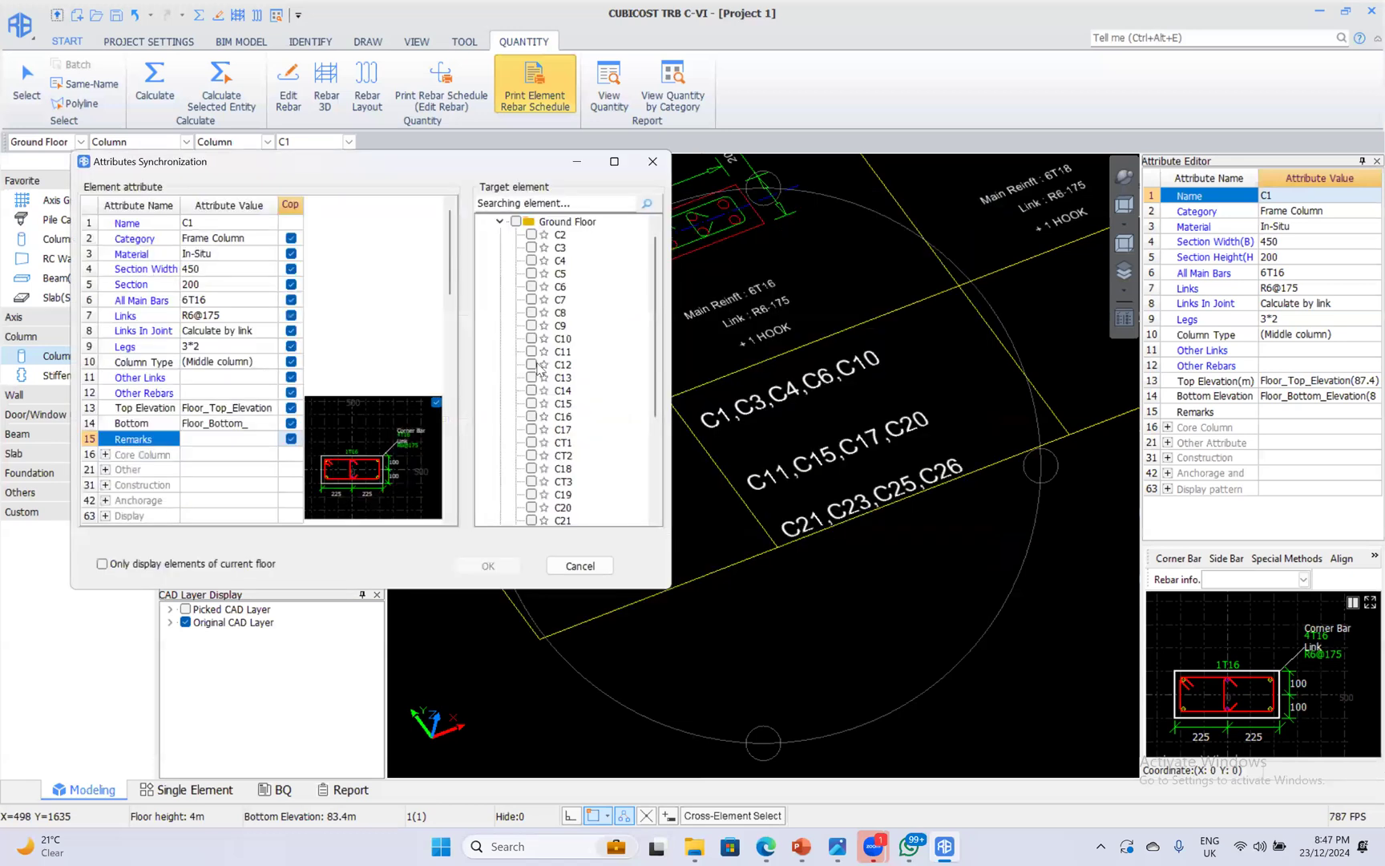
left_click(530, 248)
left_click(531, 260)
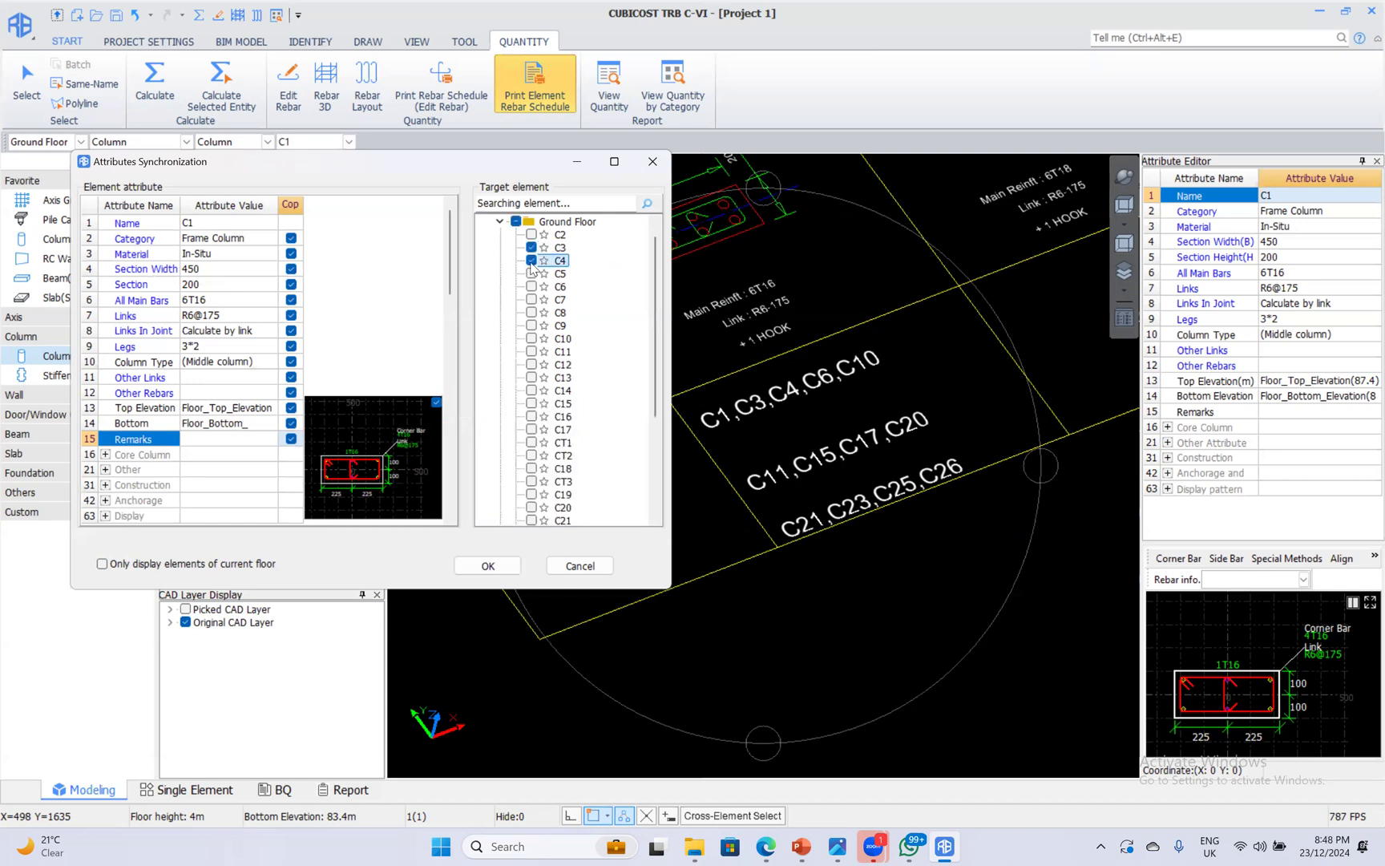
left_click(530, 286)
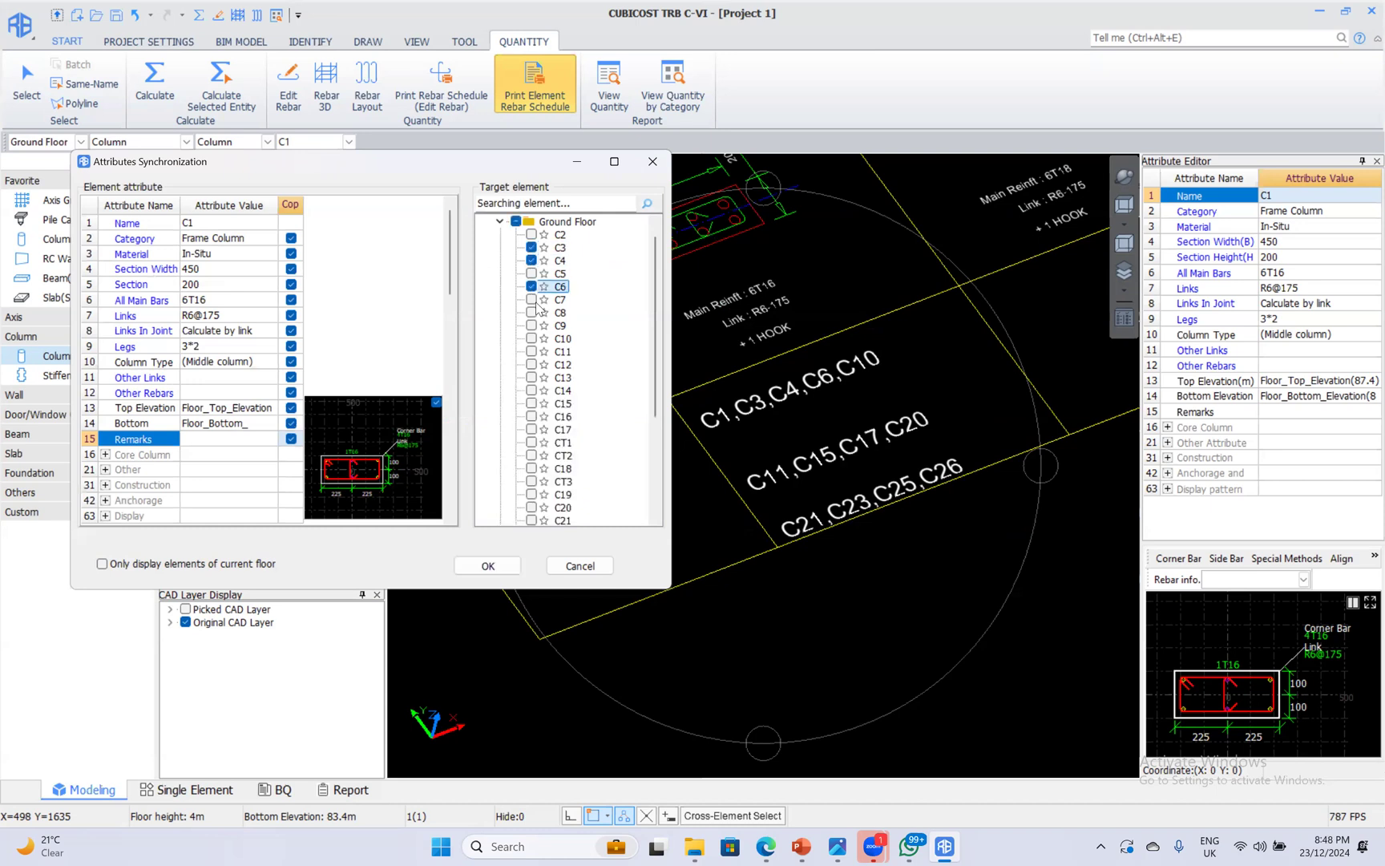
left_click(530, 338)
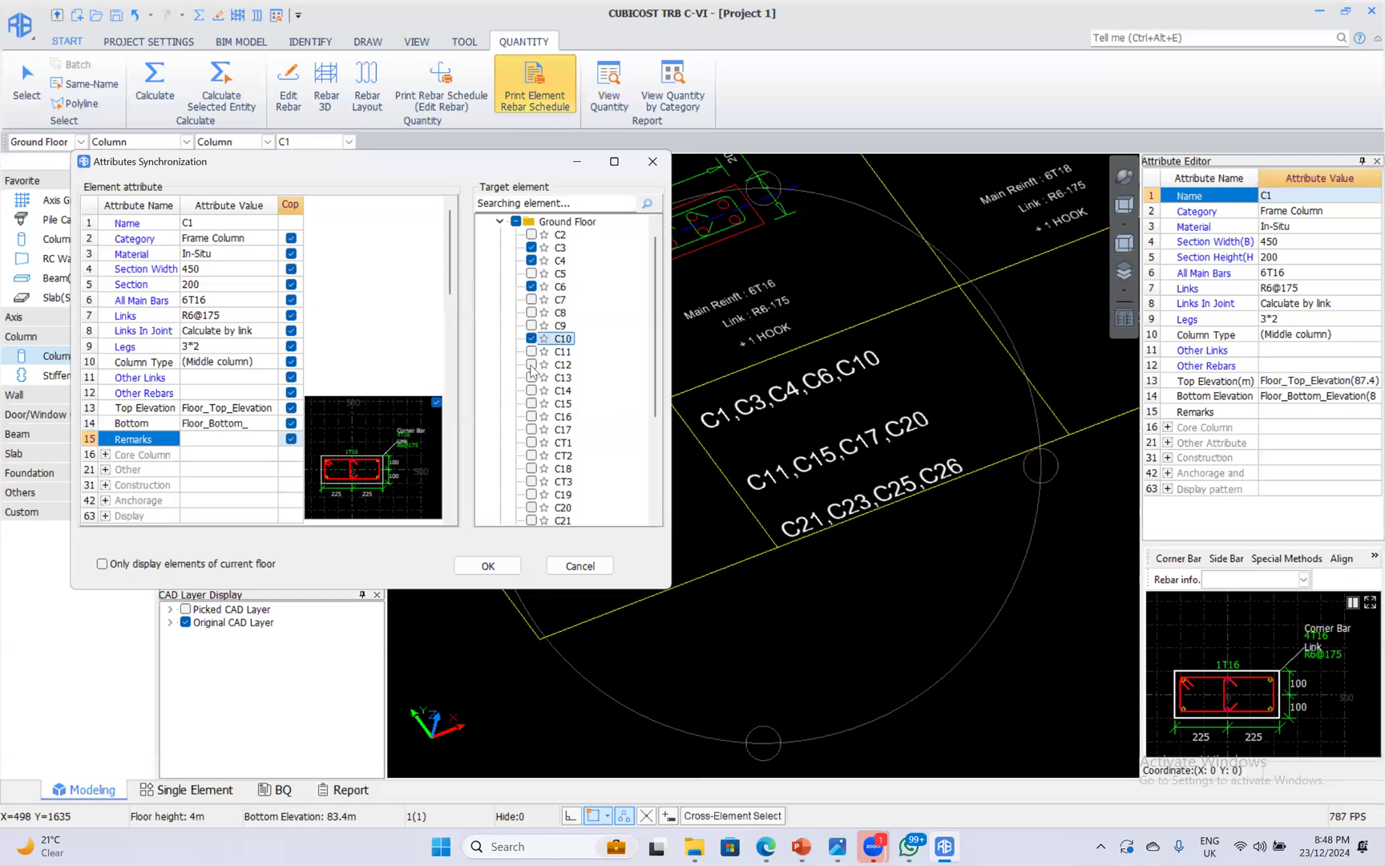
Add columns C11, C15, C17 and C20 to the synchronization targets.
left_click(530, 352)
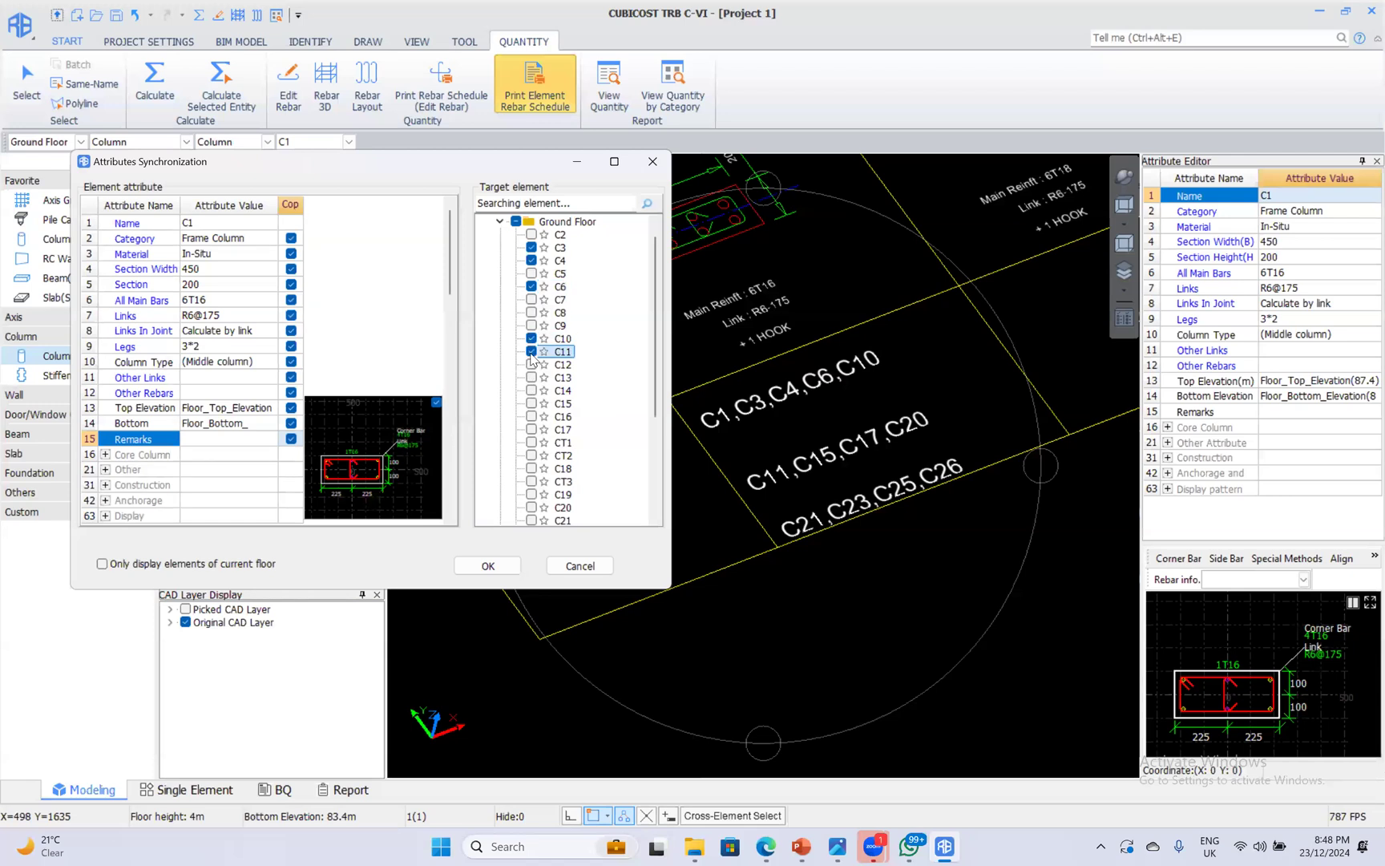
left_click(530, 403)
left_click(530, 430)
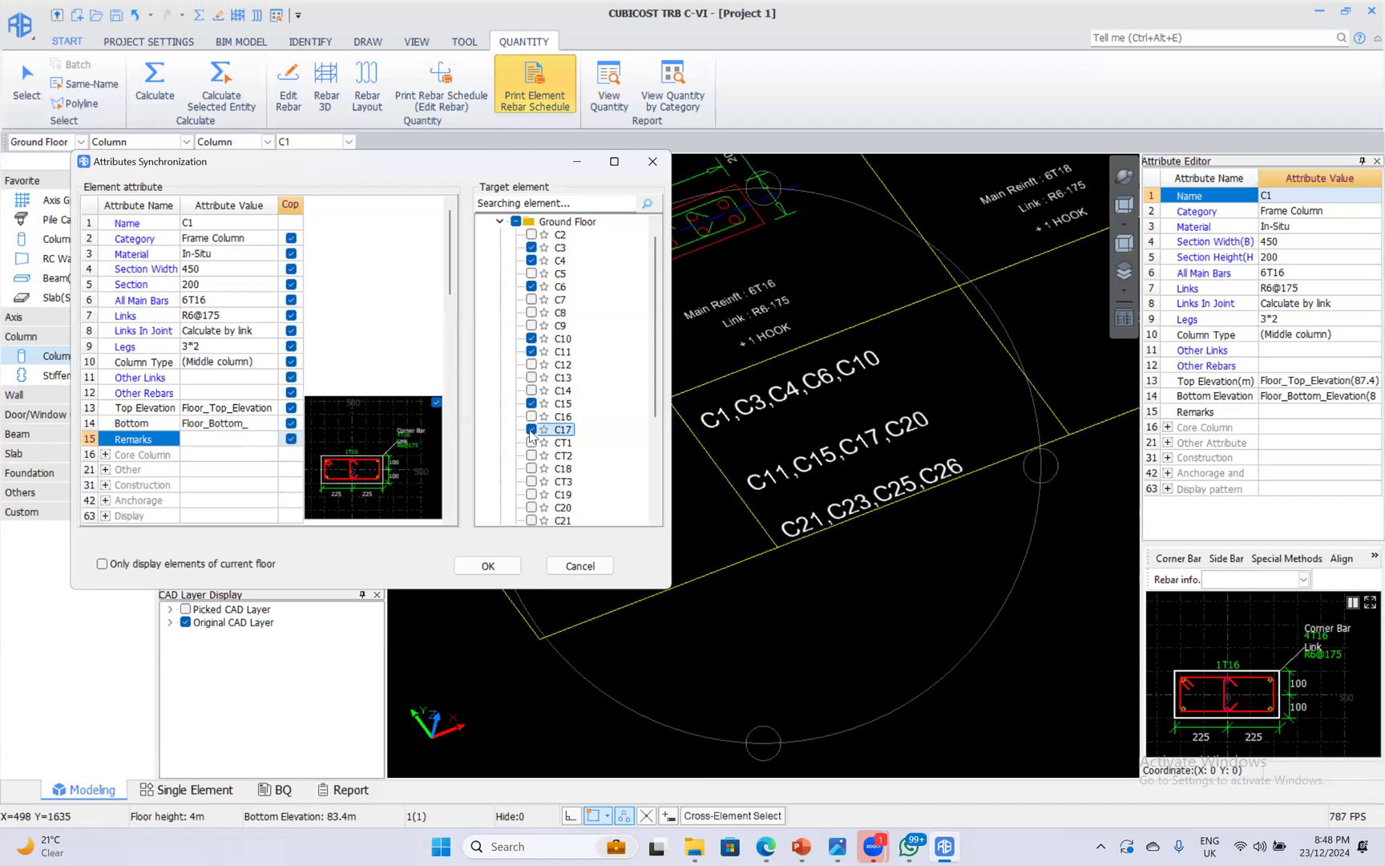
scroll(539, 485, "down", 1)
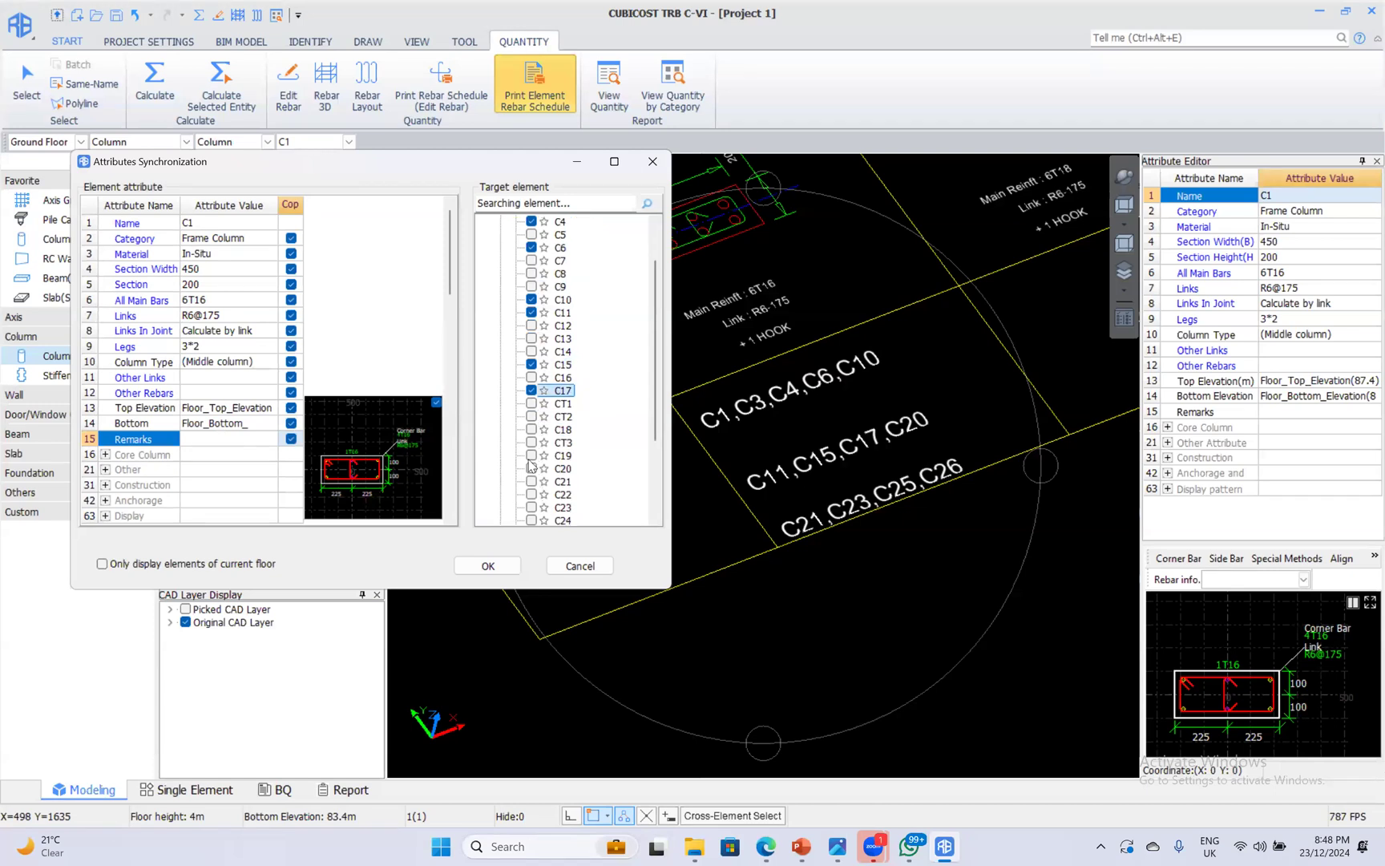
left_click(531, 468)
scroll(543, 437, "down", 1)
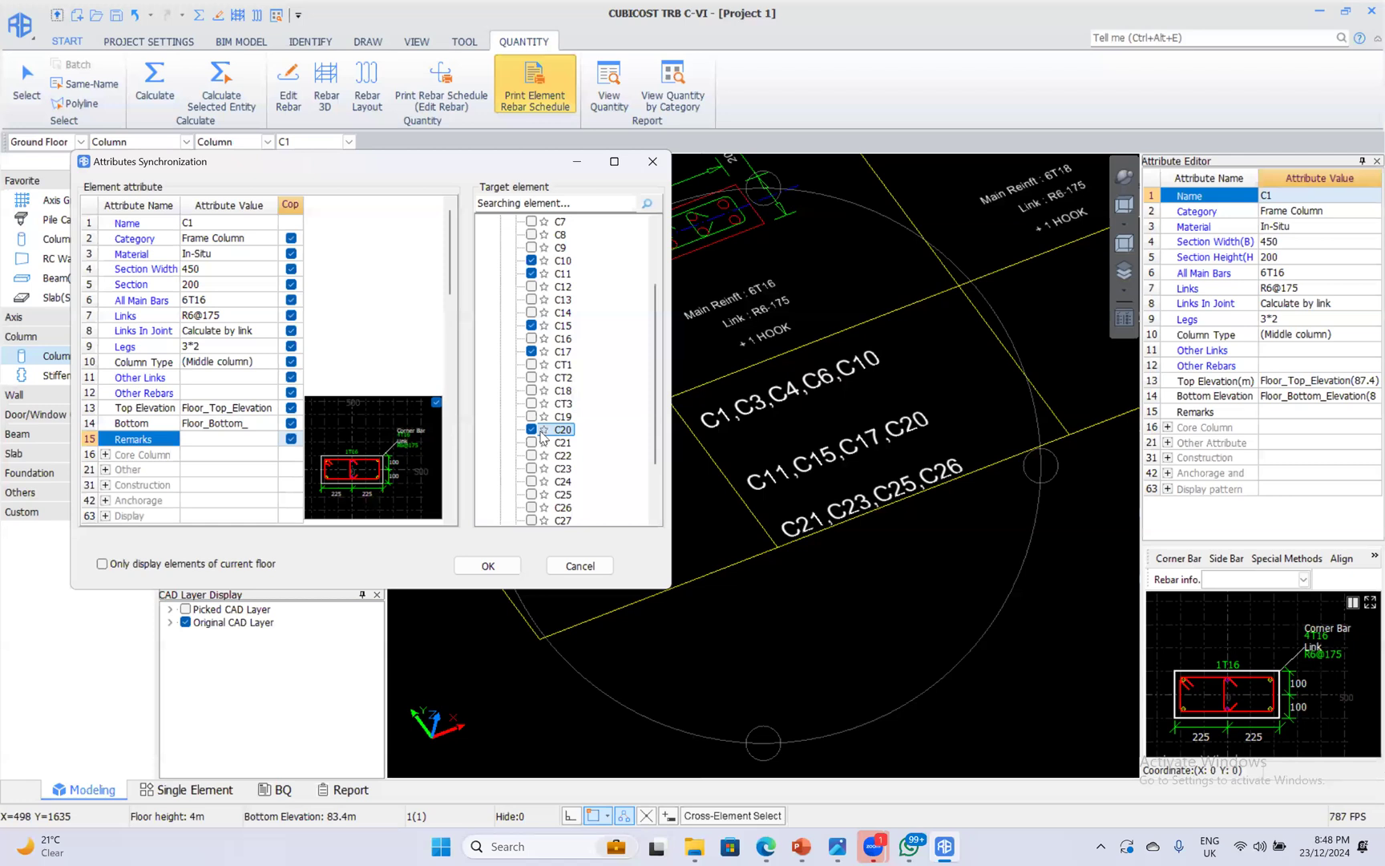
Add columns C21, C23, C25 and C26 to the targets and synchronize C1's attributes to all chosen columns.
scroll(532, 440, "down", 1)
left_click(531, 403)
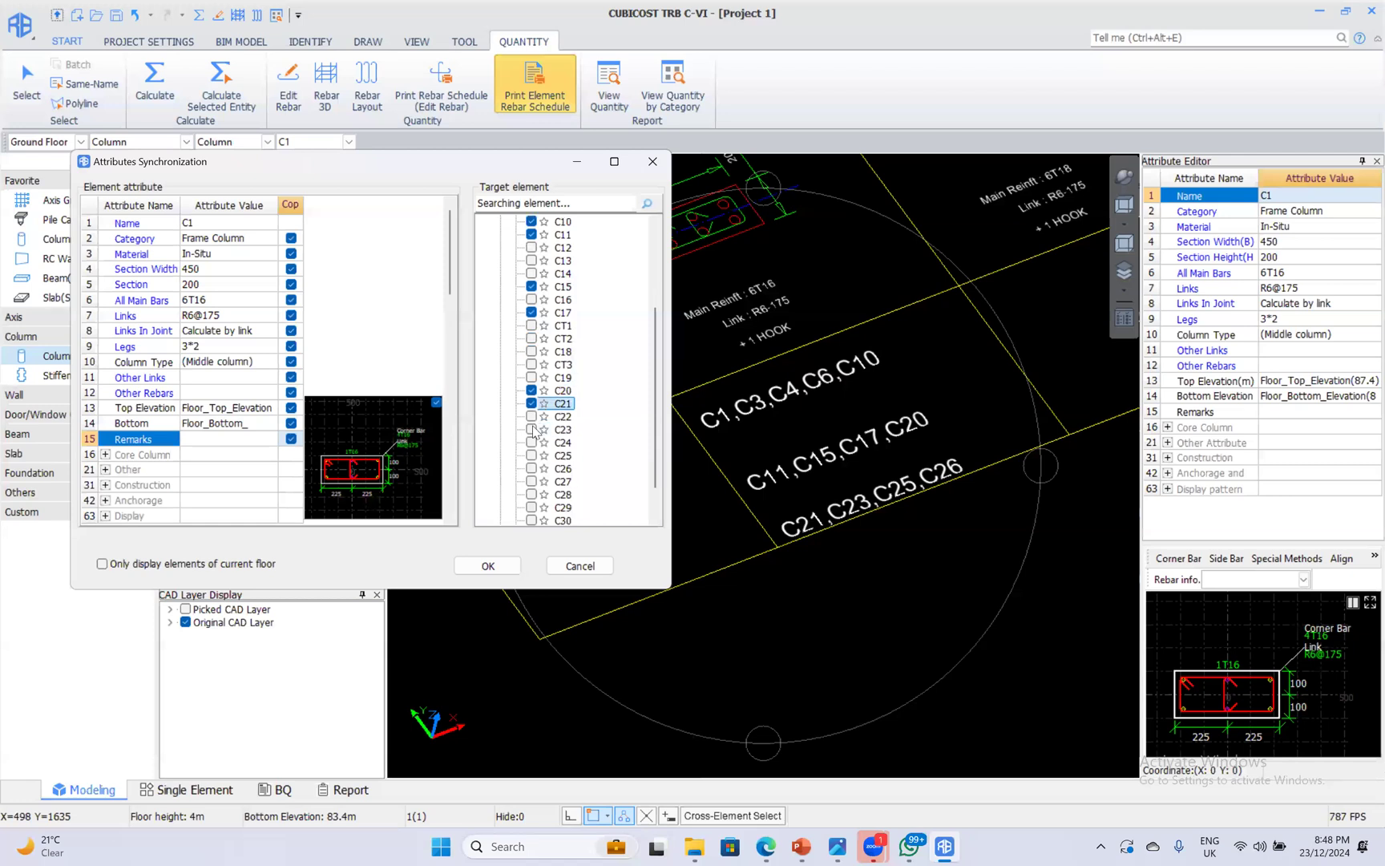
left_click(530, 429)
left_click(532, 456)
scroll(534, 458, "down", 1)
left_click(529, 429)
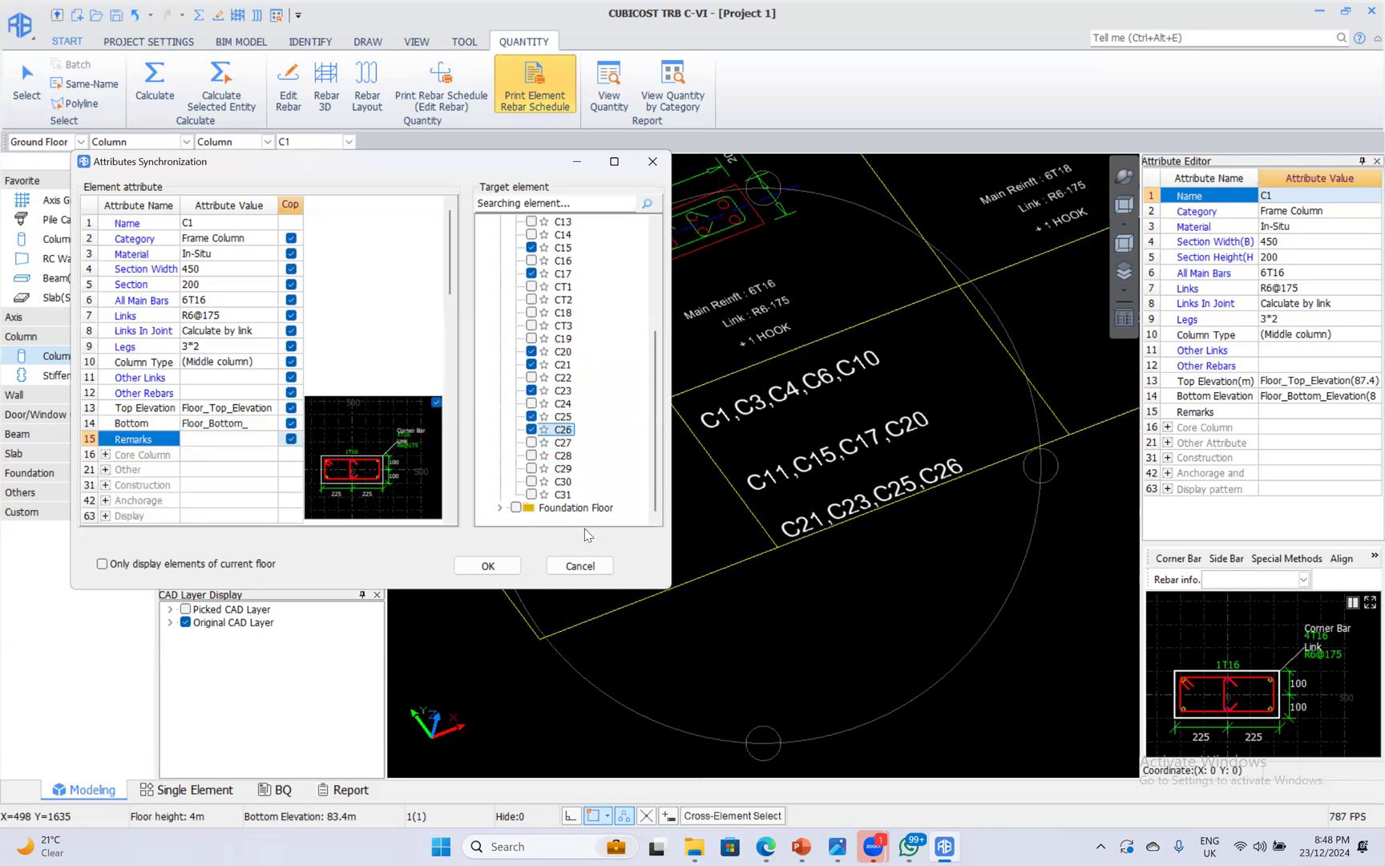
key("Return")
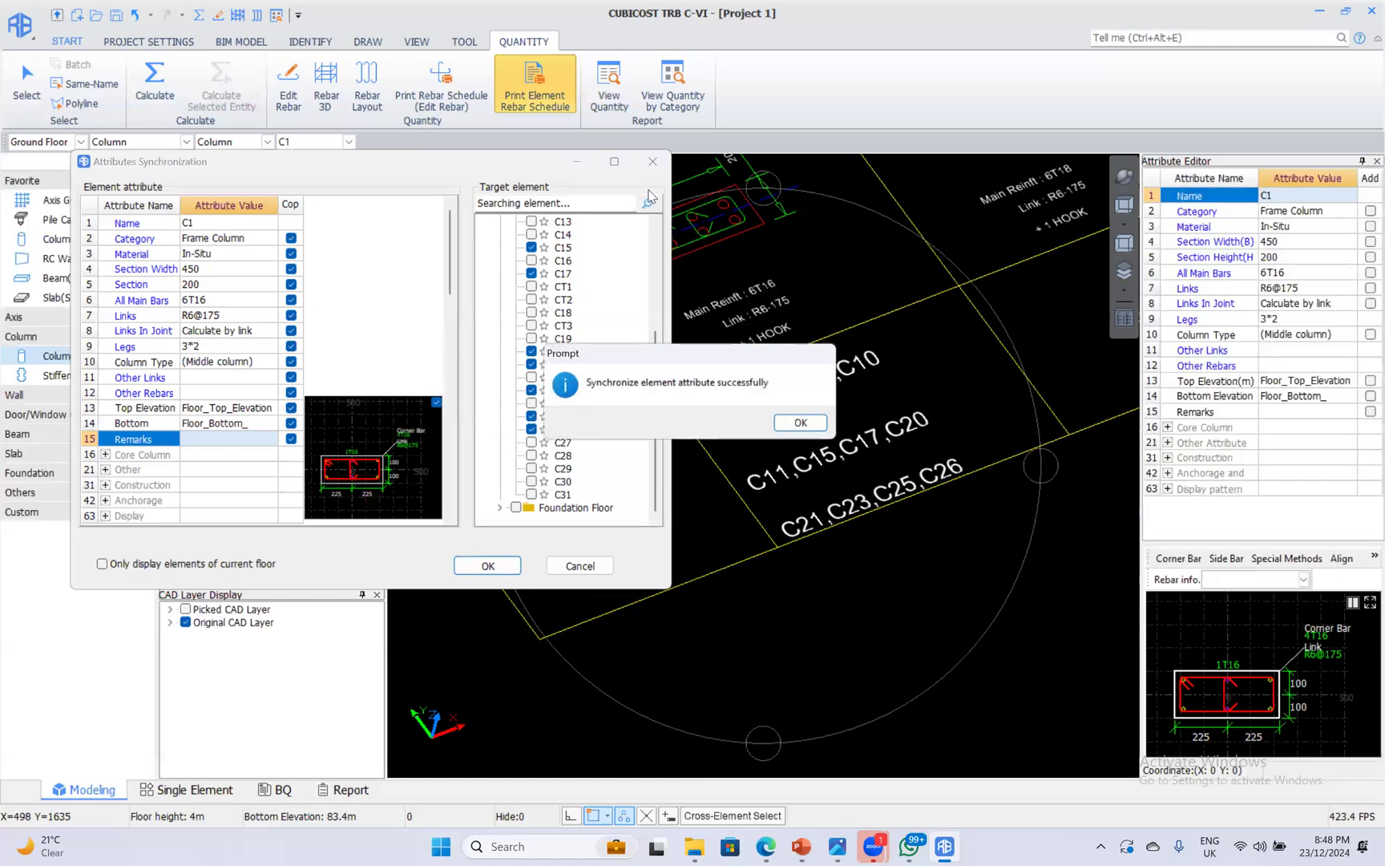
left_click(800, 423)
left_click(487, 565)
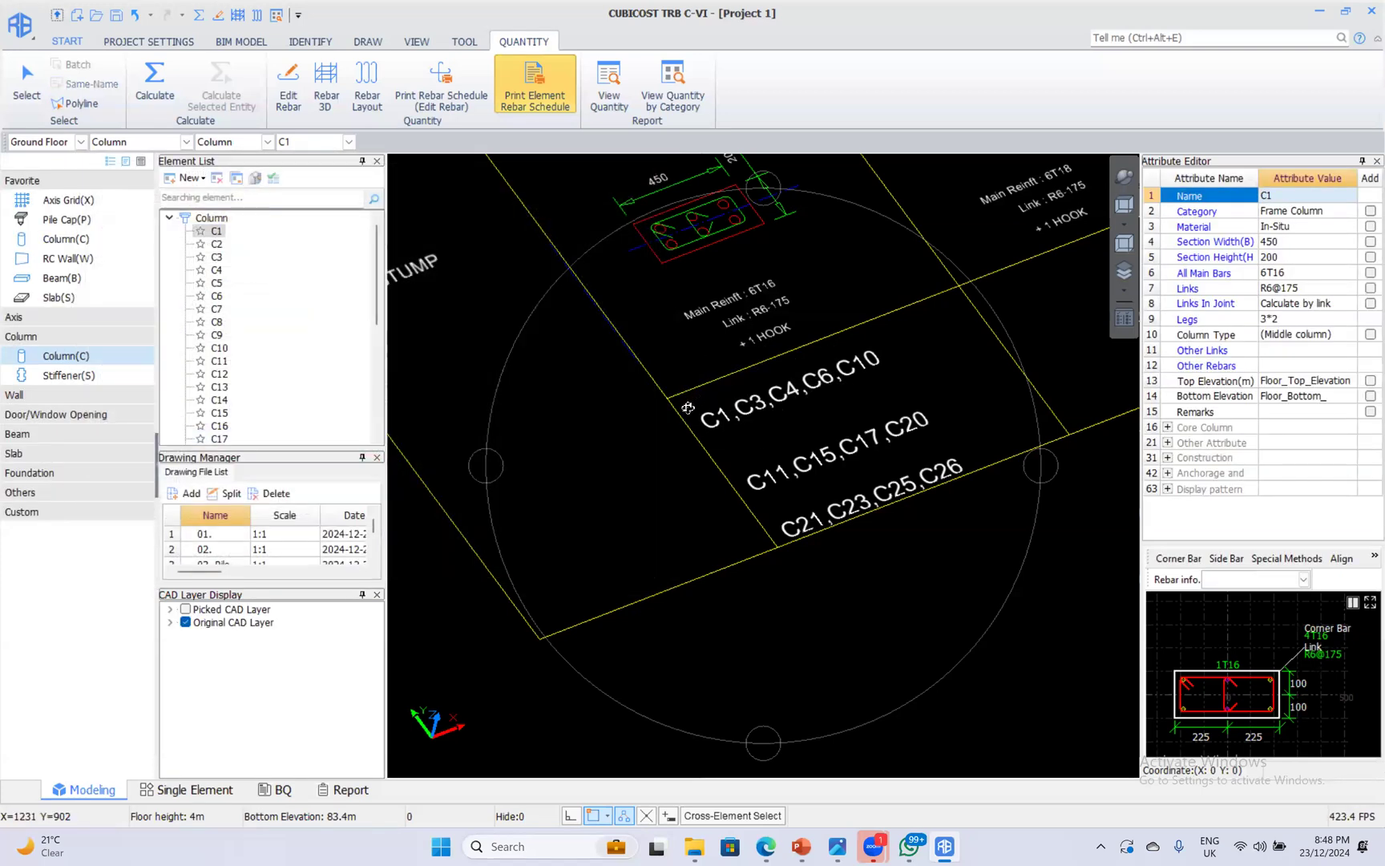
Select all columns in the 3D model and calculate the rebar quantities.
scroll(720, 513, "down", 3)
scroll(719, 513, "down", 5)
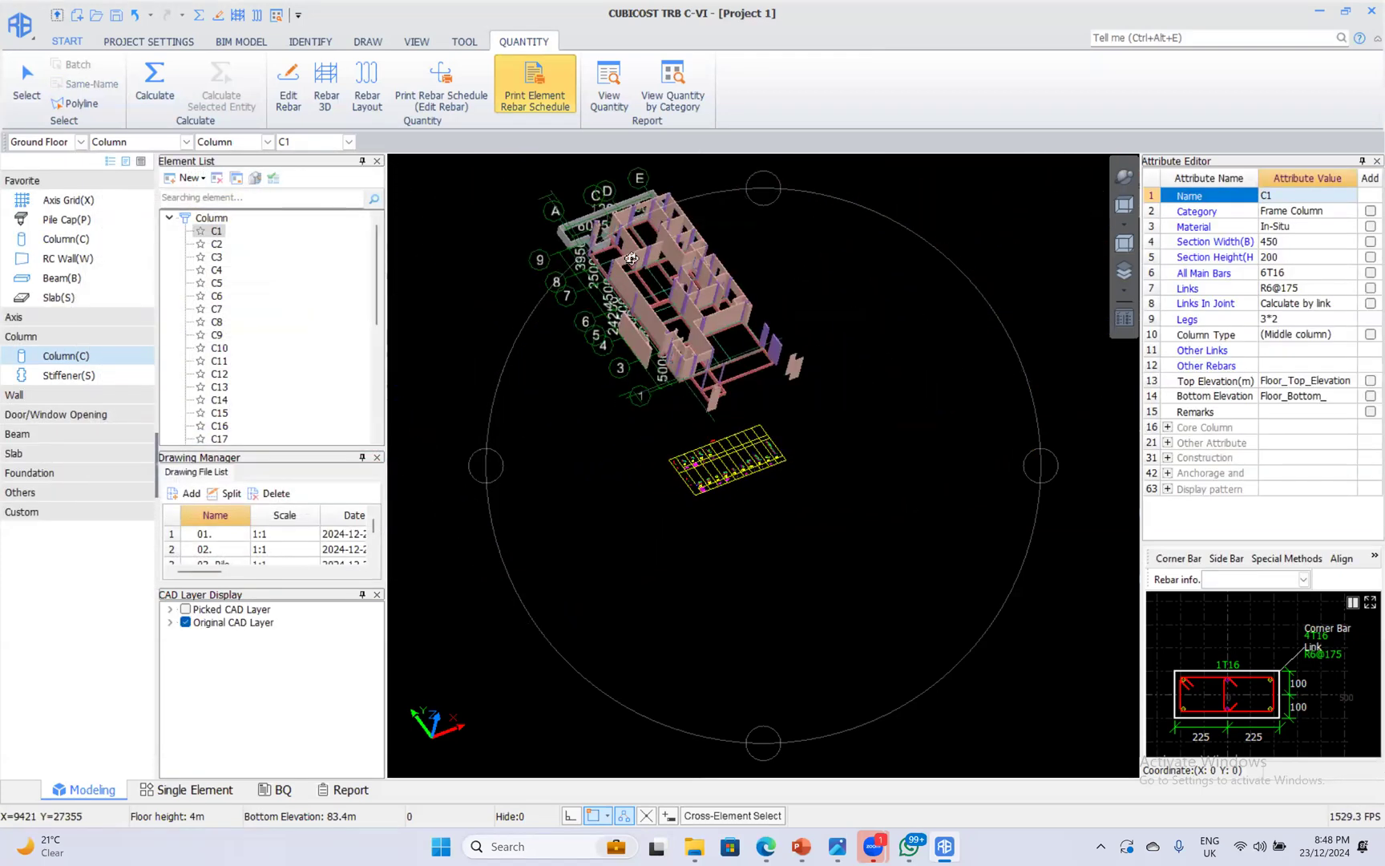
scroll(533, 295, "up", 3)
left_click(22, 80)
left_click(500, 216)
left_click(990, 569)
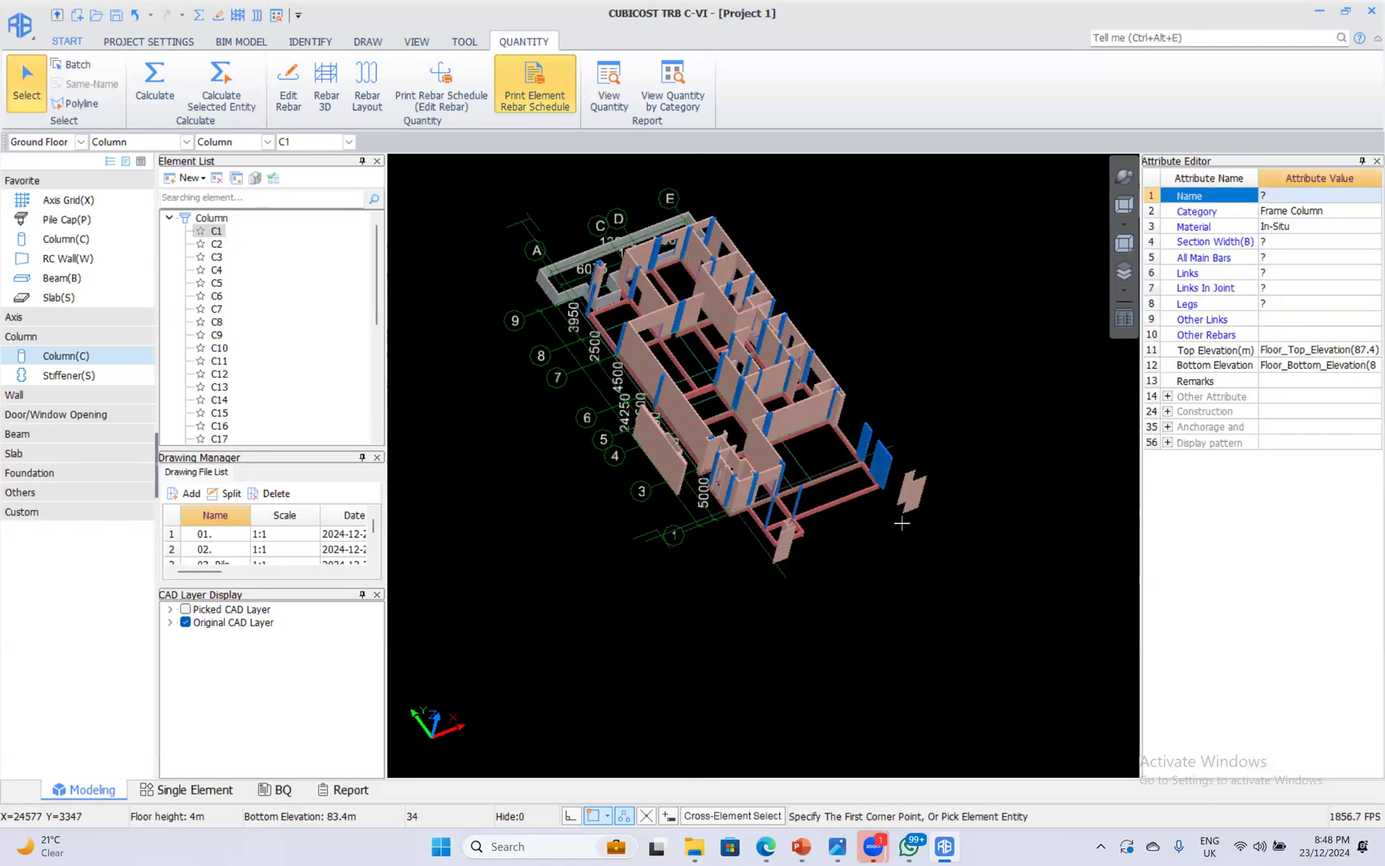
left_click(177, 78)
left_click(720, 560)
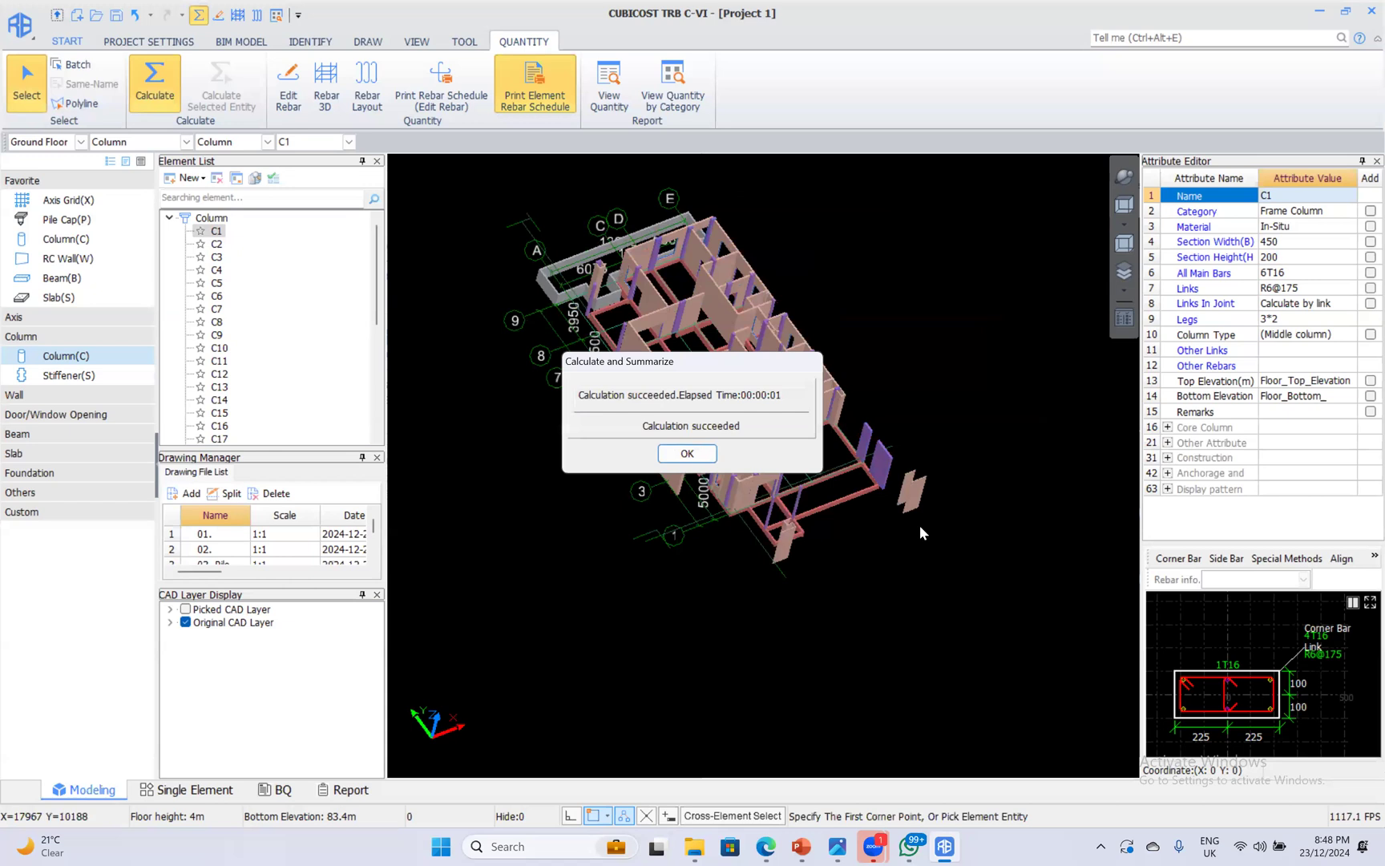
left_click(687, 452)
Display the calculated rebar of all the ground-floor columns in 3D and view it up close.
left_click_drag(704, 353, 960, 630)
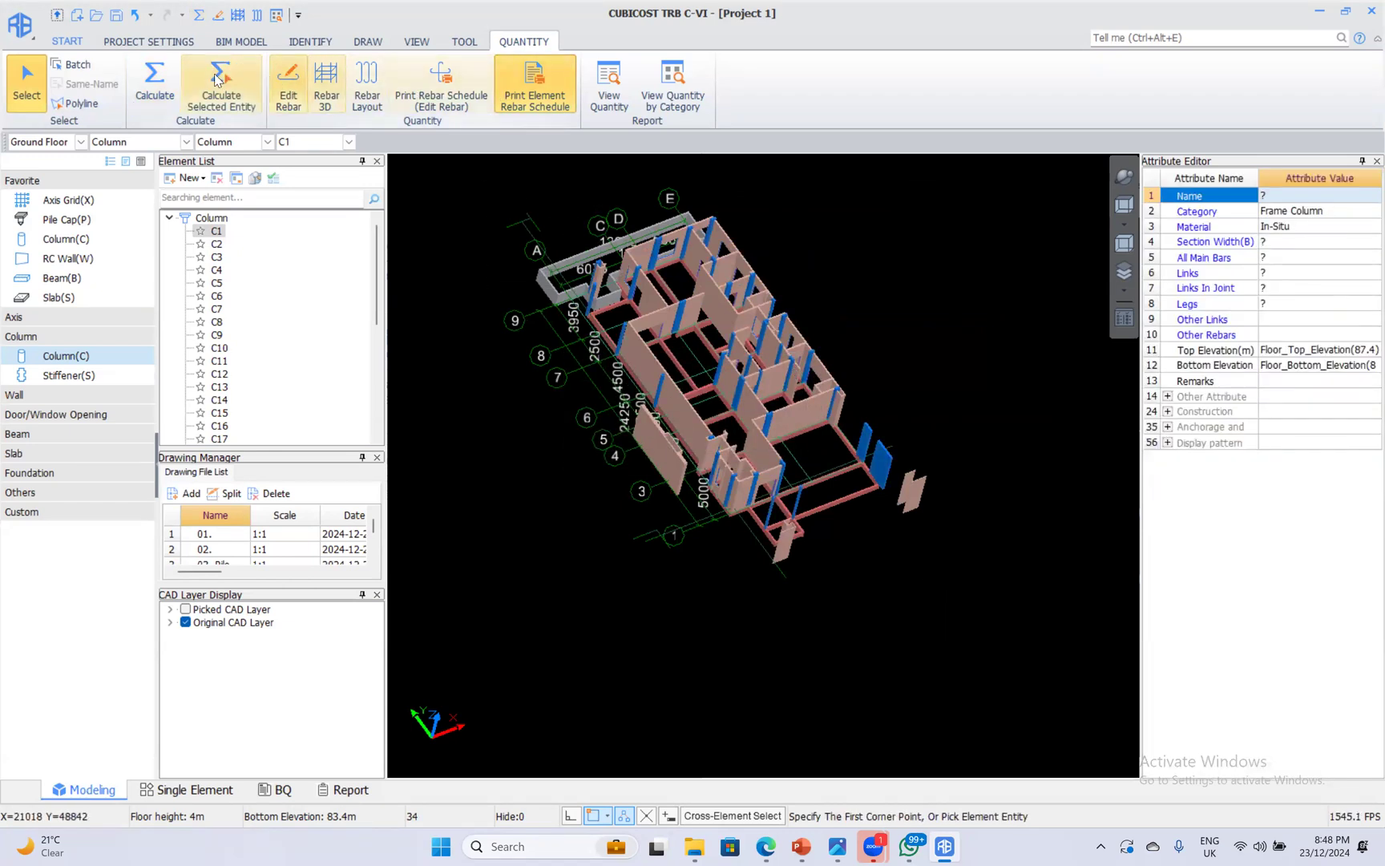
left_click(325, 81)
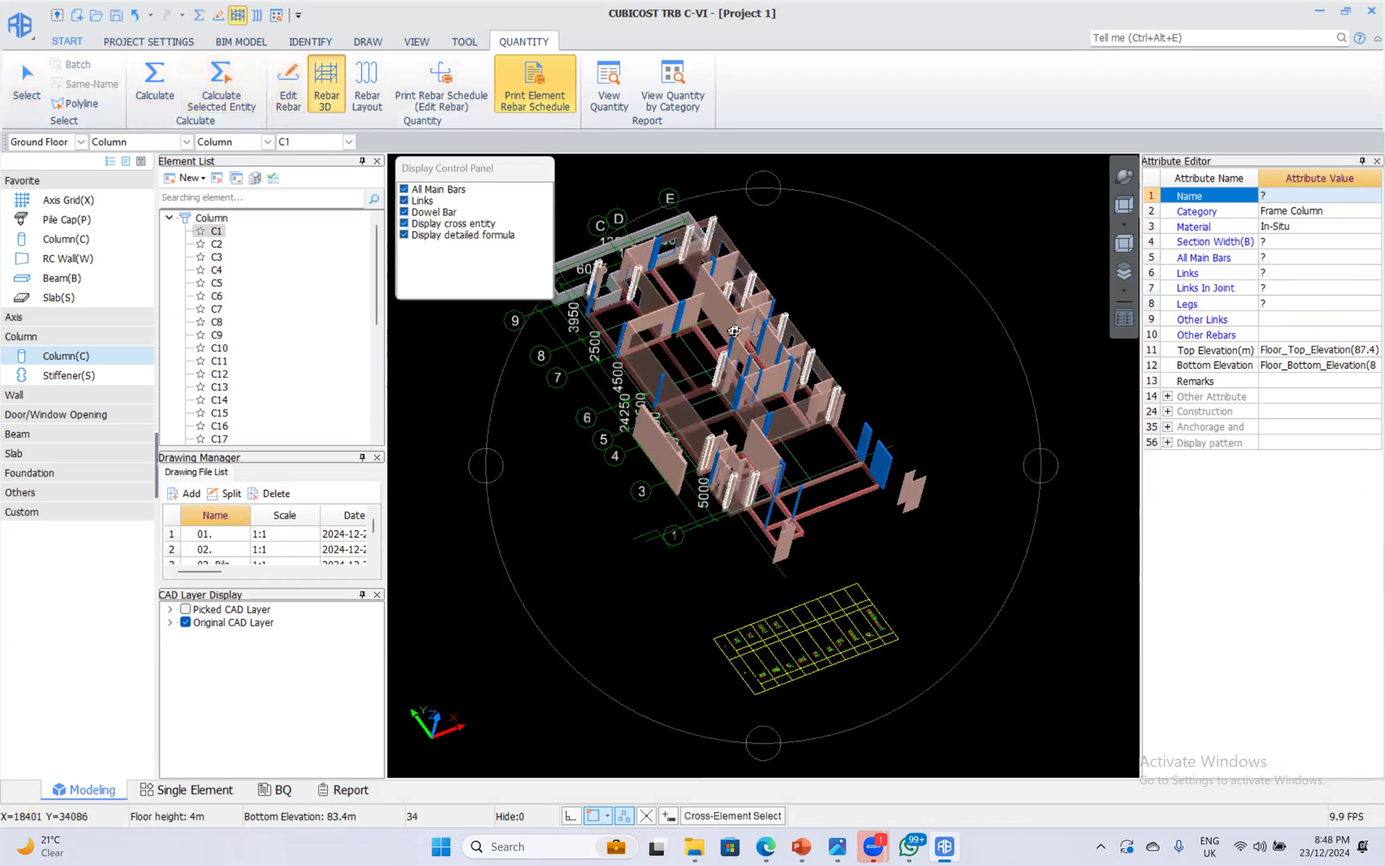
scroll(742, 304, "up", 5)
scroll(742, 305, "up", 4)
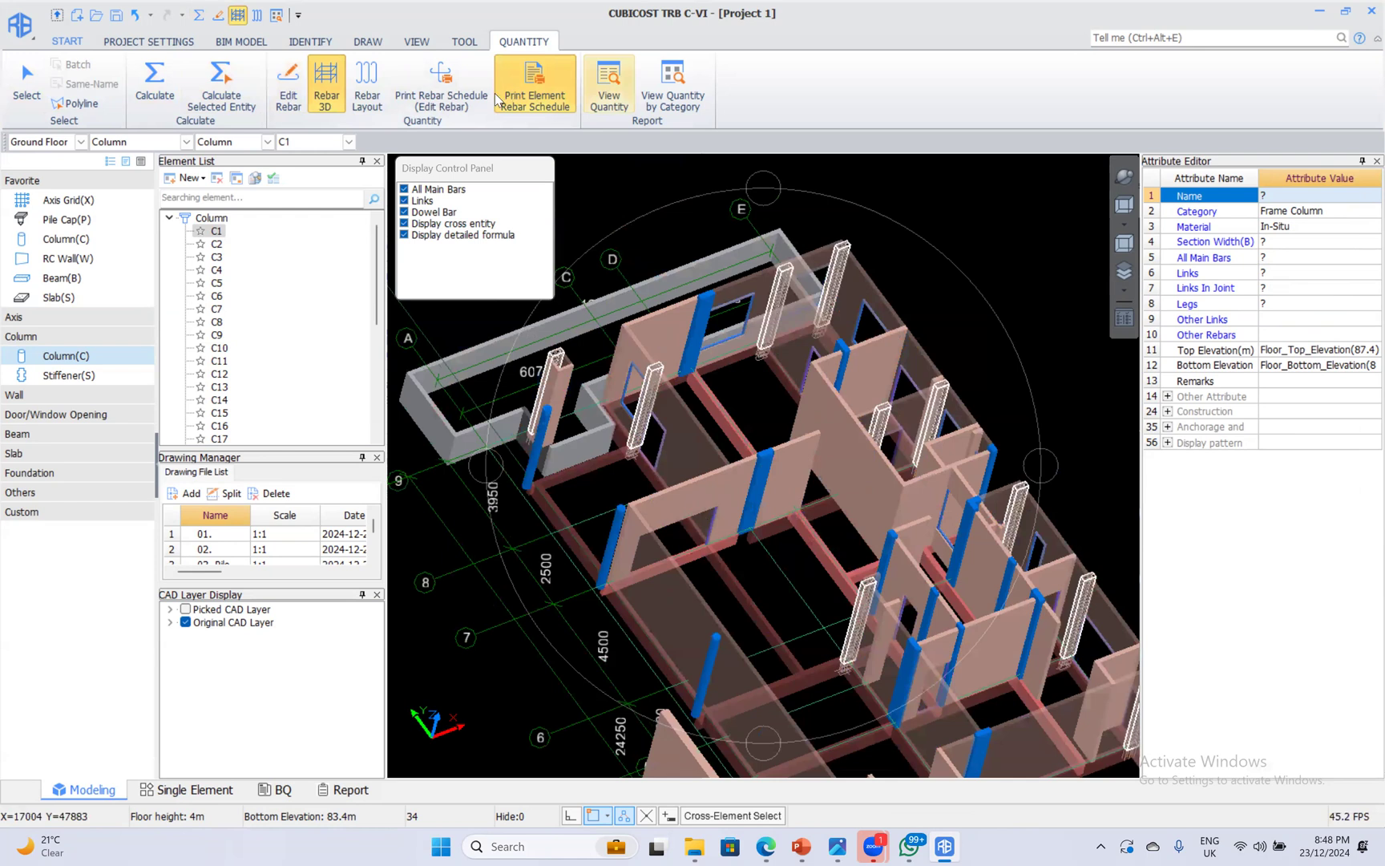
Try to generate the element rebar schedule for all the ground-floor columns at once.
left_click(26, 84)
left_click(526, 103)
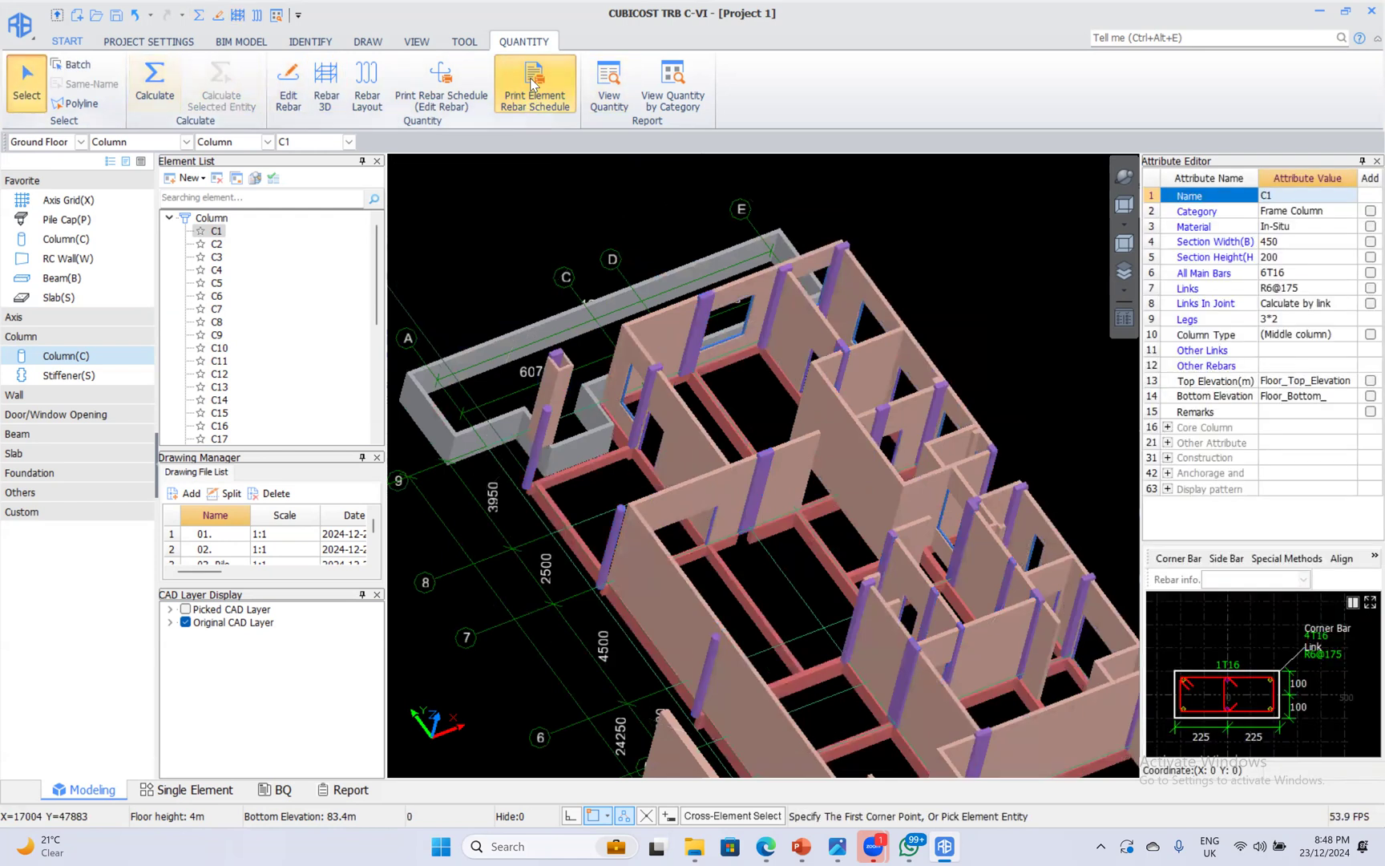
scroll(645, 396, "down", 3)
left_click_drag(513, 269, 1010, 716)
left_click(545, 91)
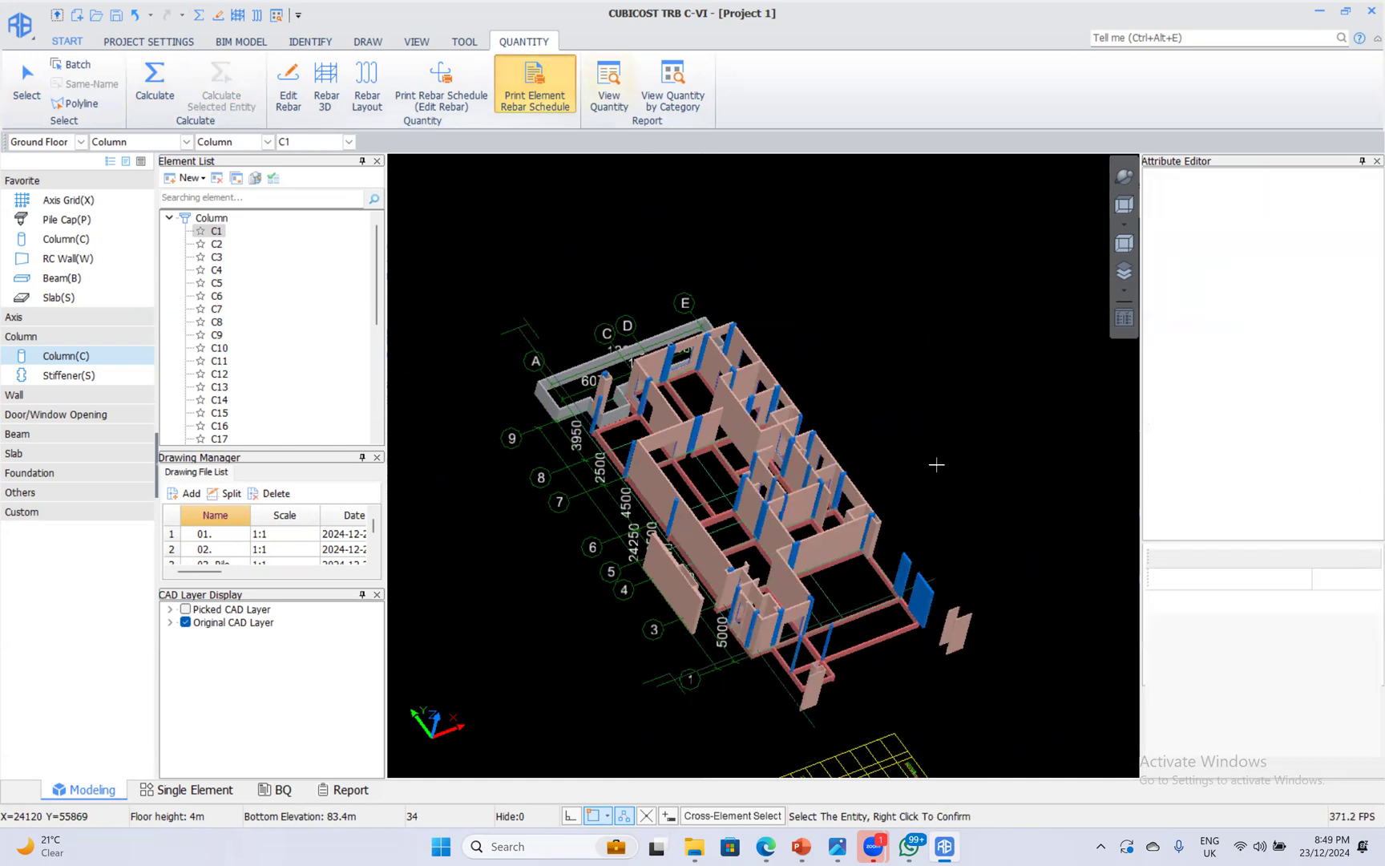
right_click(799, 297)
left_click(534, 89)
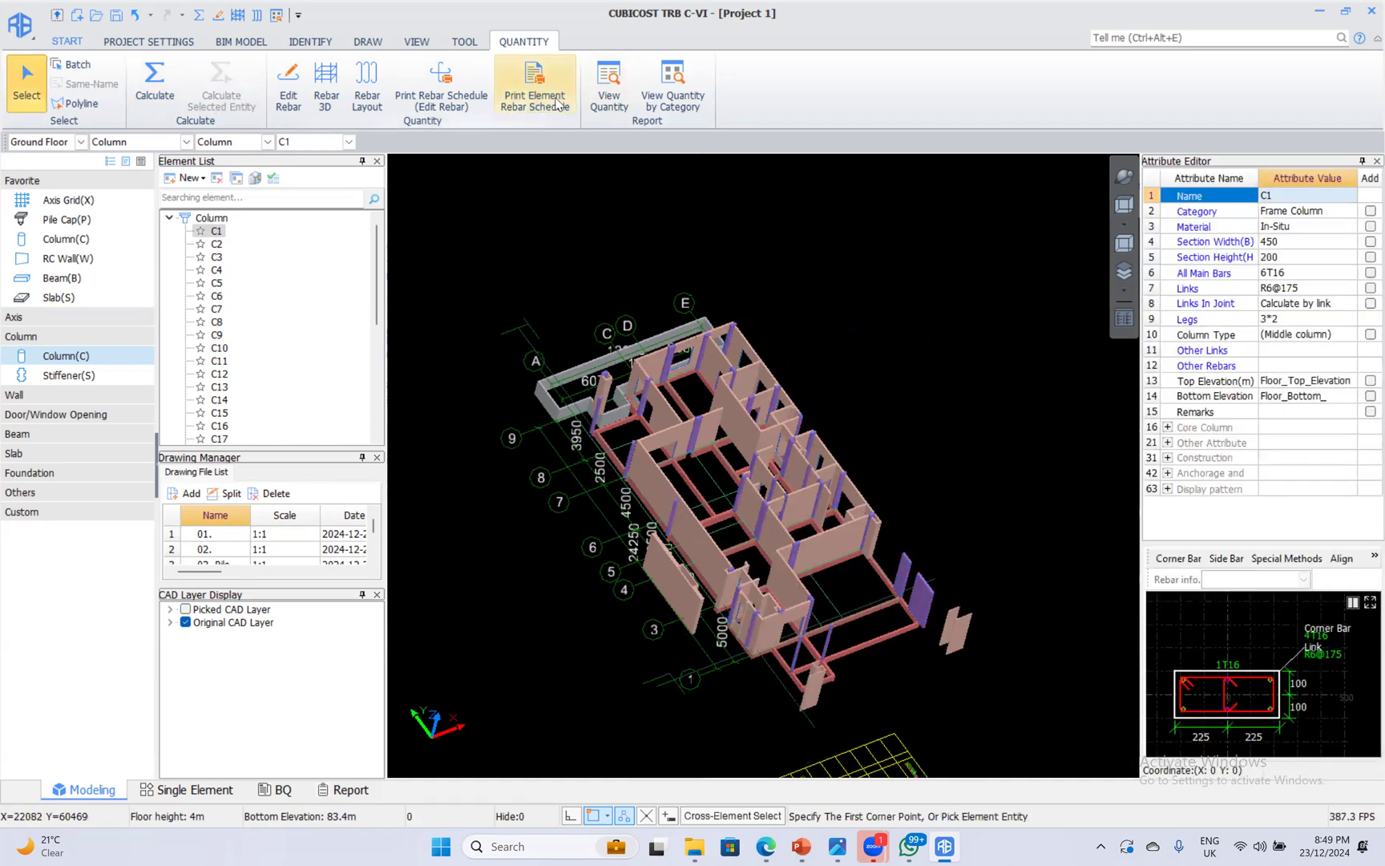
left_click_drag(490, 266, 1012, 684)
right_click(812, 217)
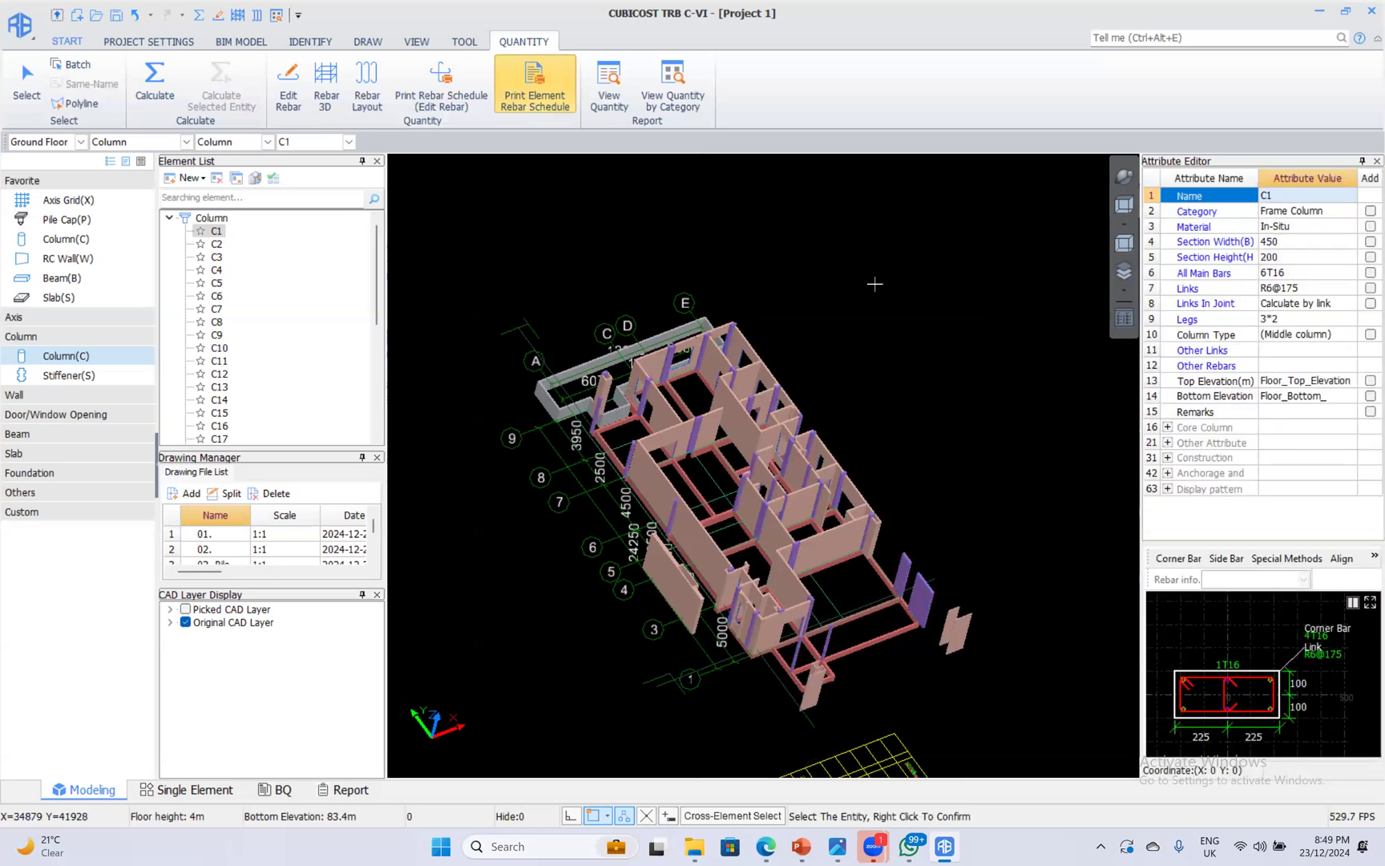
Try to print the edited-rebar schedule for the ground-floor columns.
left_click(440, 94)
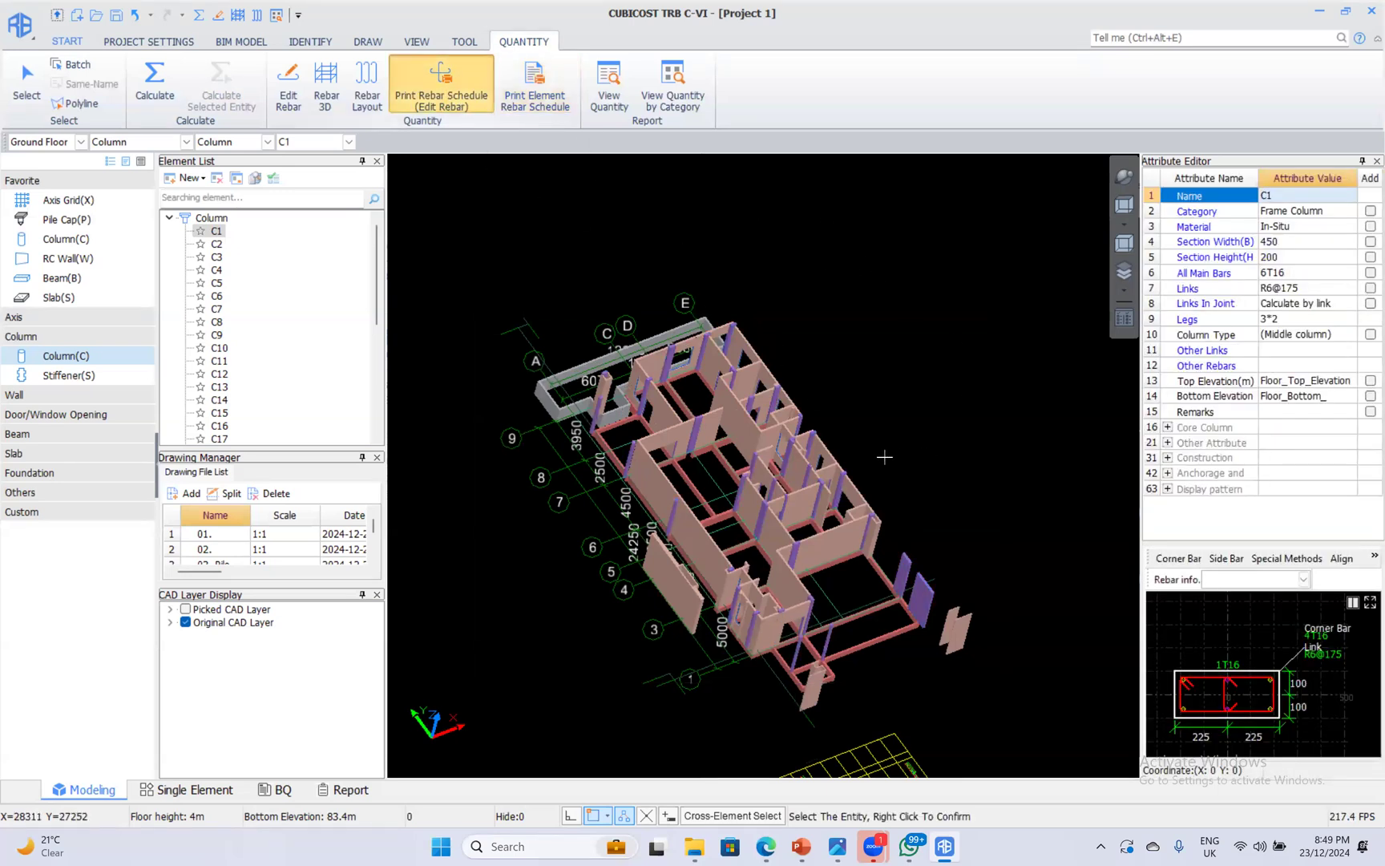
scroll(512, 290, "down", 2)
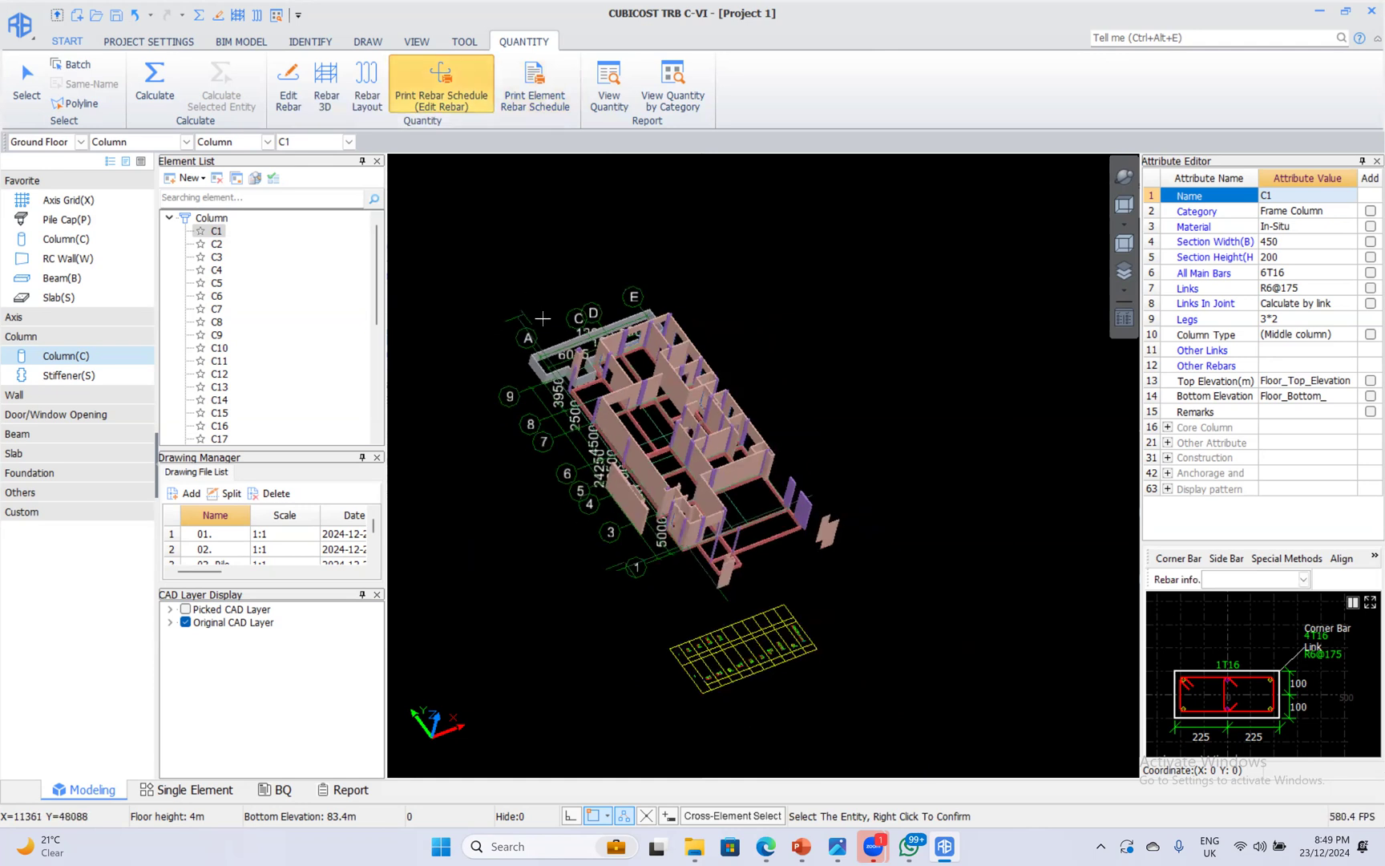
right_click(467, 261)
right_click(449, 236)
left_click(450, 235)
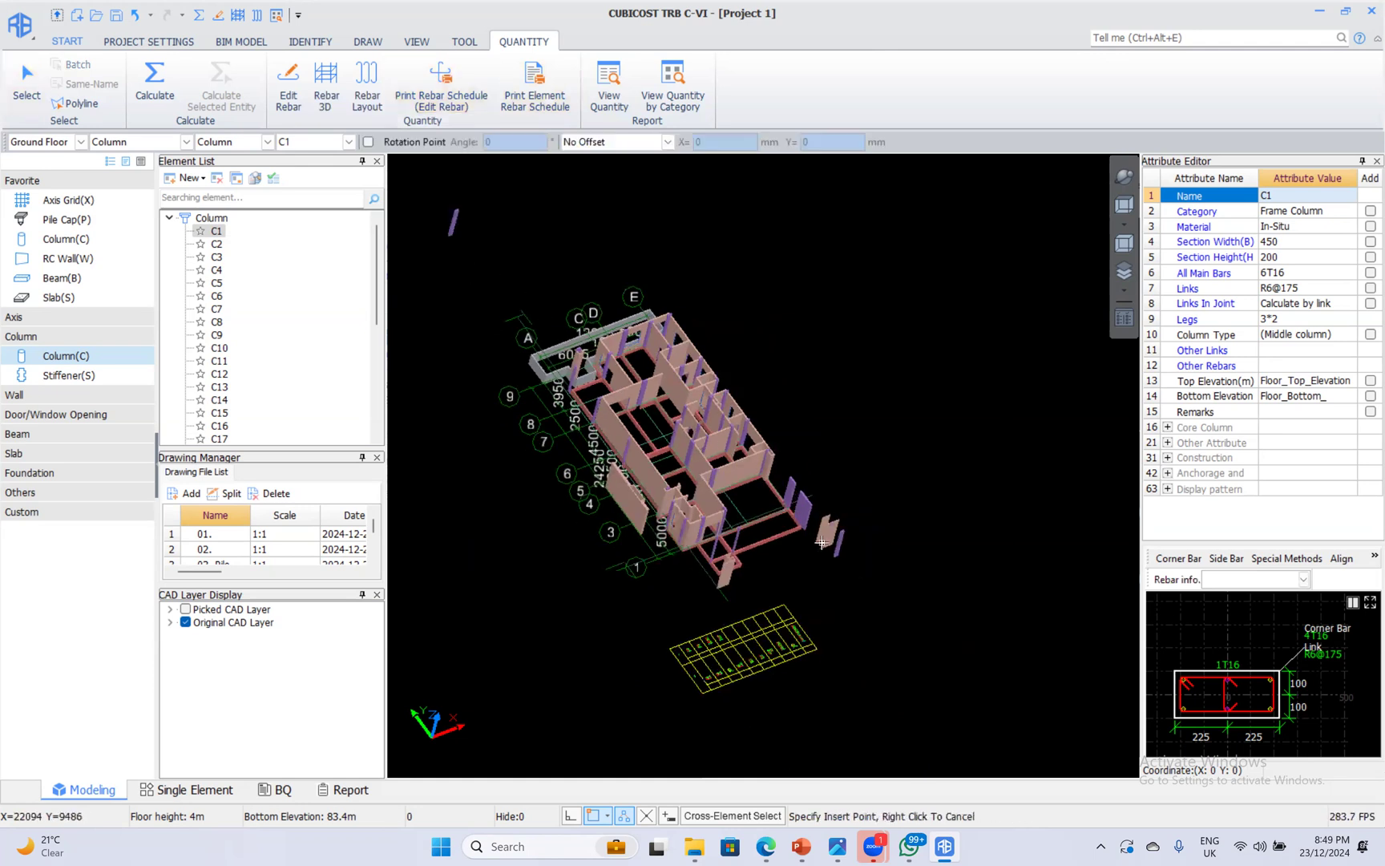
right_click(498, 238)
right_click(499, 248)
right_click(559, 299)
right_click(461, 256)
left_click(461, 257)
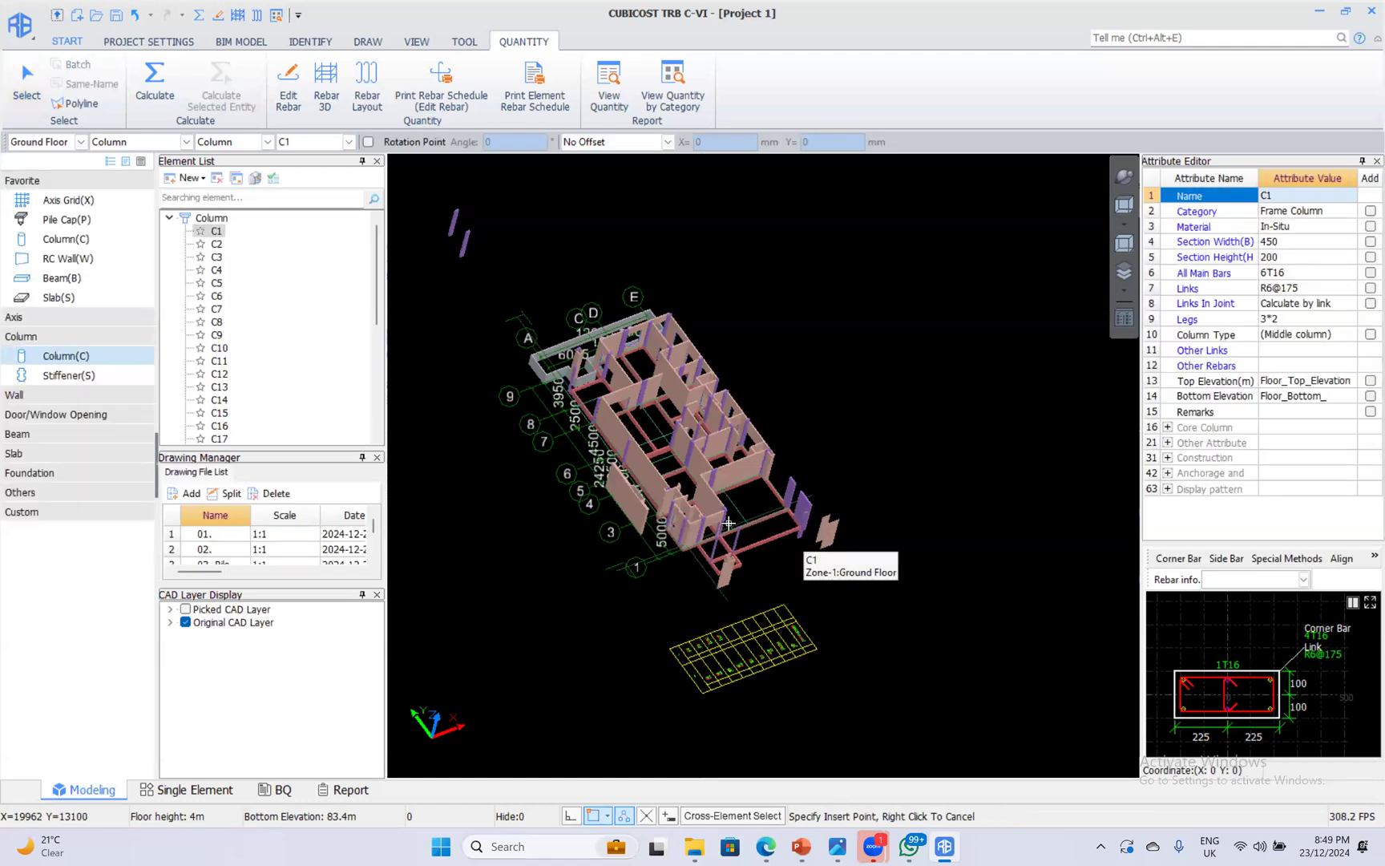
Select all the columns within the ground-floor building model and generate their element rebar schedule.
left_click(24, 79)
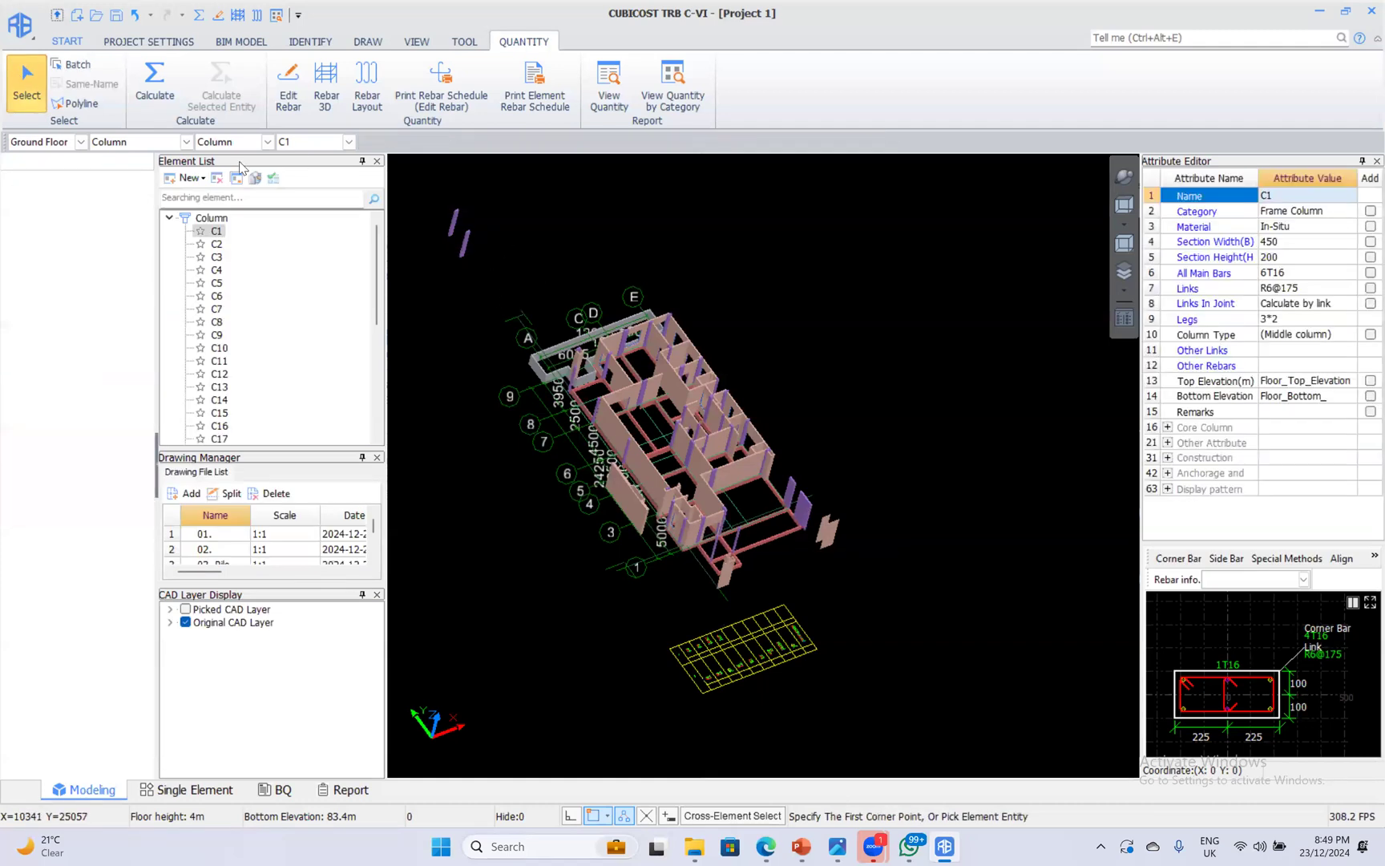
left_click_drag(461, 275, 898, 604)
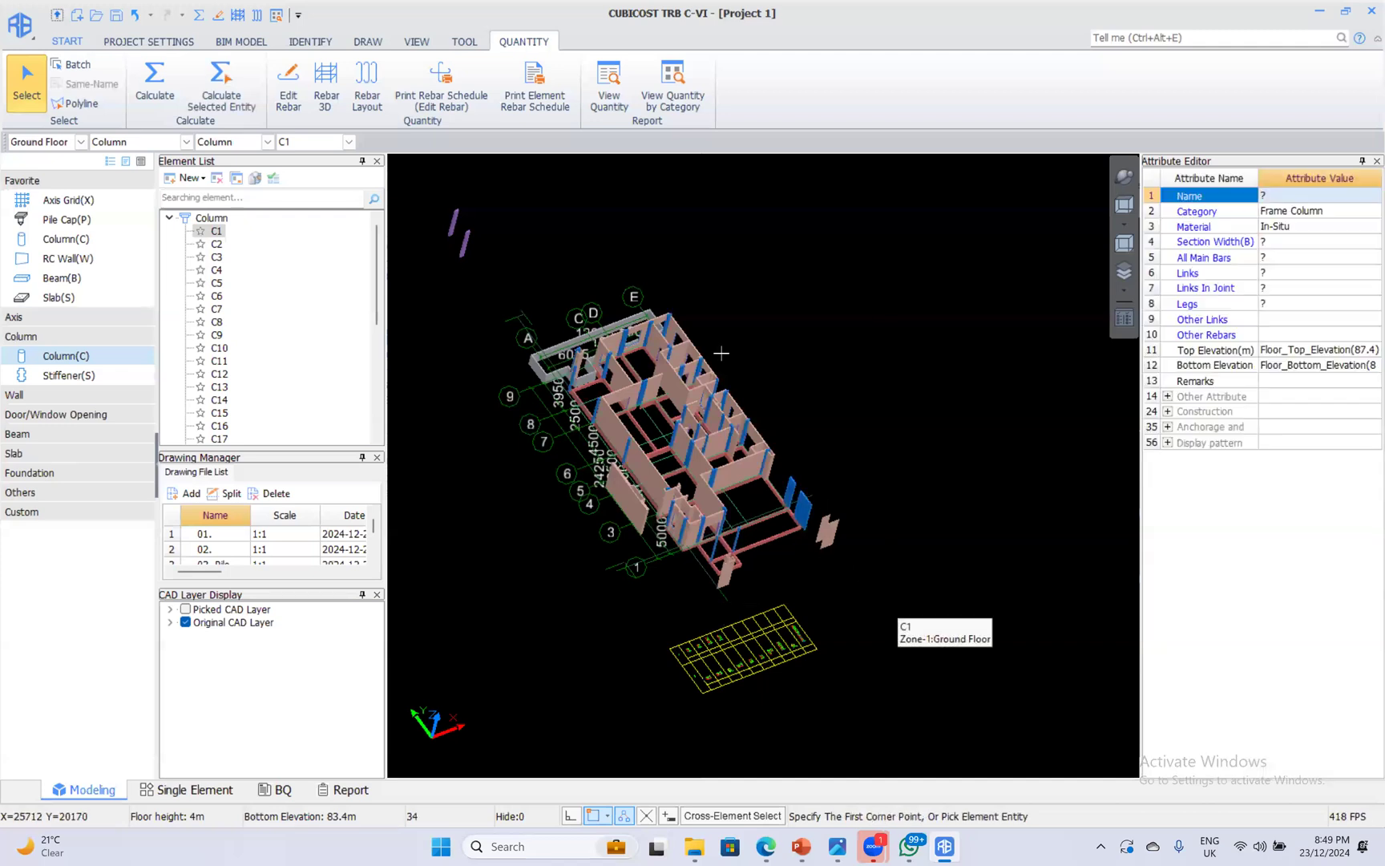
left_click(533, 93)
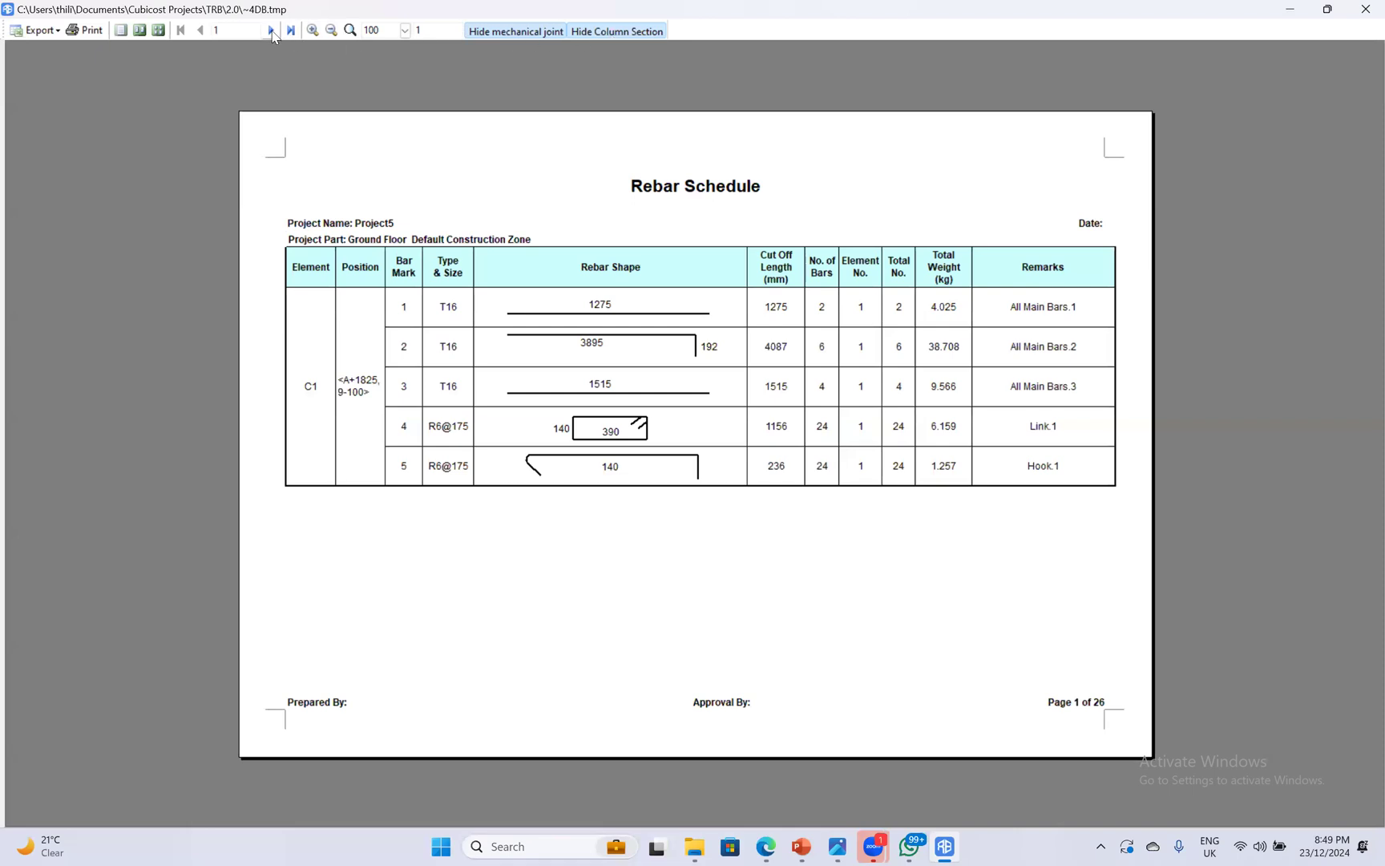
Review the rebar schedule up to page 4, including the bar shapes and column sections, and close it.
left_click(271, 31)
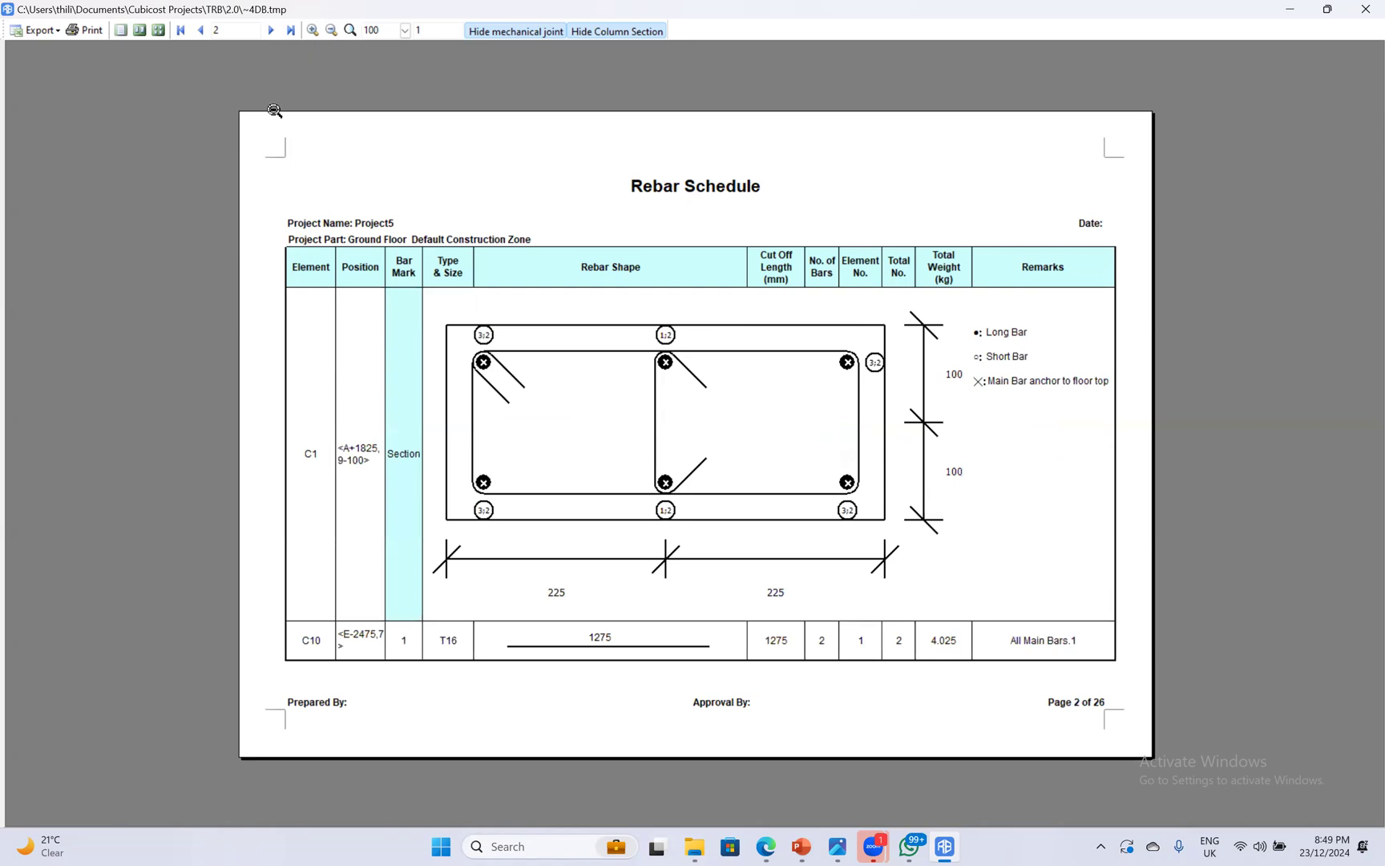
left_click(271, 31)
left_click(270, 30)
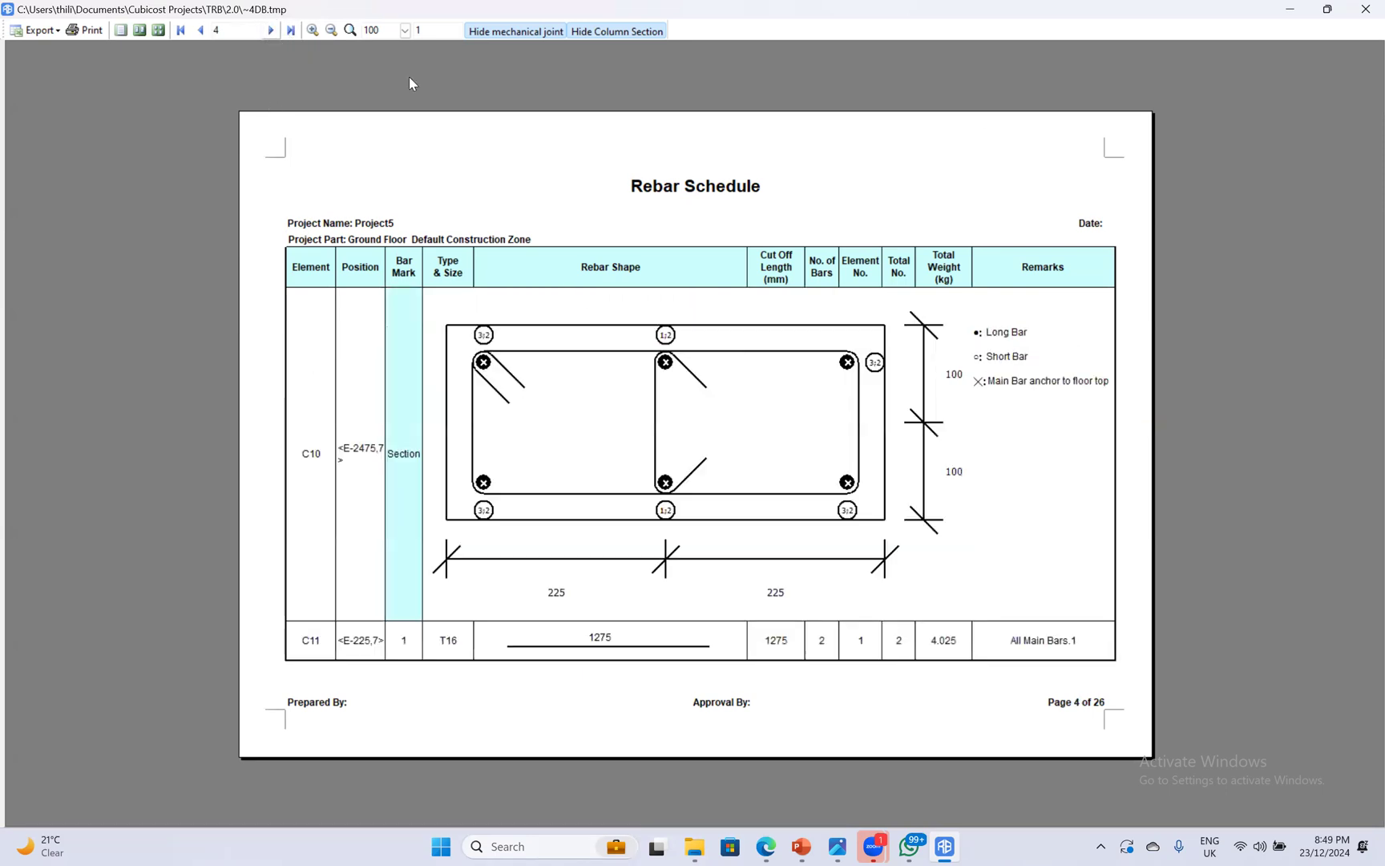
left_click(1366, 9)
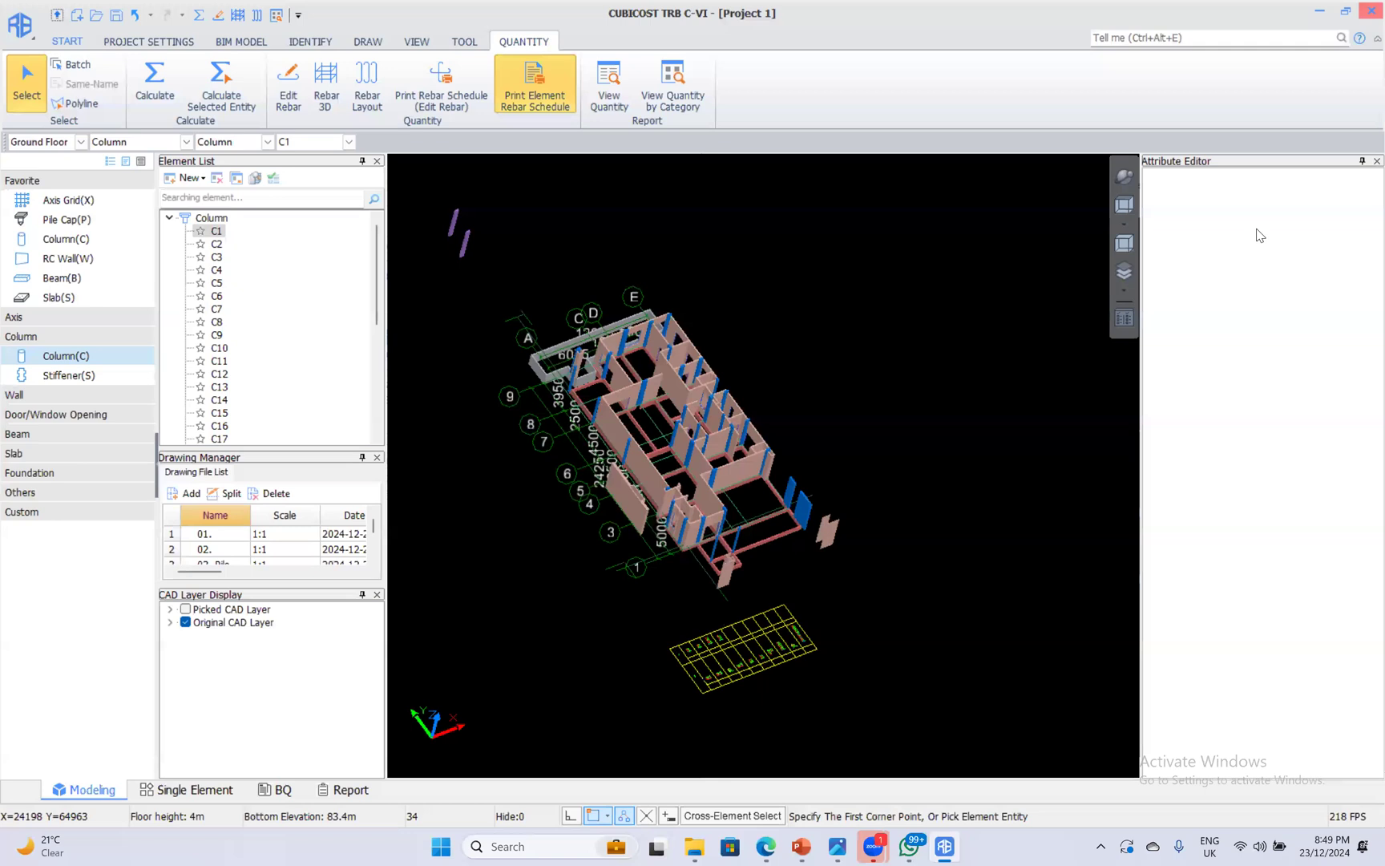
Leave the rebar project and search the computer for "tme" to launch Cubicost TME C.
left_click(740, 426)
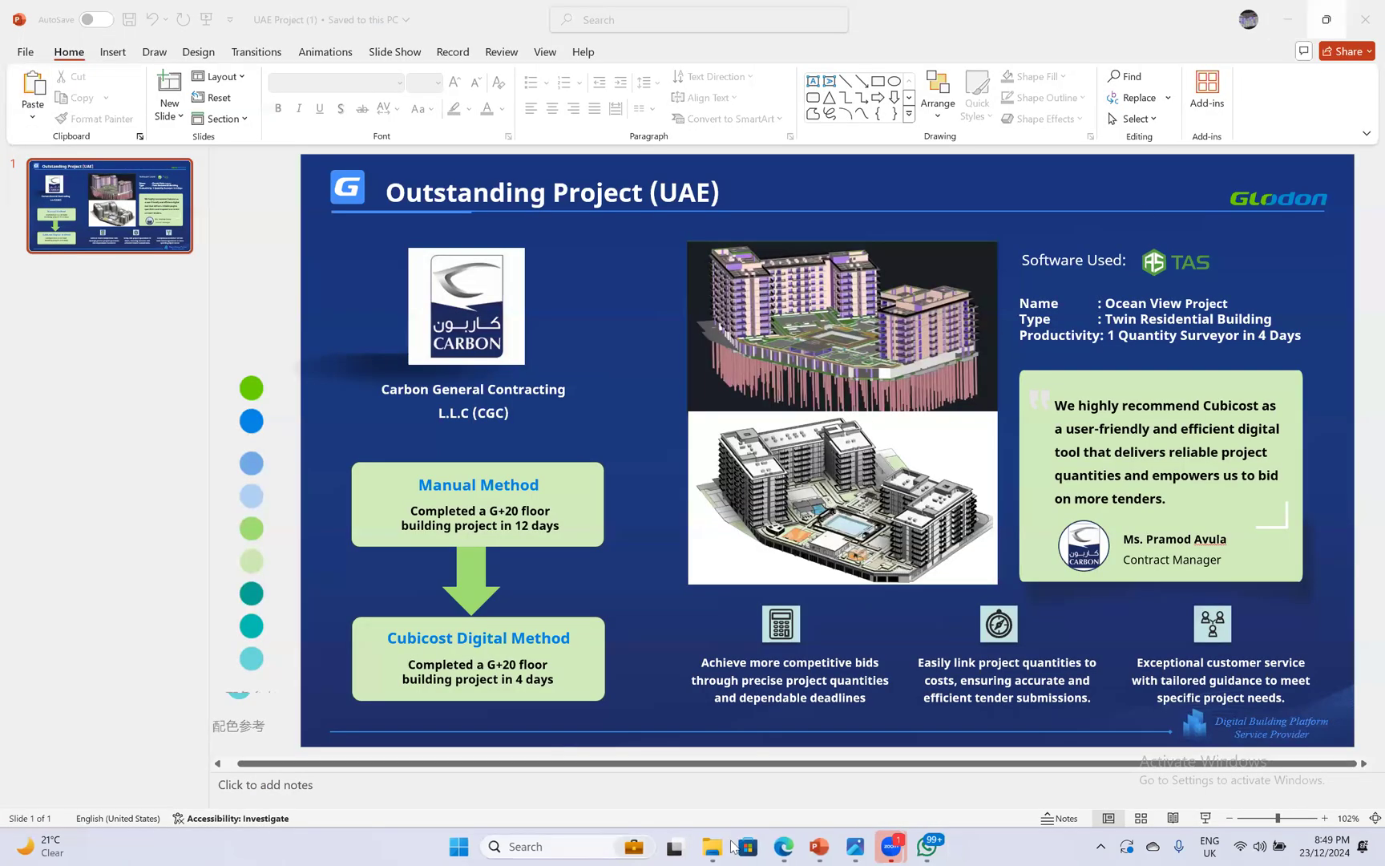
left_click(460, 844)
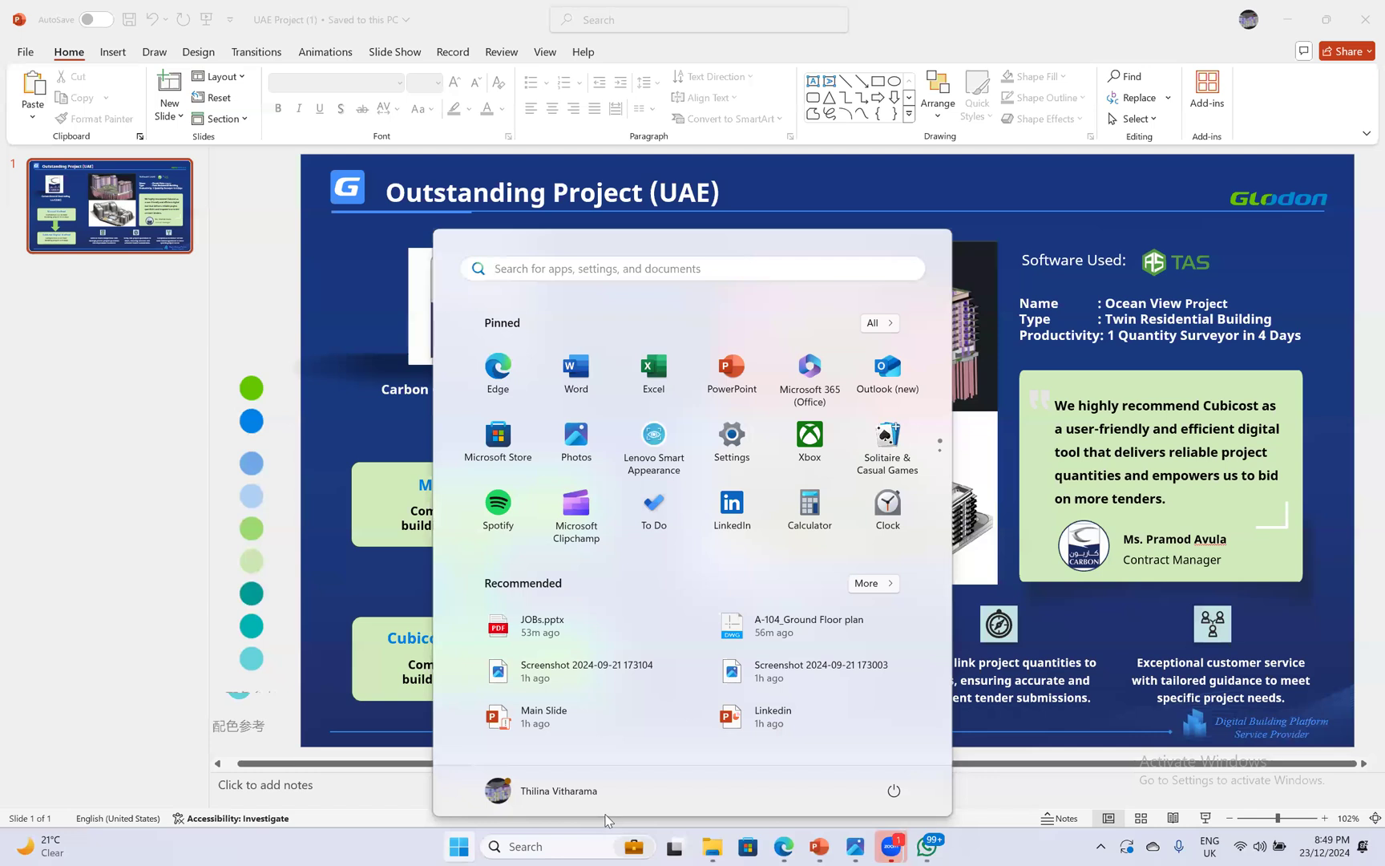
type("m")
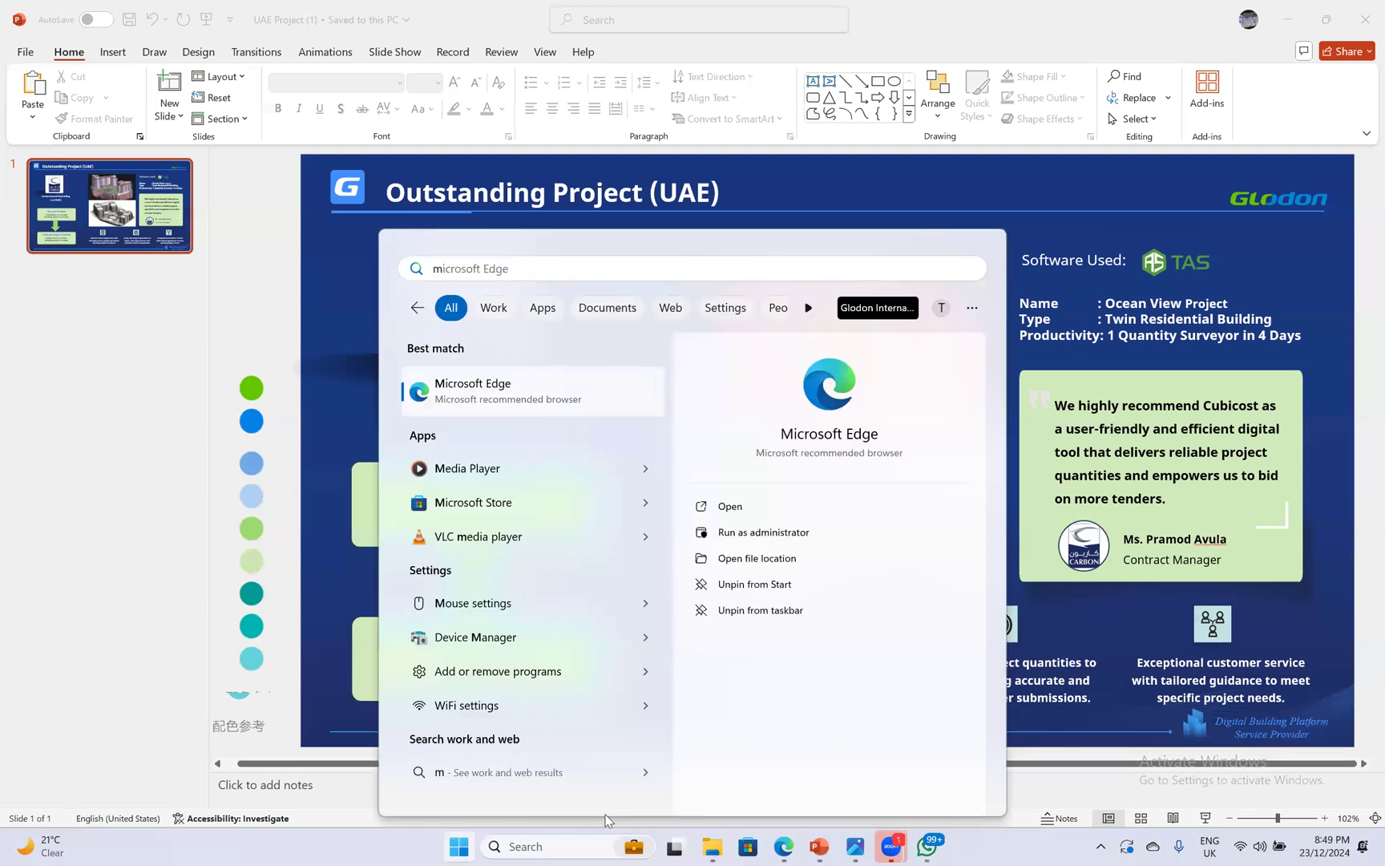
key("BackSpace")
type("tme")
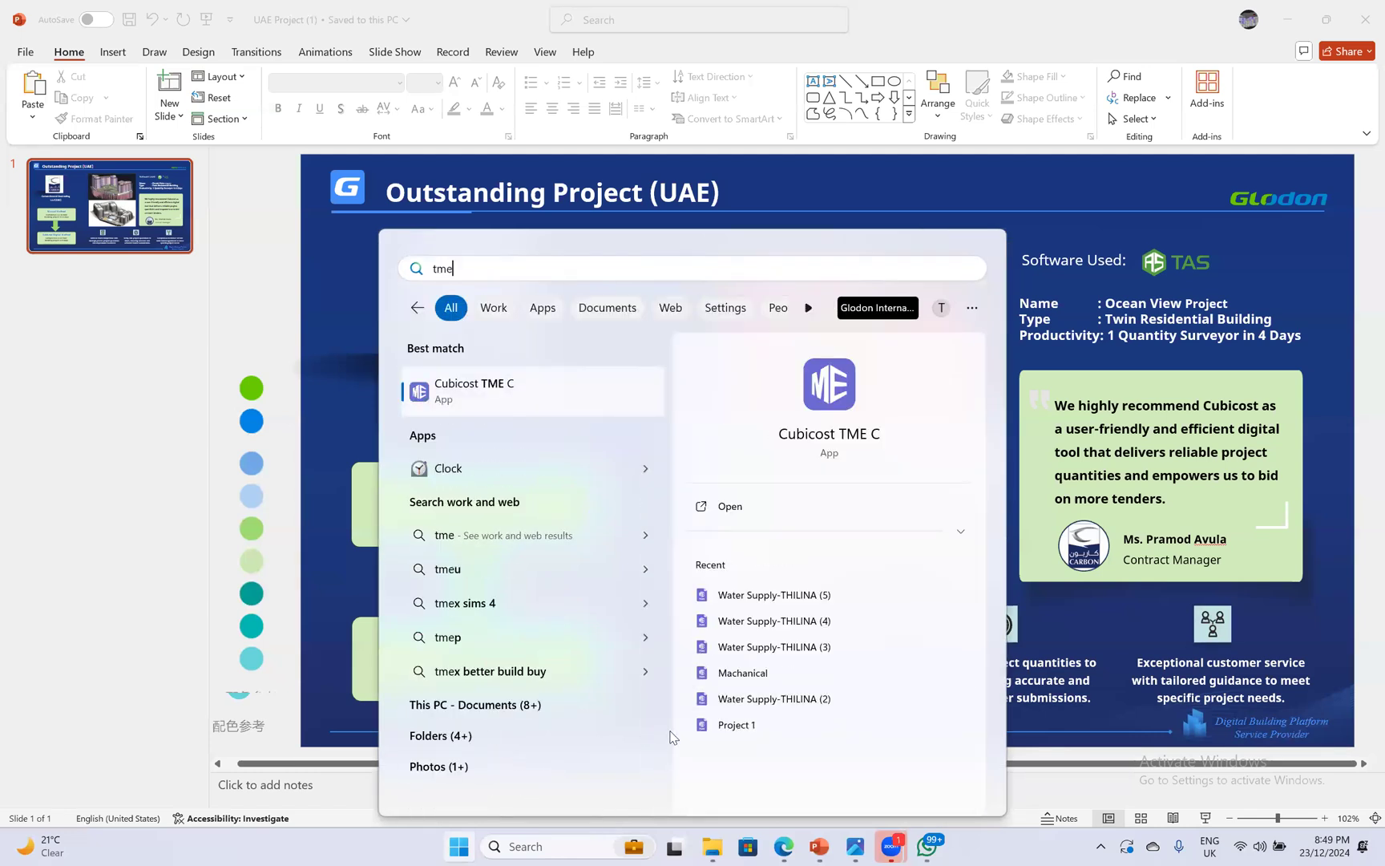
left_click(521, 392)
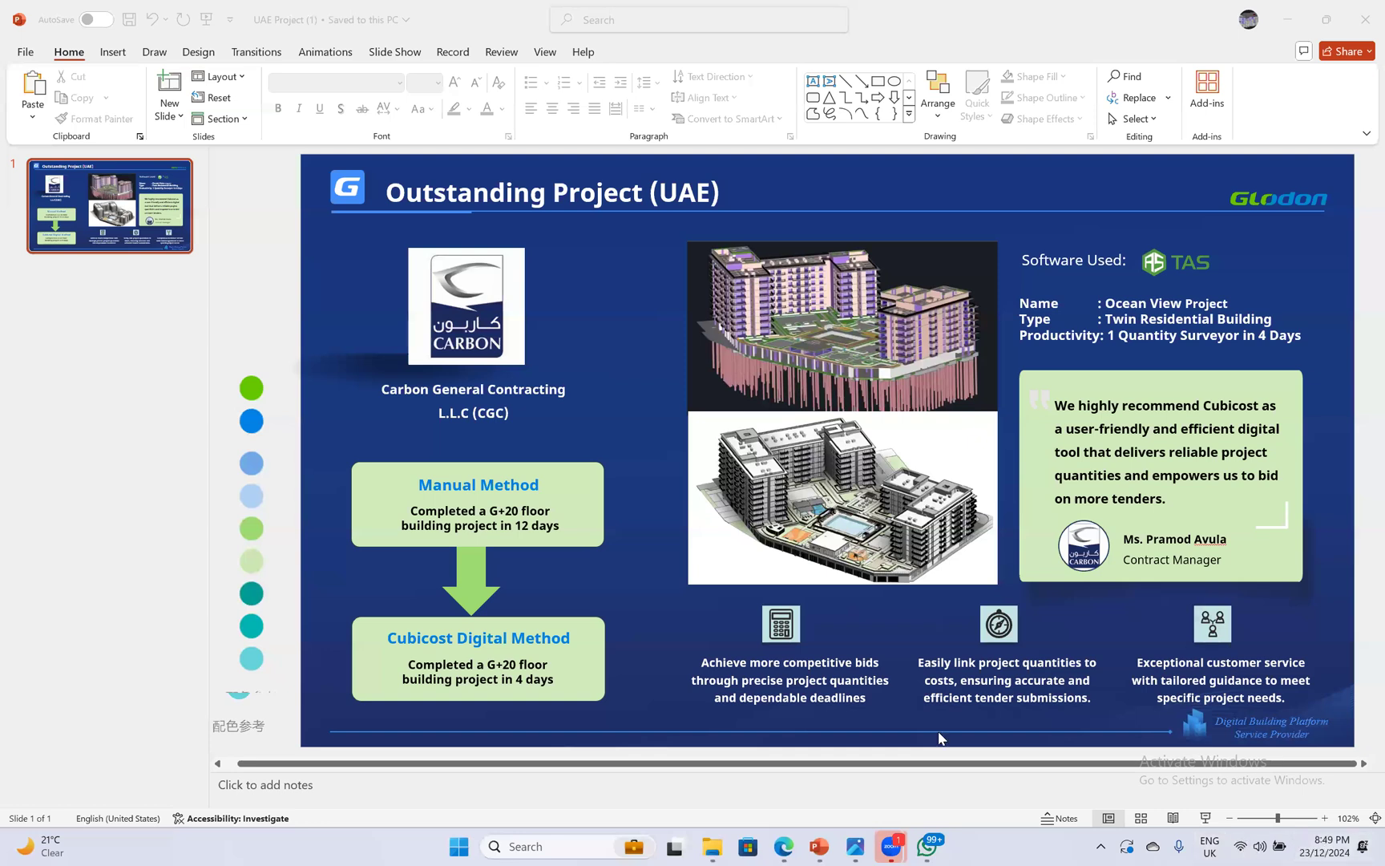
mouse_move(864, 844)
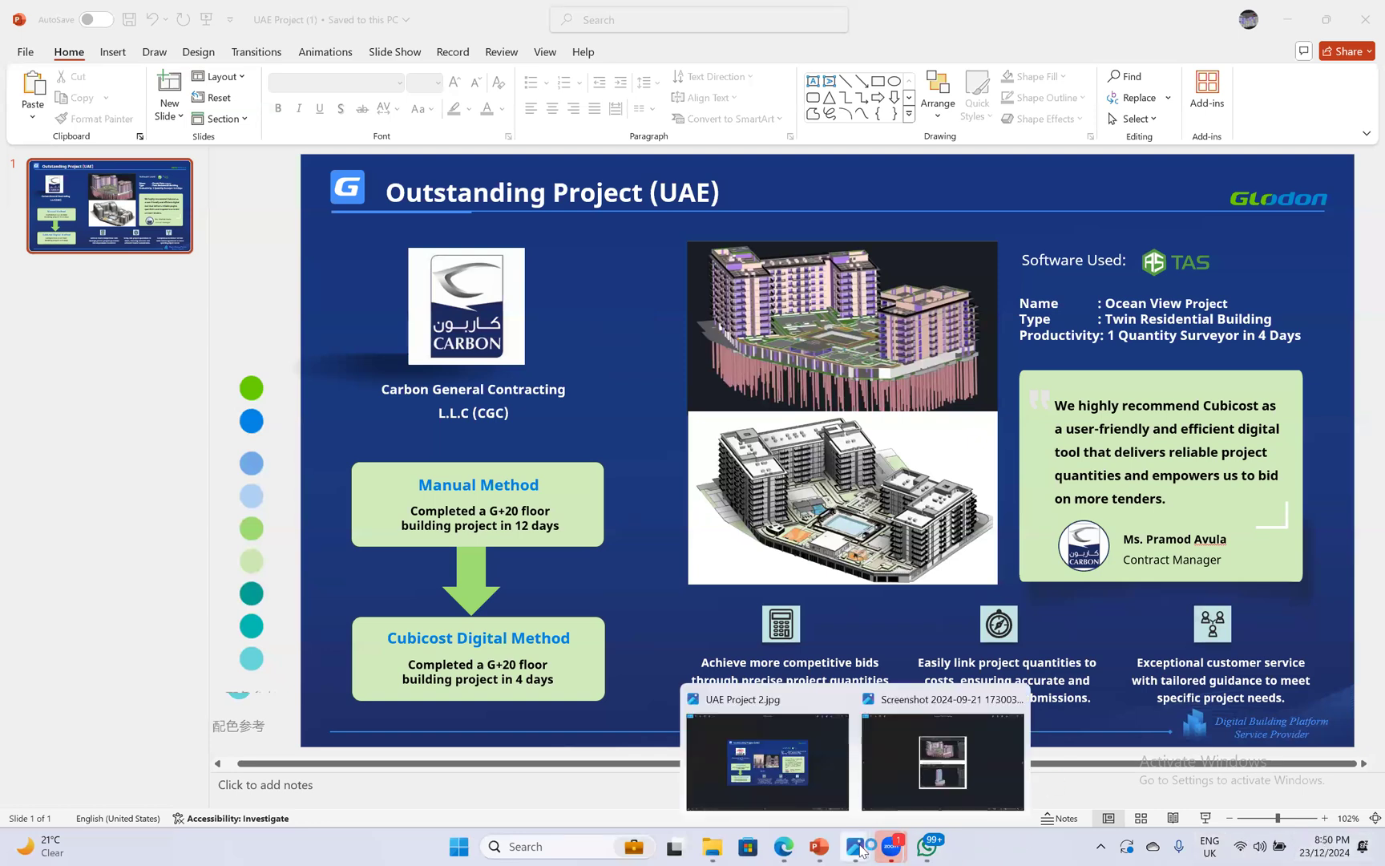